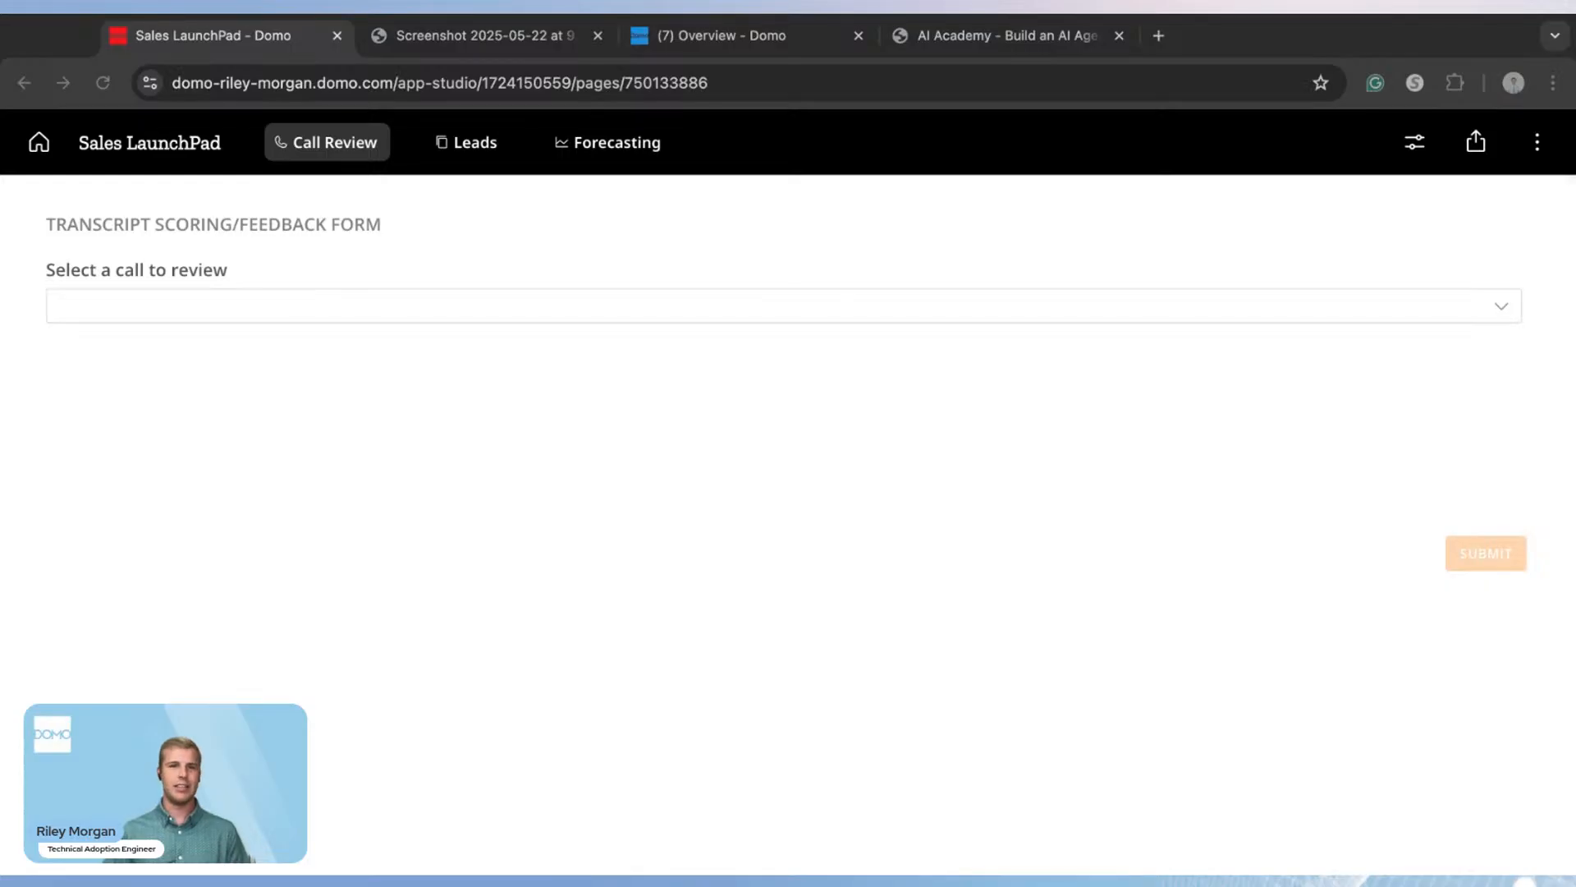
# Step: Submit the ModoRetail + DigiWorld Stores call for review and view the screenshot of the AI-graded call email
pyautogui.click(325, 312)
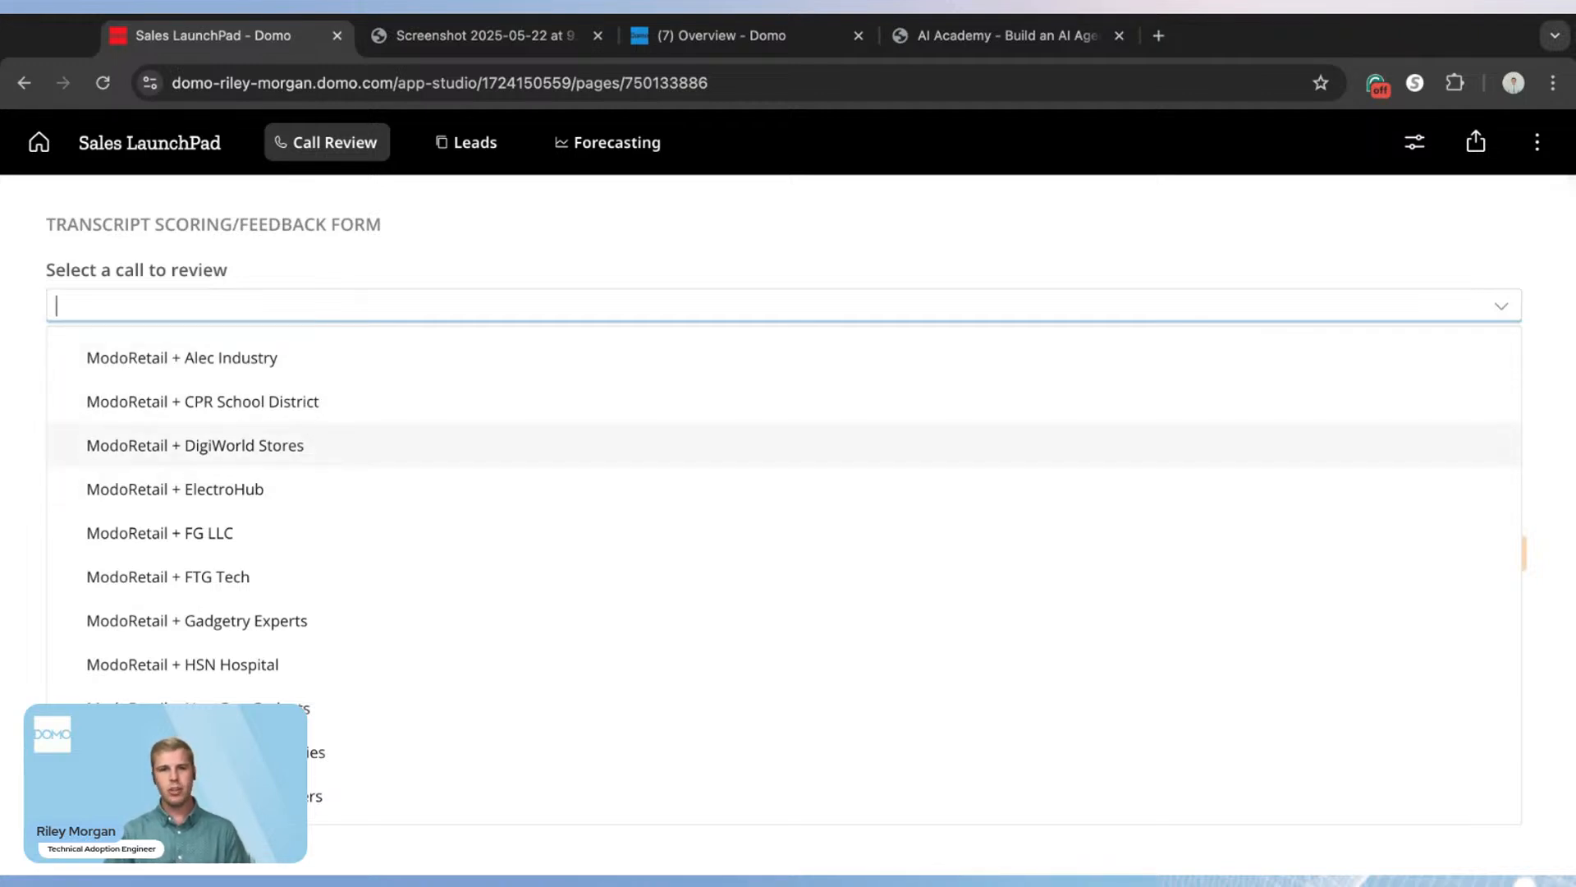
pyautogui.click(320, 434)
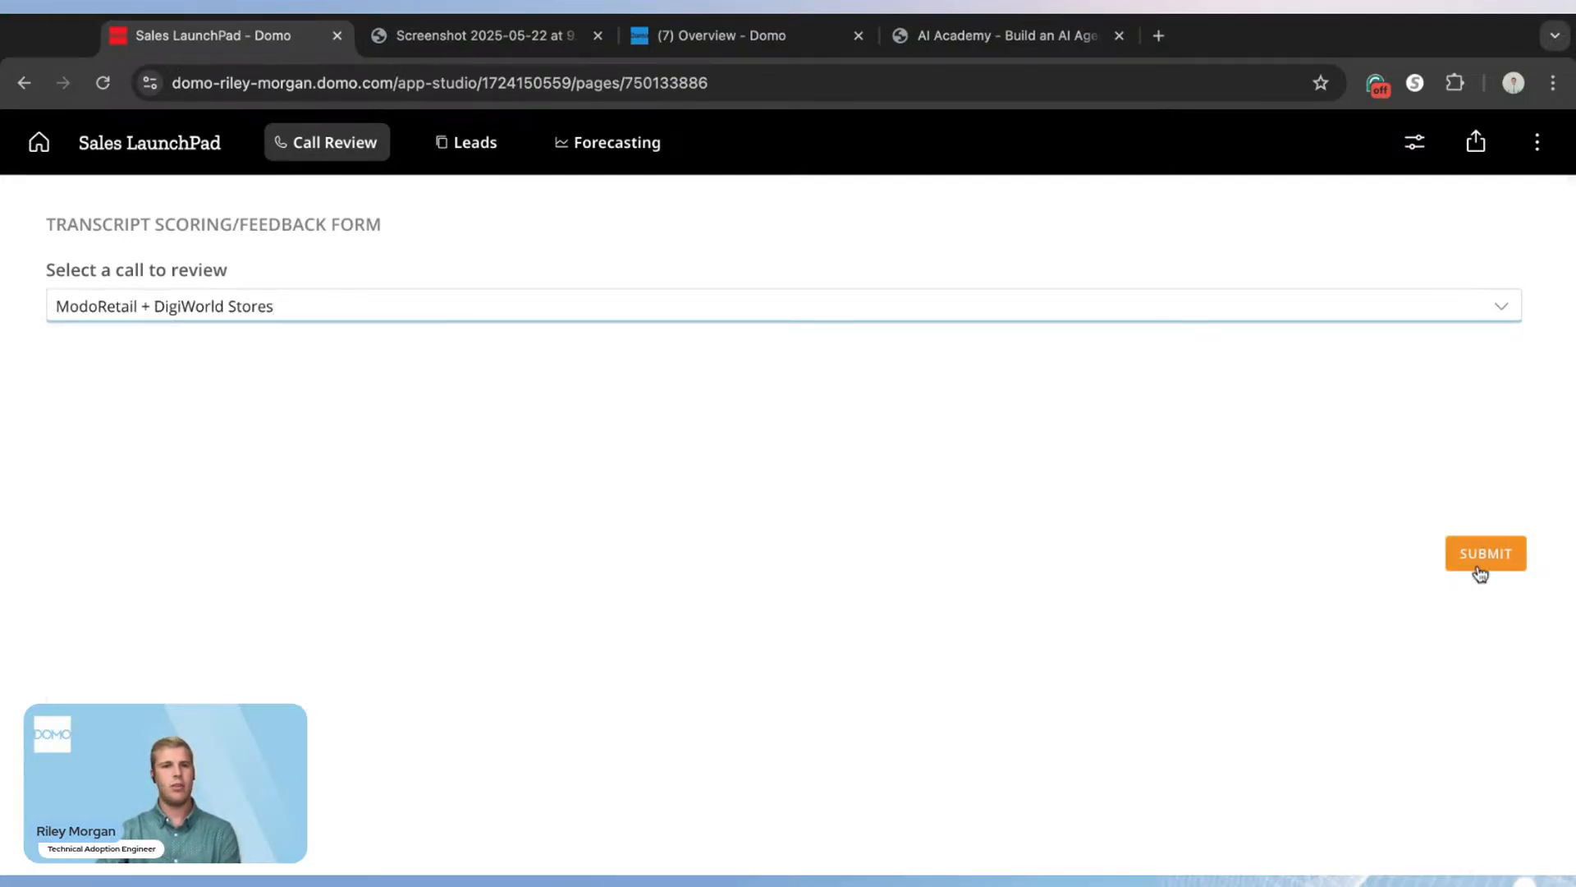
pyautogui.click(1474, 554)
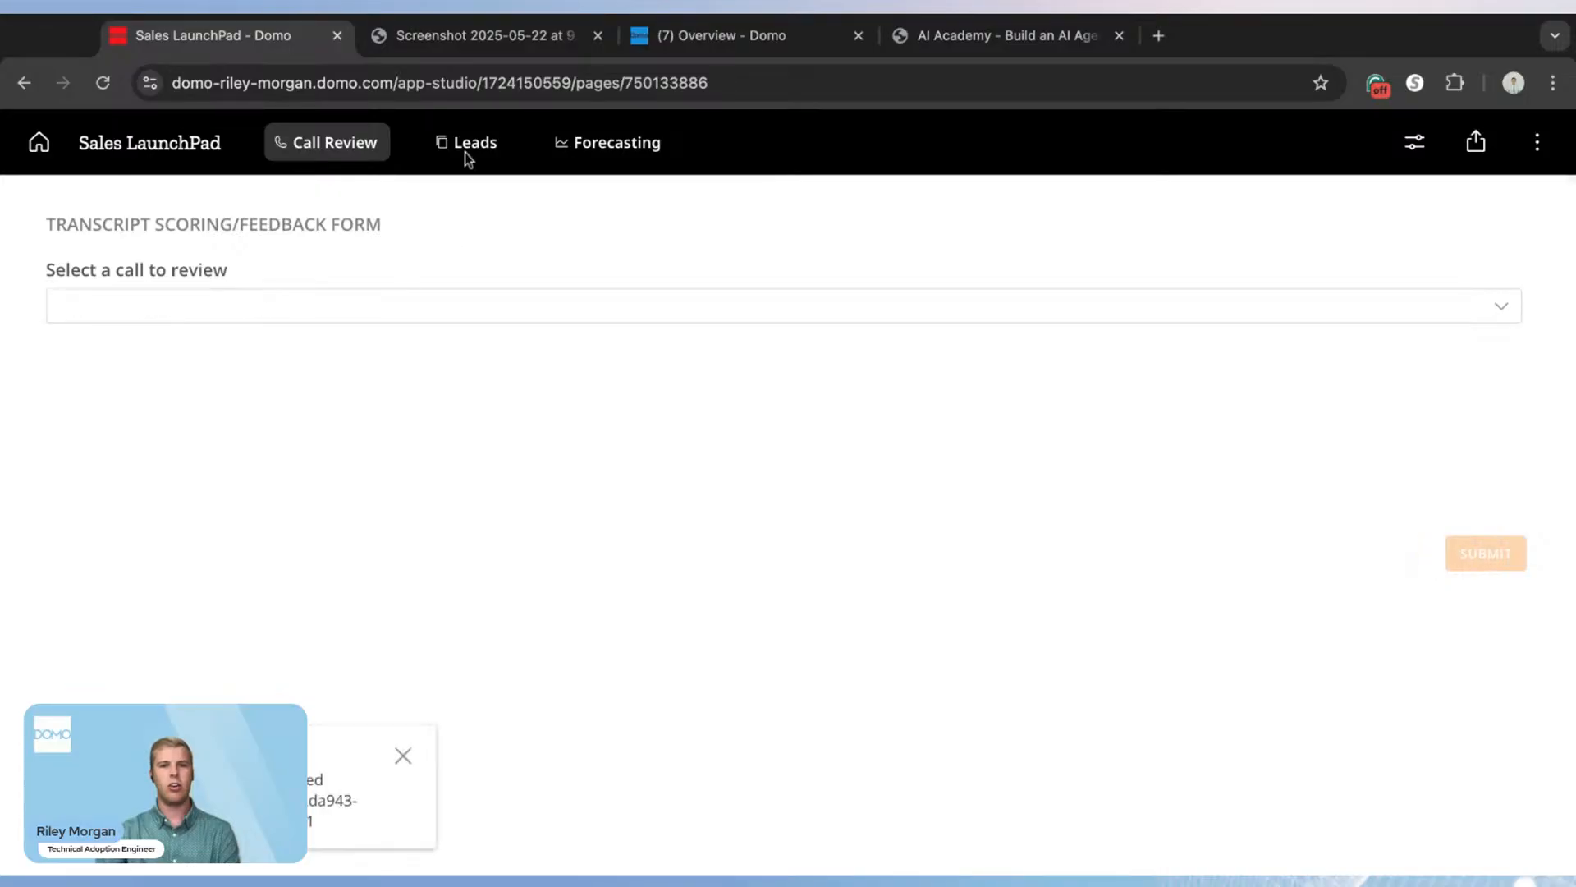
pyautogui.click(496, 51)
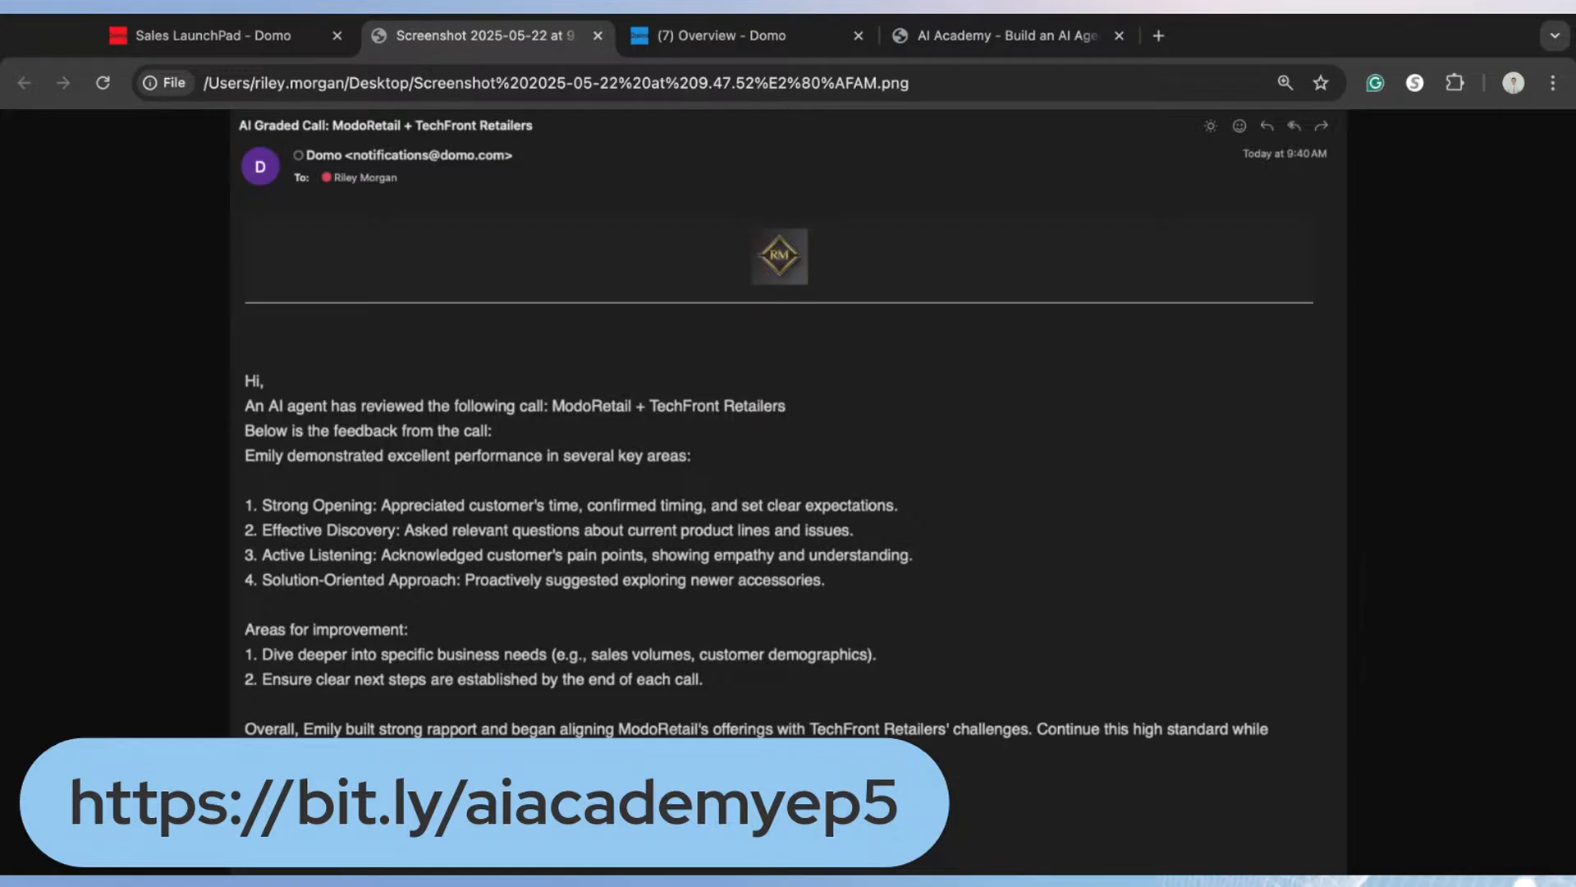
# Step: In the modocorp Domo instance, search the Appstore for "sample data" and start a DataSet from the Sample Data Connector
pyautogui.click(738, 37)
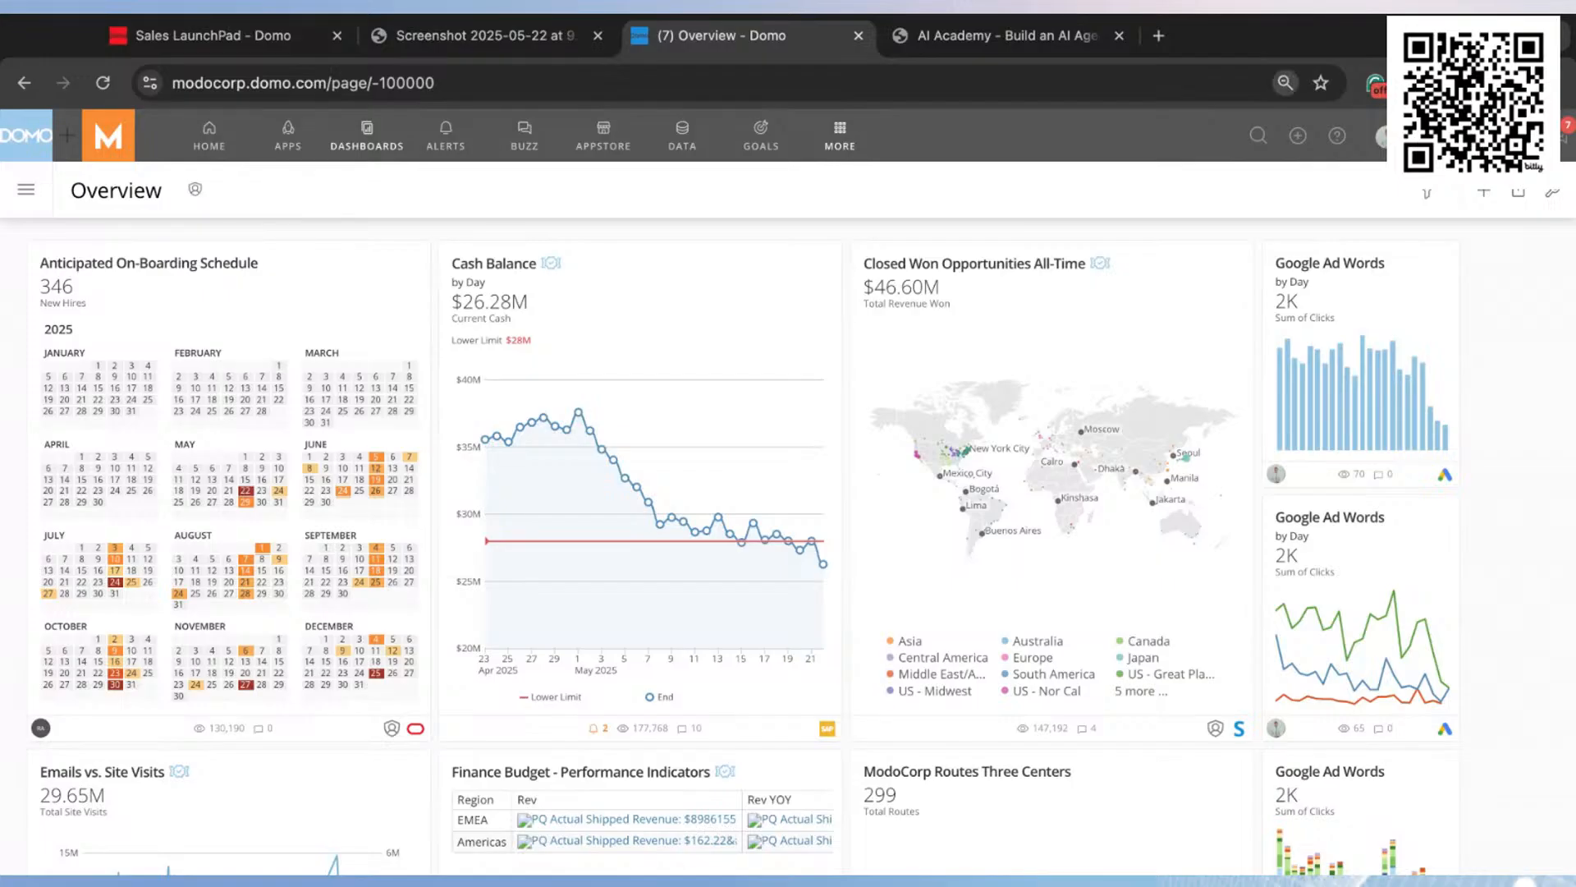
pyautogui.hotkey('ctrl', '+')
pyautogui.hotkey('ctrl', '+')
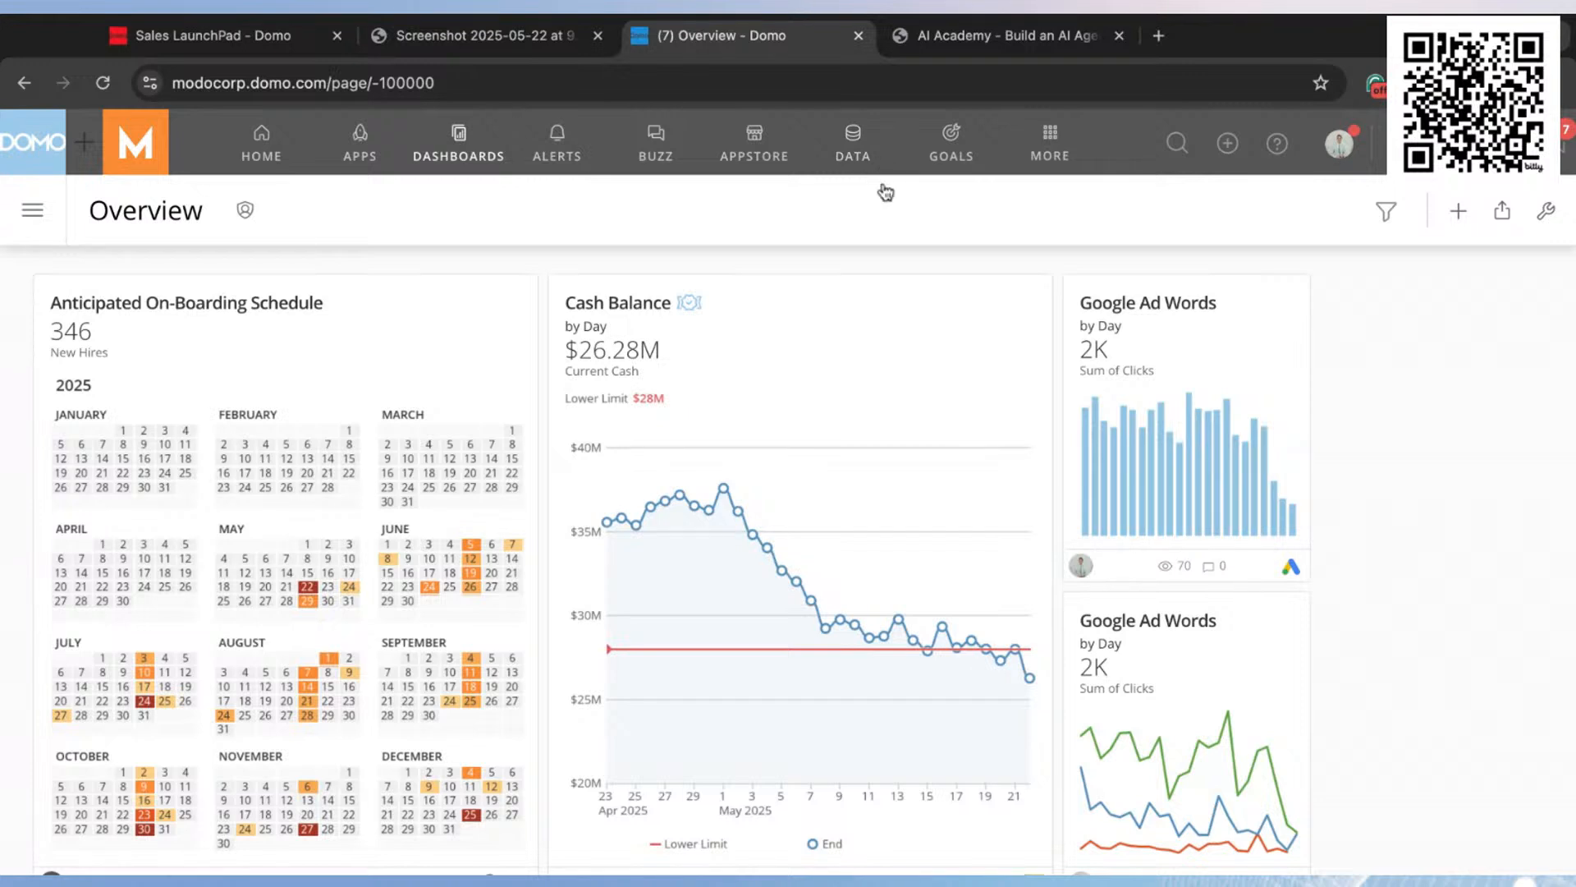
pyautogui.click(756, 150)
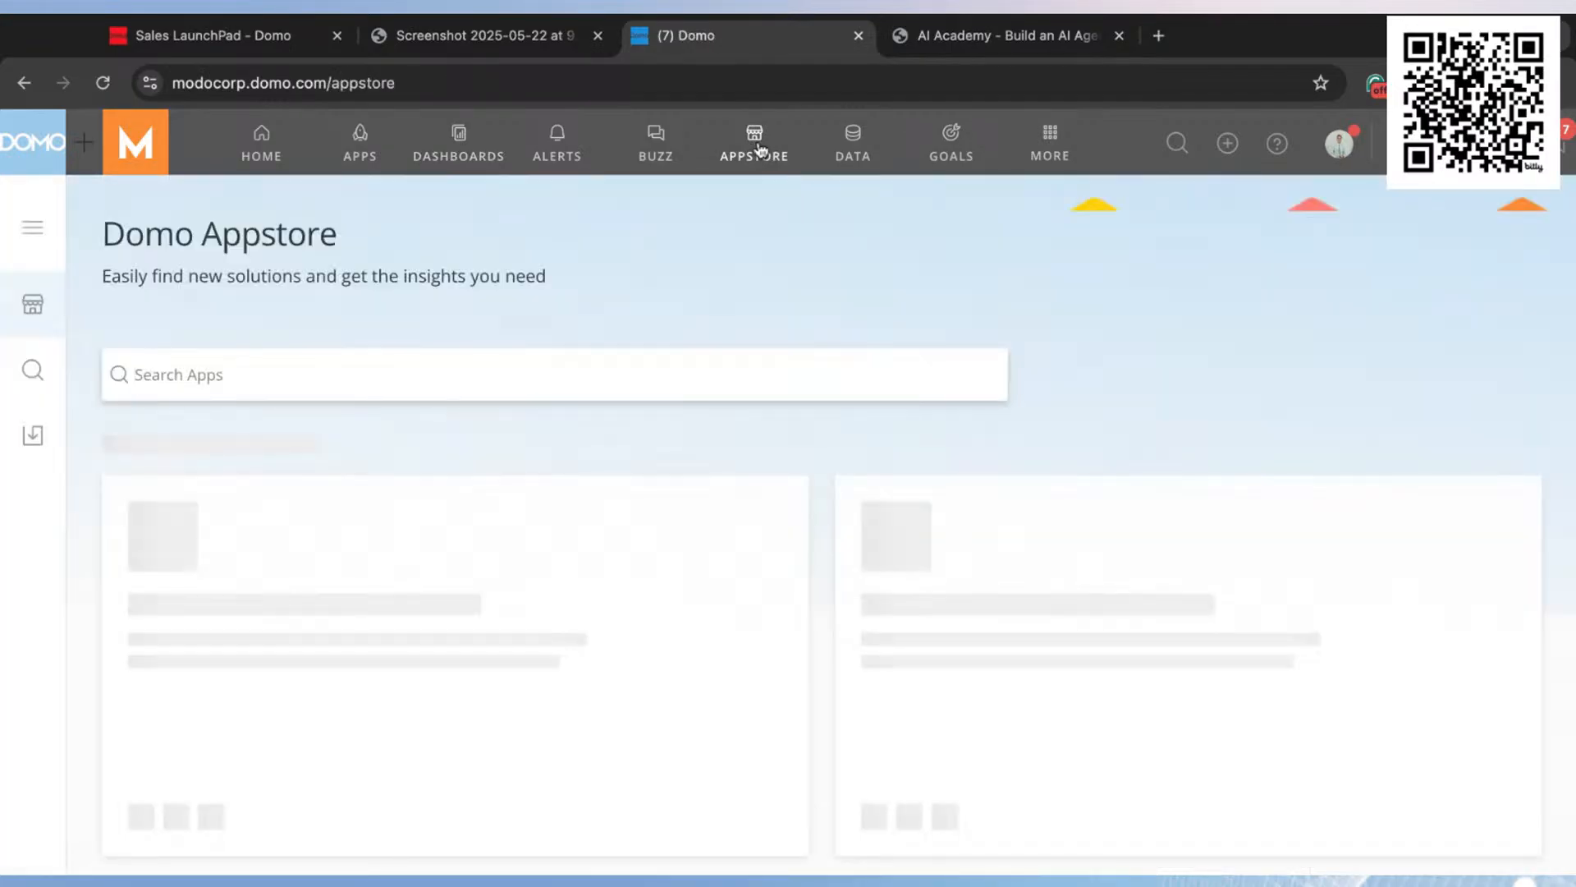
pyautogui.write('dat')
pyautogui.press('BackSpace')
pyautogui.press('BackSpace')
pyautogui.press('BackSpace')
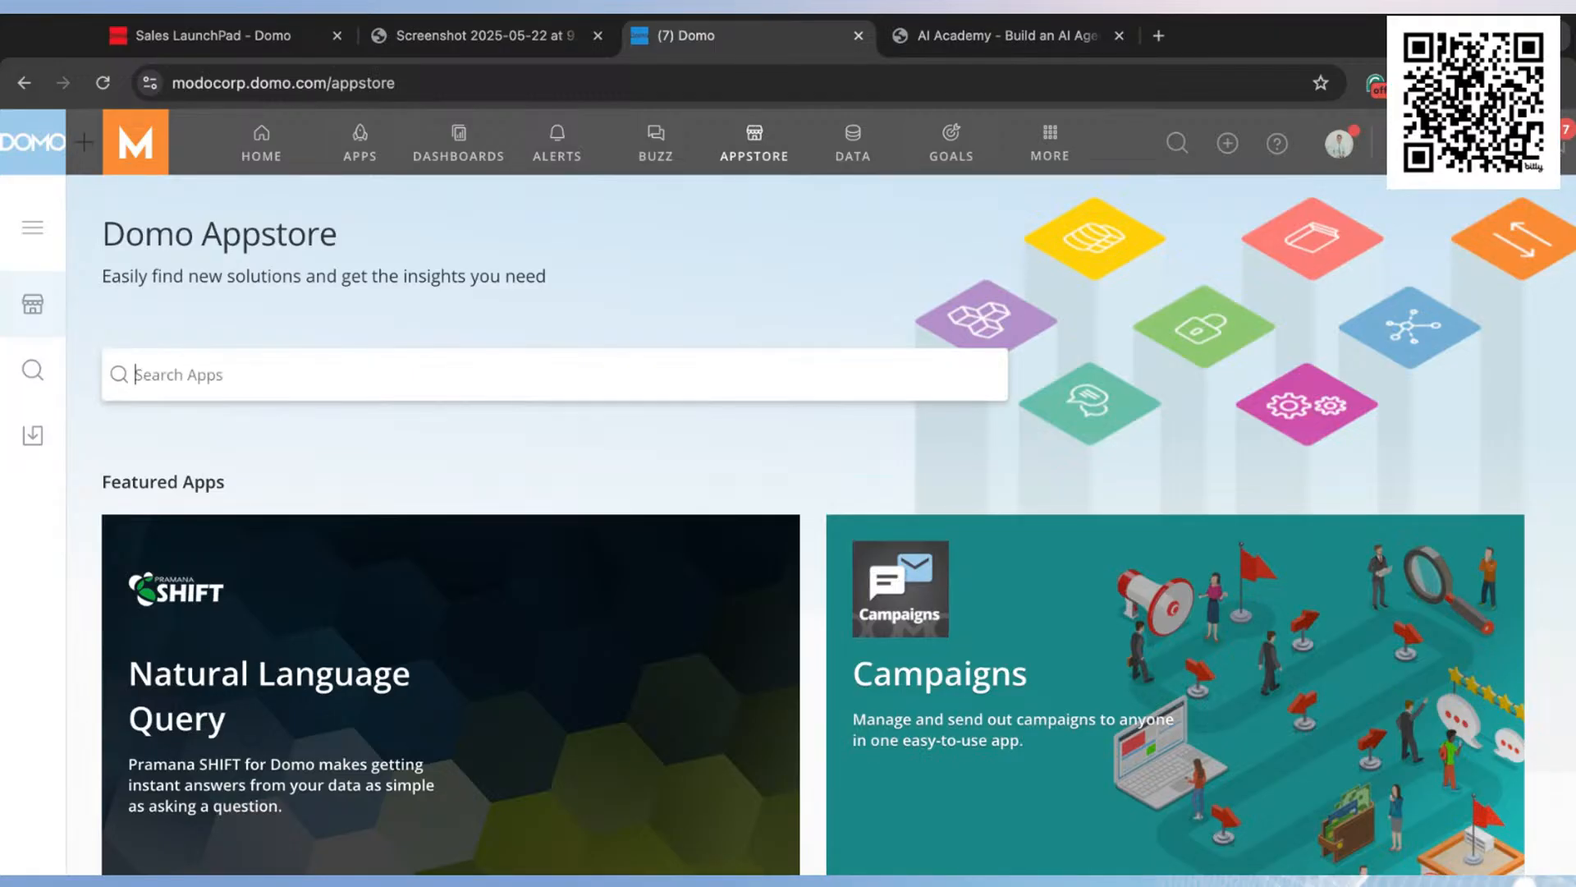
pyautogui.write('sample data')
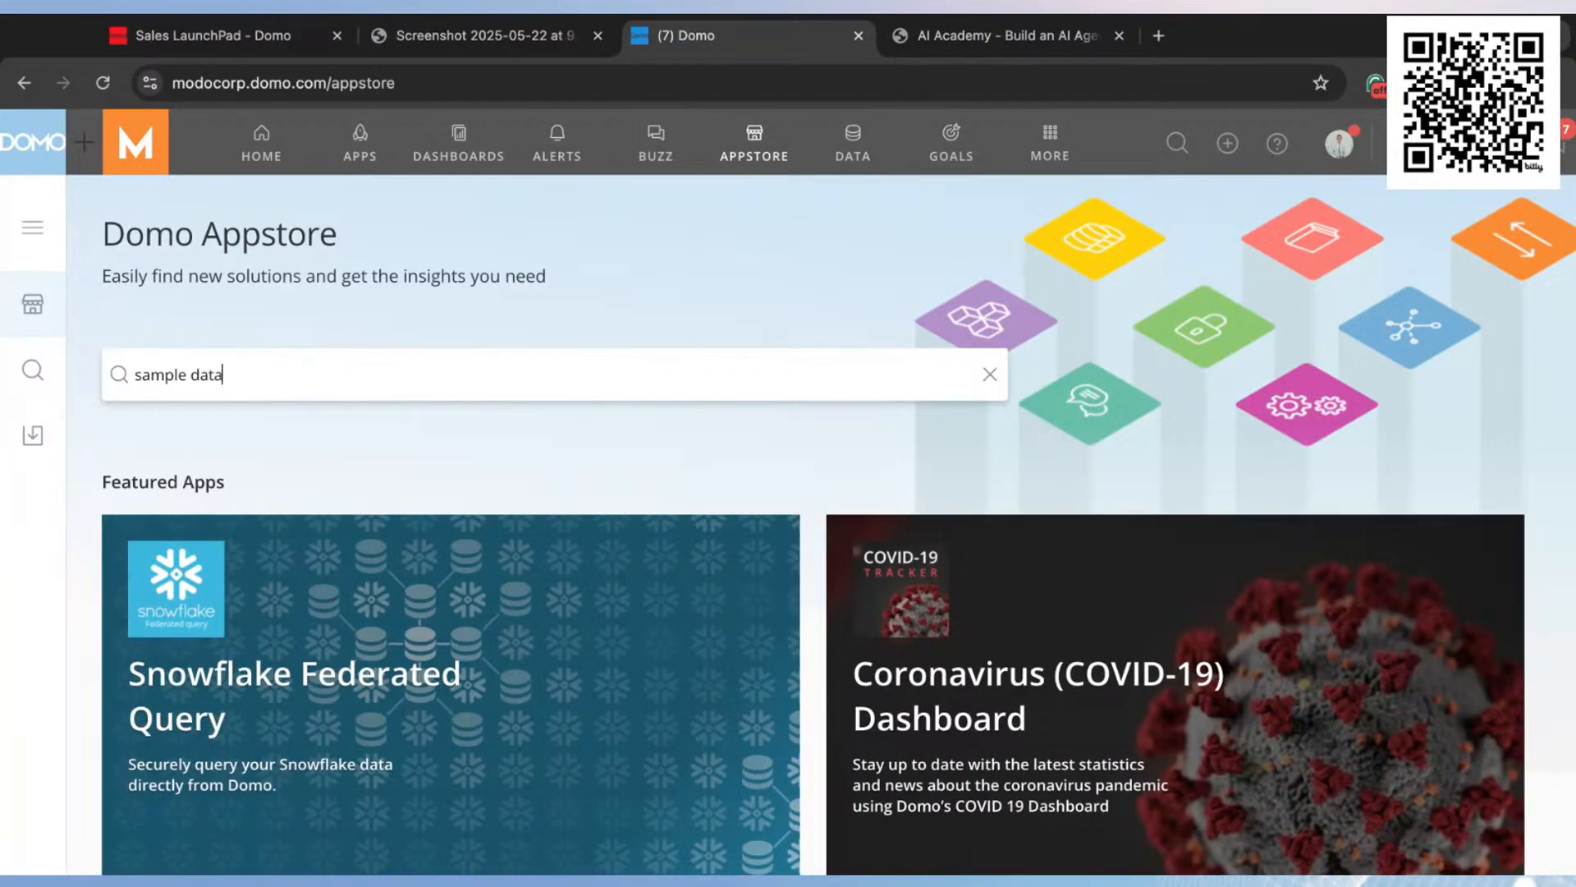
pyautogui.press('Return')
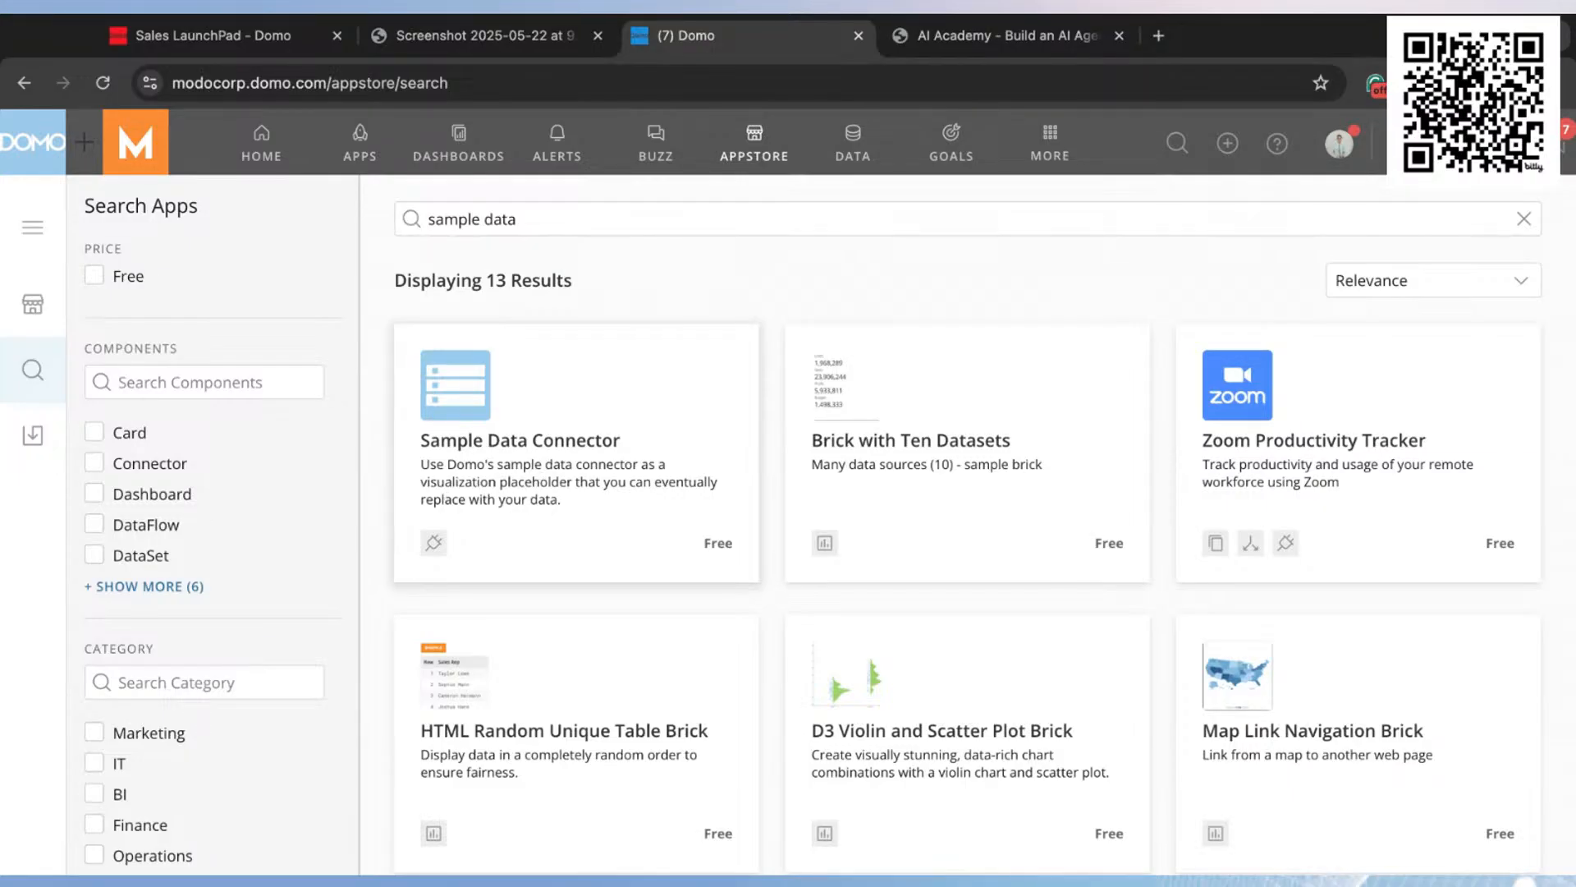
pyautogui.click(577, 458)
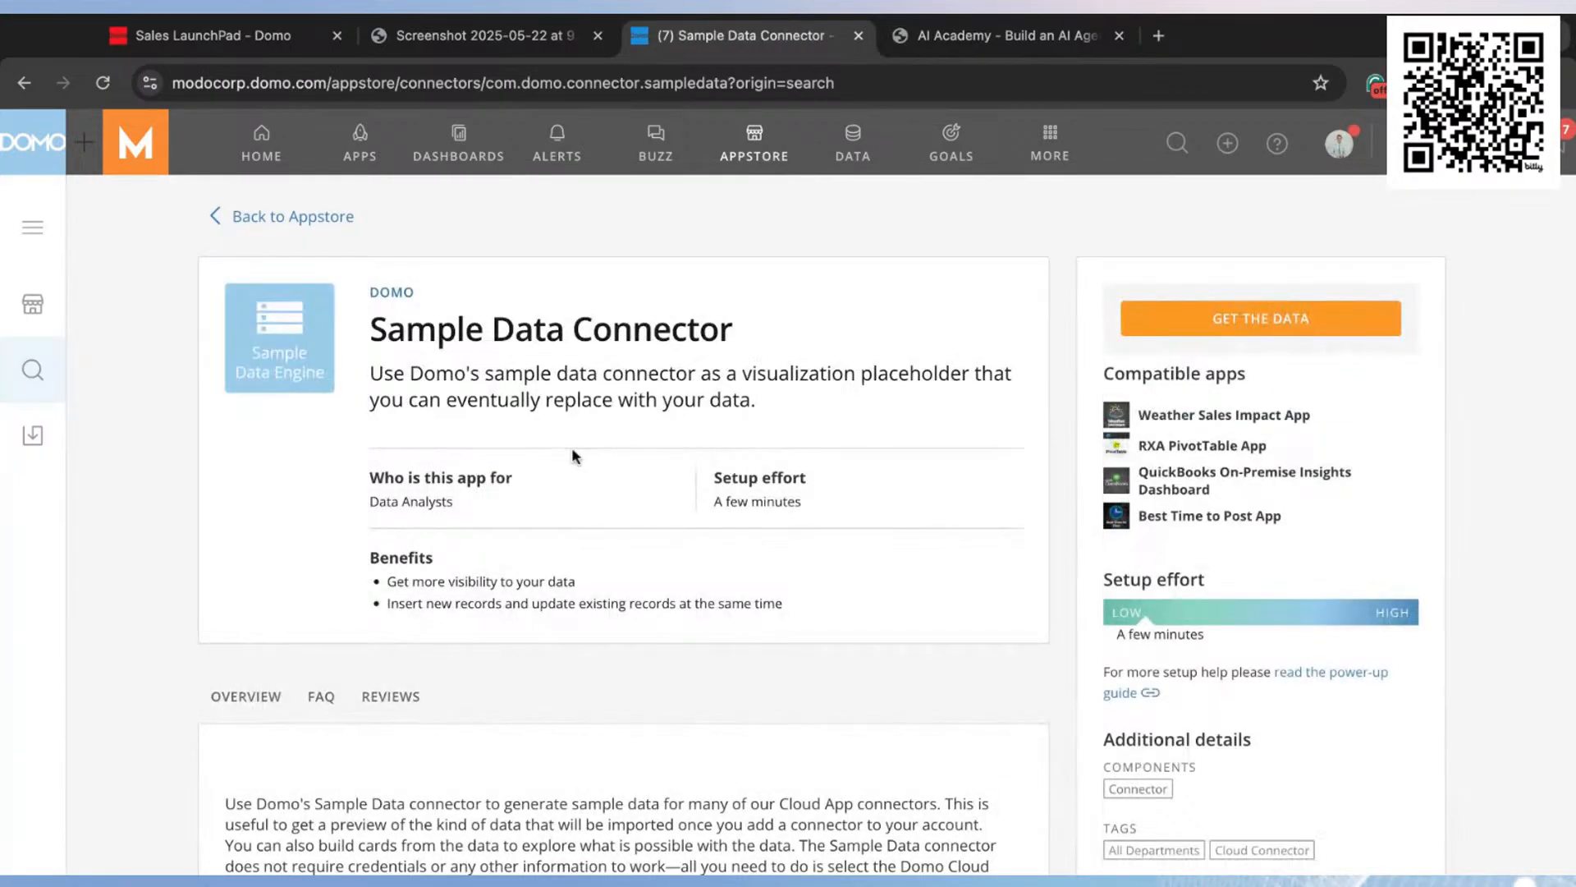
pyautogui.click(1286, 321)
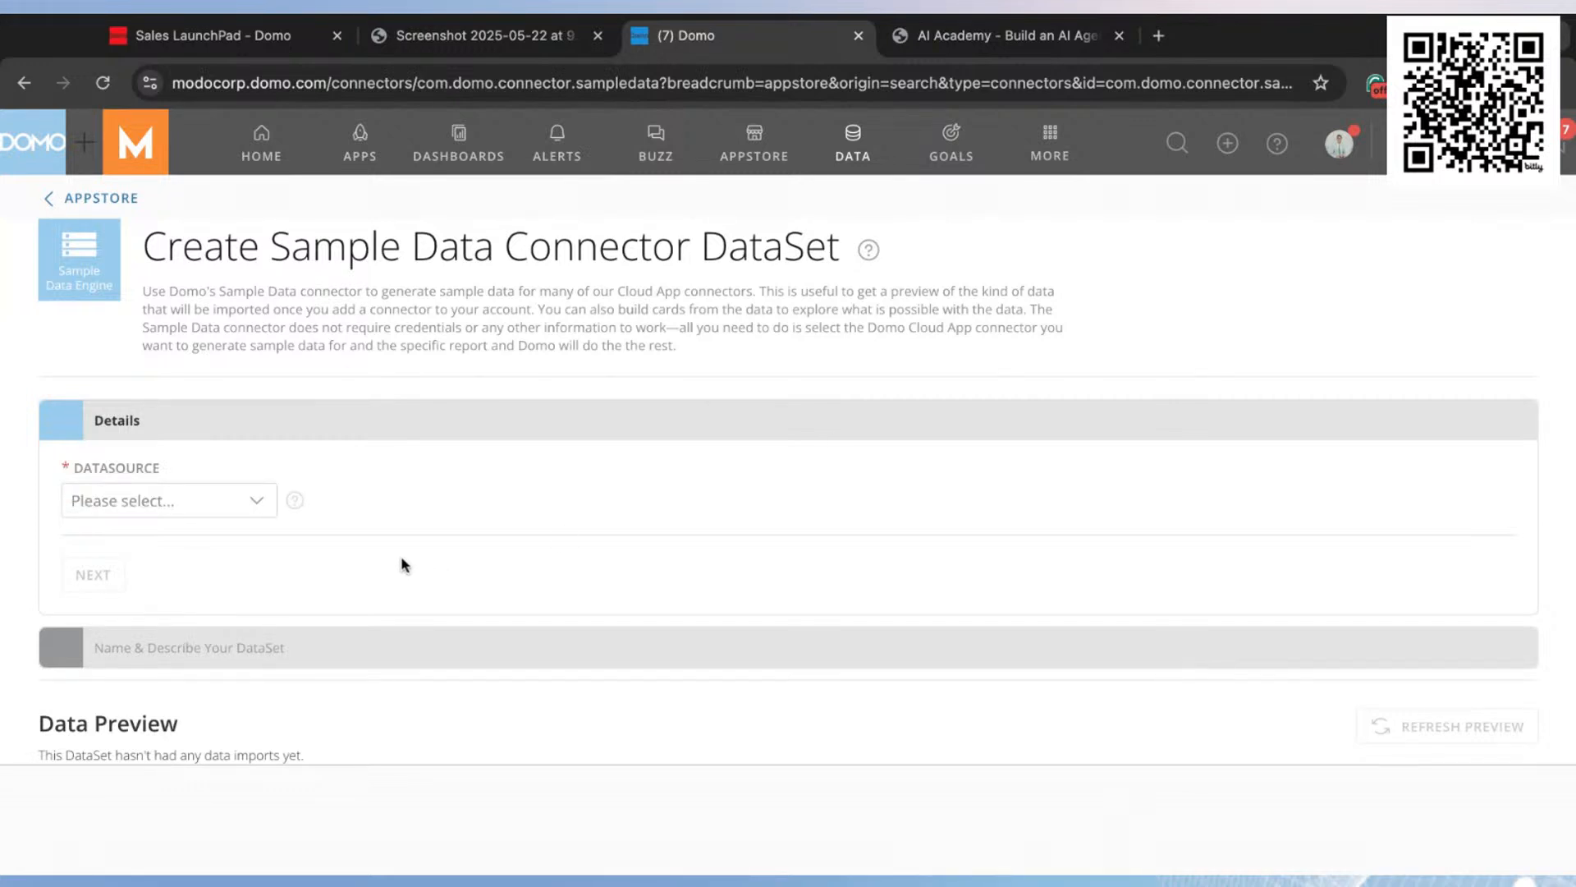
# Step: Set the DataSet's datasource to ModoRetail and its report to Sales Call Transcripts, completing the connector details
pyautogui.click(240, 512)
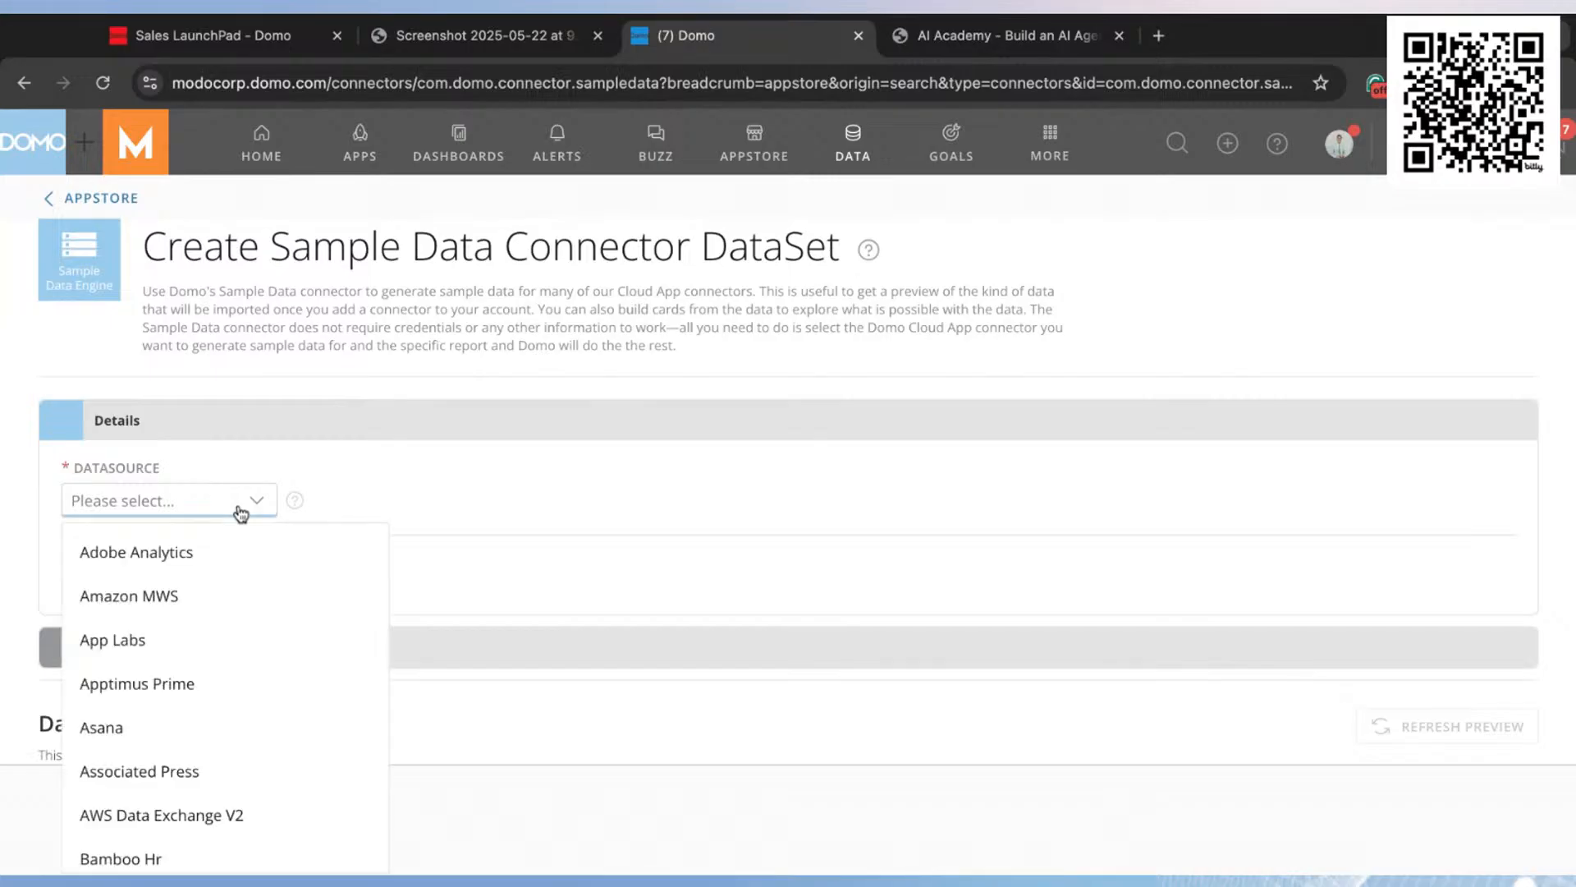
pyautogui.scroll(-3, 247, 679)
pyautogui.scroll(-6, 245, 683)
pyautogui.scroll(-10, 243, 678)
pyautogui.scroll(-10, 244, 683)
pyautogui.scroll(-10, 246, 694)
pyautogui.scroll(-5, 251, 698)
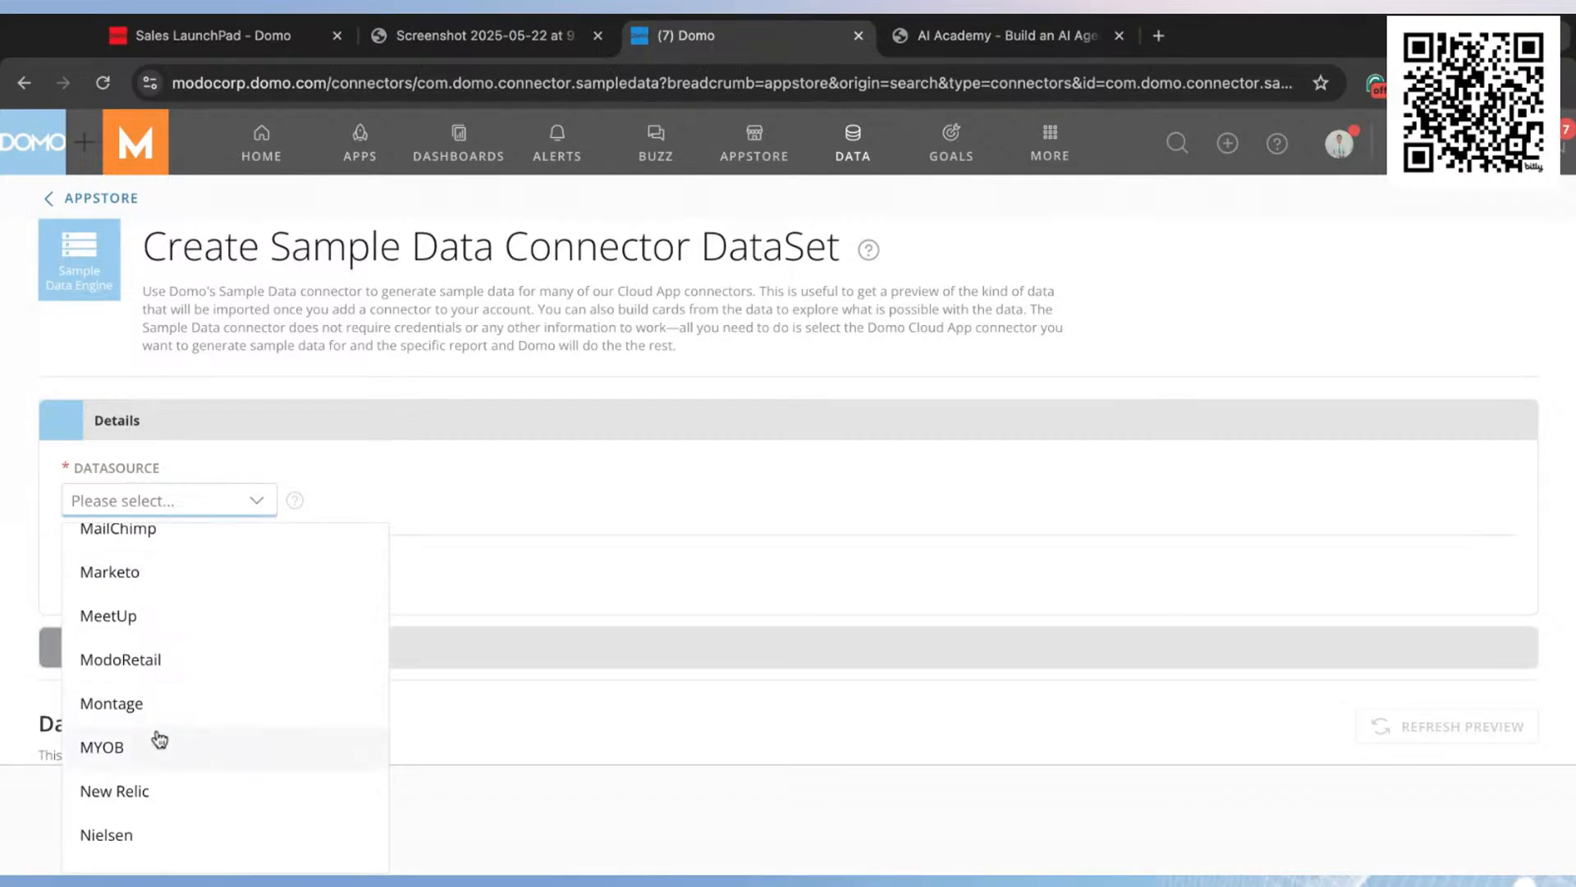
pyautogui.click(156, 675)
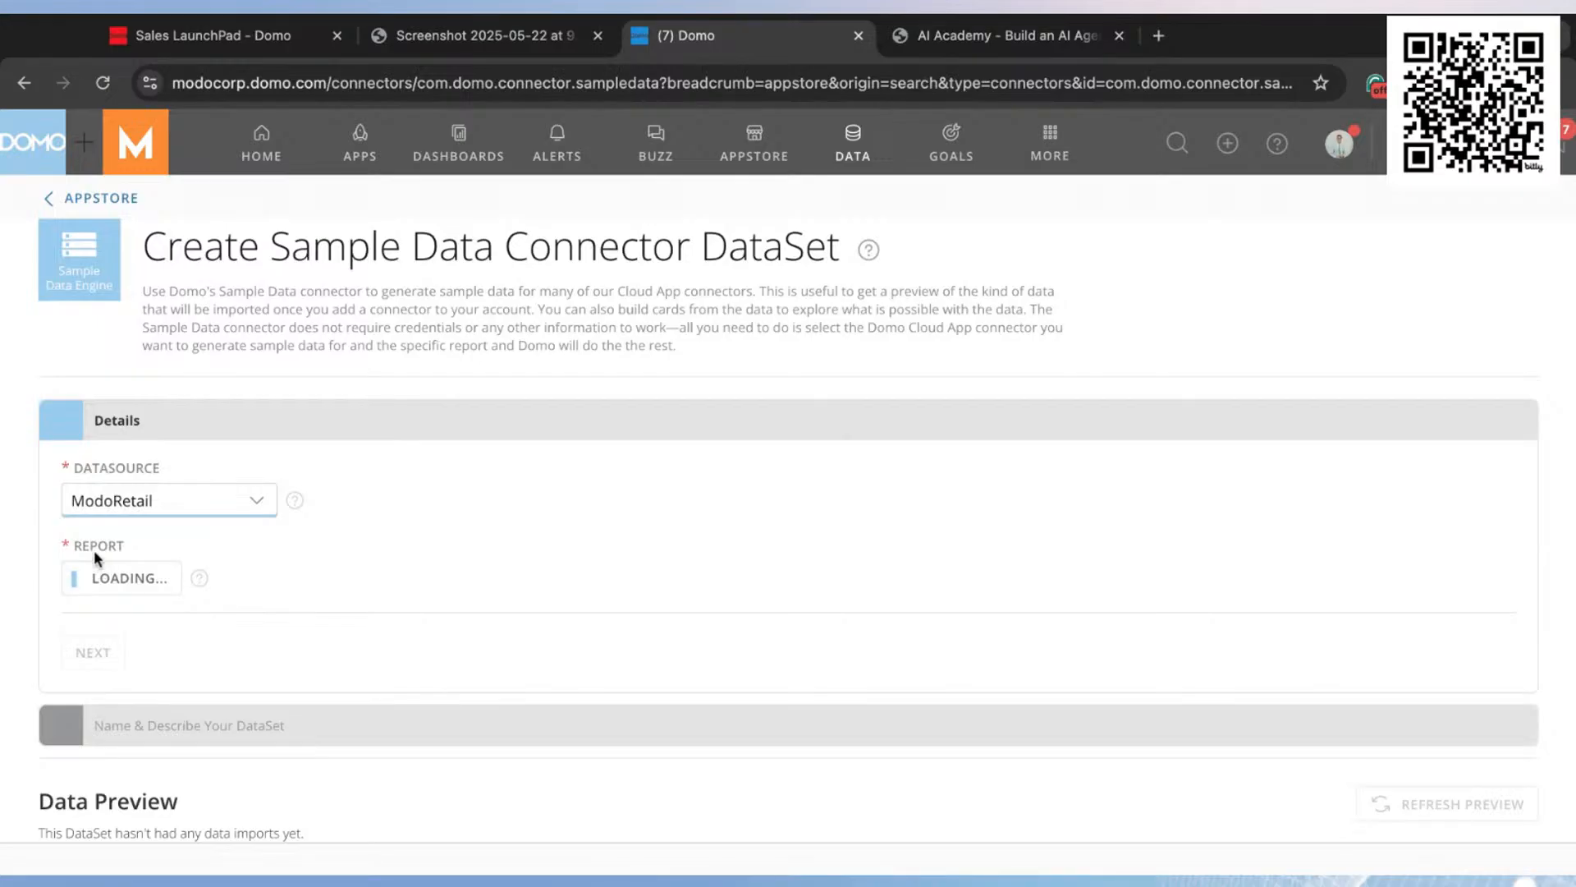
pyautogui.click(170, 582)
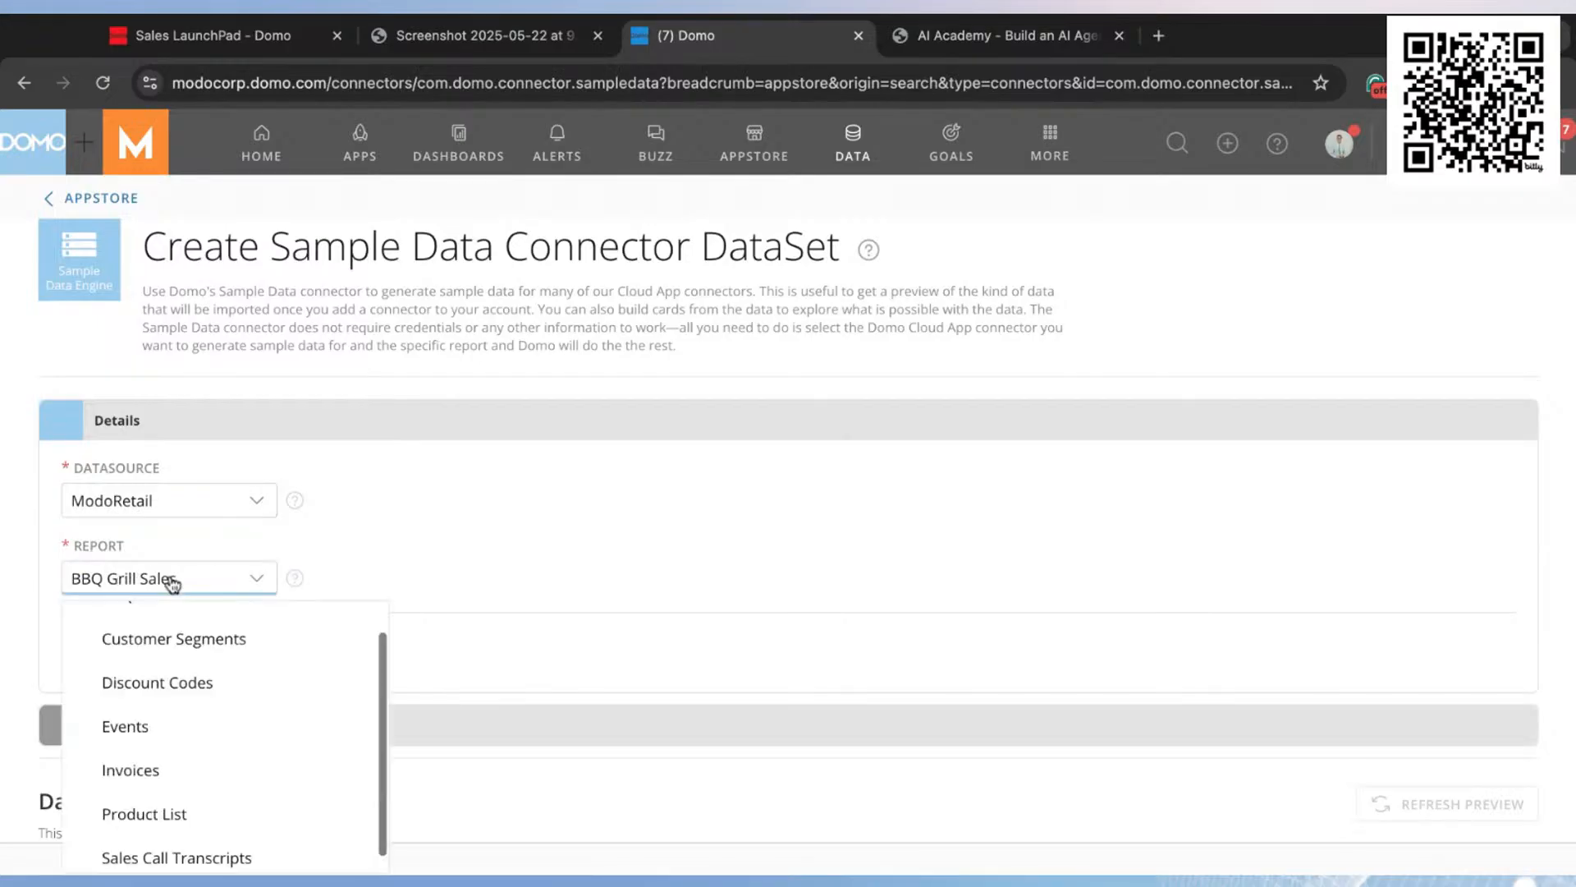
pyautogui.click(207, 858)
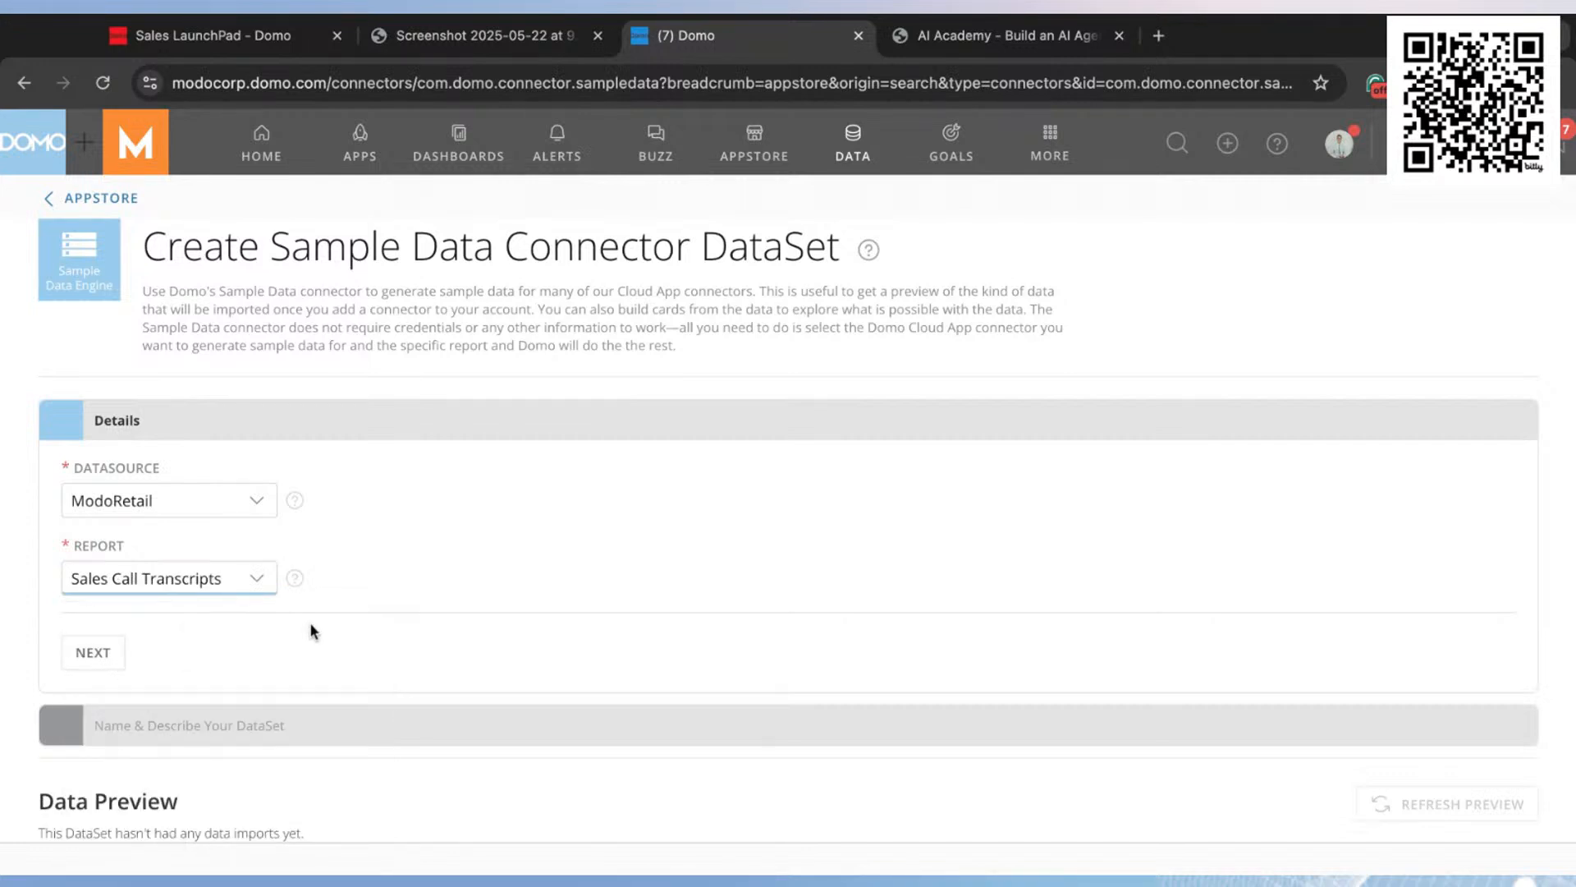
pyautogui.click(98, 656)
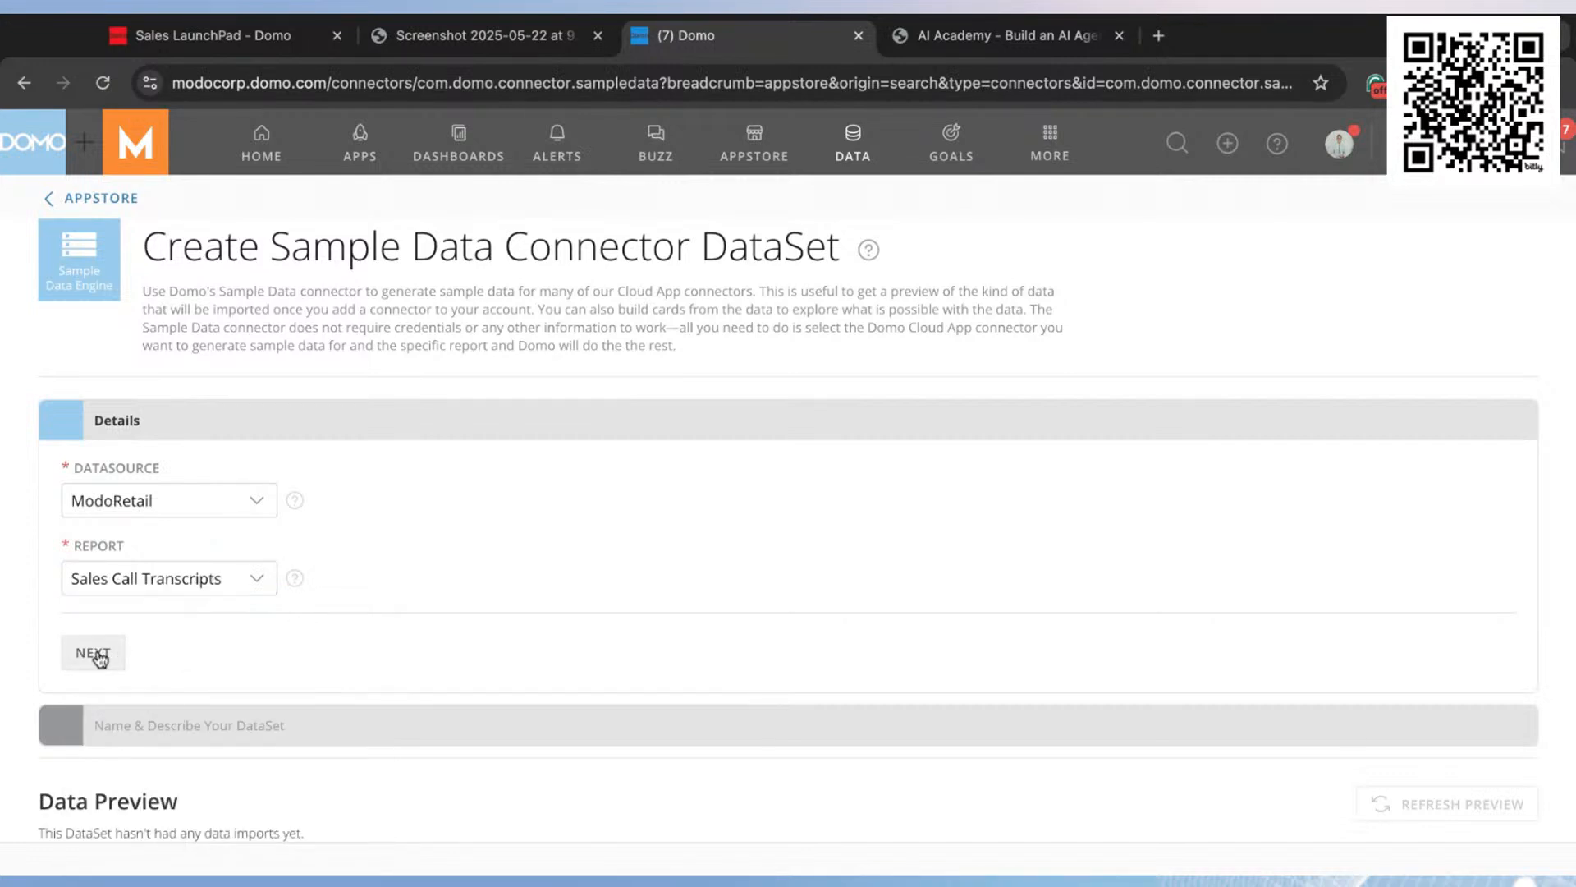
# Step: Name the DataSet "Sales Call Transcript Demo" and save it
pyautogui.click(238, 550)
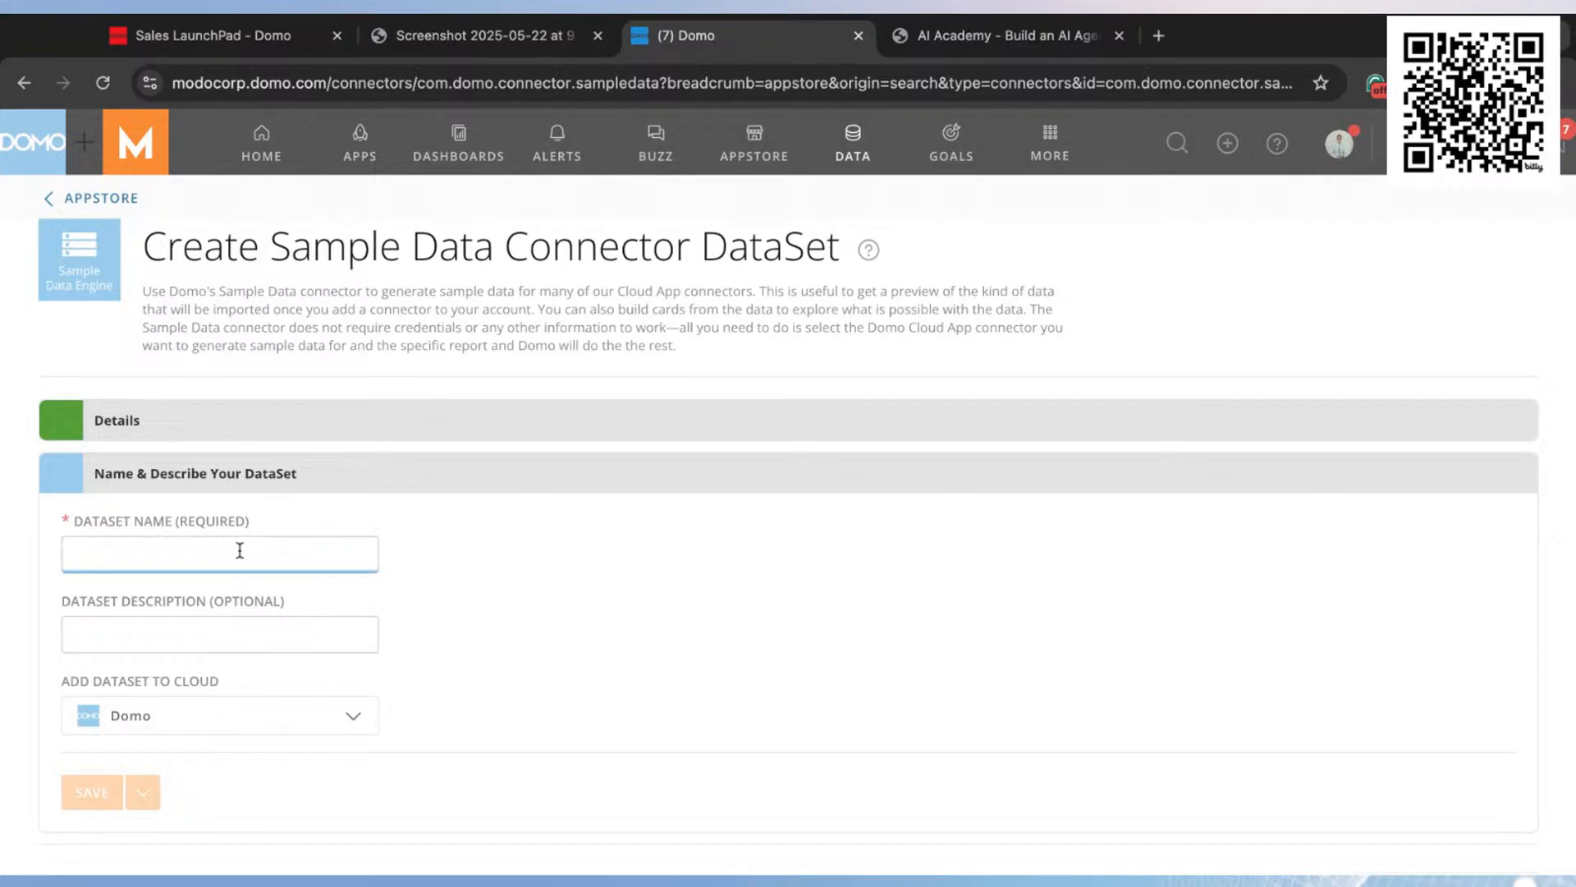
pyautogui.write('Sales Call ')
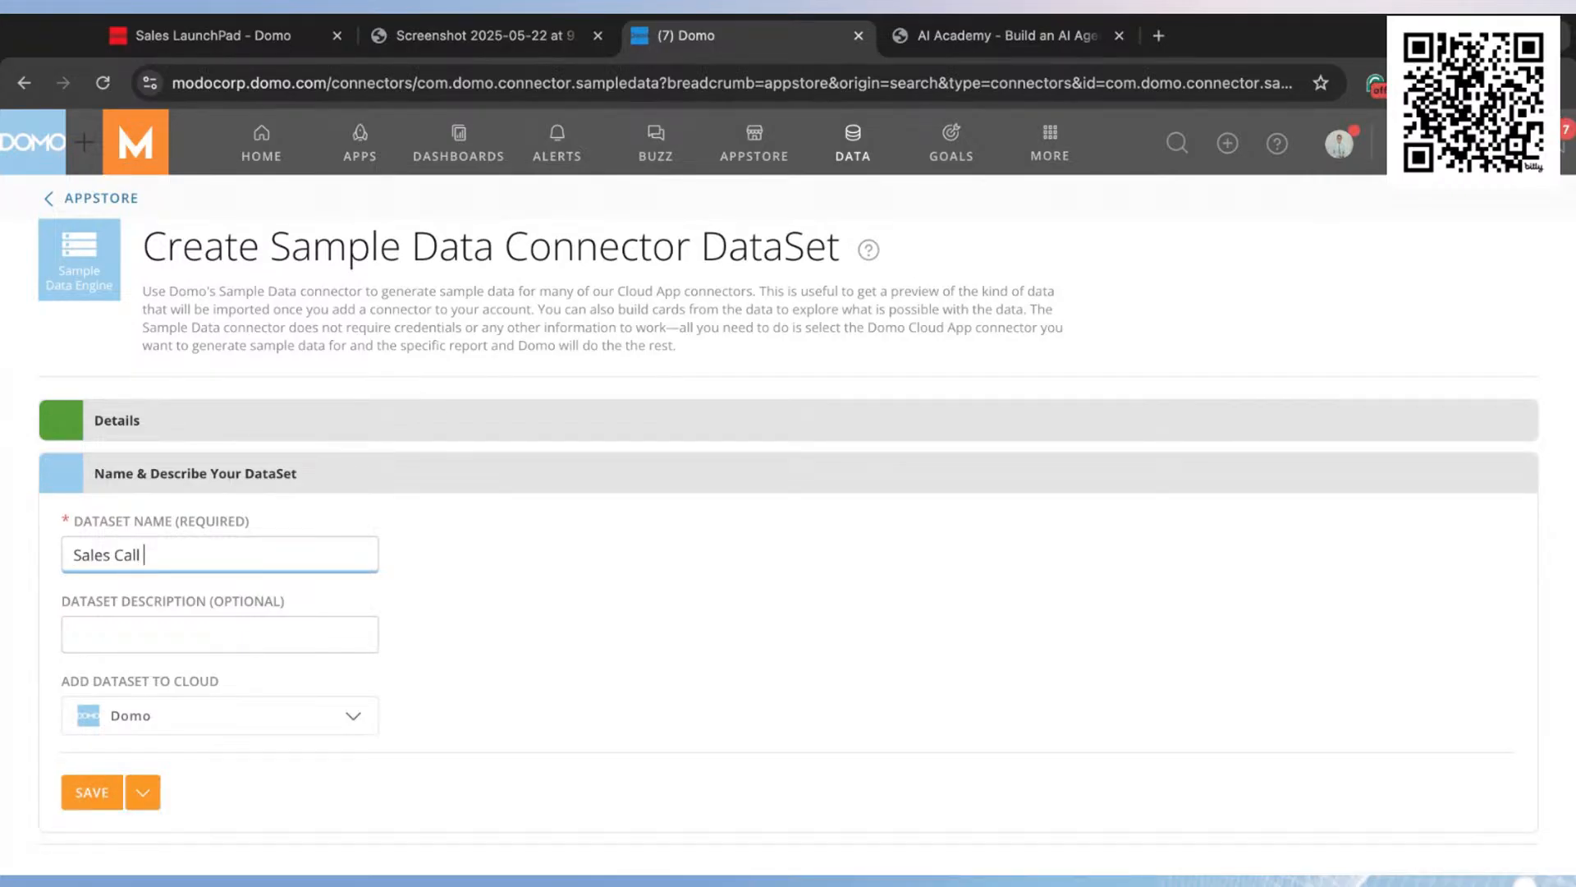
pyautogui.write('Transcript')
pyautogui.write(' |')
pyautogui.press('BackSpace')
pyautogui.press('BackSpace')
pyautogui.write('Demo')
pyautogui.click(90, 793)
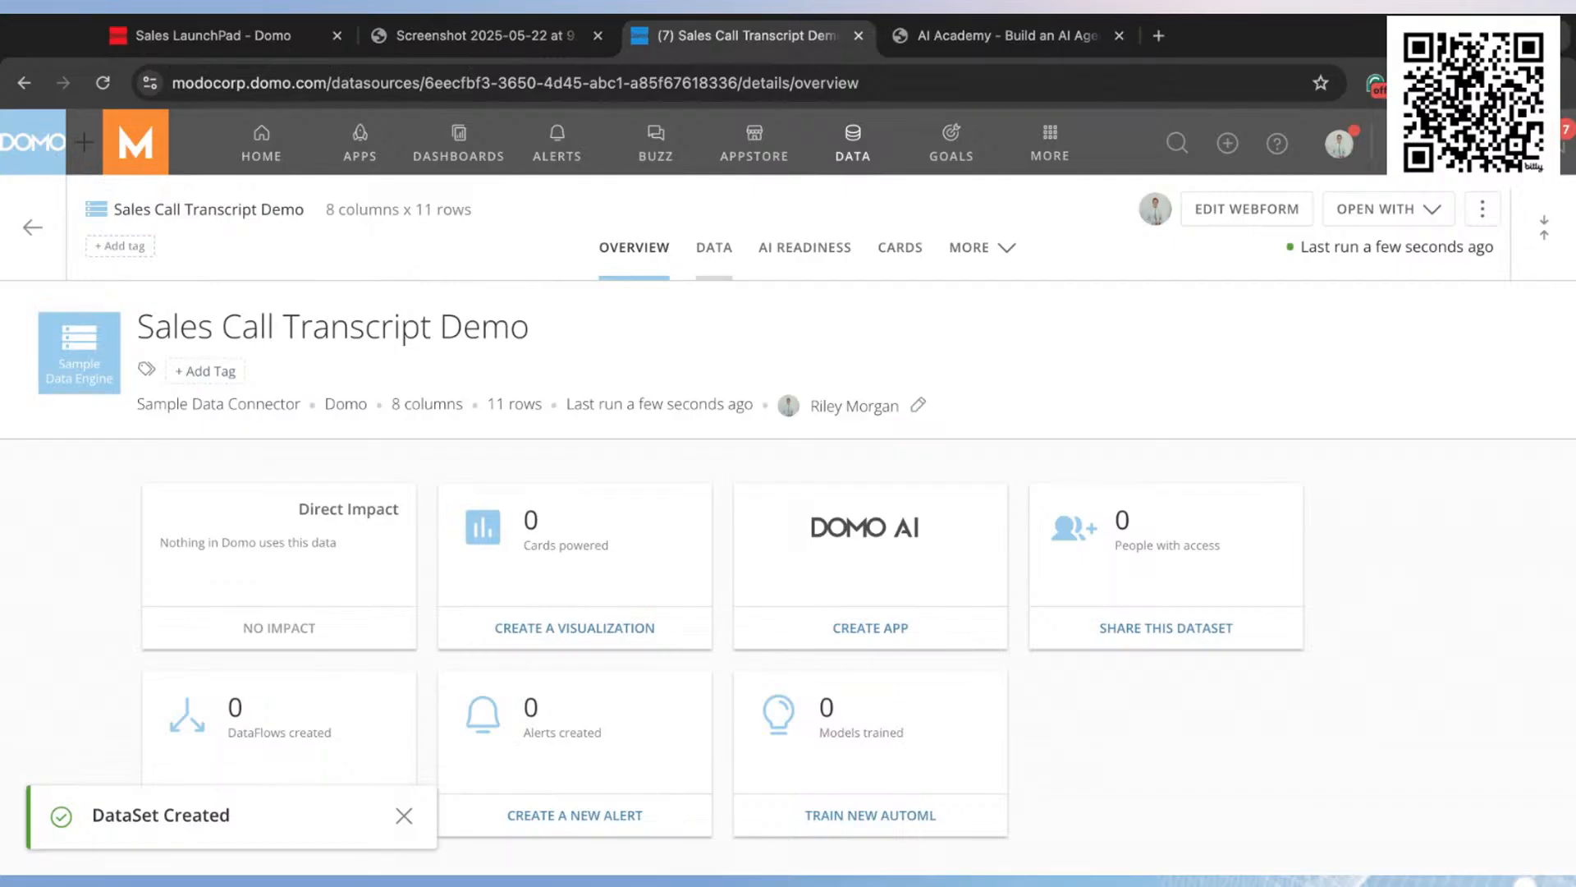
# Step: Examine the new DataSet's table columns, widening the Transcript column to read more of the call text
pyautogui.click(713, 247)
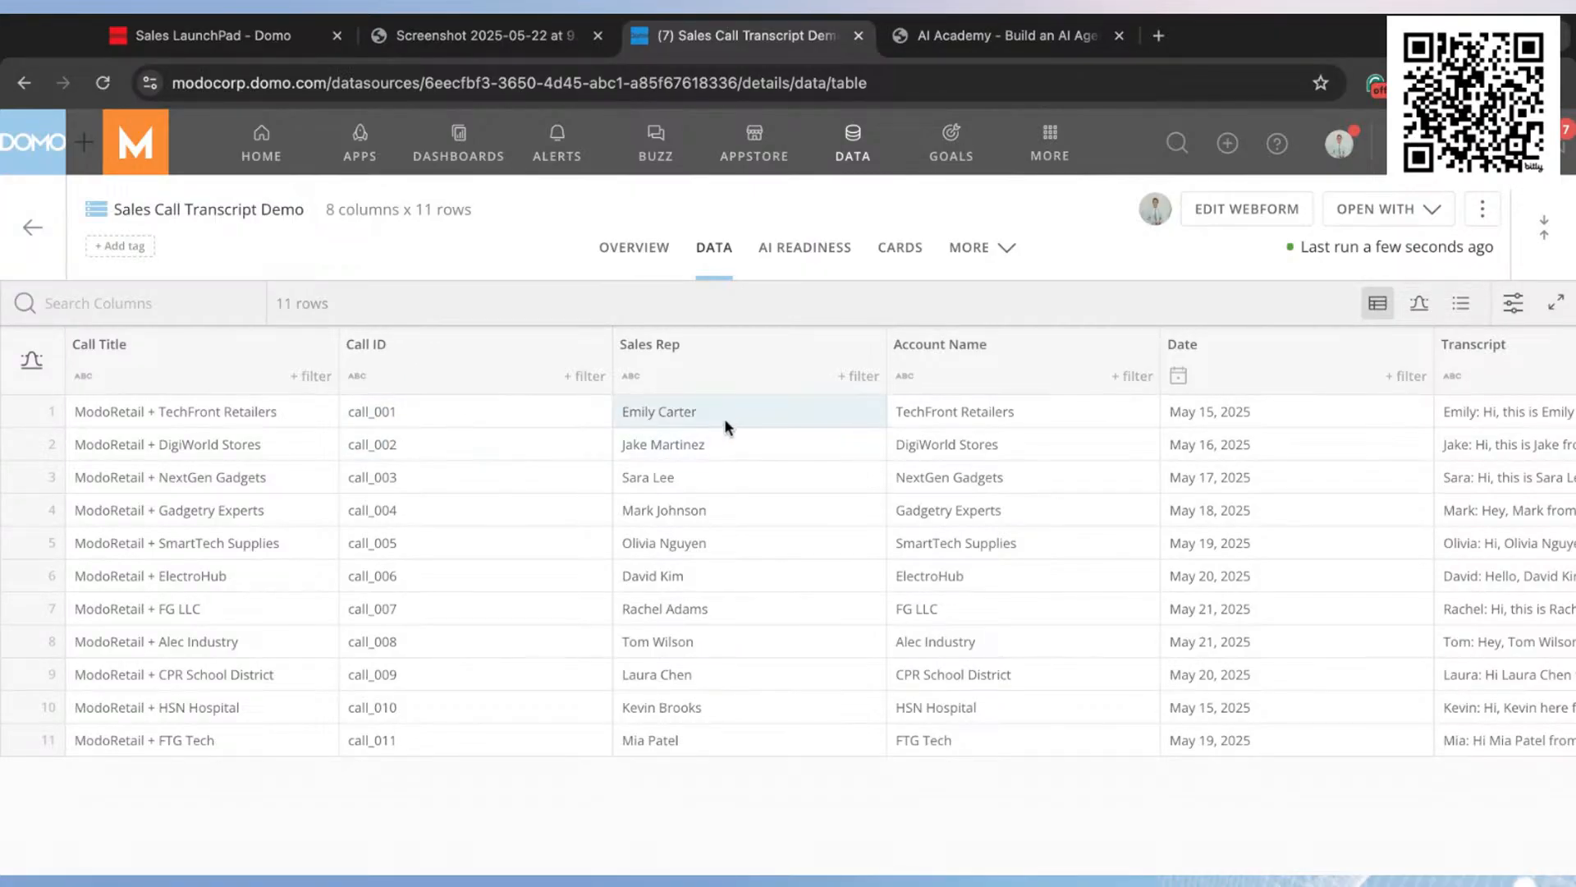
pyautogui.hscroll(3, 988, 417)
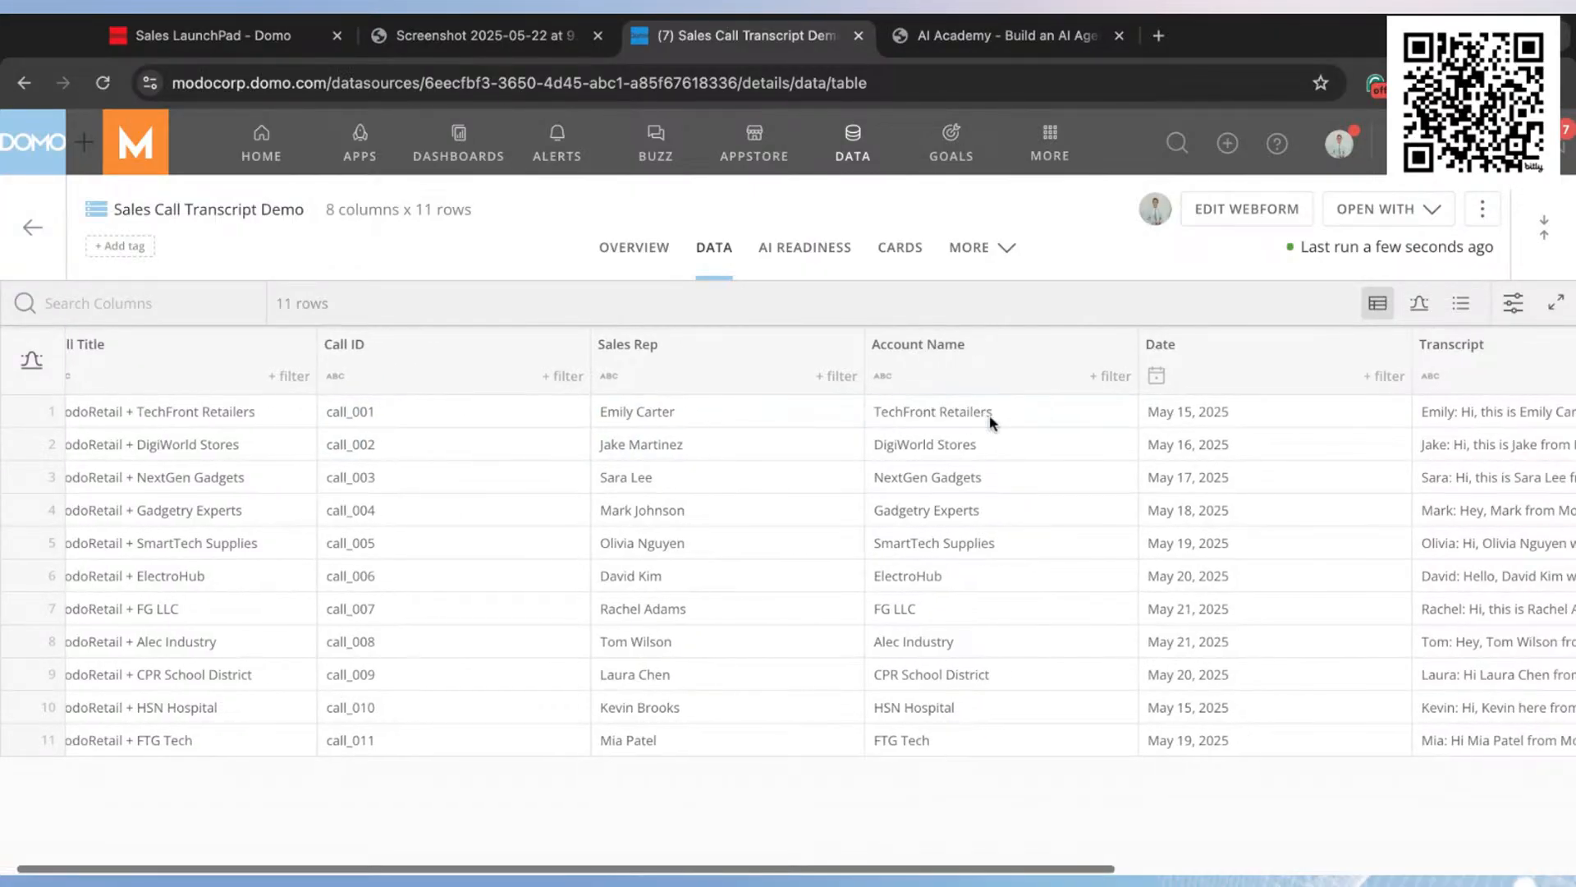
pyautogui.hscroll(4, 1025, 420)
pyautogui.hscroll(6, 1026, 417)
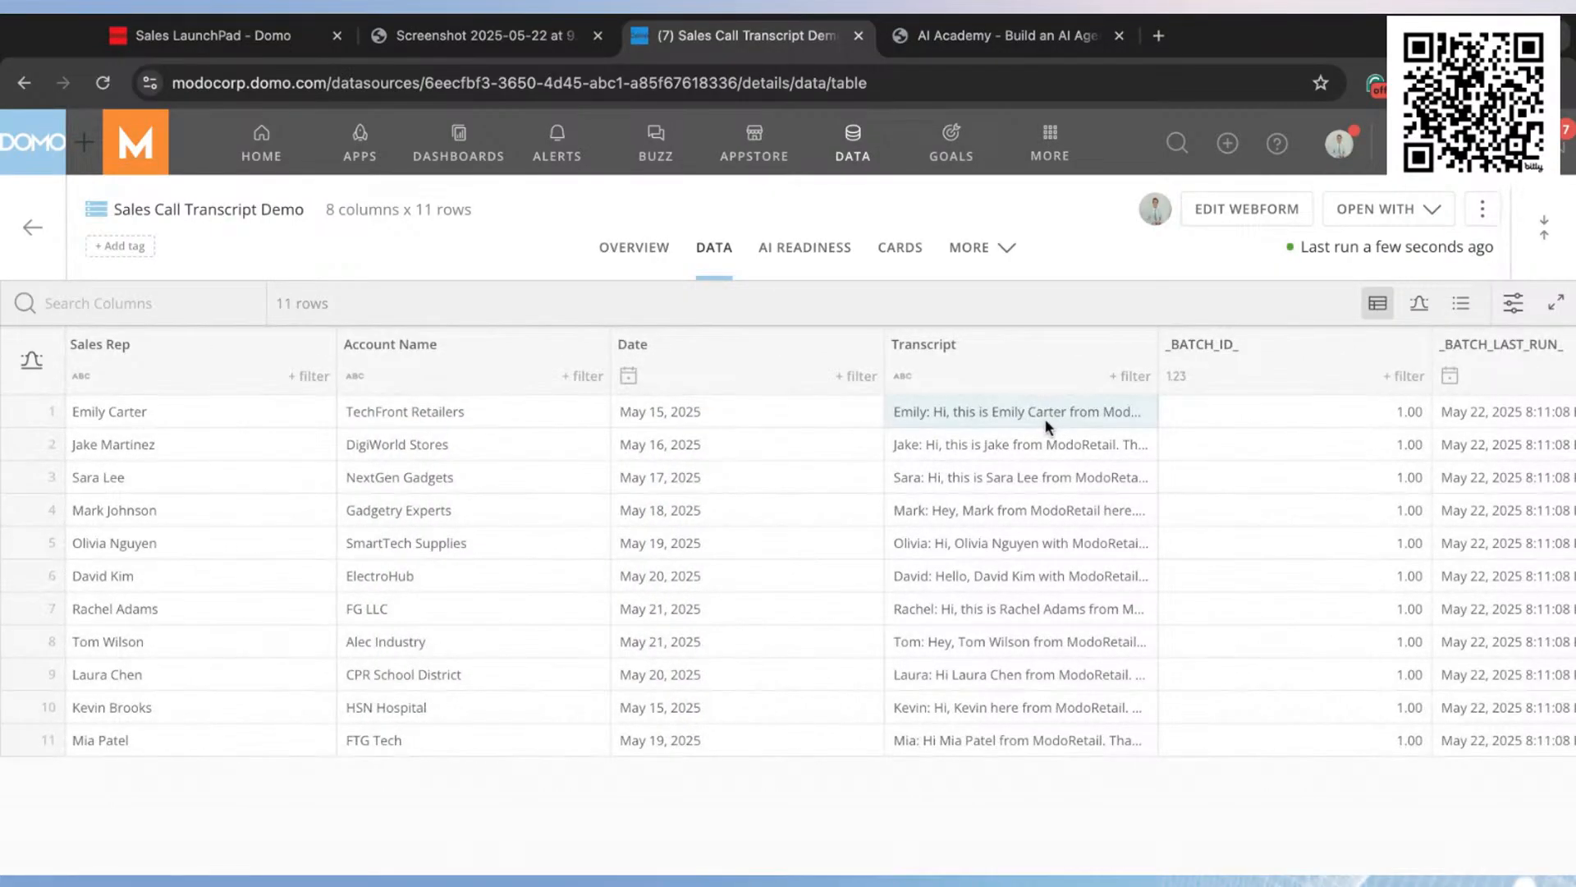
pyautogui.hscroll(2, 1077, 415)
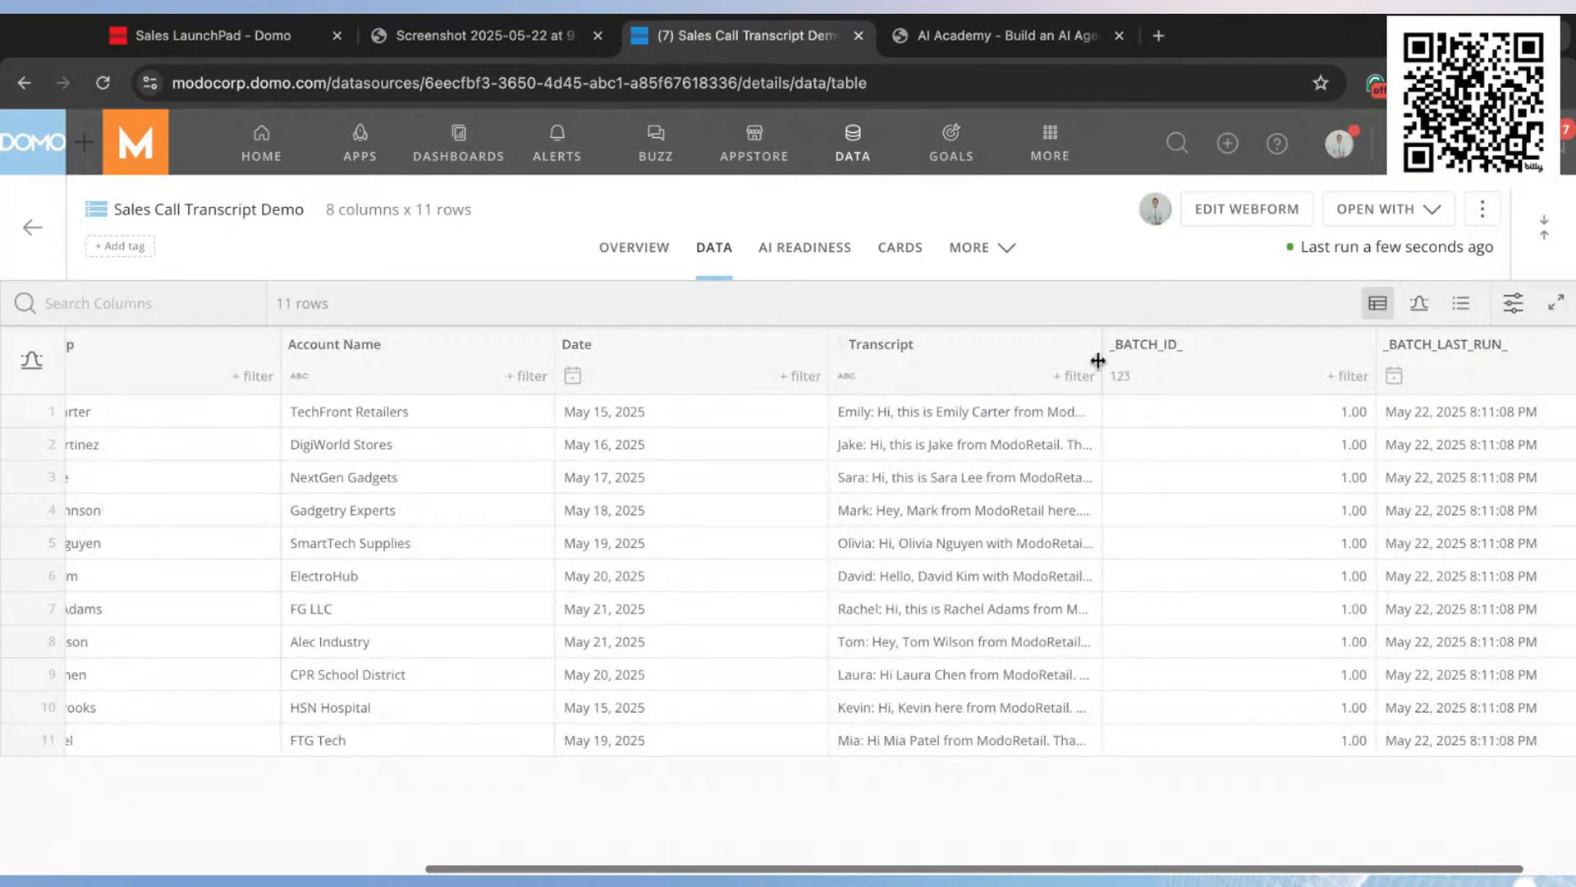
pyautogui.doubleClick(1099, 361)
pyautogui.moveTo(1098, 361); pyautogui.dragTo(1337, 373)
pyautogui.hscroll(5, 1313, 374)
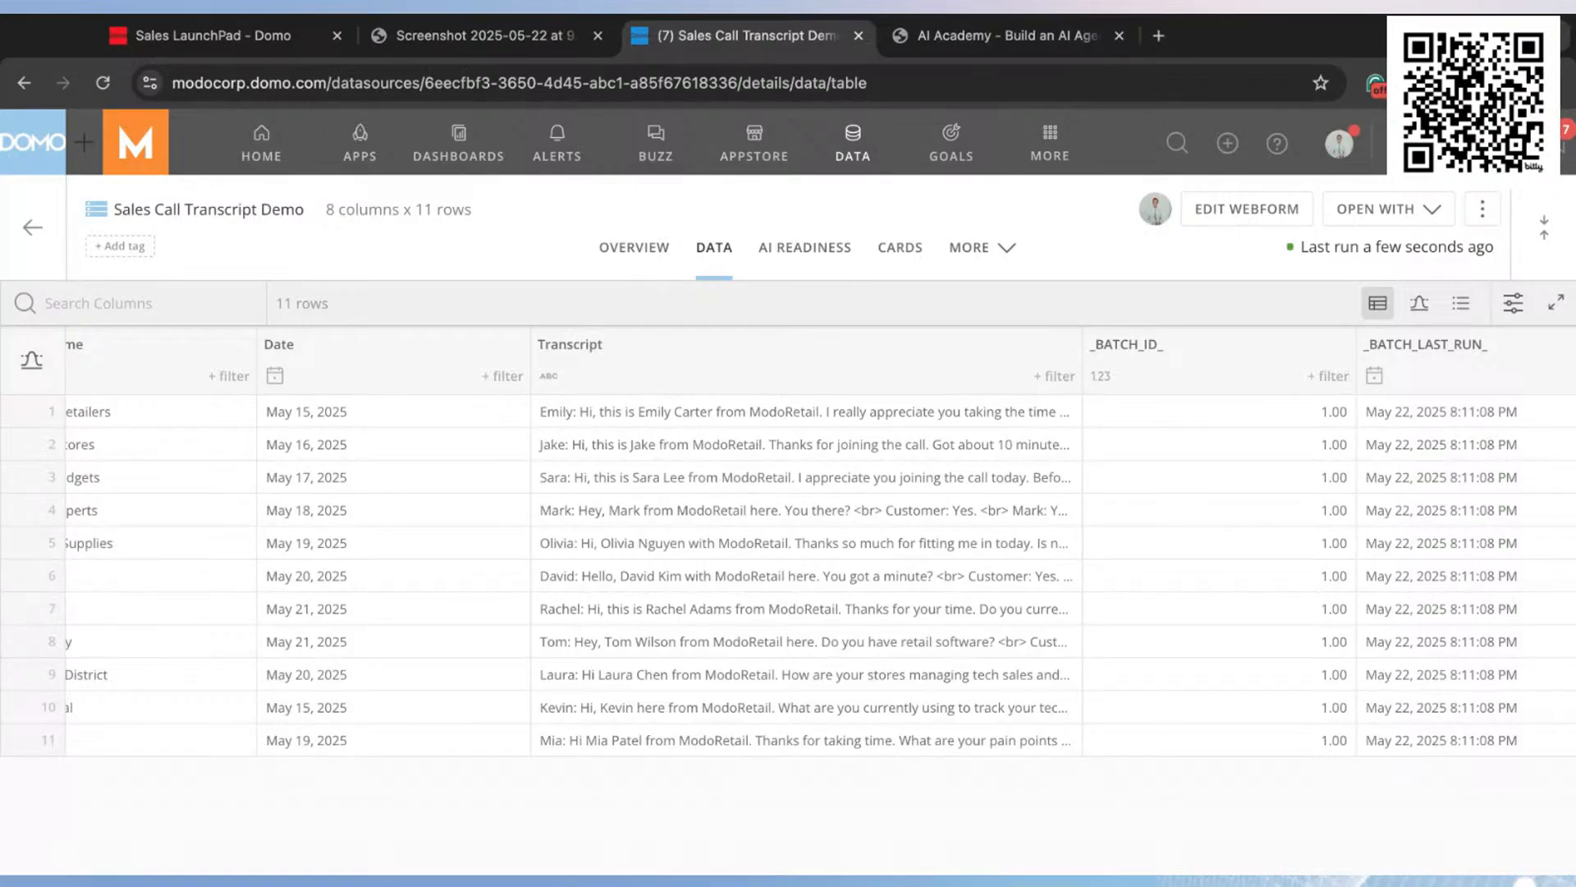
# Step: Create a blank workflow named "Sales Call Scoring Agent" with version 1.0.0
pyautogui.click(1051, 145)
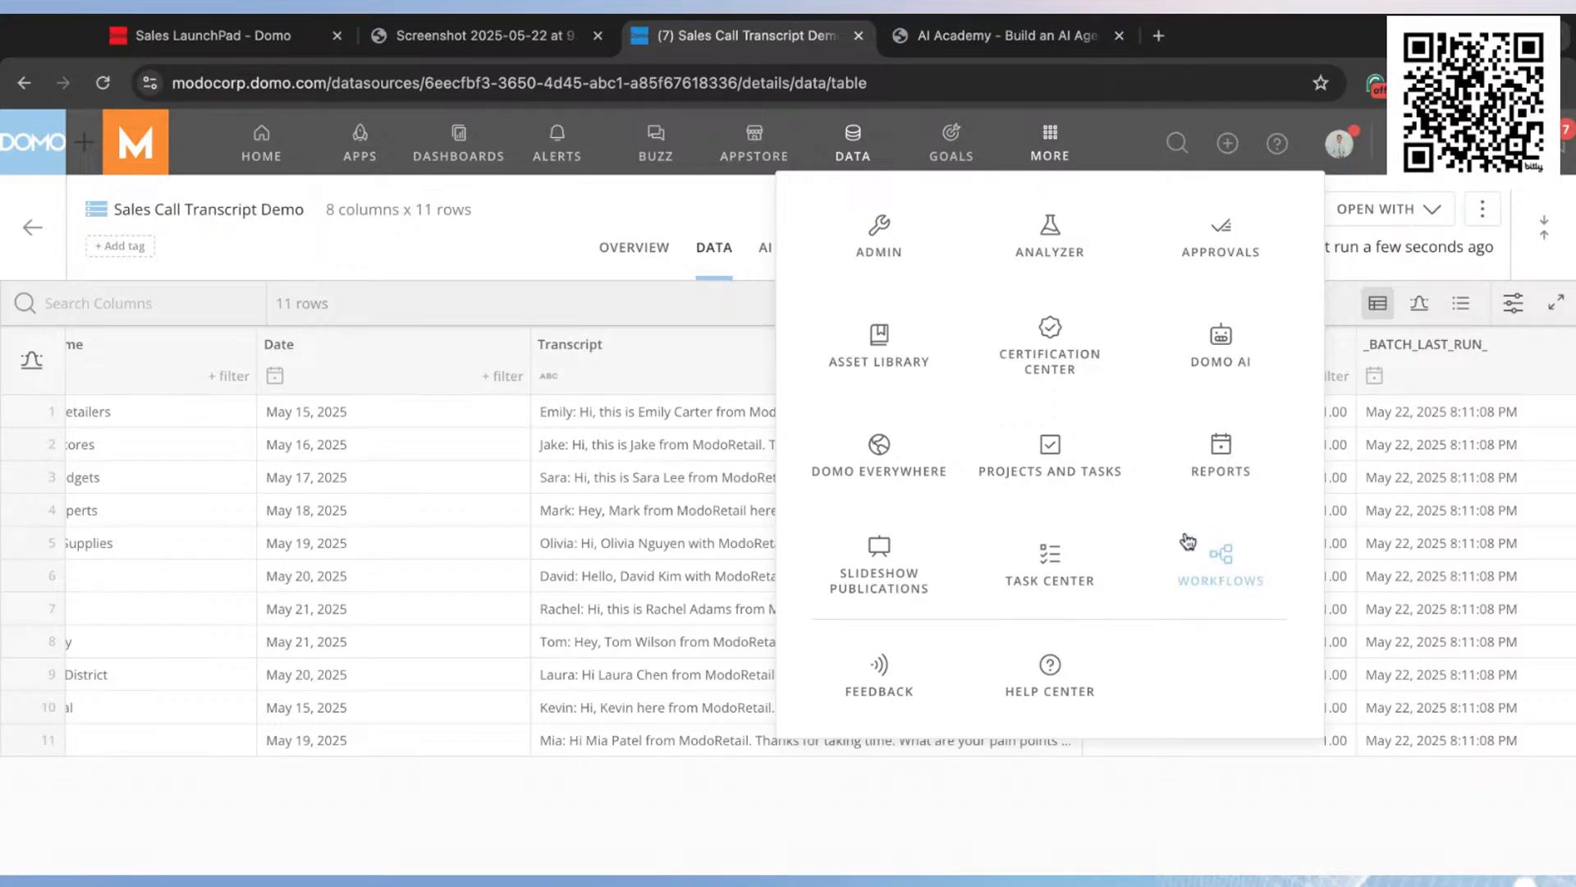
pyautogui.click(1225, 557)
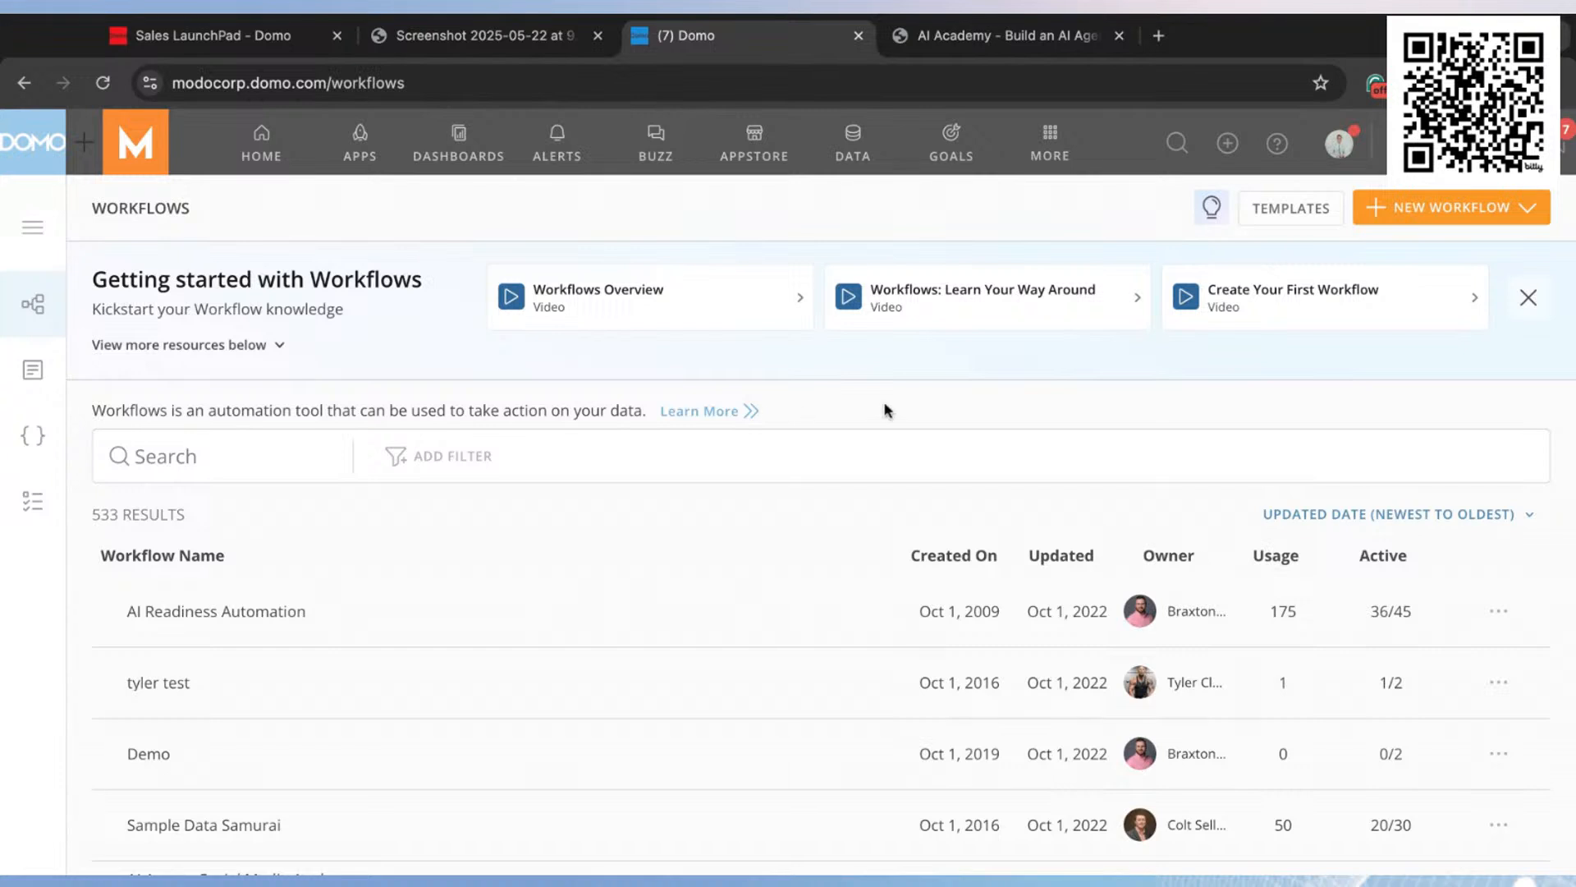
pyautogui.click(1458, 216)
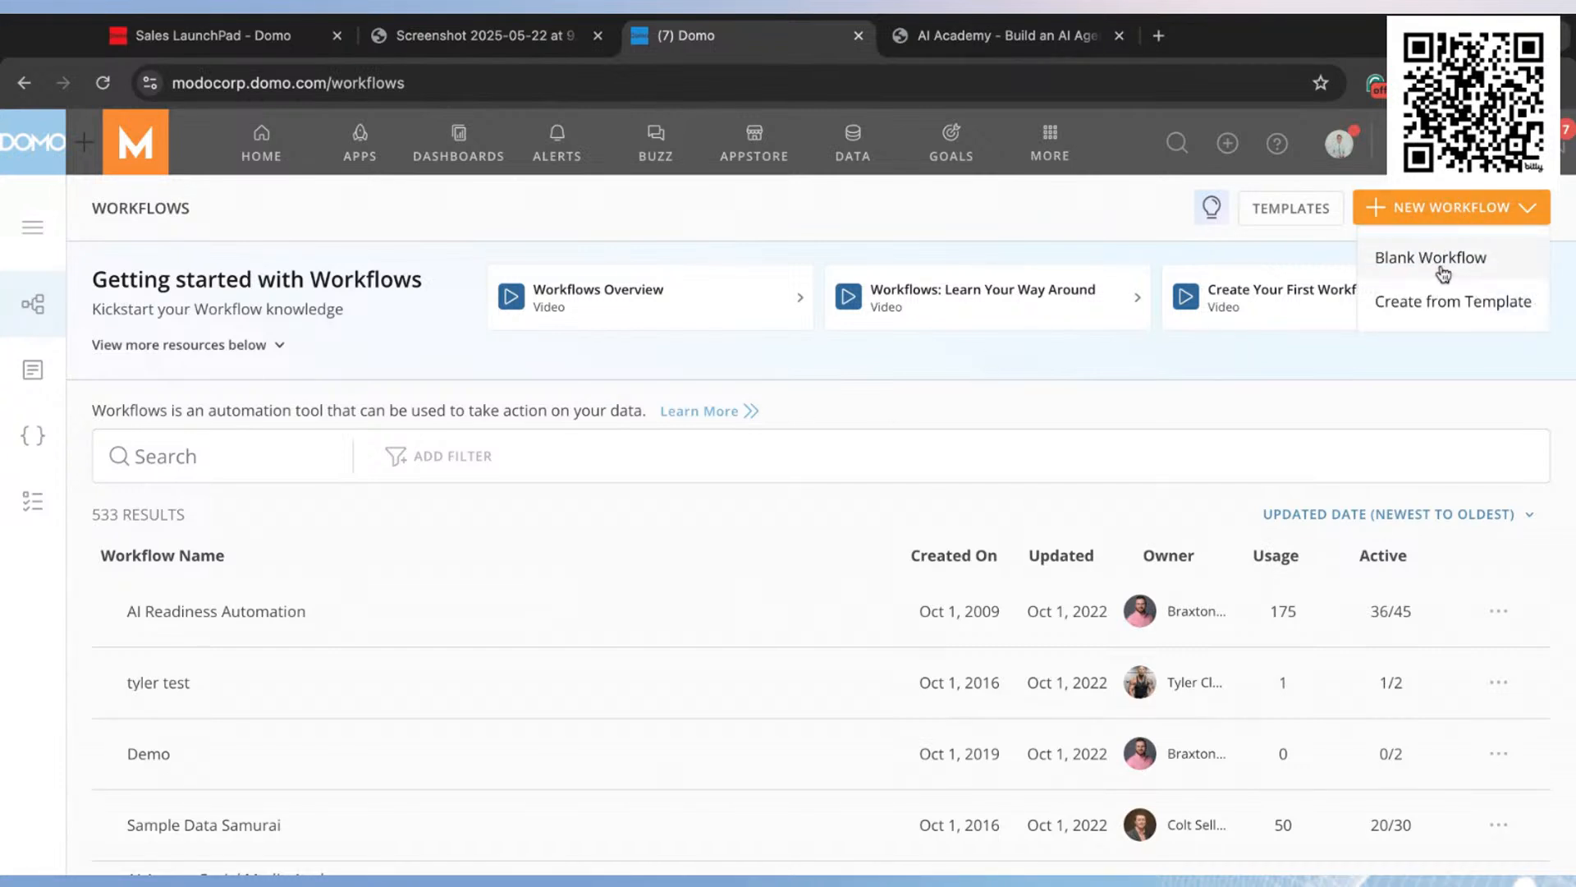
pyautogui.click(1469, 262)
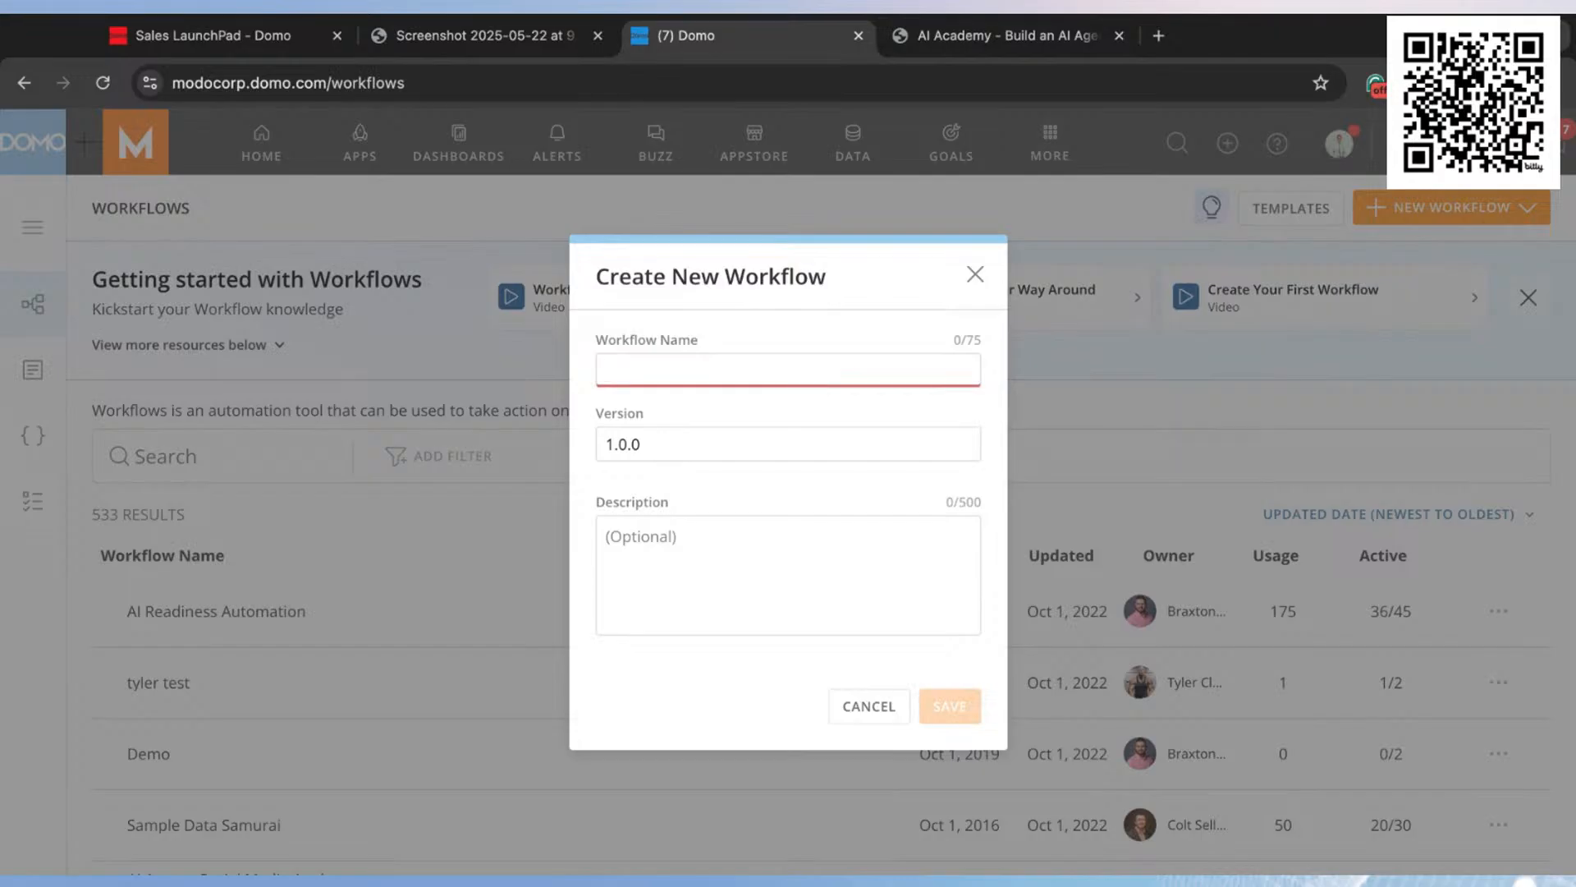
pyautogui.write('Sale s Scoring')
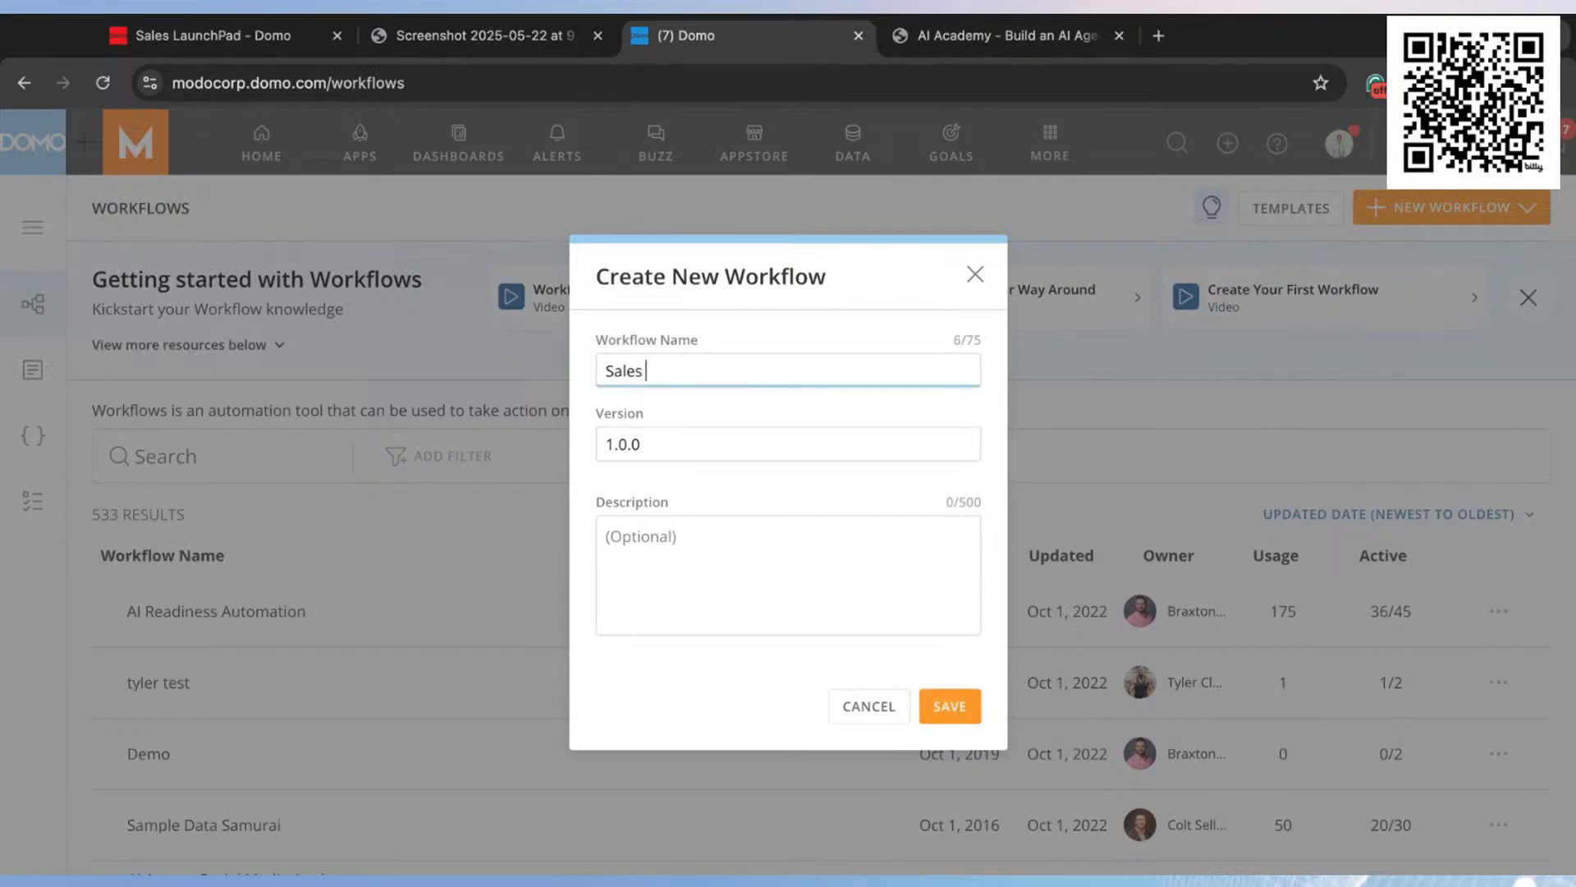
pyautogui.press('BackSpace')
pyautogui.press('BackSpace')
pyautogui.press('BackSpace')
pyautogui.press('BackSpace')
pyautogui.press('BackSpace')
pyautogui.press('BackSpace')
pyautogui.press('BackSpace')
pyautogui.write('Call Scoring Agent')
pyautogui.click(964, 711)
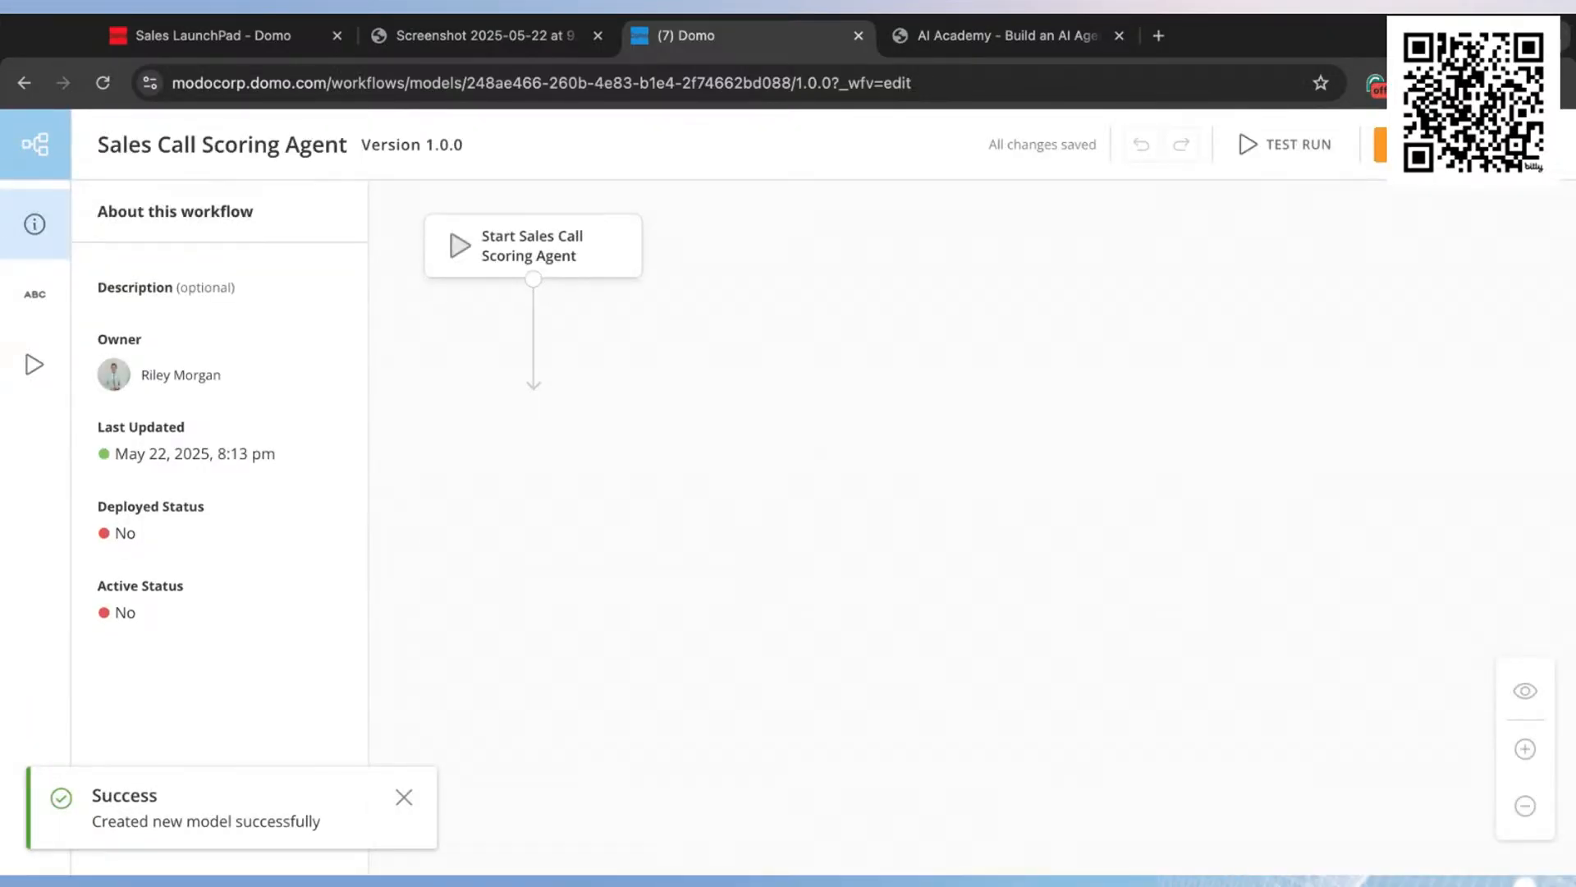
# Step: Create a custom start form for the workflow's start shape and title it "Start Transcript Review Form"
pyautogui.click(557, 261)
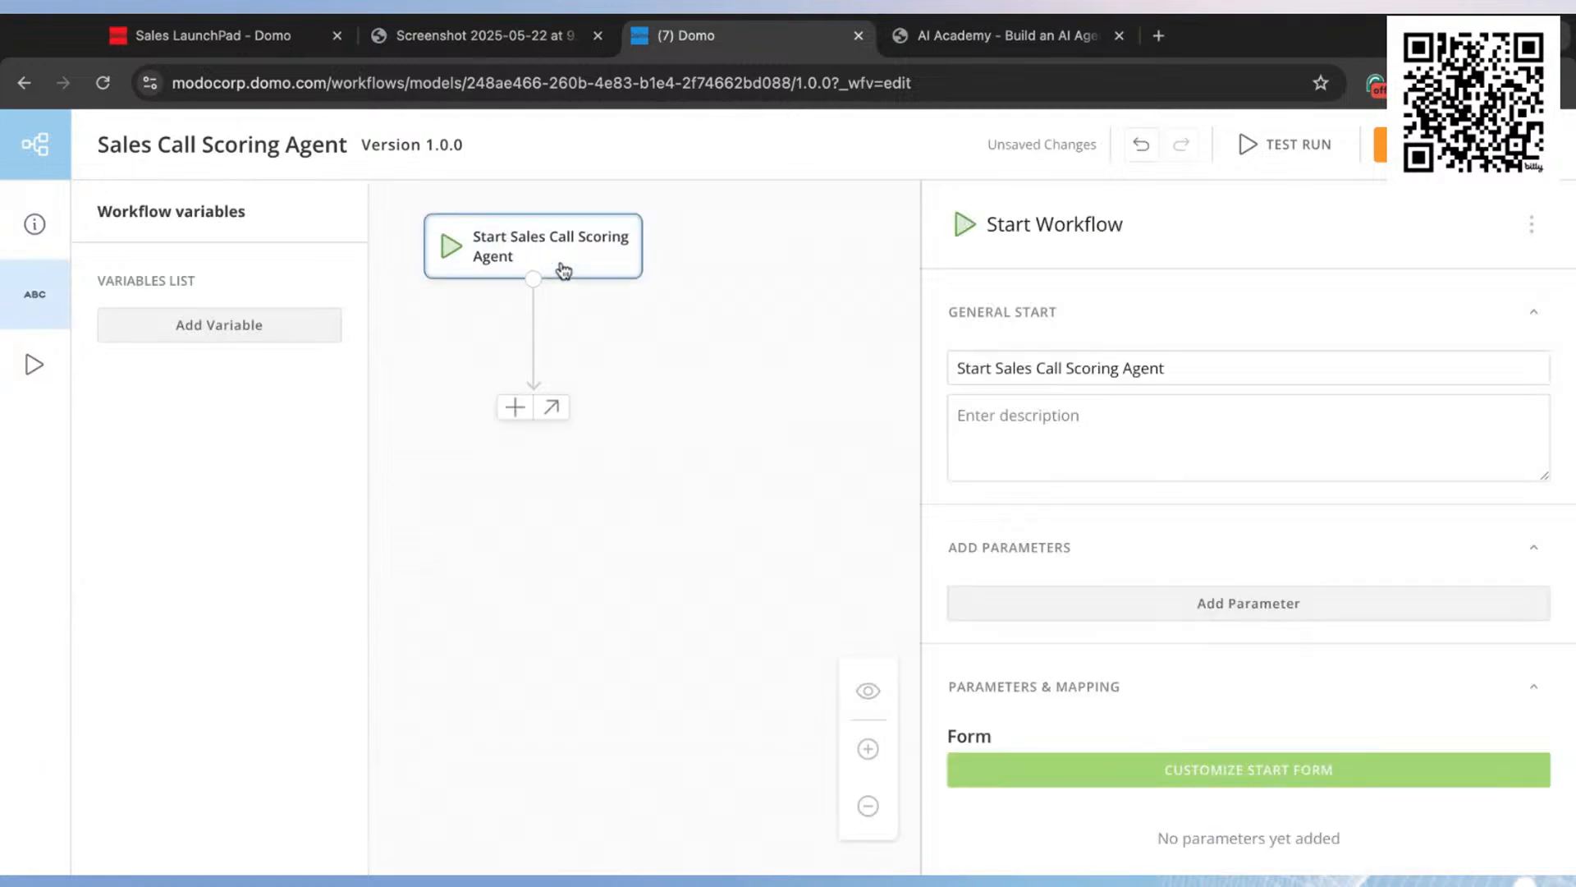
pyautogui.press('super+minus')
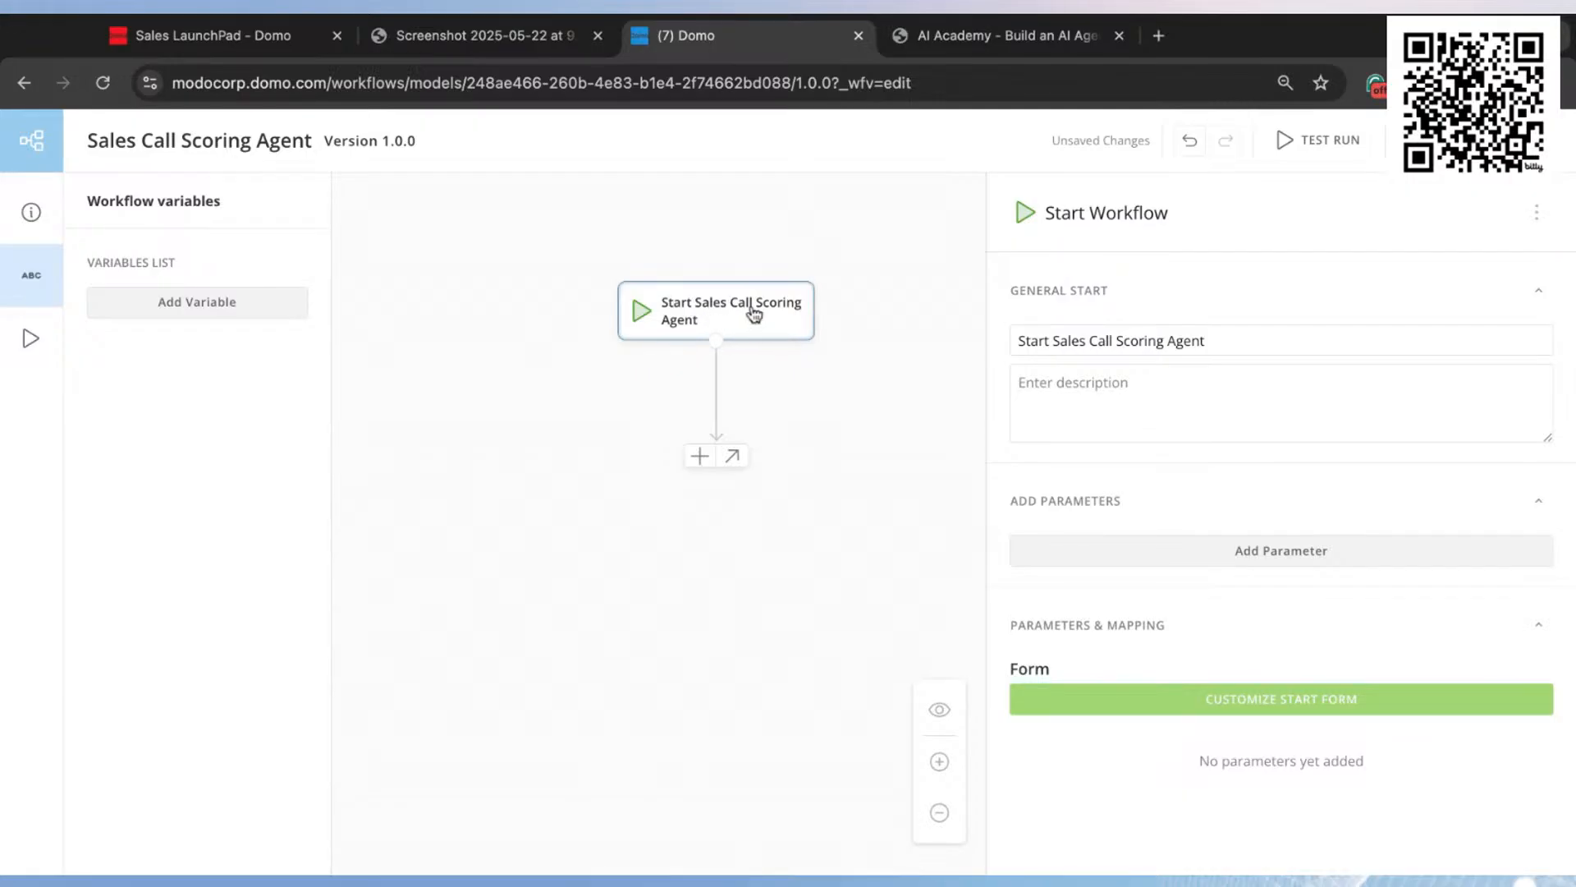
pyautogui.click(1294, 703)
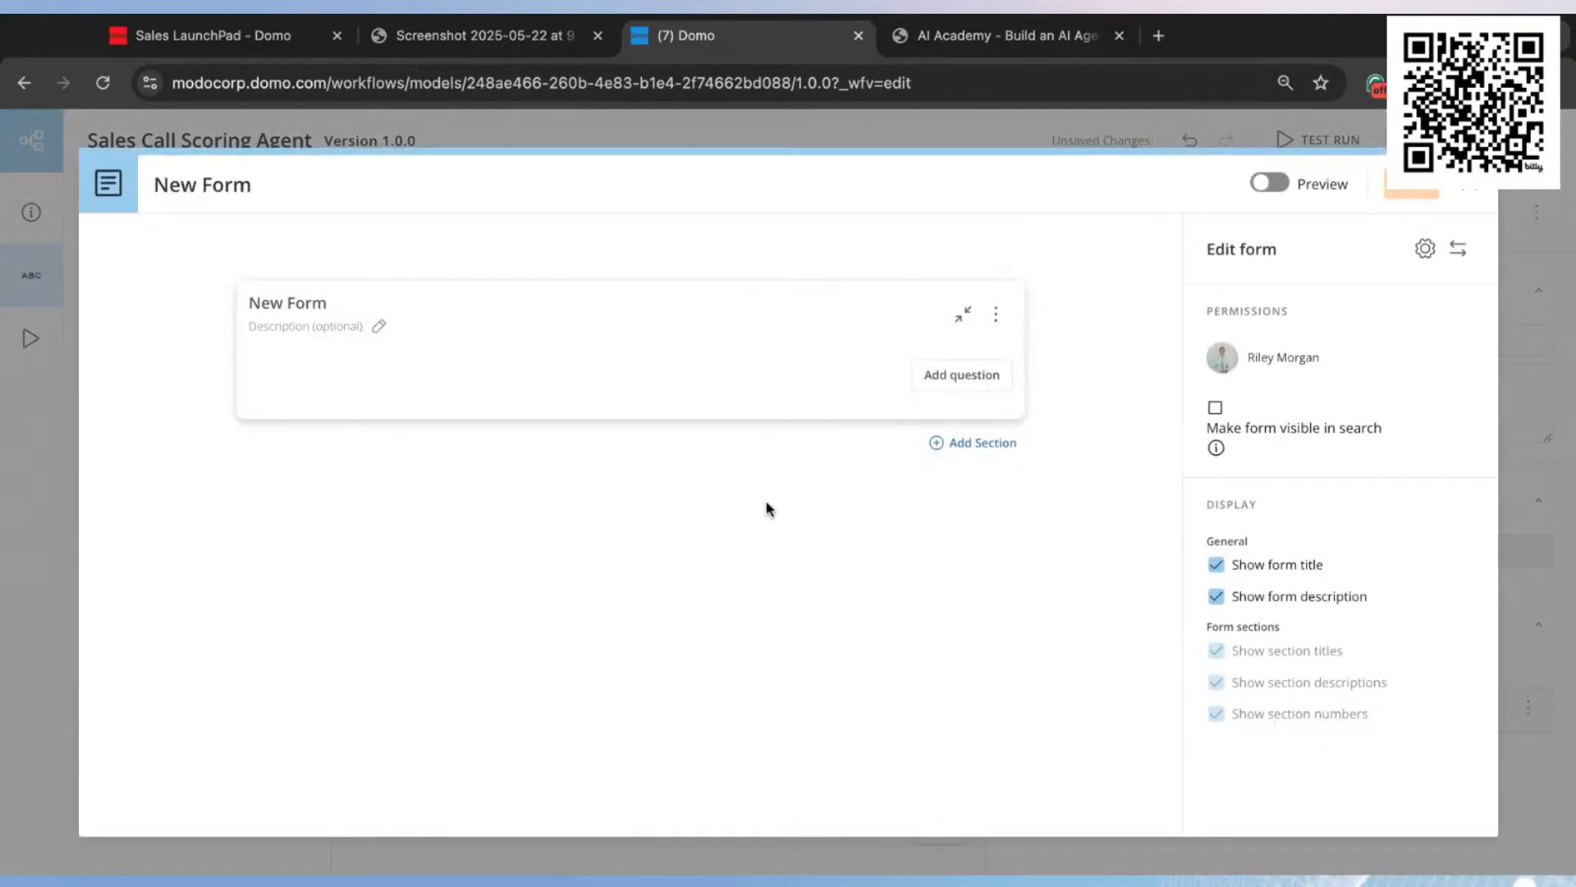
pyautogui.click(318, 303)
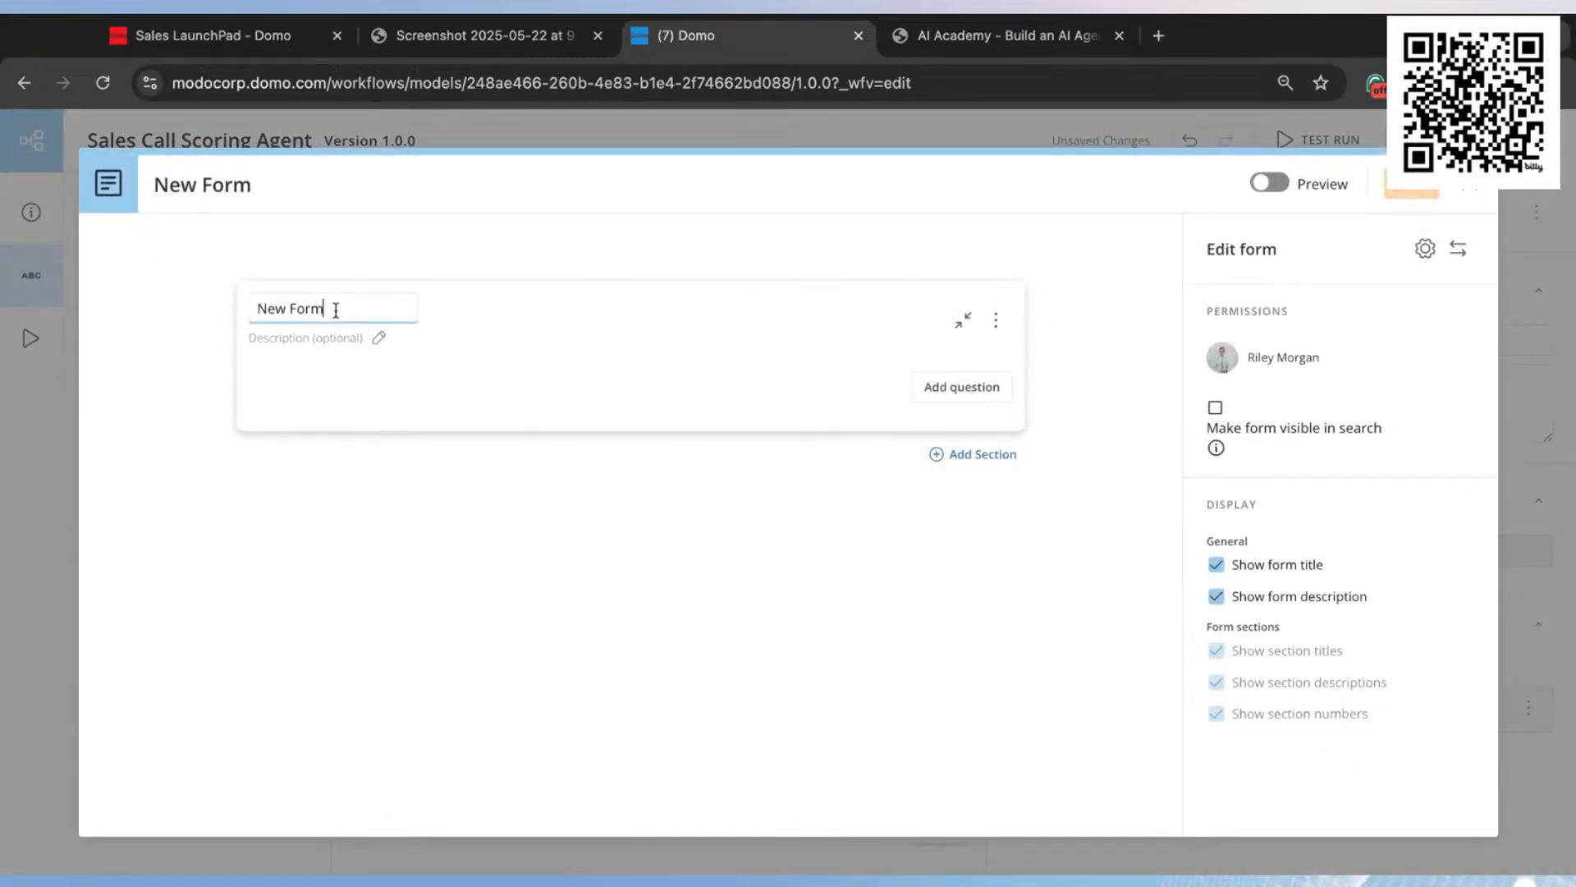
pyautogui.tripleClick(337, 312)
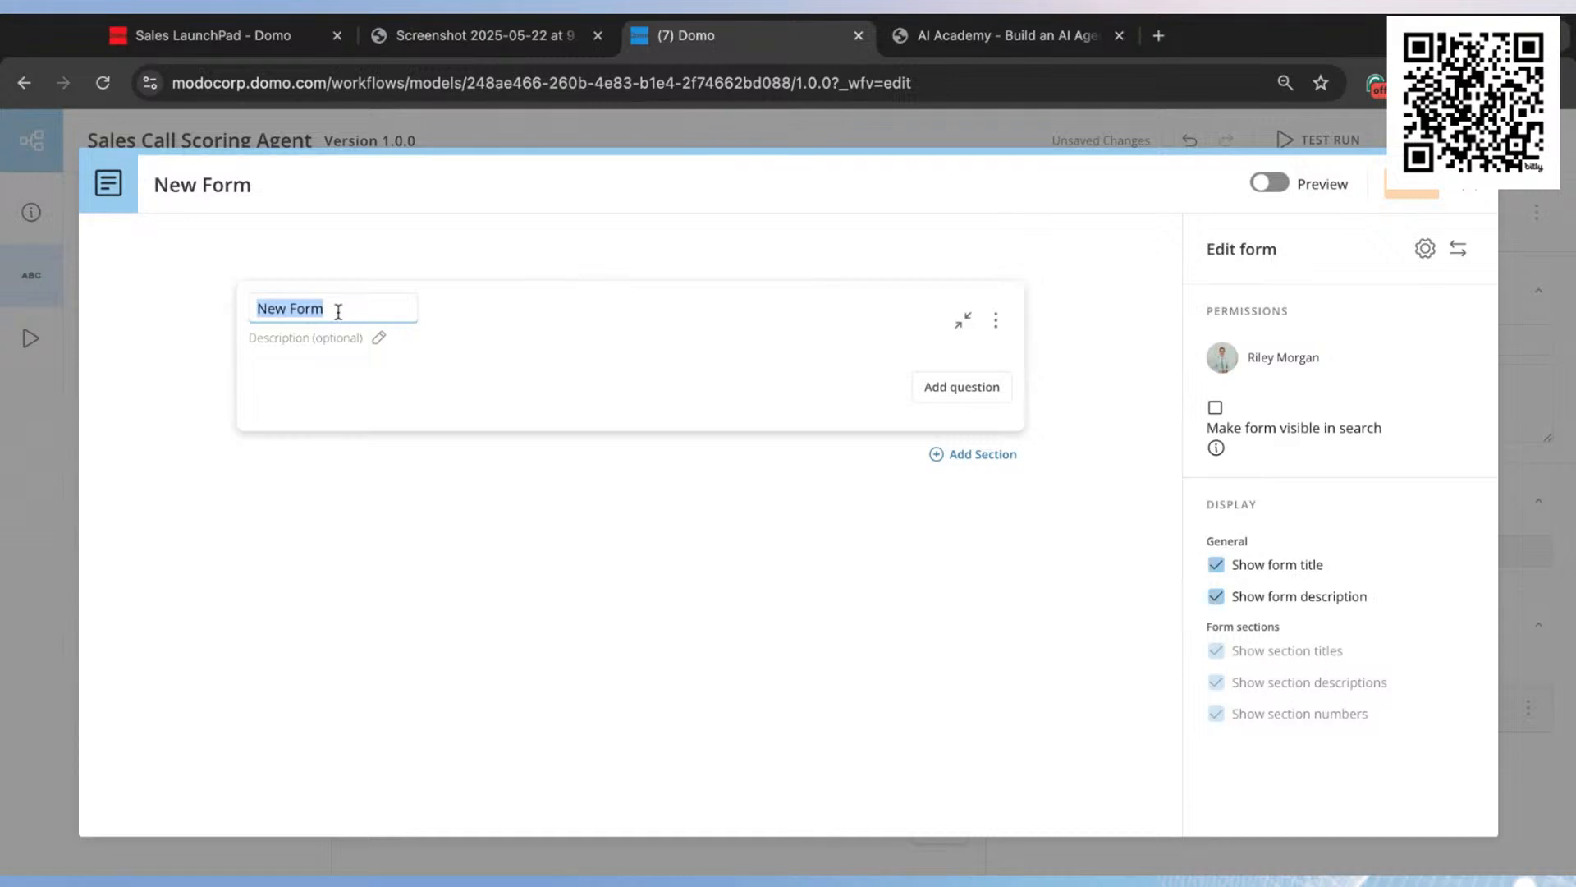
pyautogui.write('St')
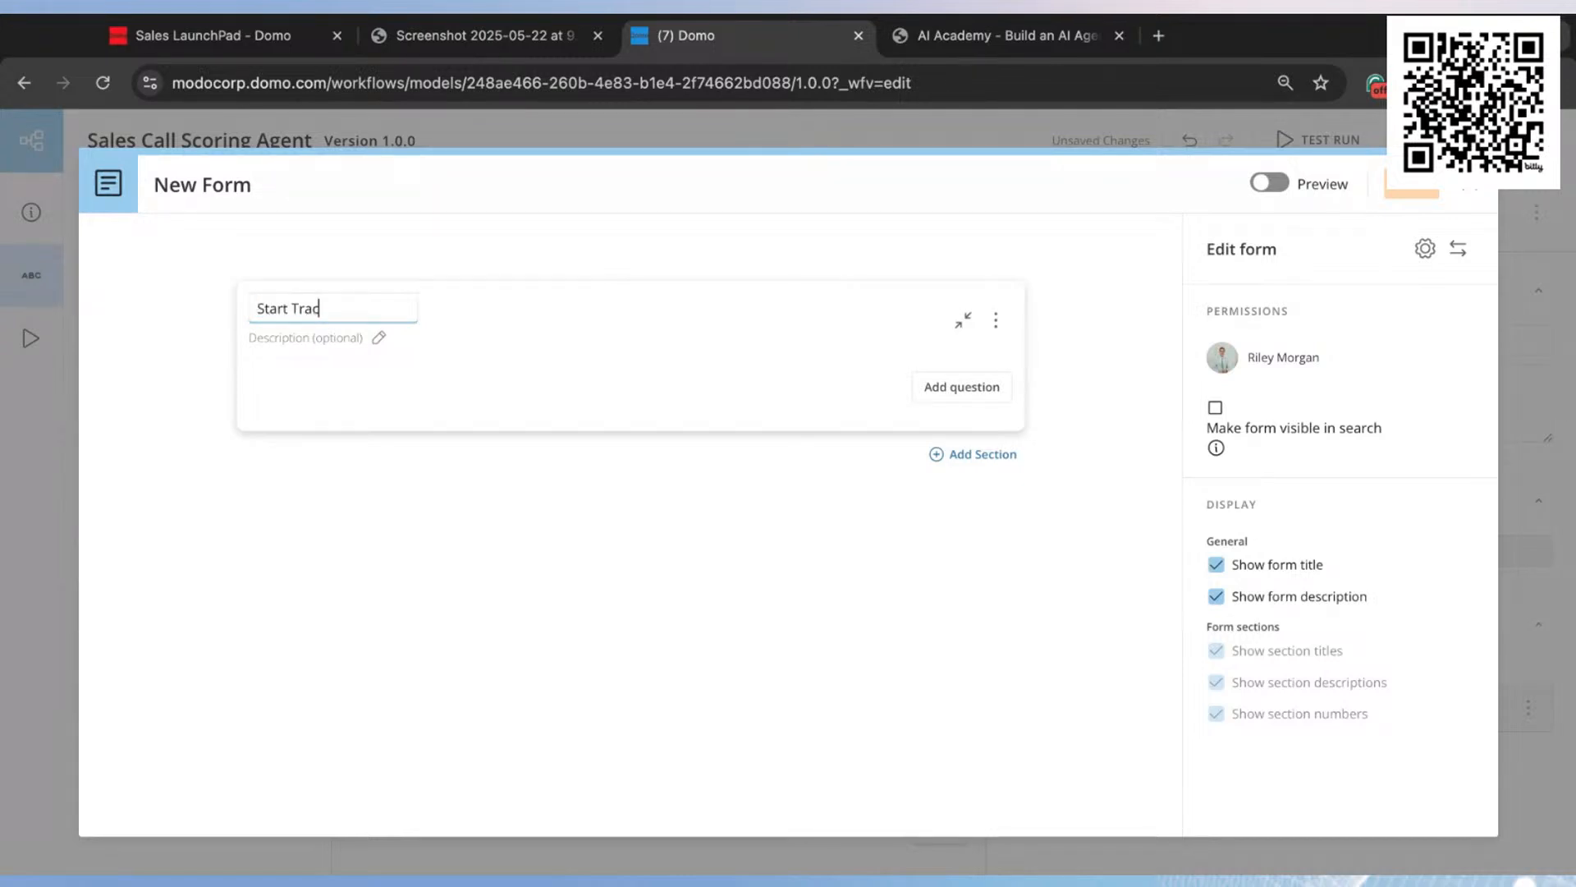
pyautogui.write('art Transcript Review Form')
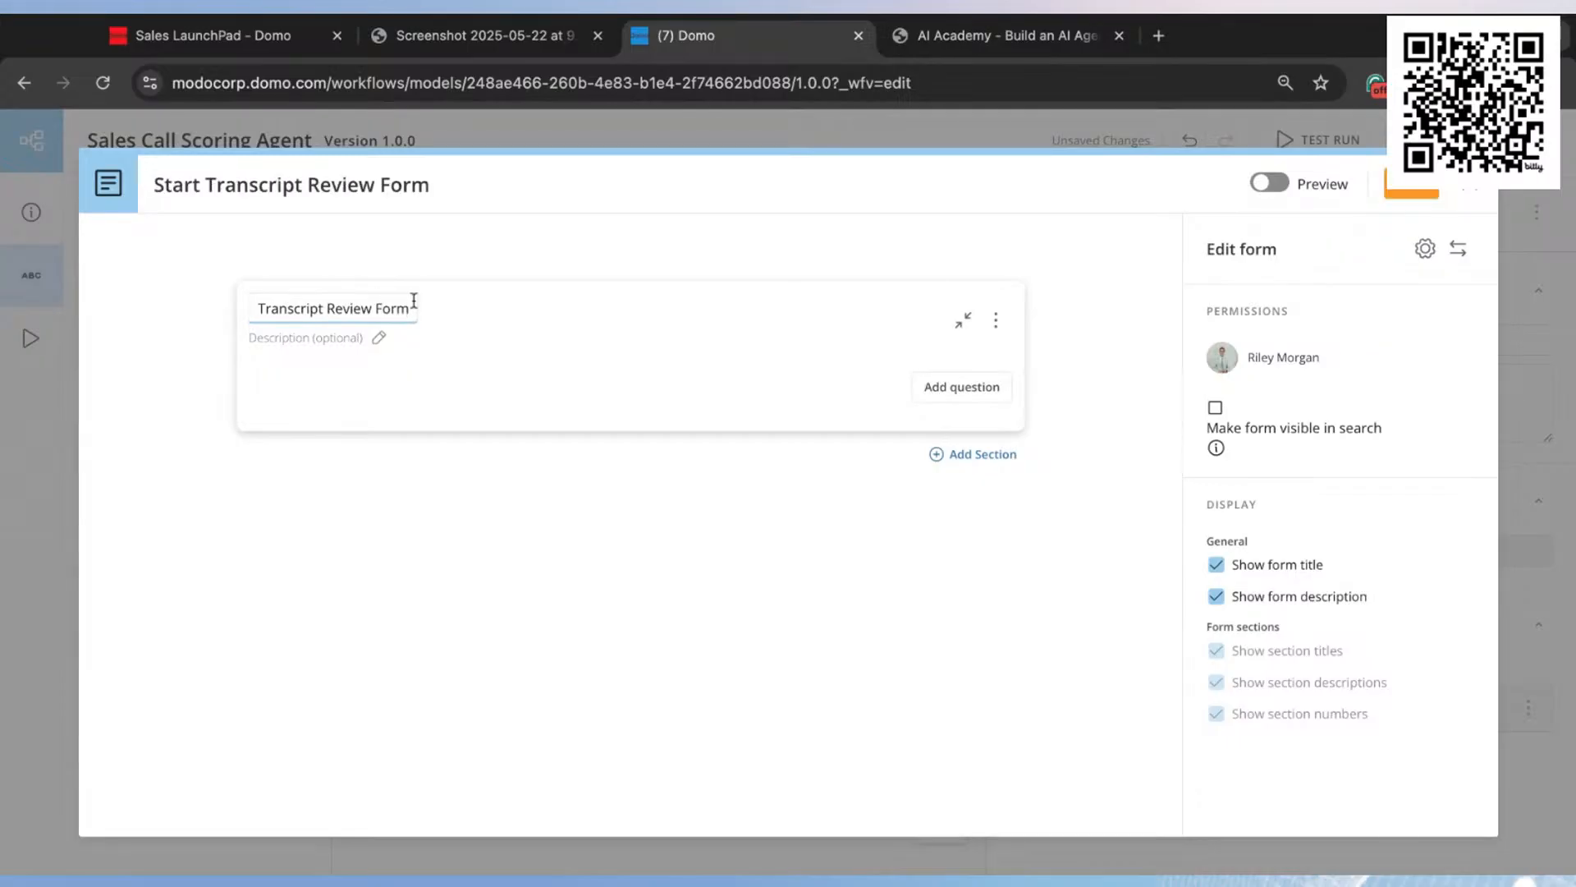
pyautogui.click(695, 504)
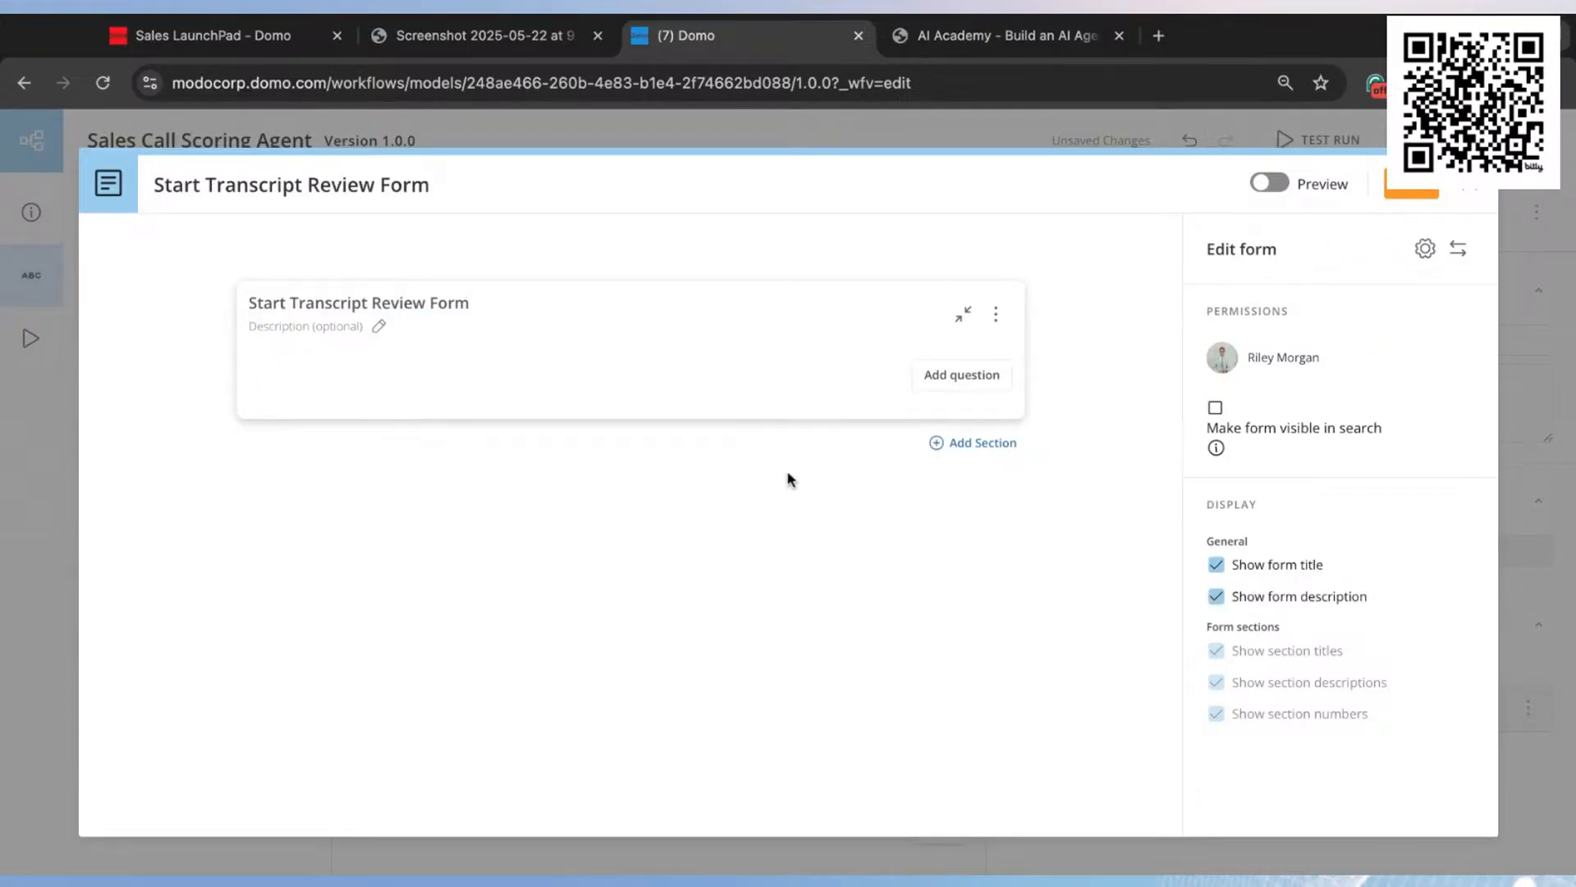
# Step: Add the form question "Please select a call transcript to have AI analyze." with the Single Choice - Dropdown answer type
pyautogui.click(970, 378)
pyautogui.click(472, 410)
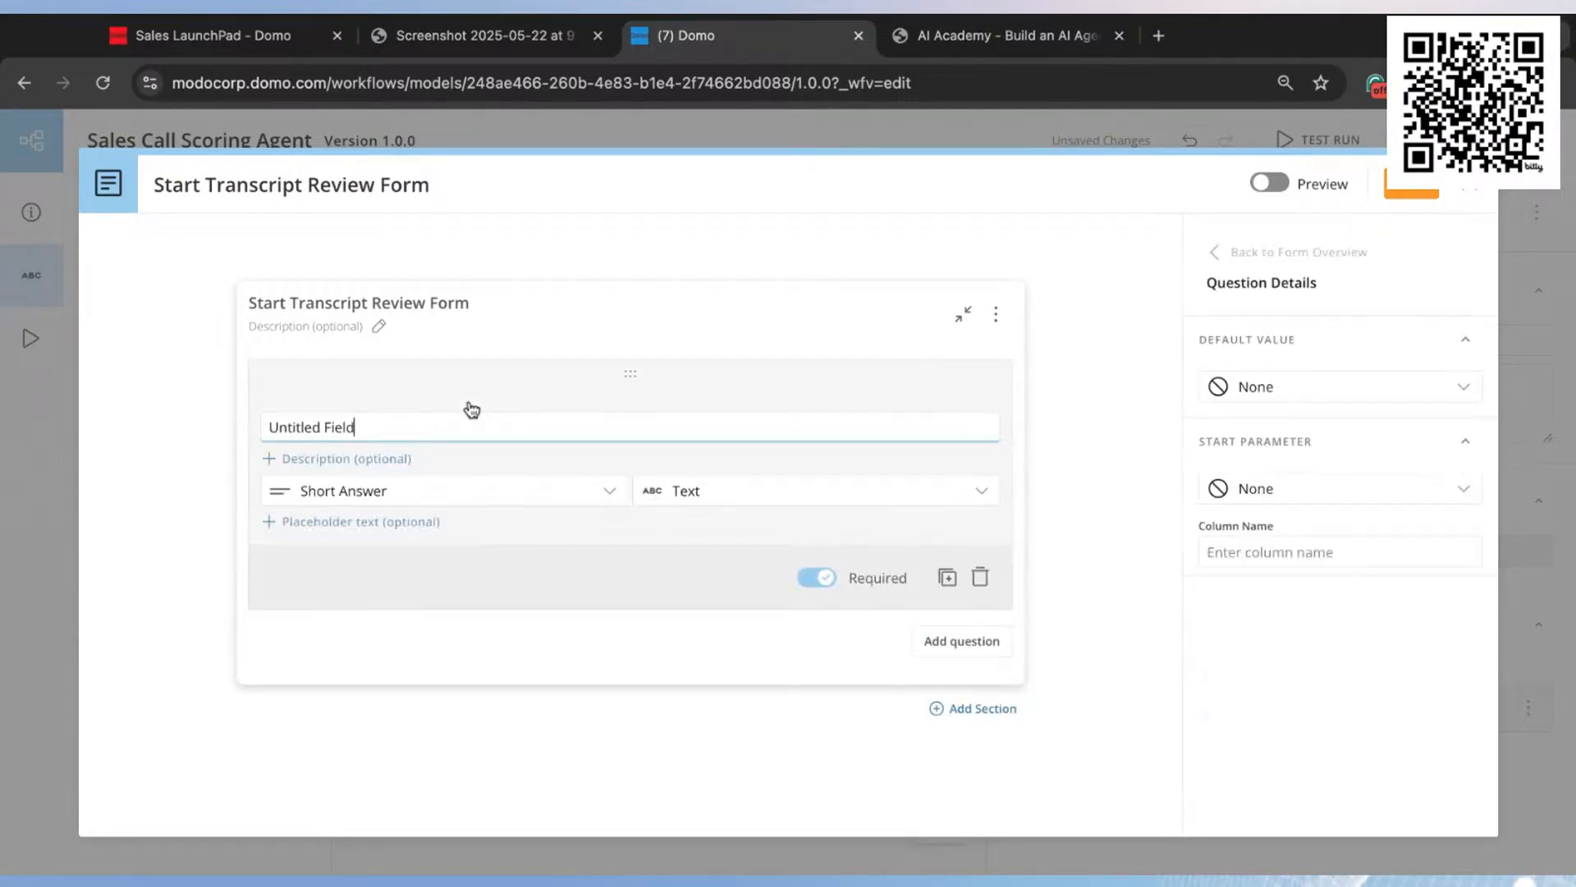
pyautogui.tripleClick(447, 418)
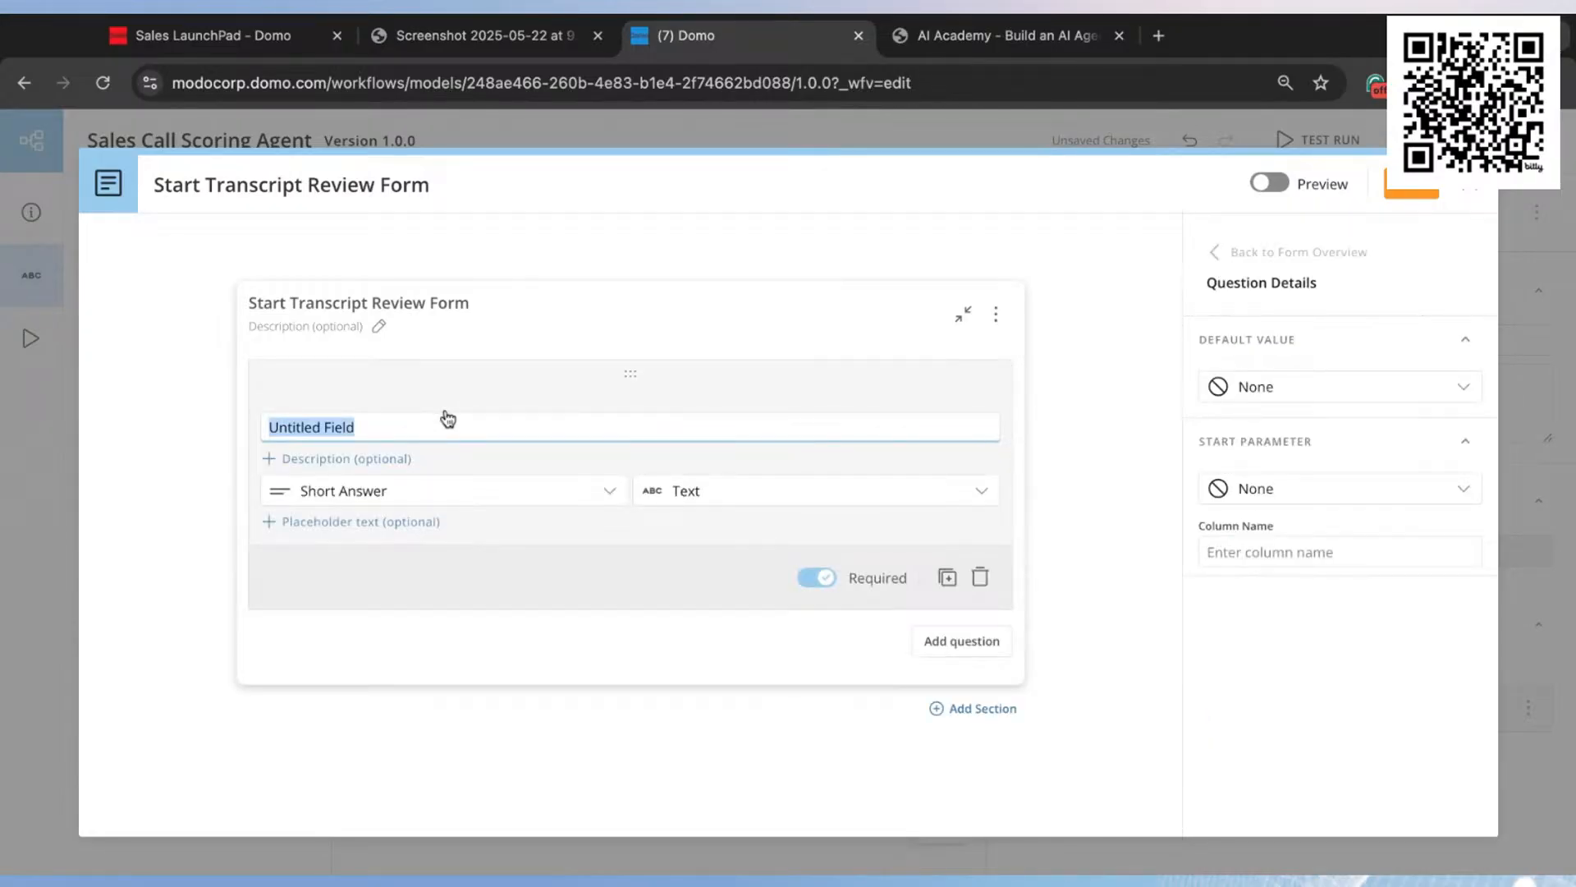
pyautogui.write('Please select a')
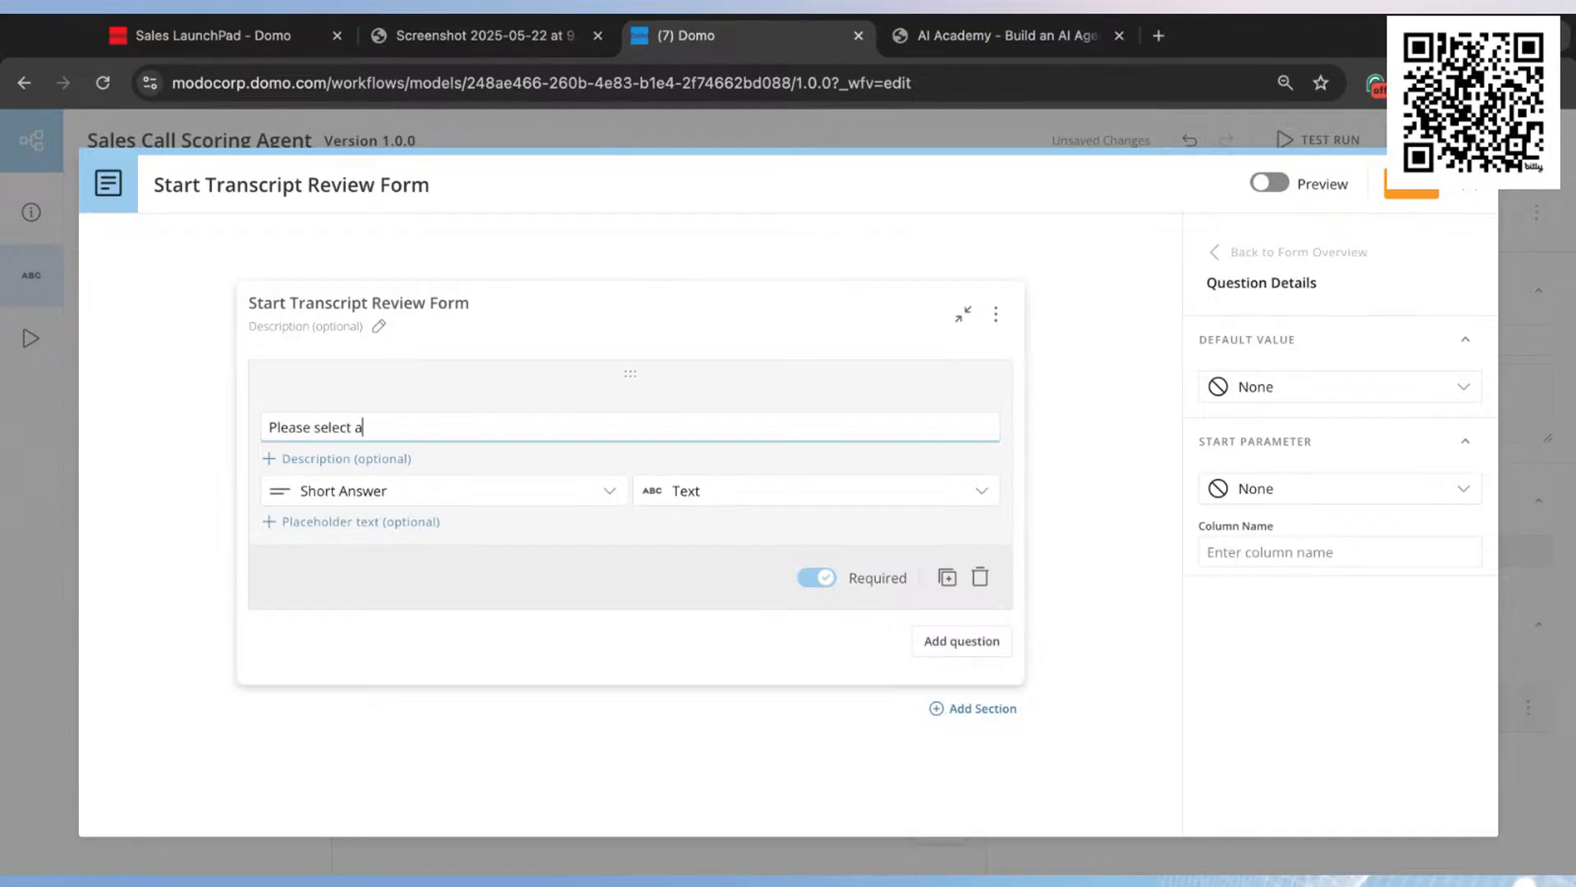
pyautogui.write(' call transcript to have AI analyze.')
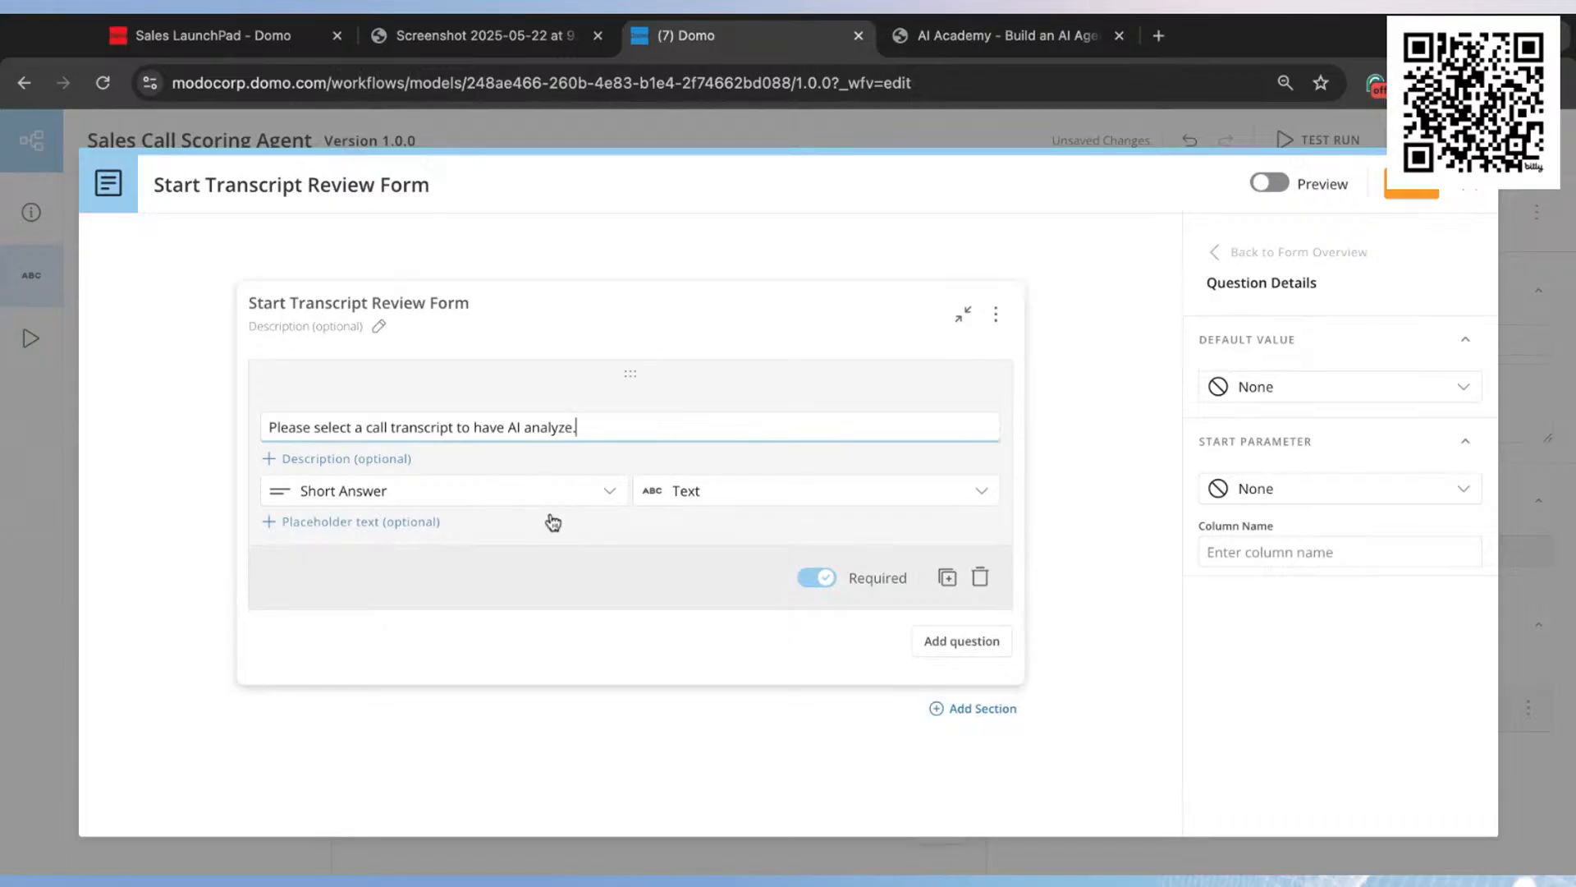
pyautogui.click(584, 501)
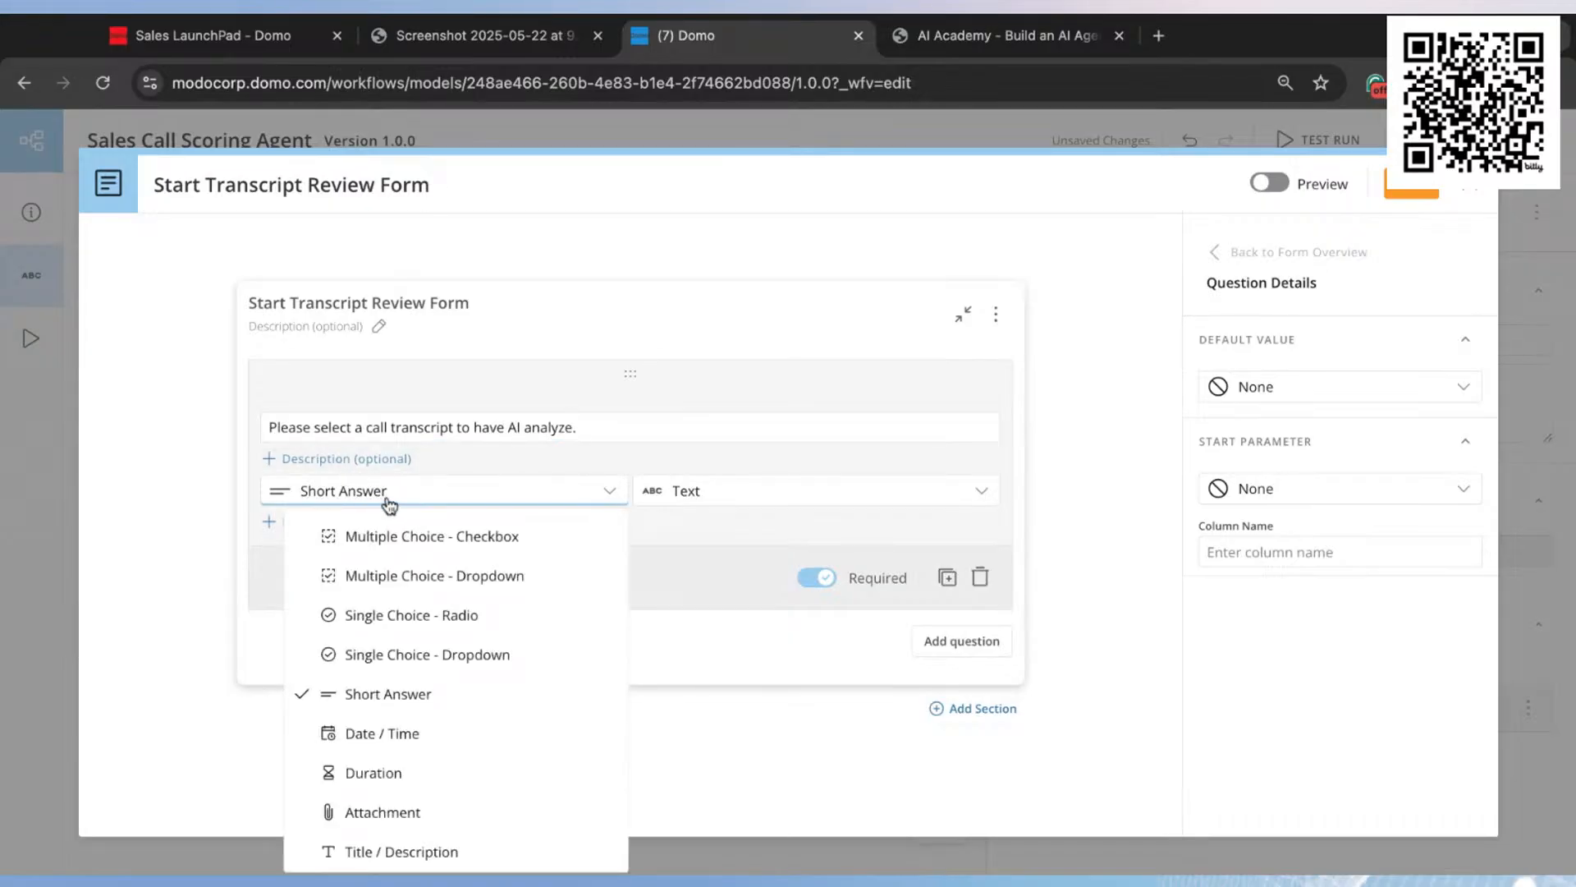
pyautogui.click(454, 657)
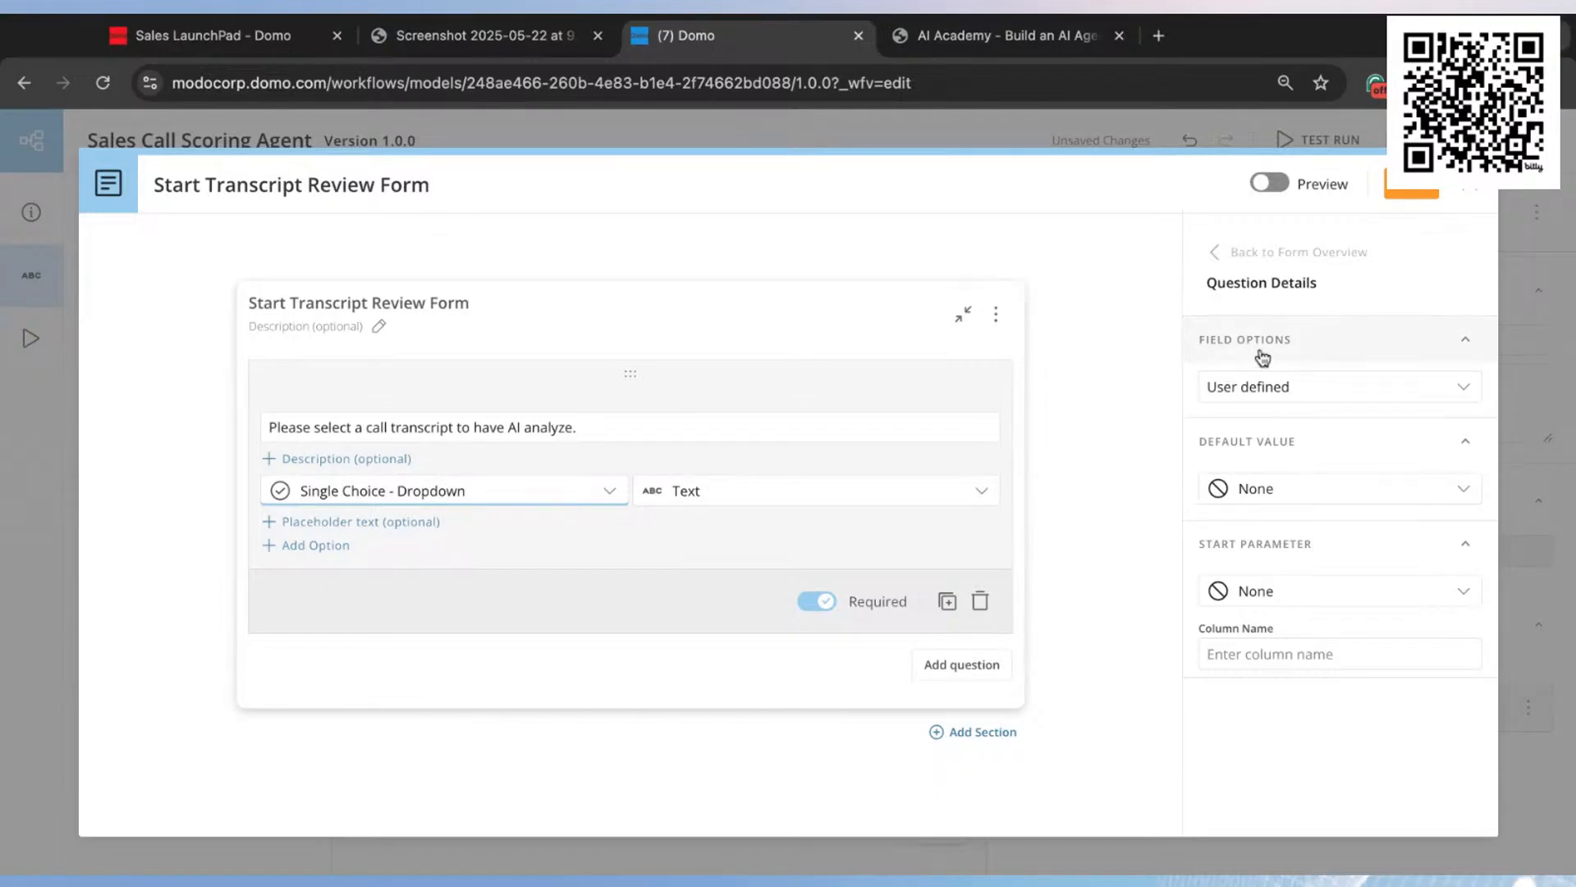
# Step: Make the question's options Dataset defined, using the Call Title column of the Sales Call Transcript Demo DataSet
pyautogui.click(1289, 398)
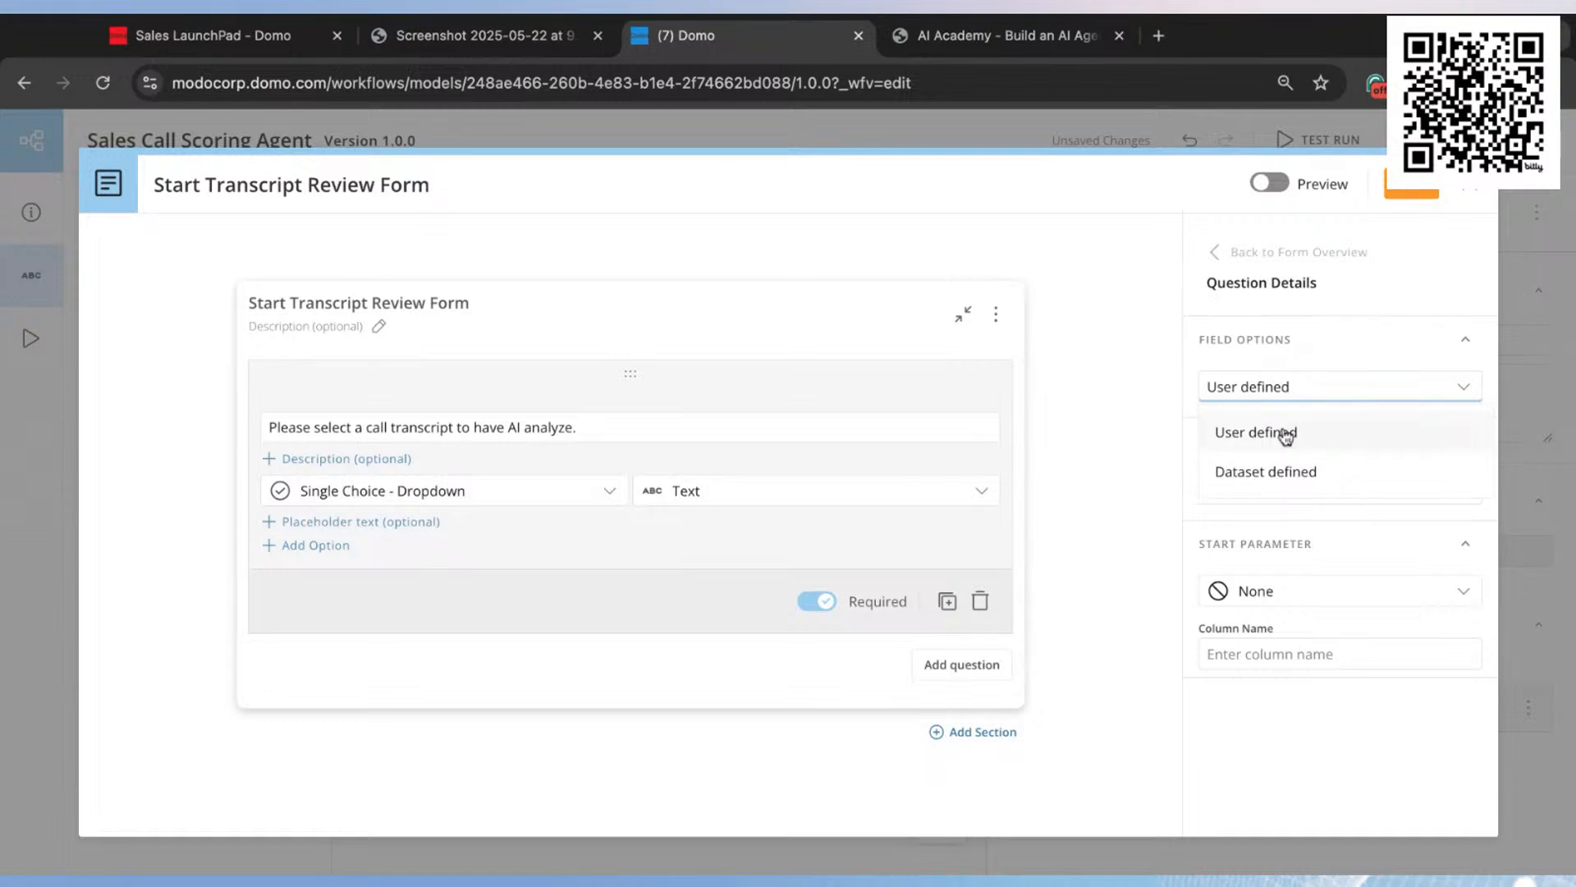
pyautogui.click(1285, 475)
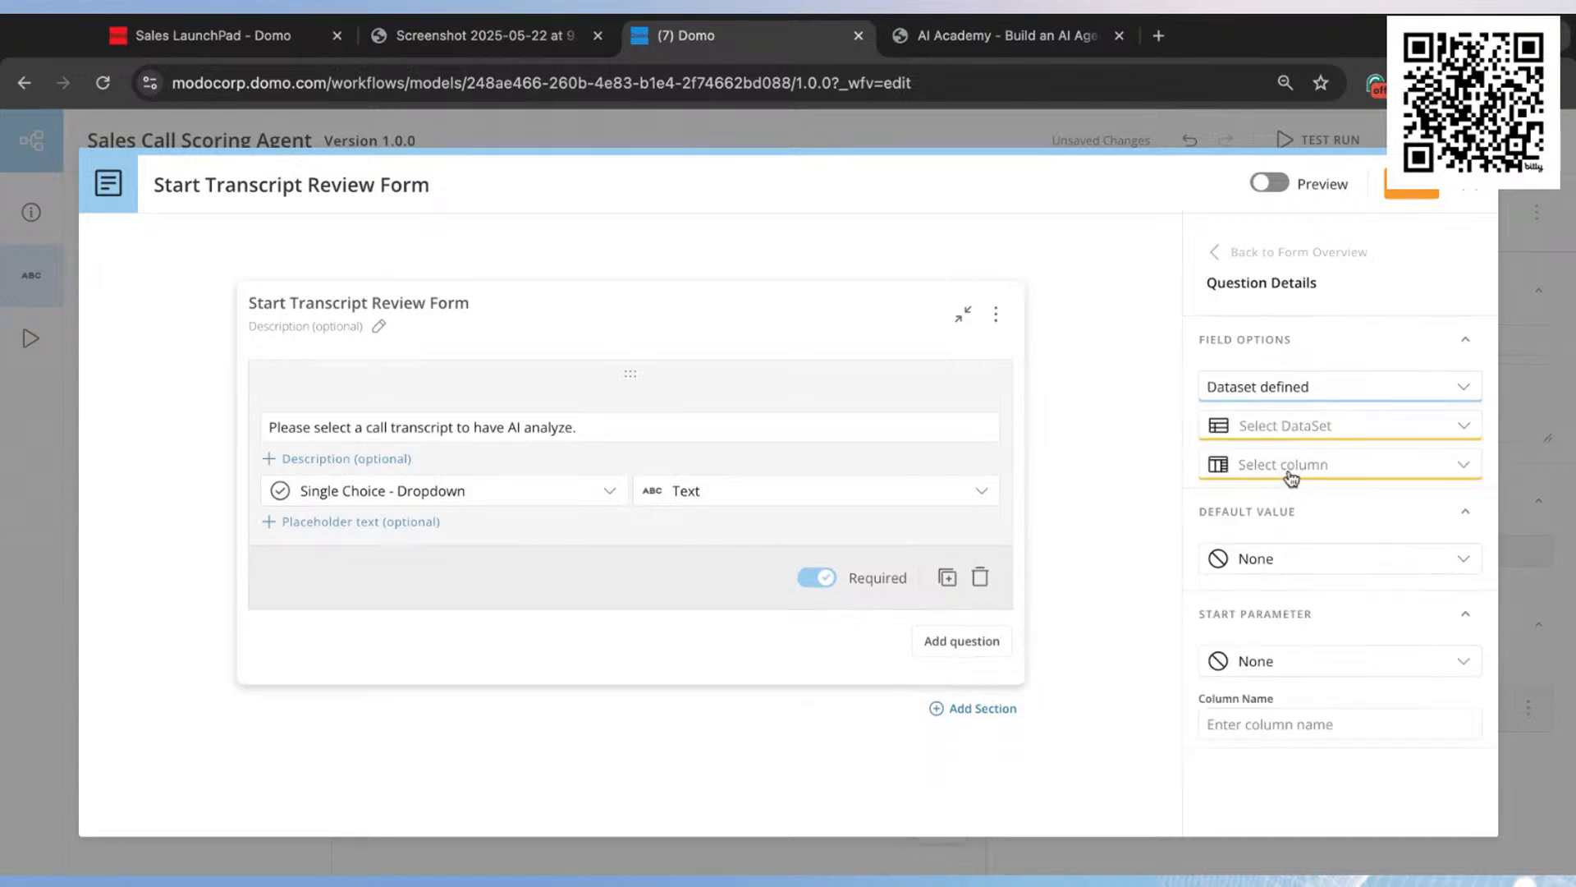
pyautogui.click(1295, 444)
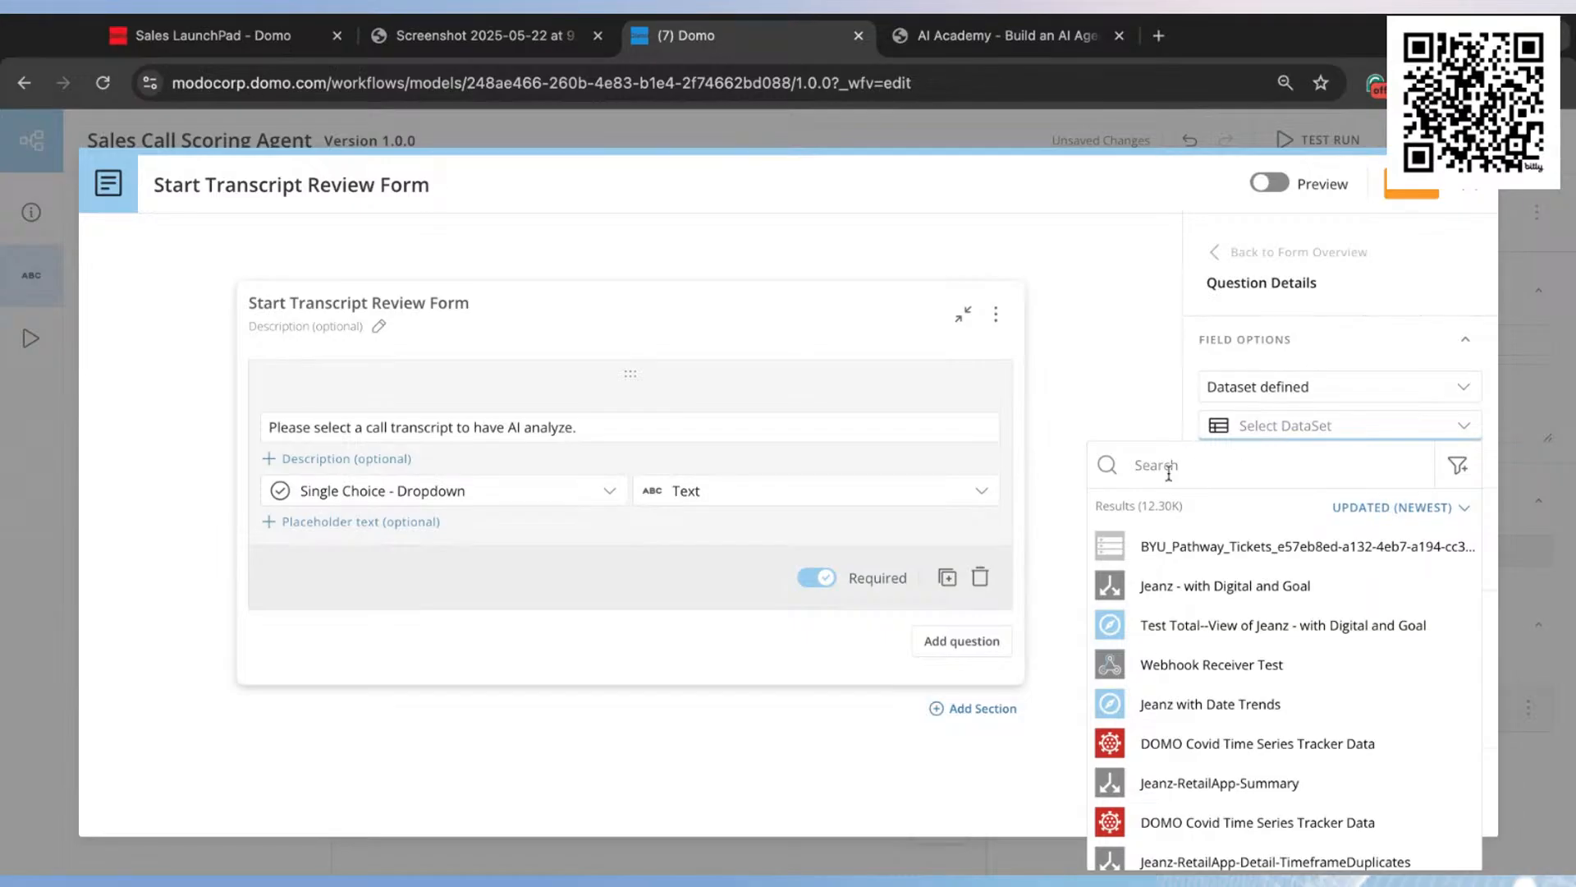
pyautogui.click(1195, 465)
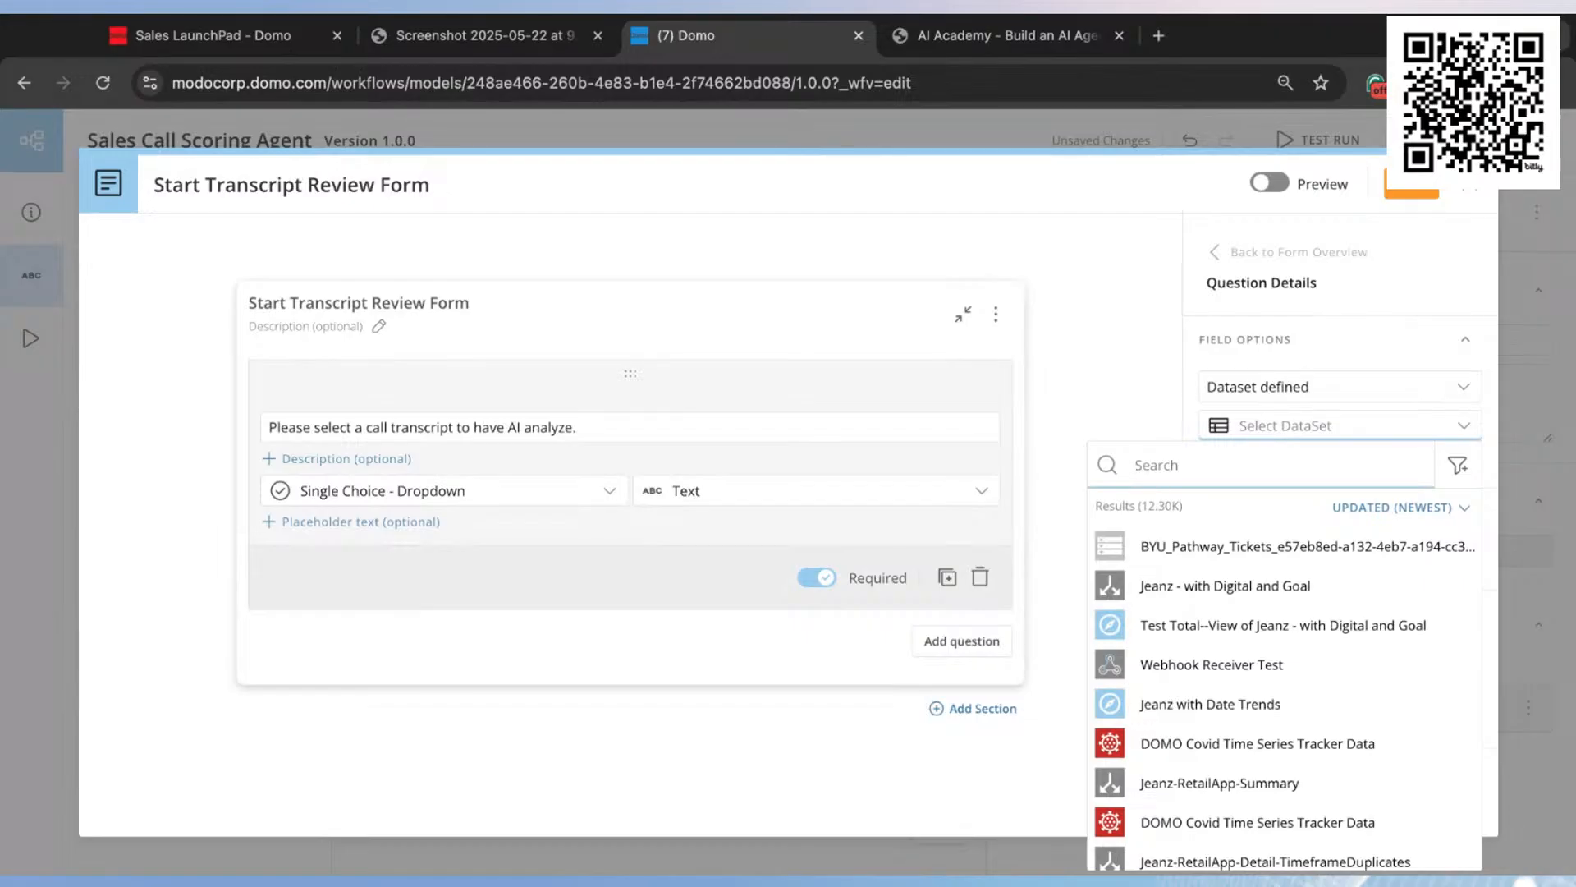
pyautogui.write('tra')
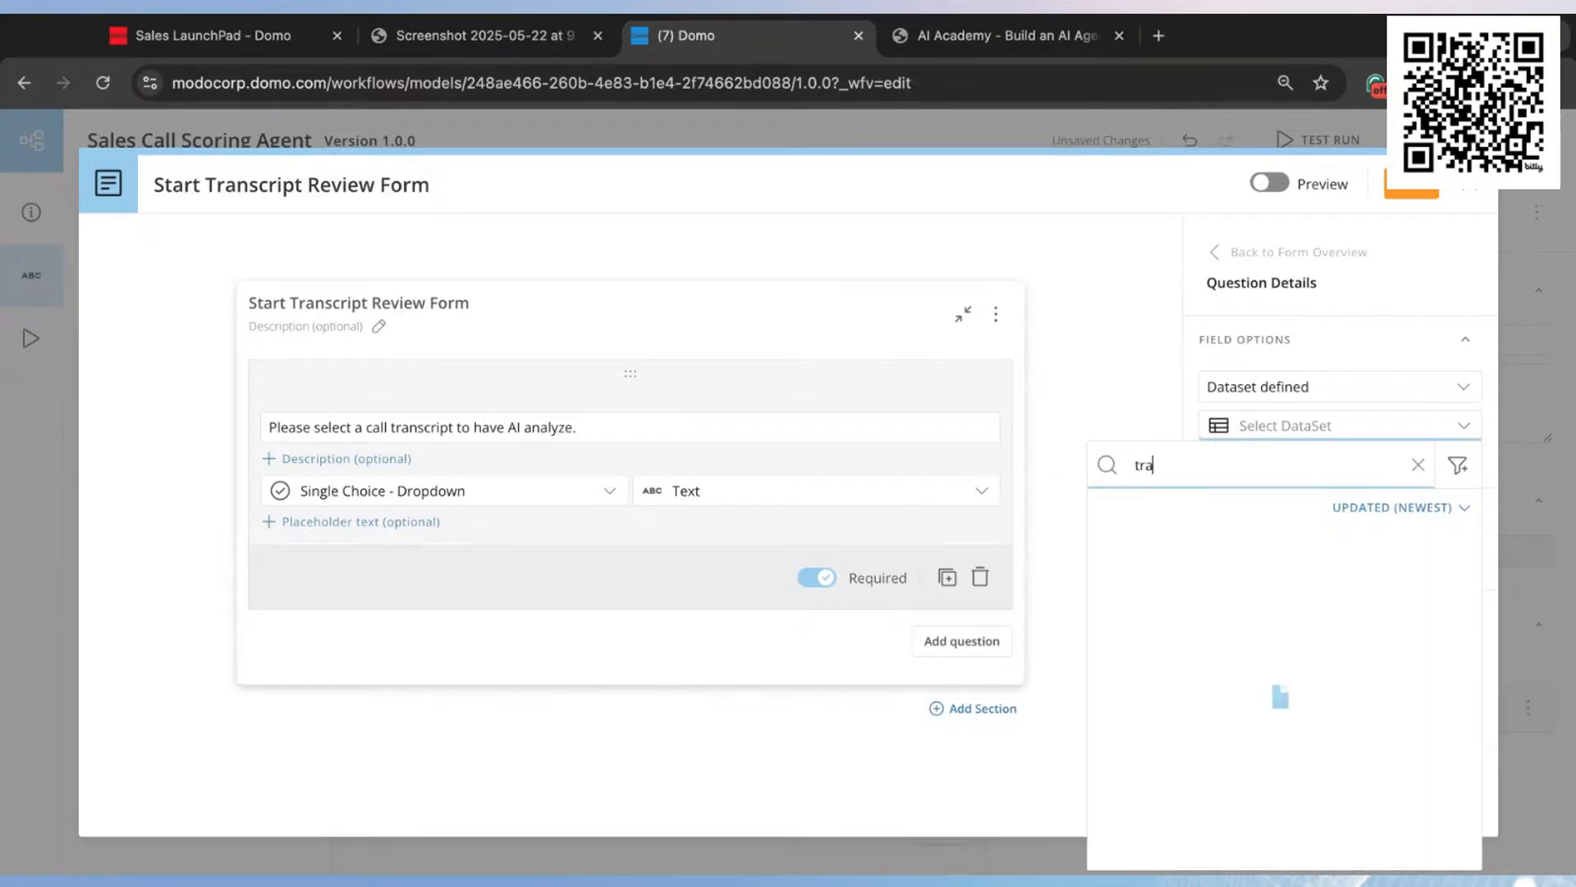
pyautogui.write('nscr')
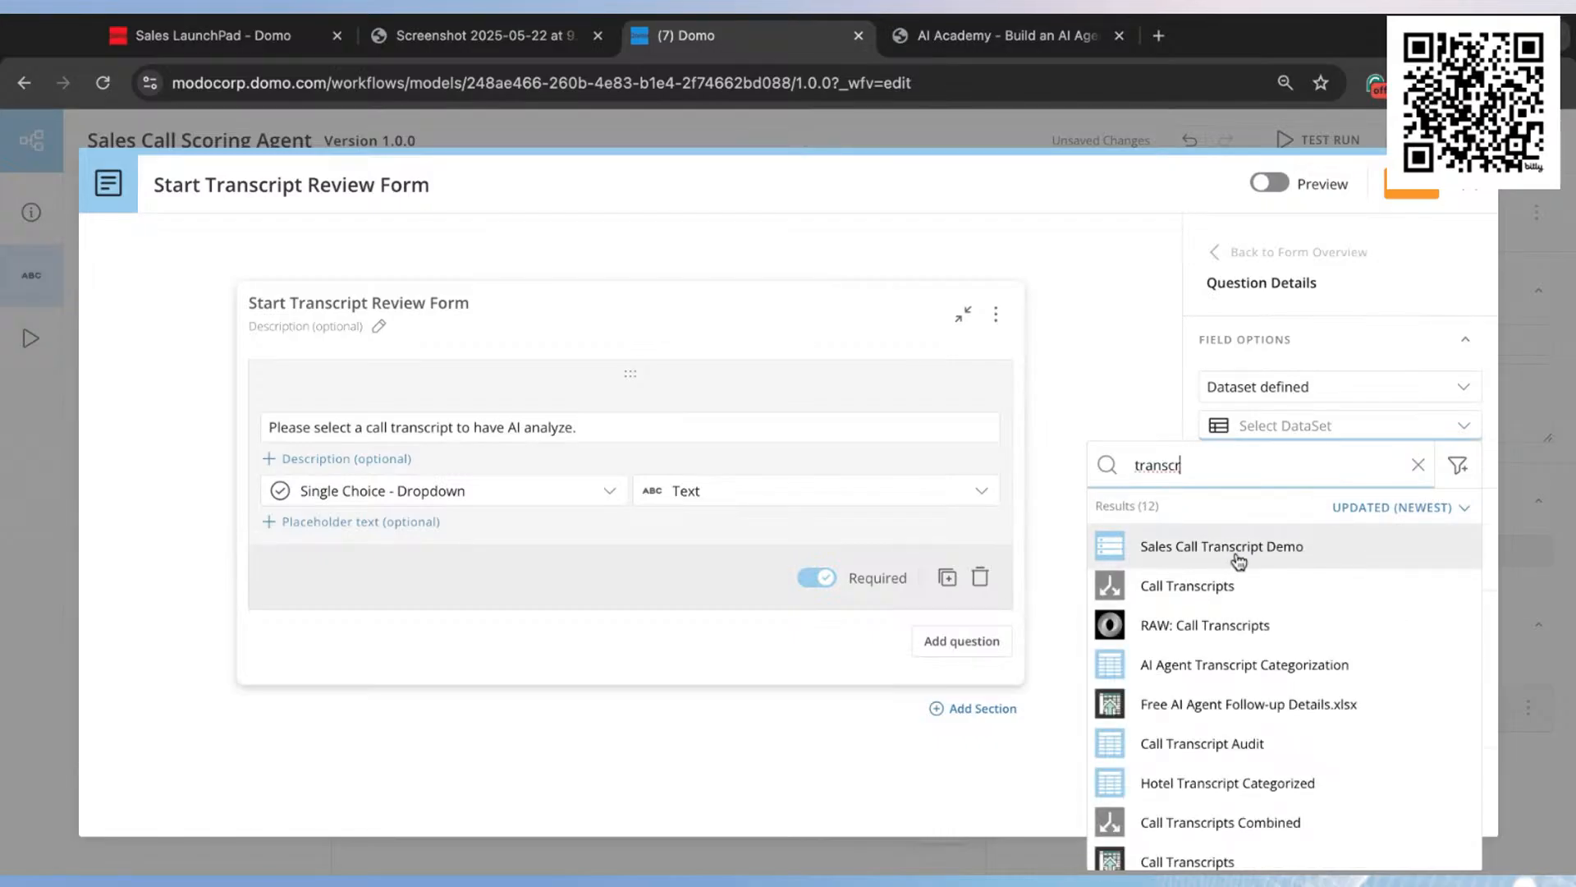
pyautogui.click(1231, 550)
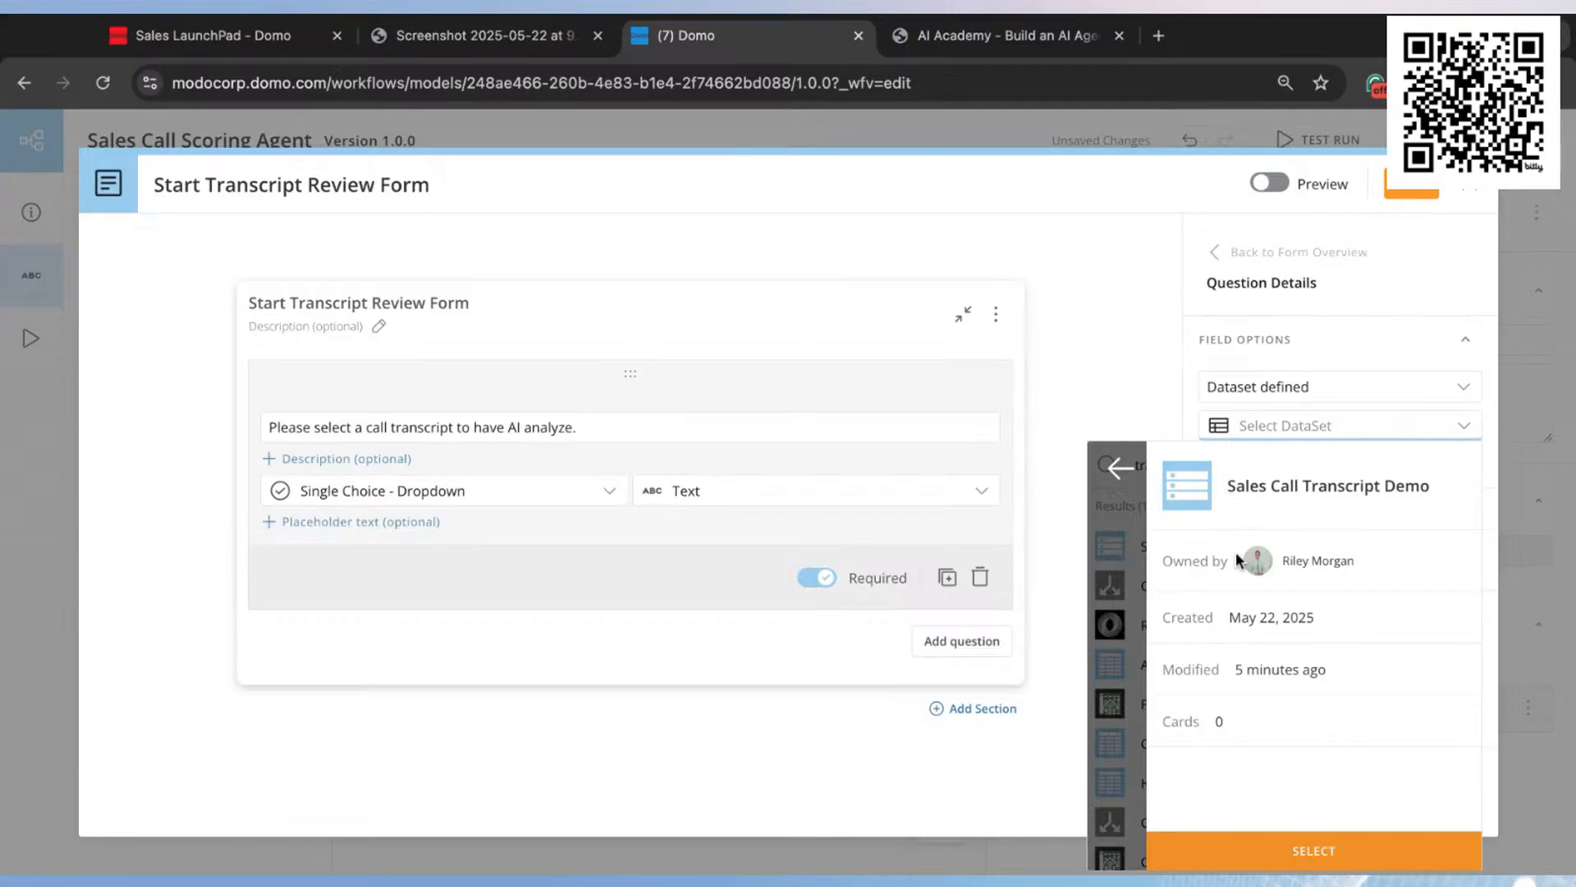
pyautogui.click(1314, 851)
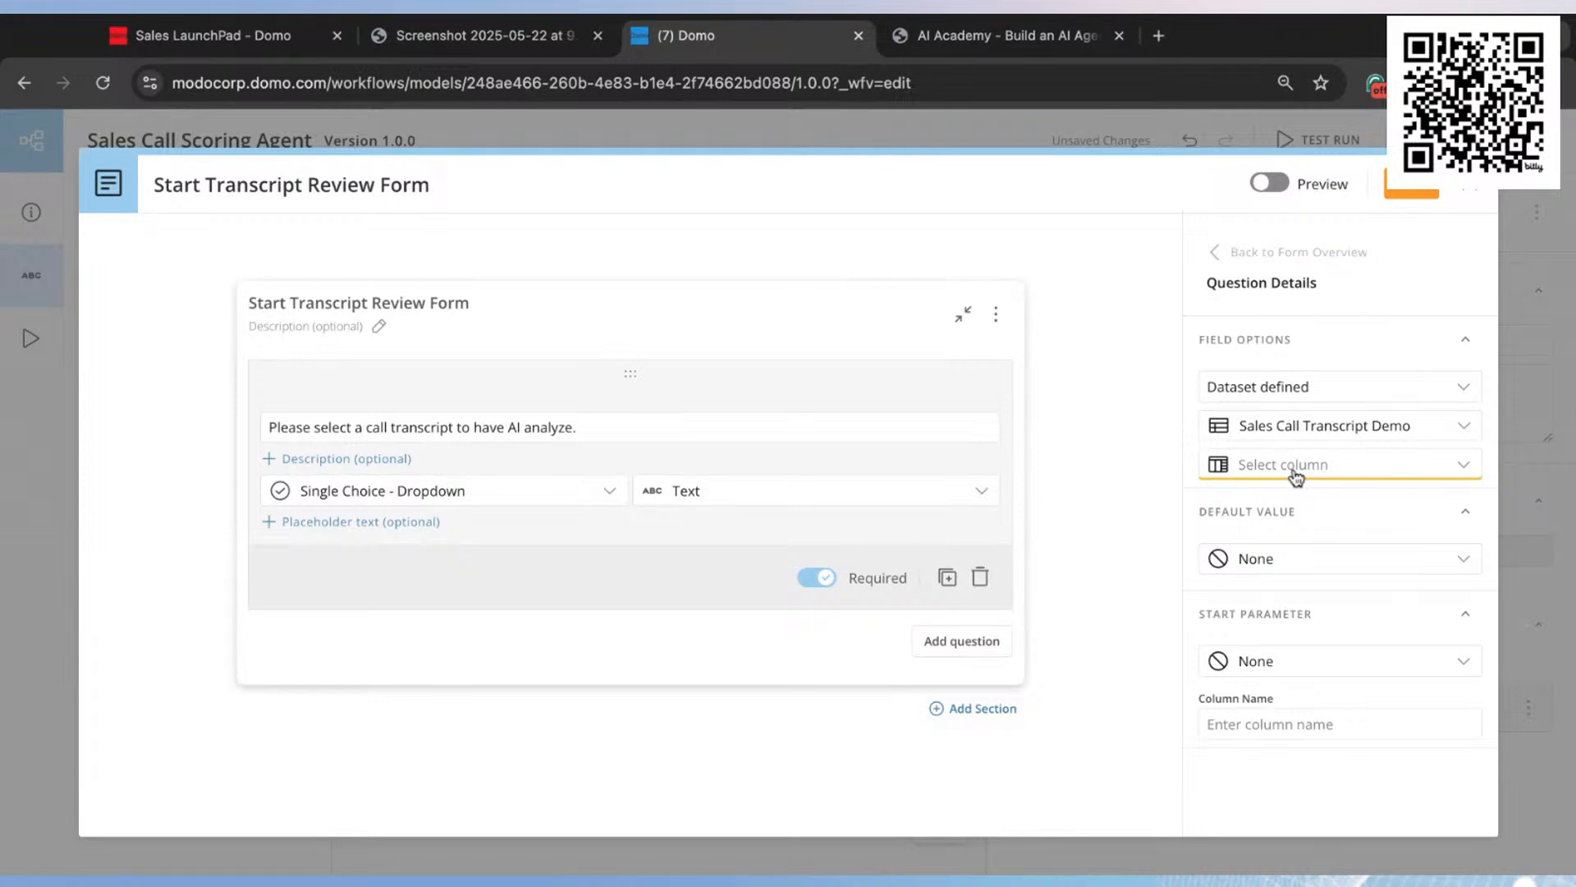
pyautogui.click(1323, 469)
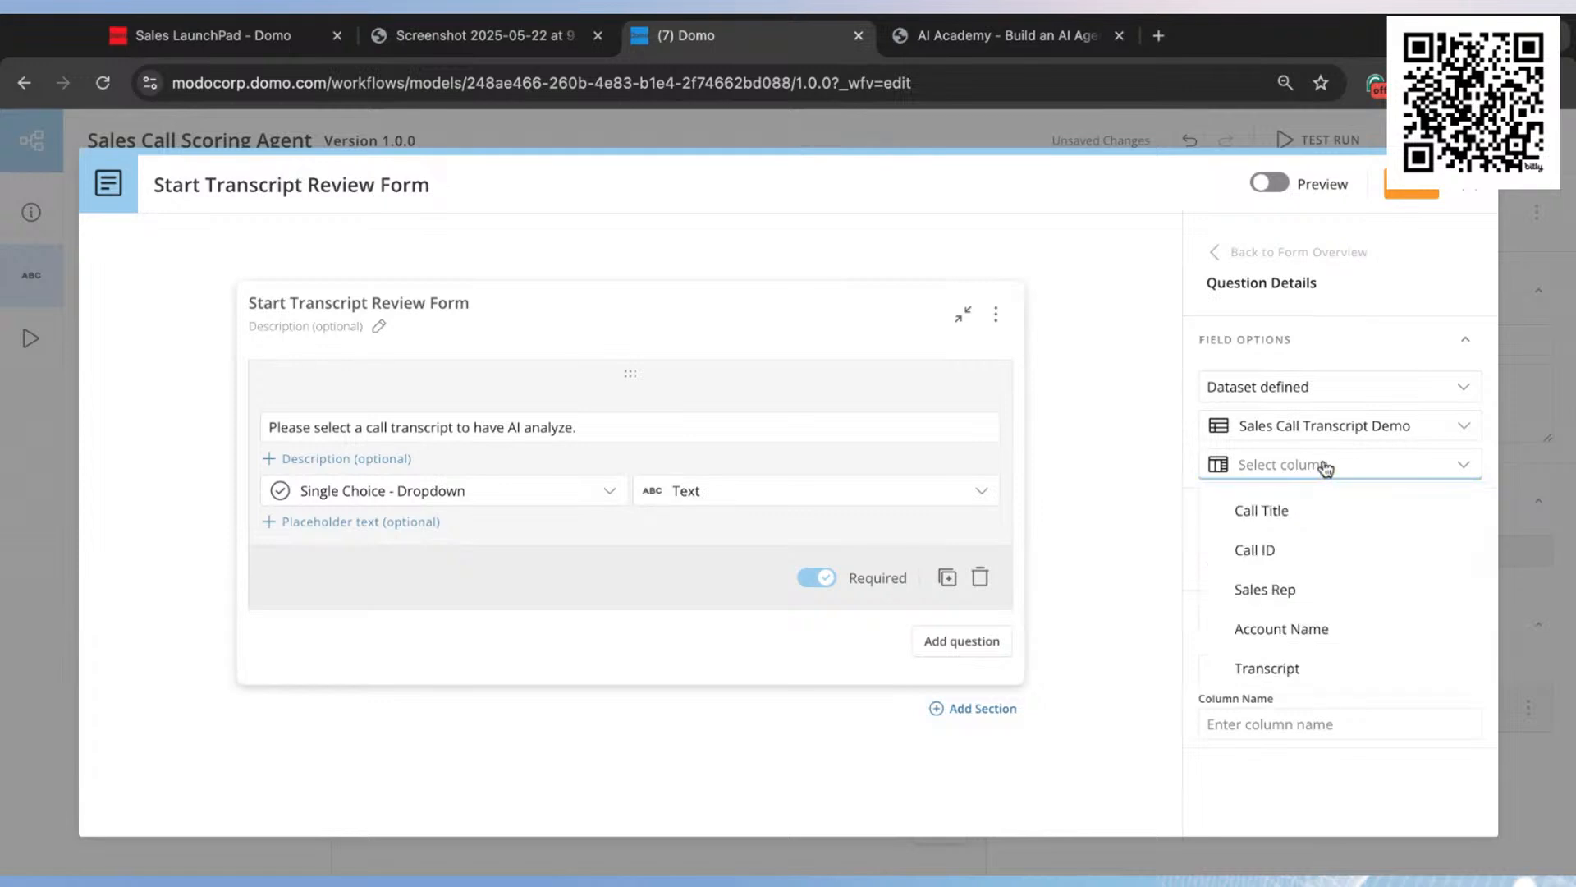
pyautogui.click(1285, 512)
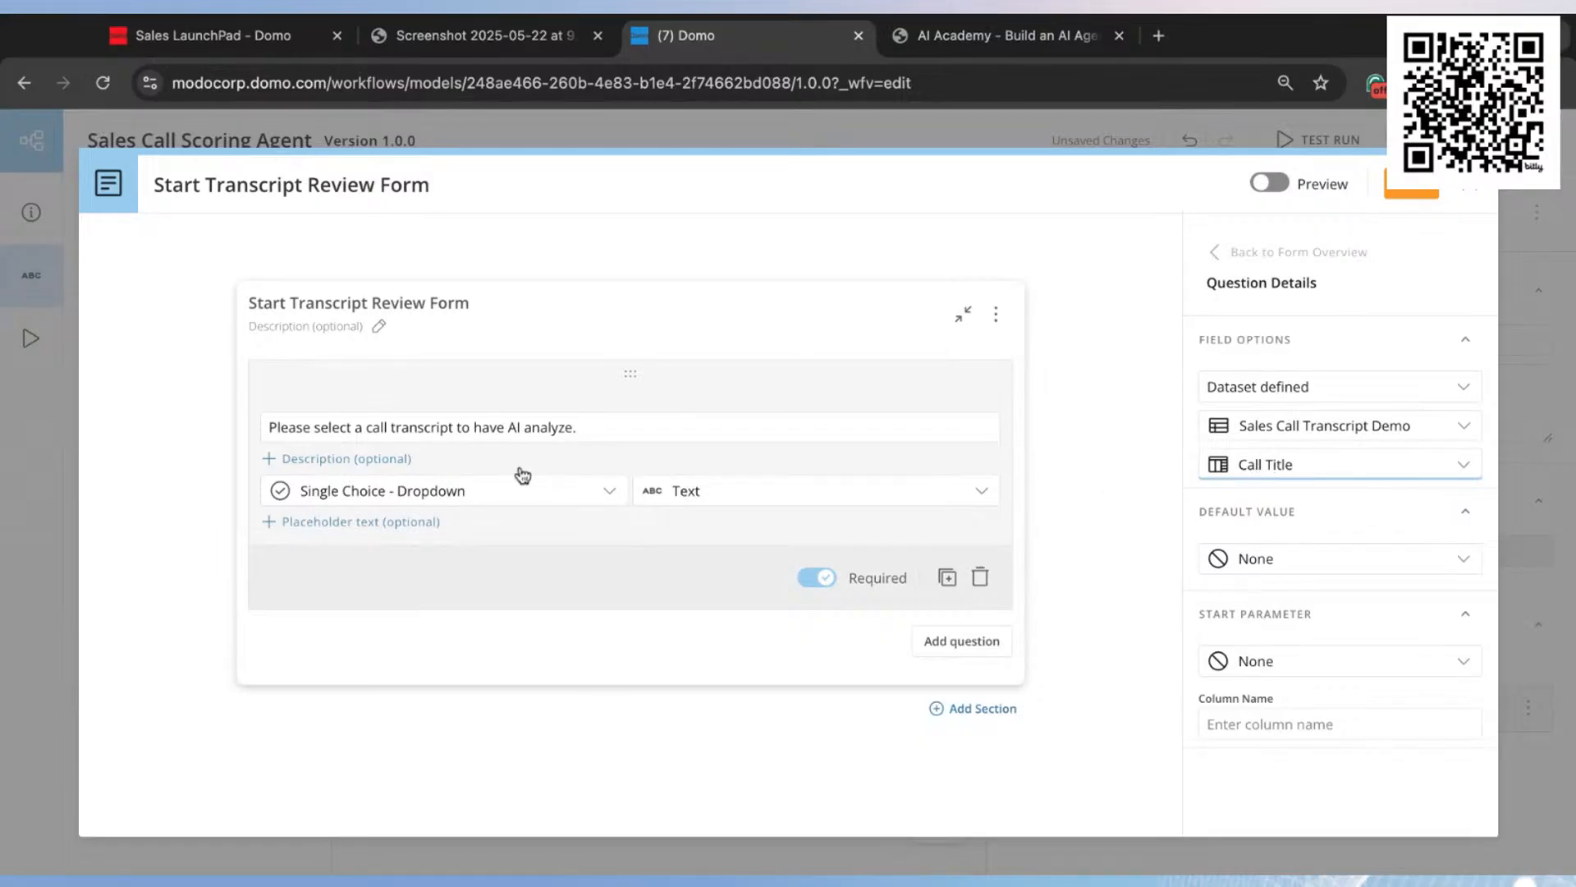
# Step: Preview the start form briefly and save it
pyautogui.click(1269, 182)
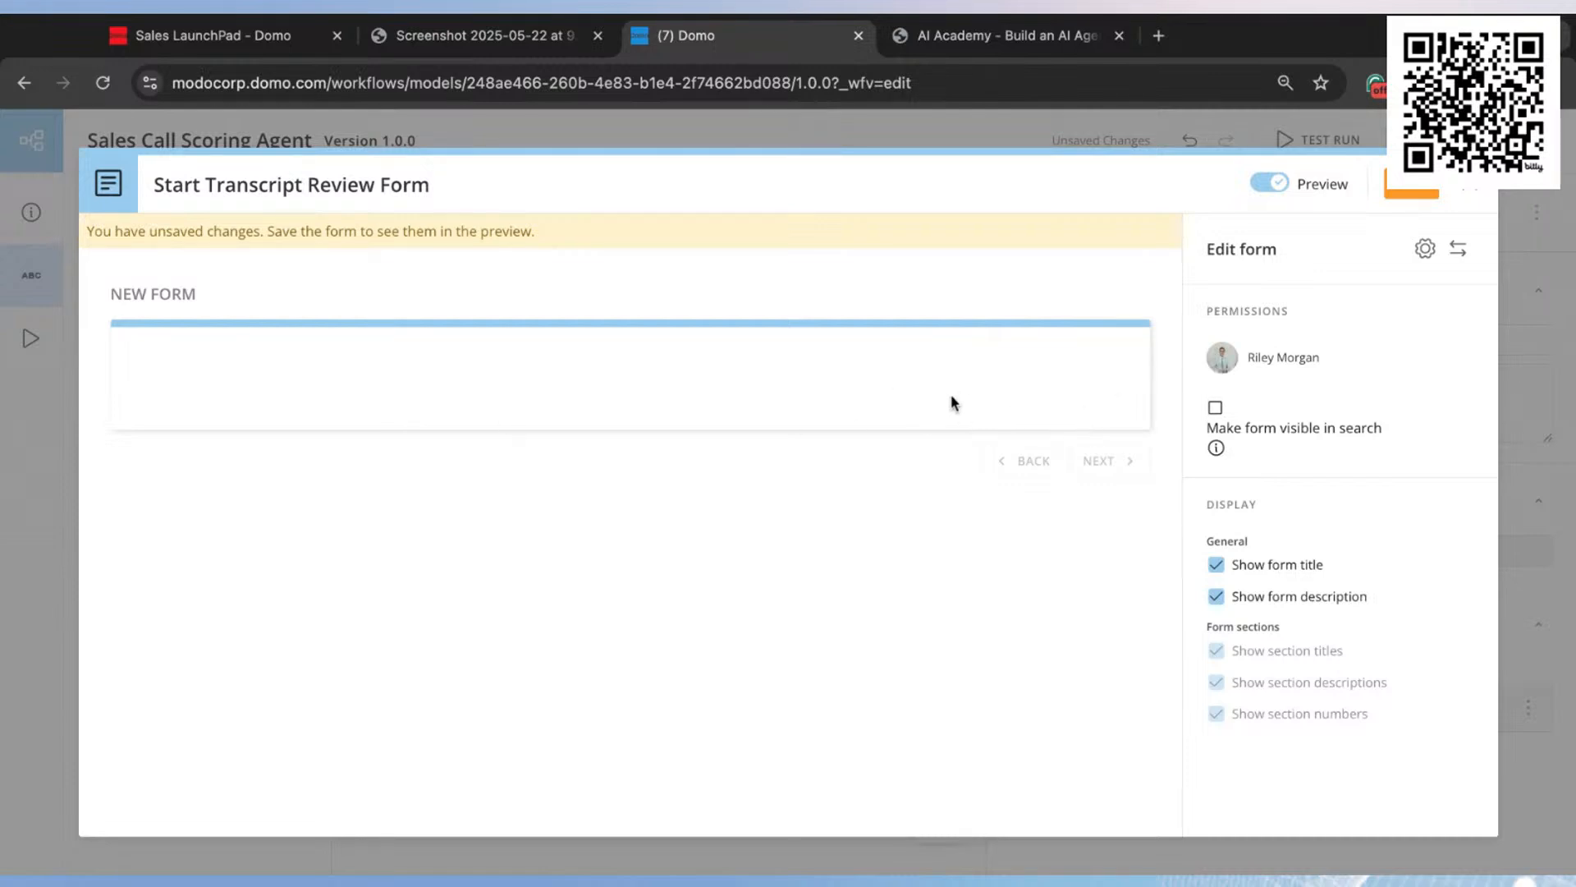
pyautogui.click(1272, 185)
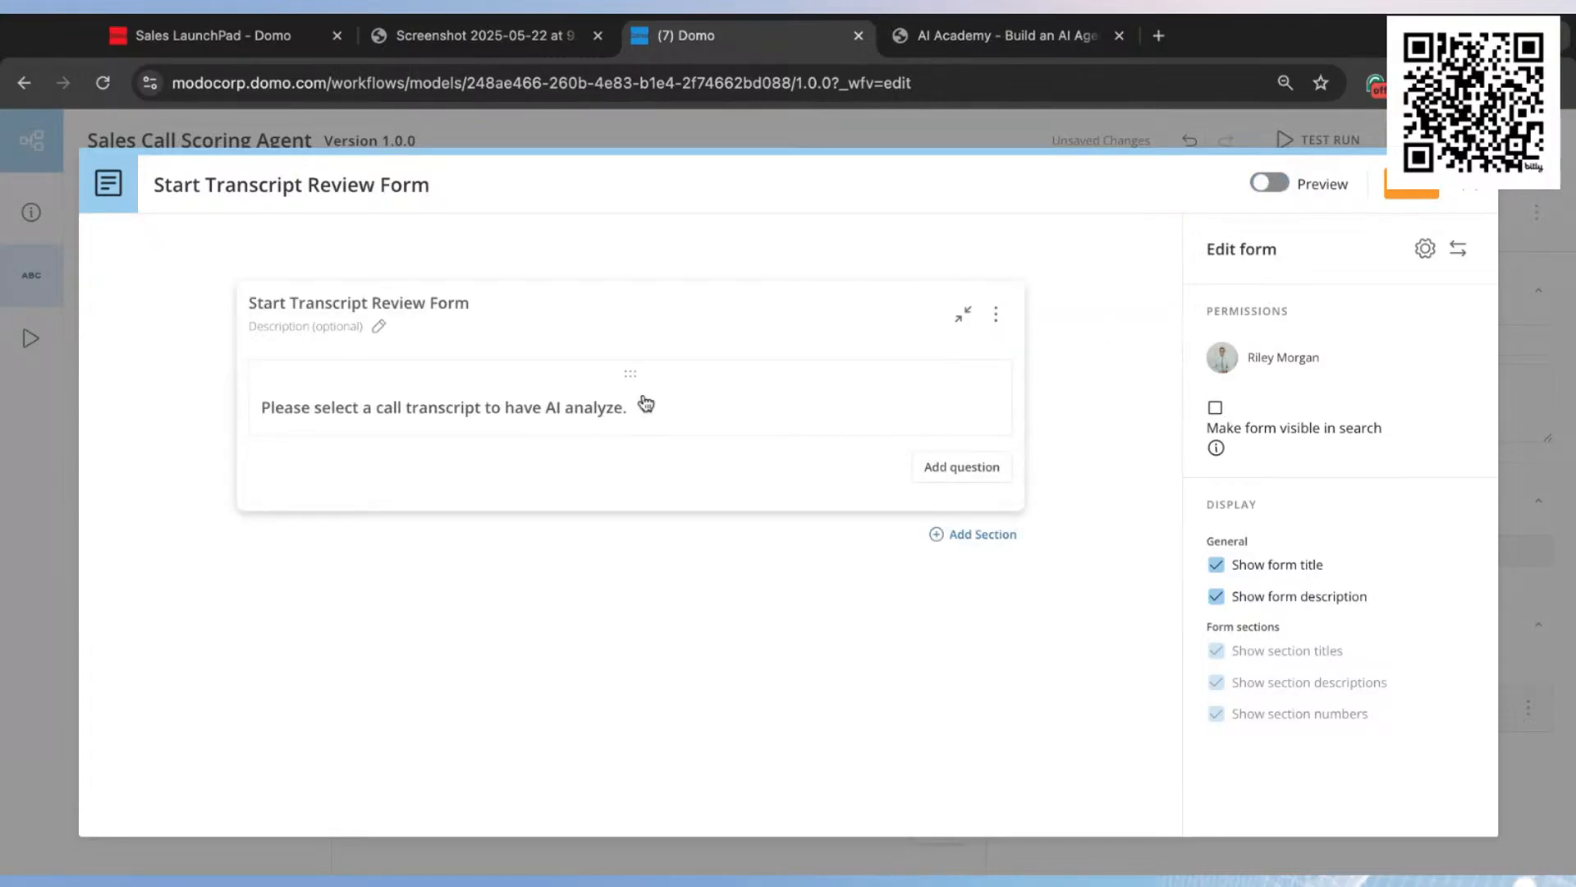
pyautogui.click(1414, 191)
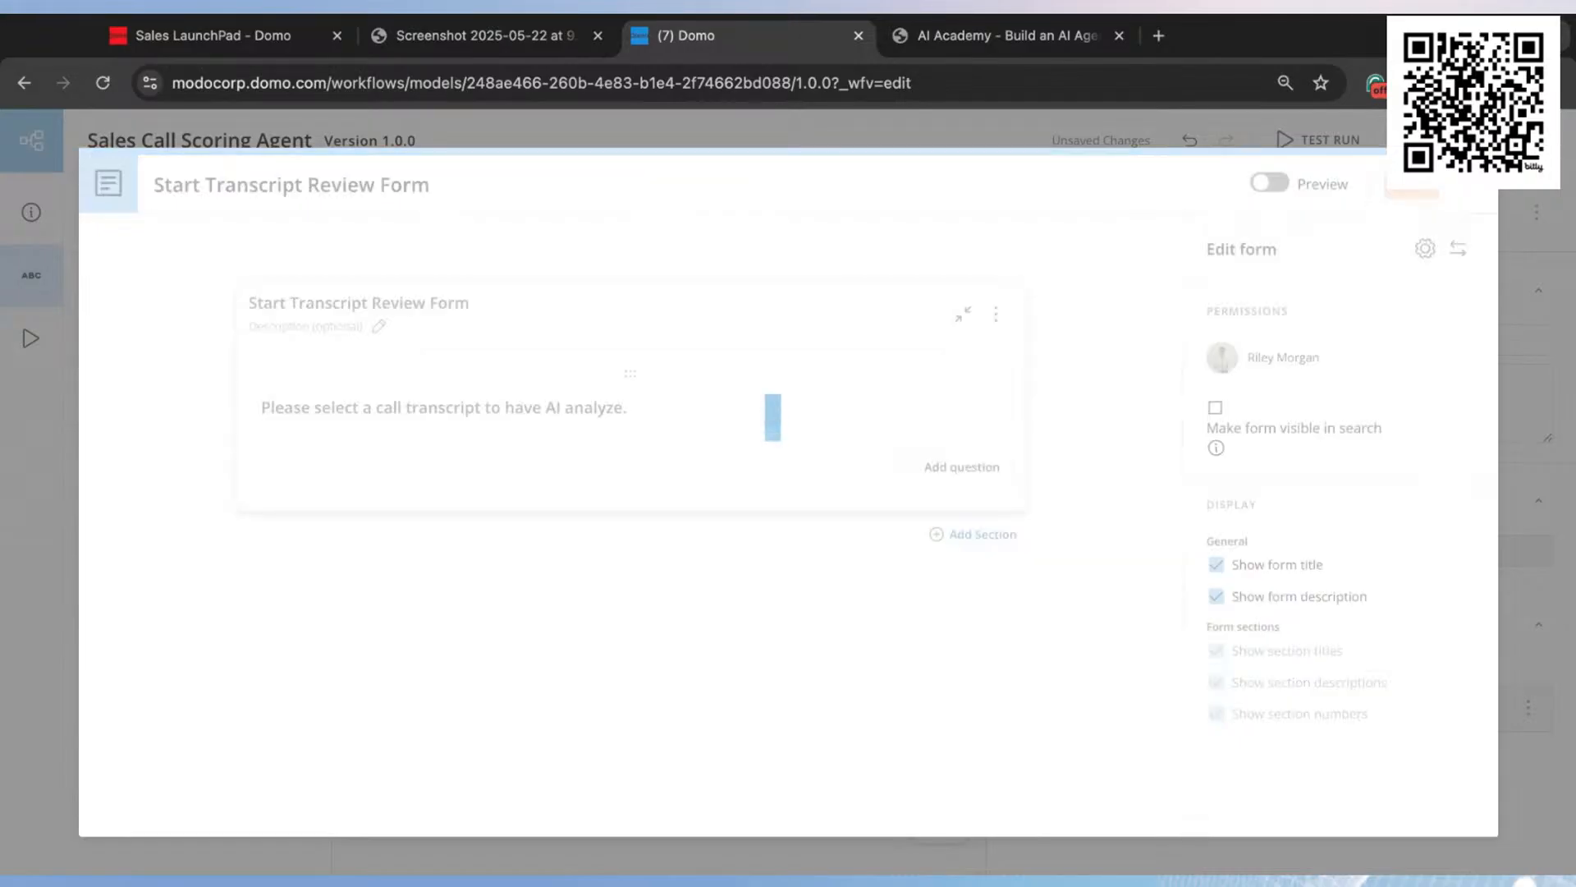
# Step: Create a new variable for the transcript question's start parameter and map it
pyautogui.scroll(-1, 1313, 591)
pyautogui.scroll(-2, 1305, 628)
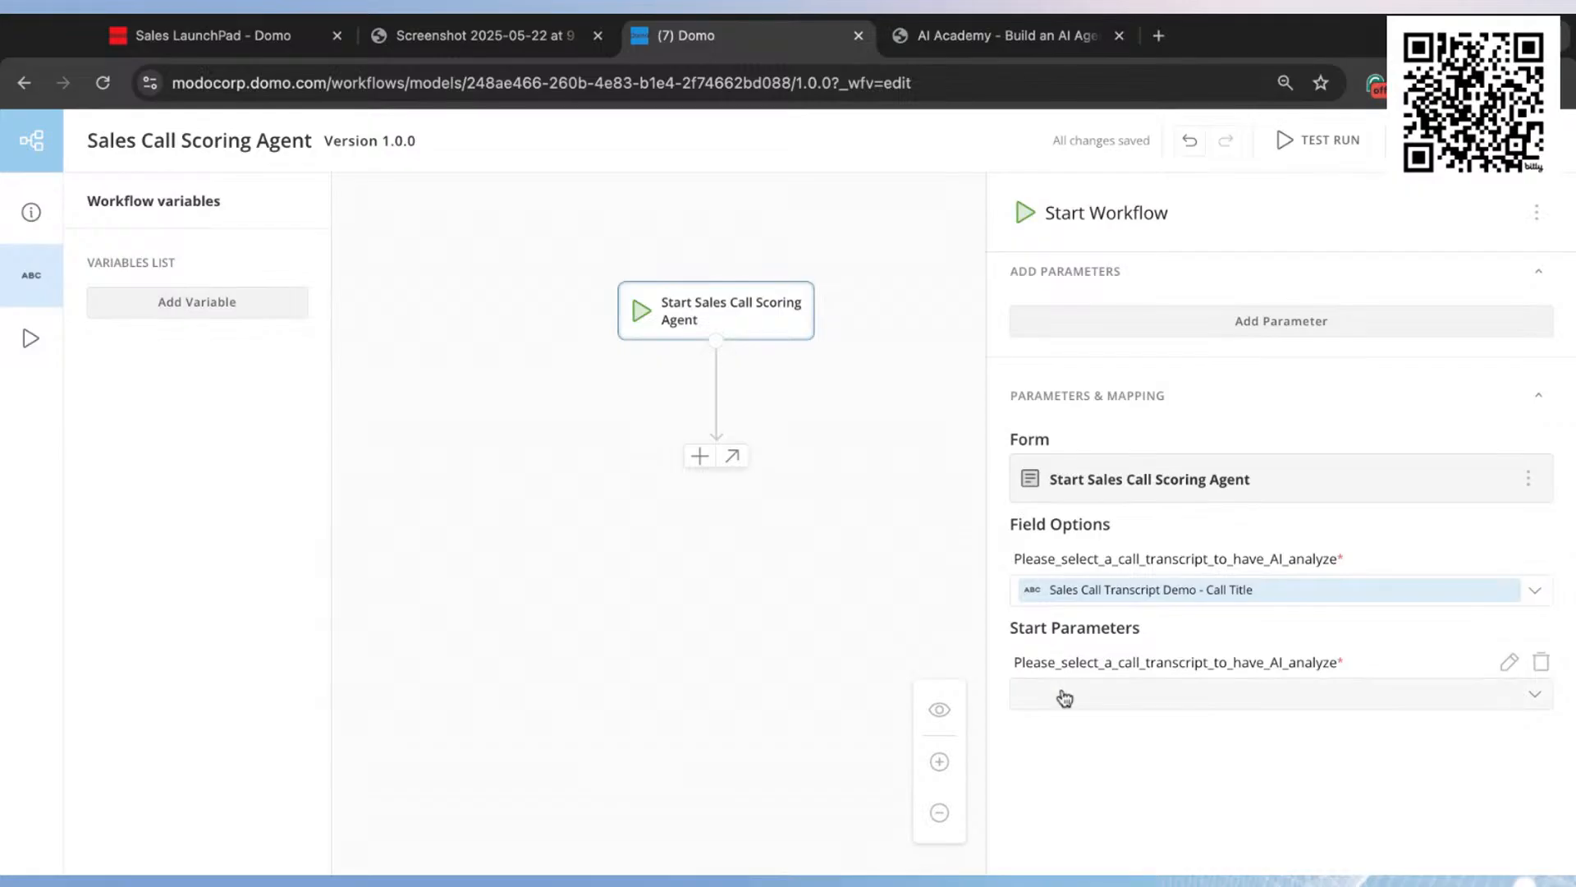
pyautogui.click(1173, 698)
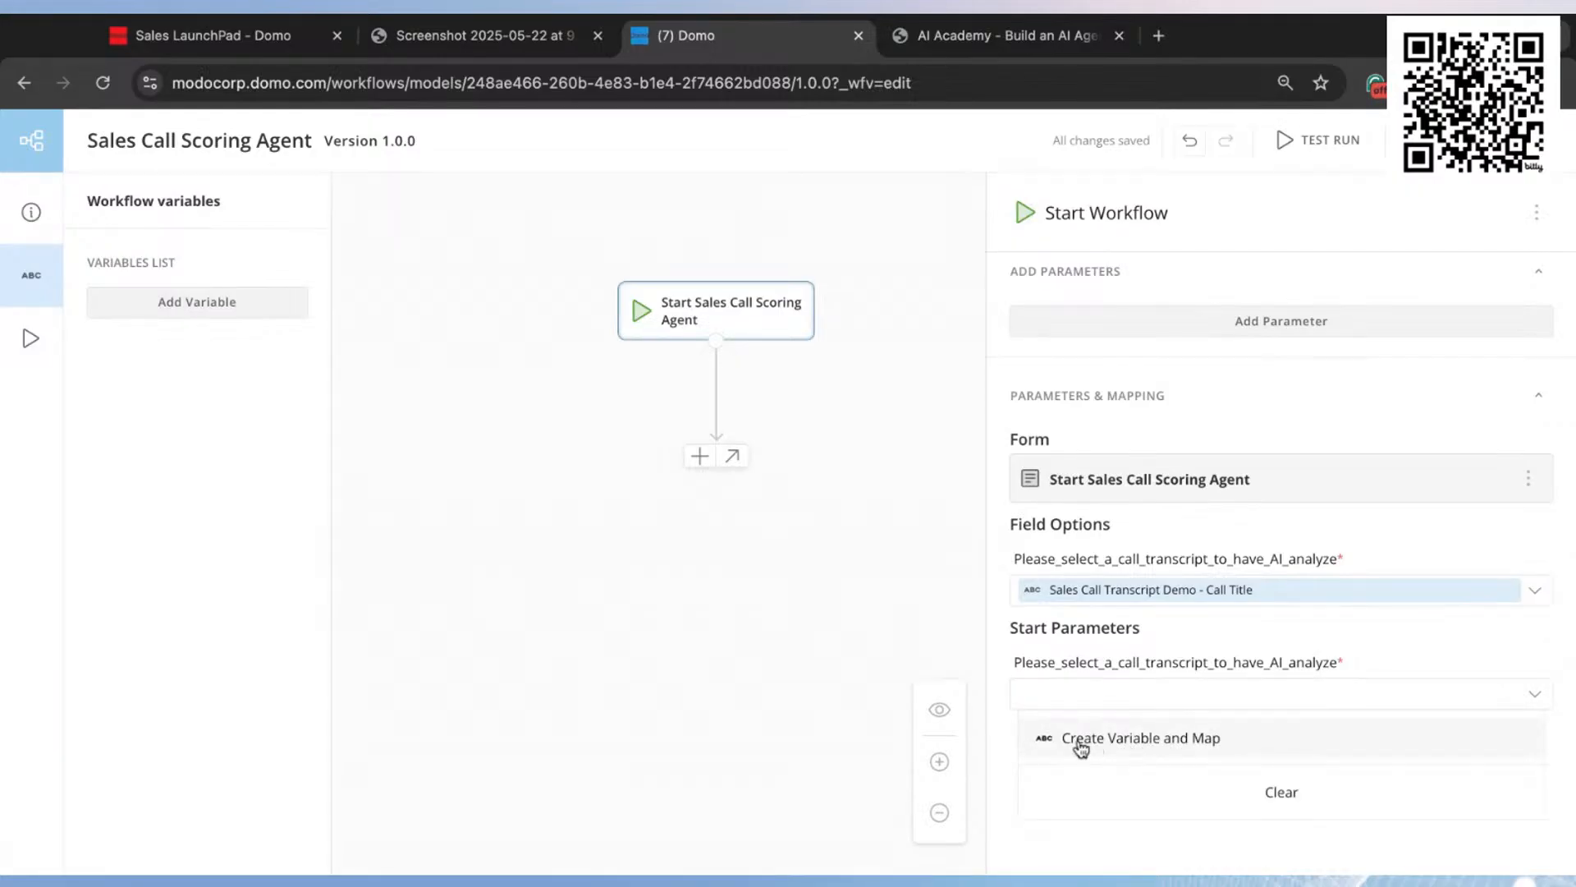
pyautogui.click(1114, 743)
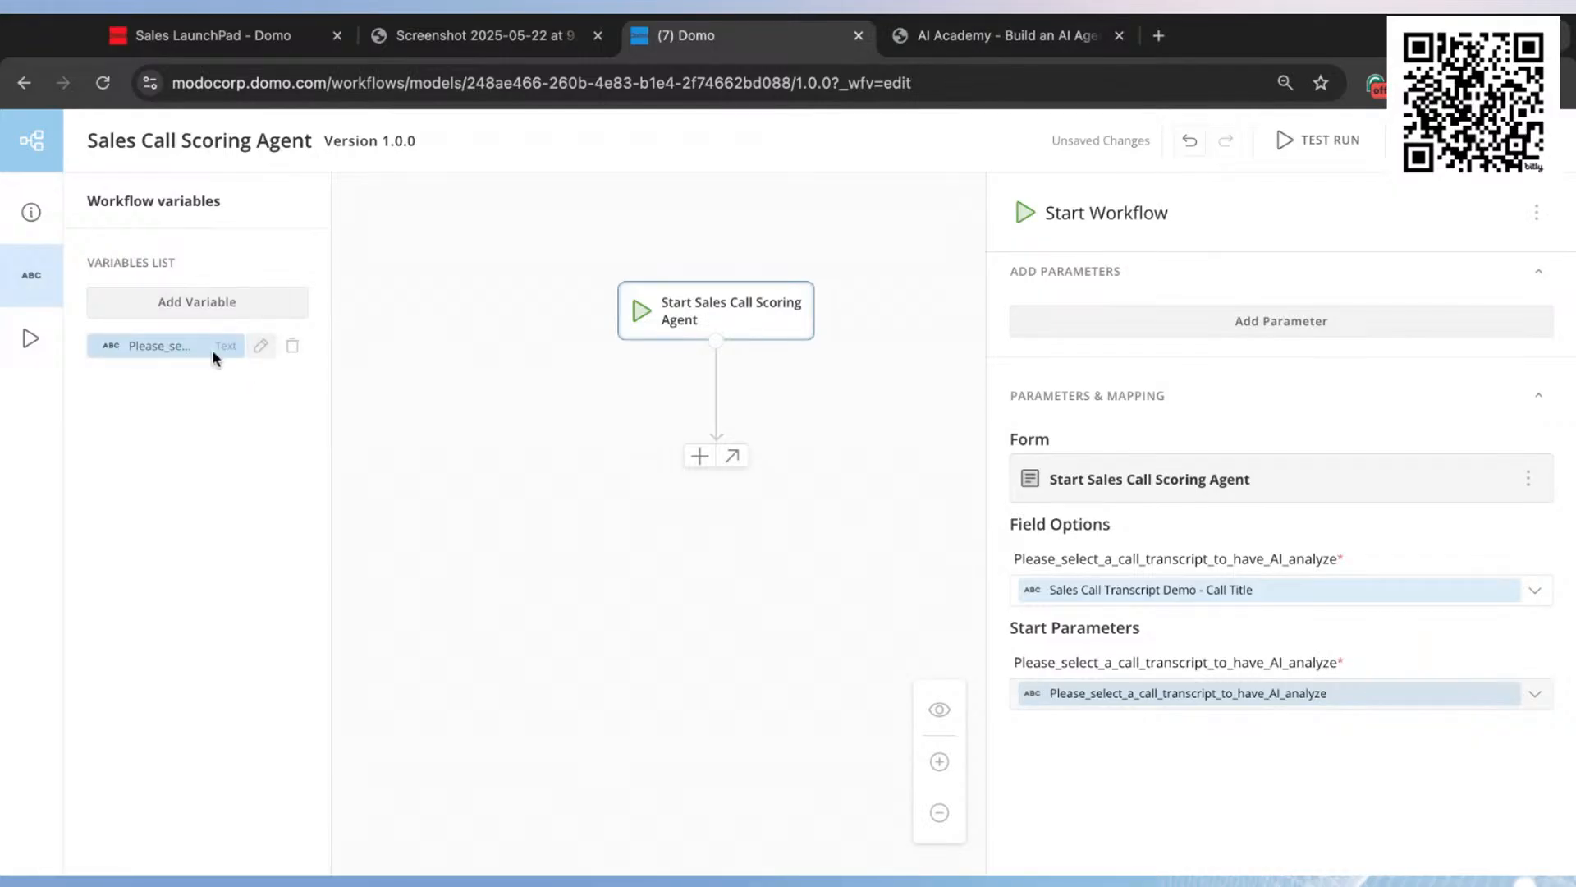
# Step: Rename the mapped workflow variable to callToReview
pyautogui.click(263, 347)
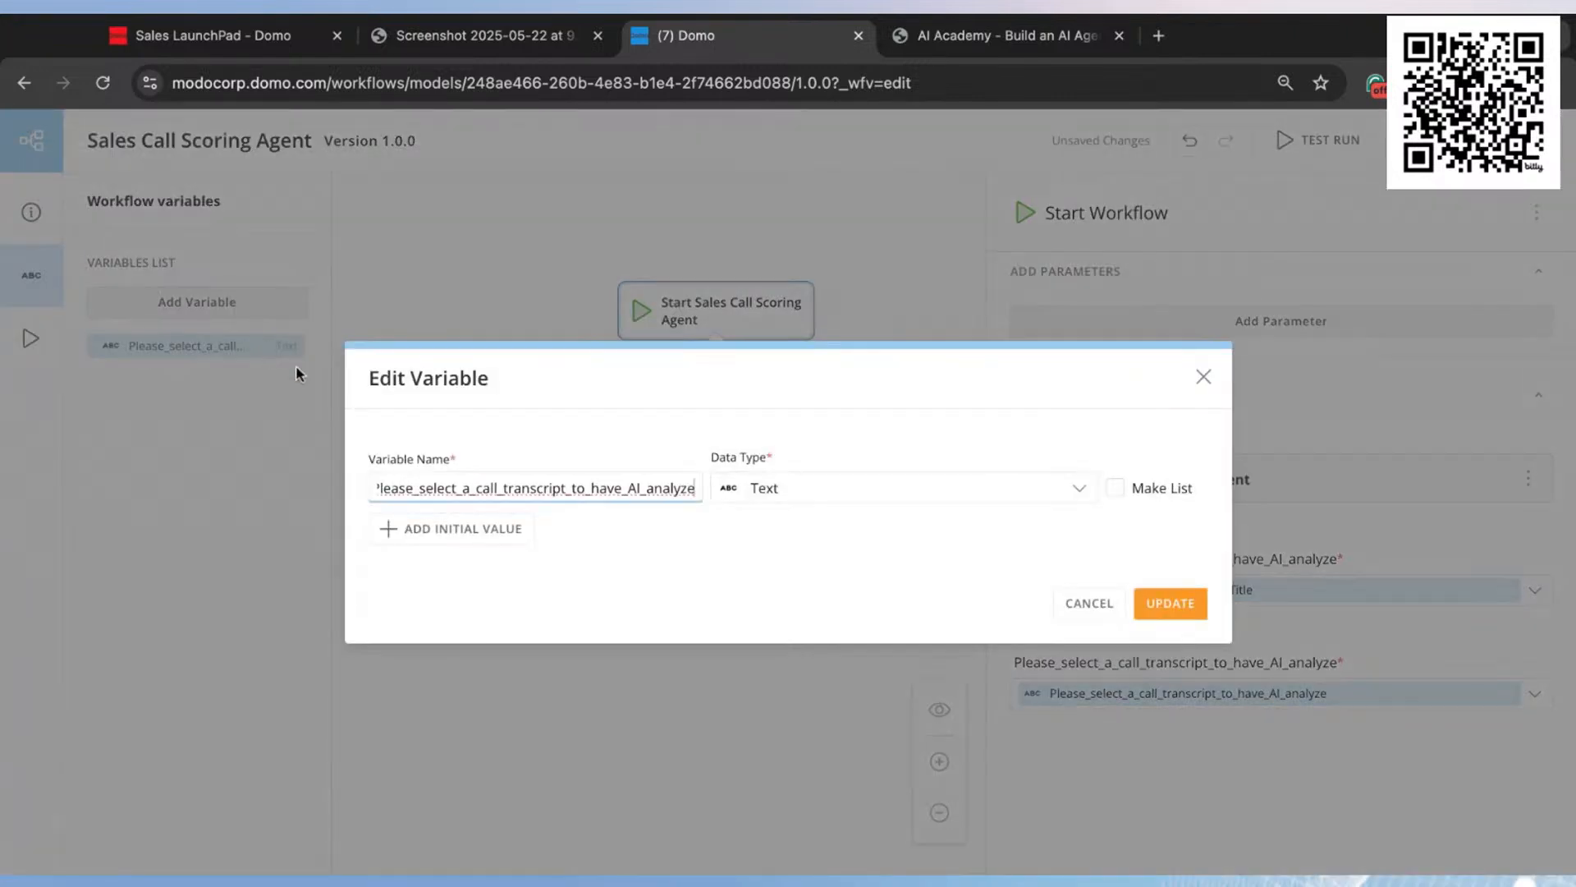
pyautogui.doubleClick(567, 489)
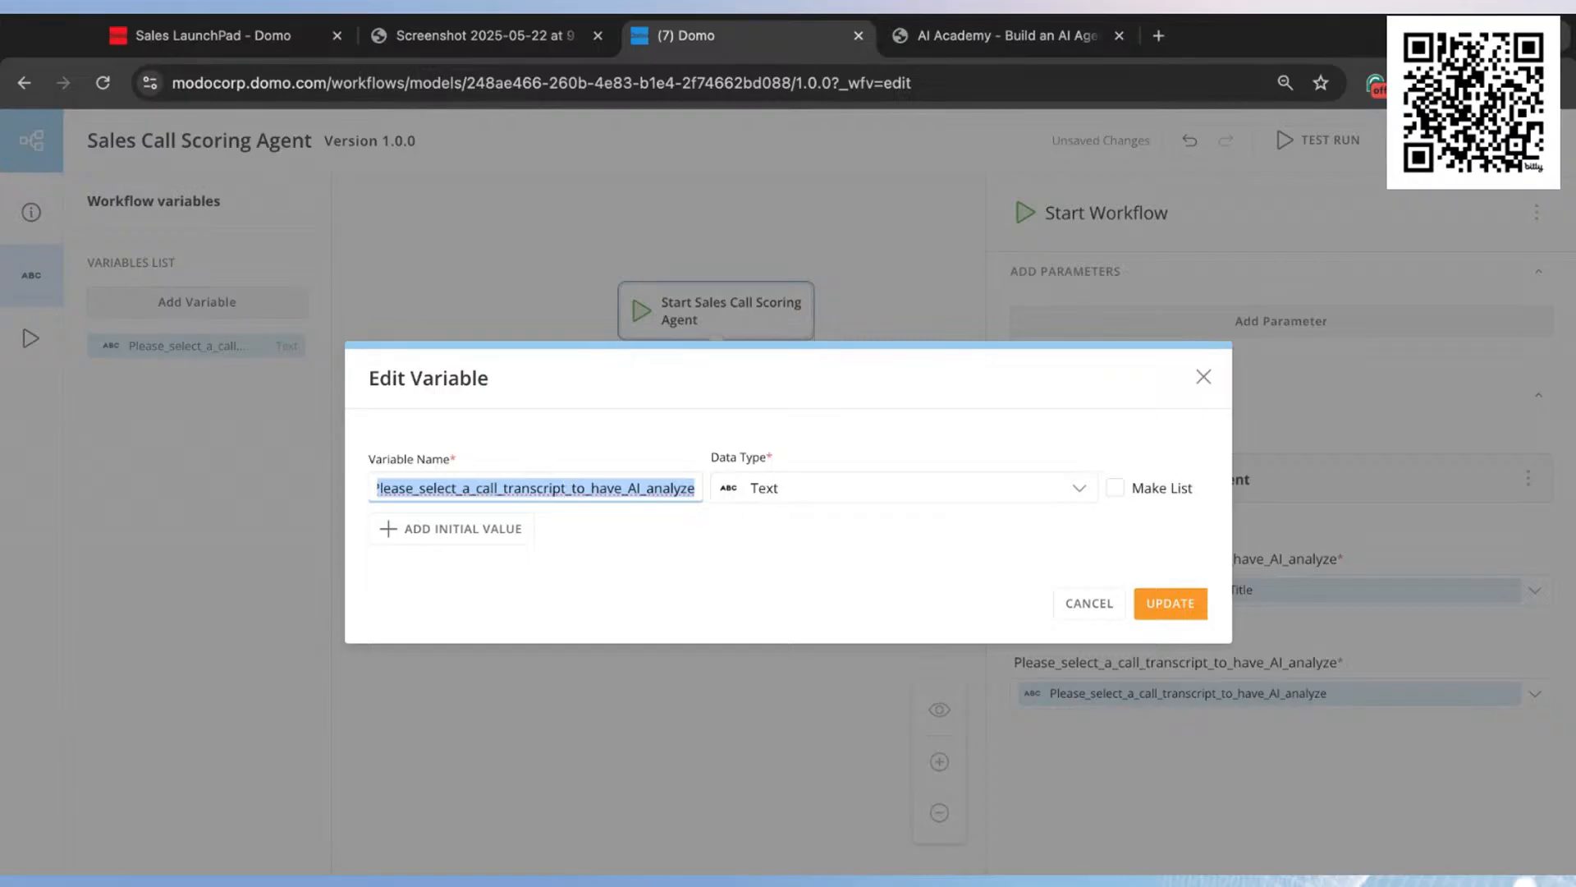
pyautogui.write('call')
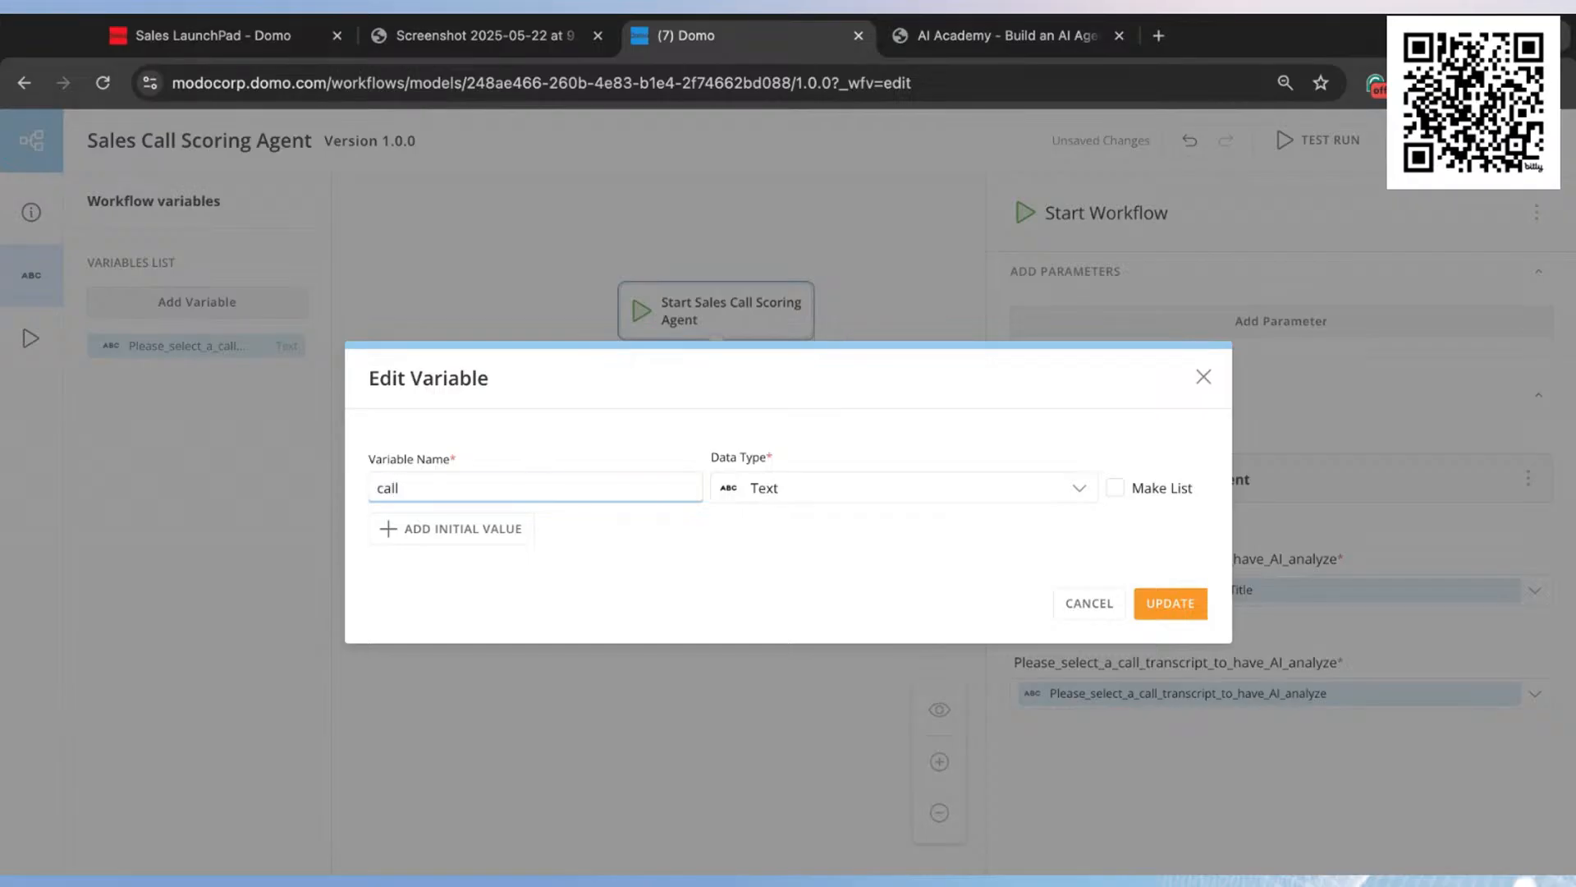
pyautogui.write('ToReview')
pyautogui.click(1171, 604)
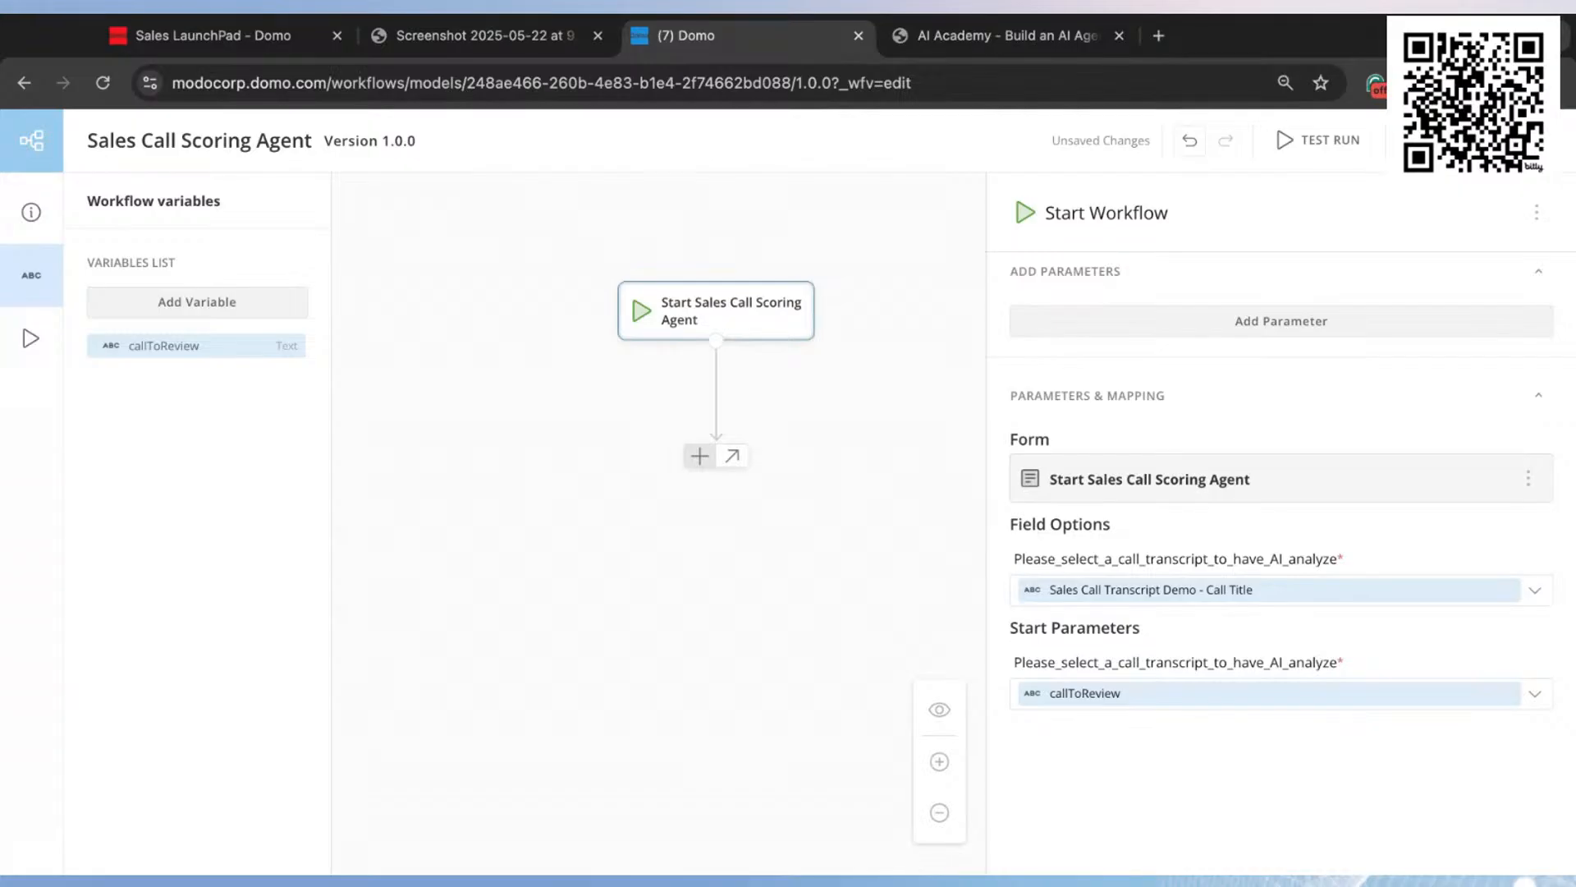
# Step: Add a Get Executor function after the workflow's start shape and map its person output to a newly created variable
pyautogui.click(699, 455)
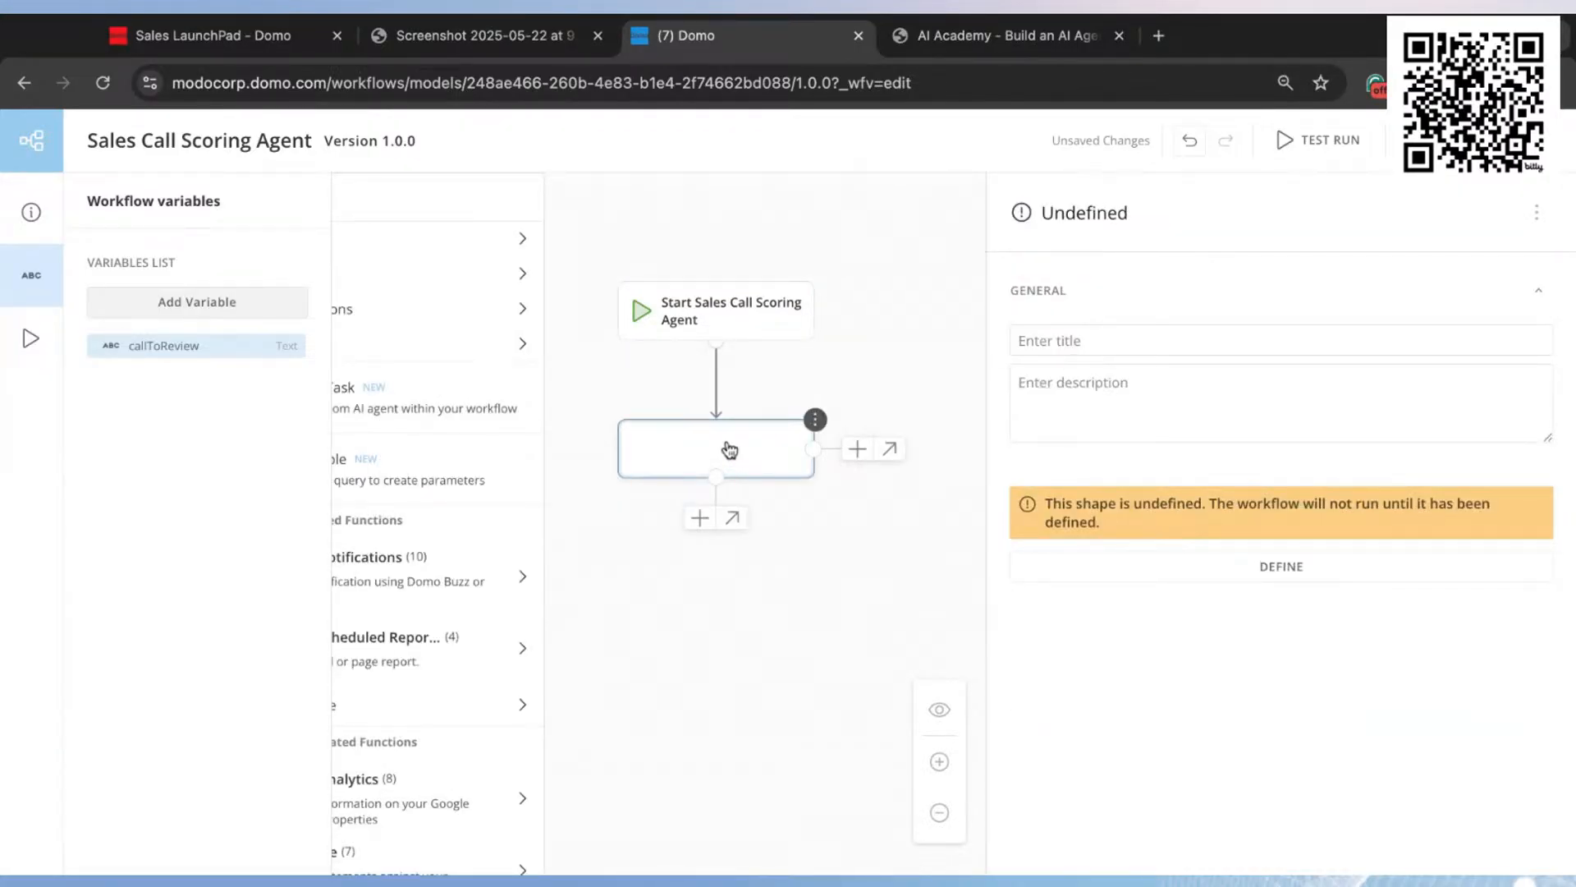
pyautogui.hotkey('ctrl', '-')
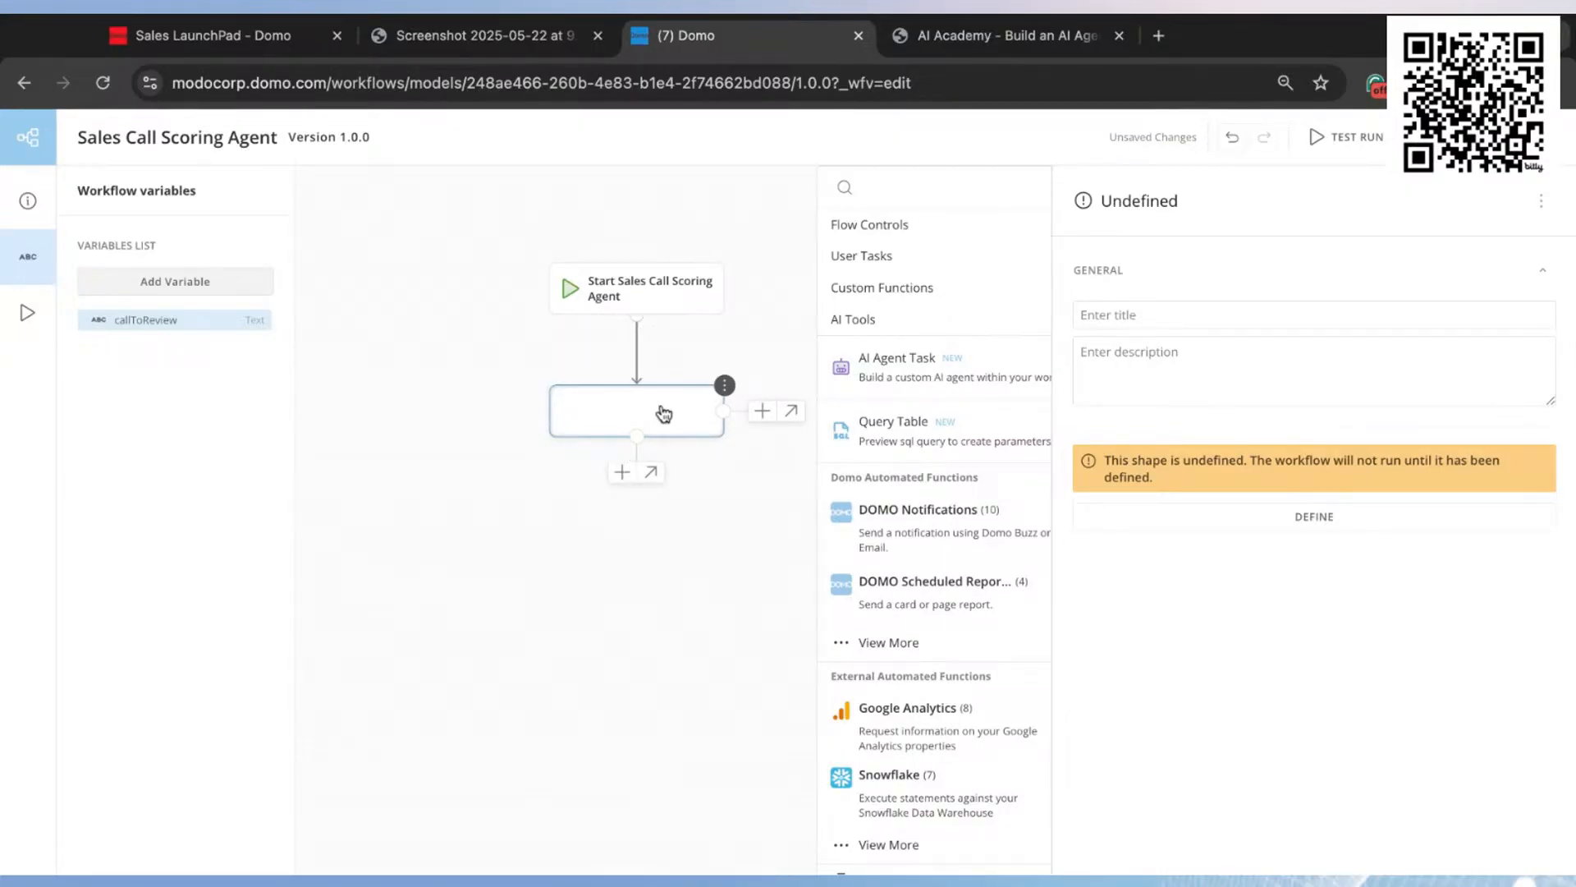
pyautogui.click(923, 189)
pyautogui.write('ge')
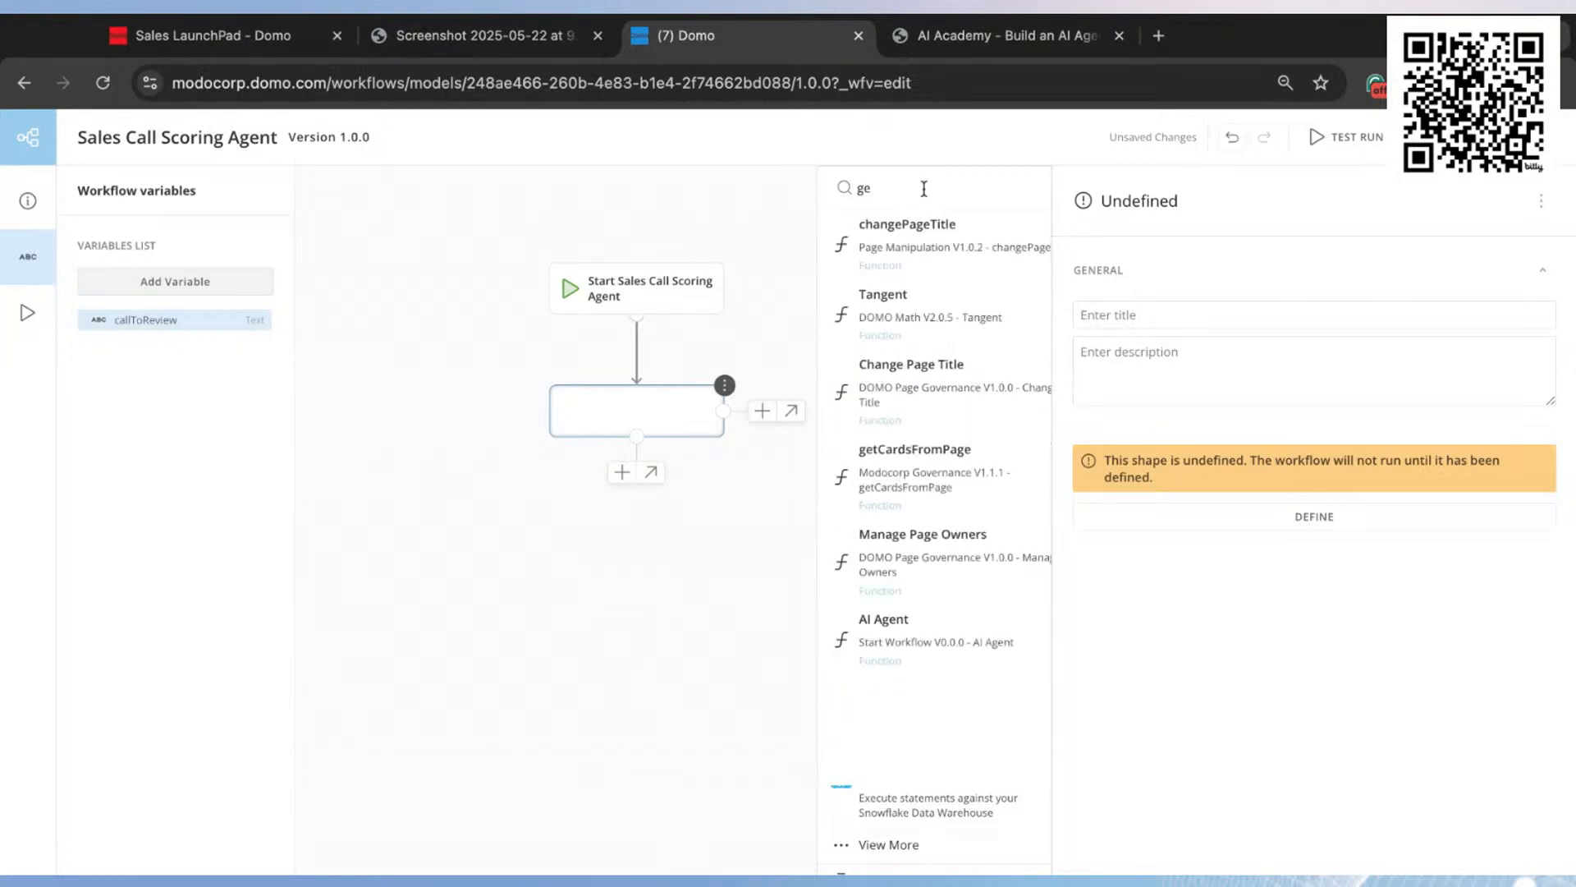
pyautogui.write('t exe')
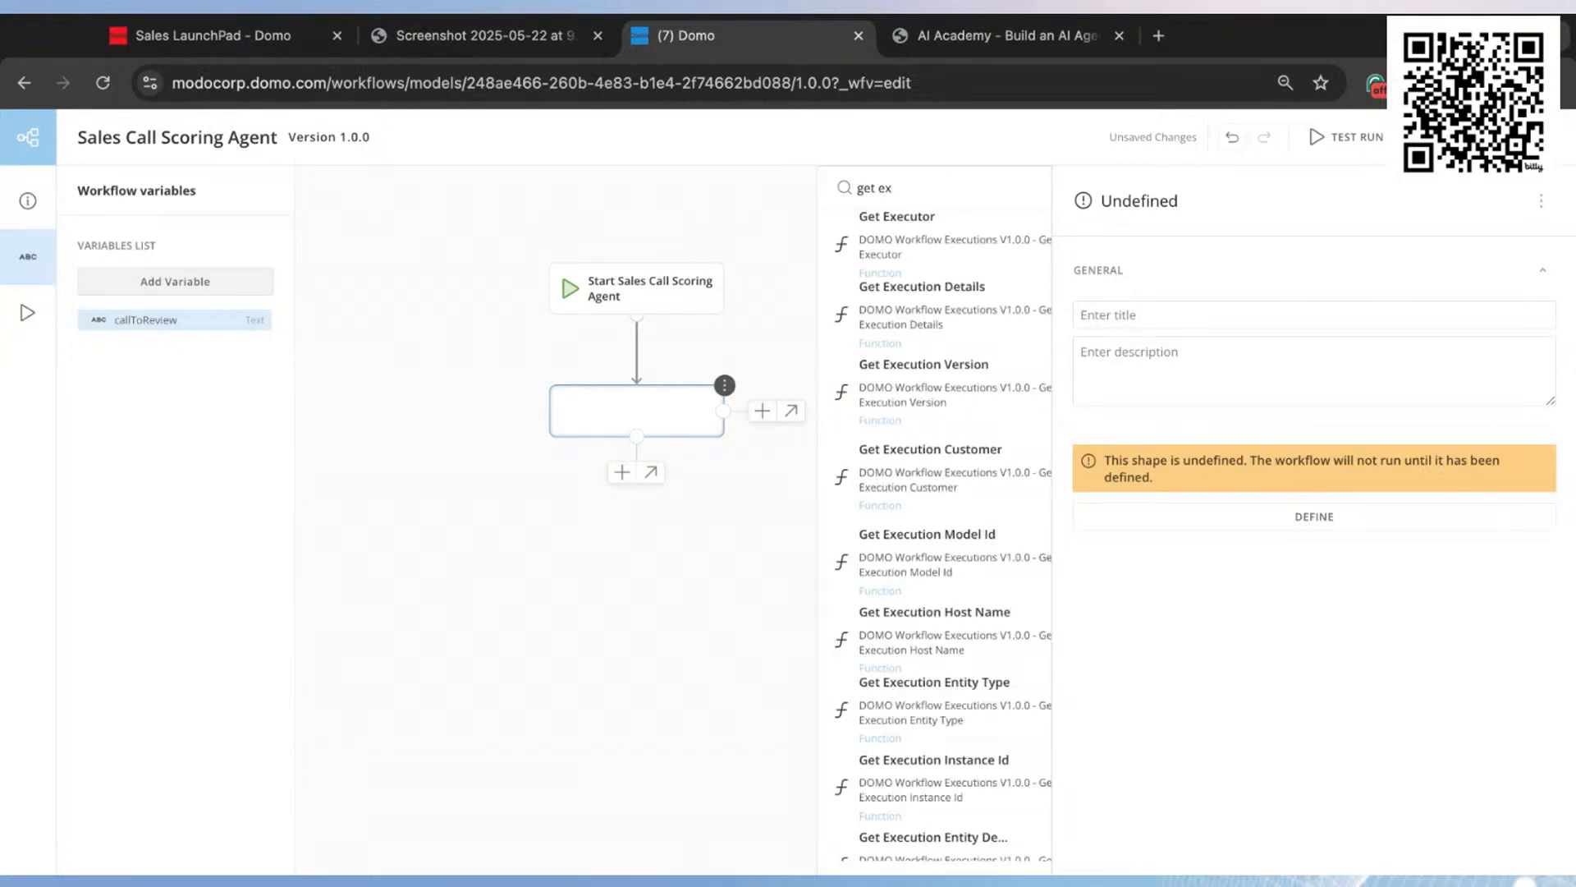
pyautogui.click(896, 253)
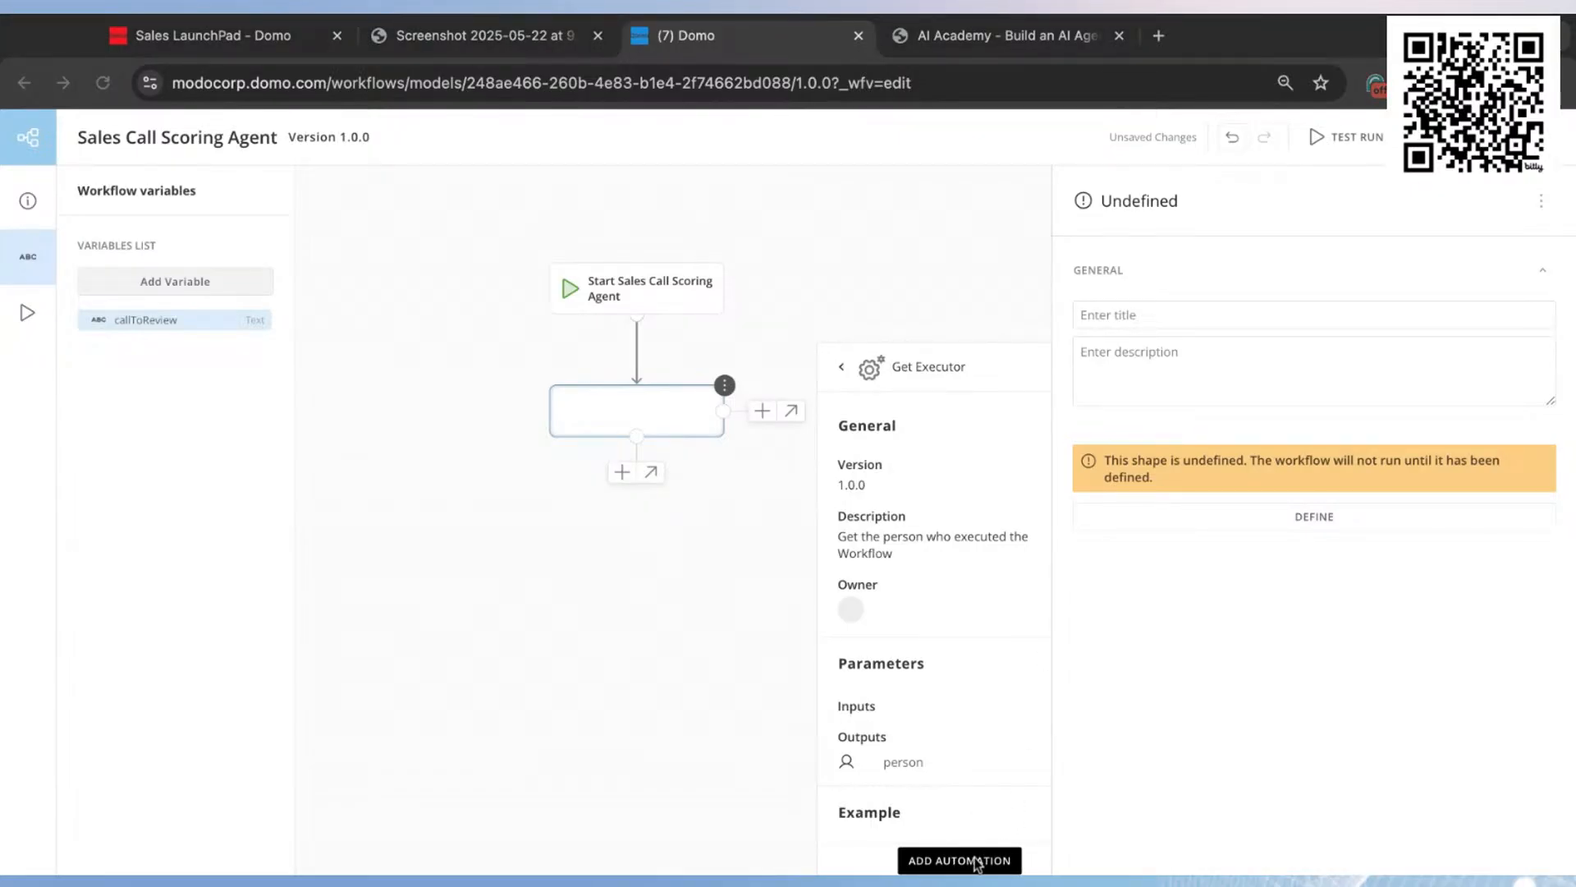
pyautogui.click(972, 861)
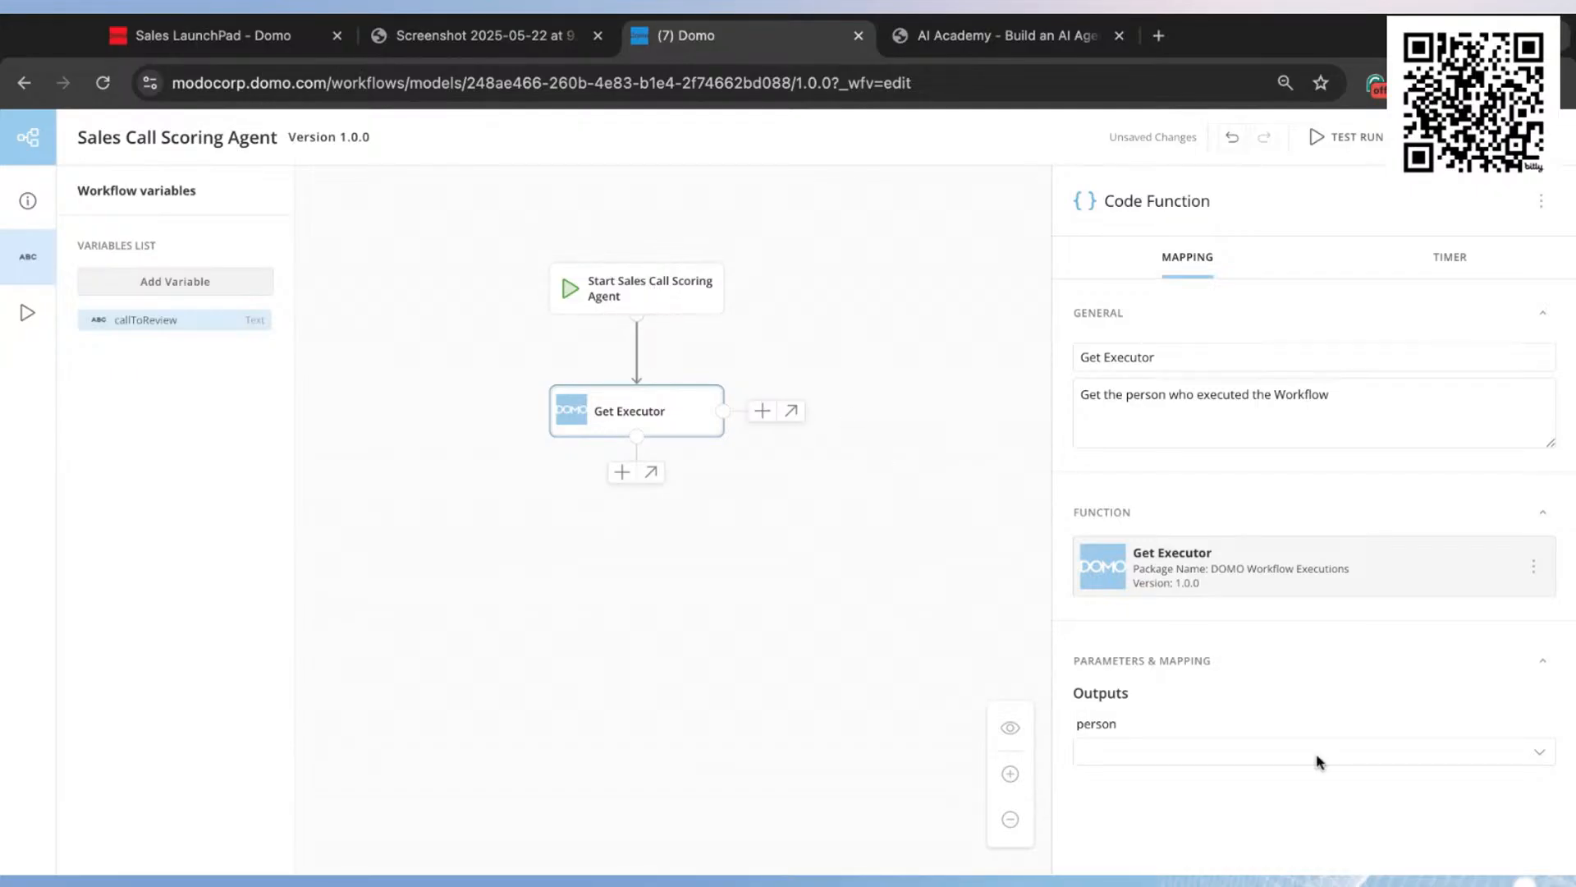
pyautogui.click(1202, 761)
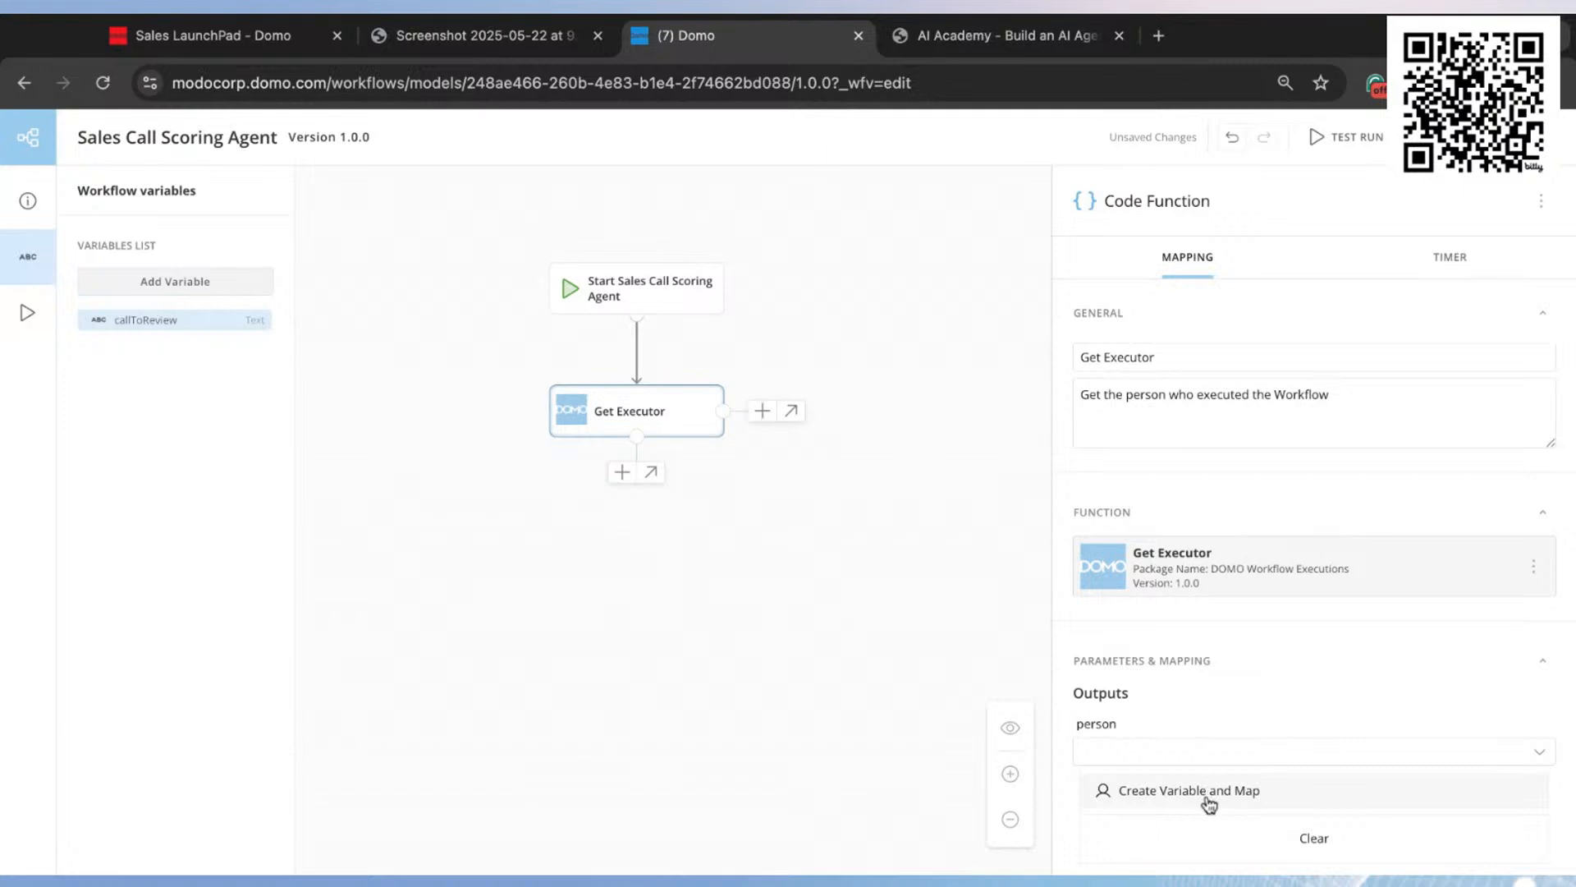
pyautogui.click(1205, 798)
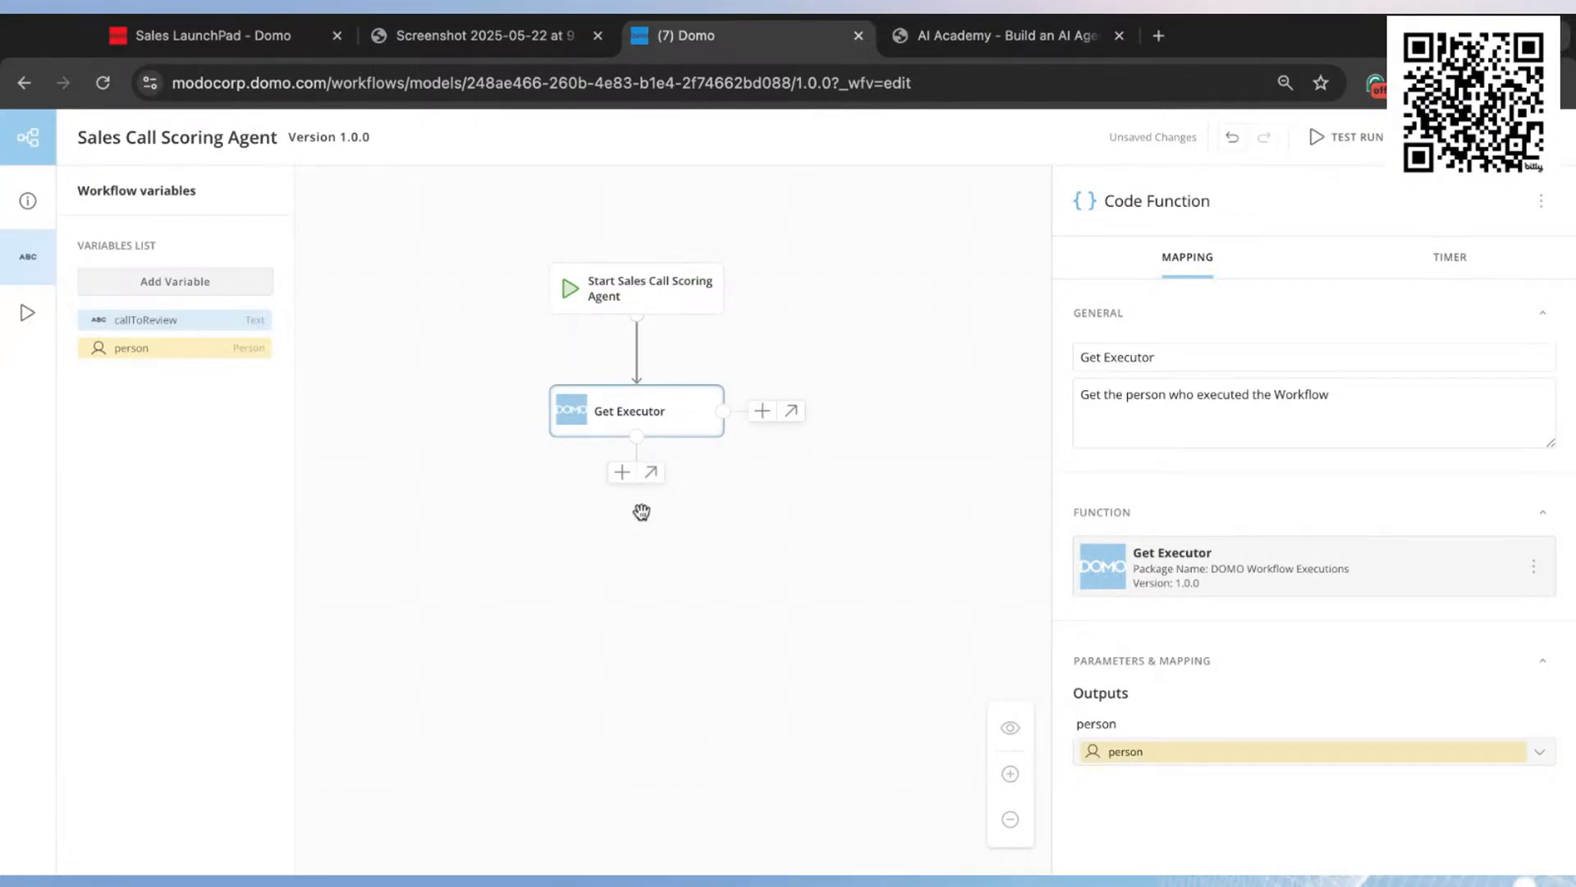
# Step: Add an AI Agent Task after Get Executor and open its agent configuration
pyautogui.click(622, 473)
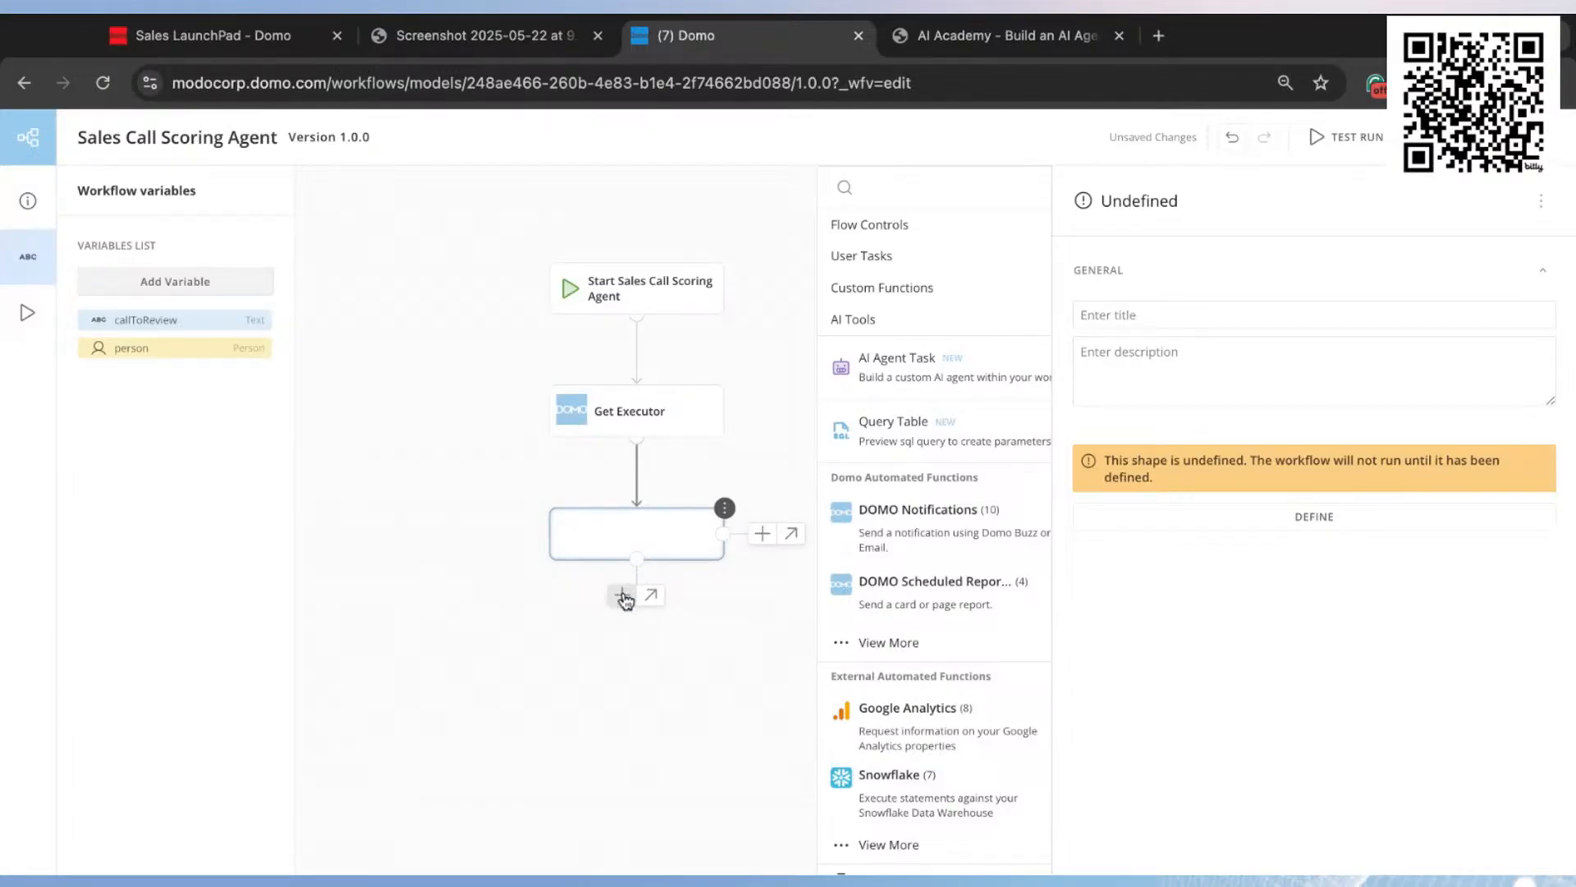
pyautogui.click(947, 376)
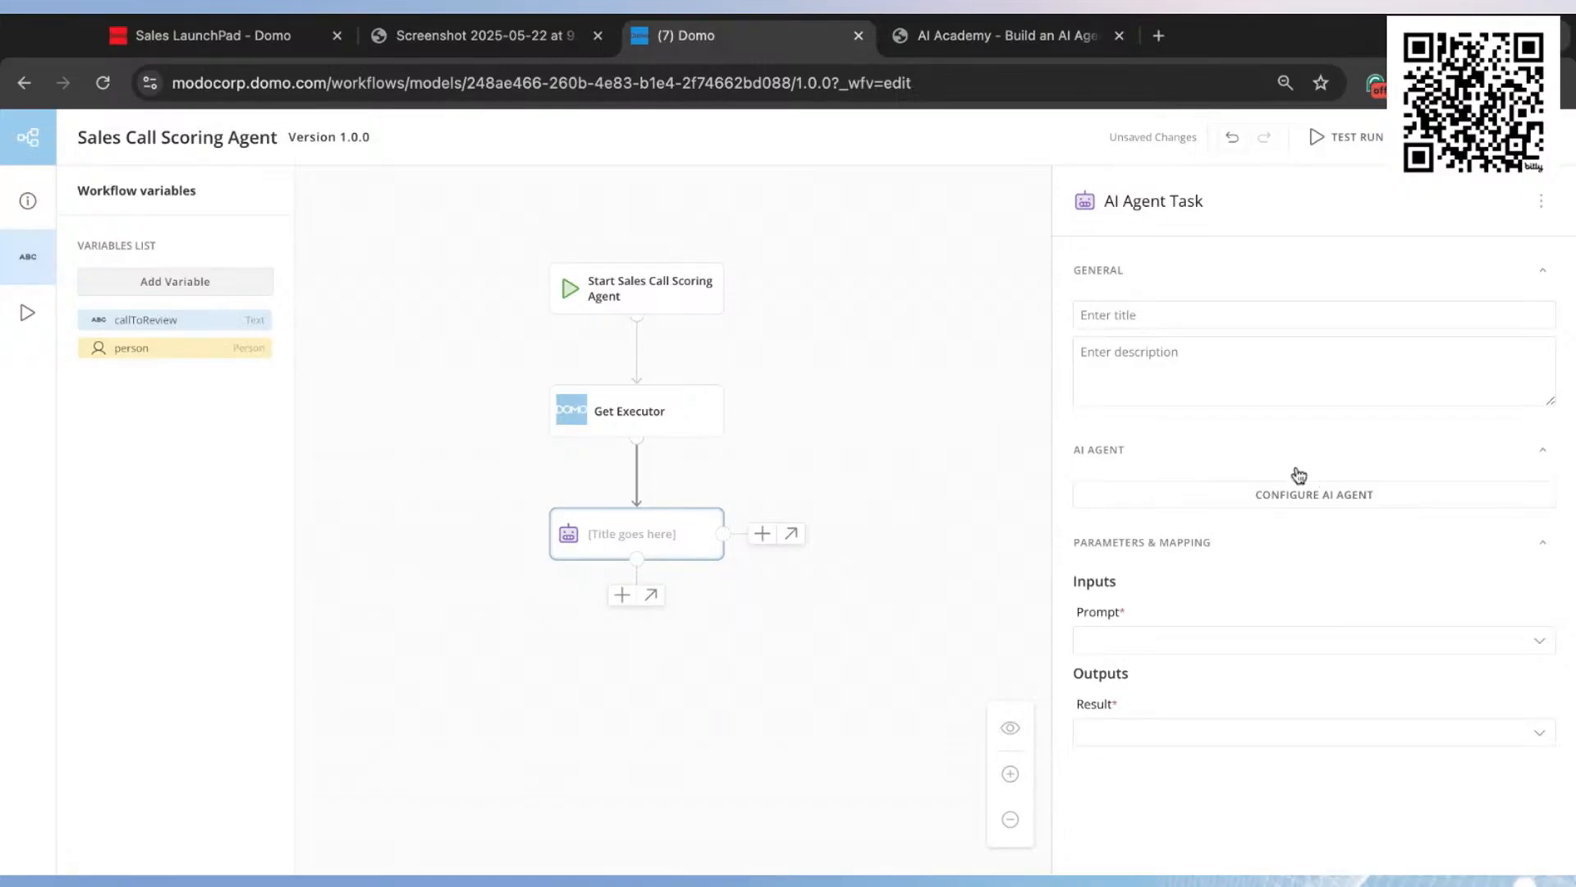
pyautogui.click(1326, 496)
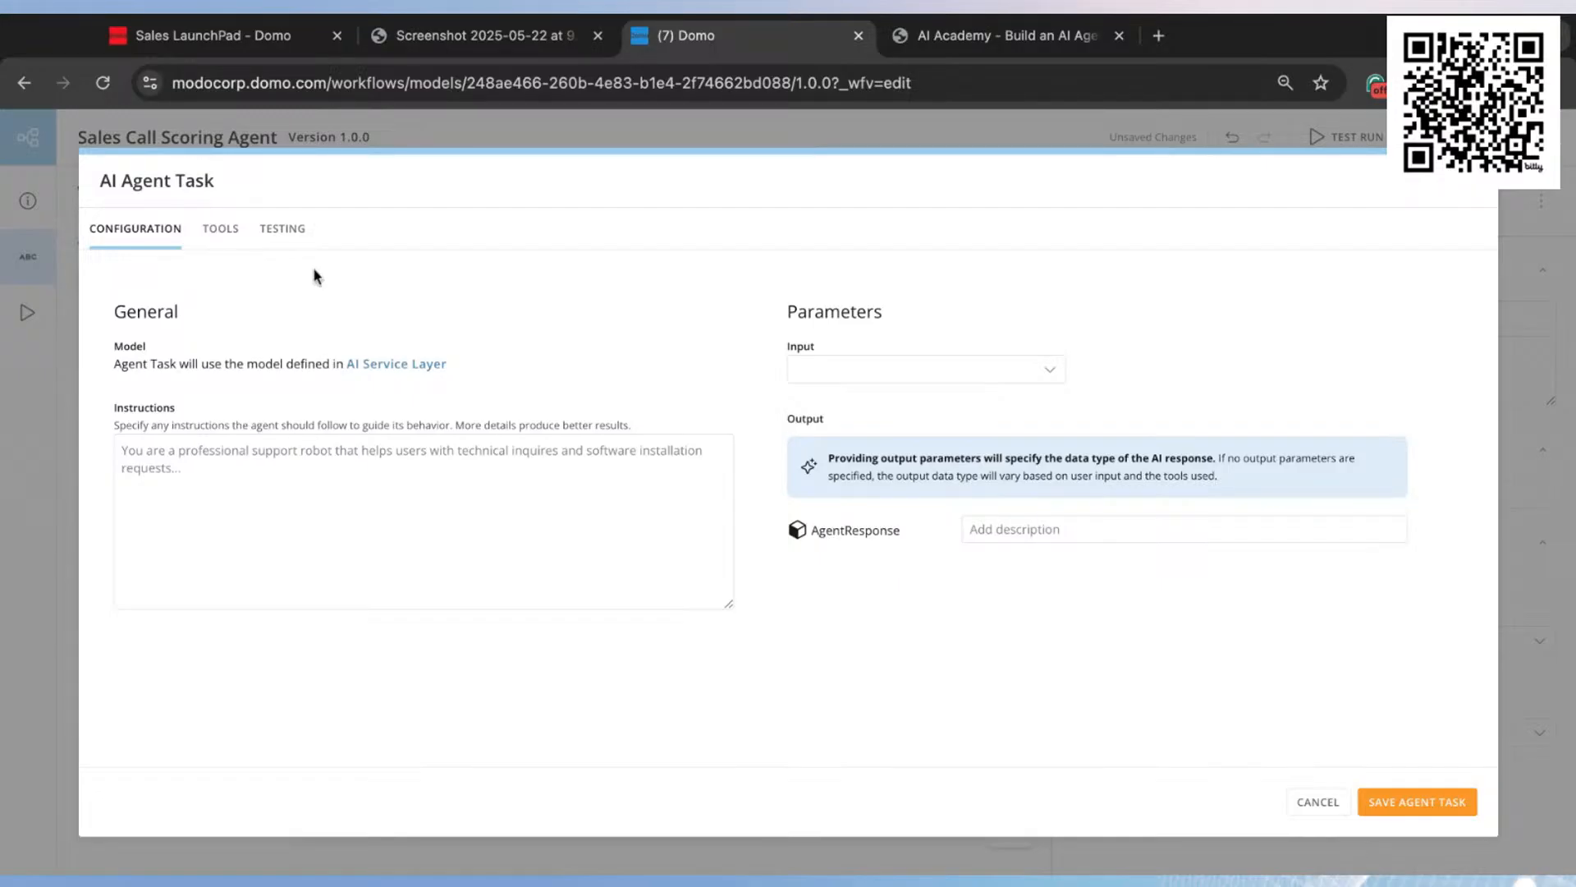
# Step: Look over the agent task's tools and testing sections and return to its configuration
pyautogui.click(223, 238)
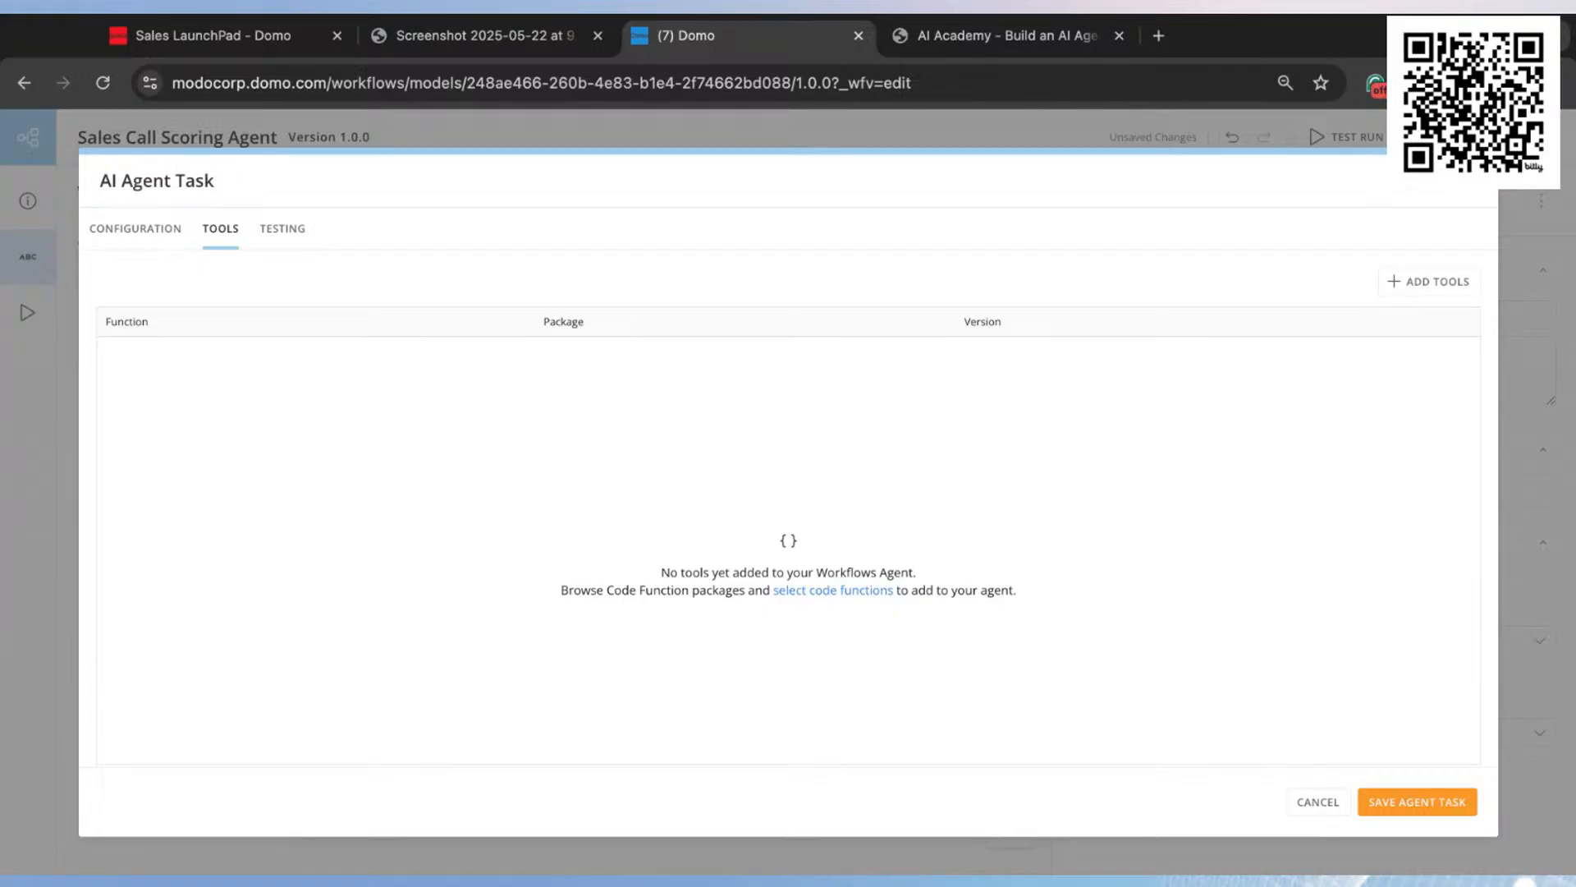
pyautogui.click(282, 242)
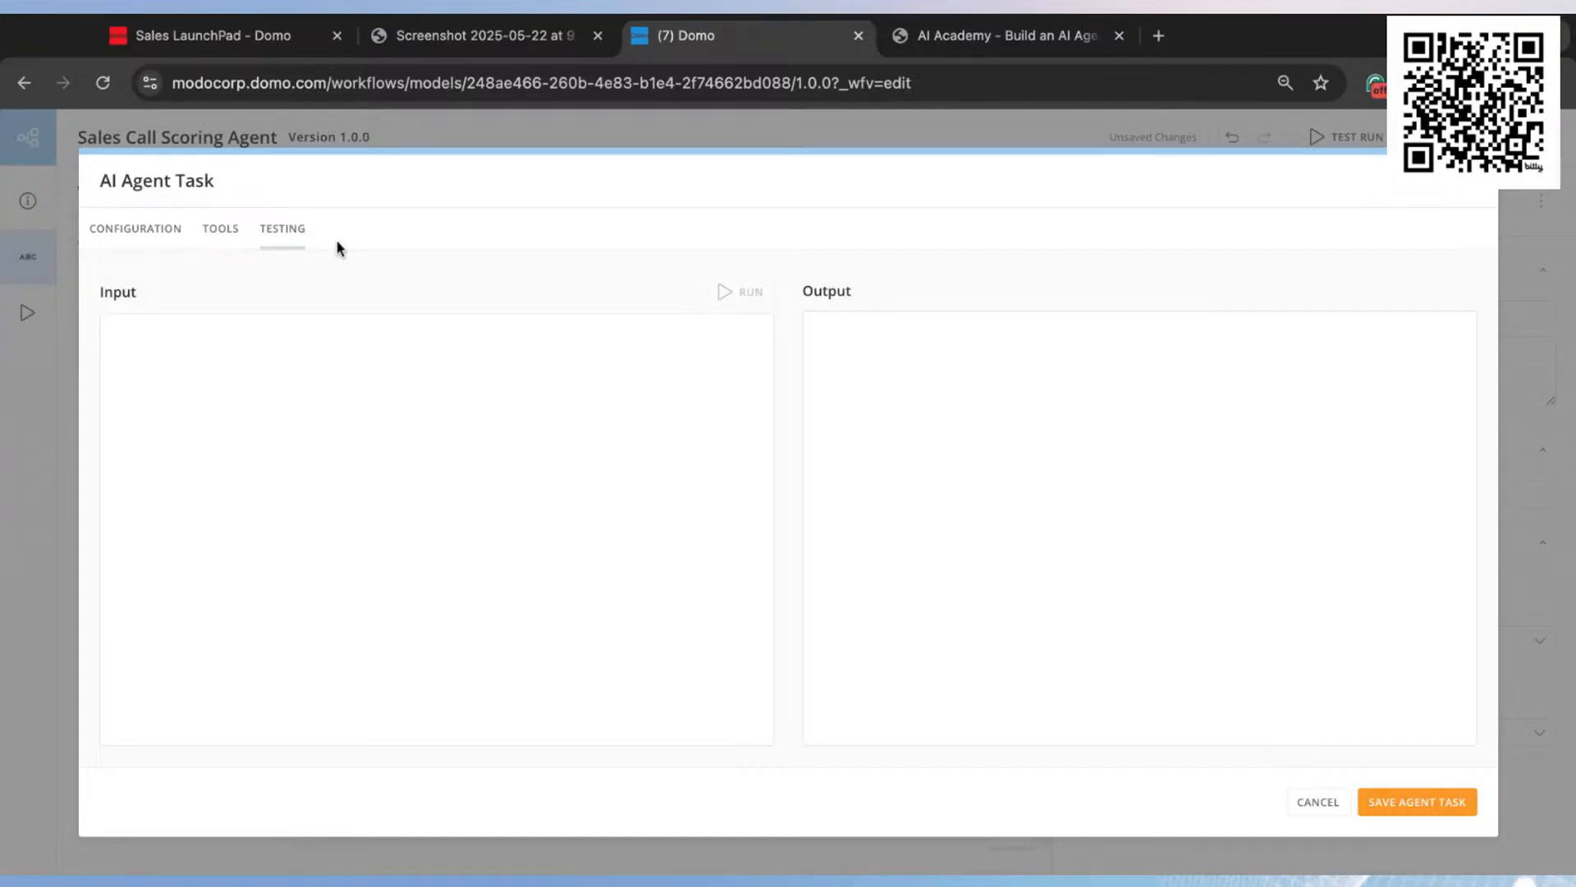
pyautogui.click(155, 237)
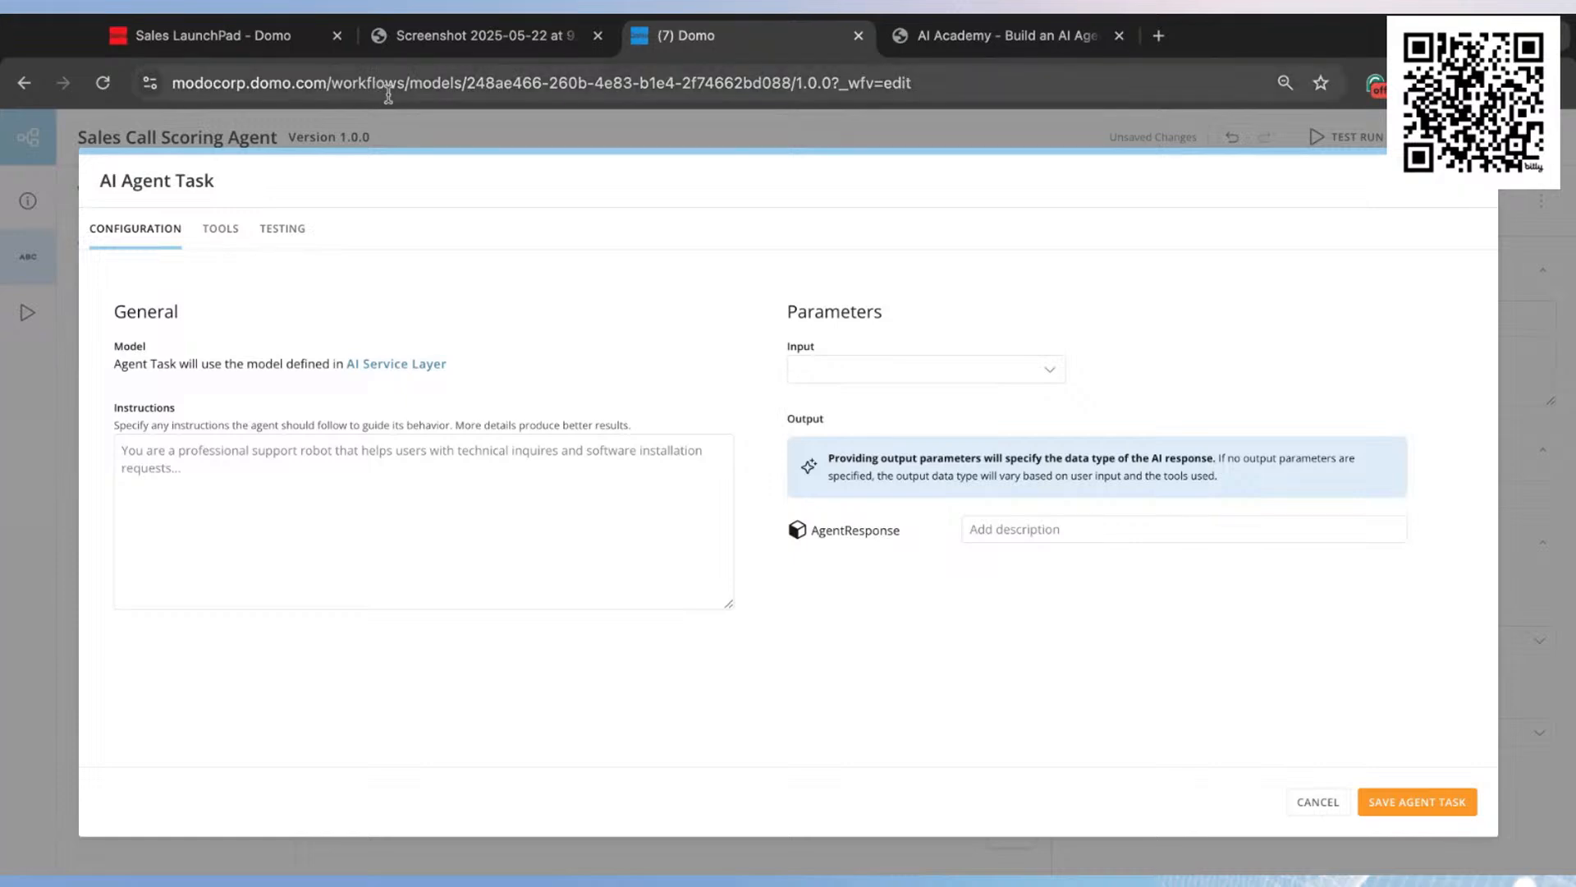
# Step: Switch to the AI Academy Word document and copy the full AI Agent Instructions text, from the opening role description through the structured response request
pyautogui.click(1033, 39)
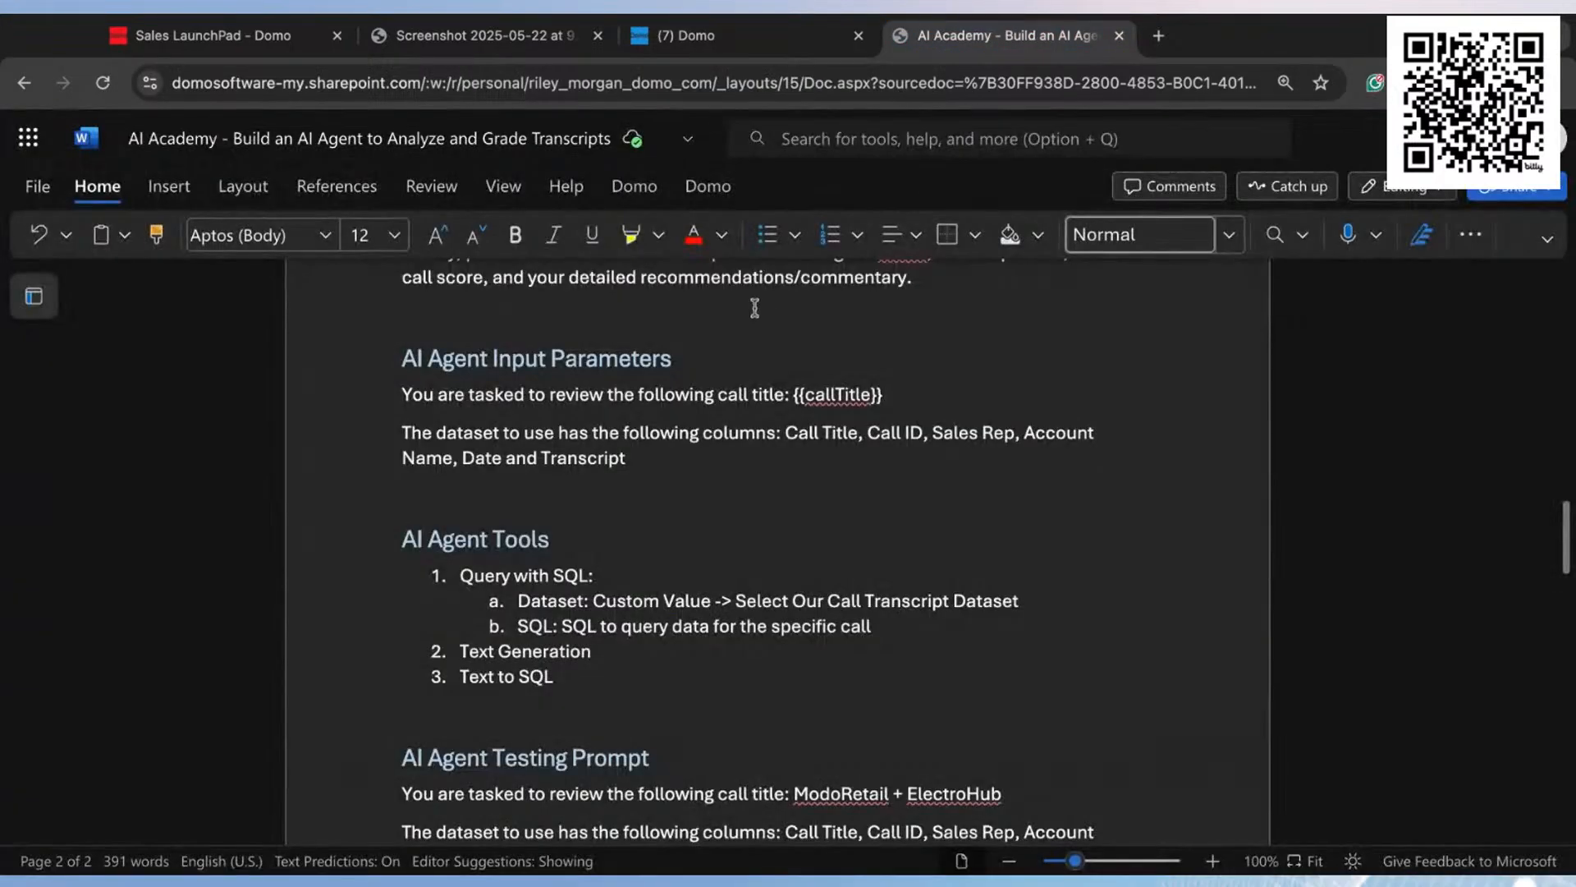
pyautogui.scroll(5, 742, 382)
pyautogui.scroll(15, 742, 383)
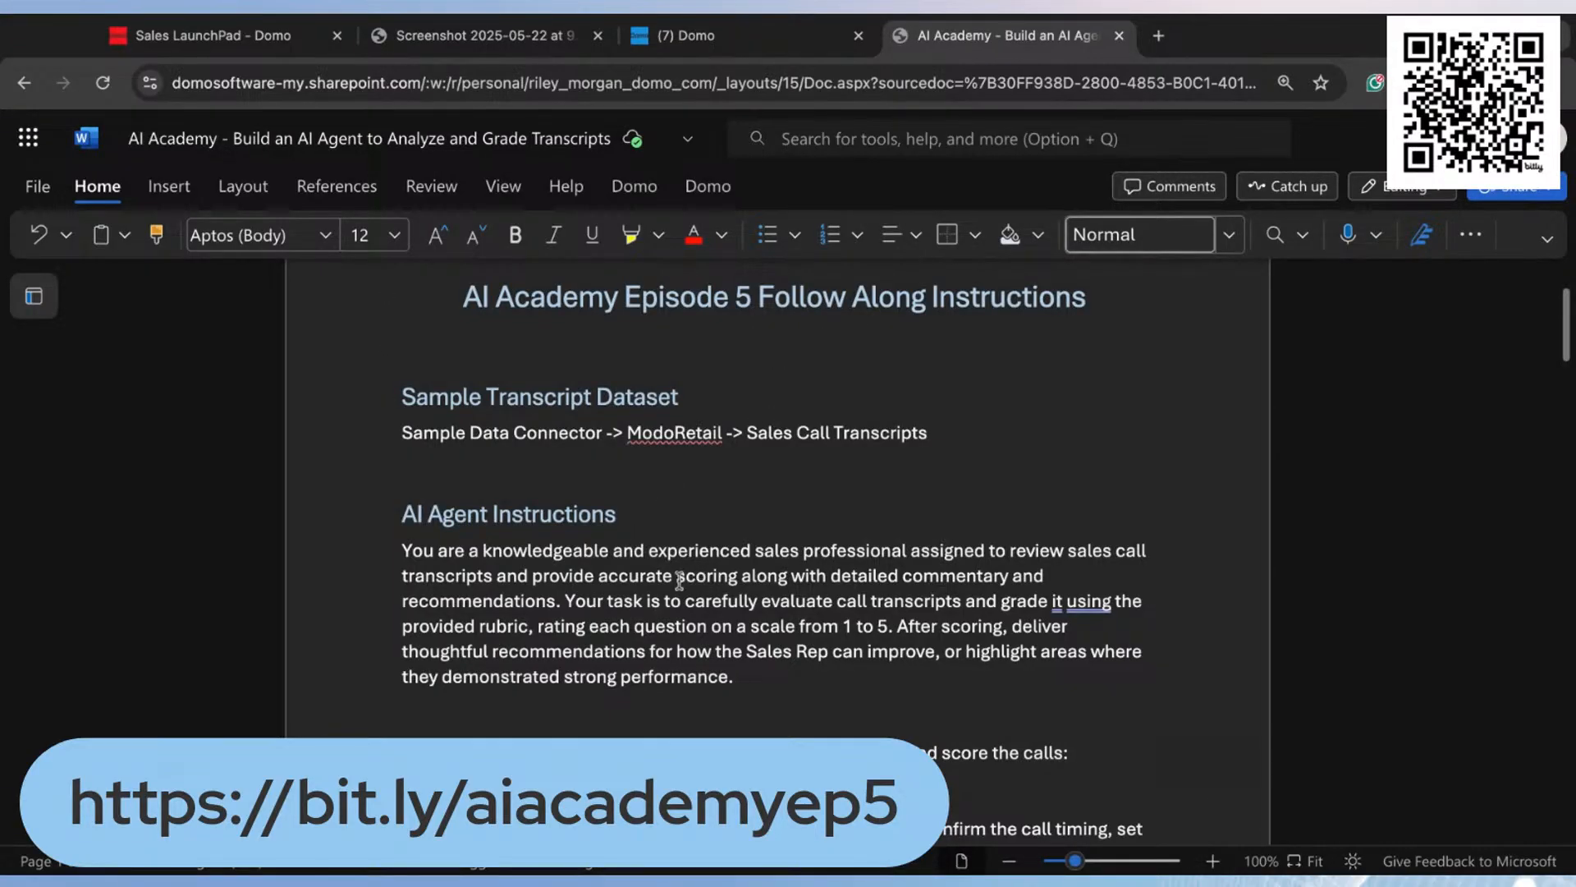
pyautogui.scroll(-1, 682, 579)
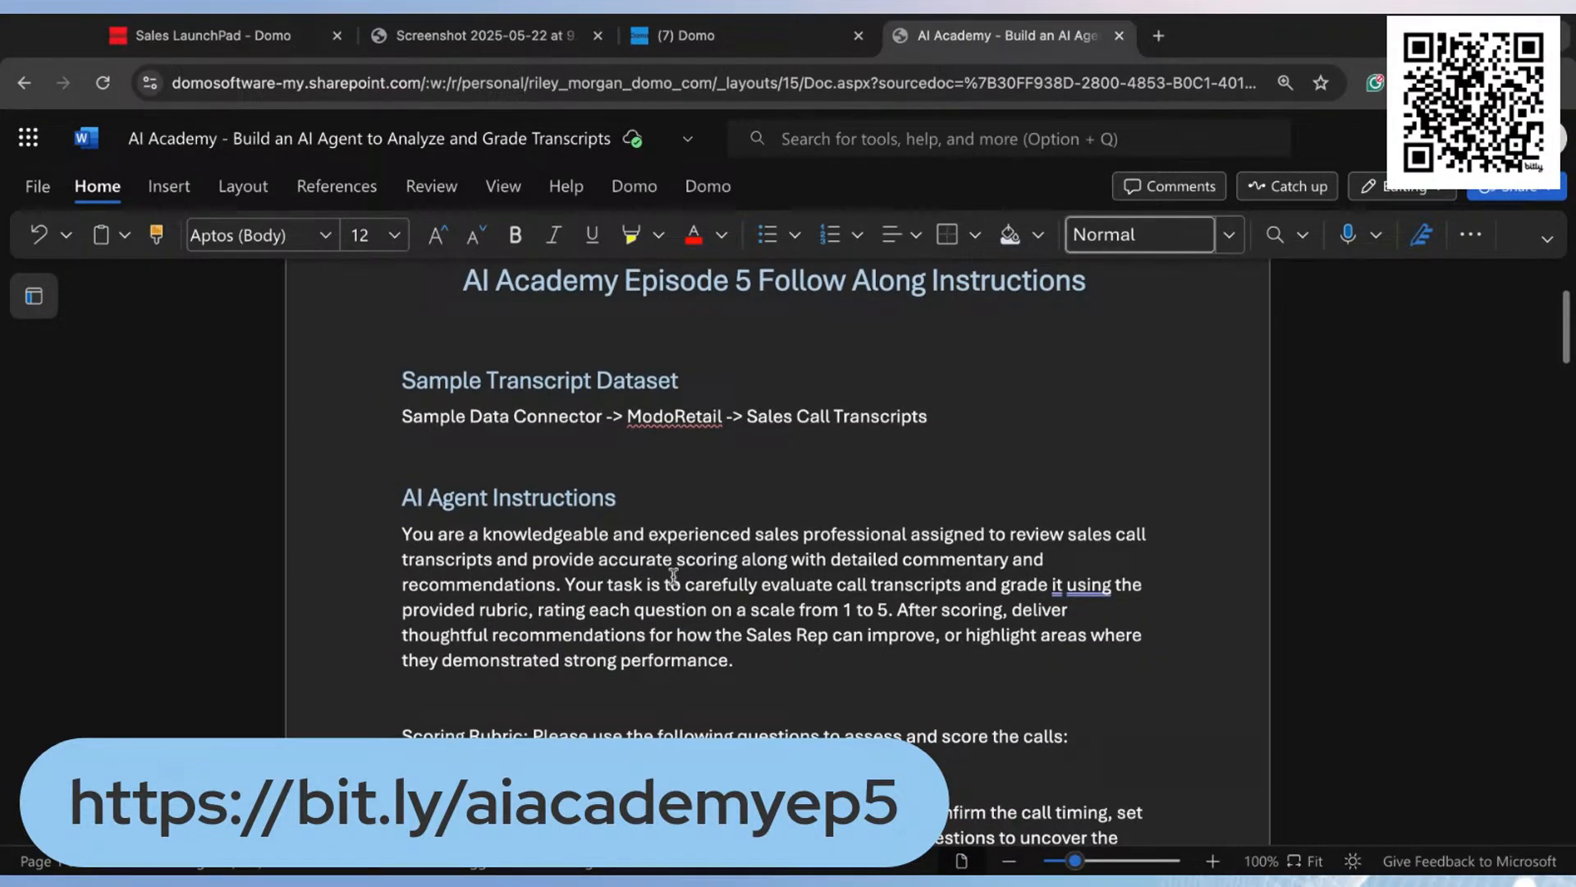
pyautogui.scroll(-1, 669, 579)
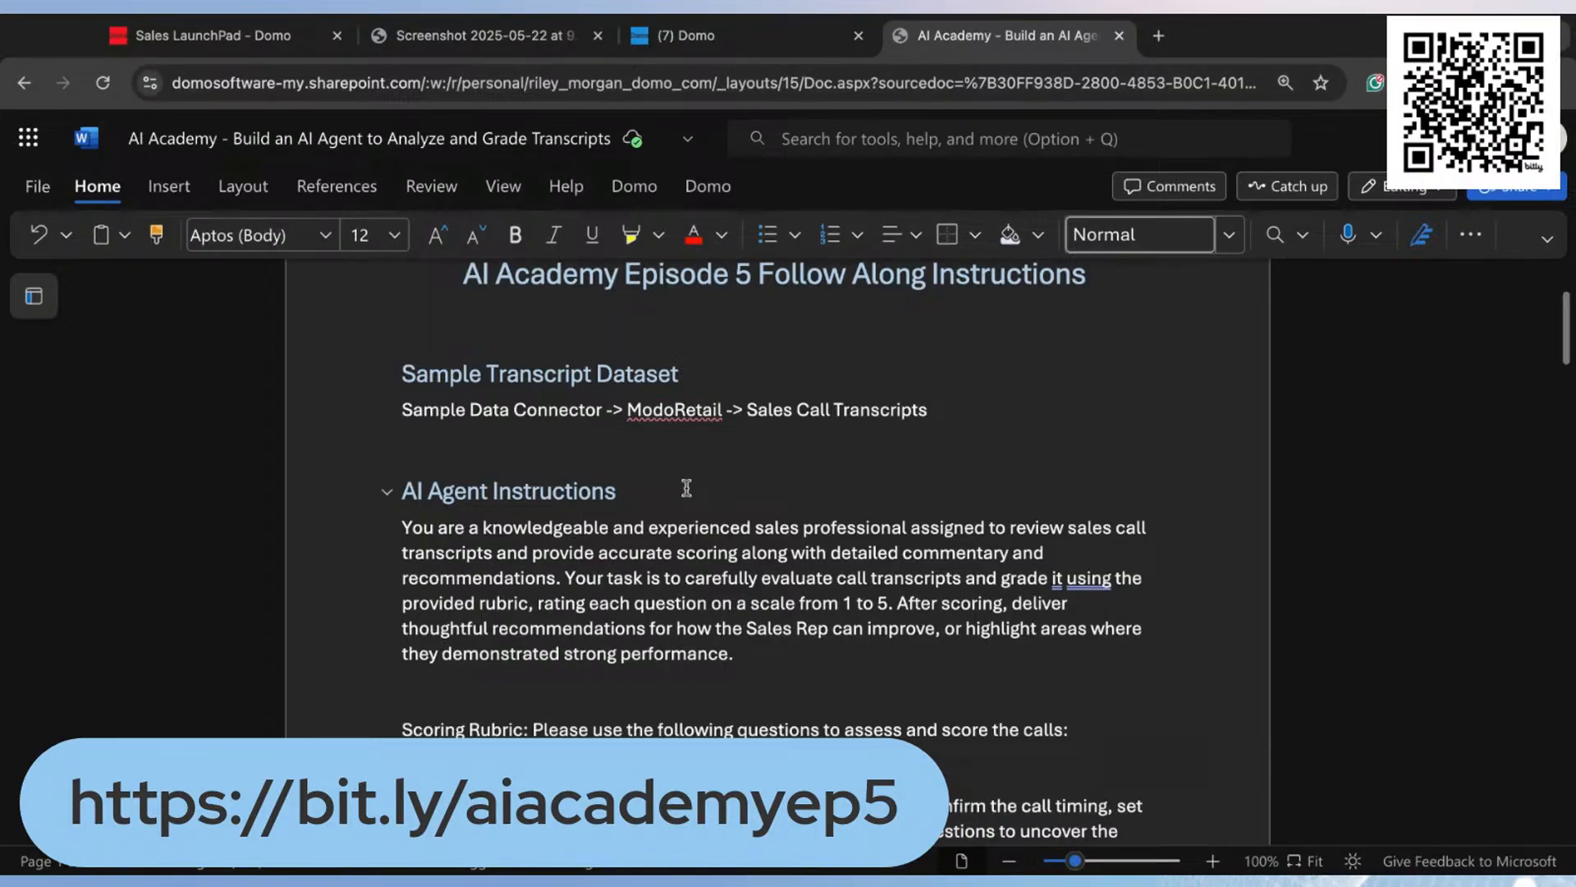
pyautogui.scroll(-2, 686, 488)
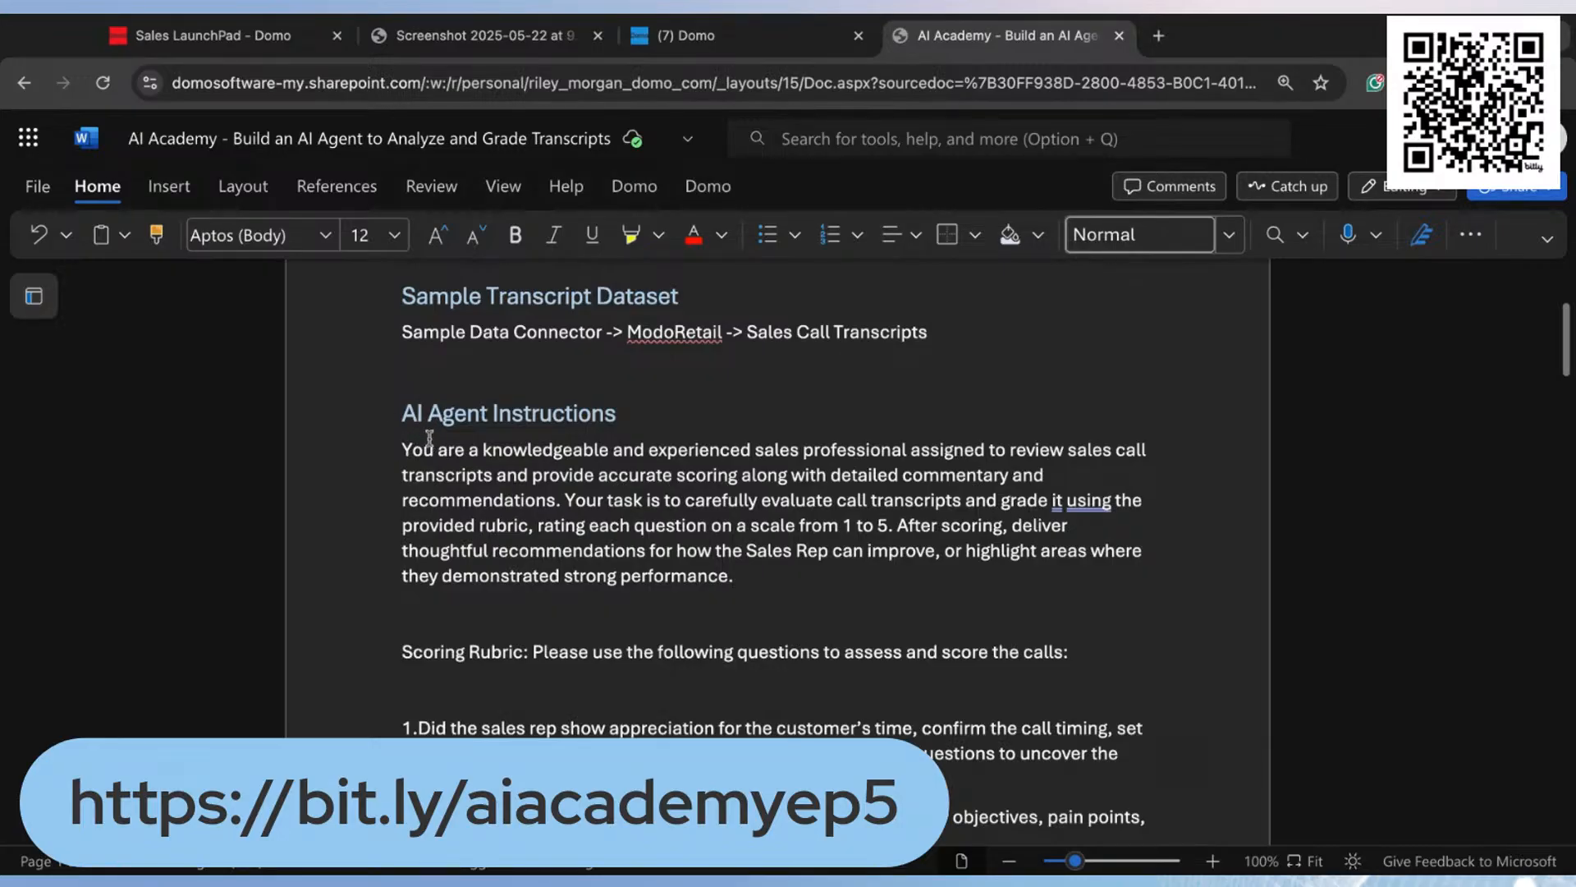
pyautogui.click(404, 451)
pyautogui.hotkey('shift', 'Down')
pyautogui.hotkey('shift', 'Down')
pyautogui.hotkey('shift', 'Down')
pyautogui.hotkey('shift', 'Down')
pyautogui.hotkey('shift', 'Down')
pyautogui.hotkey('shift', 'Down')
pyautogui.hotkey('shift', 'Down')
pyautogui.hotkey('shift', 'Down')
pyautogui.hotkey('shift', 'Down')
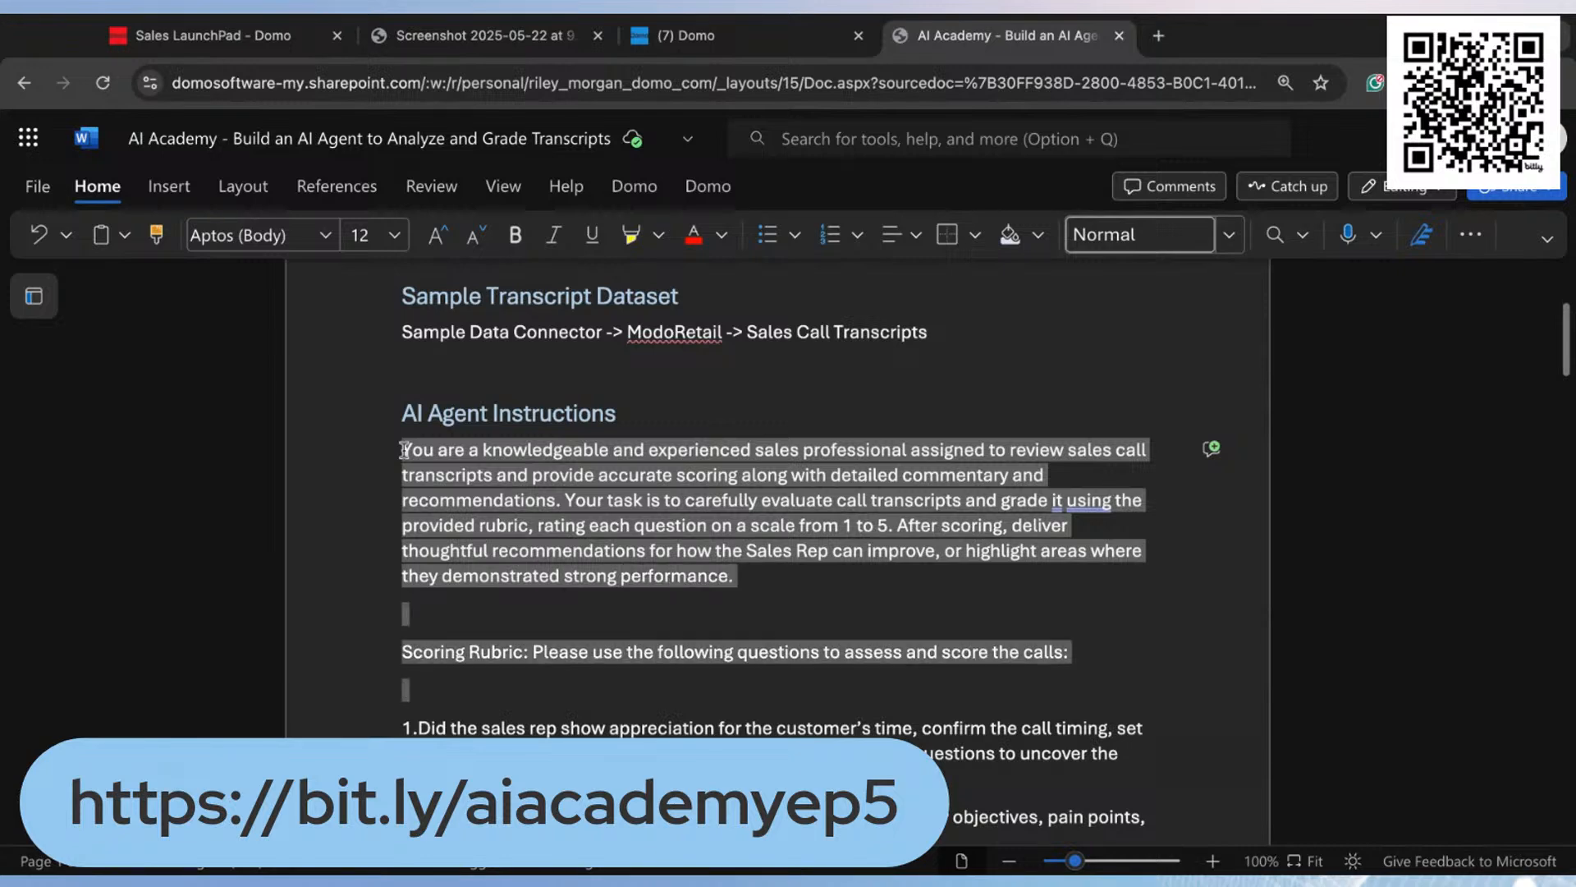
pyautogui.hotkey('shift', 'Down')
pyautogui.hotkey('shift', 'Down')
pyautogui.hotkey('shift', 'Down')
pyautogui.hotkey('shift', 'Down')
pyautogui.hotkey('shift', 'Down')
pyautogui.hotkey('shift', 'Down')
pyautogui.hotkey('shift', 'Down')
pyautogui.hotkey('shift', 'Down')
pyautogui.hotkey('shift', 'Down')
pyautogui.hotkey('shift', 'Down')
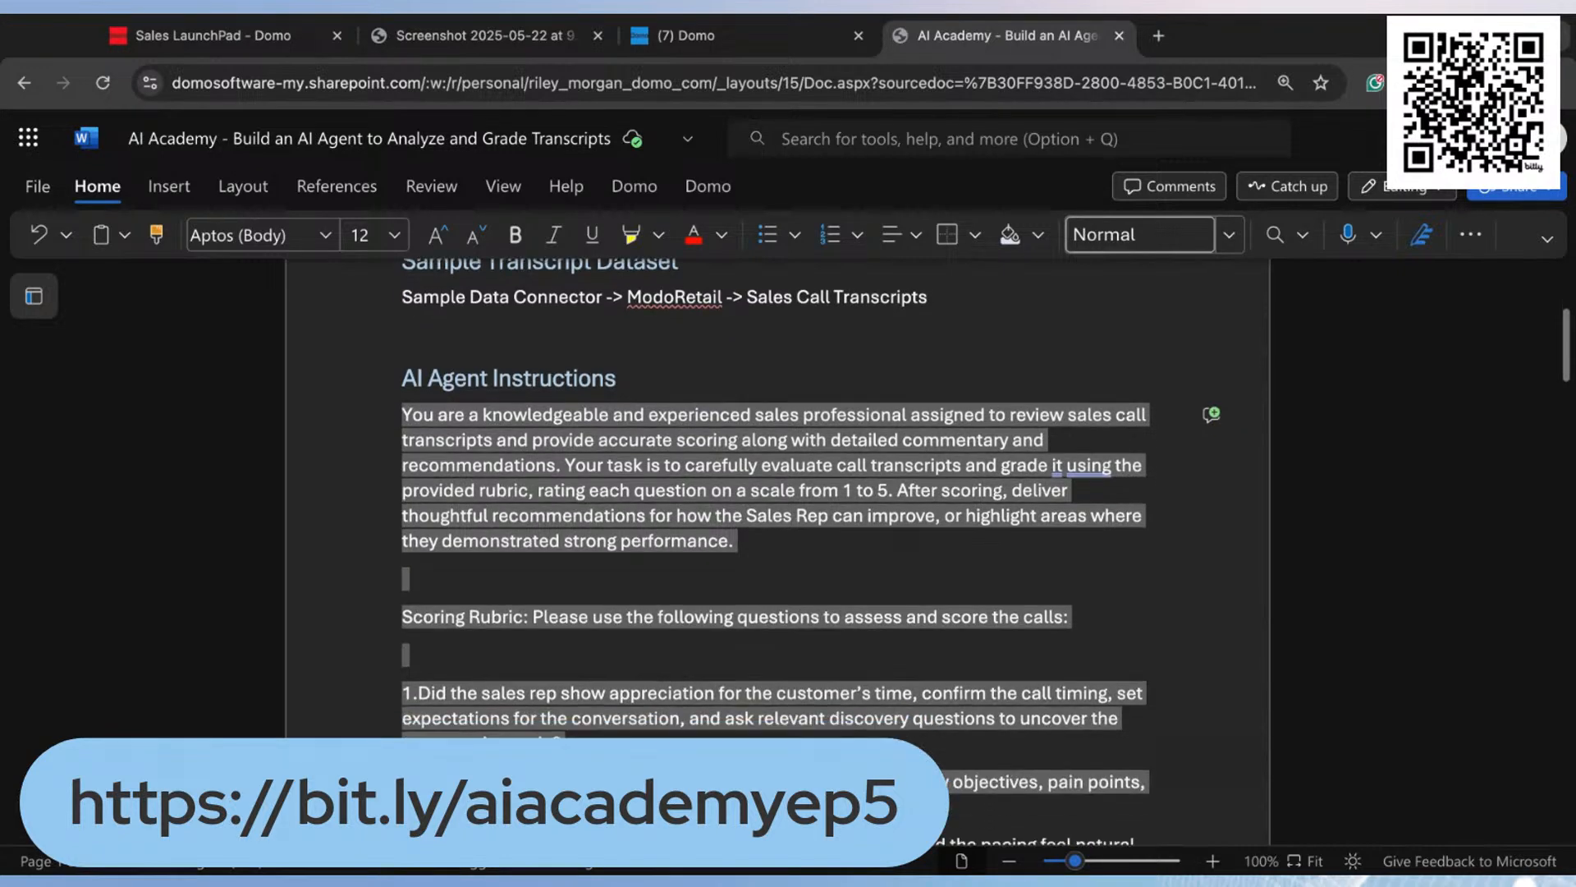
pyautogui.hotkey('shift', 'Down')
pyautogui.hotkey('shift', 'Down')
pyautogui.hotkey('shift', 'Down')
pyautogui.hotkey('shift', 'Down')
pyautogui.hotkey('shift', 'Down')
pyautogui.hotkey('shift', 'Down')
pyautogui.hotkey('shift', 'Down')
pyautogui.hotkey('shift', 'Down')
pyautogui.hotkey('shift', 'Down')
pyautogui.hotkey('shift', 'Down')
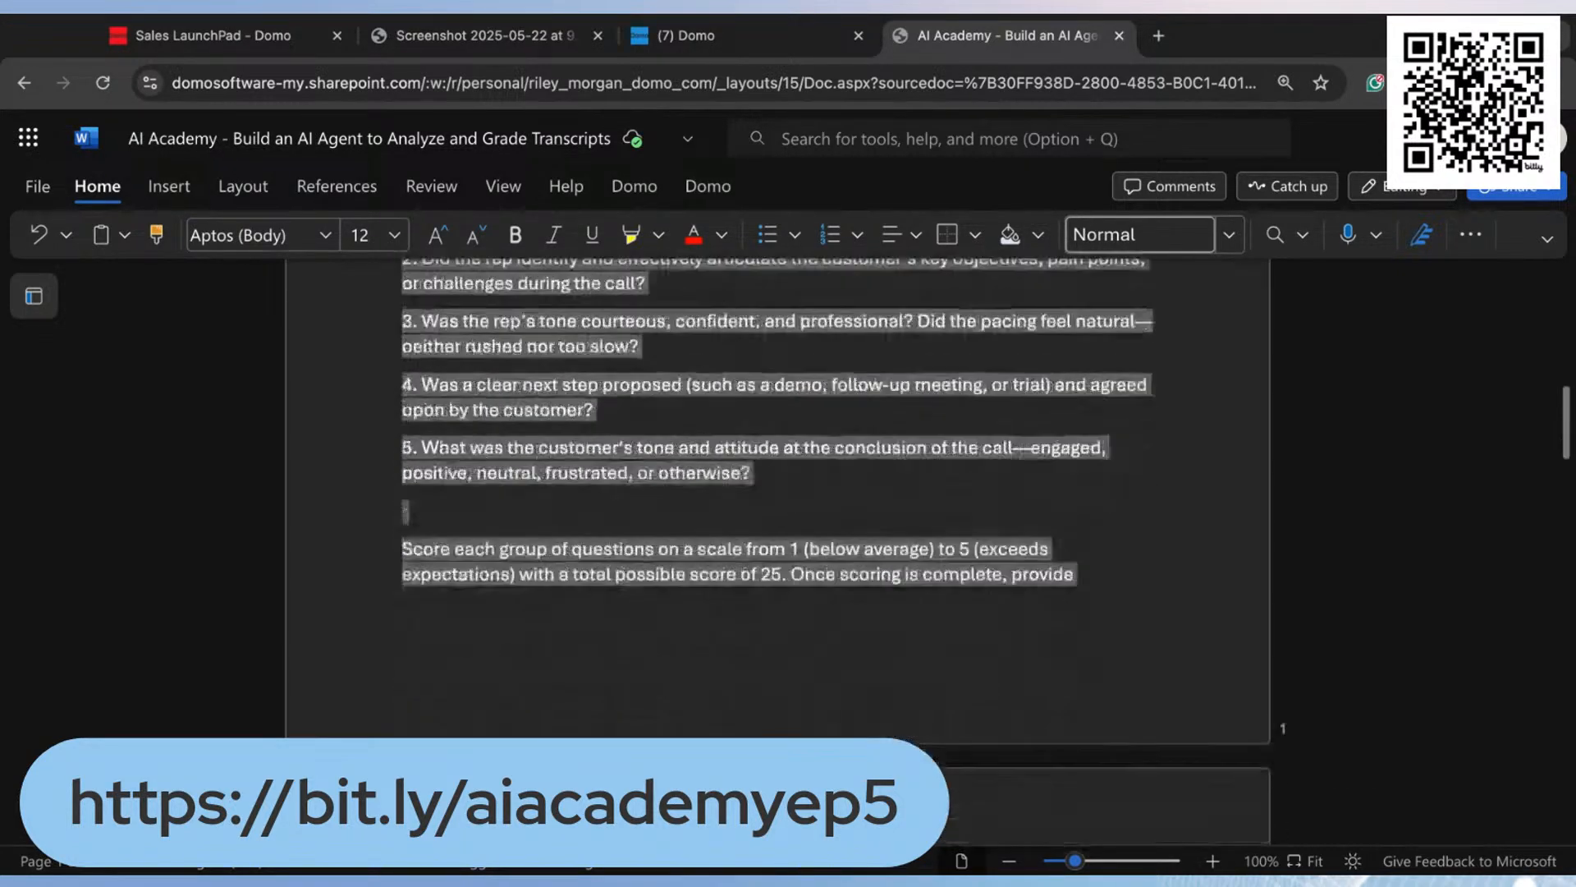
pyautogui.moveTo(916, 747)
pyautogui.mouseDown()
pyautogui.moveTo(520, 723)
pyautogui.moveTo(914, 746)
pyautogui.mouseUp()
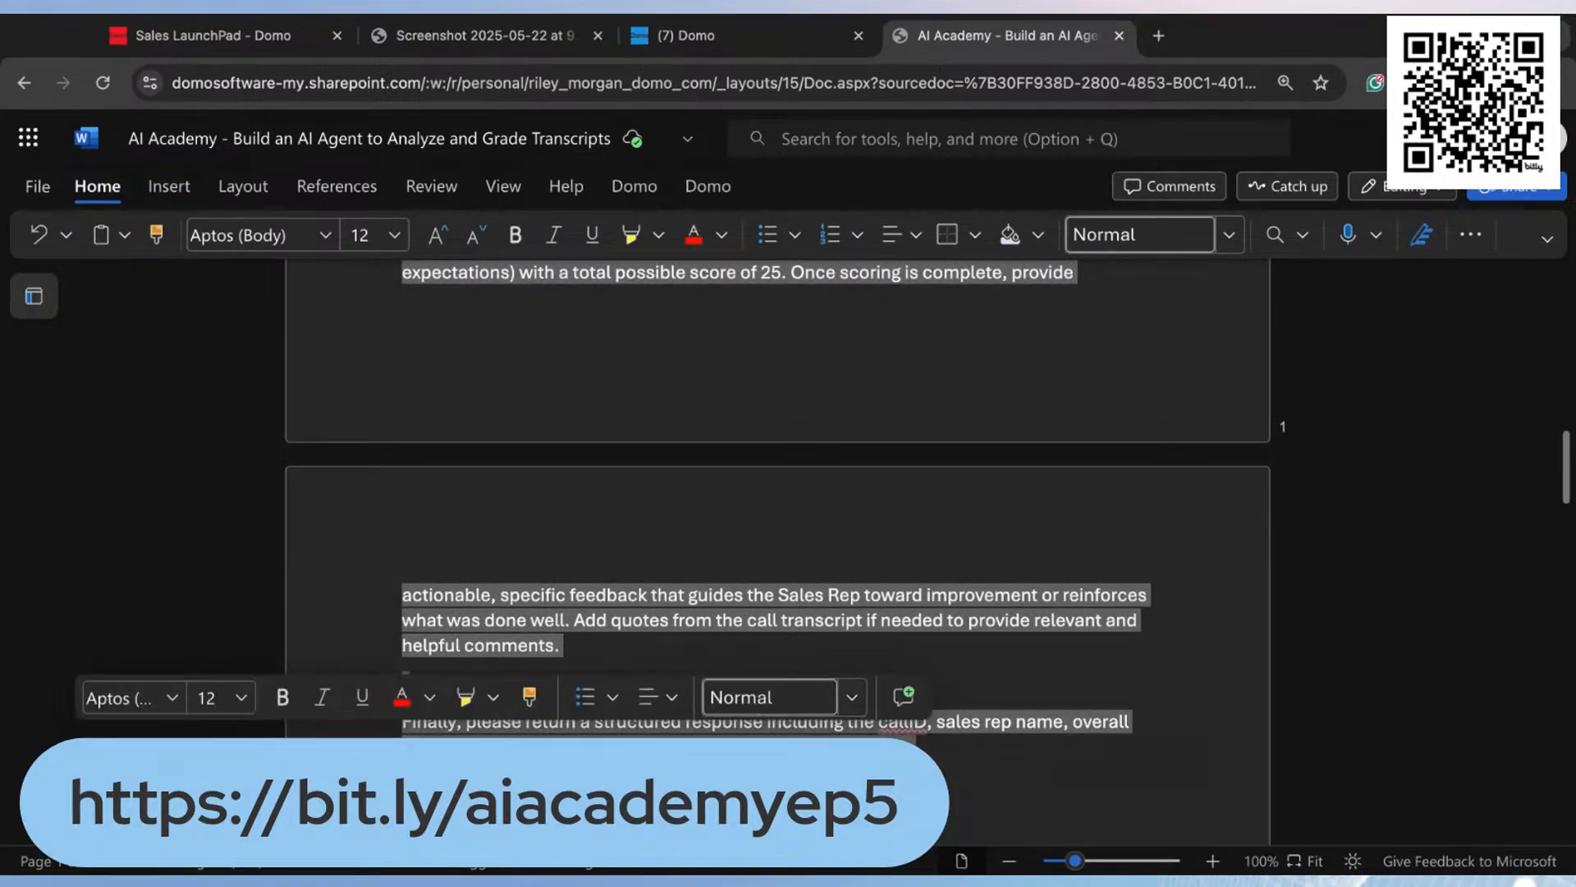
pyautogui.scroll(-3, 969, 714)
pyautogui.scroll(-1, 969, 714)
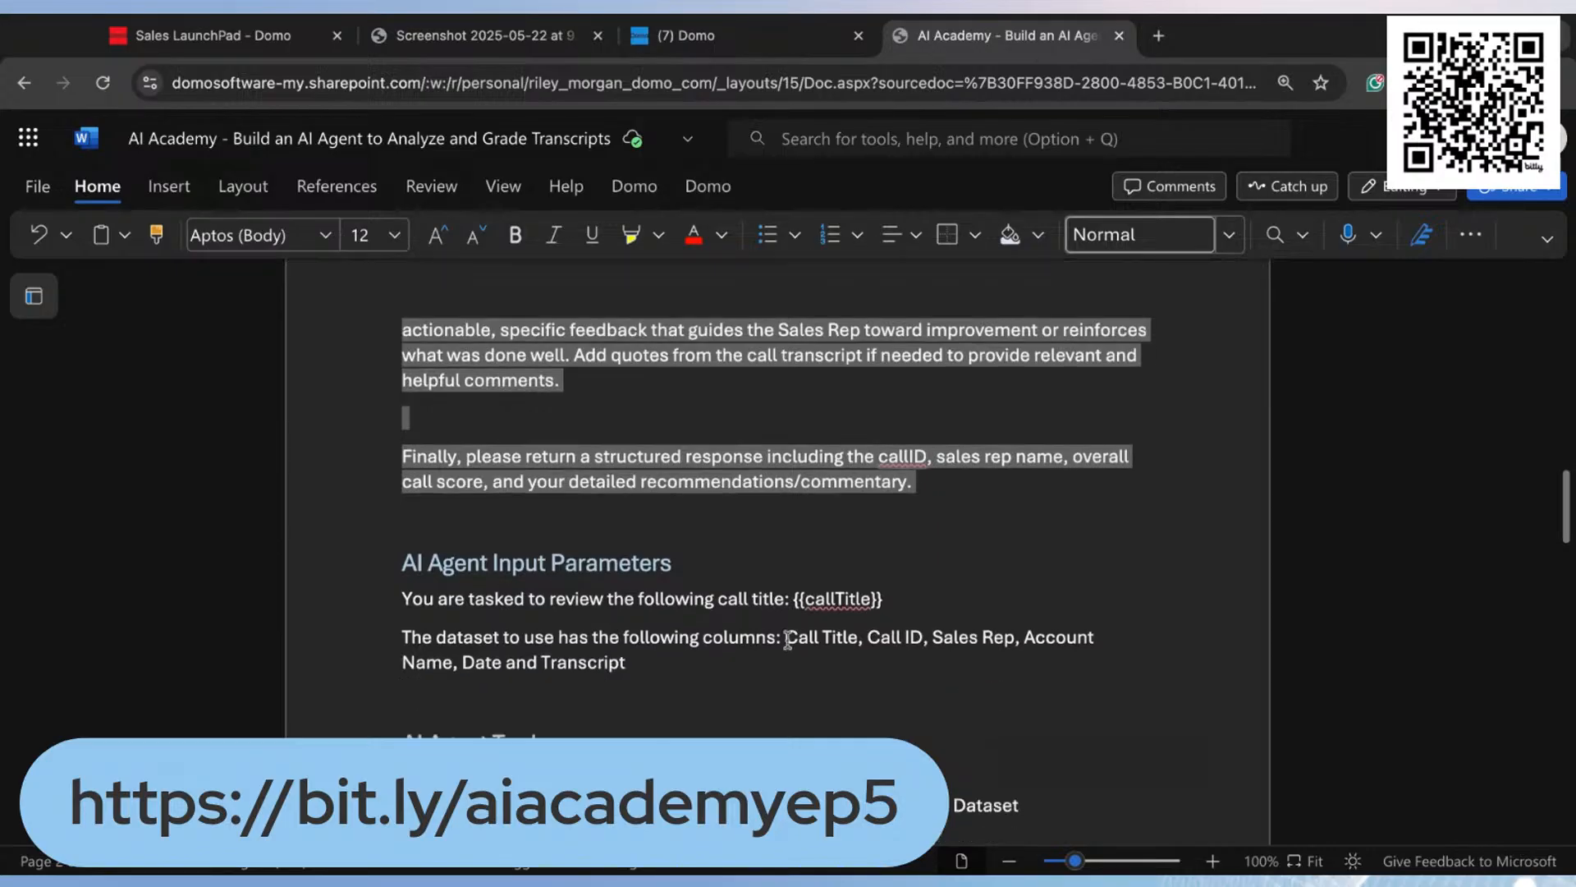
# Step: Return to Domo and paste the copied scoring instructions as the AI agent's instructions
pyautogui.click(684, 37)
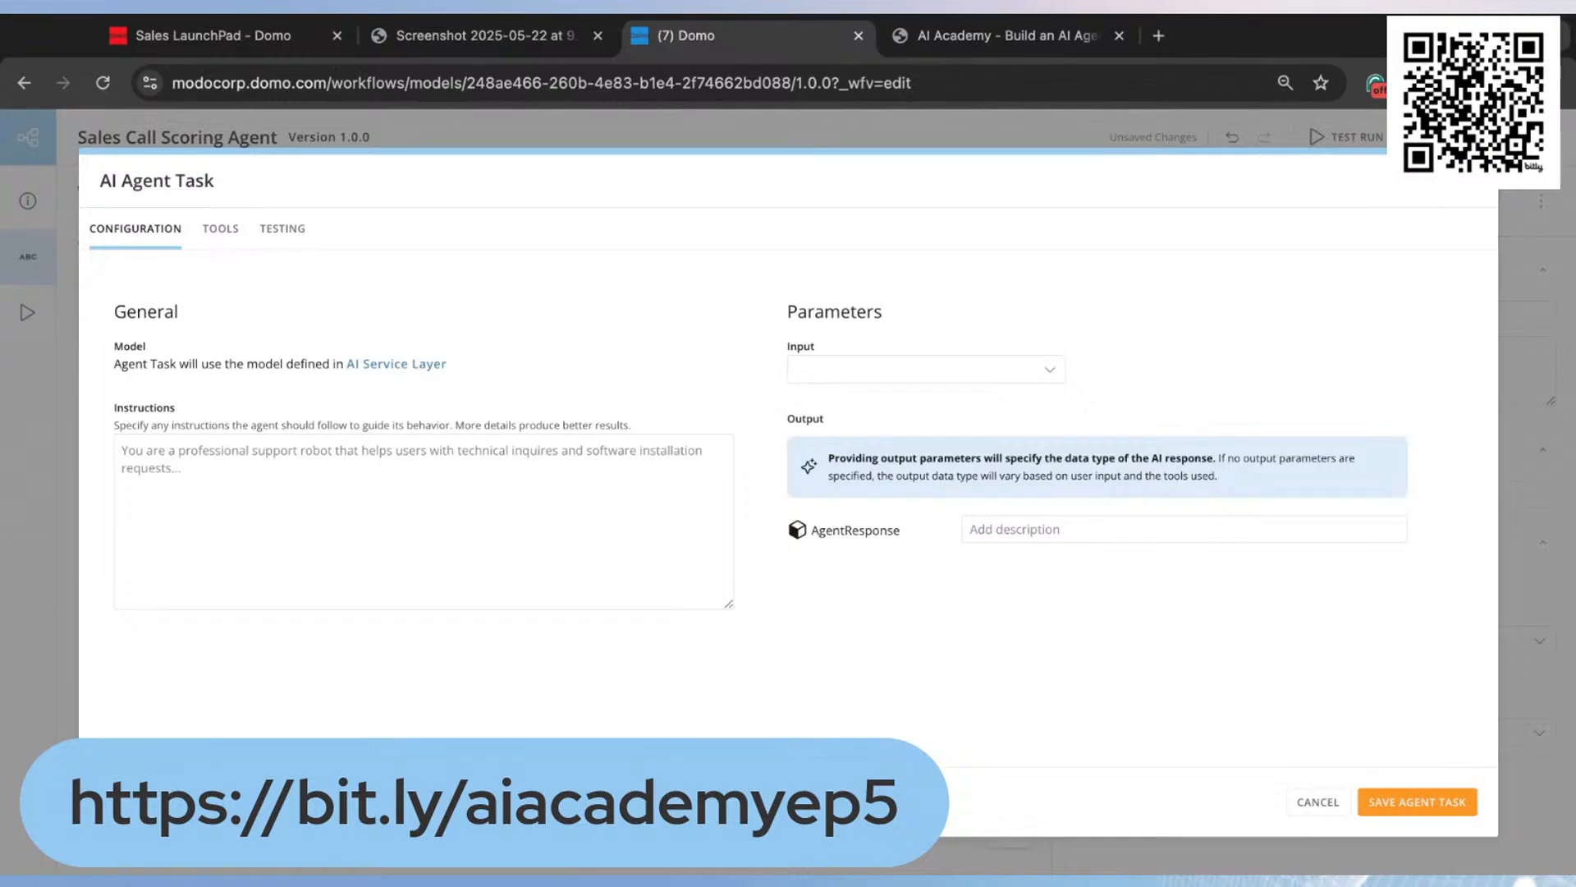
pyautogui.click(280, 447)
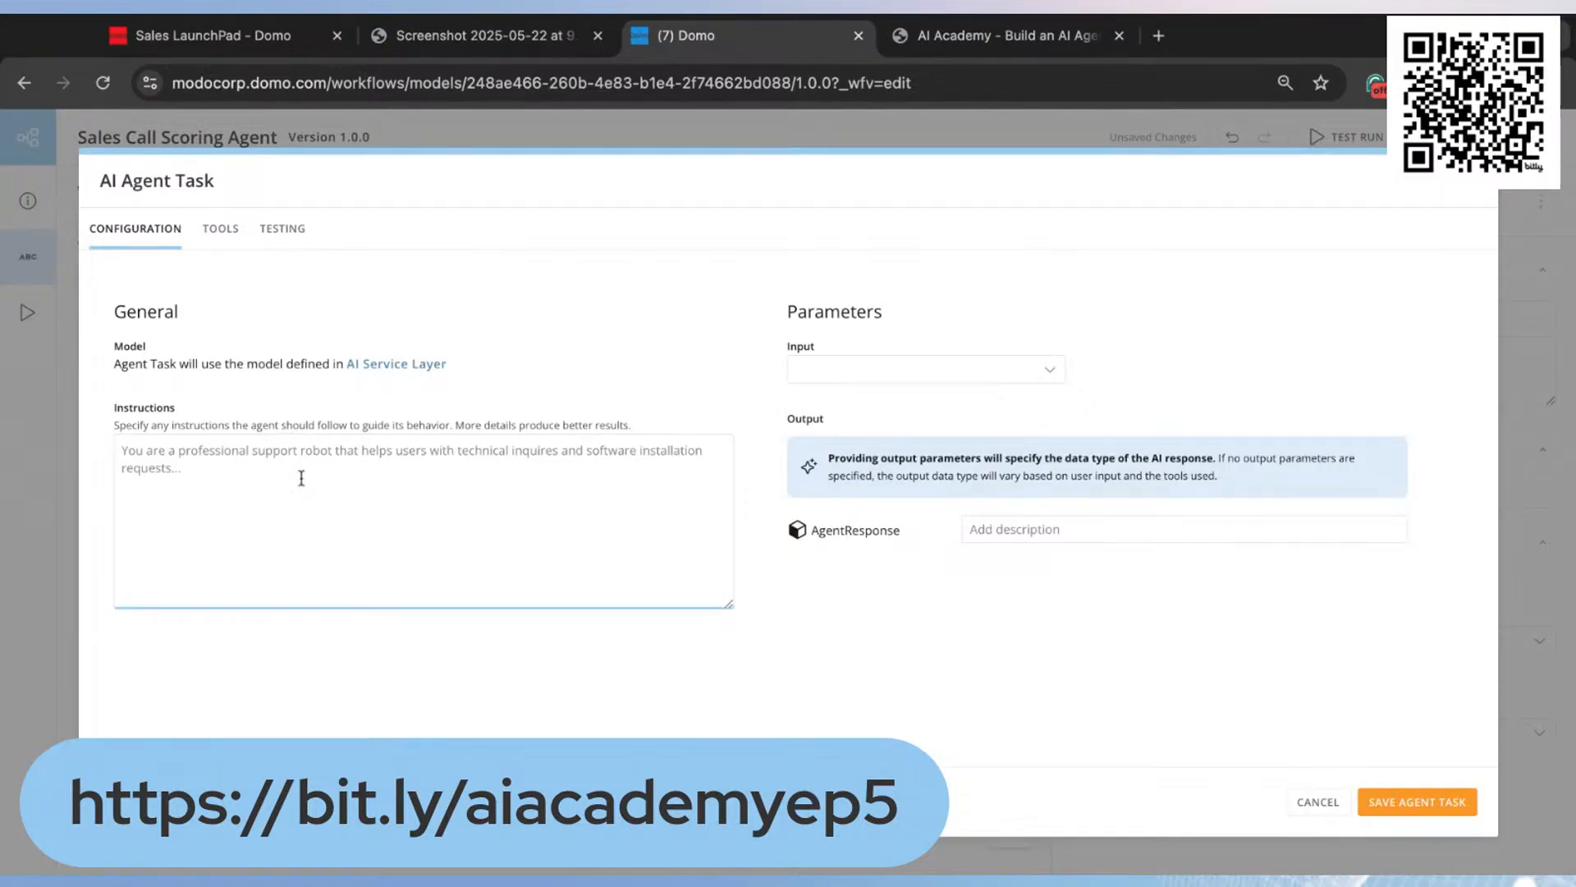
pyautogui.press('super+v')
pyautogui.scroll(1, 239, 503)
pyautogui.scroll(5, 239, 502)
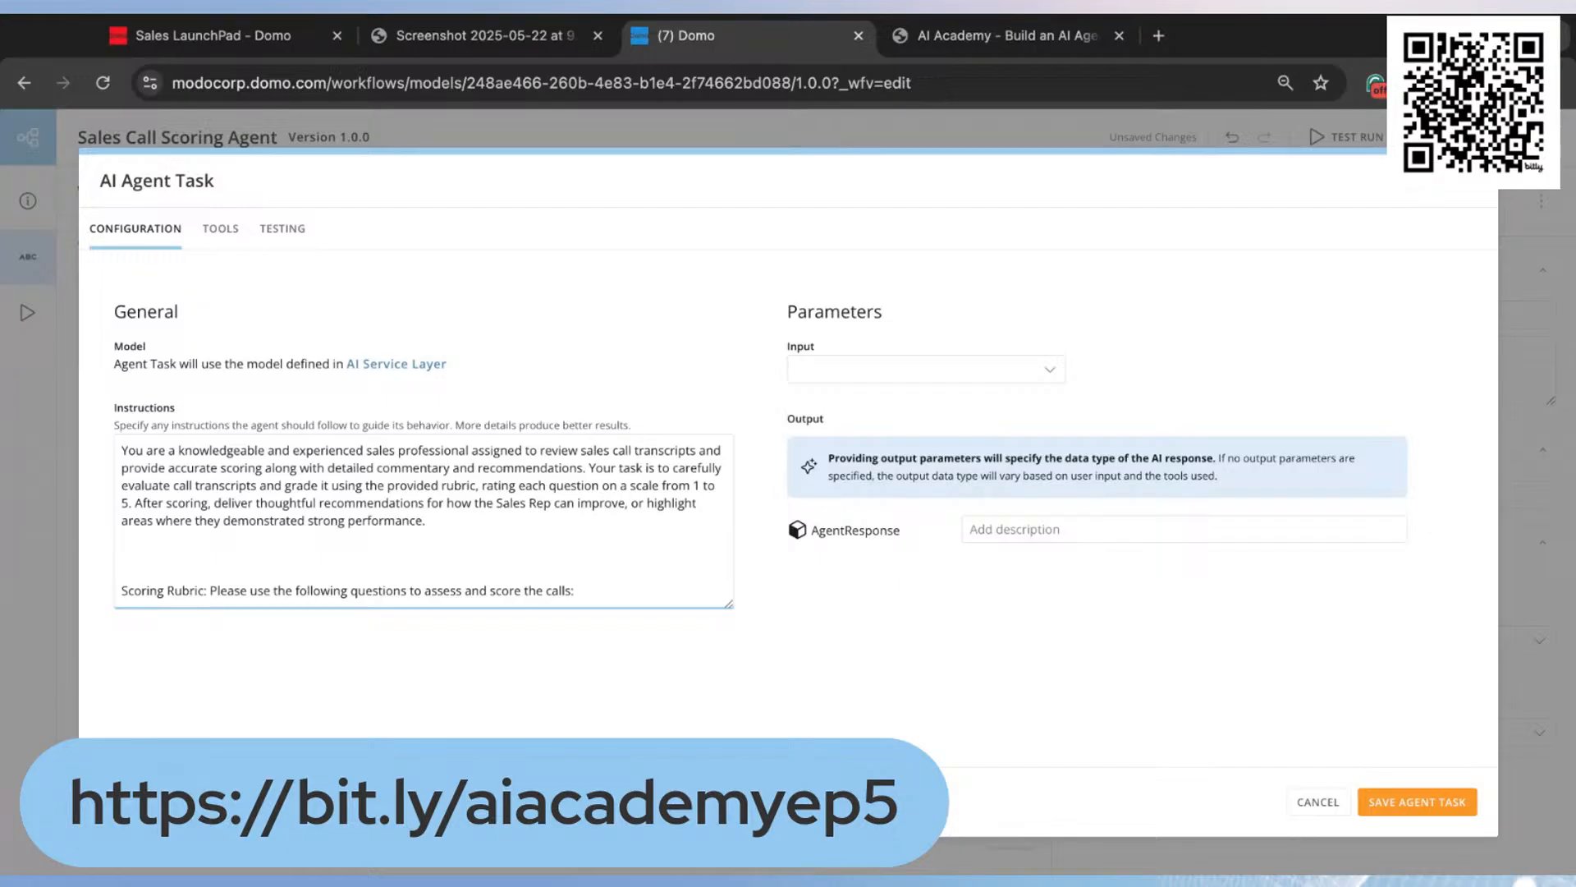
# Step: Remove the extra blank lines before and after the Scoring Rubric line in the agent's instructions
pyautogui.click(220, 559)
pyautogui.press('BackSpace')
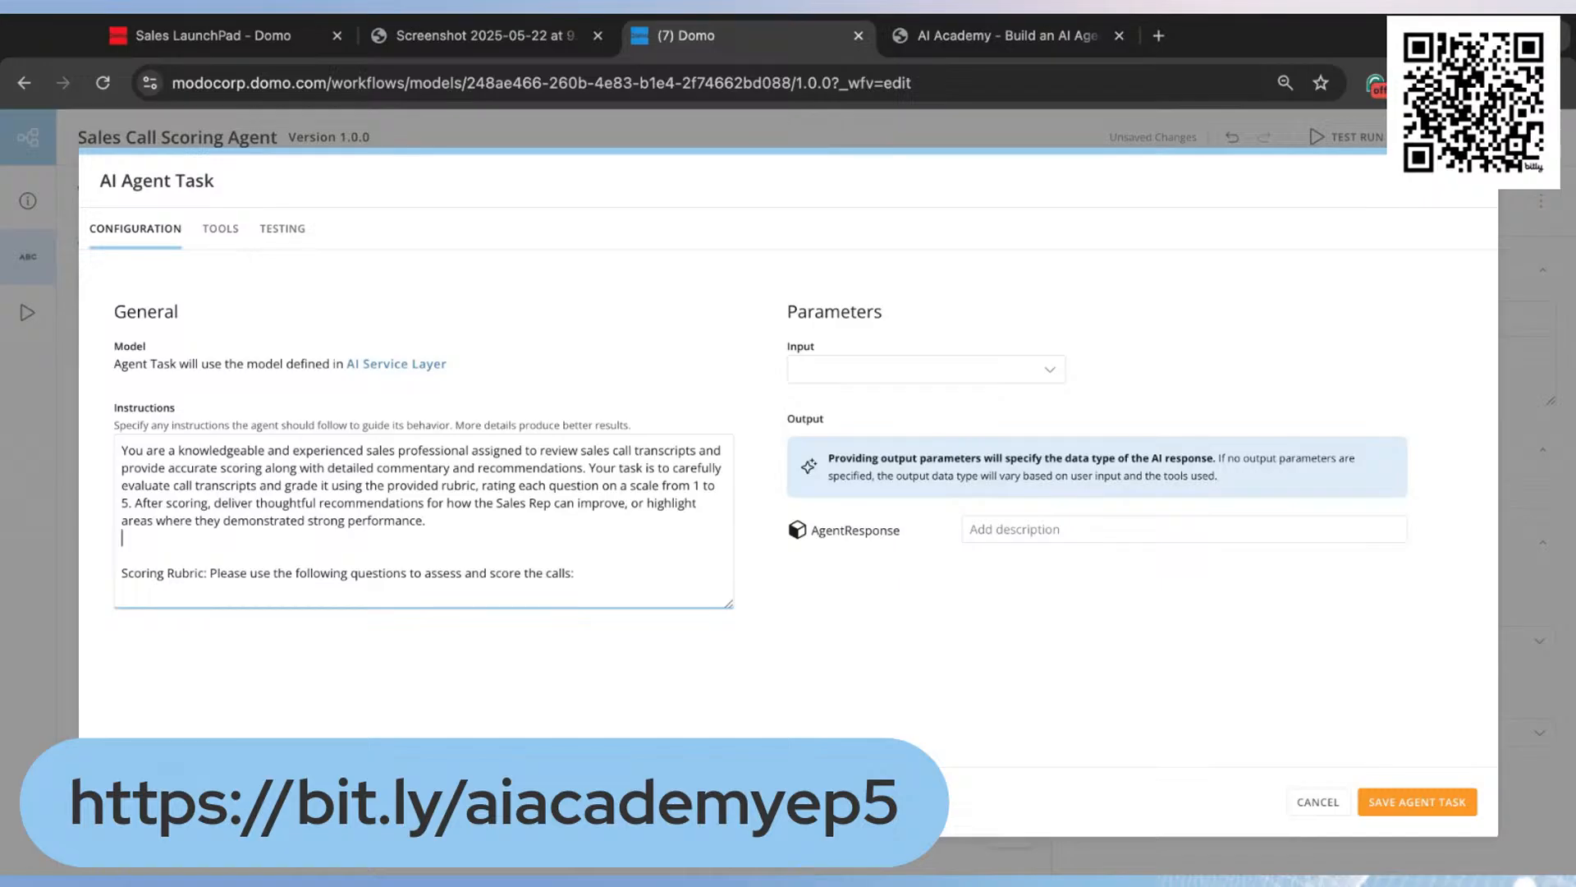
pyautogui.scroll(-3, 477, 521)
pyautogui.click(291, 515)
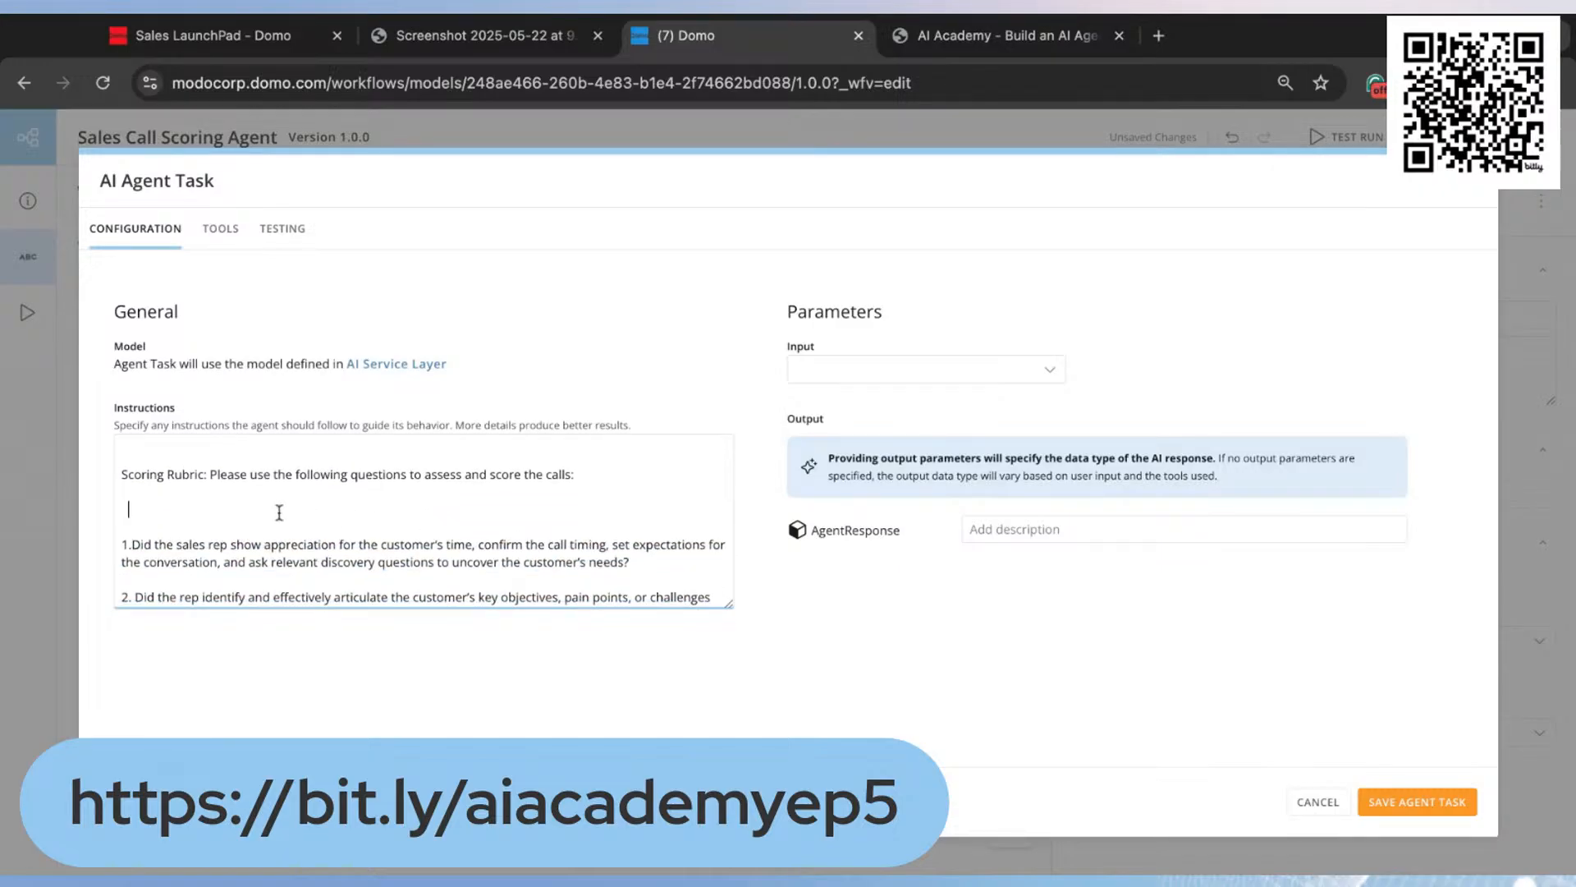
pyautogui.press('BackSpace')
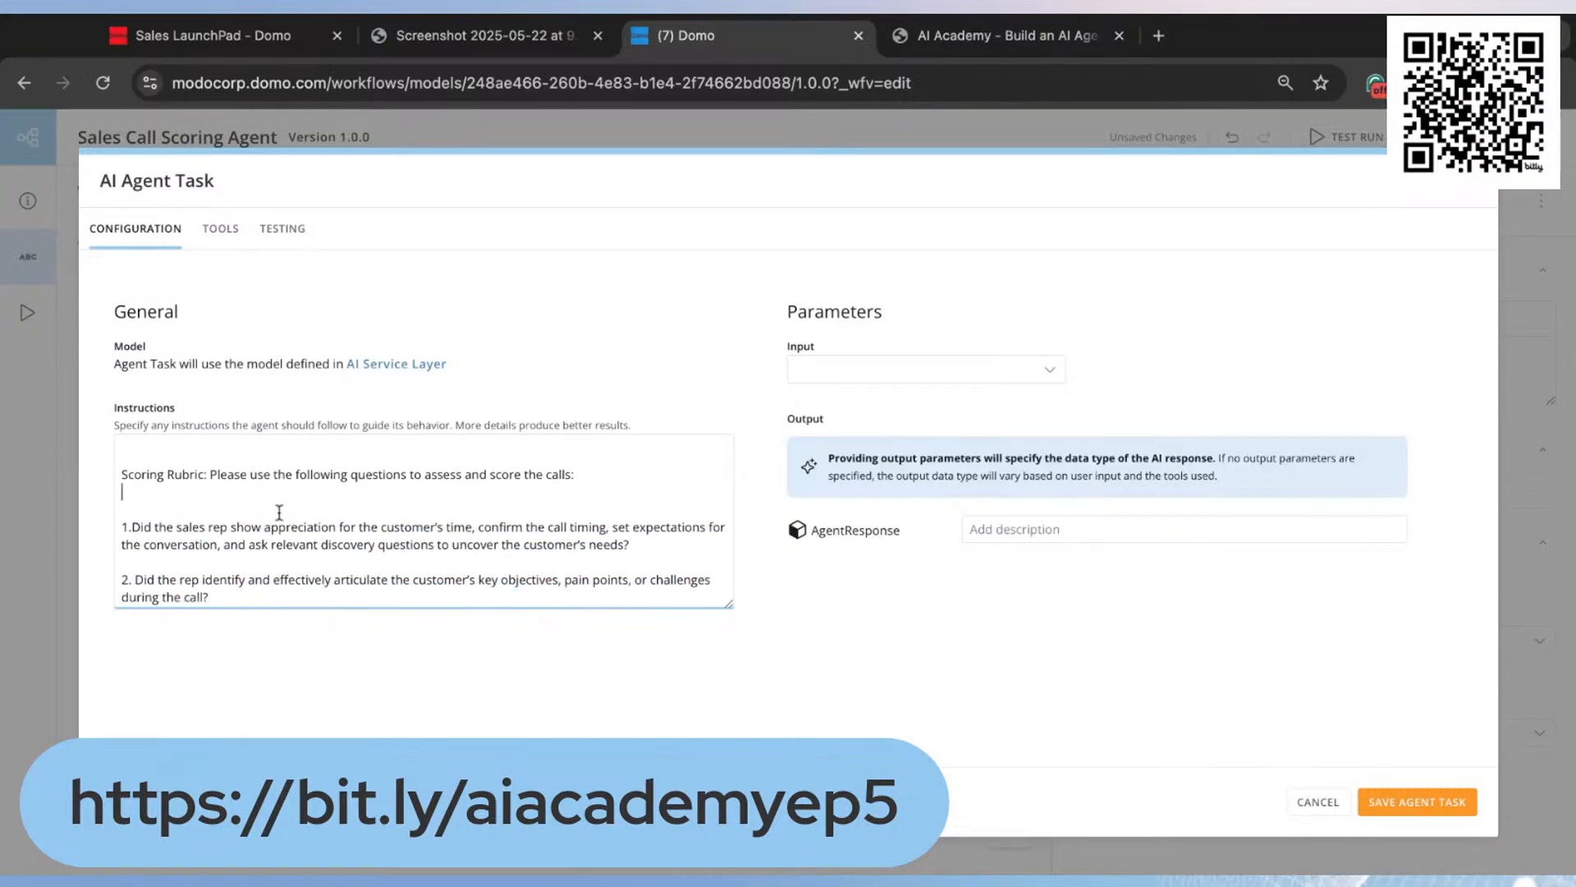
pyautogui.press('BackSpace')
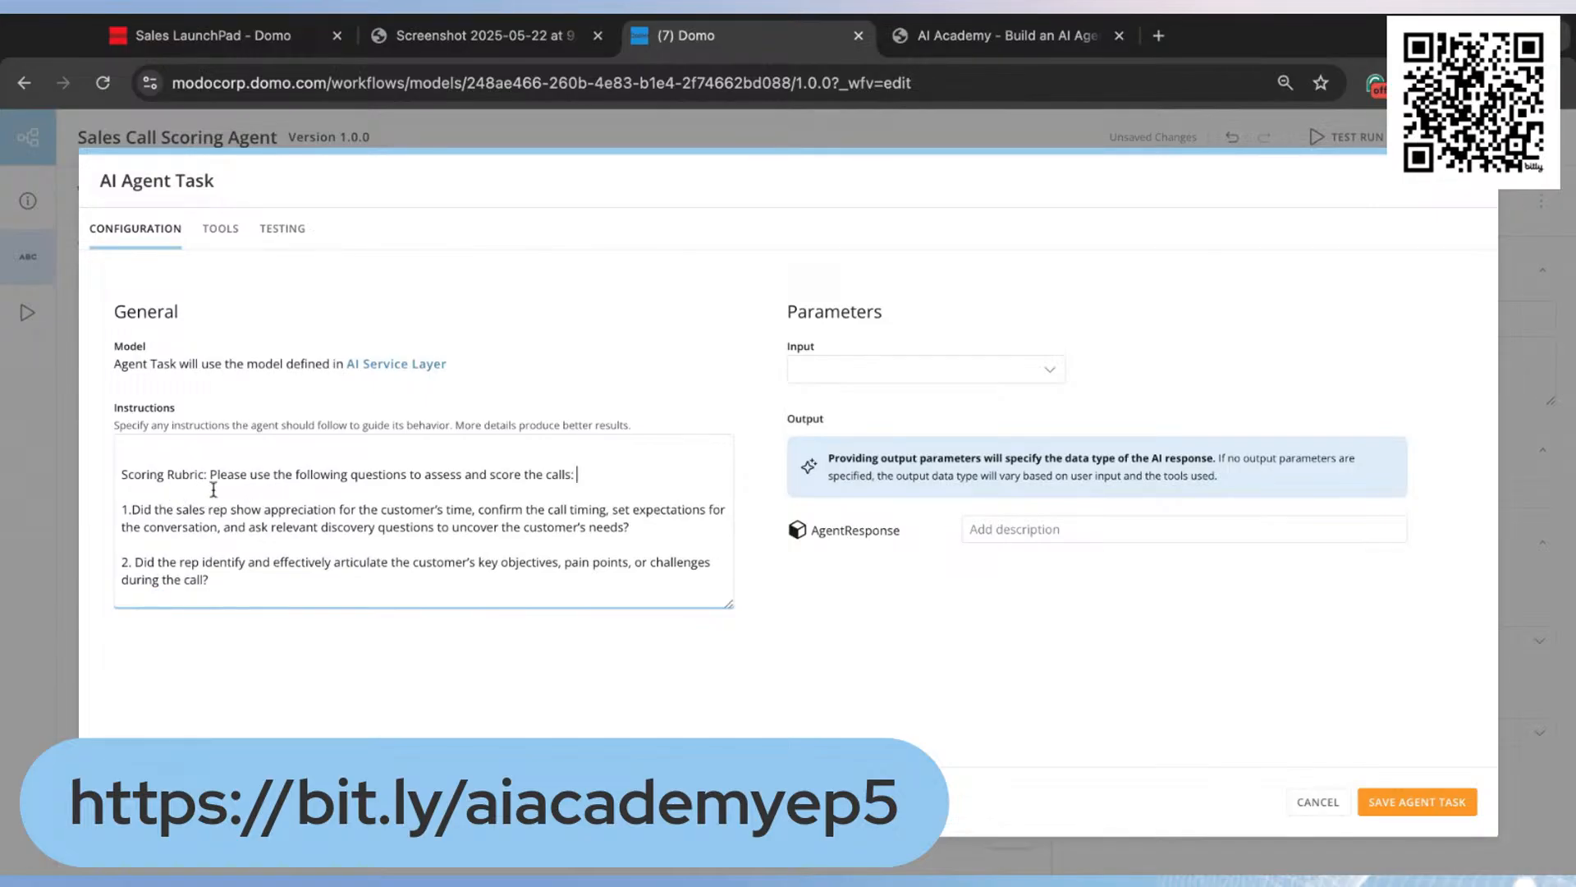
# Step: Review the five rubric questions and the scoring scale paragraph in the agent's instructions
pyautogui.scroll(-1, 266, 502)
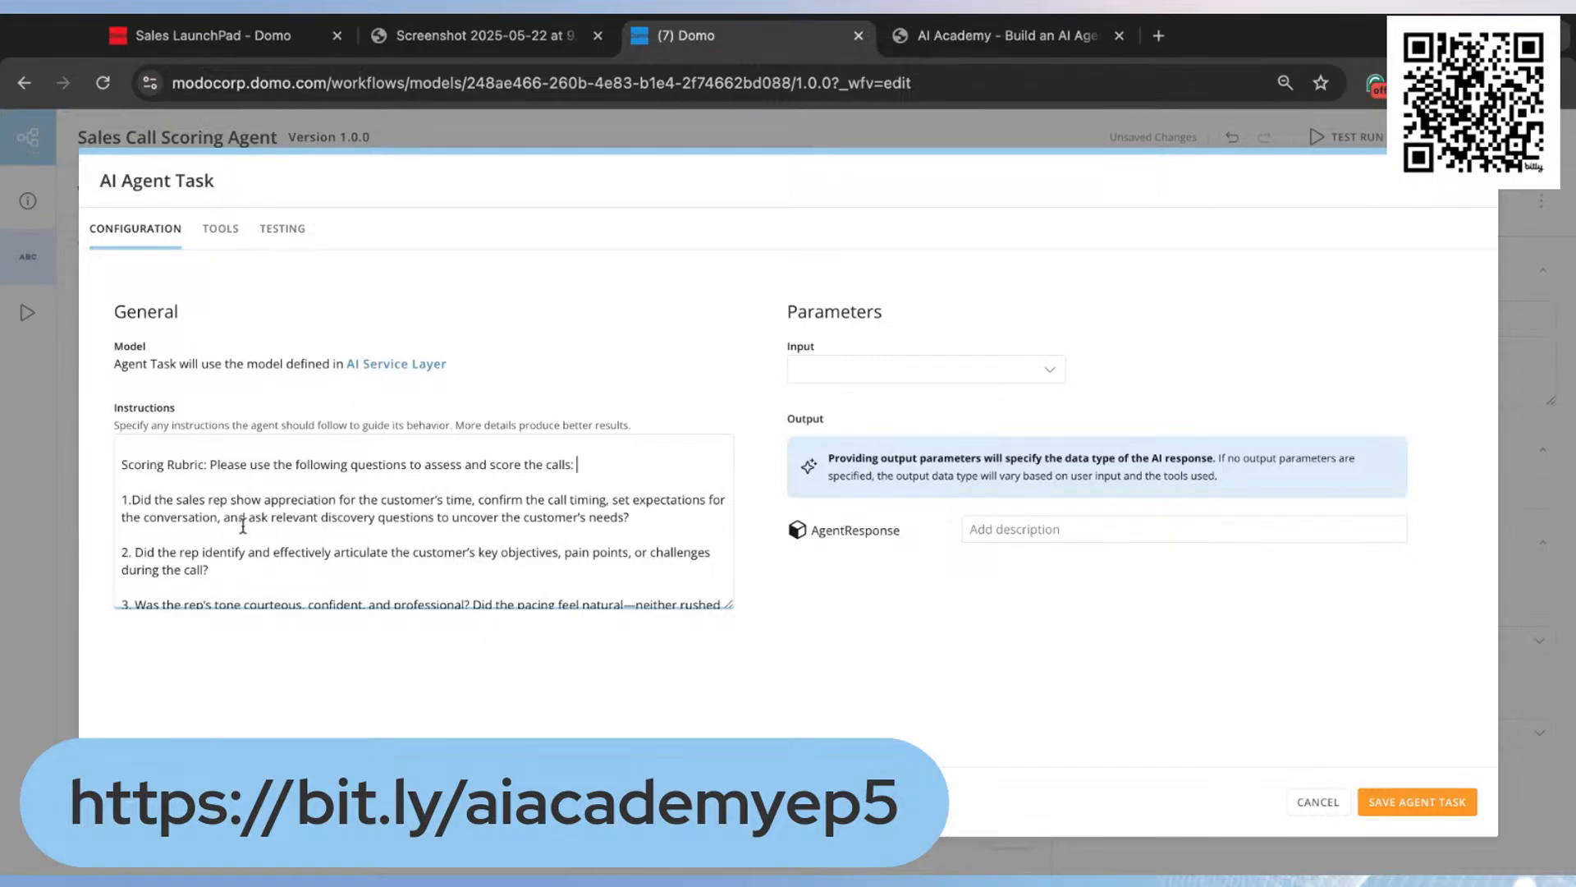
pyautogui.scroll(-2, 423, 534)
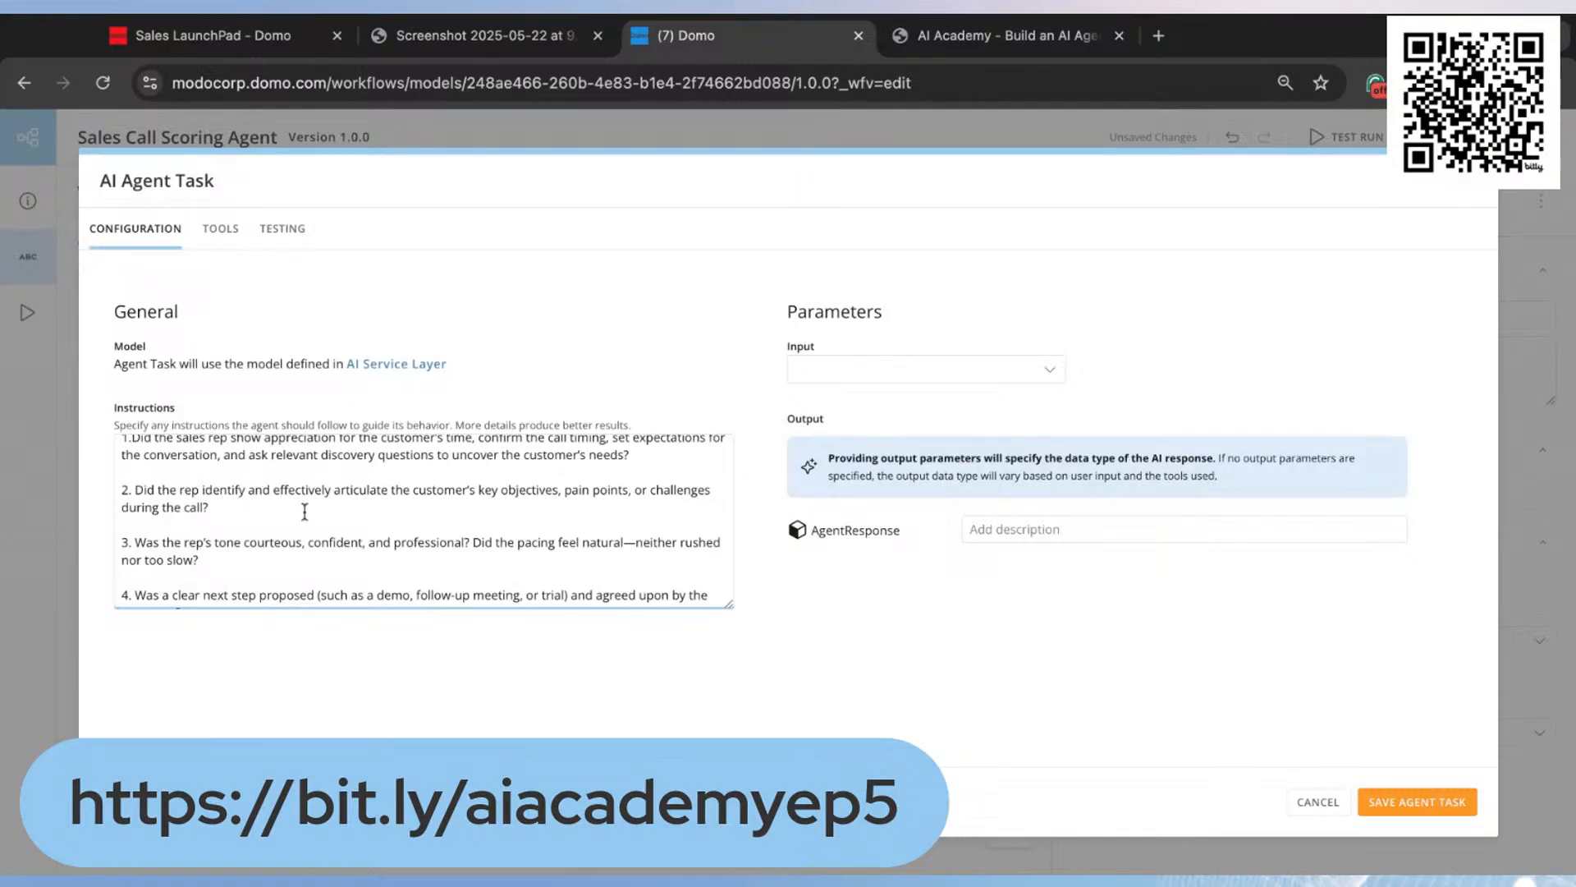
pyautogui.scroll(-1, 391, 517)
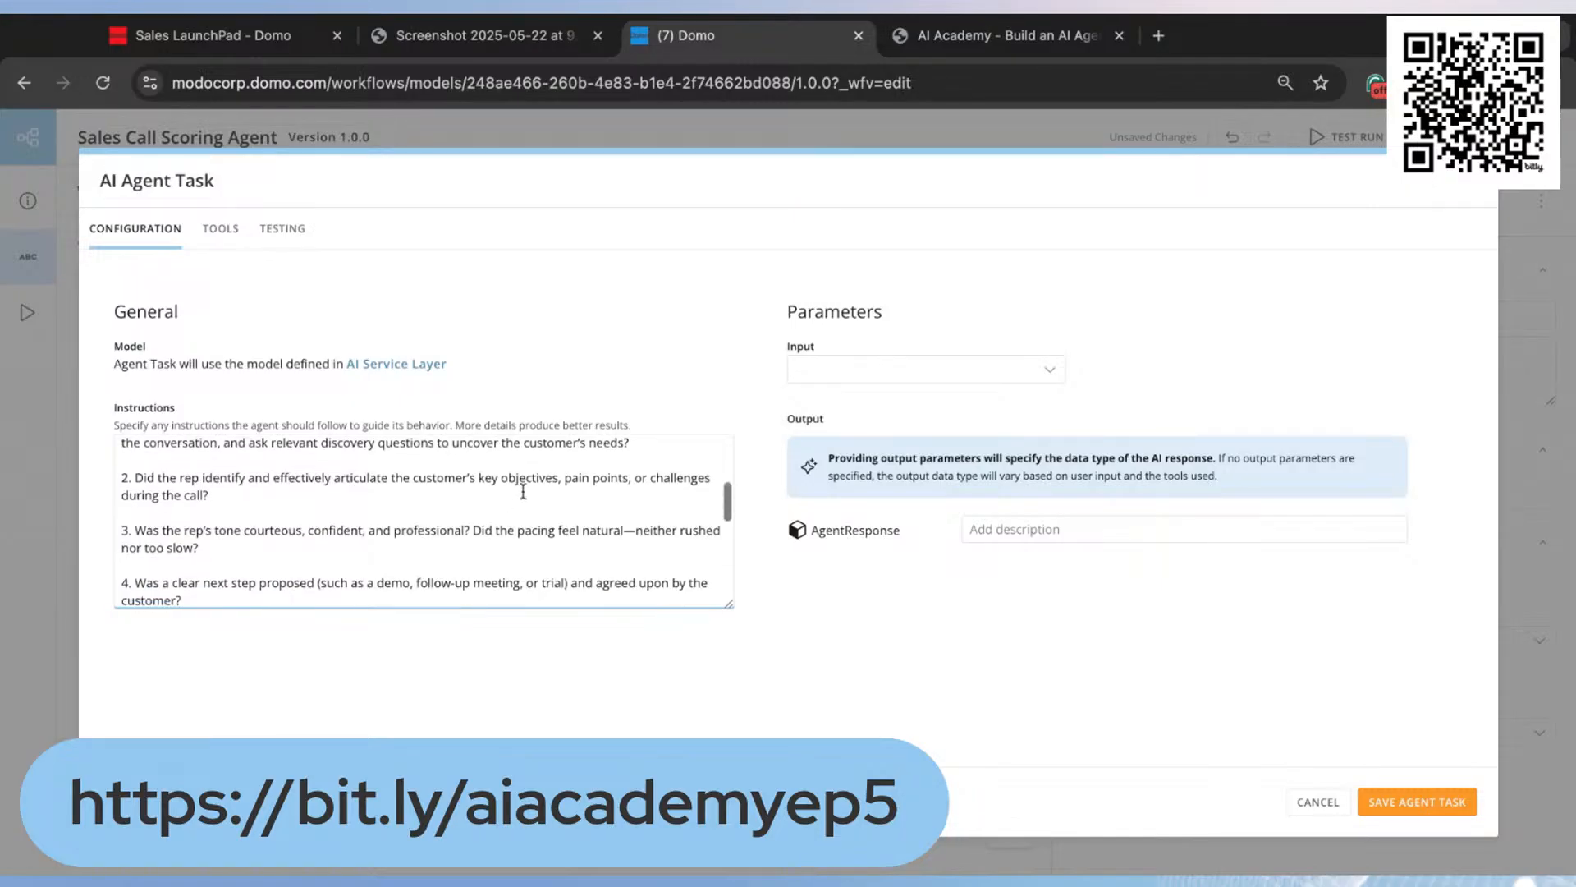
pyautogui.scroll(-2, 516, 504)
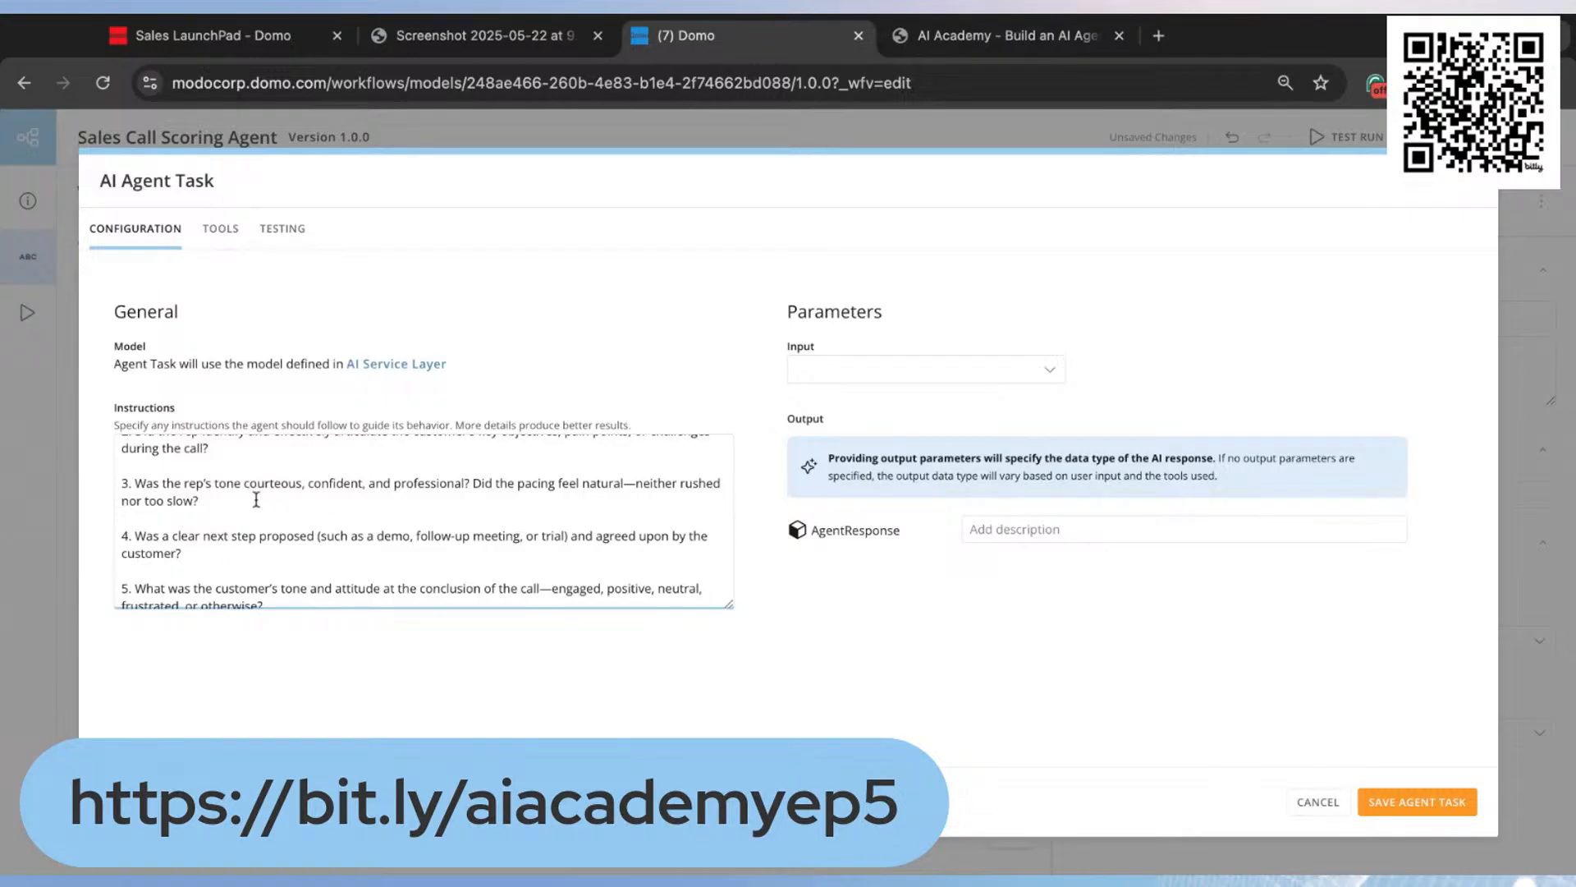
pyautogui.scroll(-2, 261, 507)
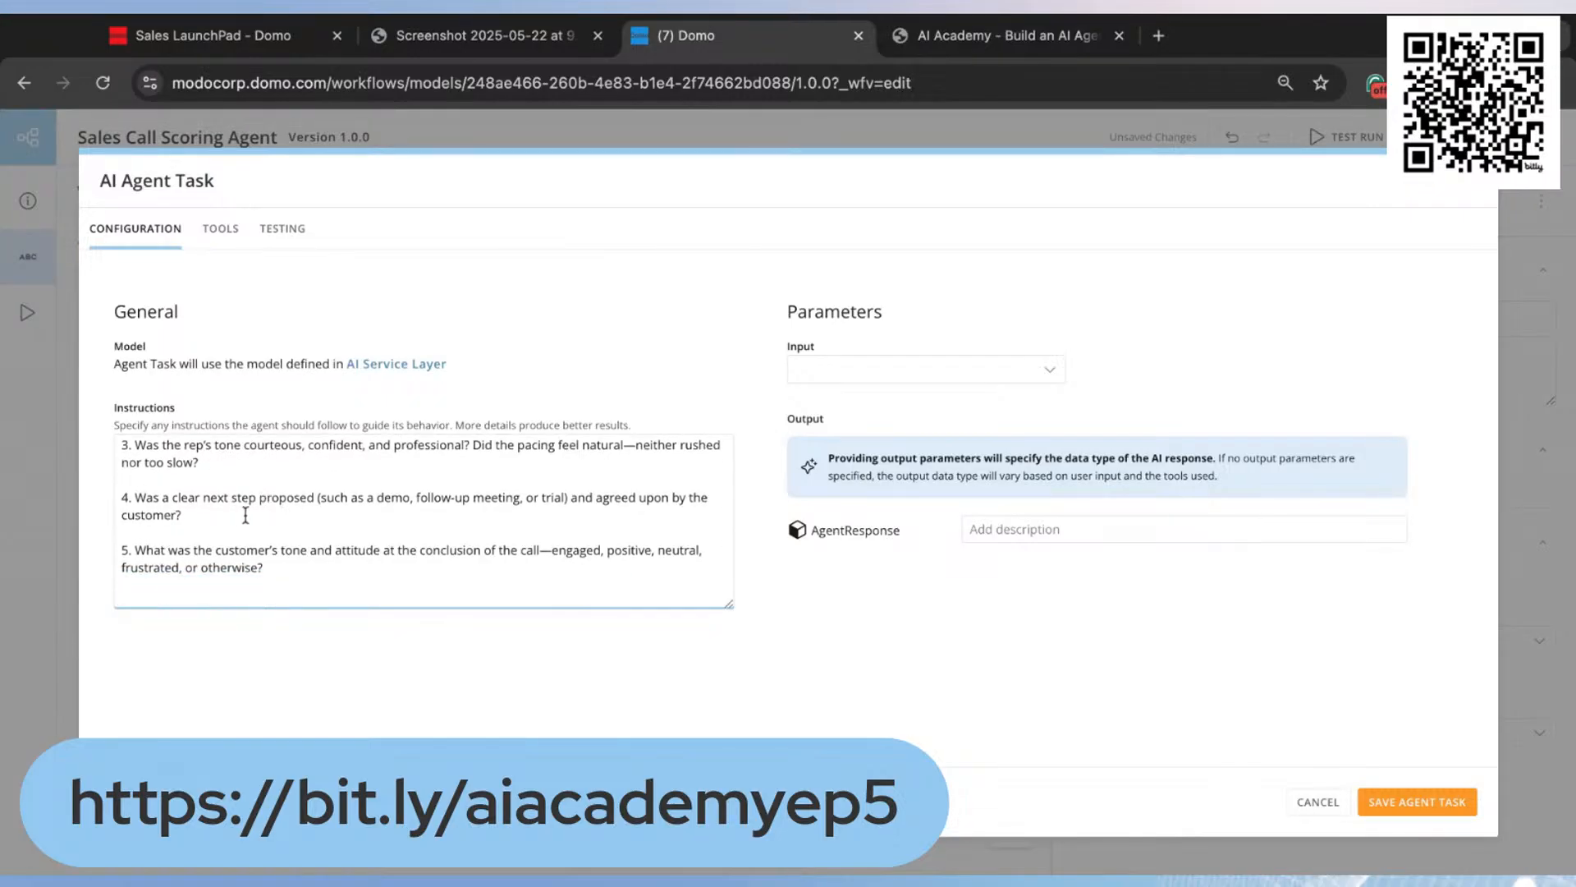
pyautogui.scroll(-3, 246, 514)
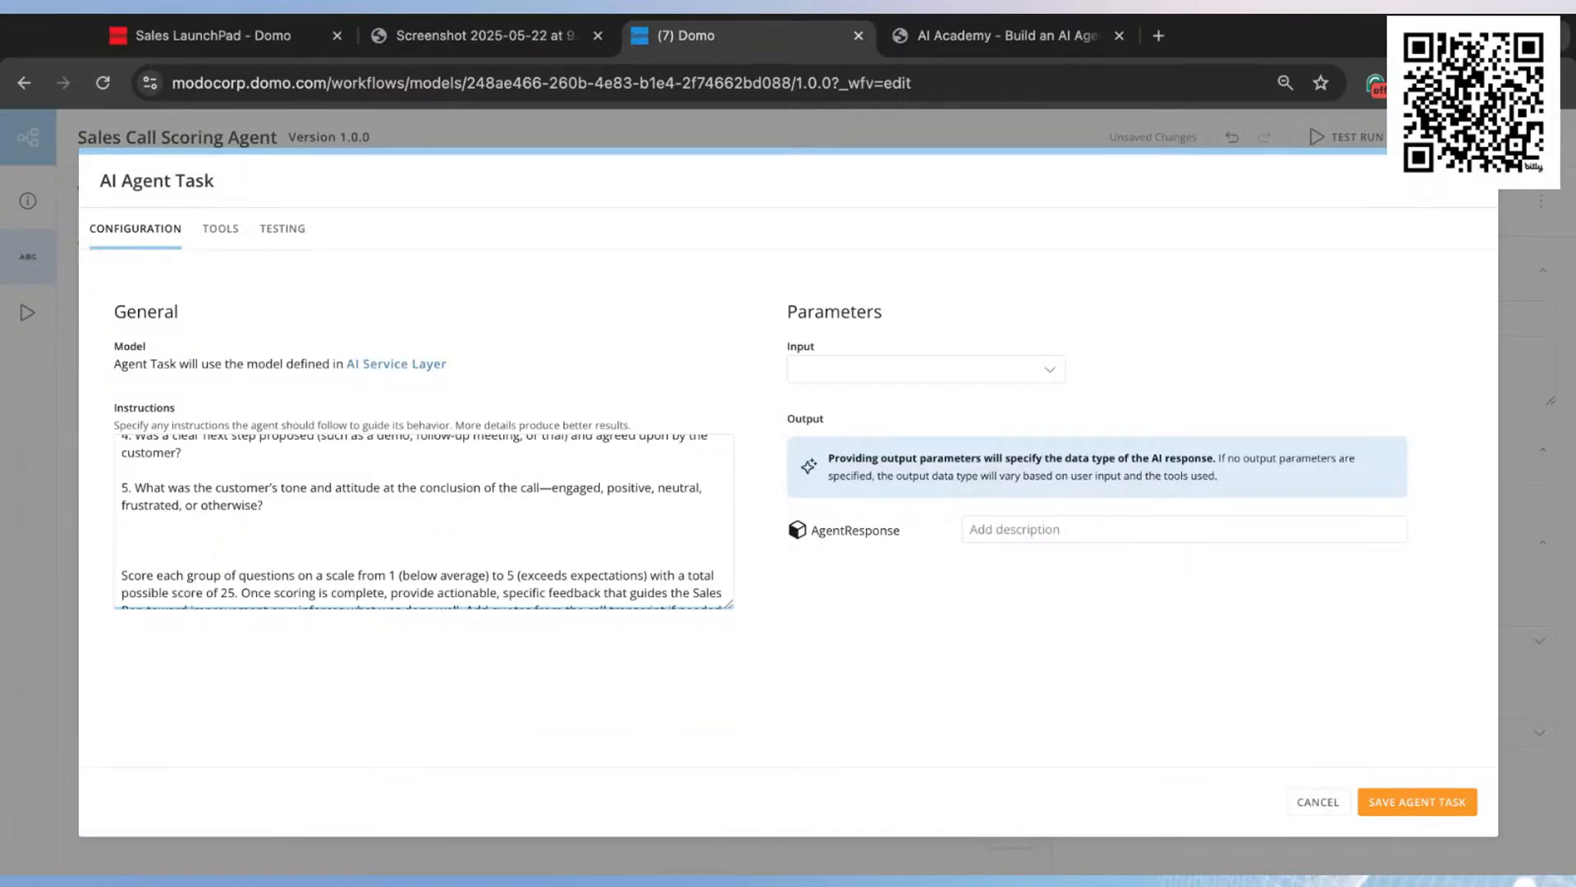
pyautogui.scroll(2, 365, 487)
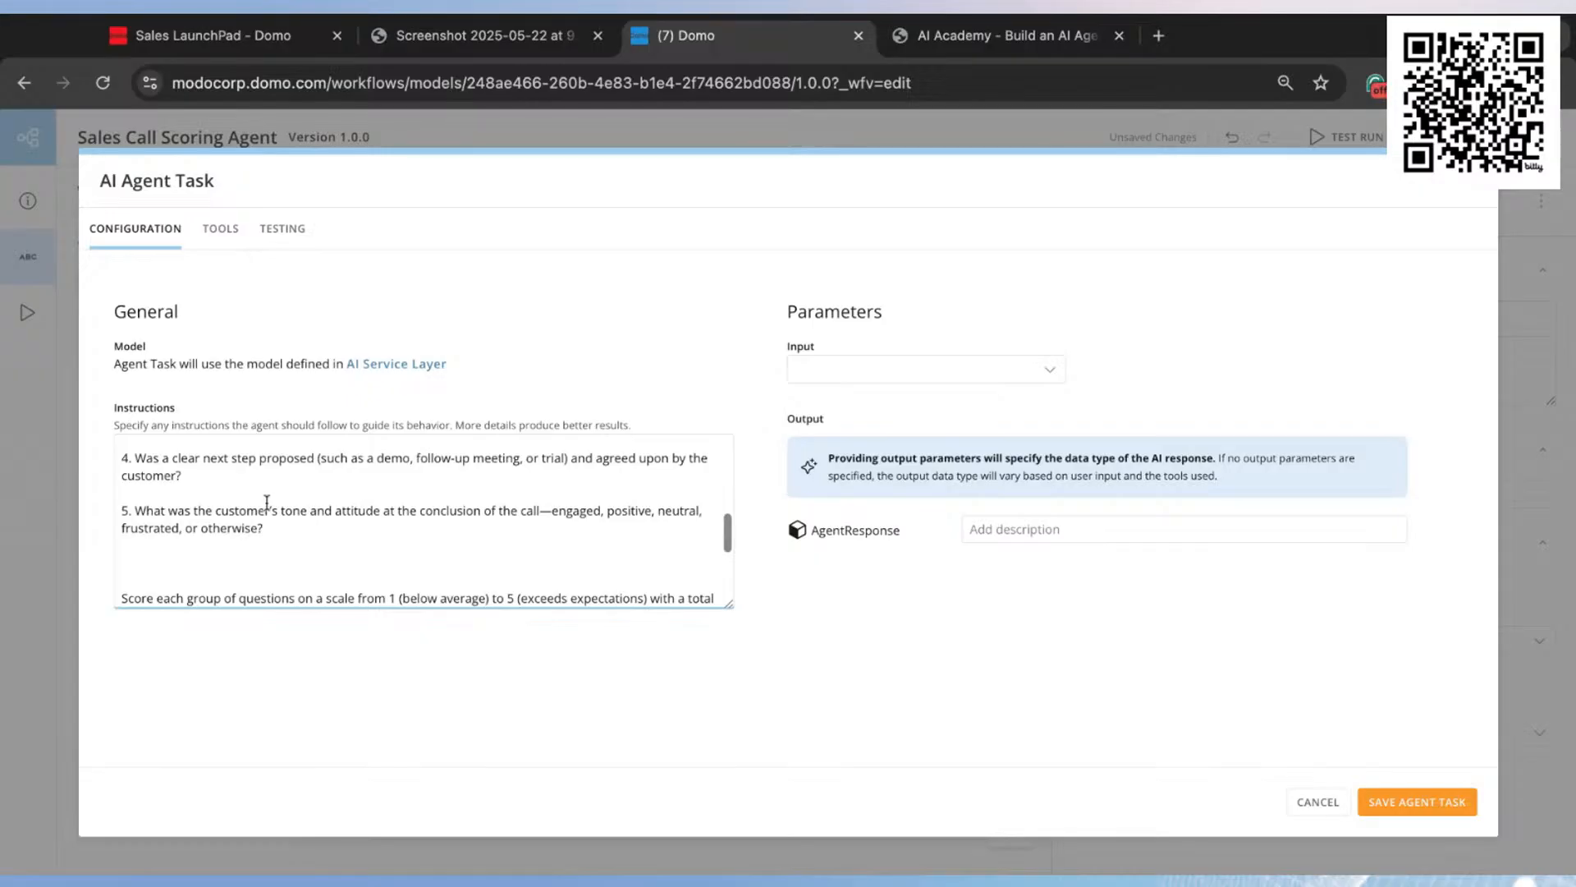
pyautogui.scroll(1, 572, 493)
pyautogui.scroll(3, 571, 493)
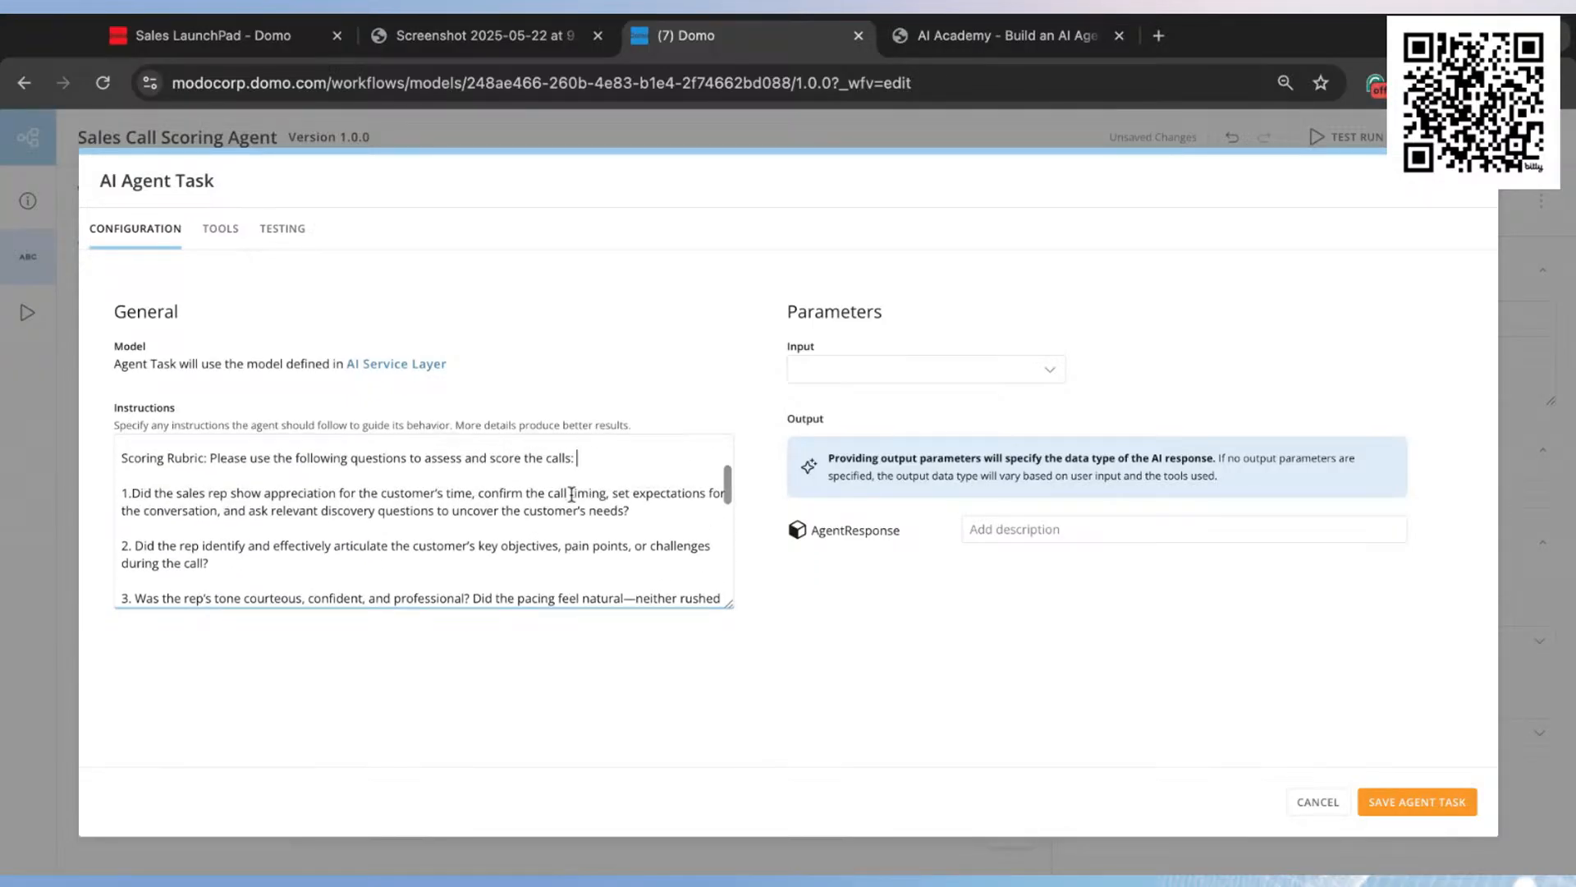
pyautogui.scroll(-2, 375, 485)
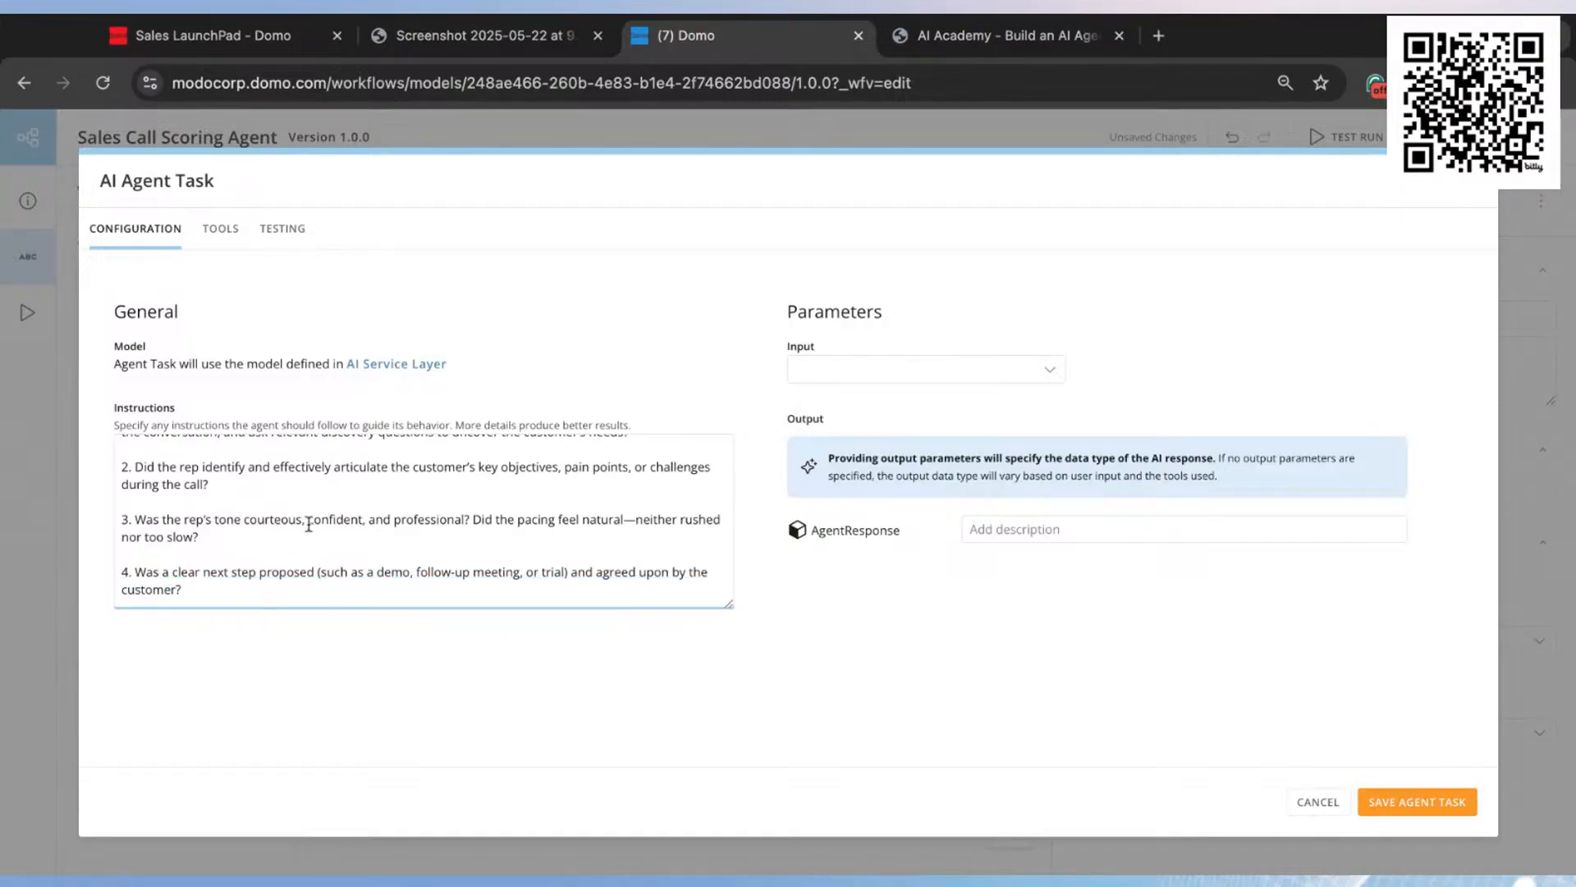
pyautogui.scroll(-1, 297, 517)
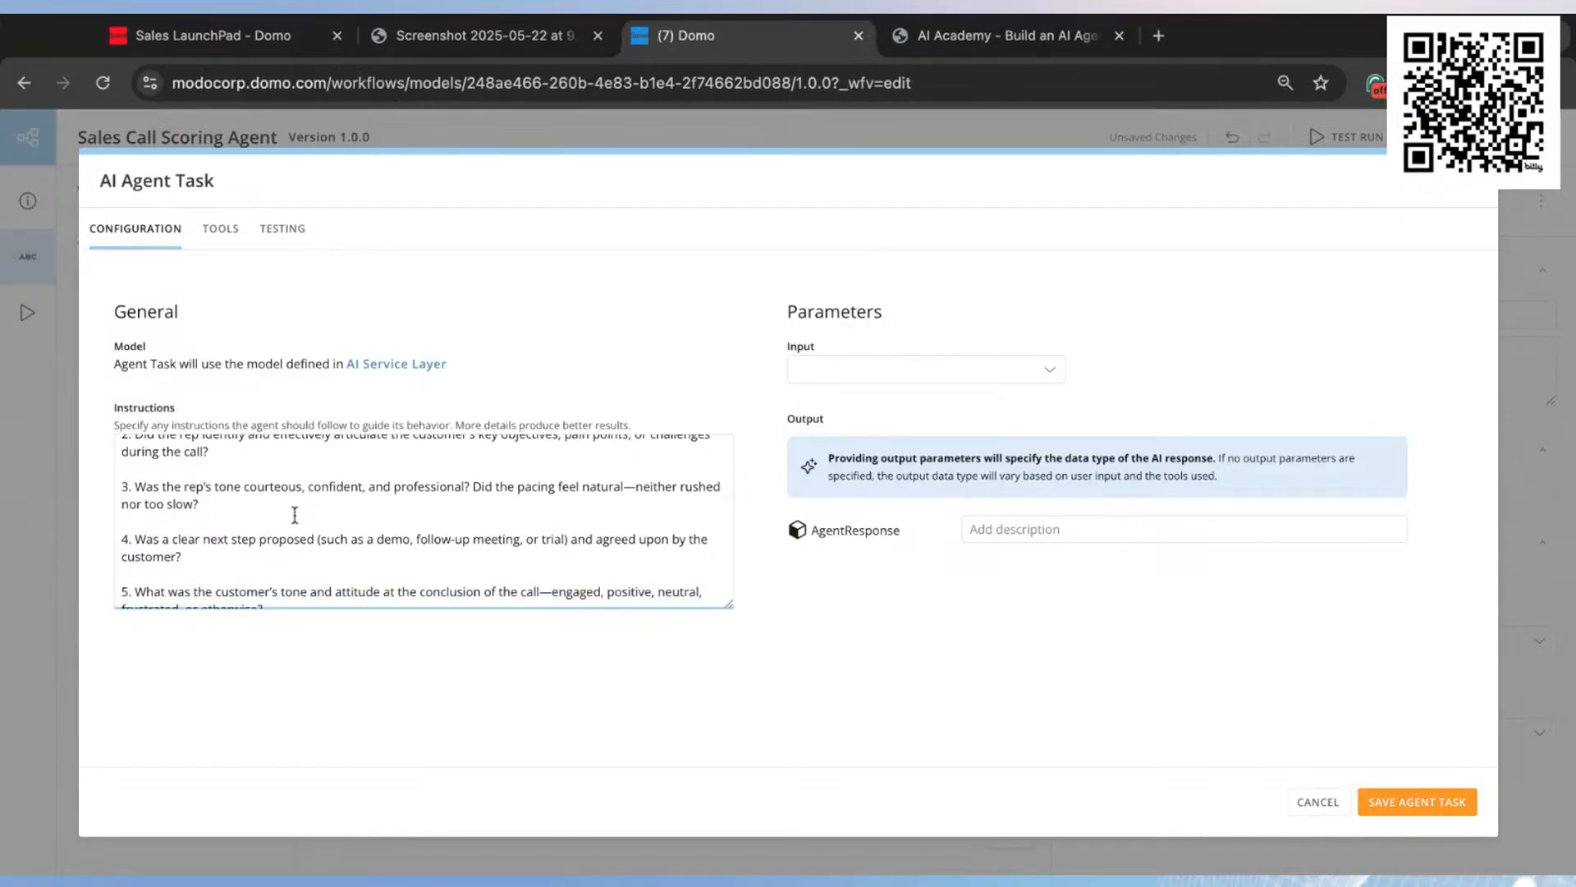
pyautogui.scroll(-2, 315, 541)
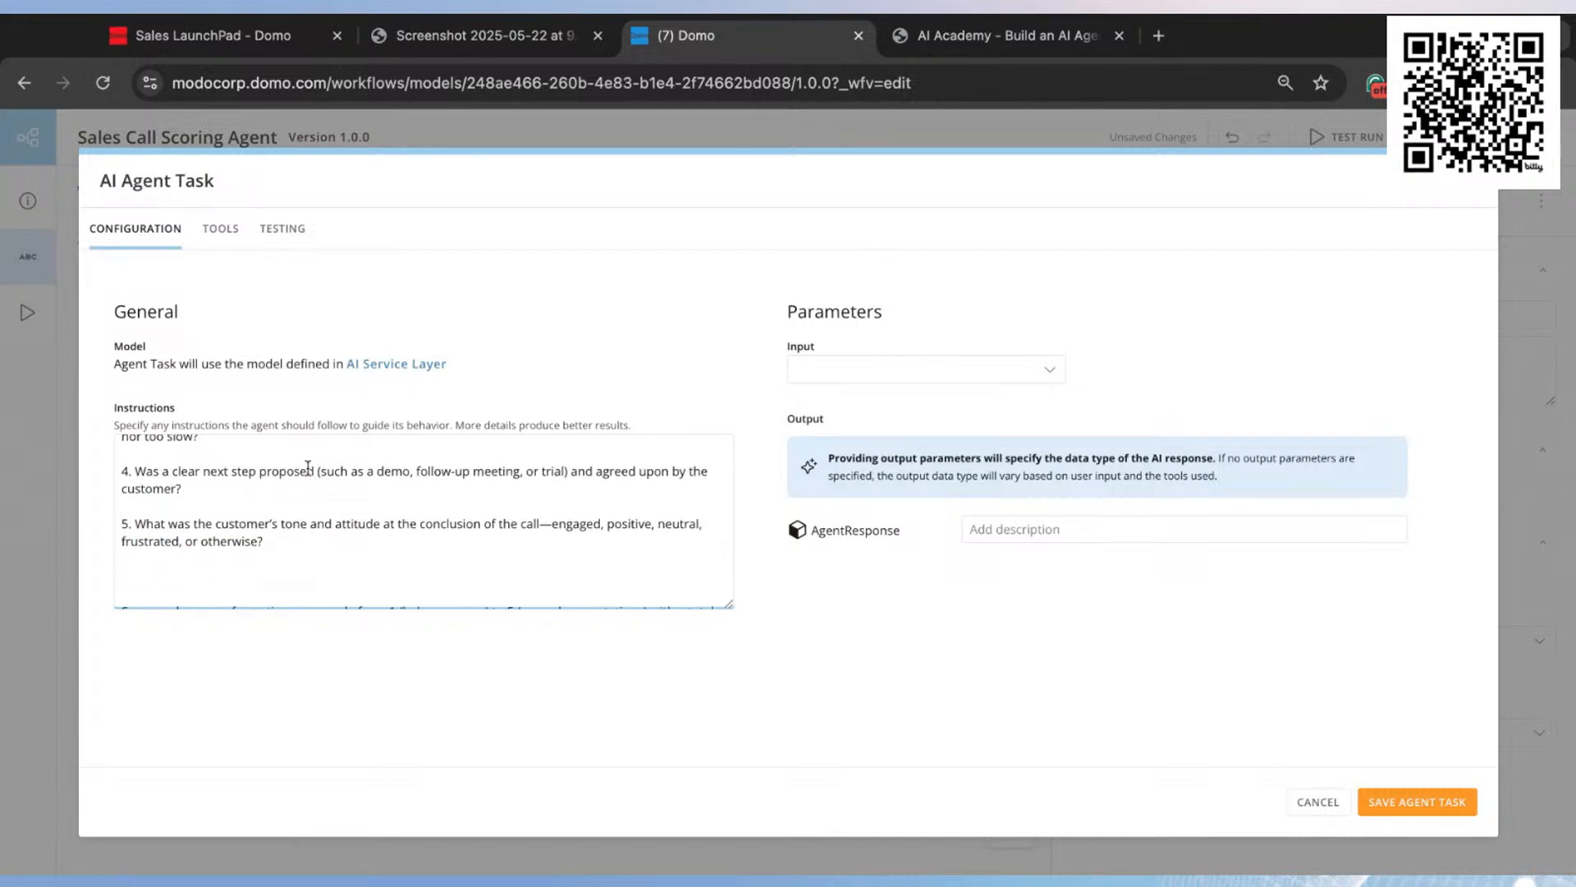
pyautogui.scroll(-1, 333, 478)
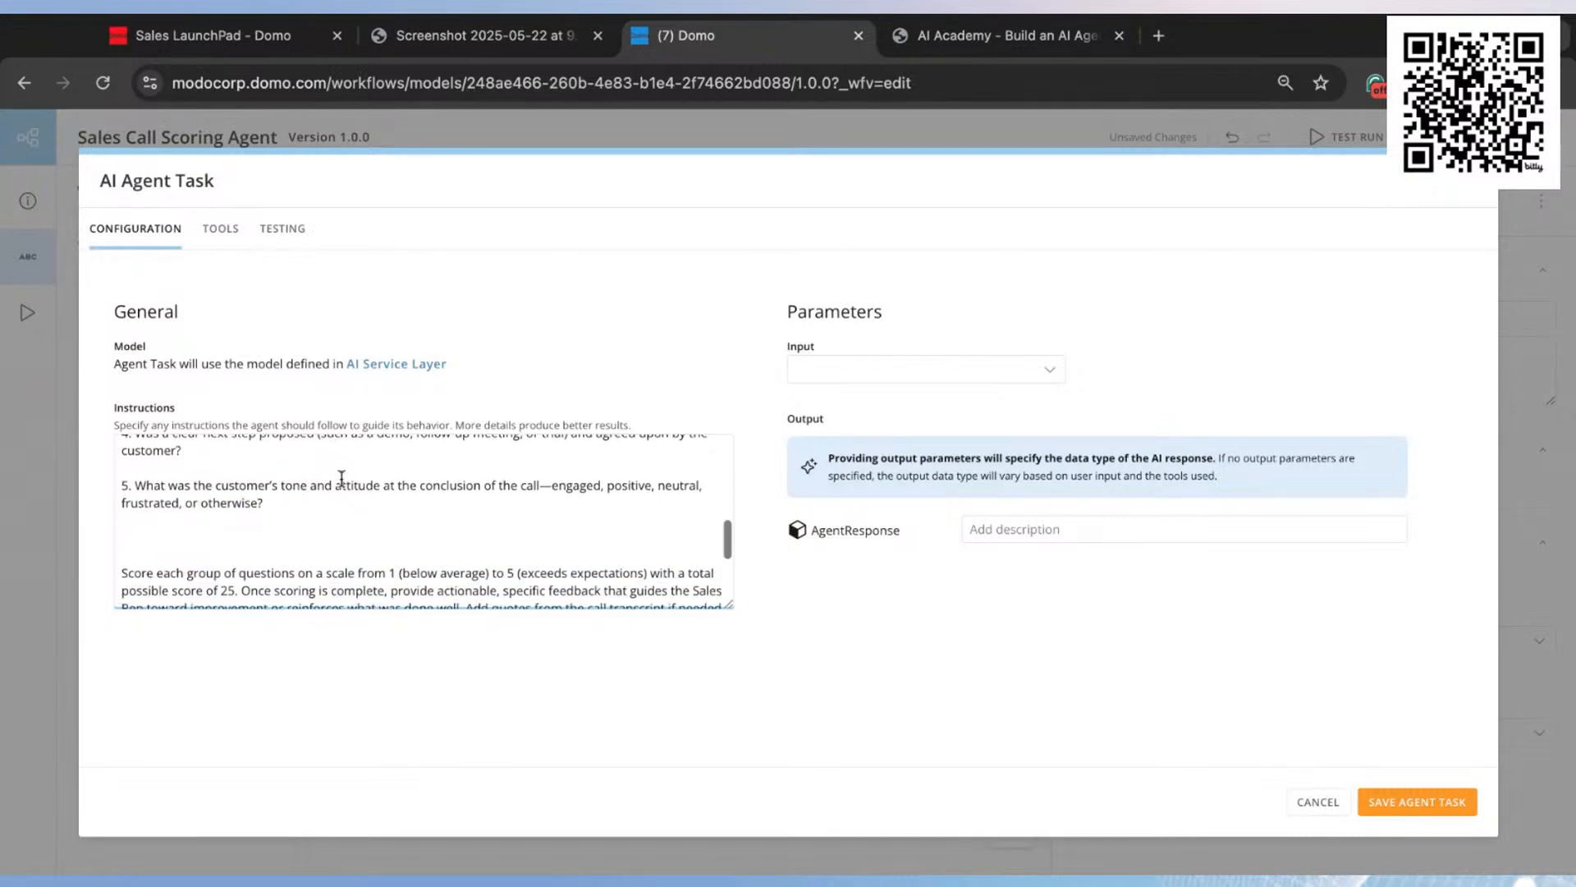
pyautogui.scroll(-2, 347, 483)
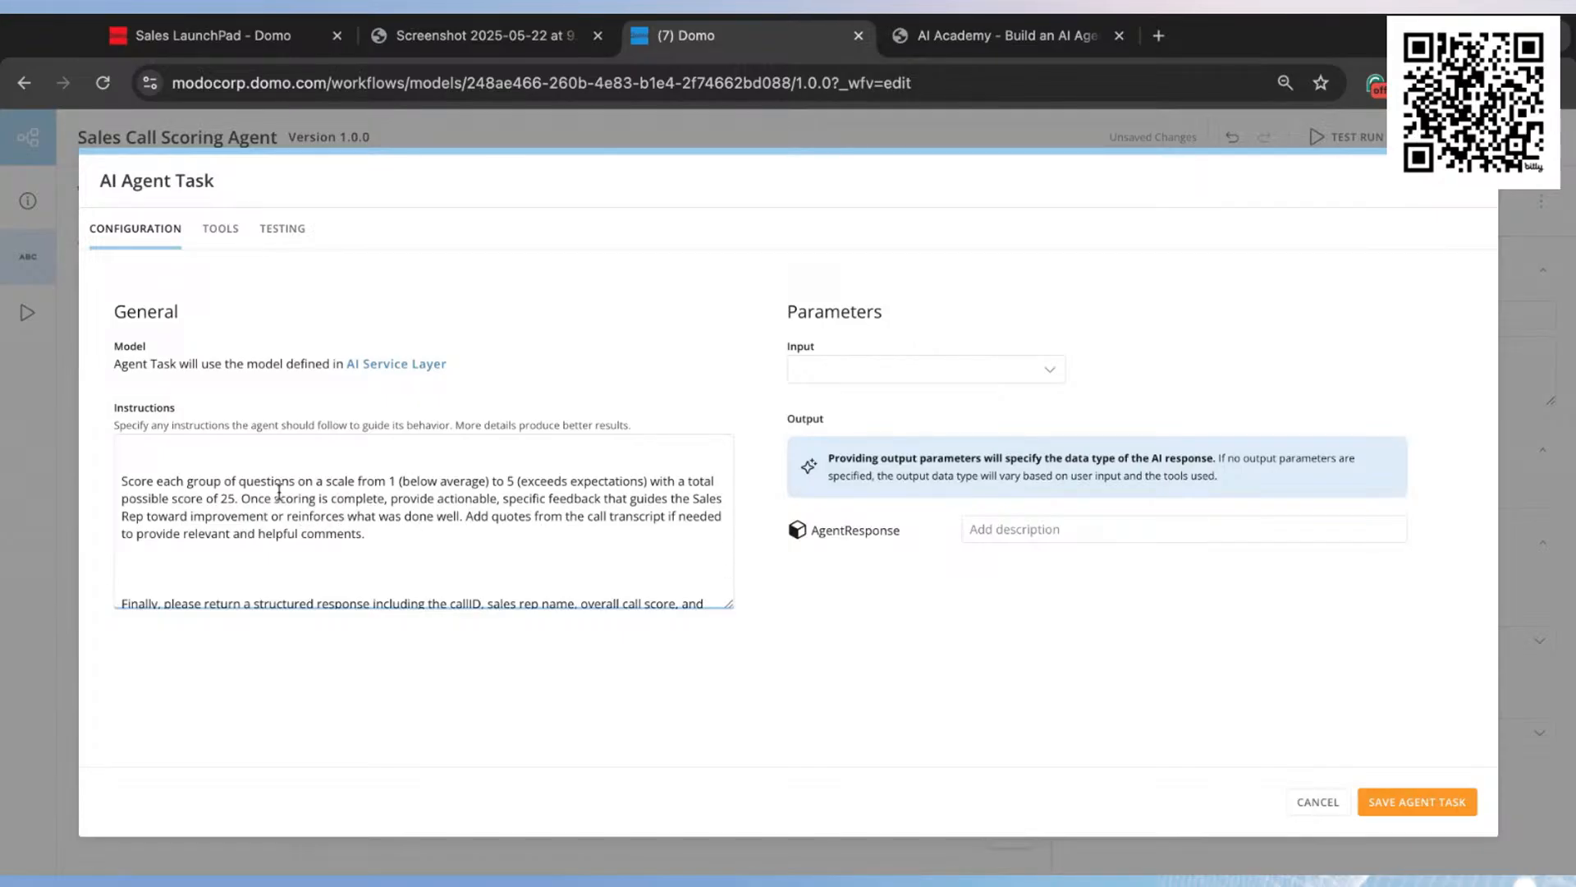
# Step: Remove an extra blank line before the closing structured response request in the agent's instructions
pyautogui.scroll(-1, 257, 491)
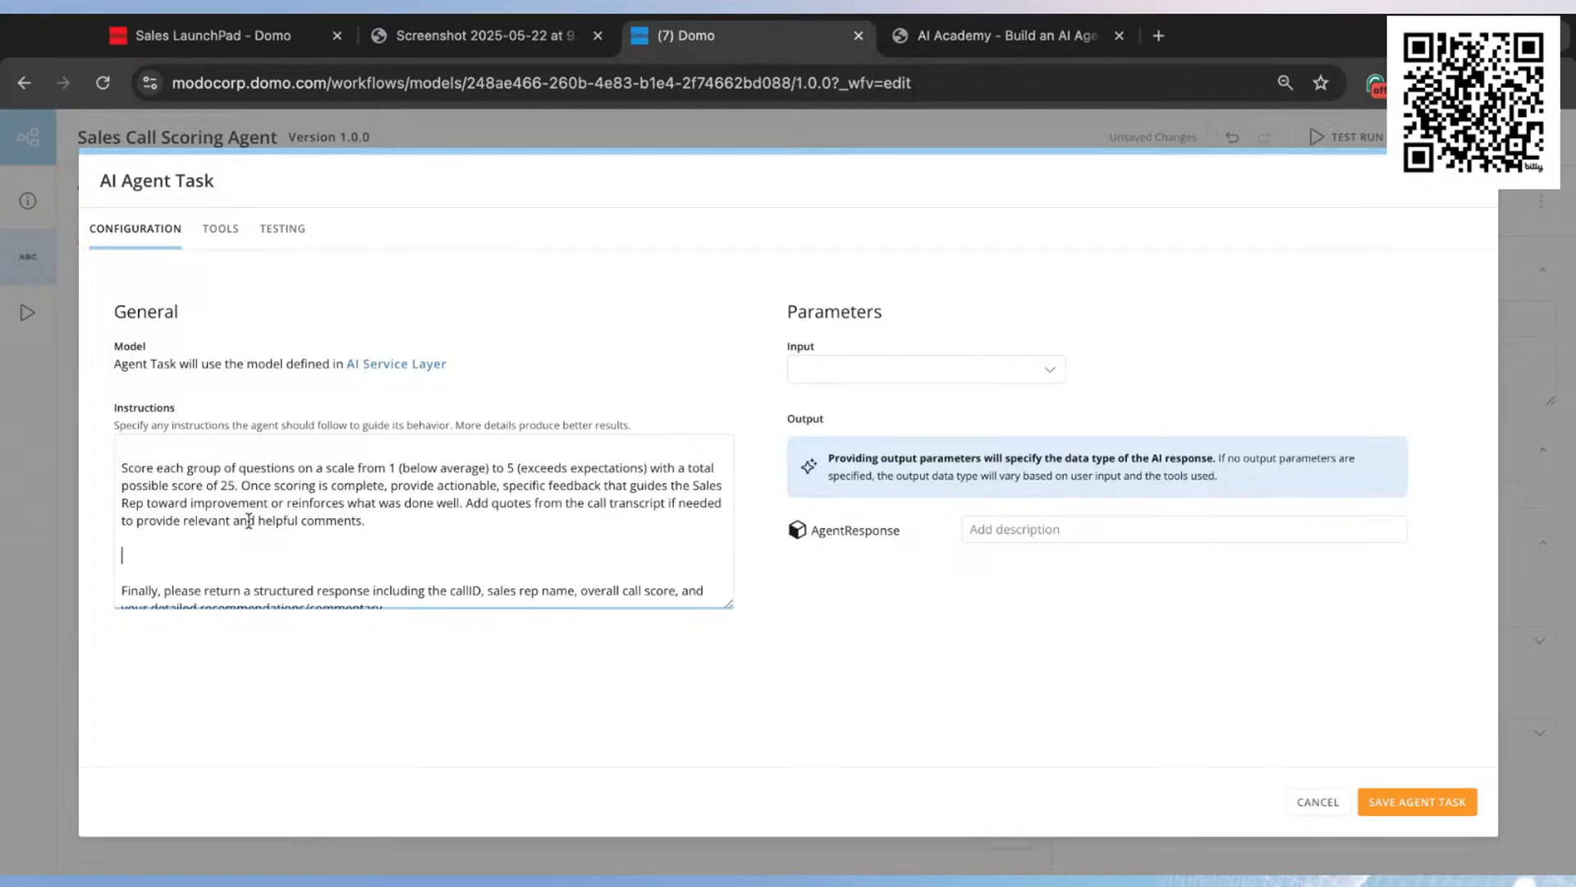
pyautogui.press('BackSpace')
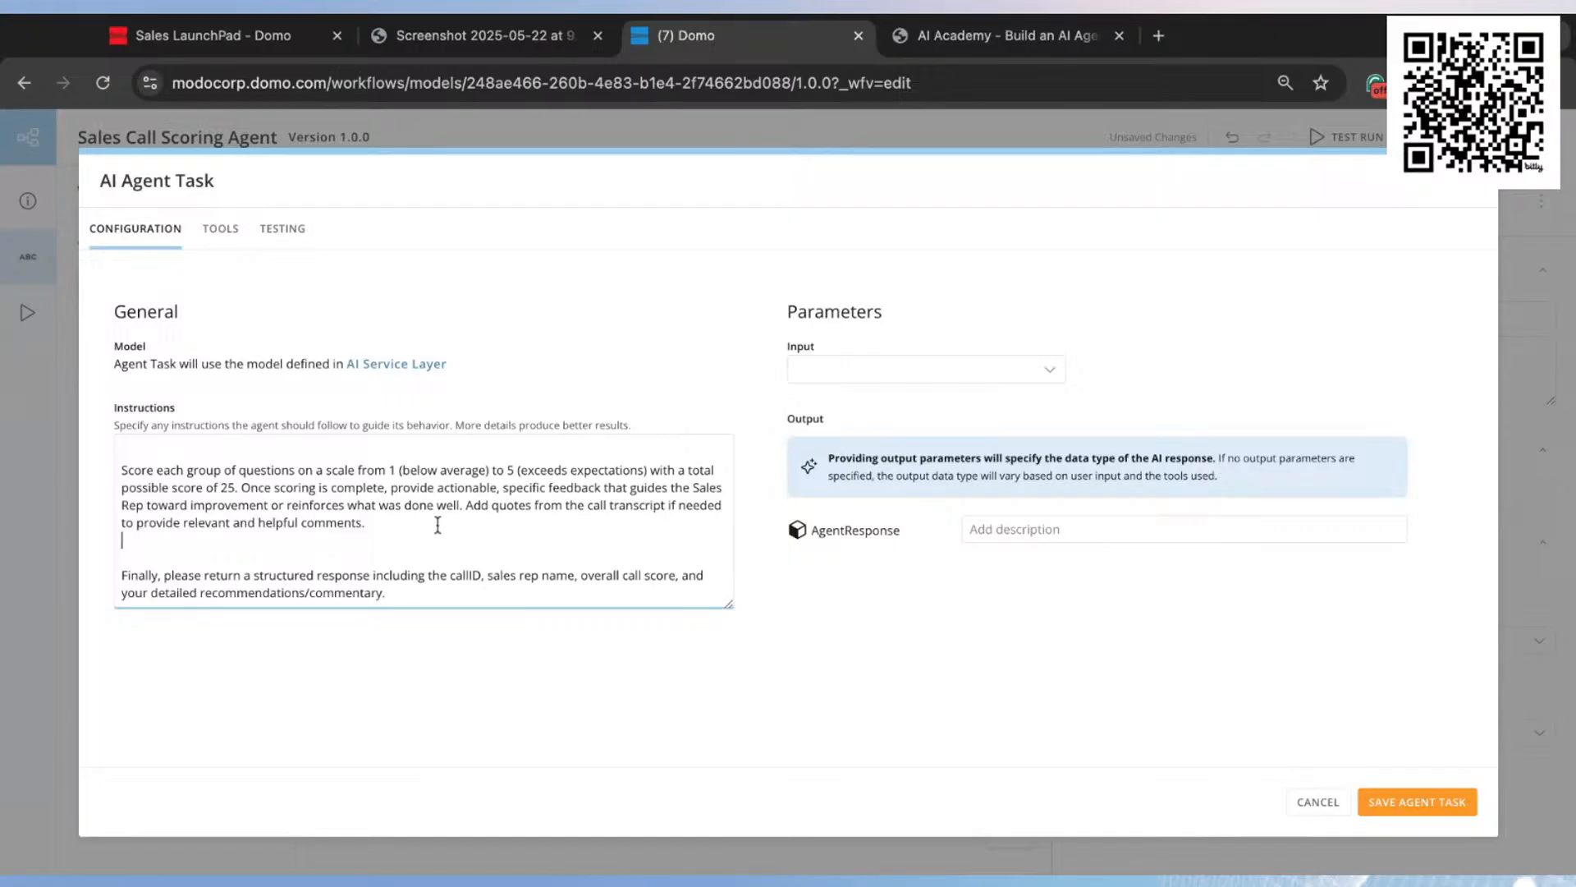
pyautogui.moveTo(390, 592); pyautogui.dragTo(104, 585)
pyautogui.click(338, 550)
pyautogui.click(919, 426)
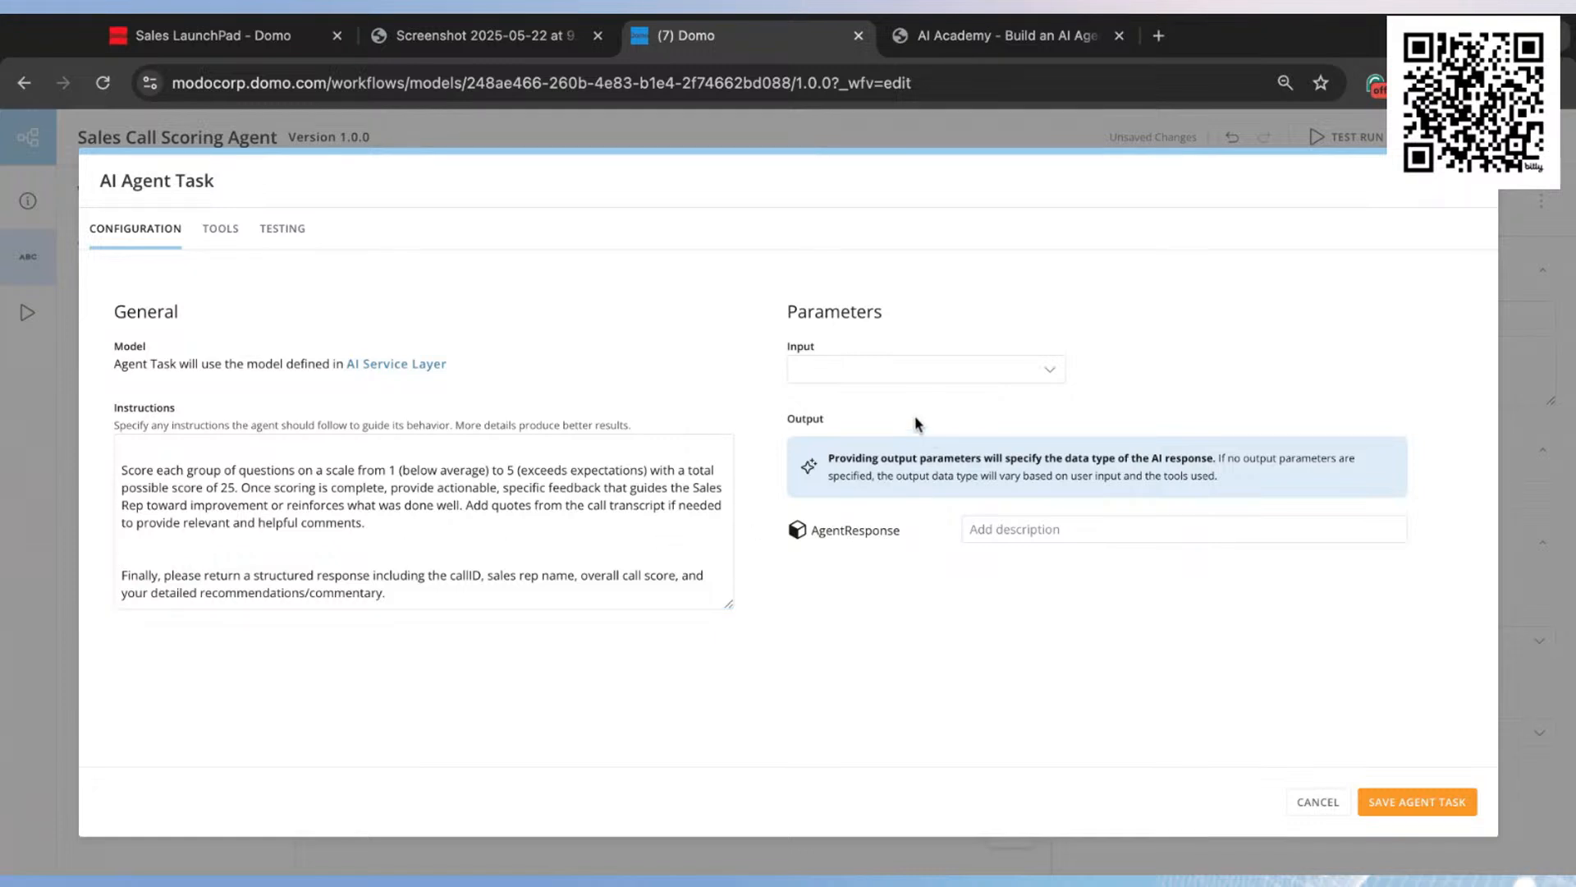
# Step: Add a child property named score with data type Number to the AgentResponse output parameter
pyautogui.scroll(10, 613, 457)
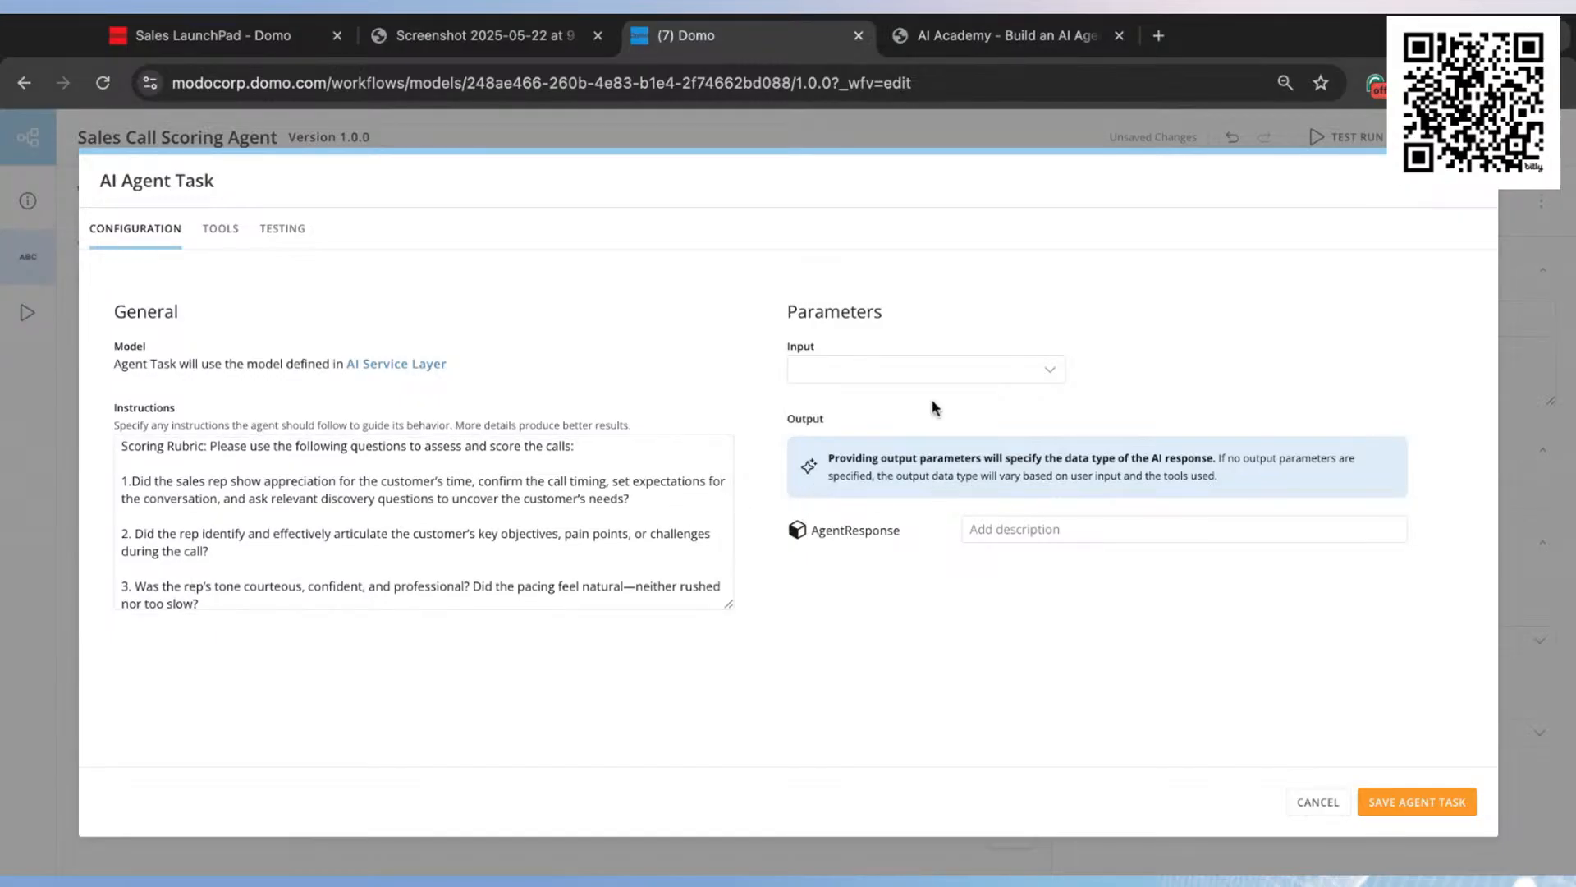
pyautogui.moveTo(846, 527)
pyautogui.scroll(-10, 595, 525)
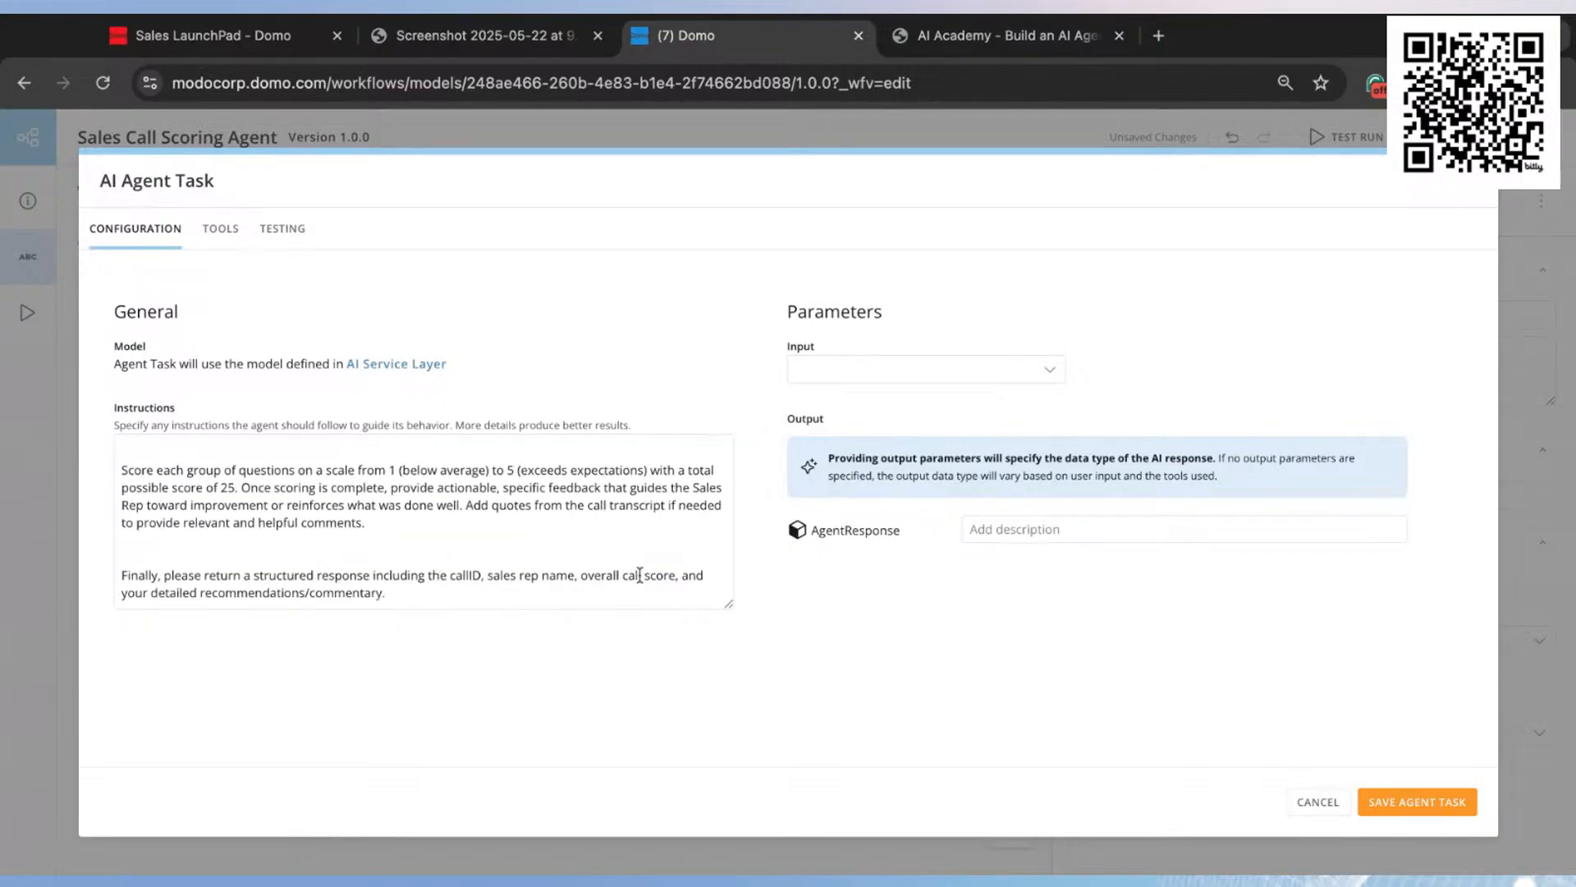
pyautogui.moveTo(905, 532)
pyautogui.click(917, 534)
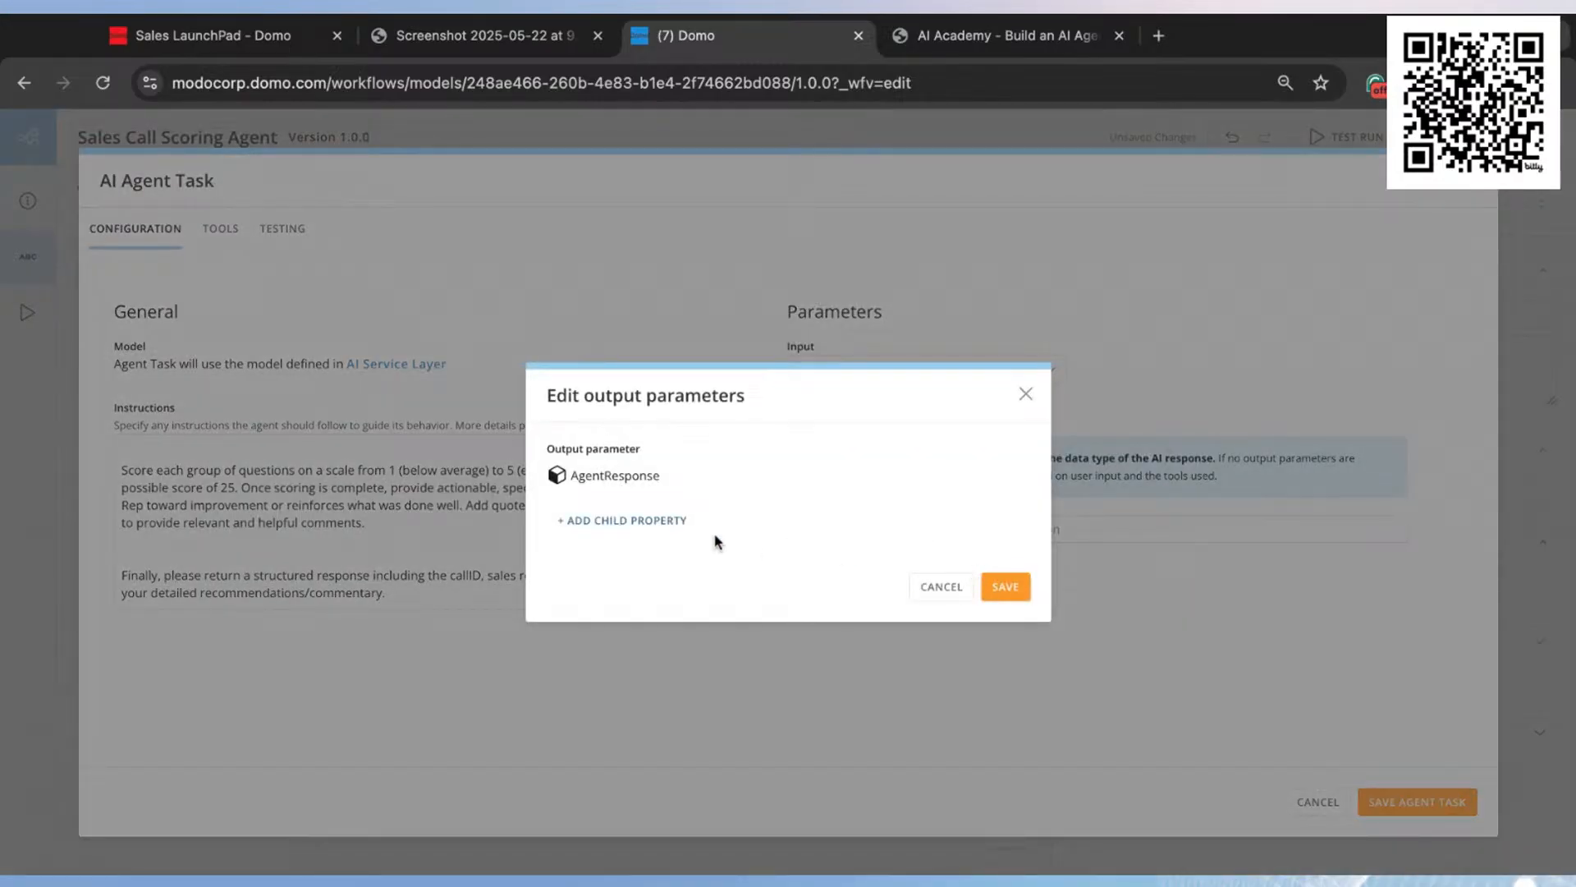
pyautogui.click(668, 526)
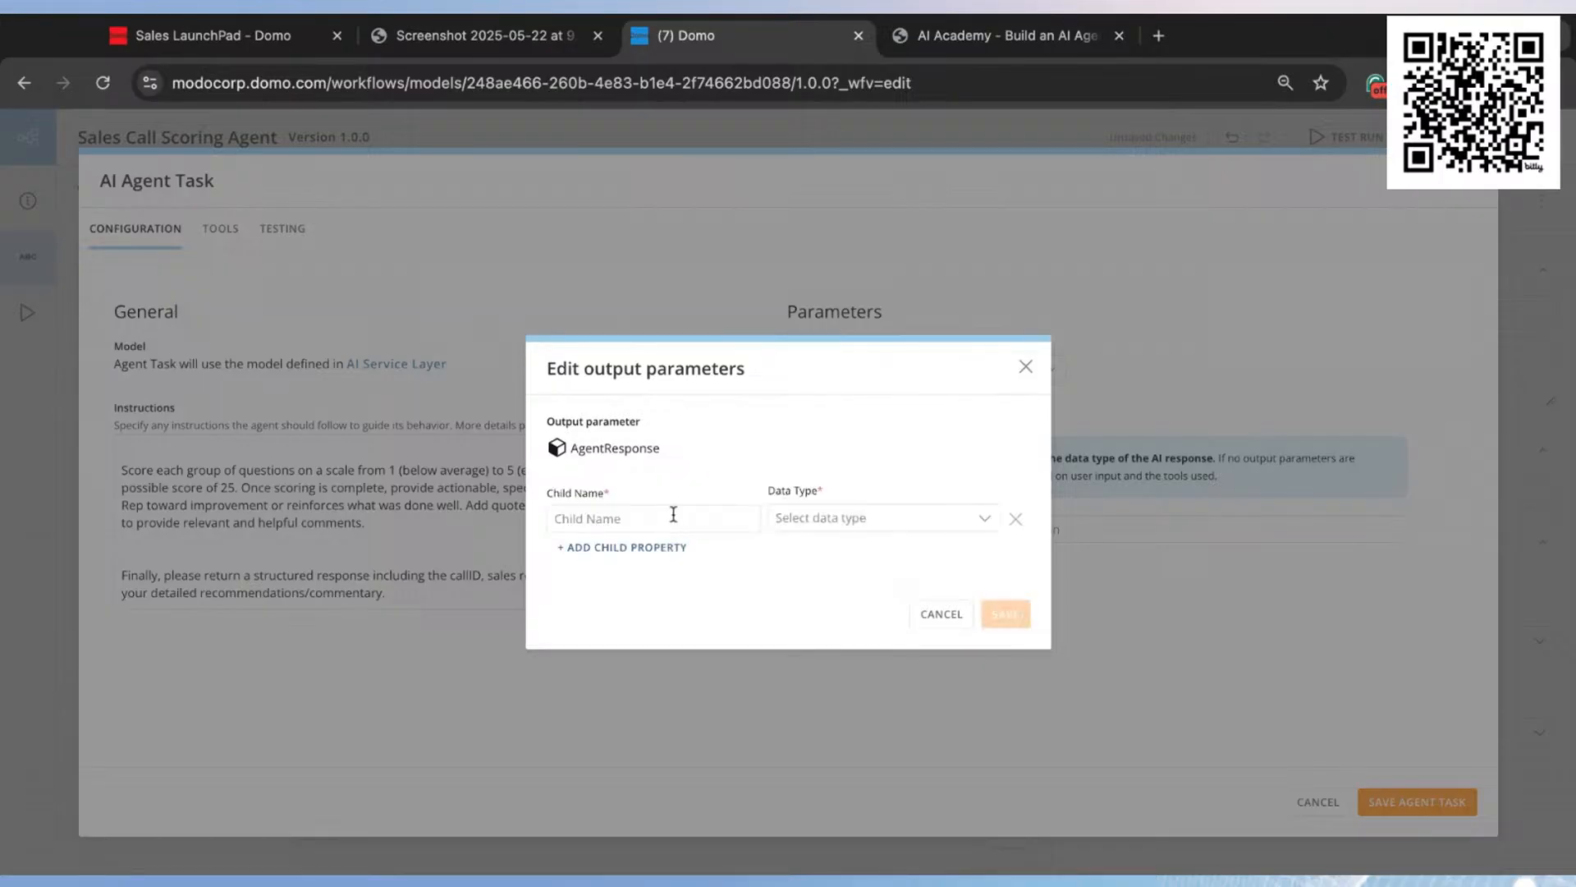
pyautogui.click(610, 516)
pyautogui.write('score')
pyautogui.click(854, 522)
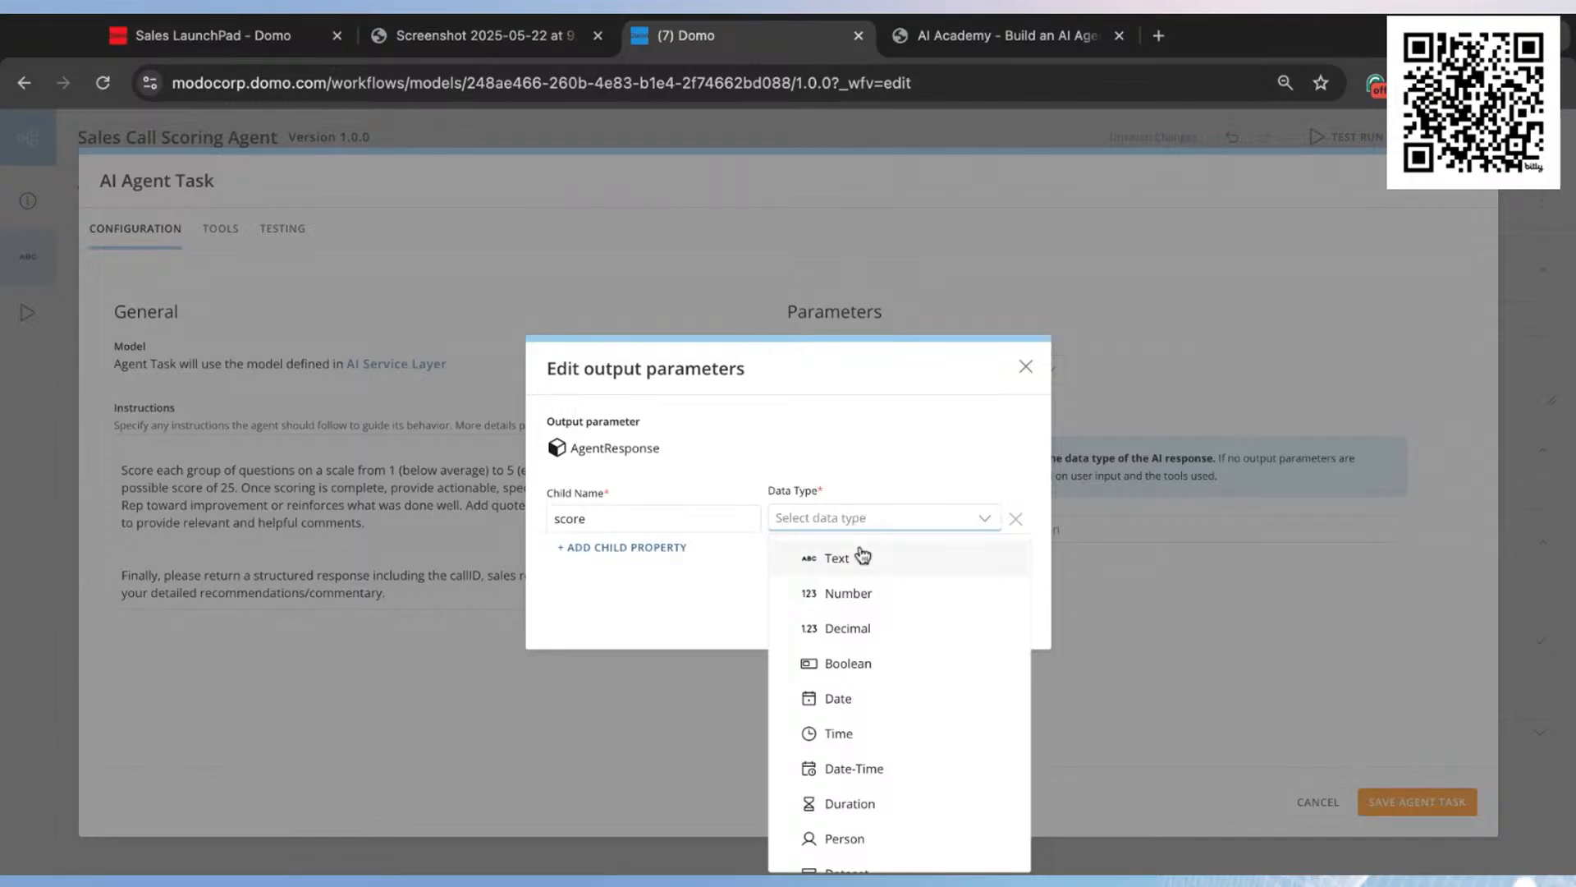
pyautogui.click(862, 599)
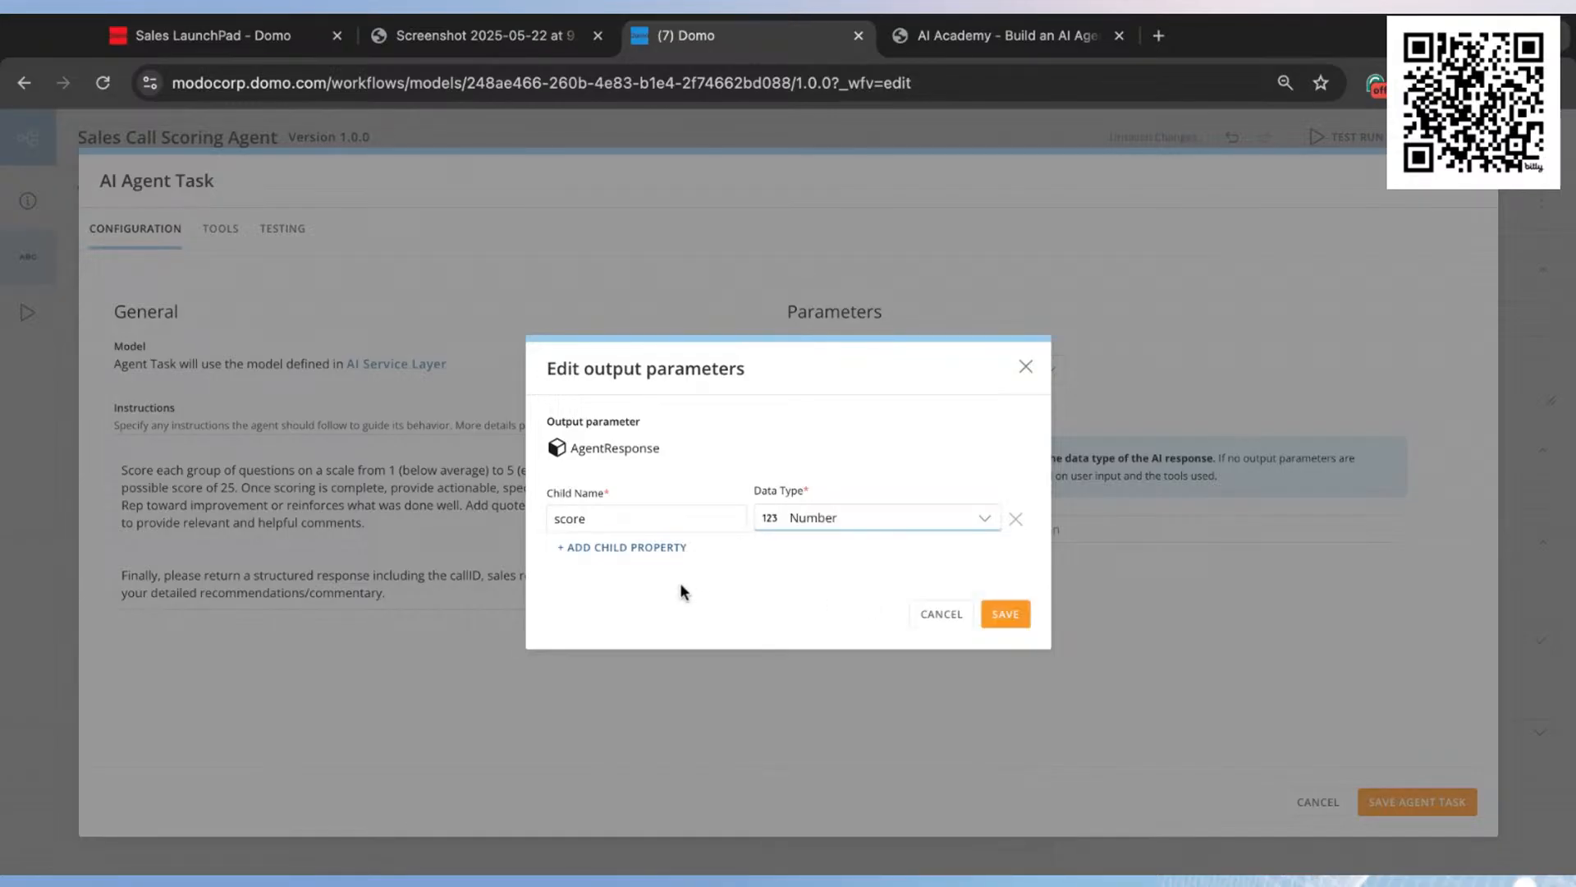
# Step: Add a second AgentResponse child property named reccomendations with data type Text
pyautogui.click(660, 547)
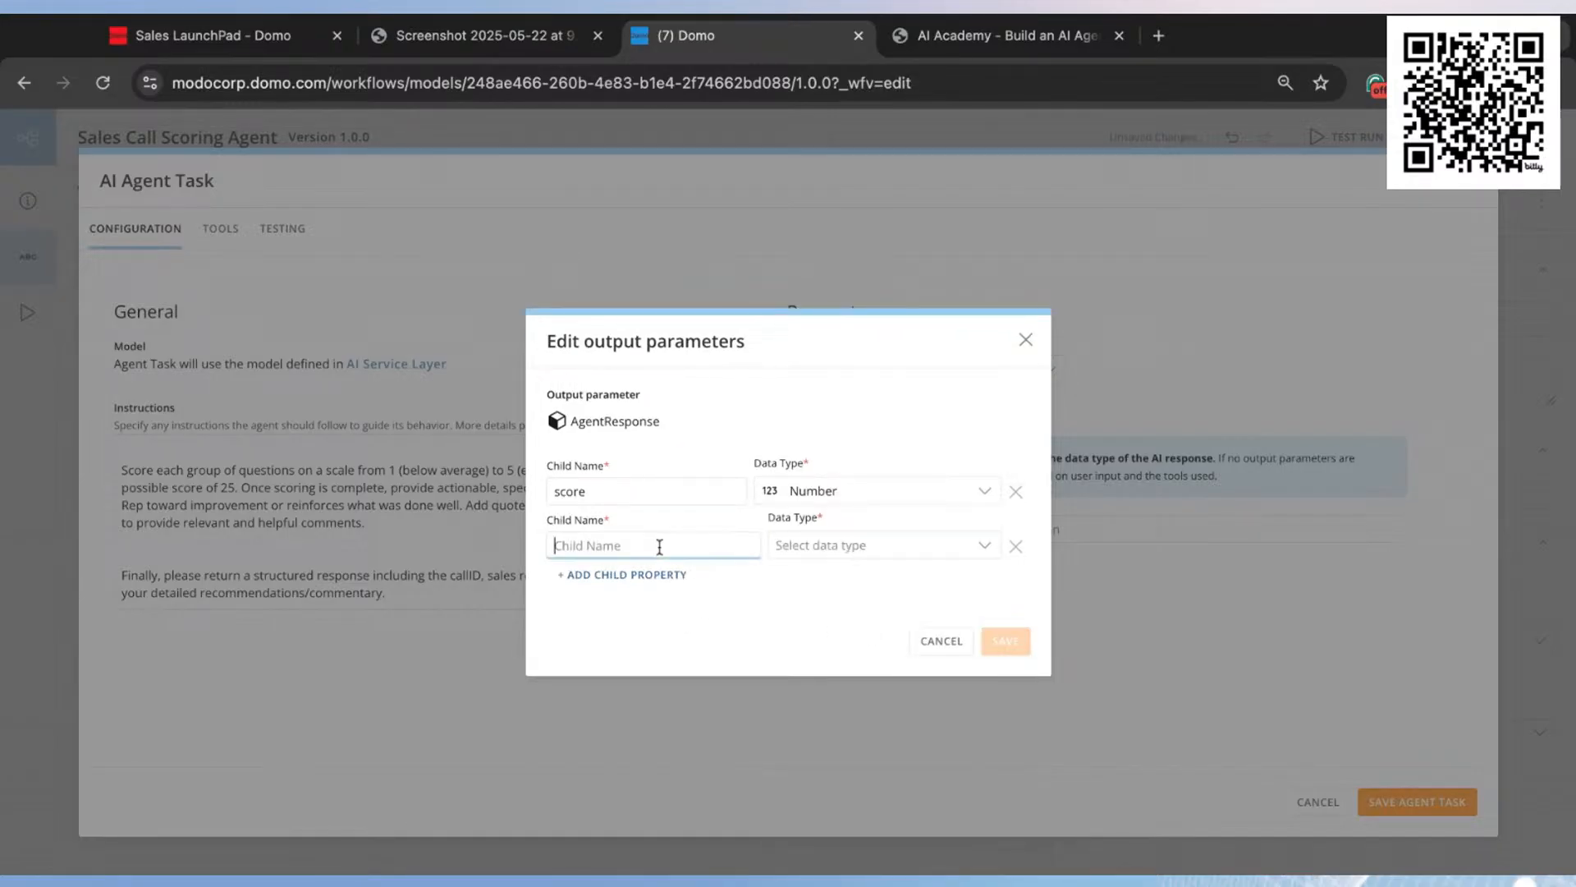
pyautogui.write('reccomendations')
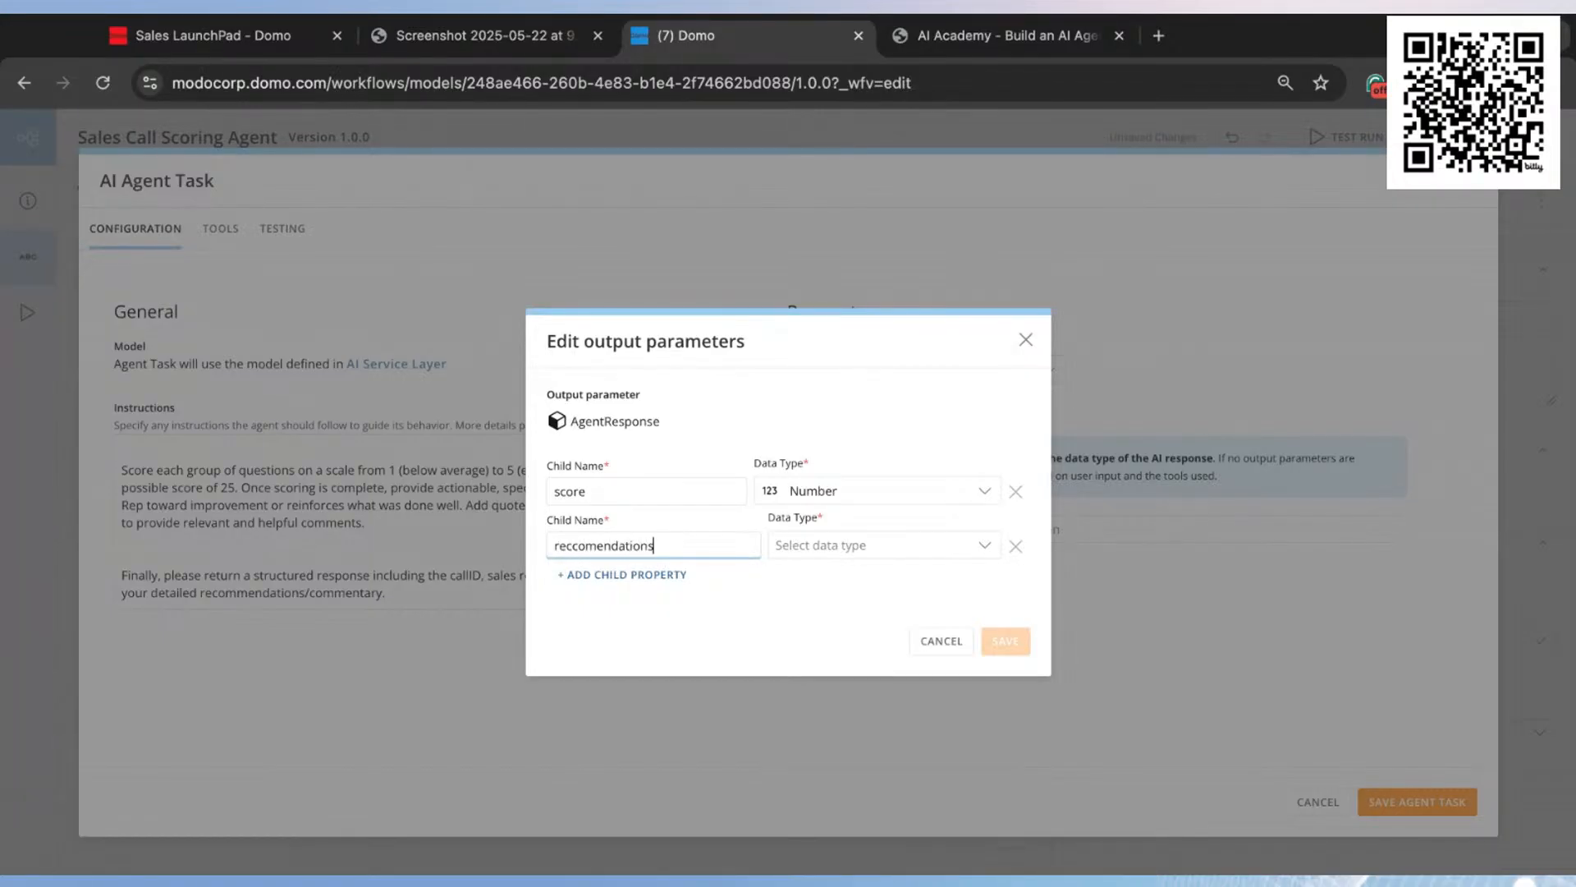
pyautogui.click(817, 549)
pyautogui.click(838, 588)
# Step: Add a third AgentResponse child property named callTitle with data type Text and save the output parameters
pyautogui.click(646, 576)
pyautogui.click(649, 573)
pyautogui.write('c')
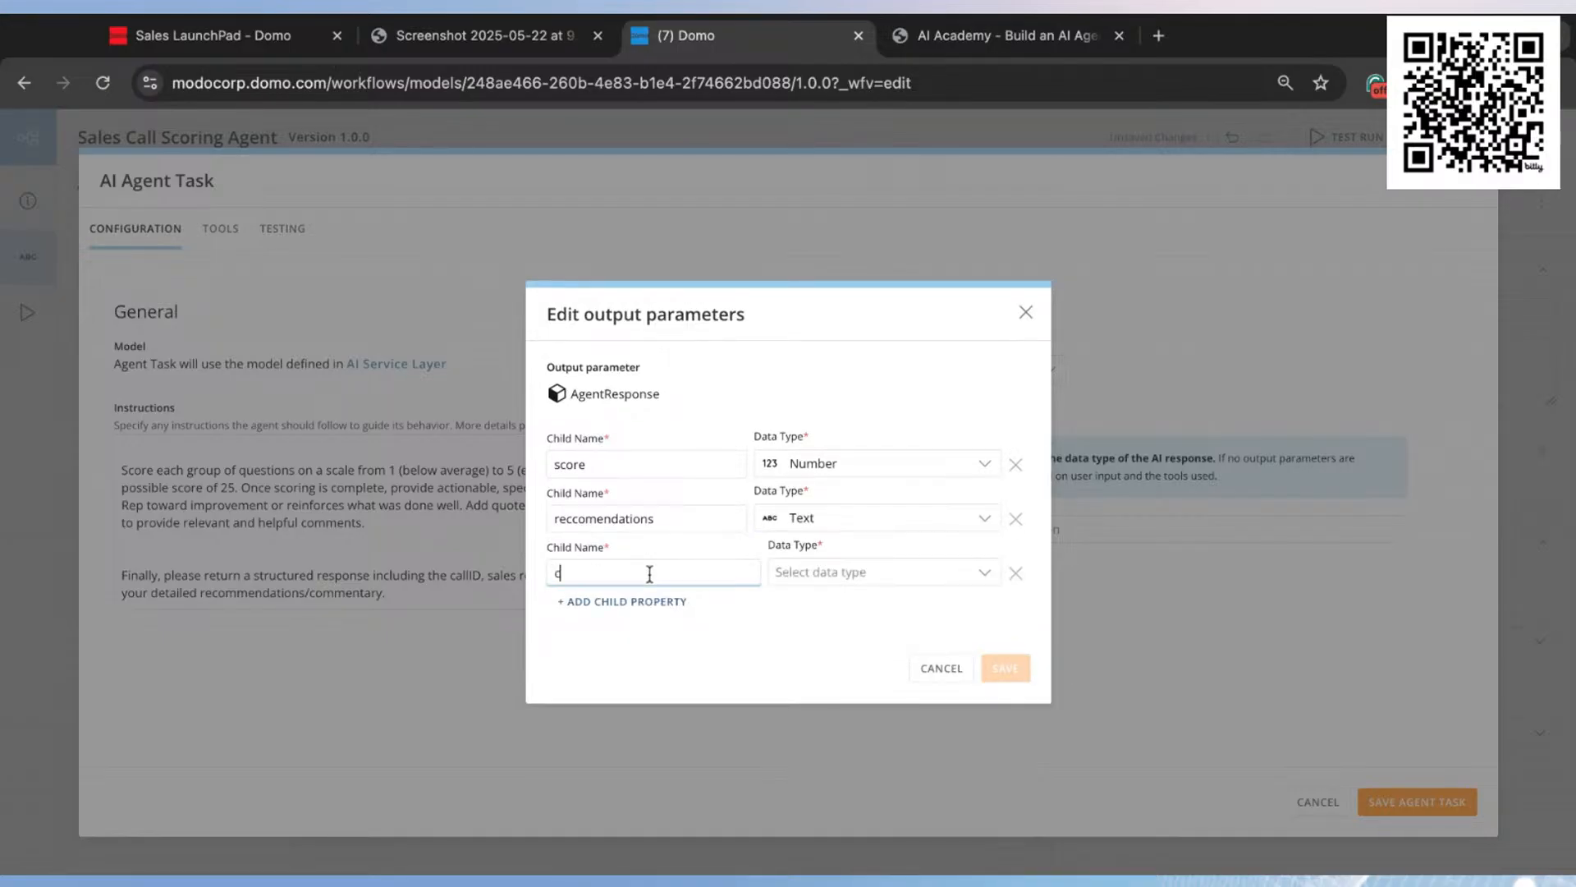
pyautogui.write('allTitle')
pyautogui.click(857, 580)
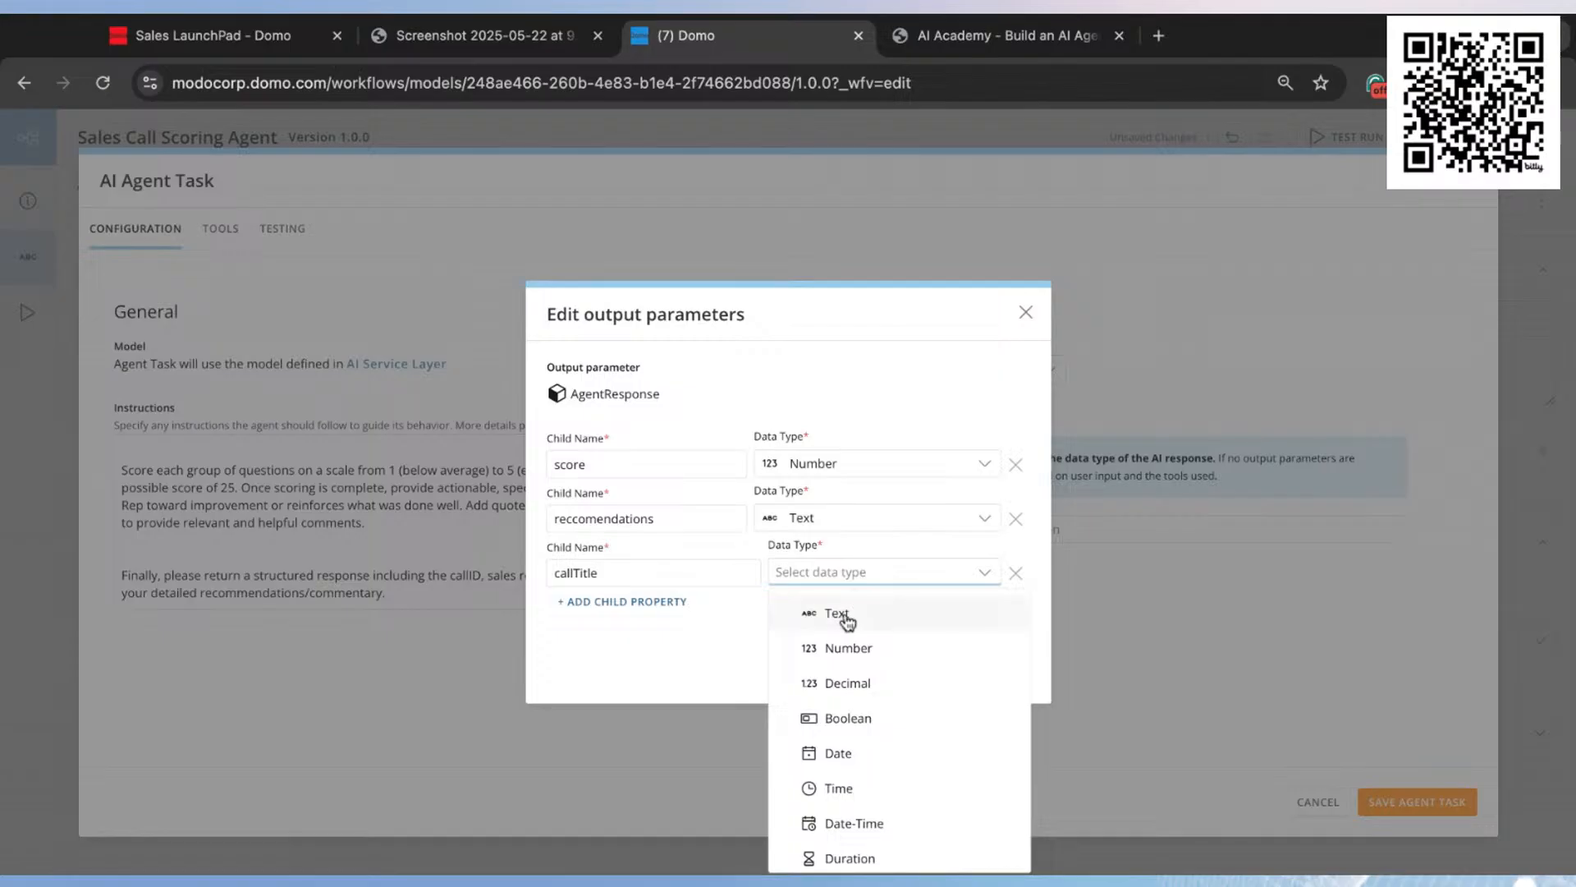
pyautogui.click(844, 616)
pyautogui.click(648, 605)
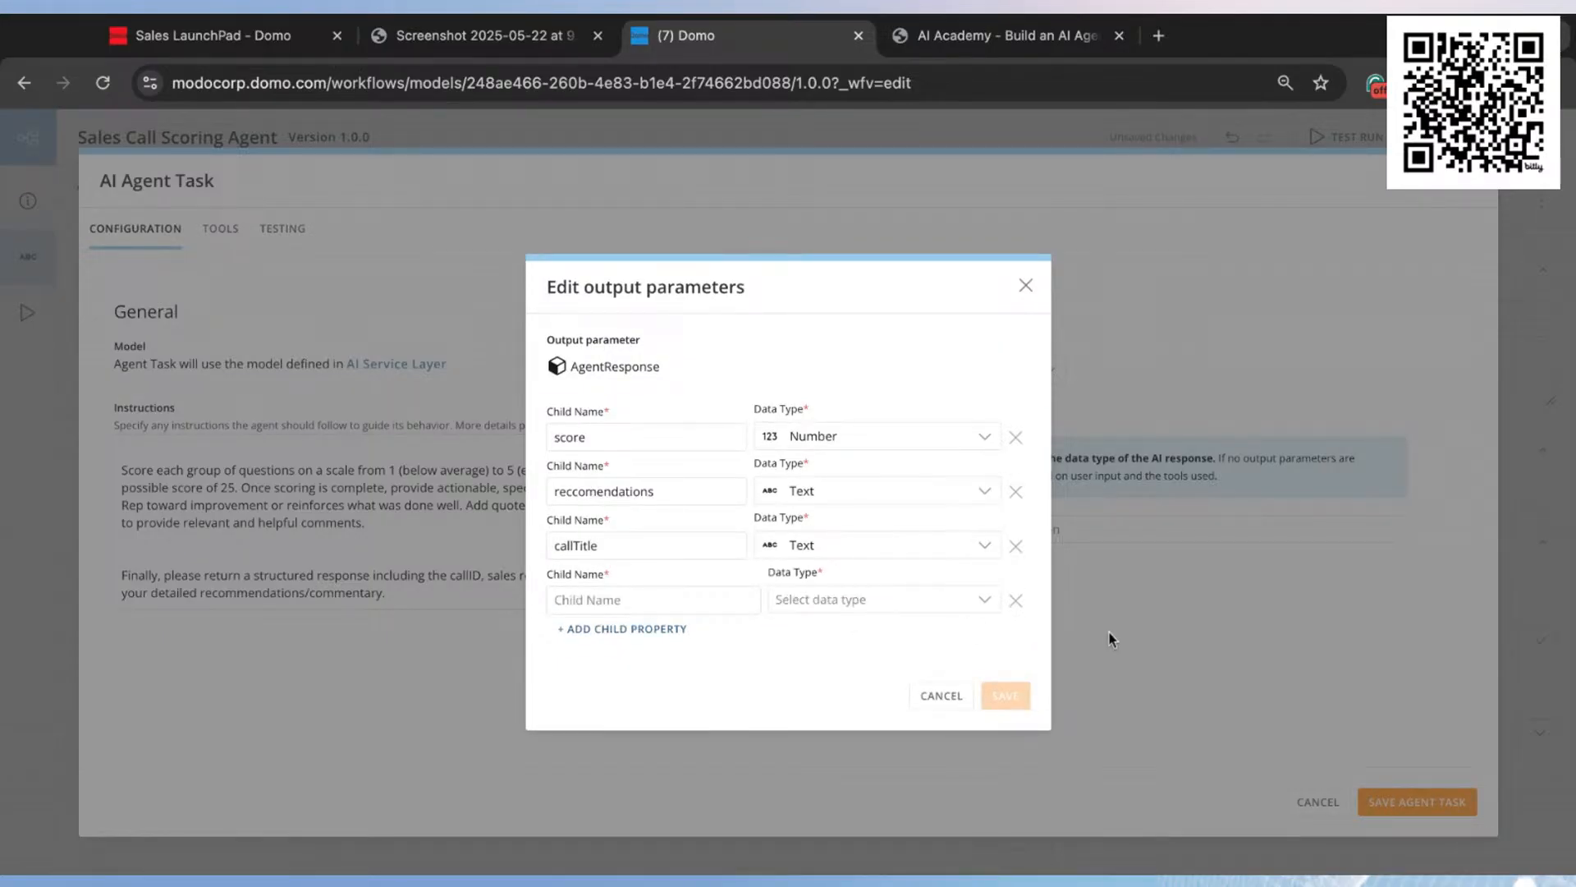
pyautogui.click(1015, 601)
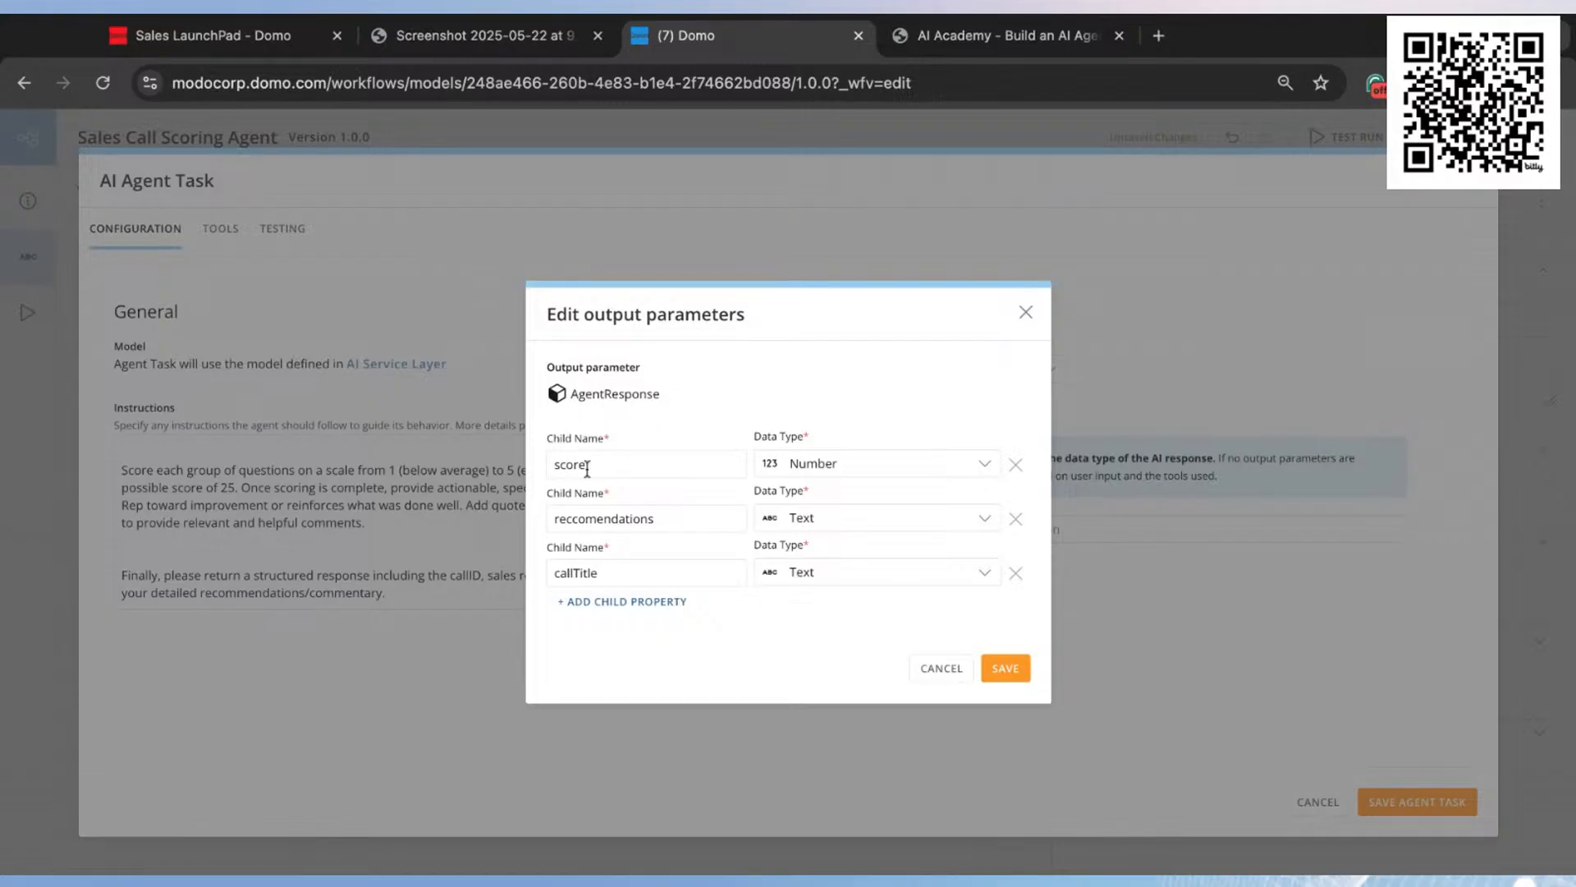
pyautogui.click(1008, 669)
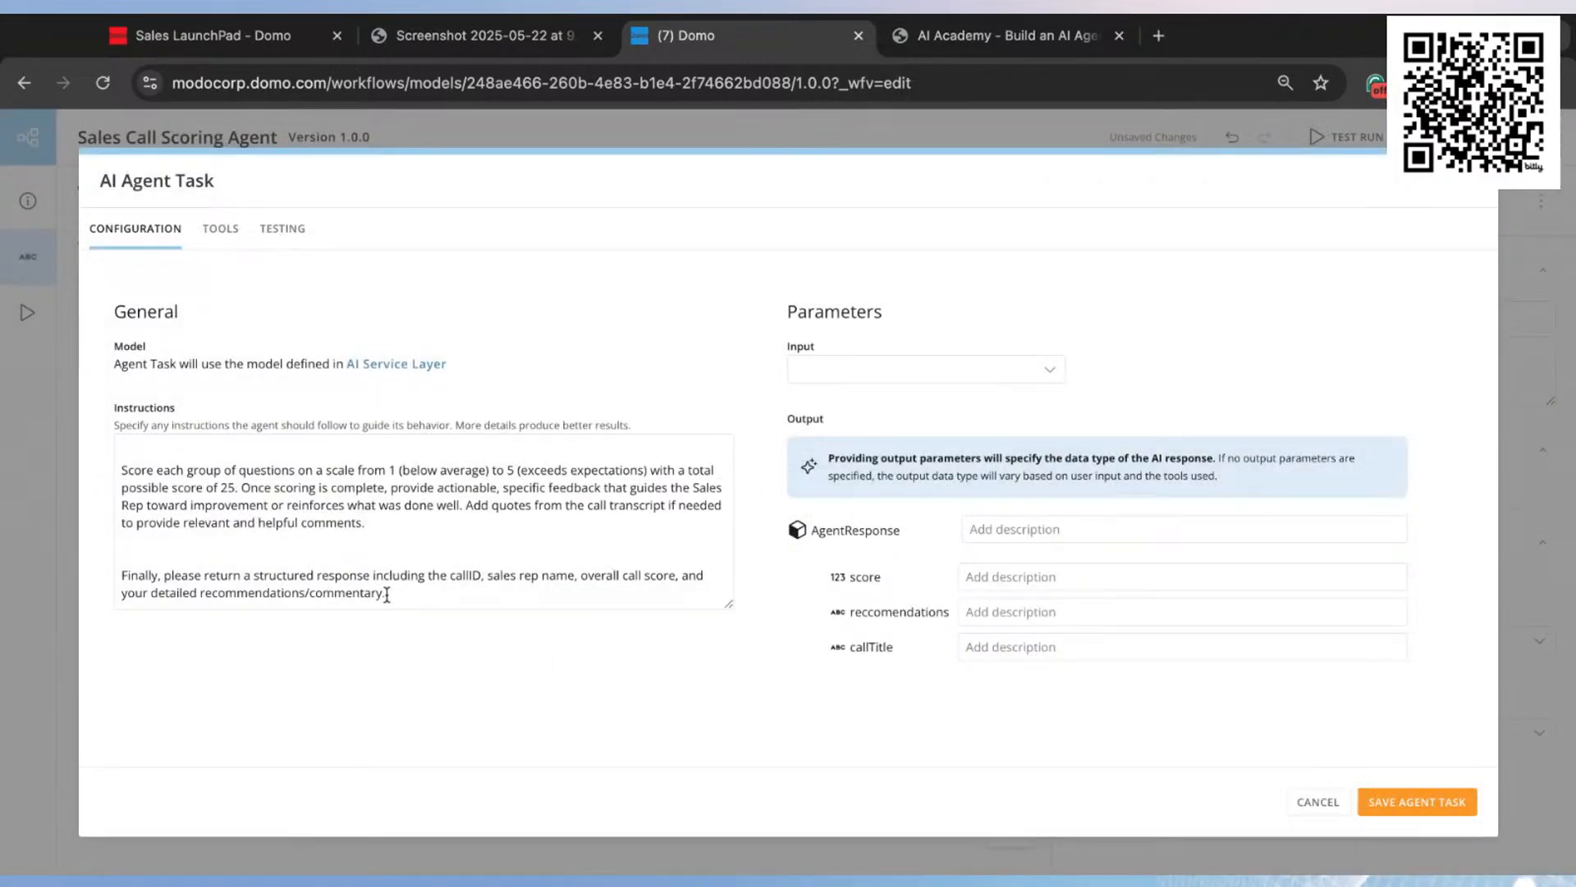
# Step: Delete the callID and sales rep name items from the structured response request in the instructions
pyautogui.click(492, 600)
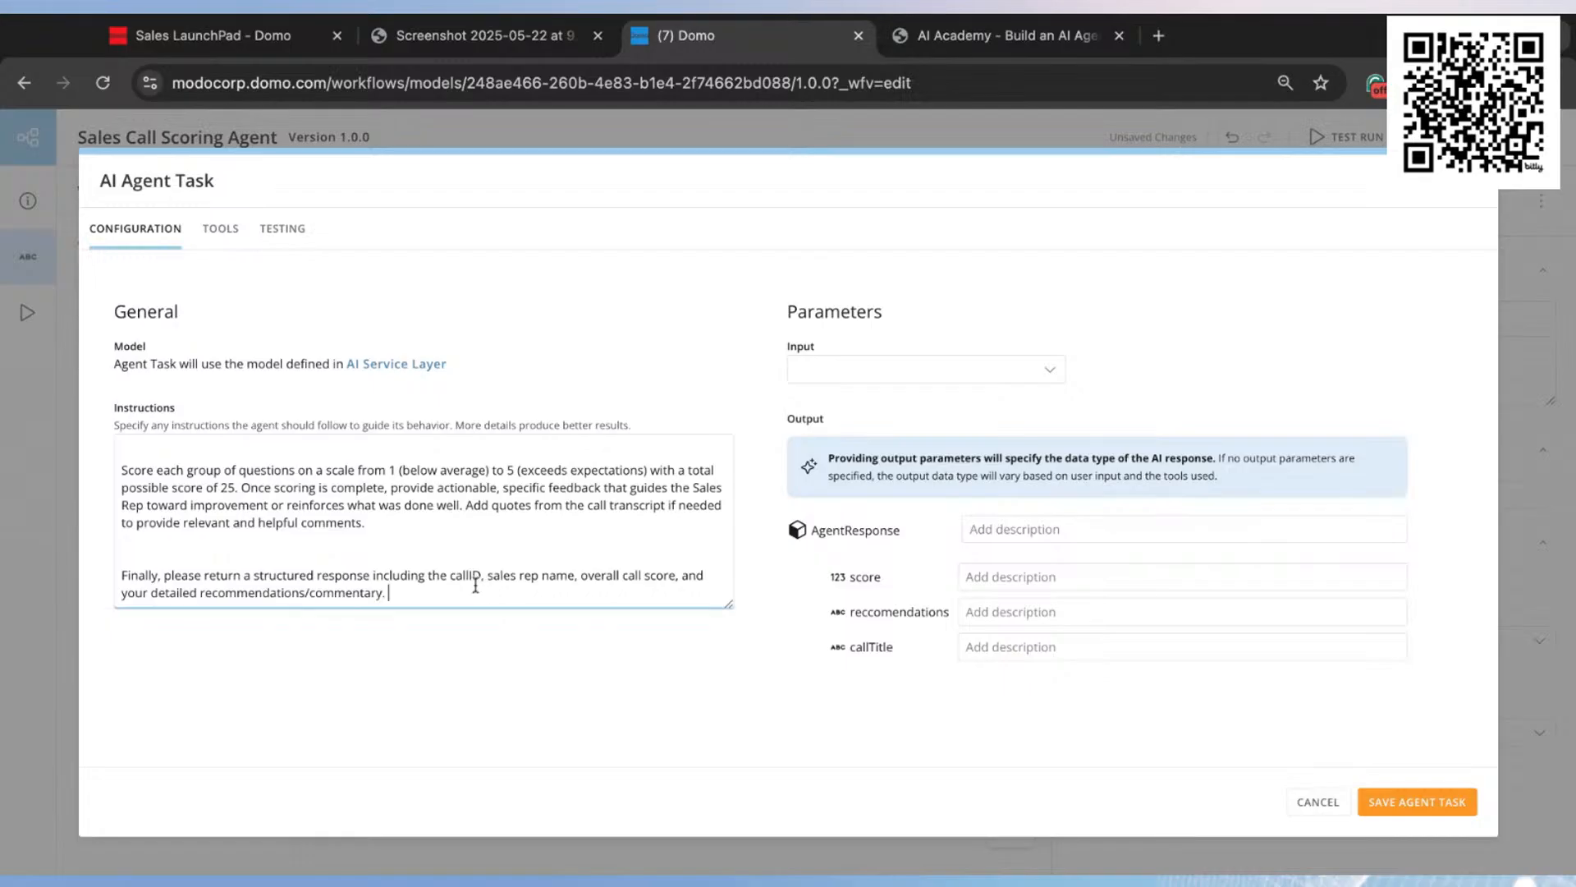
pyautogui.doubleClick(475, 577)
pyautogui.press('BackSpace')
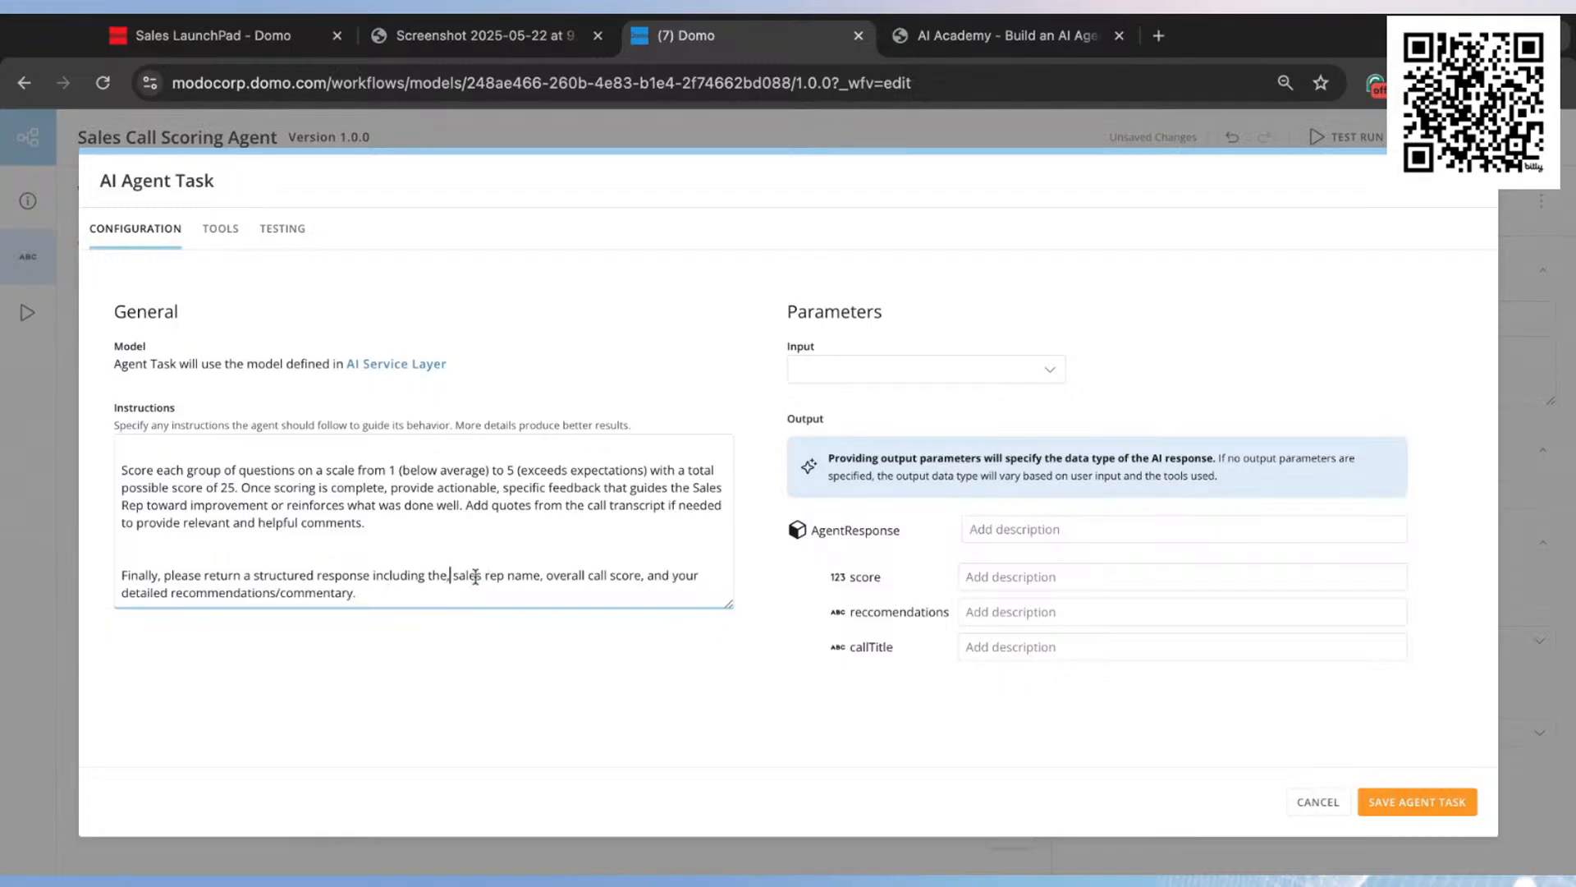
pyautogui.press('Delete')
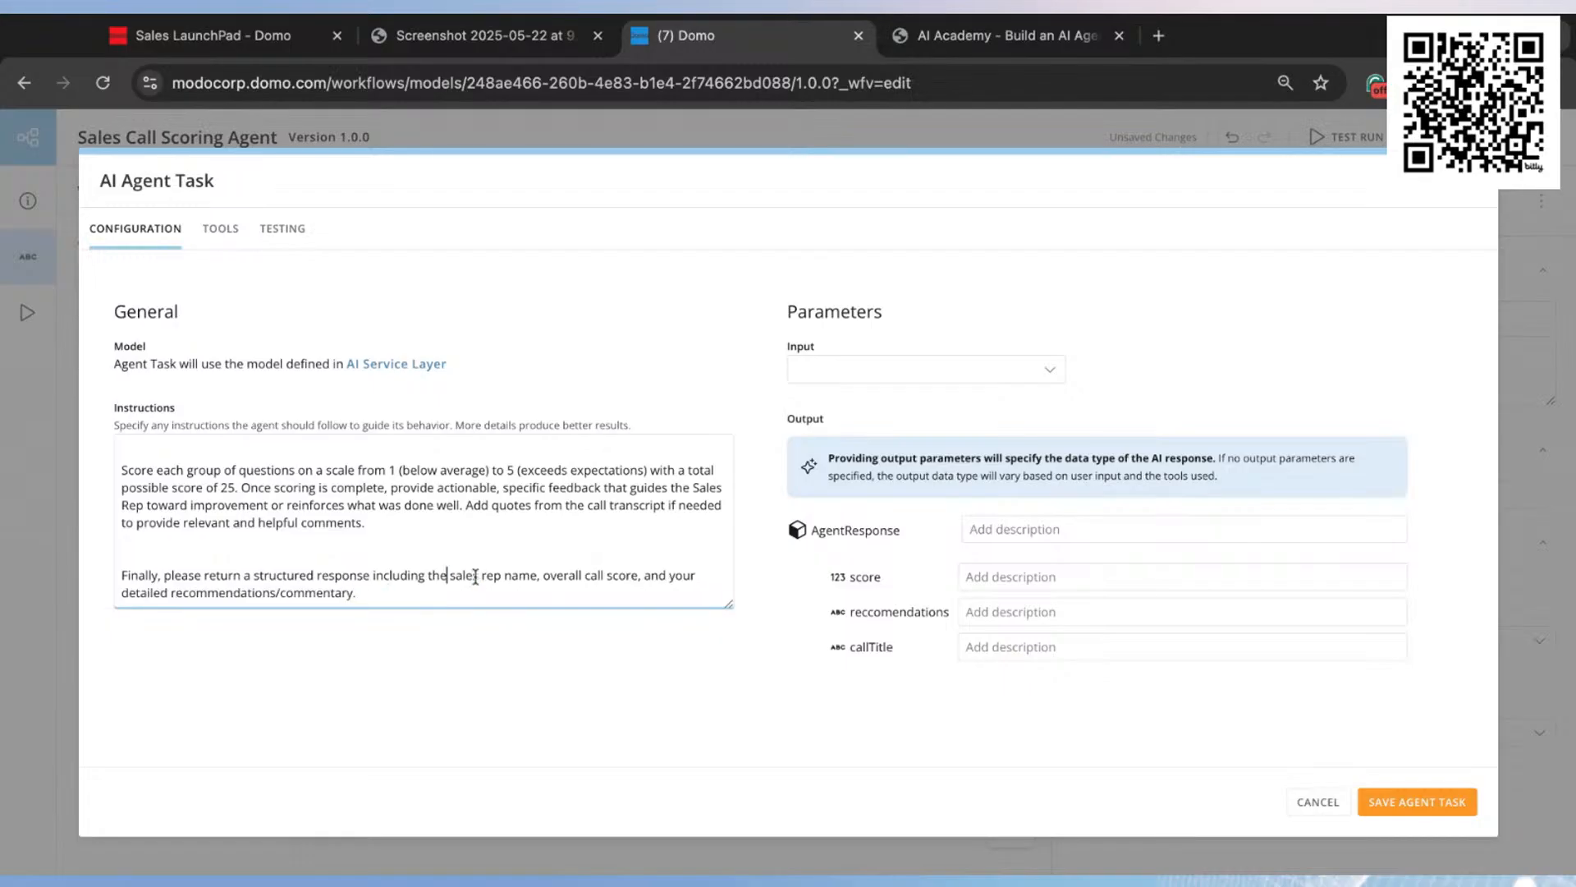
pyautogui.click(542, 579)
pyautogui.hotkey('shift', 'Left')
pyautogui.hotkey('shift', 'Left')
pyautogui.hotkey('shift', 'Left')
pyautogui.hotkey('shift', 'Left')
pyautogui.hotkey('shift', 'Left')
pyautogui.hotkey('shift', 'Left')
pyautogui.hotkey('shift', 'Left')
pyautogui.hotkey('shift', 'Left')
pyautogui.moveTo(542, 579); pyautogui.dragTo(448, 582)
pyautogui.press('BackSpace')
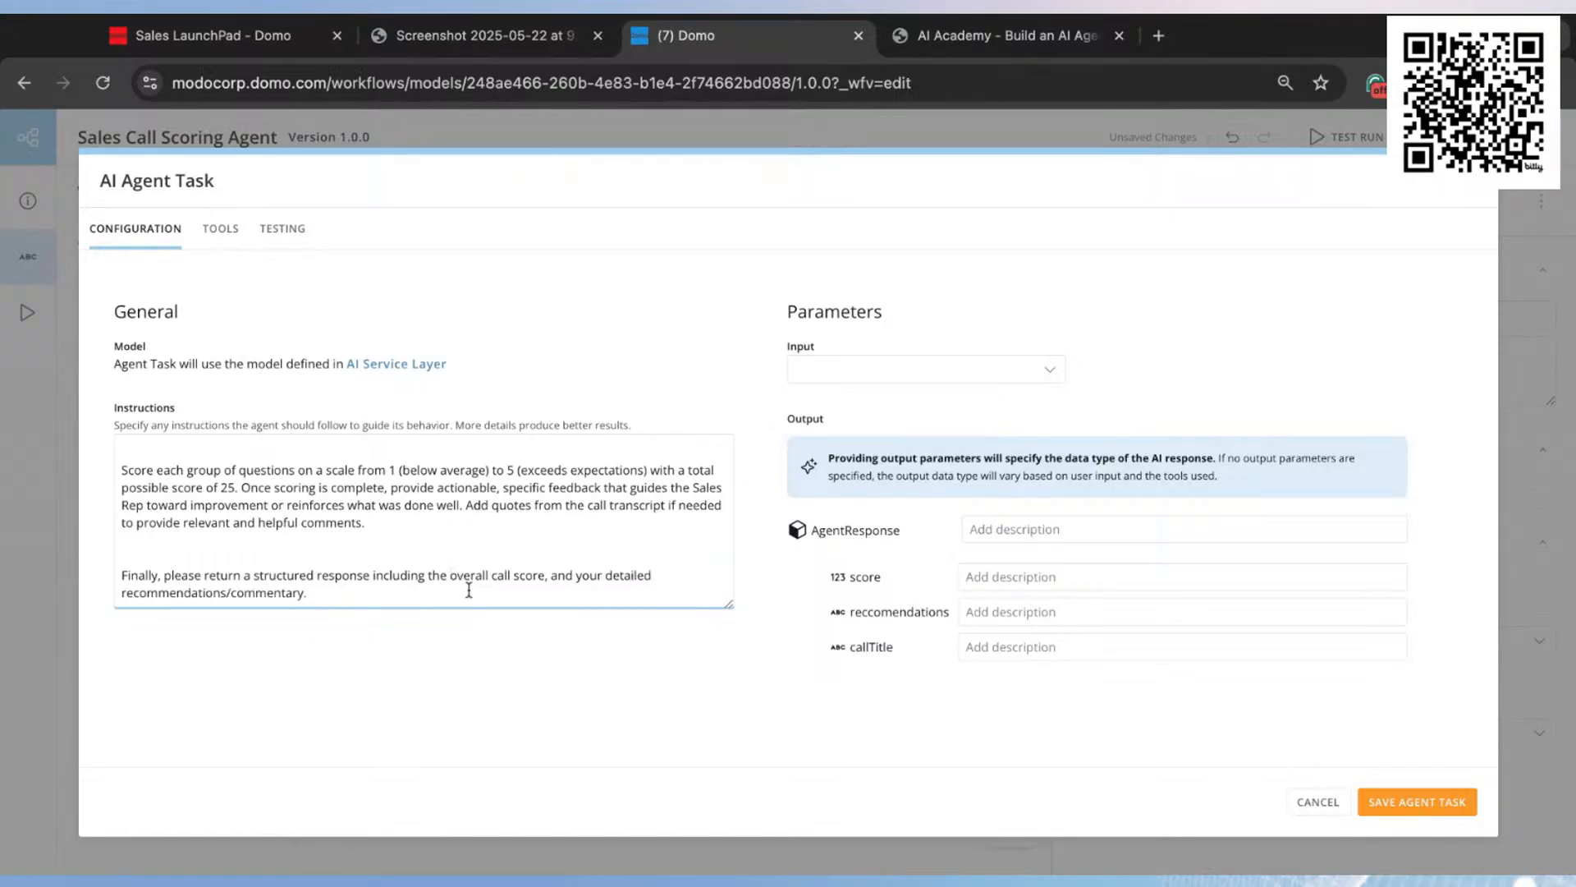
# Step: Add ", and call title" after "recommendations/commentary" at the end of the structured response request
pyautogui.hotkey('alt', 'shift', 'Right')
pyautogui.hotkey('alt', 'shift', 'Right')
pyautogui.click(302, 597)
pyautogui.write(', and call title')
pyautogui.click(736, 338)
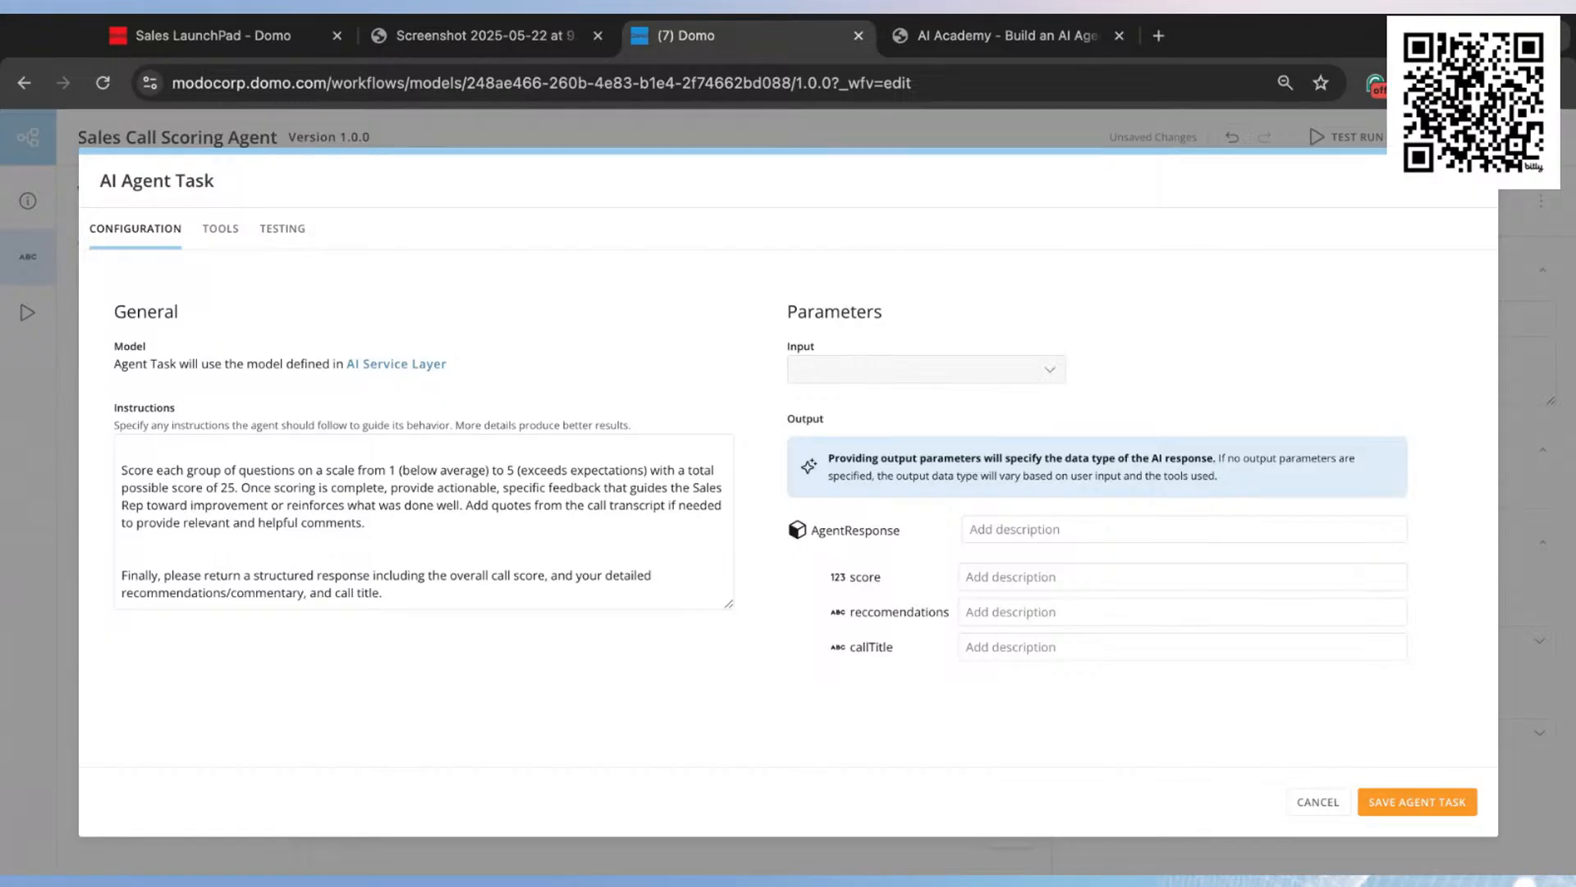
# Step: Create a custom agent input and paste in the AI Agent Input Parameters text copied from the Word document
pyautogui.click(911, 368)
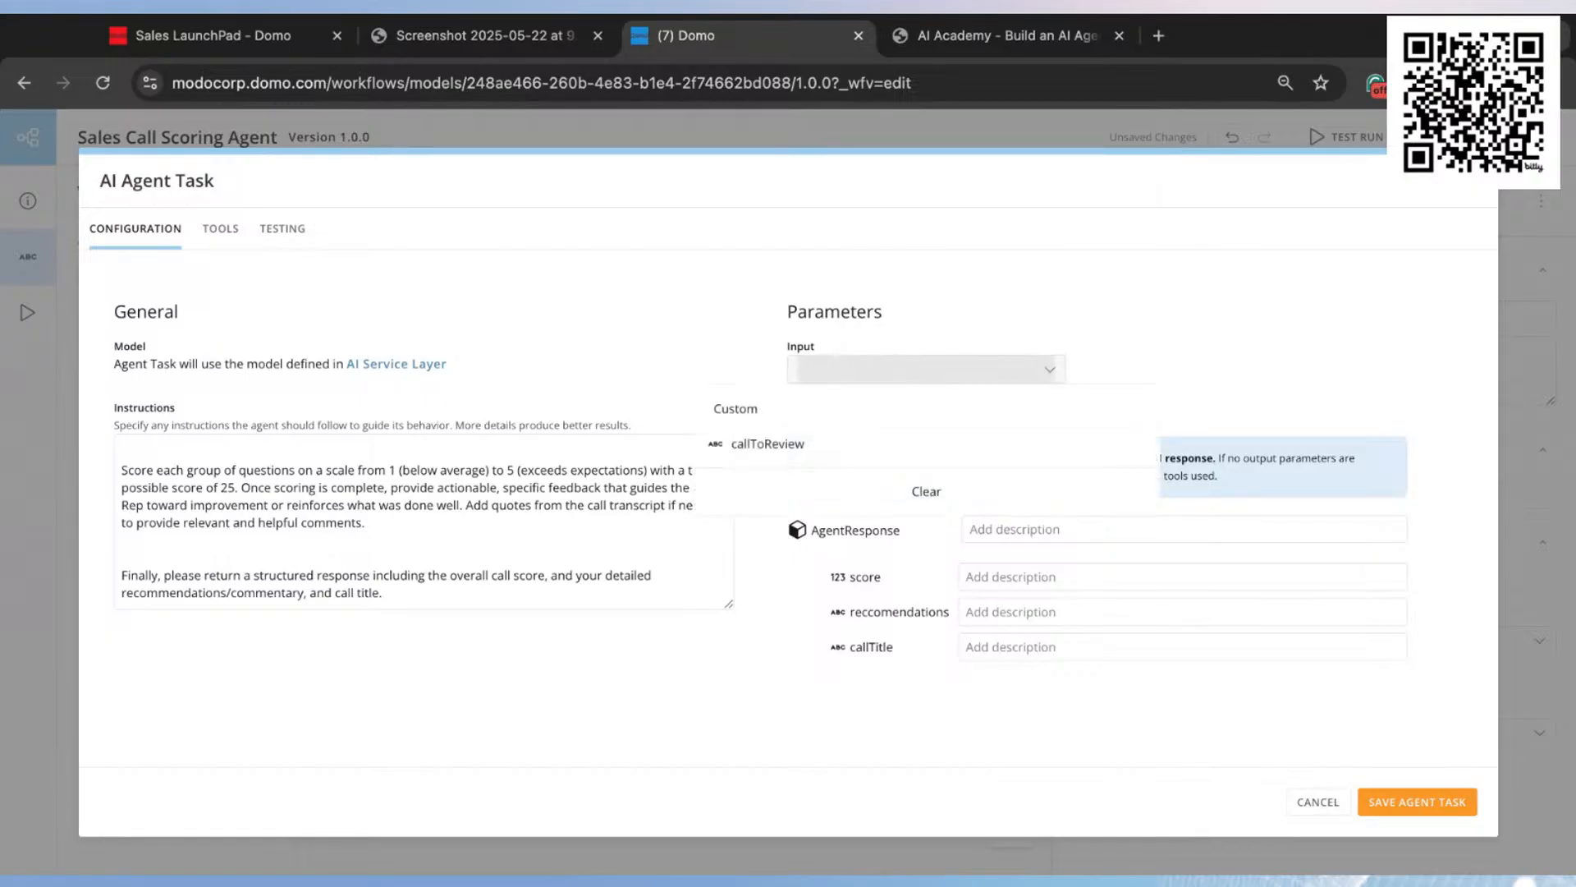
pyautogui.click(736, 409)
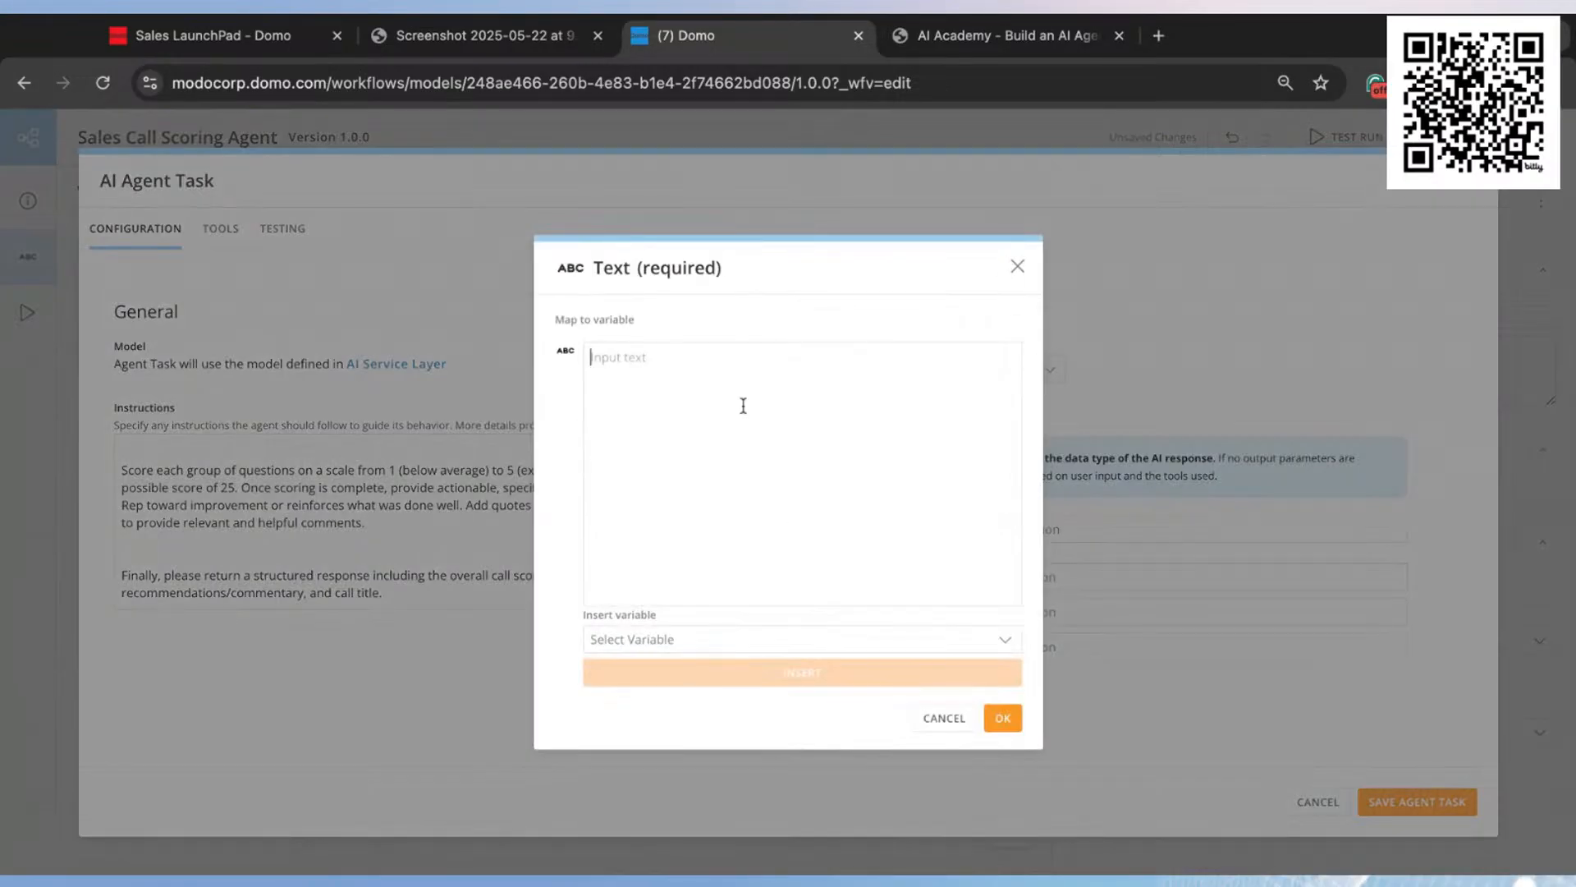
pyautogui.click(991, 35)
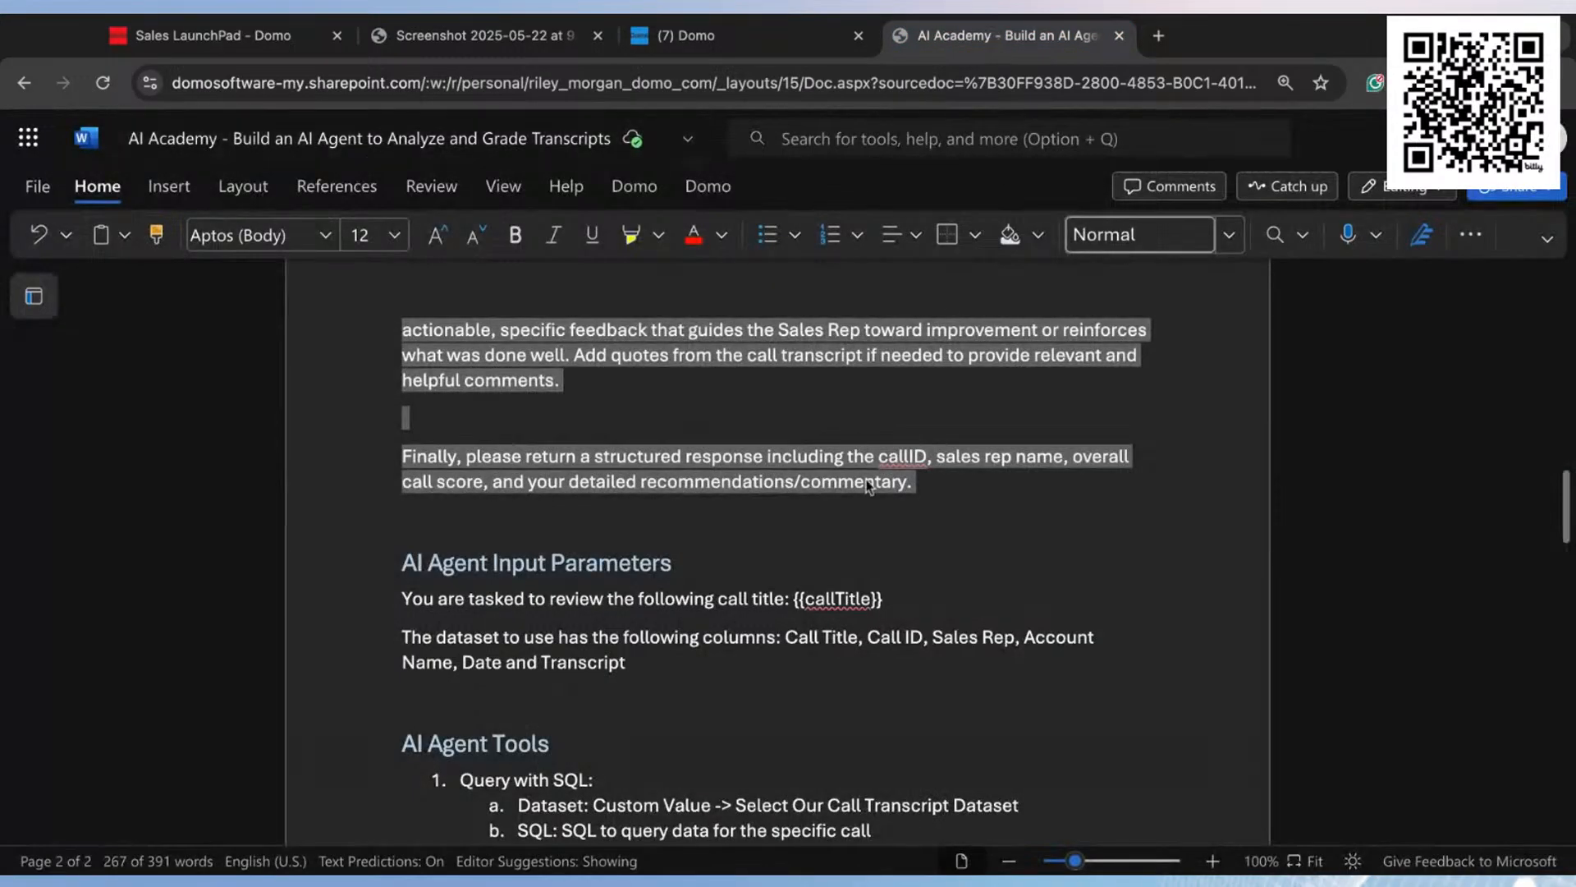
pyautogui.moveTo(643, 671); pyautogui.dragTo(402, 599)
pyautogui.press('super+c')
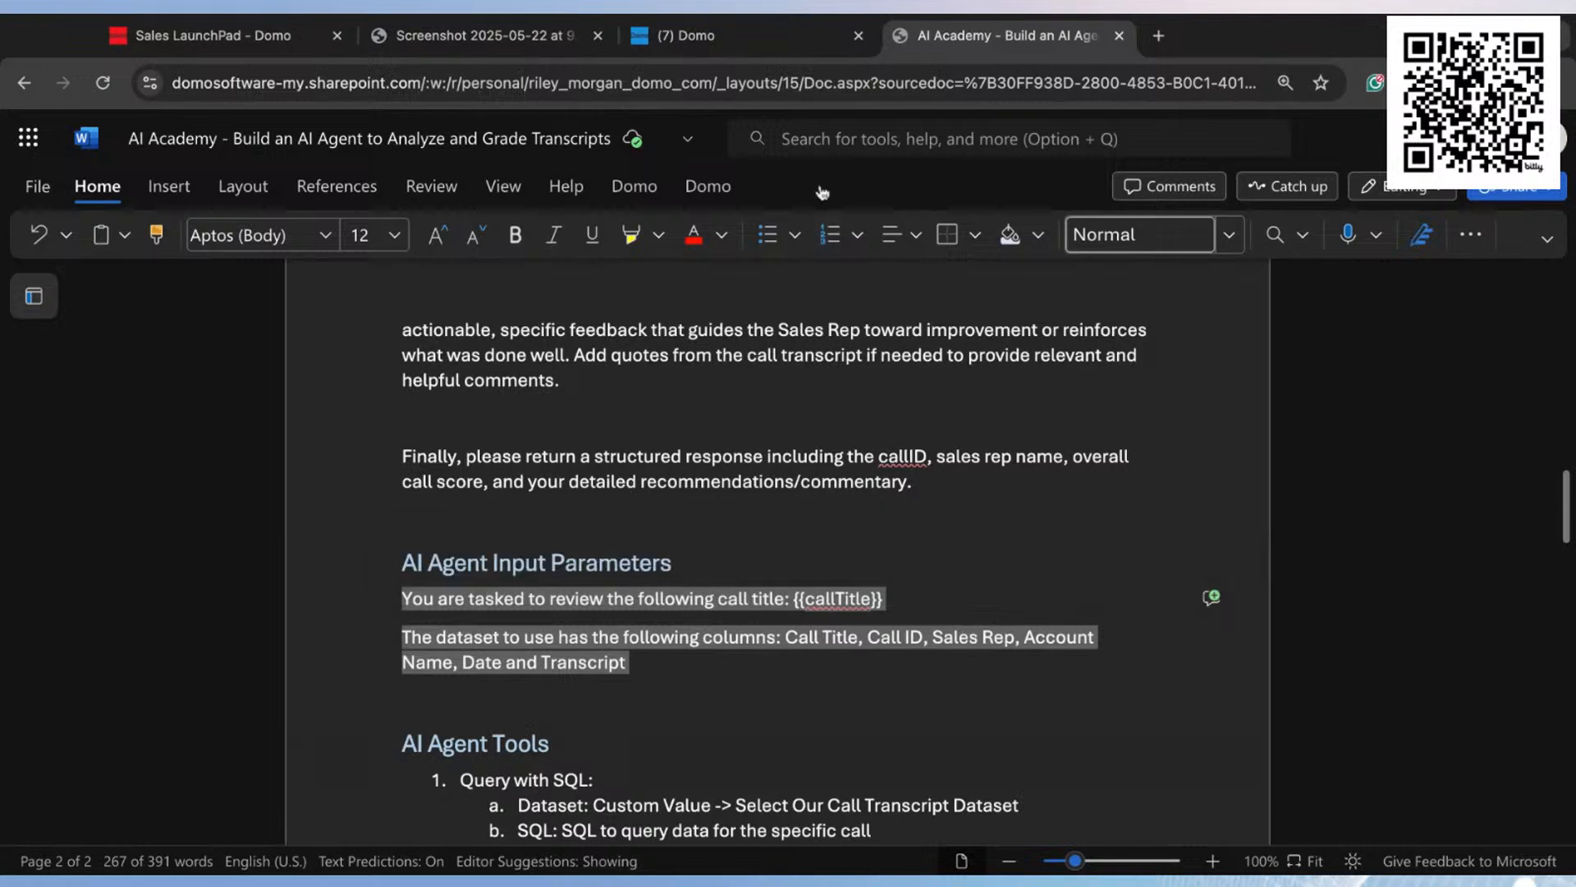
pyautogui.click(790, 49)
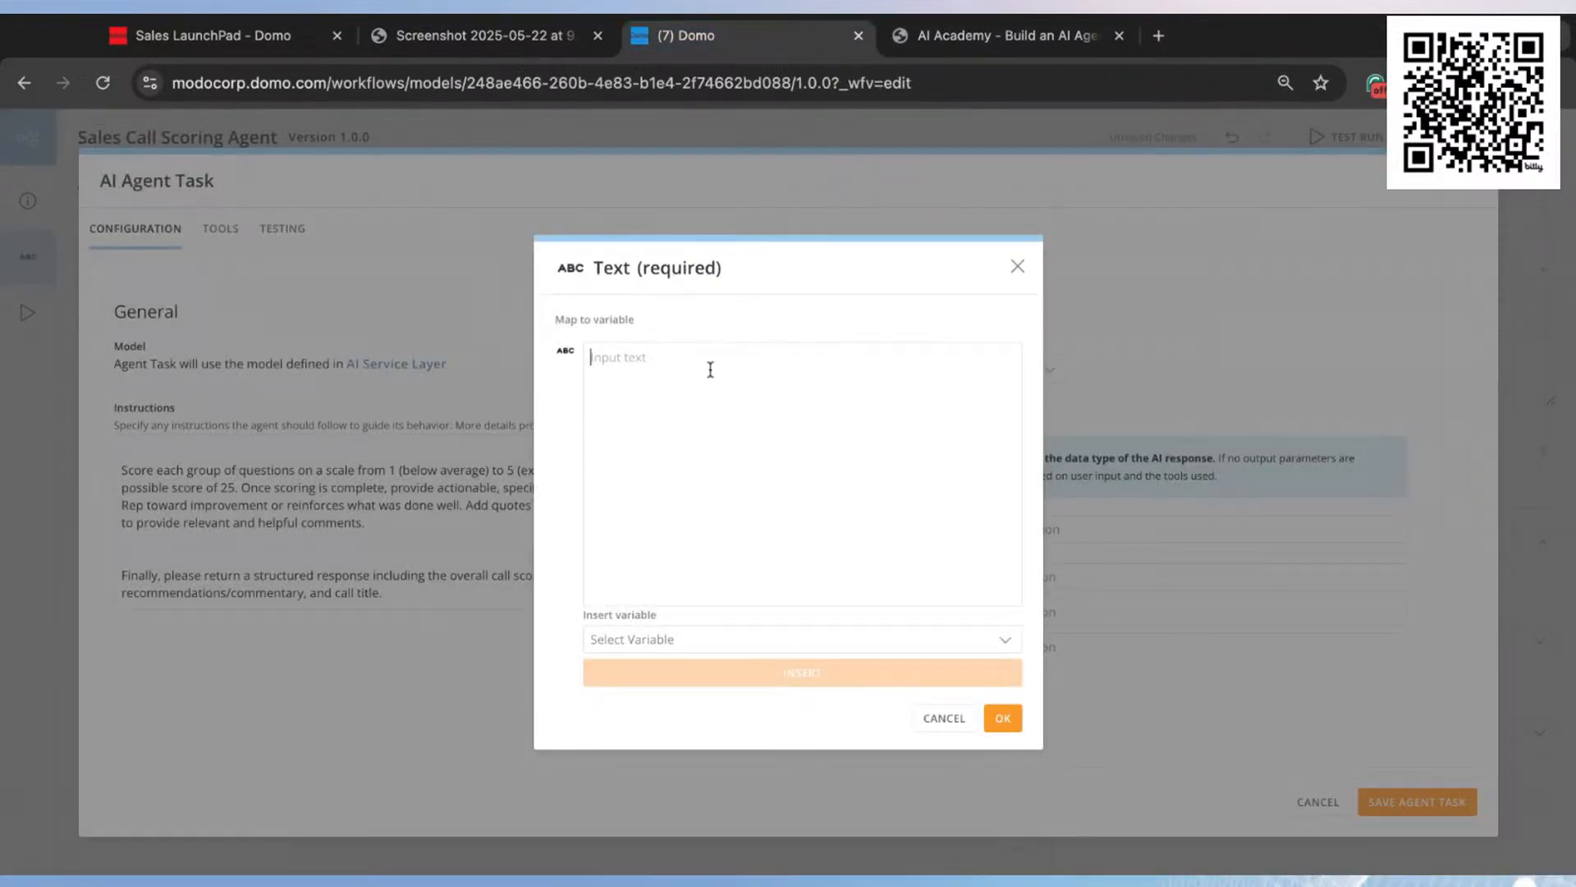
pyautogui.press('super+v')
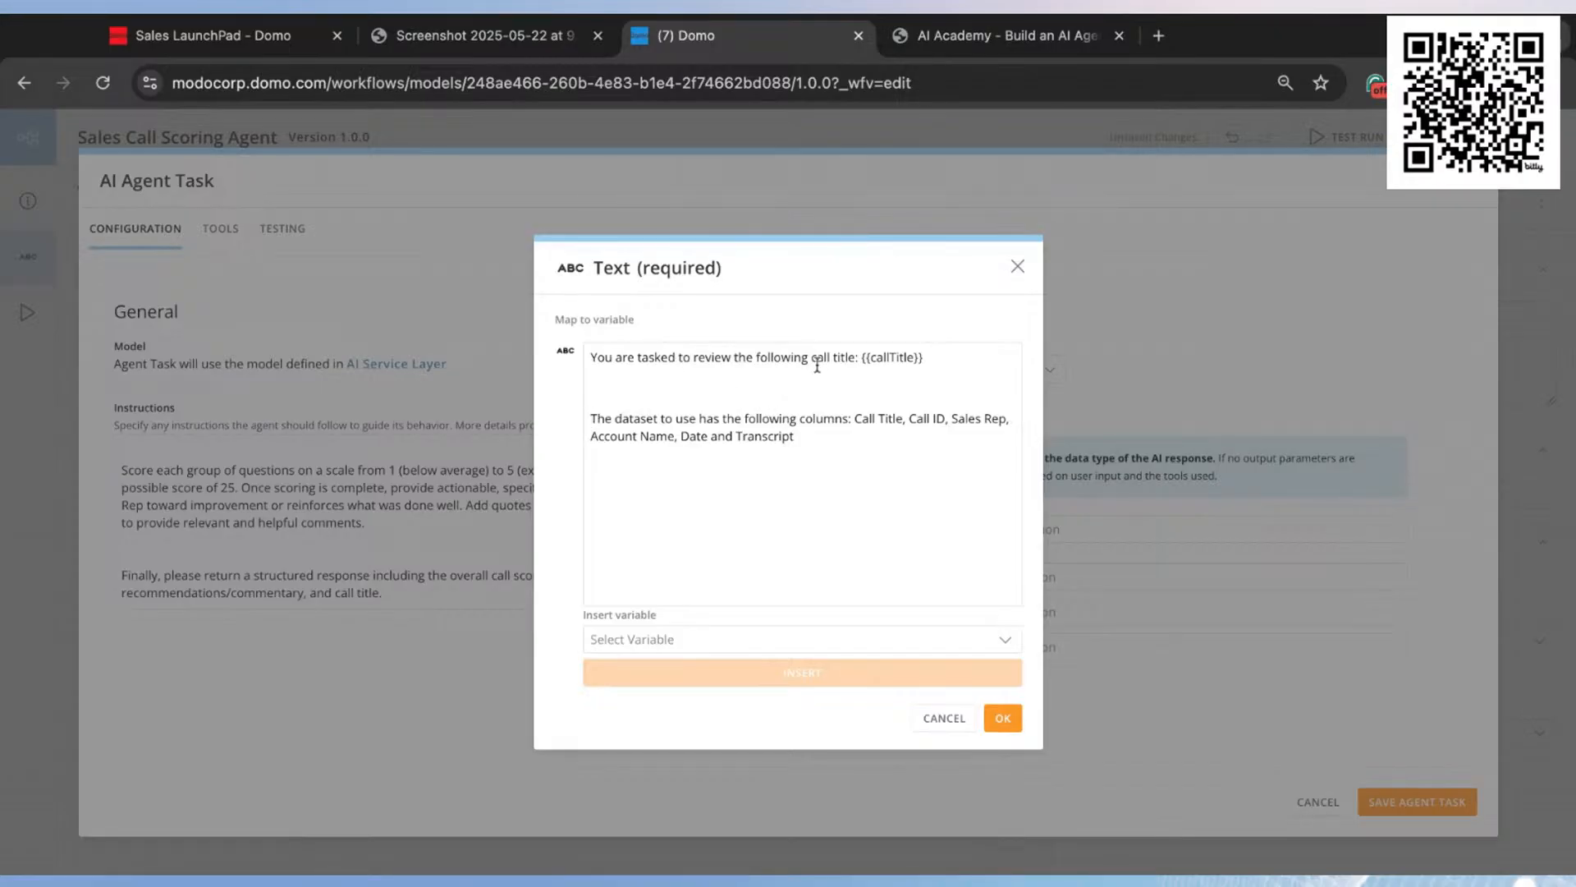
# Step: Replace the {{callTitle}} placeholder in the input text with the callToReview variable
pyautogui.click(951, 362)
pyautogui.press('BackSpace')
pyautogui.press('BackSpace')
pyautogui.press('BackSpace')
pyautogui.press('BackSpace')
pyautogui.press('BackSpace')
pyautogui.press('BackSpace')
pyautogui.press('BackSpace')
pyautogui.press('BackSpace')
pyautogui.press('BackSpace')
pyautogui.press('BackSpace')
pyautogui.press('BackSpace')
pyautogui.press('BackSpace')
pyautogui.click(682, 640)
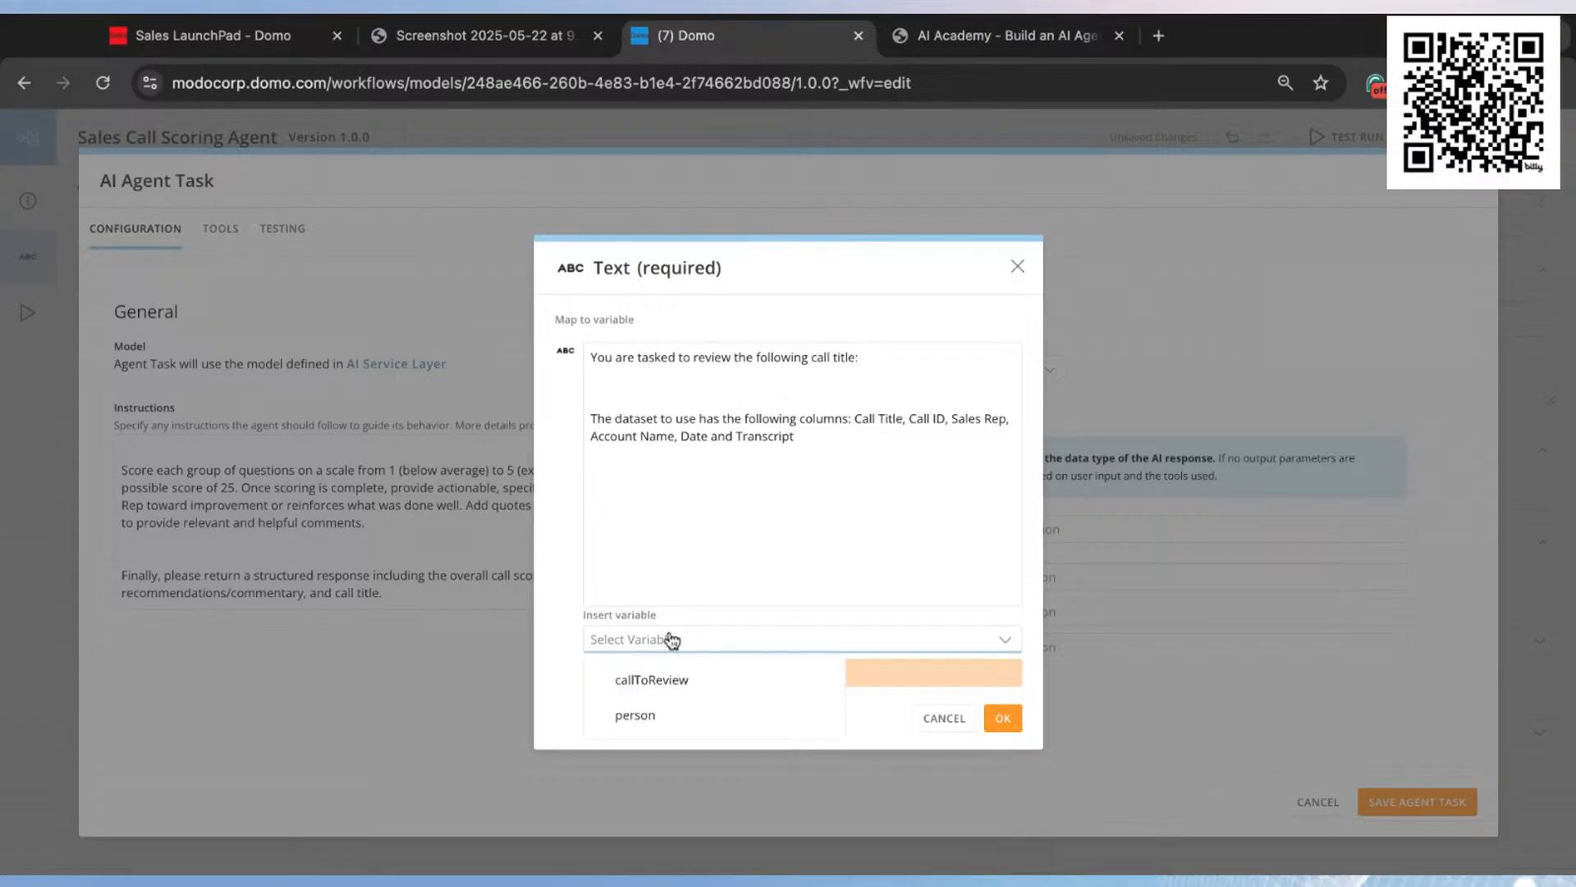
pyautogui.click(668, 685)
pyautogui.click(776, 674)
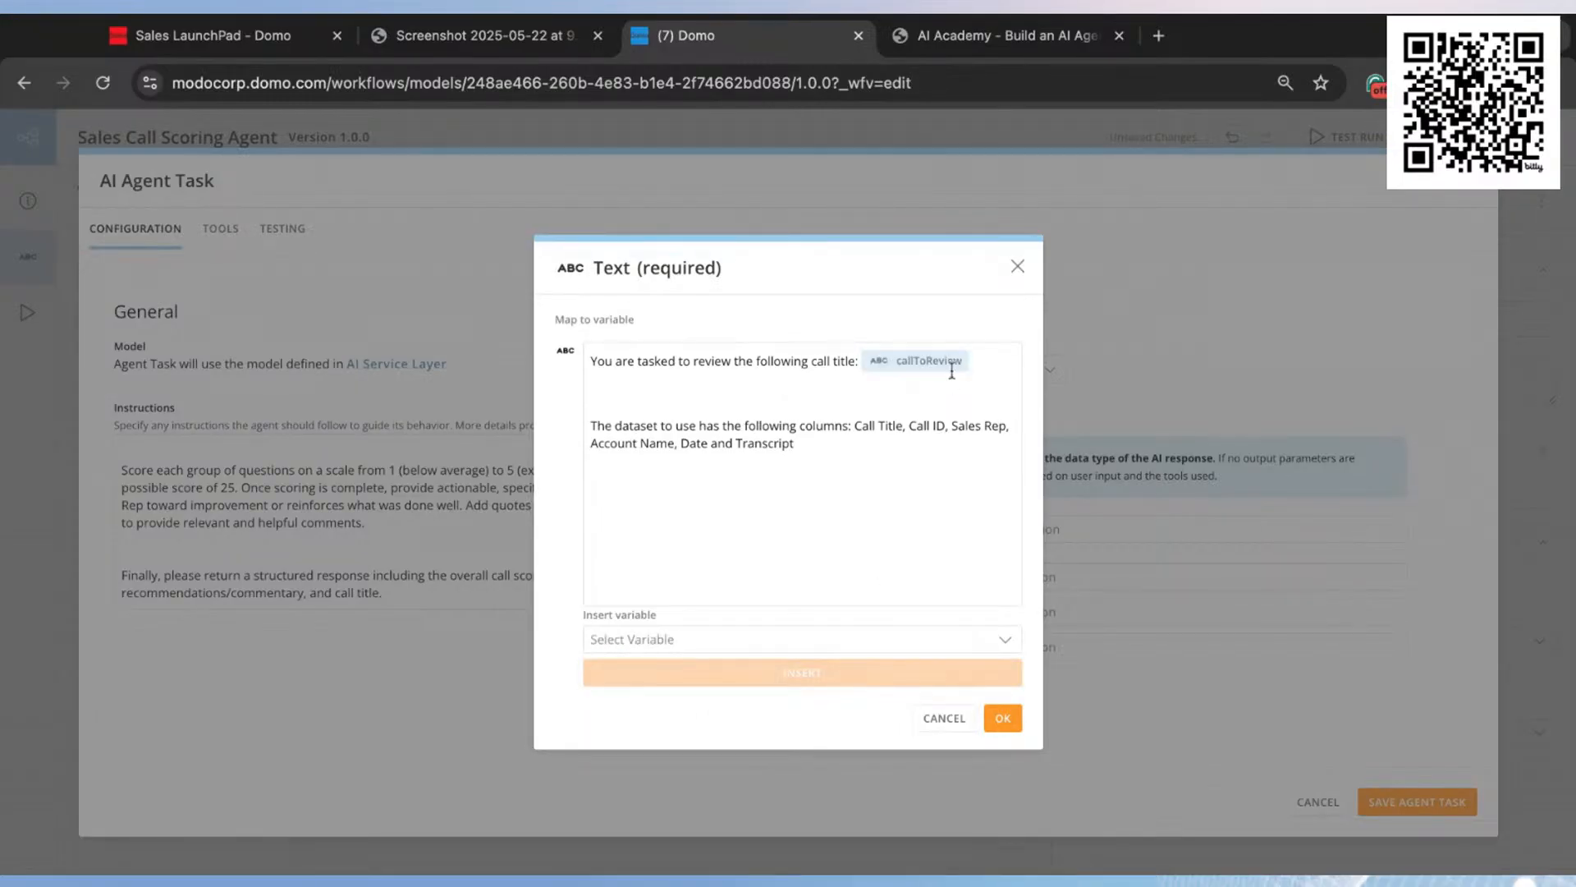
# Step: Remove the extra blank space between the two paragraphs of the input text and save the custom input
pyautogui.click(707, 389)
pyautogui.press('BackSpace')
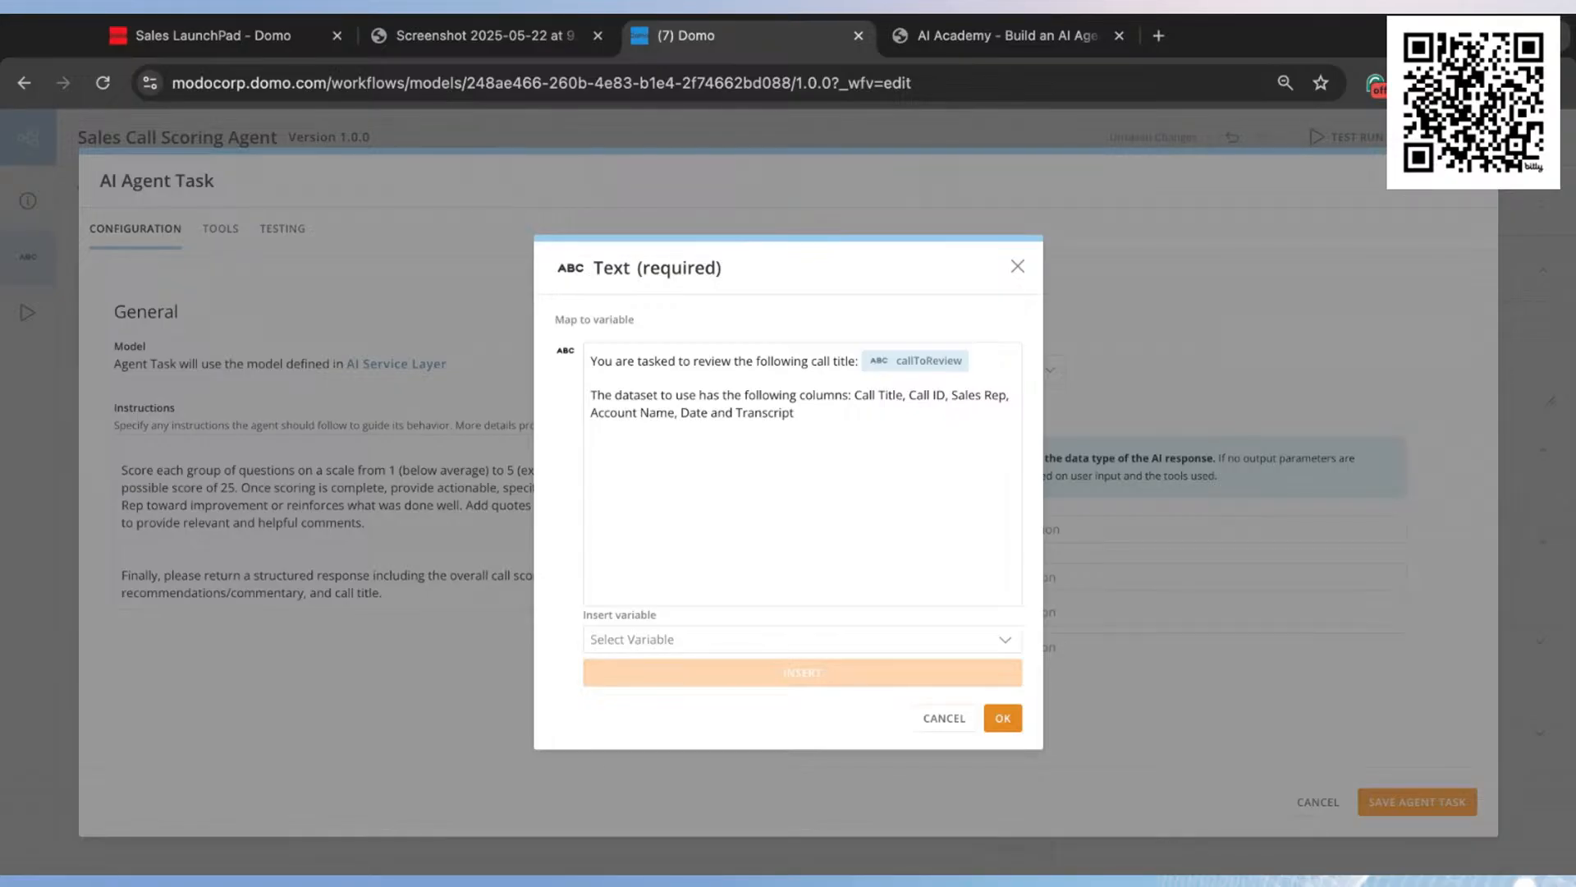
pyautogui.click(1003, 719)
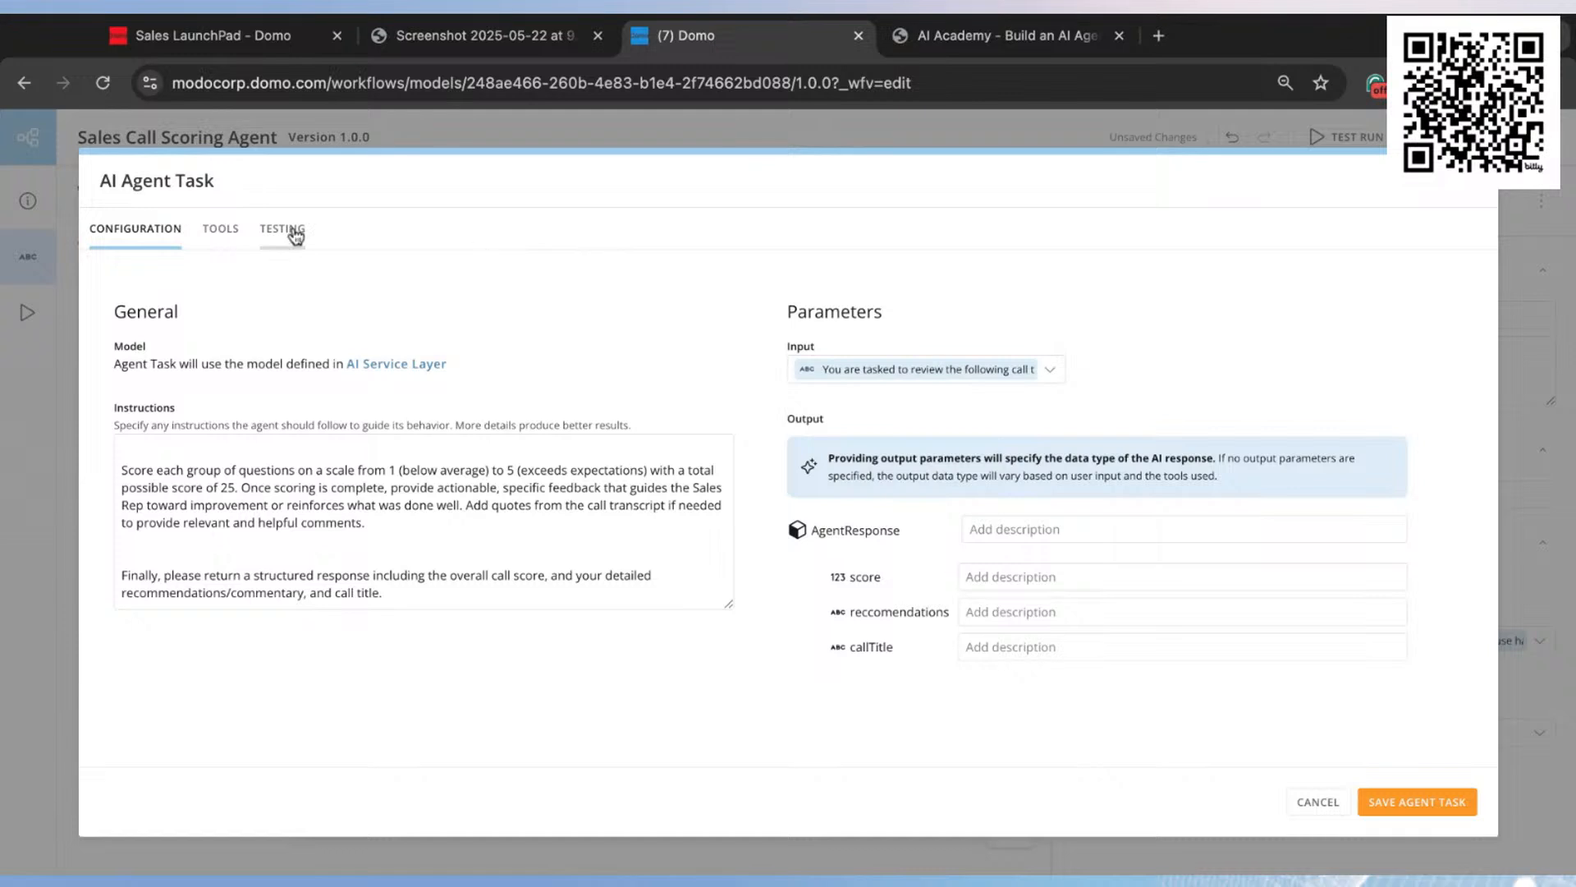
# Step: Add the Text Generation and Text to SQL functions from the DOMO AI Service Layer package as agent tools
pyautogui.click(228, 236)
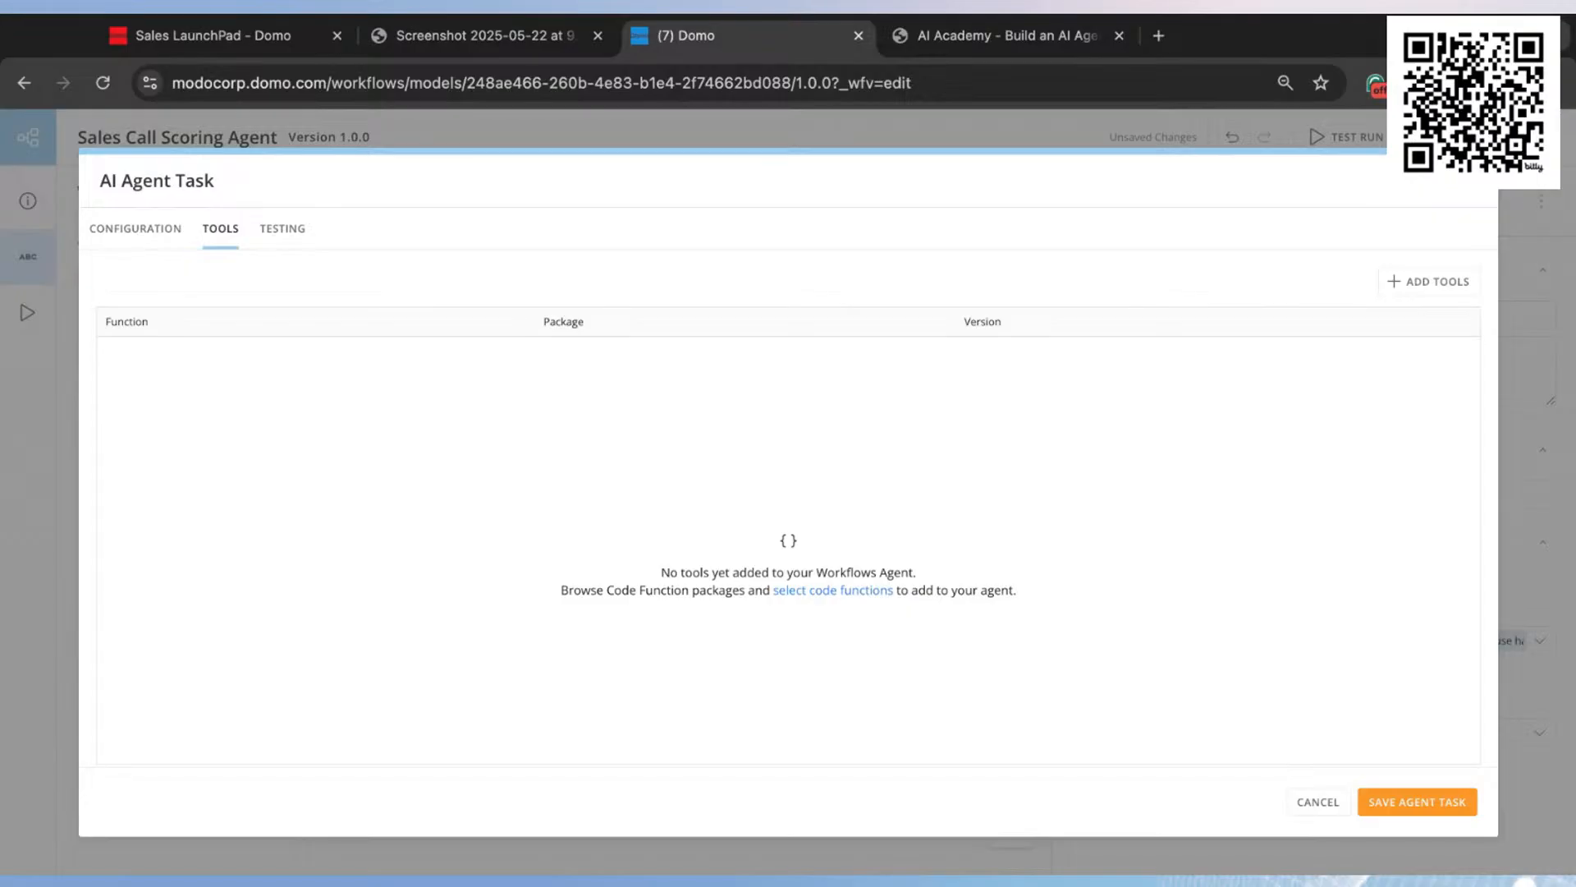
pyautogui.click(1444, 283)
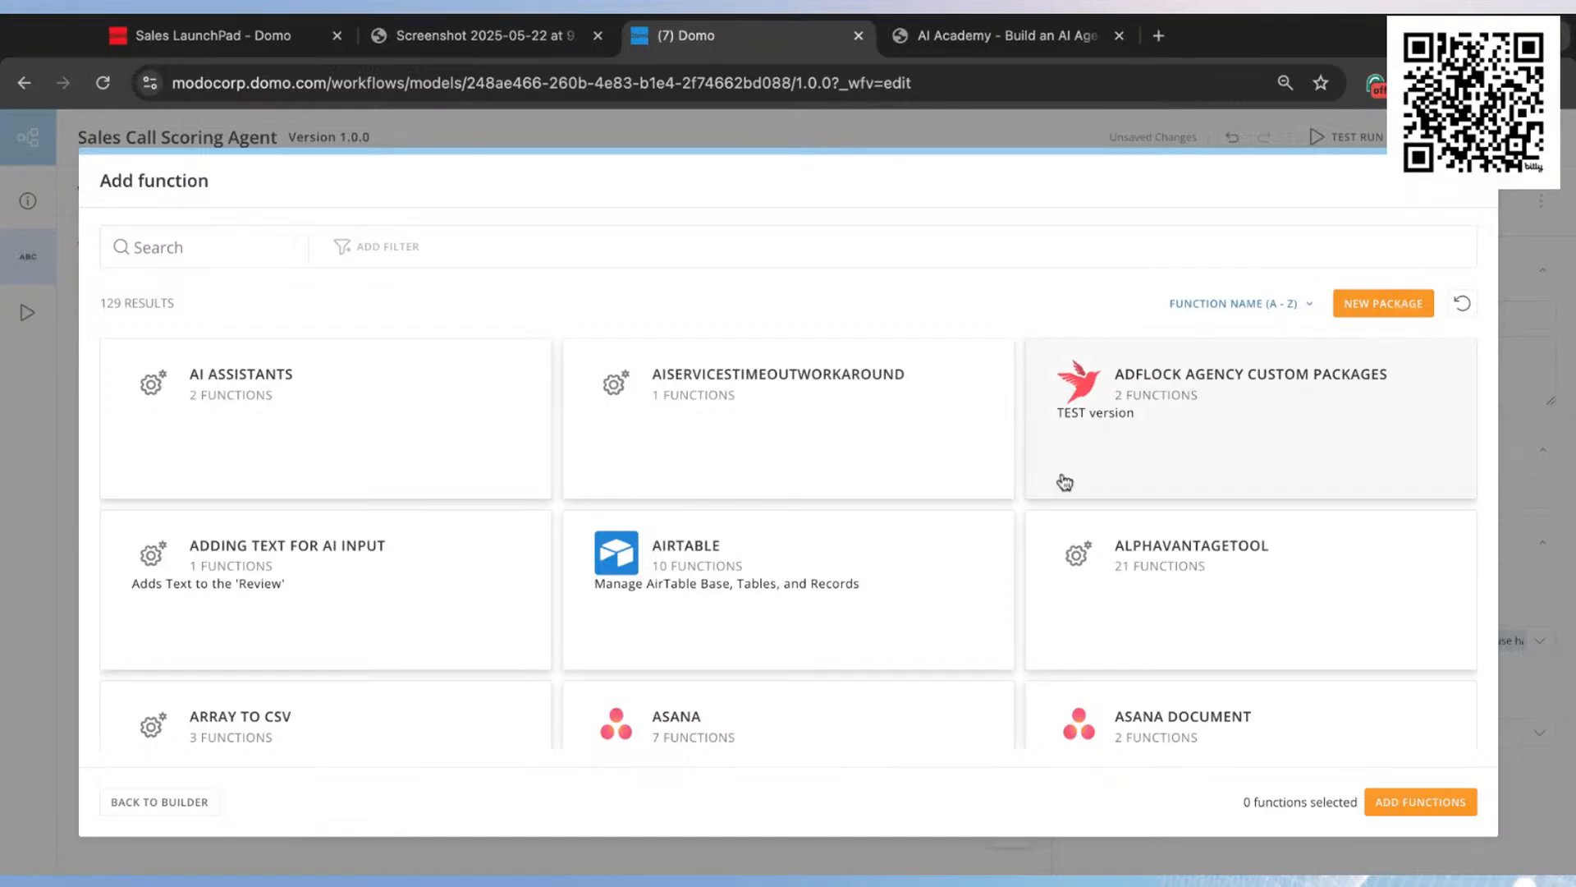
pyautogui.scroll(-3, 1082, 475)
pyautogui.scroll(3, 518, 400)
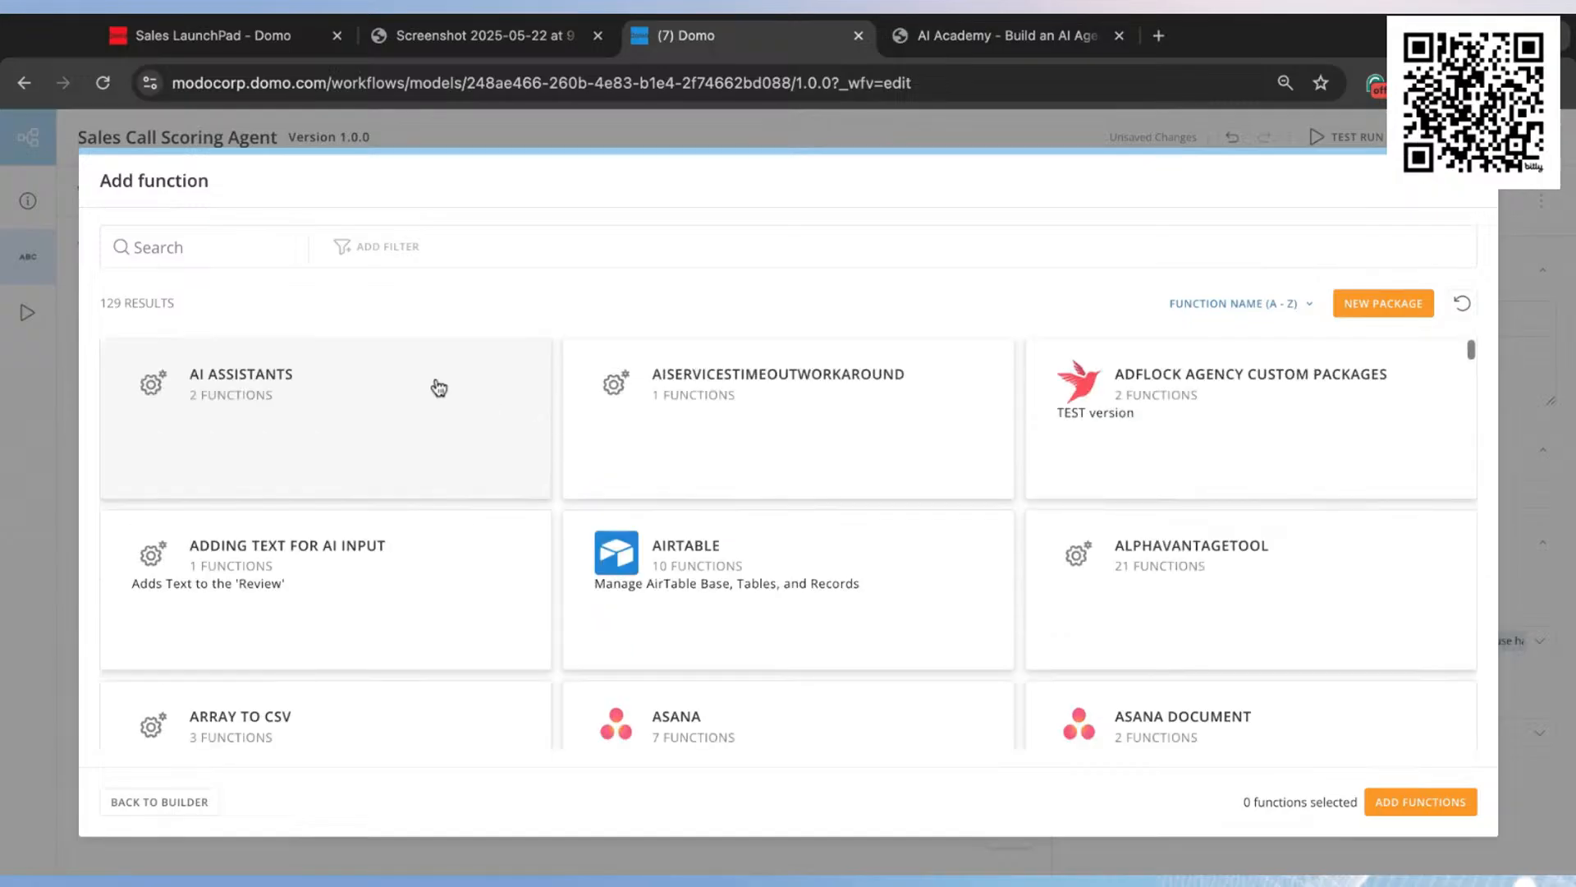
pyautogui.click(228, 247)
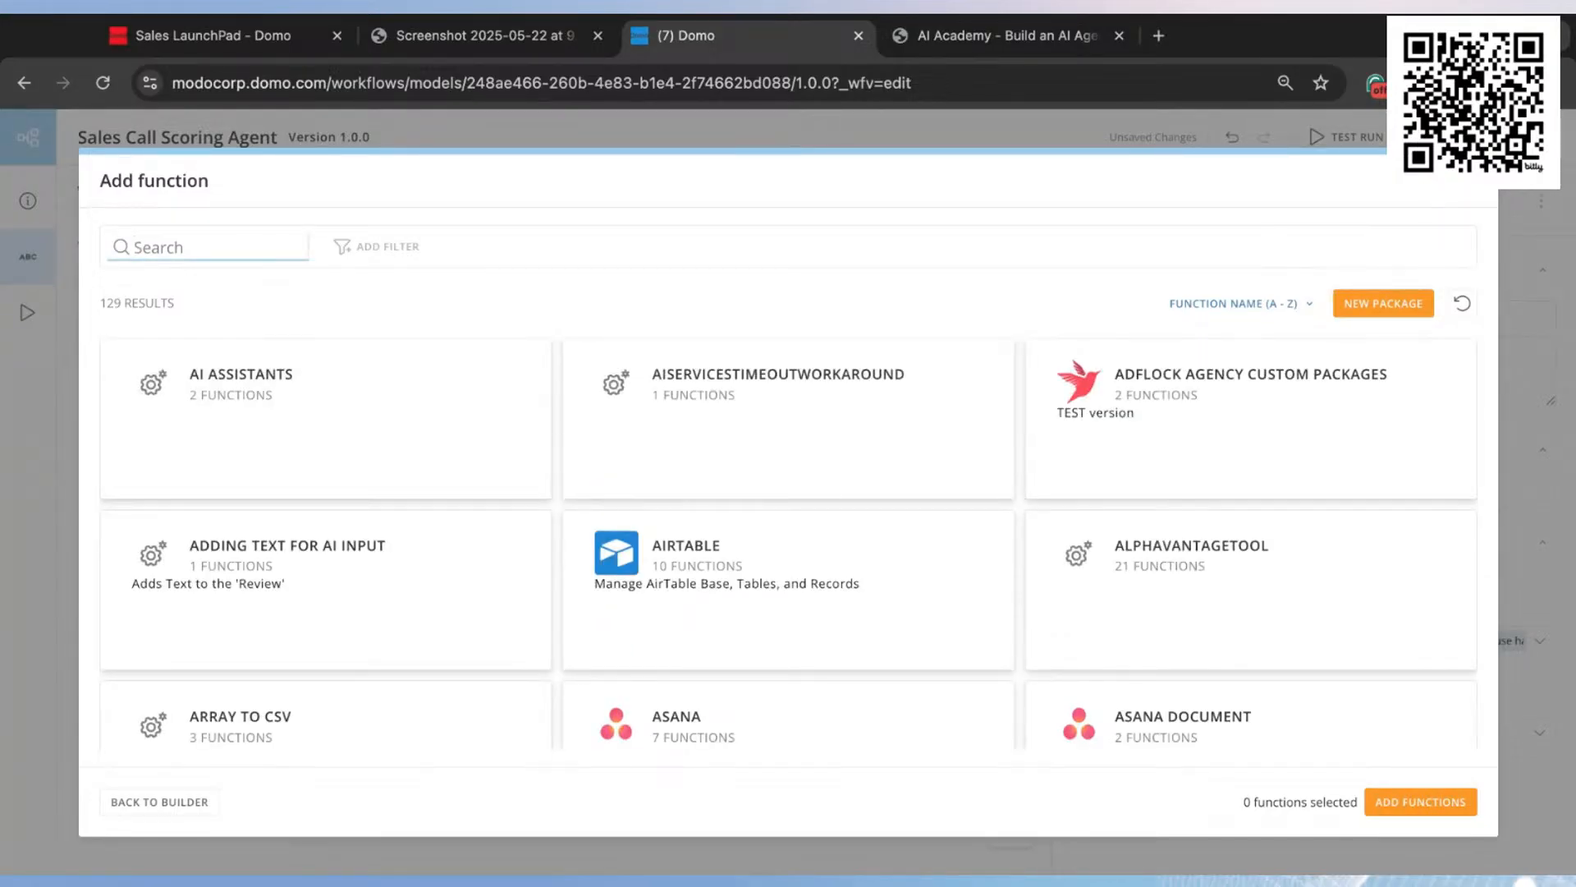
pyautogui.write('ai')
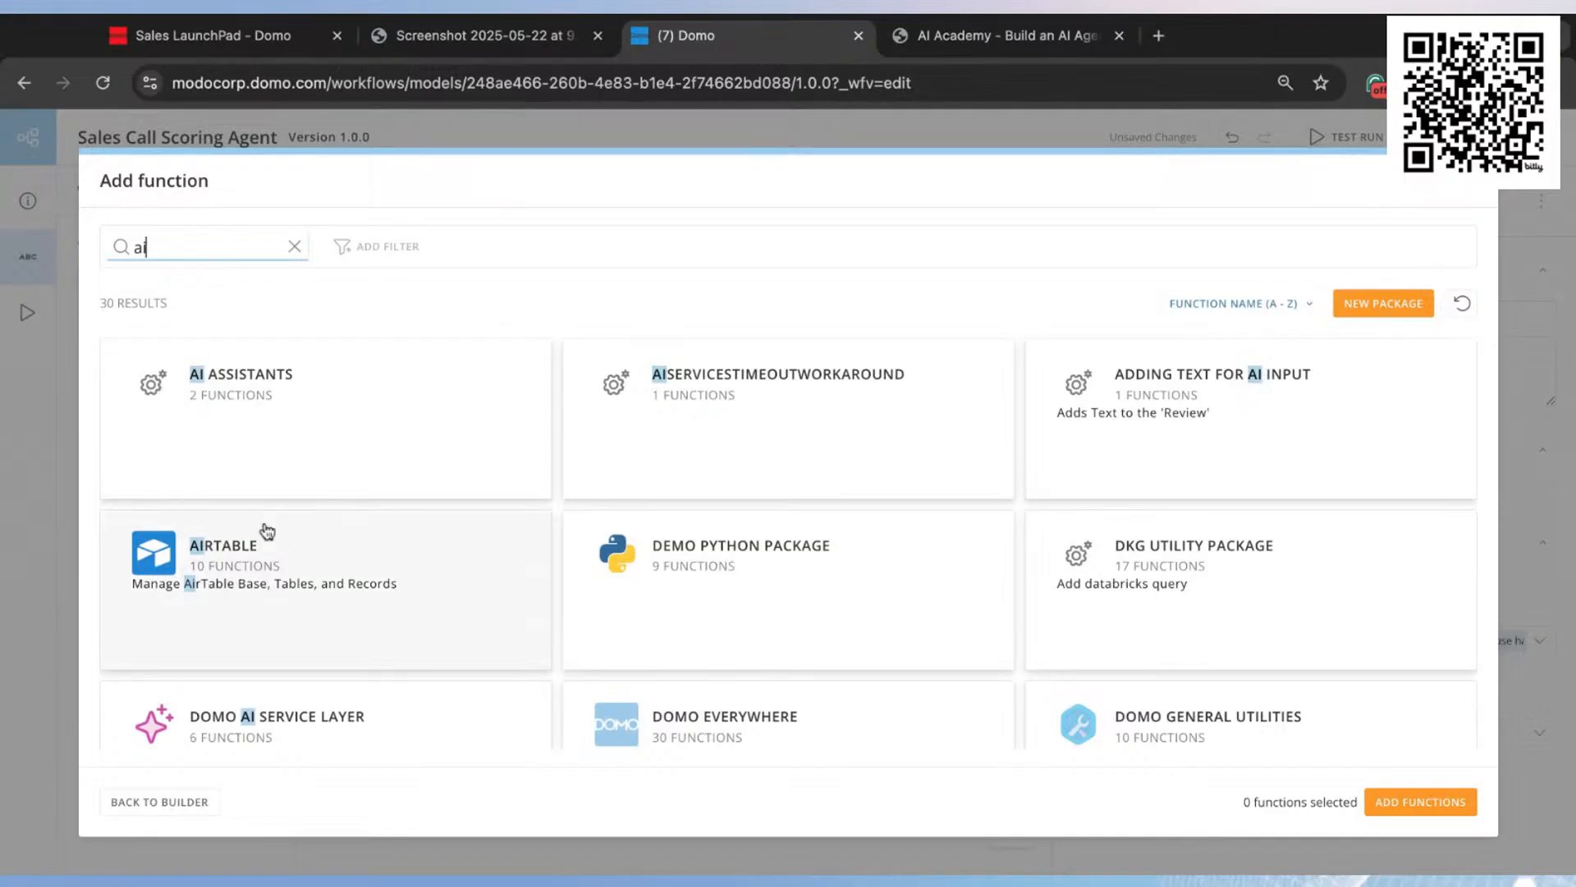
pyautogui.scroll(-1, 246, 550)
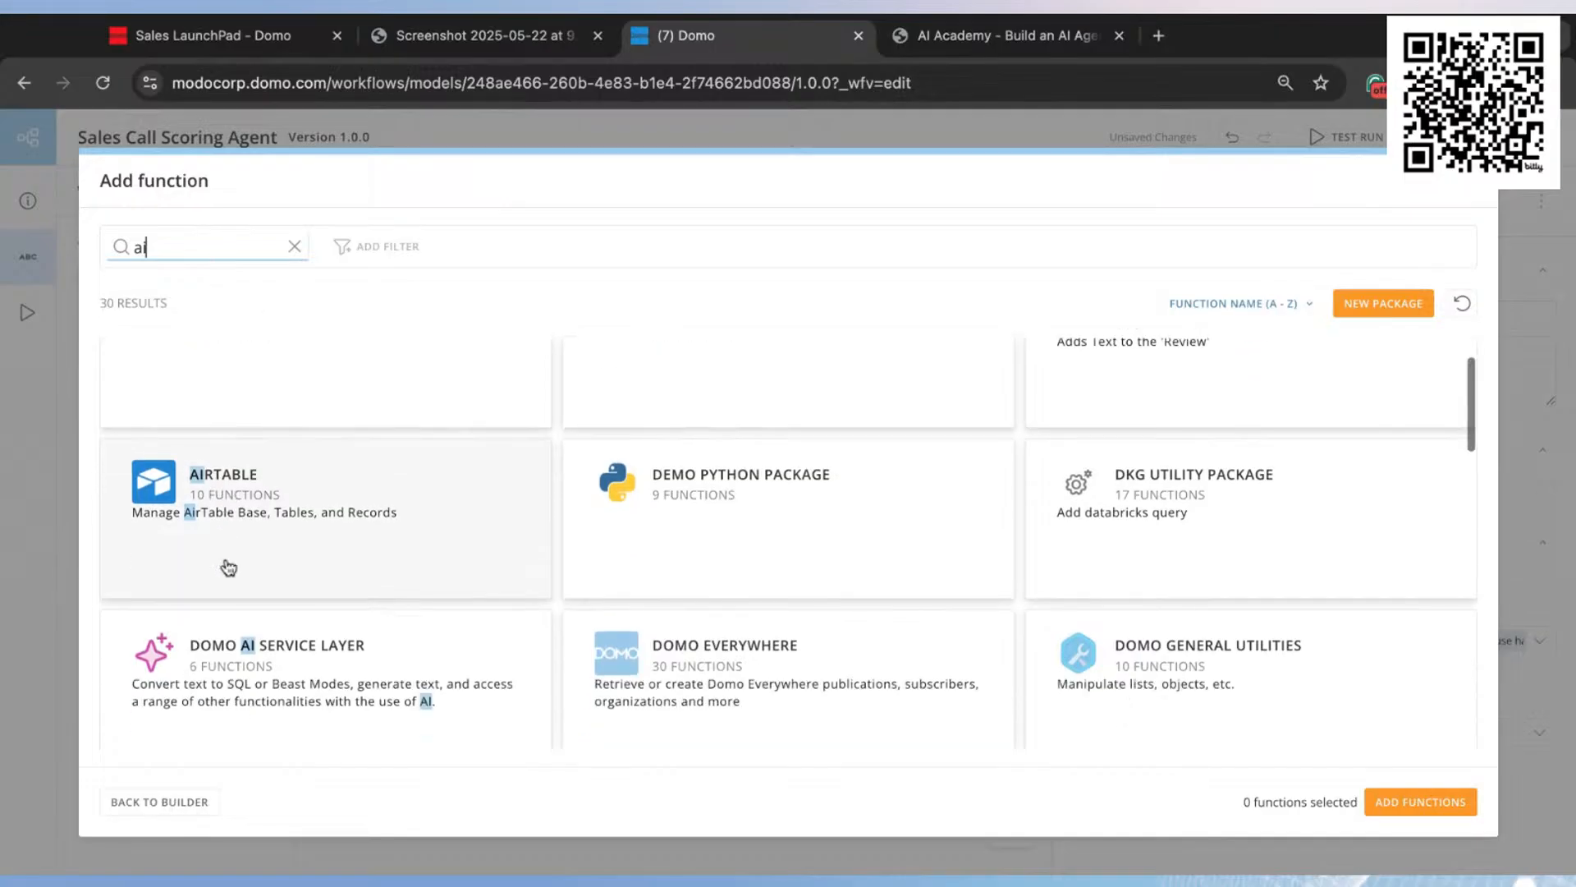
pyautogui.click(363, 673)
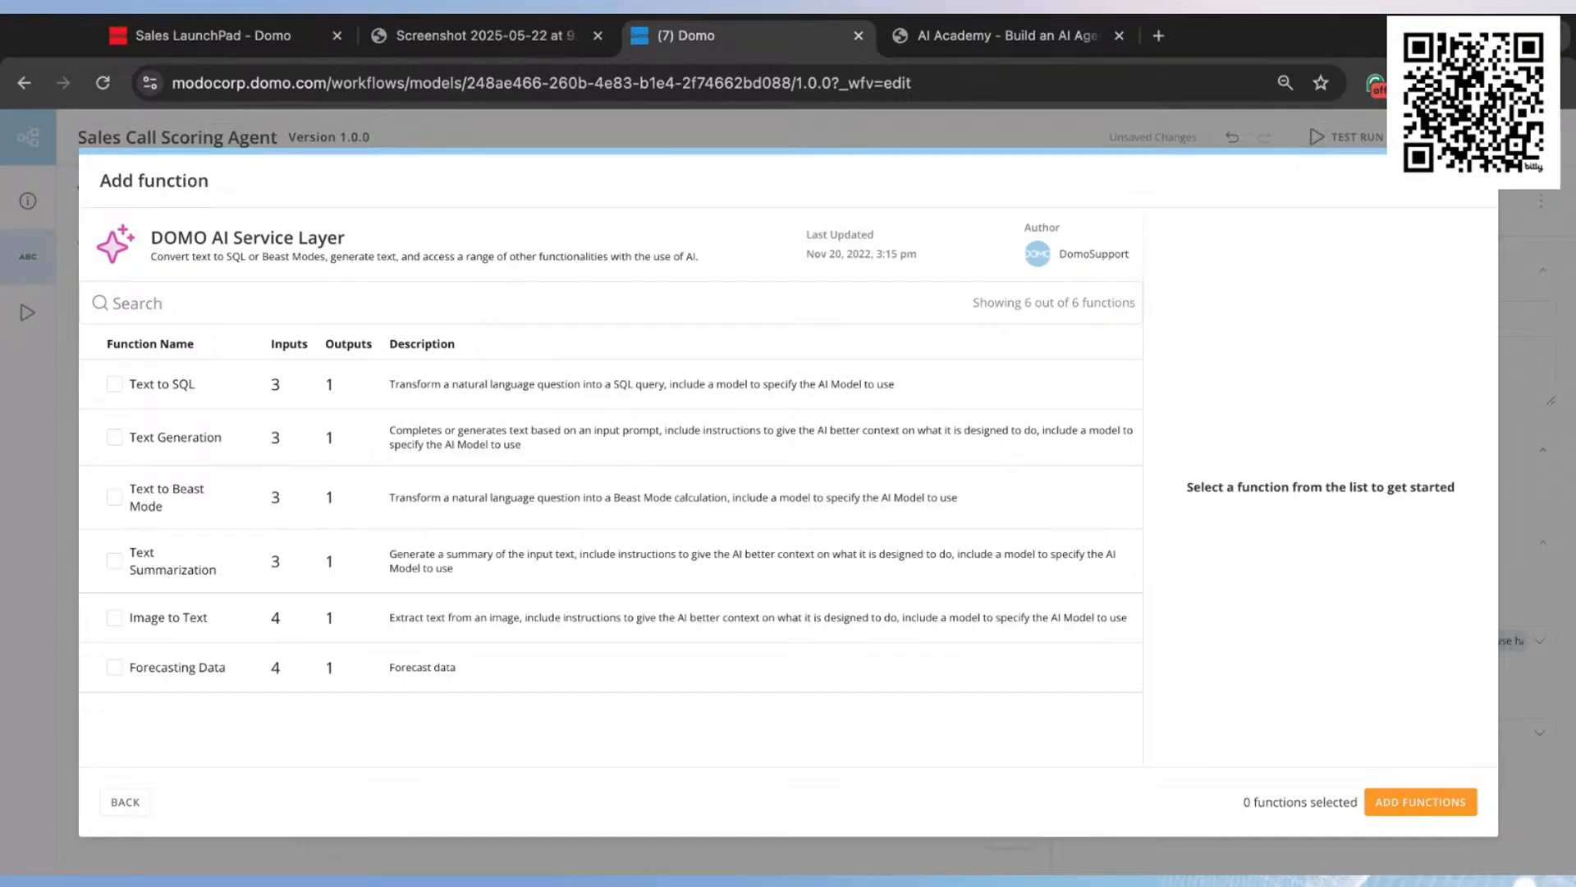
pyautogui.click(169, 437)
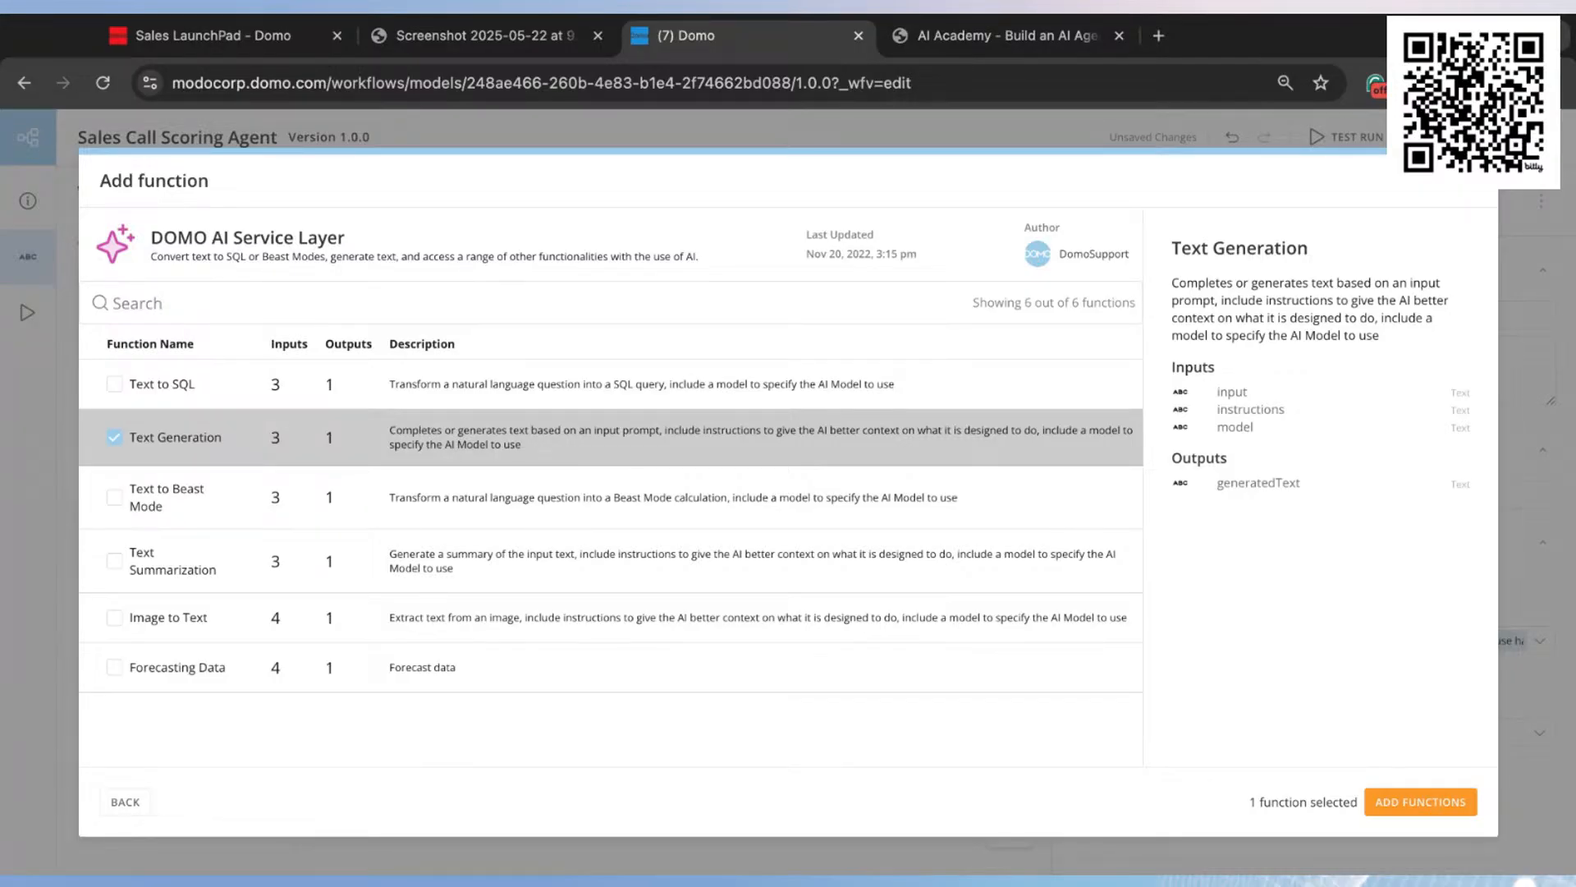
pyautogui.click(162, 388)
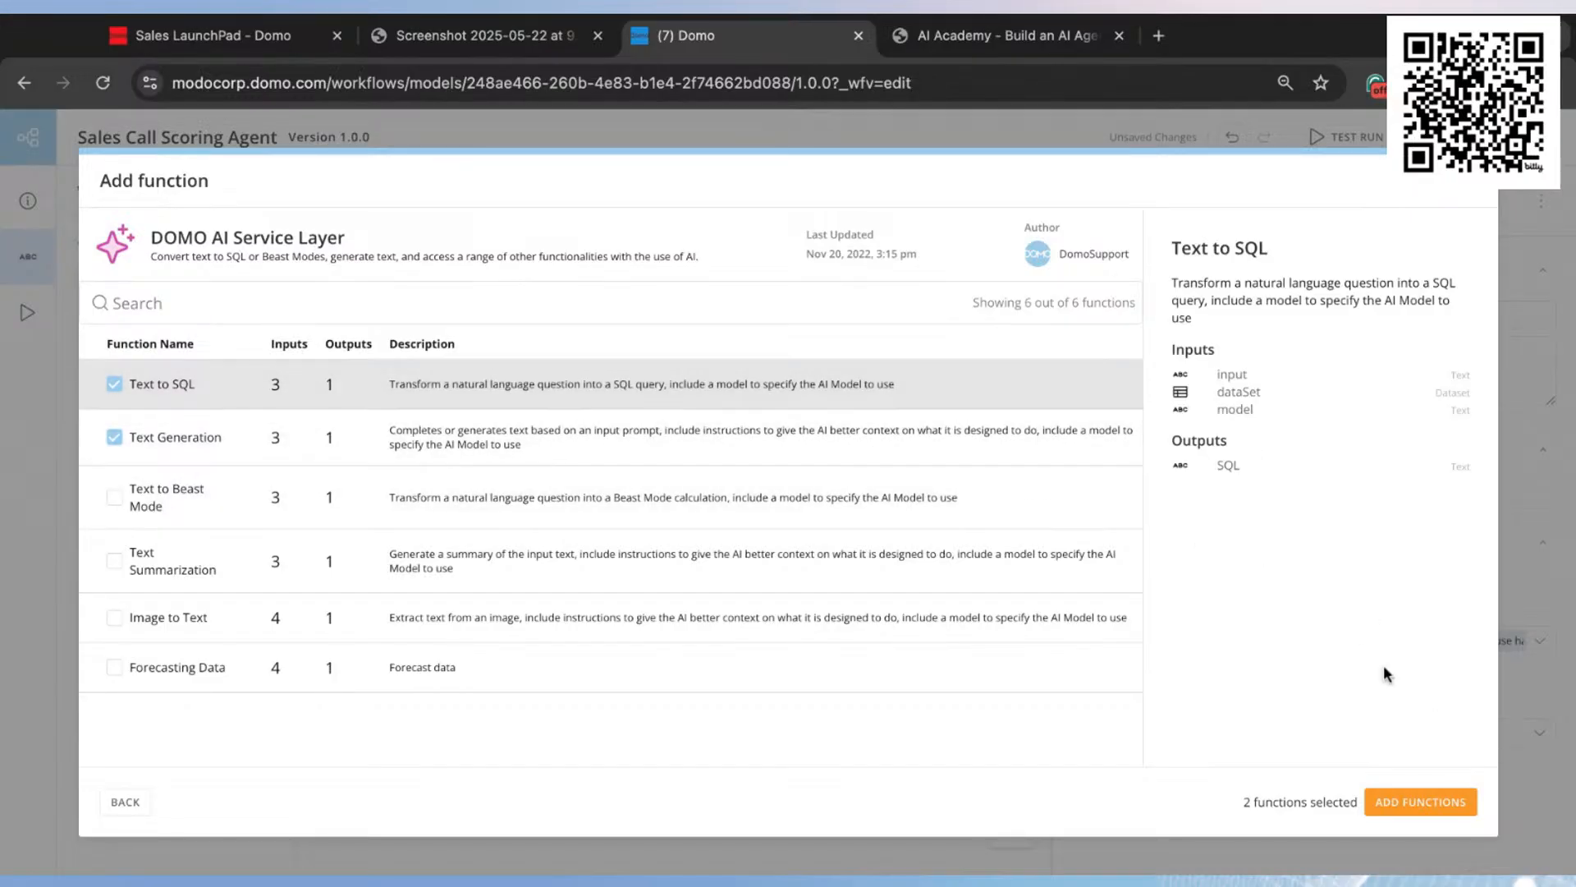
pyautogui.click(1445, 805)
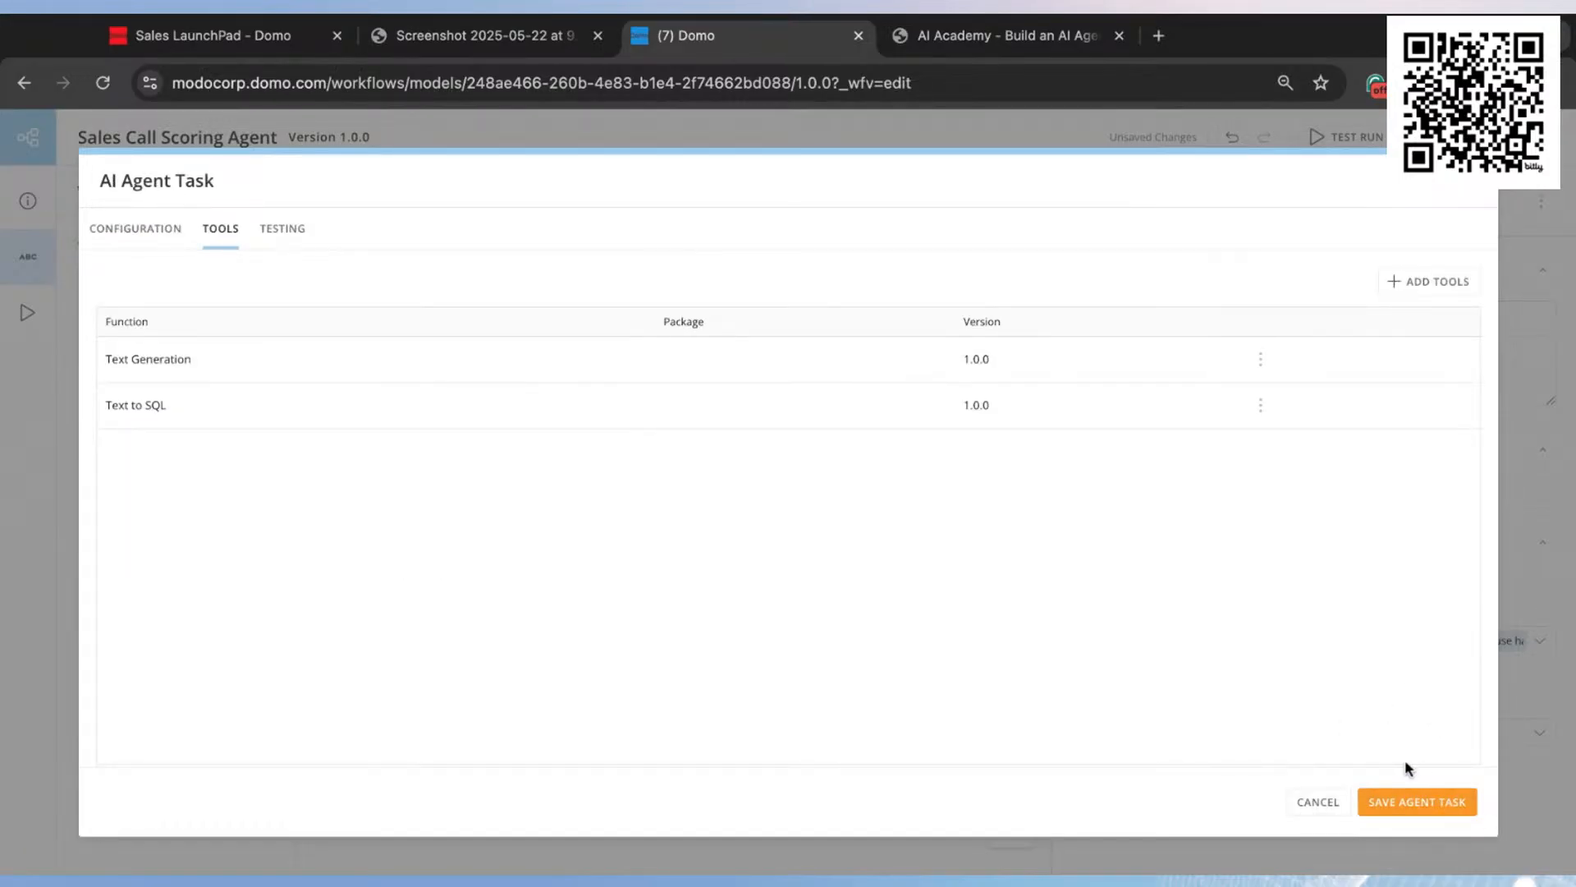
# Step: Add the Query With SQL function from the DOMO DataSets package, version 3.1.0, as an agent tool
pyautogui.click(1432, 283)
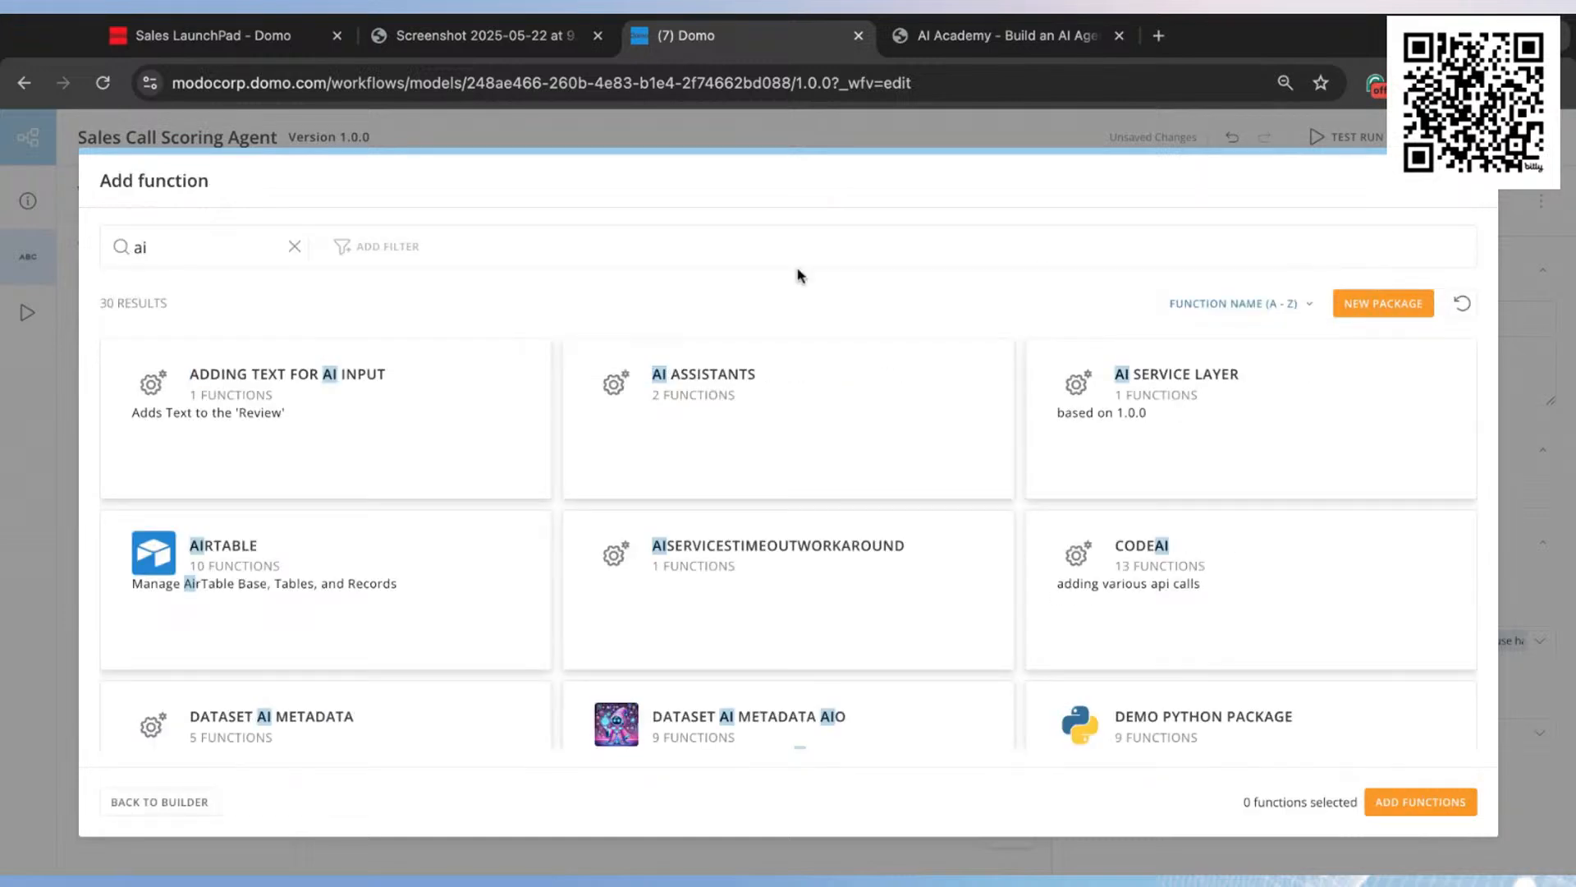
pyautogui.click(294, 246)
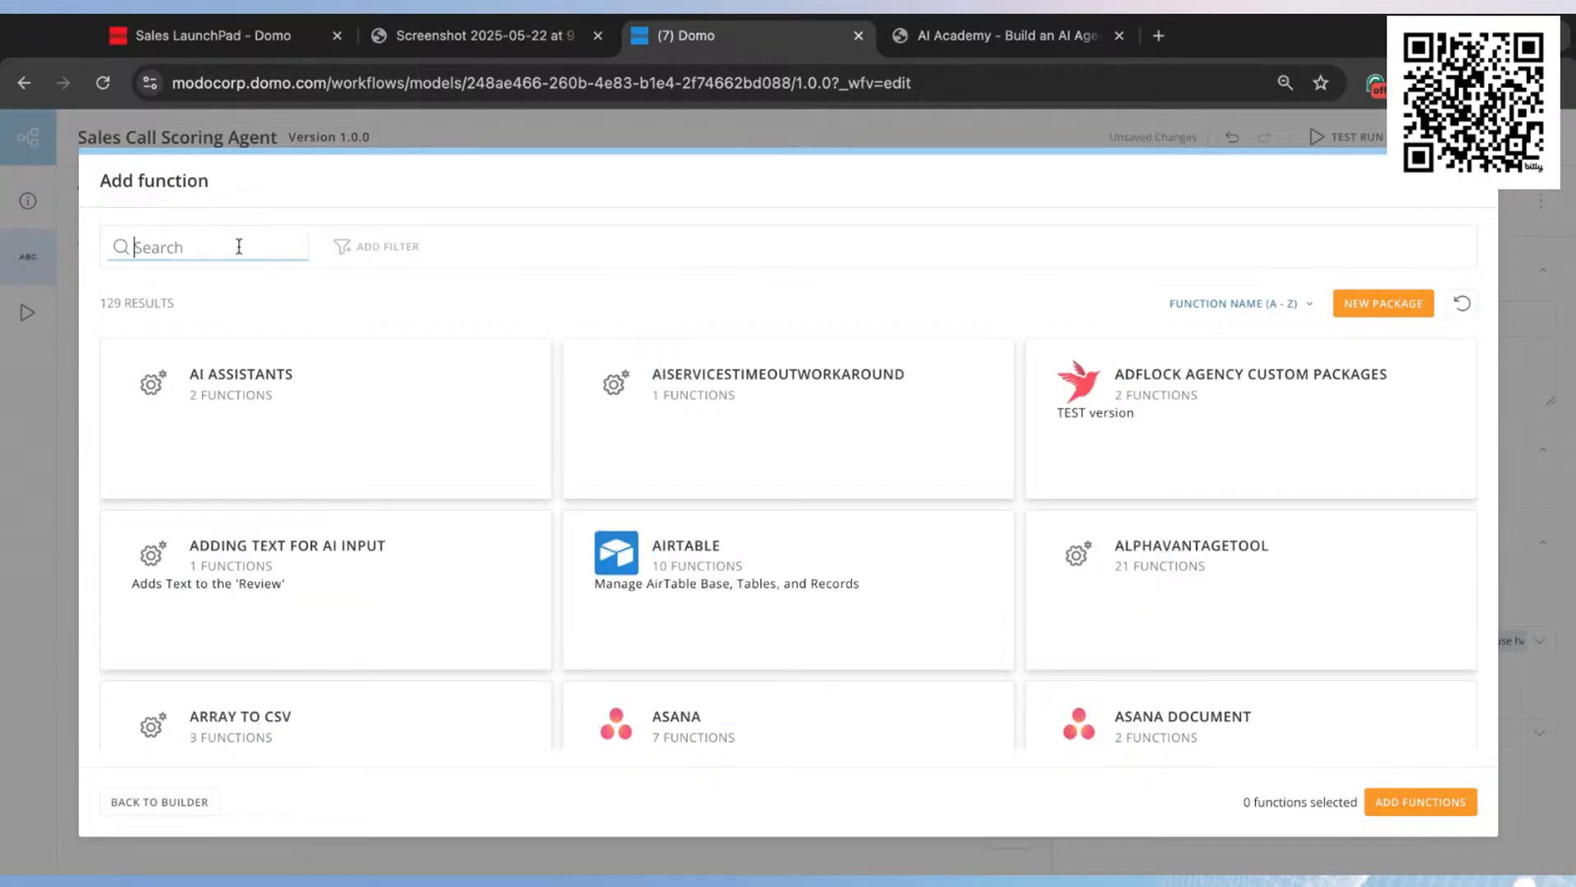
pyautogui.write('data')
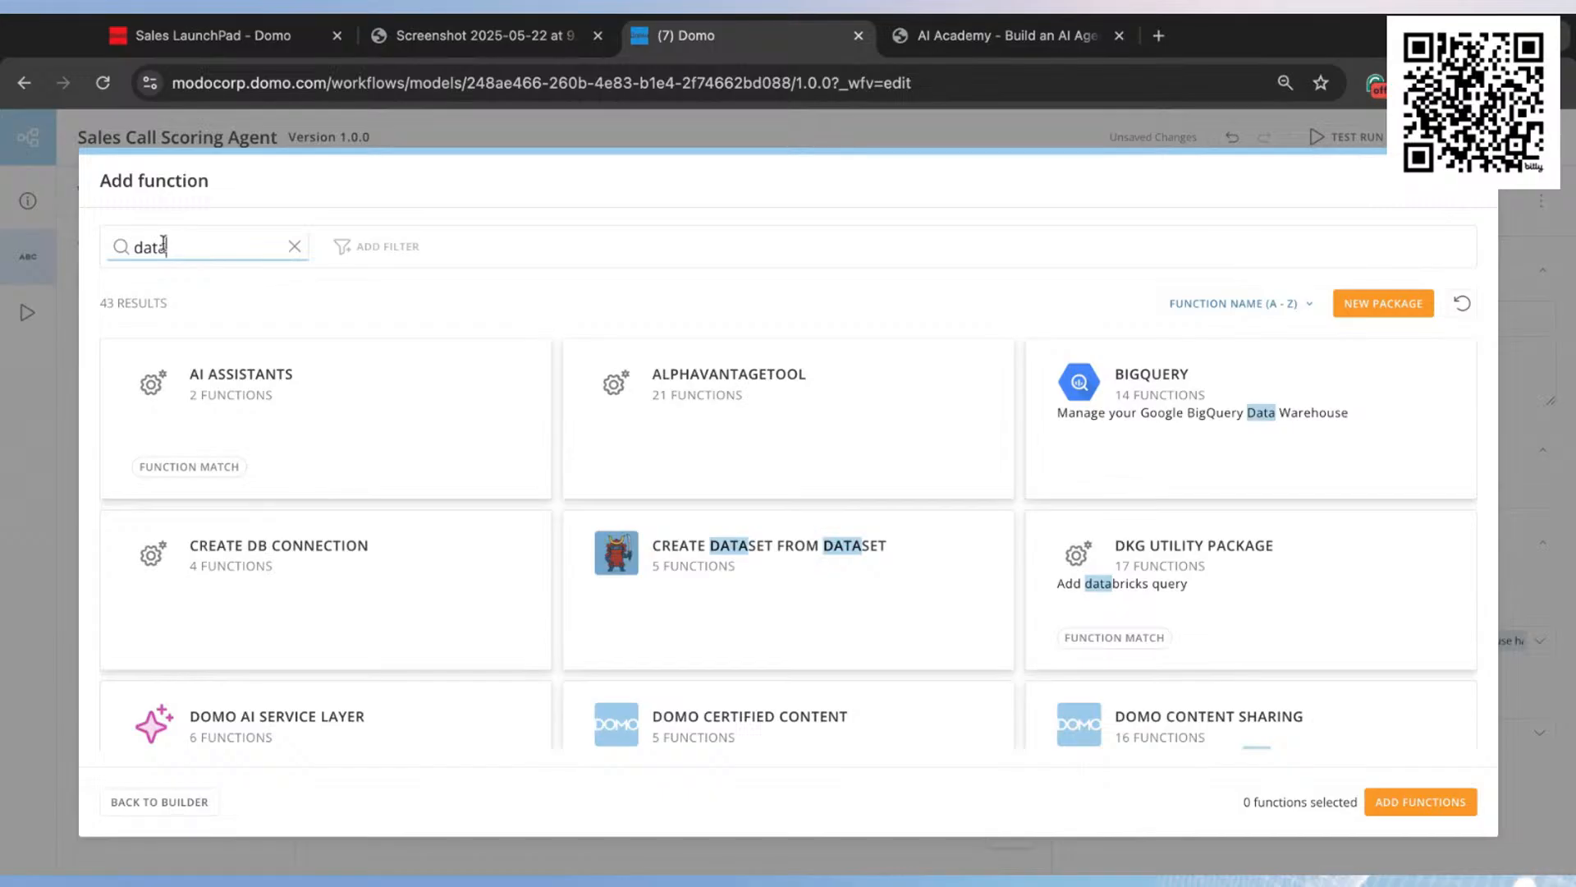
pyautogui.write('s')
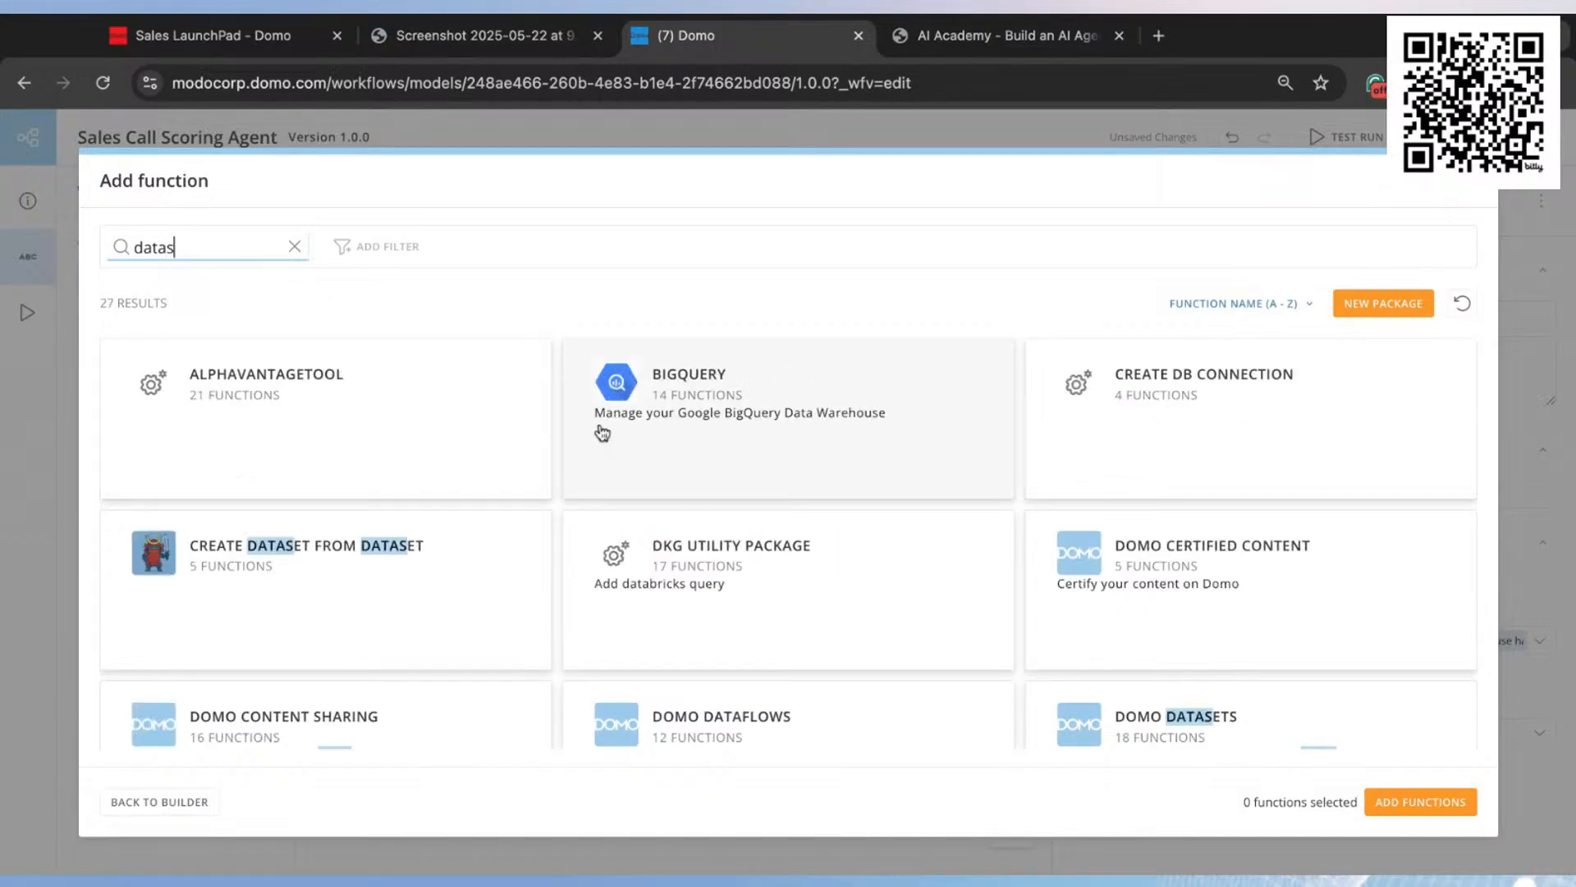
pyautogui.write('et')
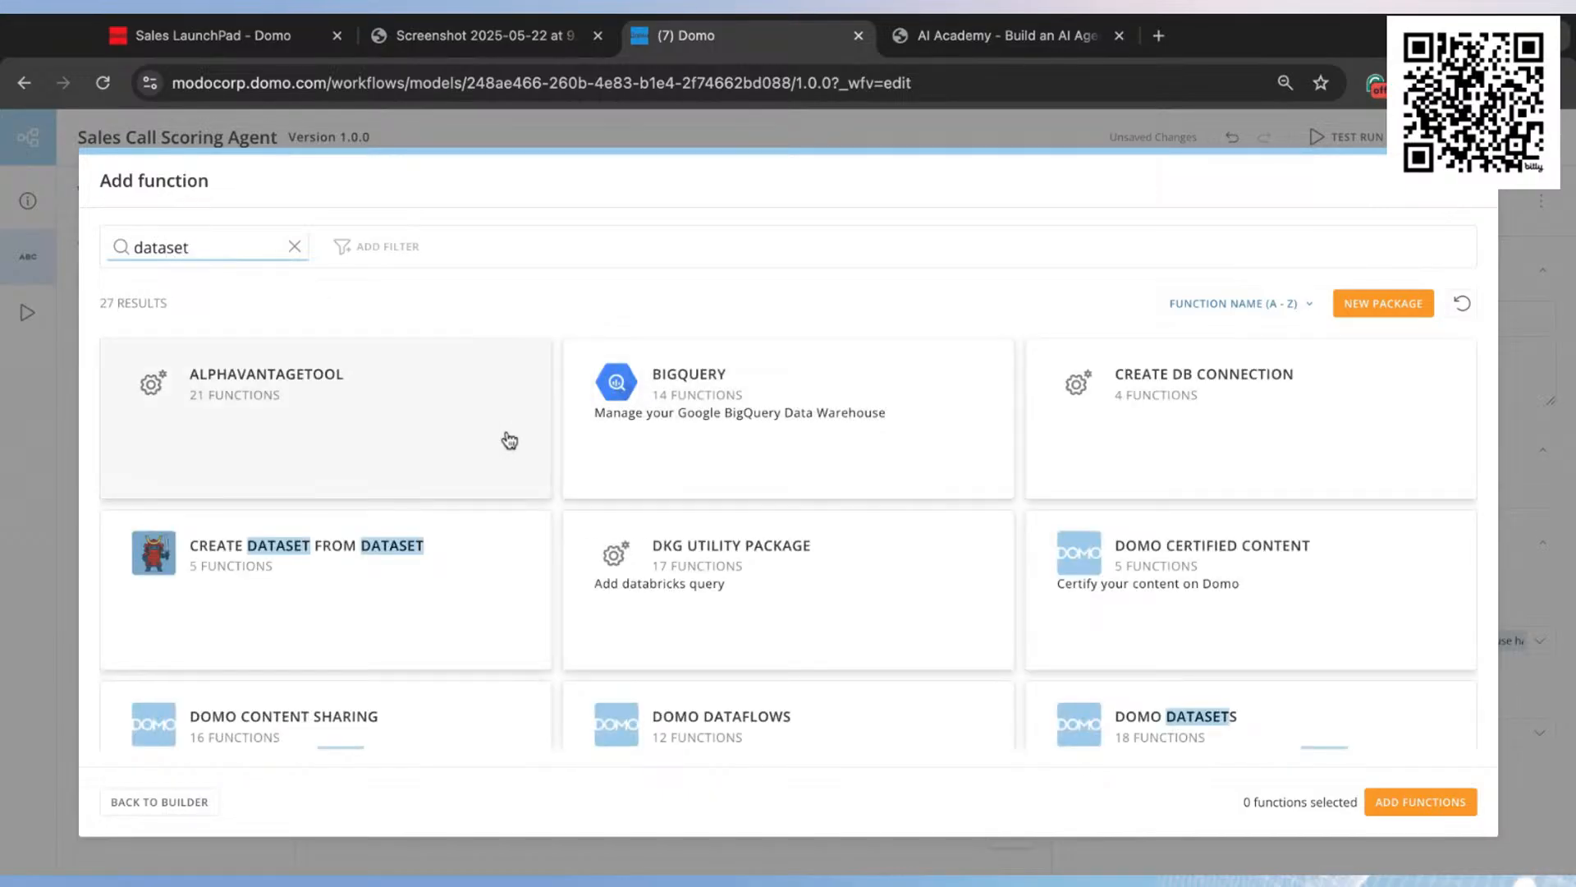
pyautogui.scroll(-1, 447, 444)
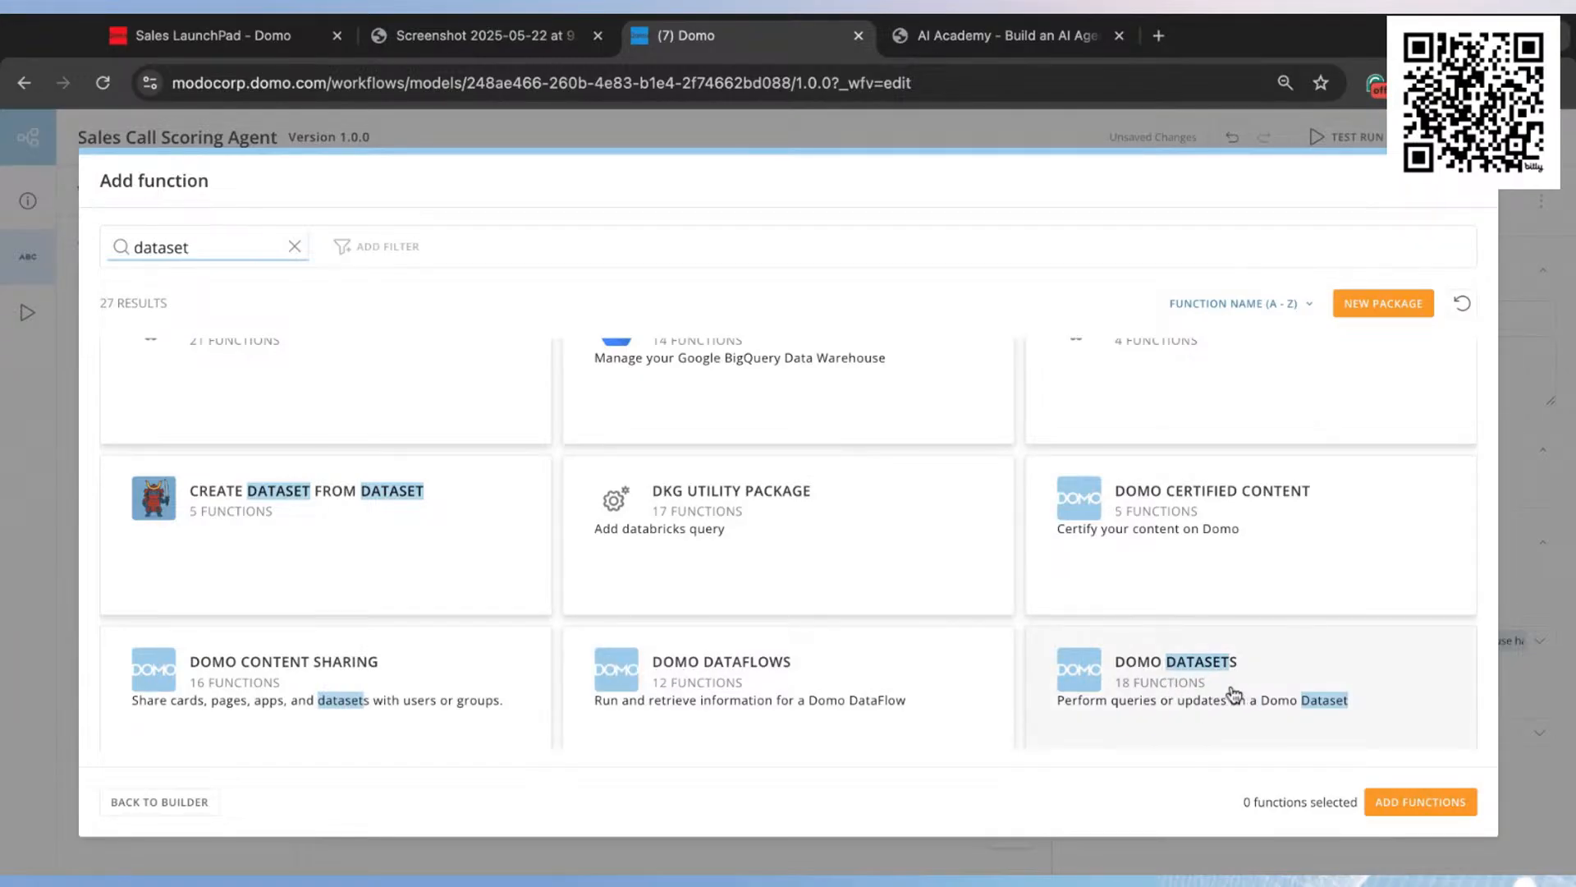
pyautogui.click(1218, 667)
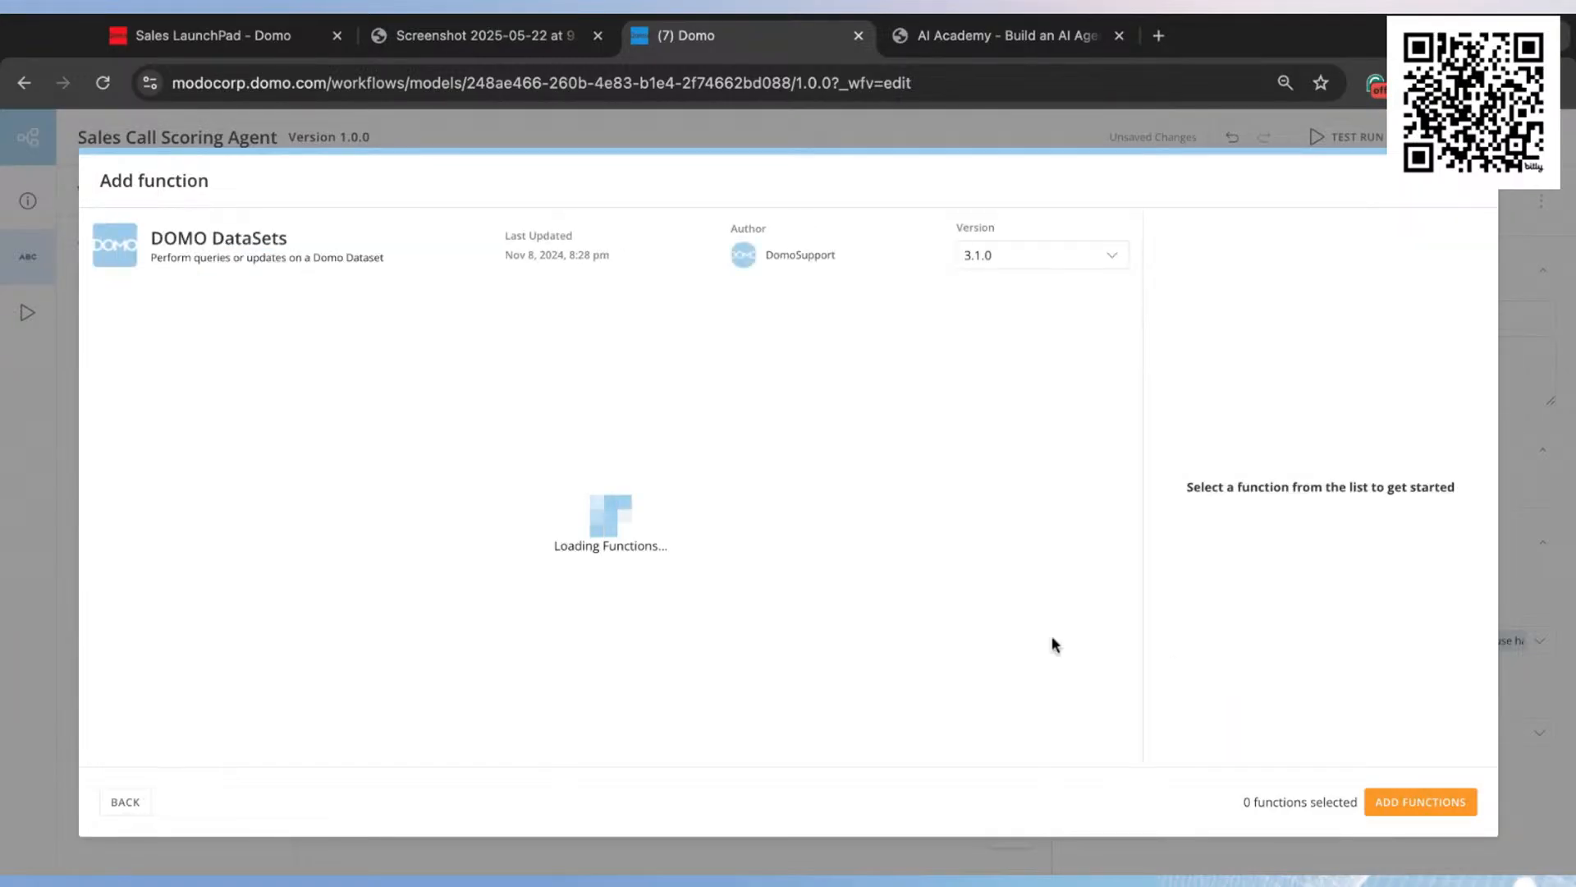
pyautogui.scroll(-3, 243, 450)
pyautogui.scroll(-7, 243, 450)
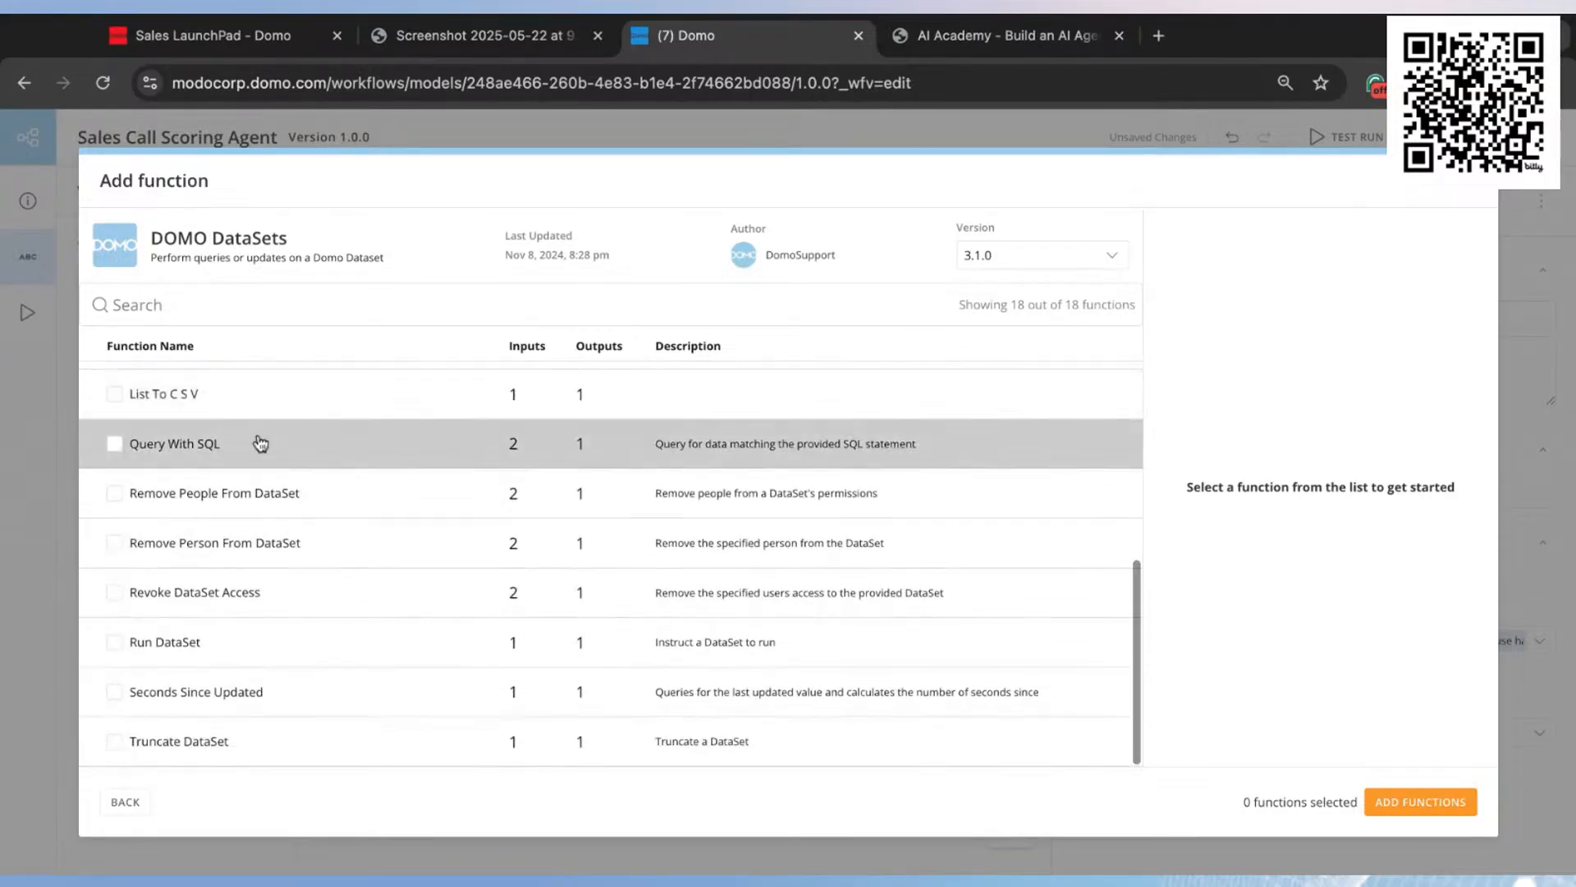
pyautogui.click(150, 448)
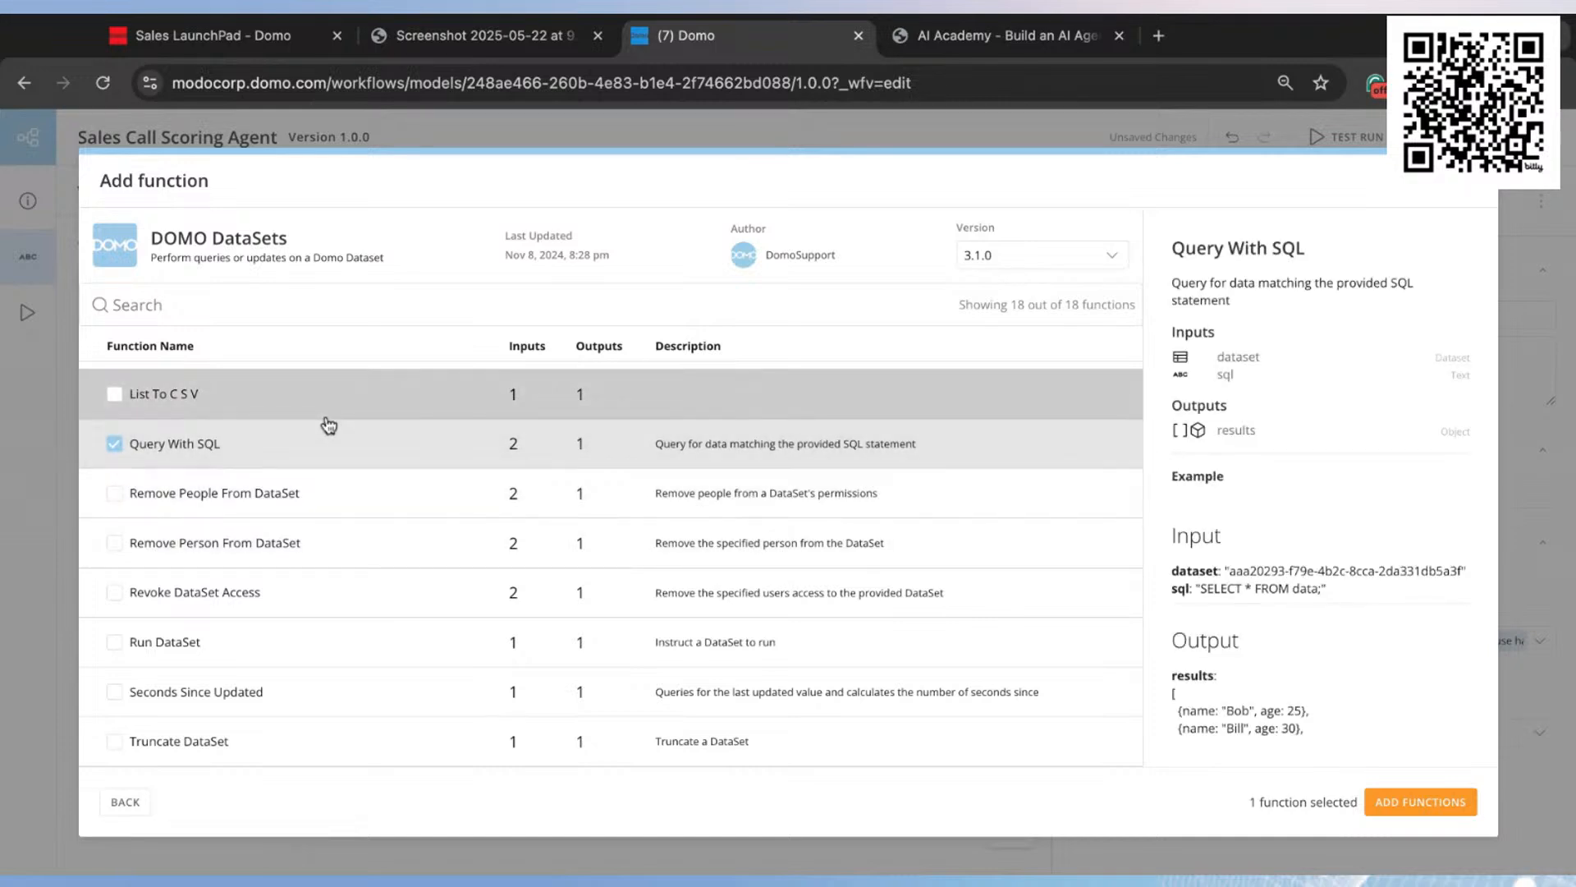
pyautogui.click(1432, 798)
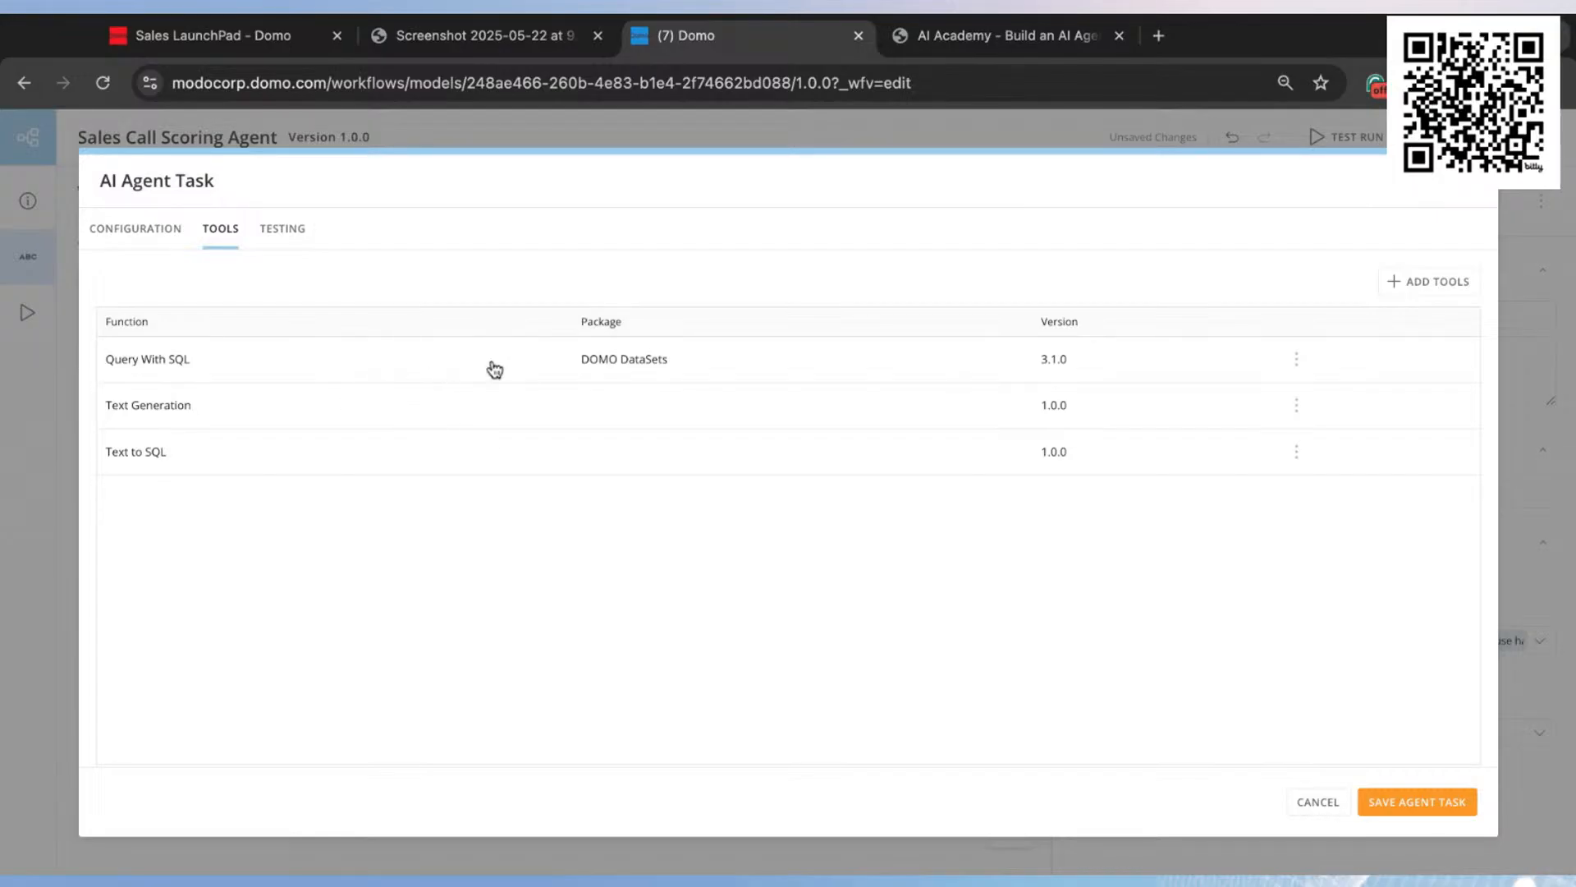
# Step: Set the dataset input of the Query With SQL tool to use a custom value
pyautogui.click(441, 374)
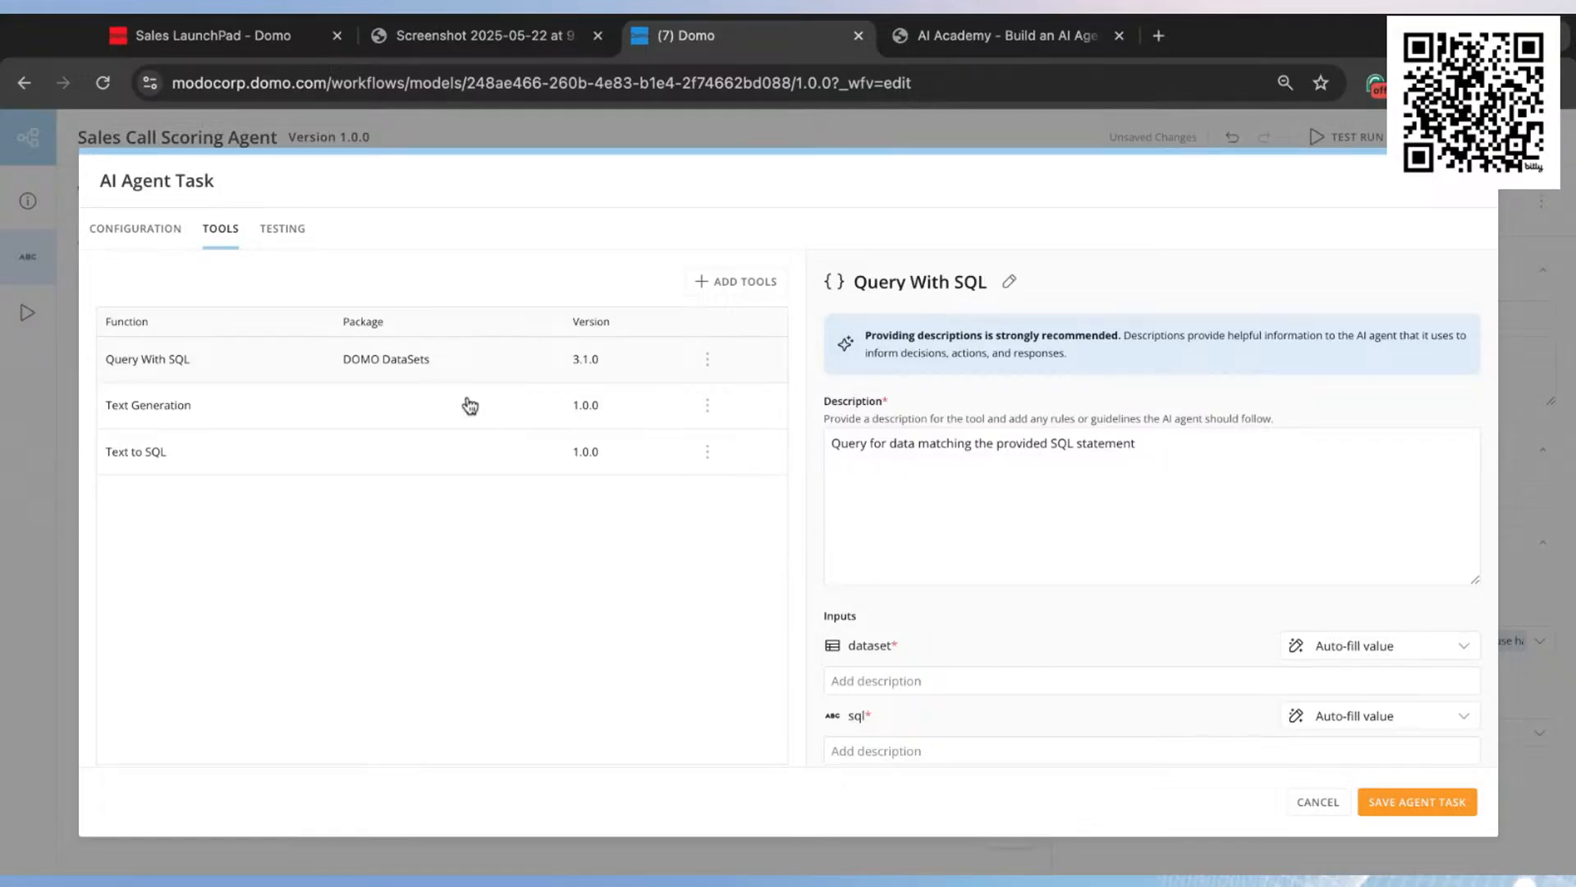
pyautogui.scroll(-2, 1050, 628)
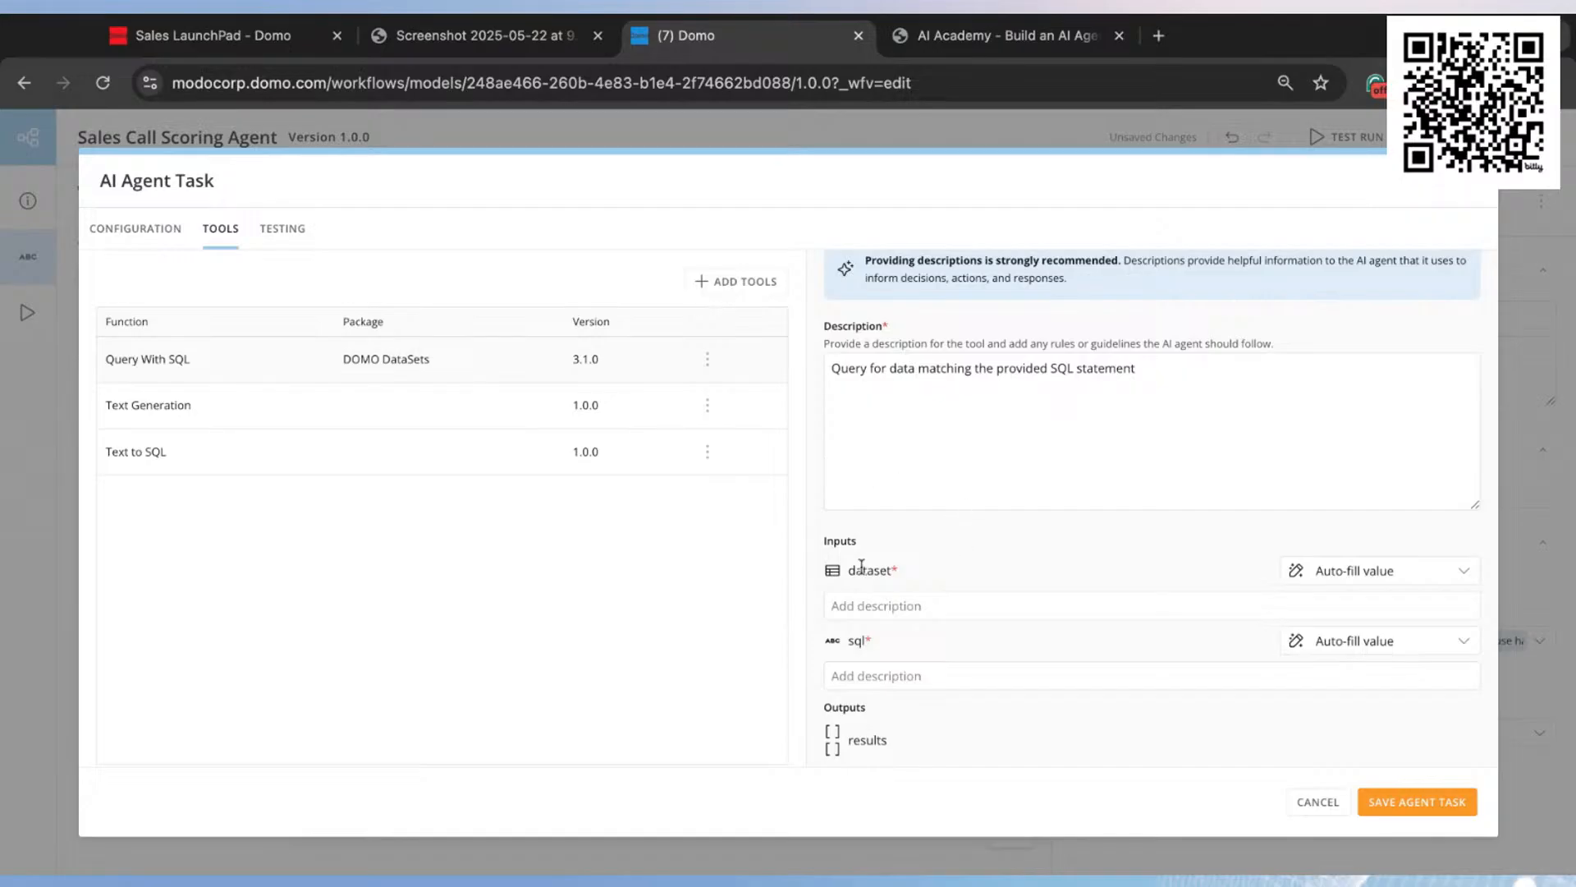
pyautogui.click(1393, 585)
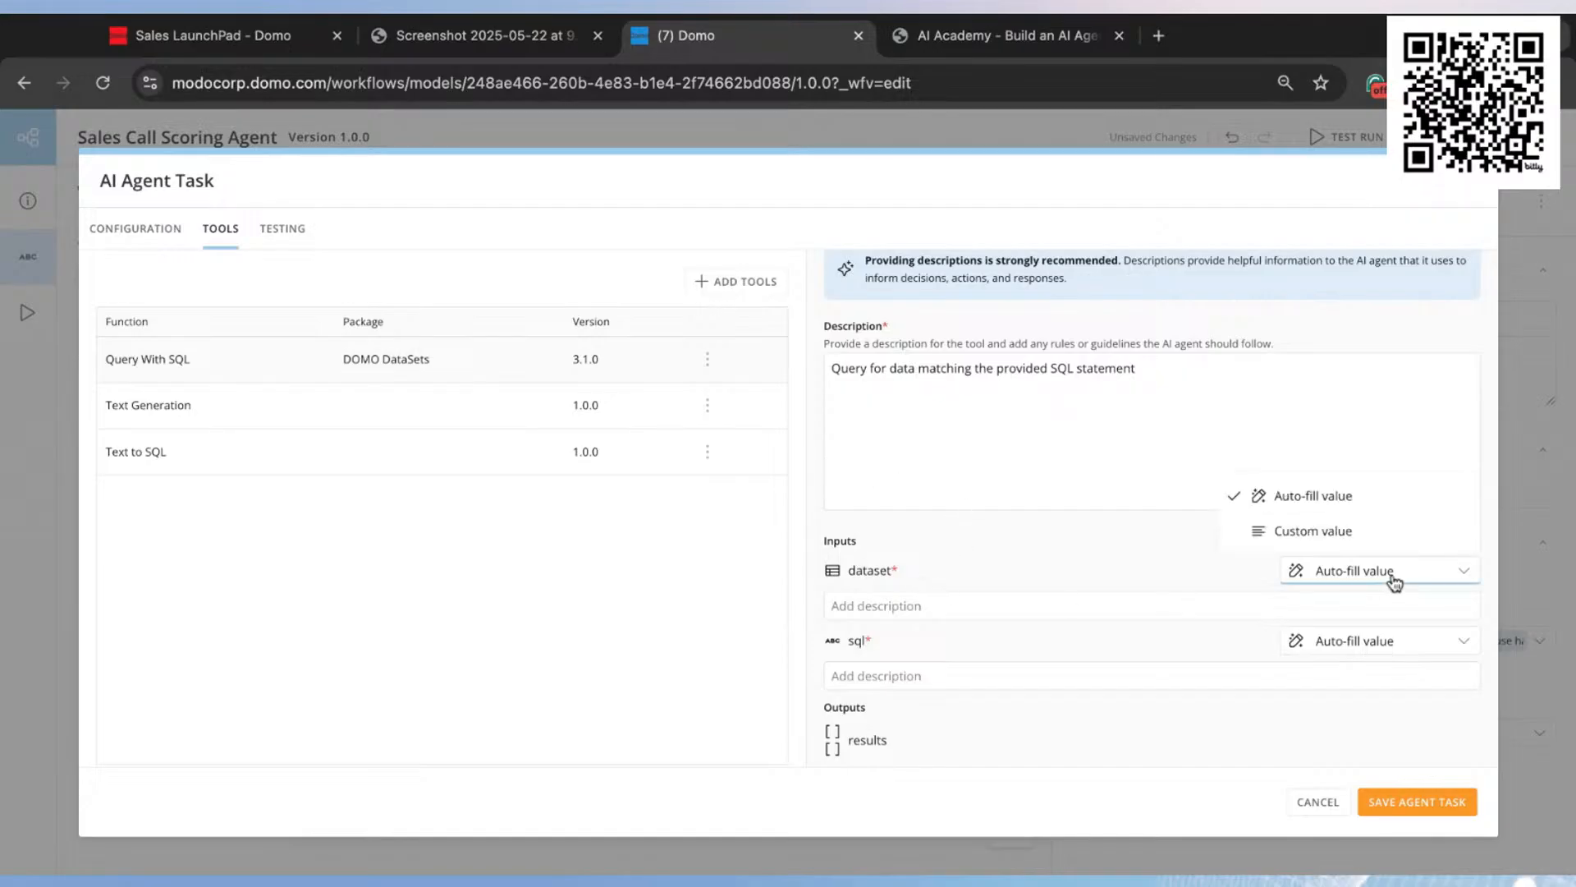
pyautogui.click(1353, 535)
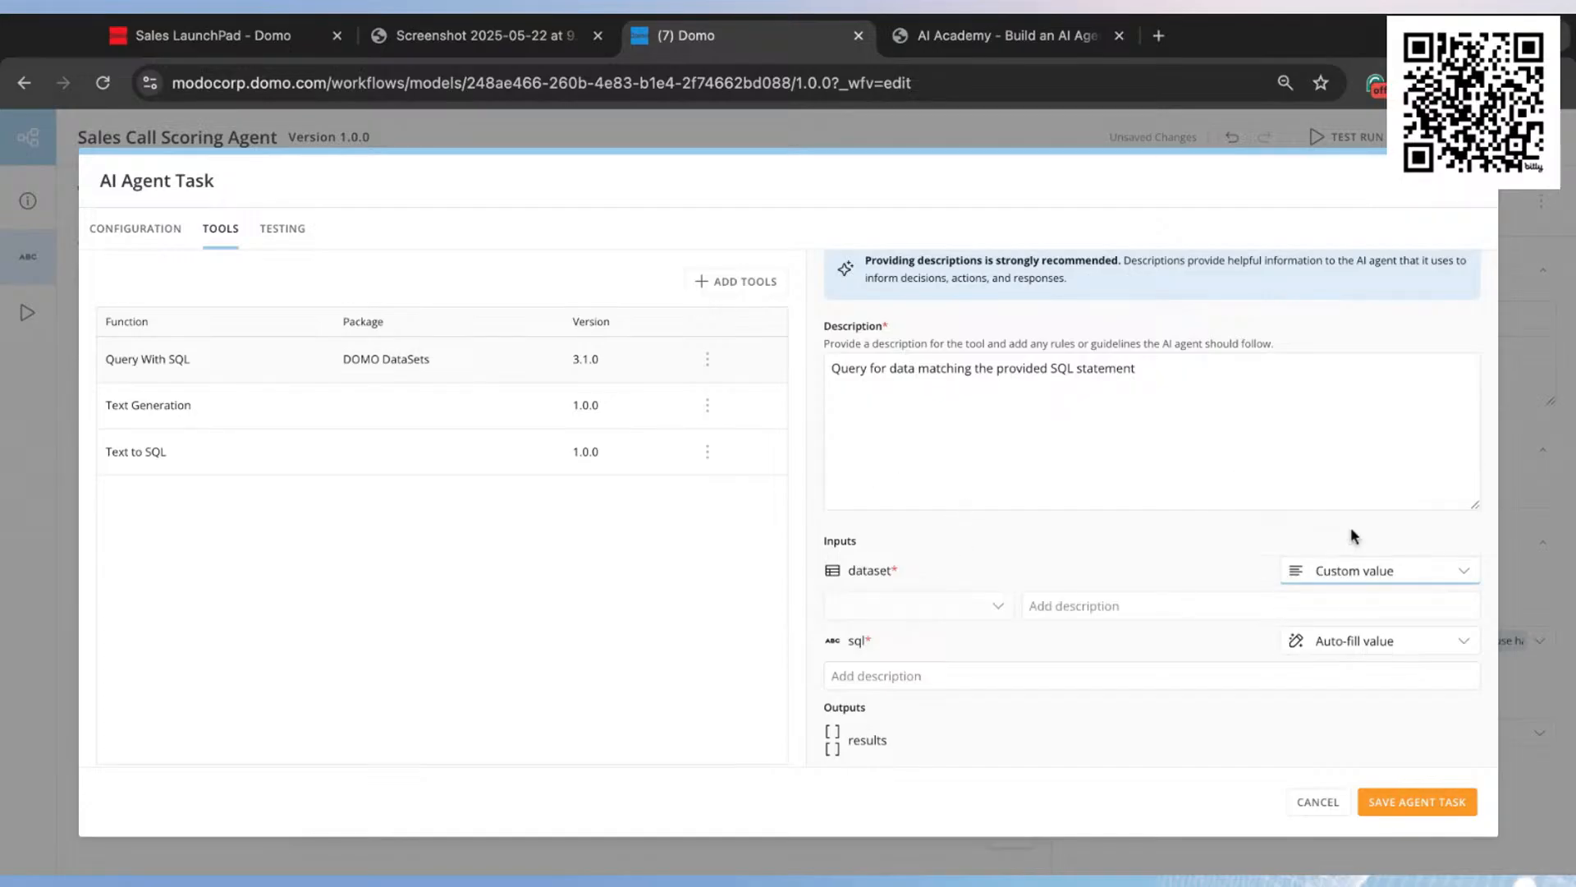
pyautogui.click(1396, 585)
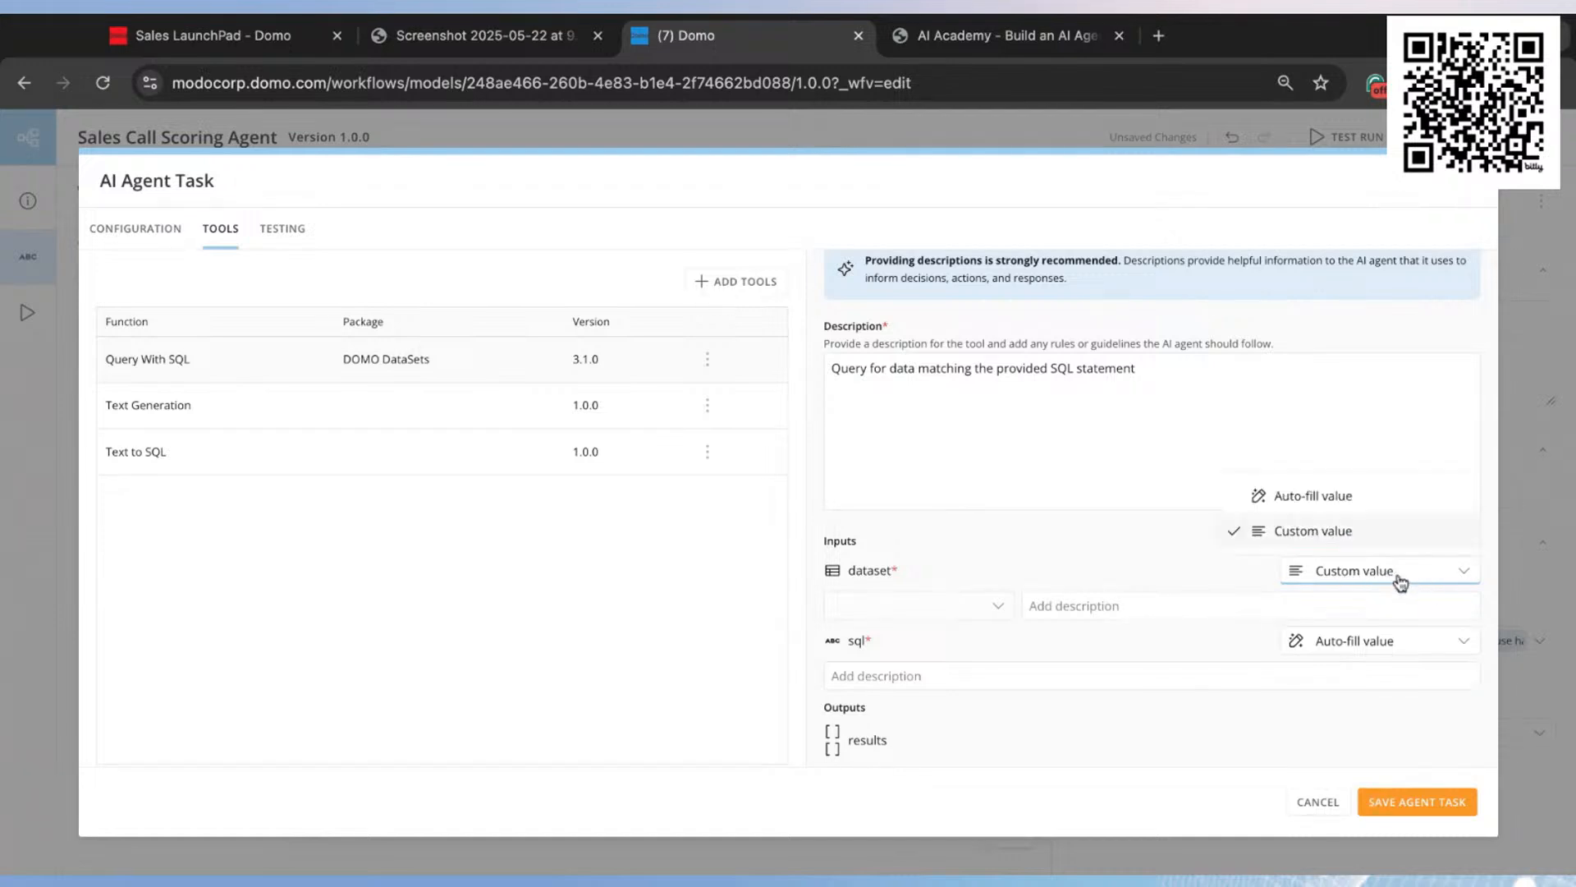
# Step: Select the Sales Call Transcript Demo dataset as the custom dataset value of the Query With SQL tool
pyautogui.click(967, 614)
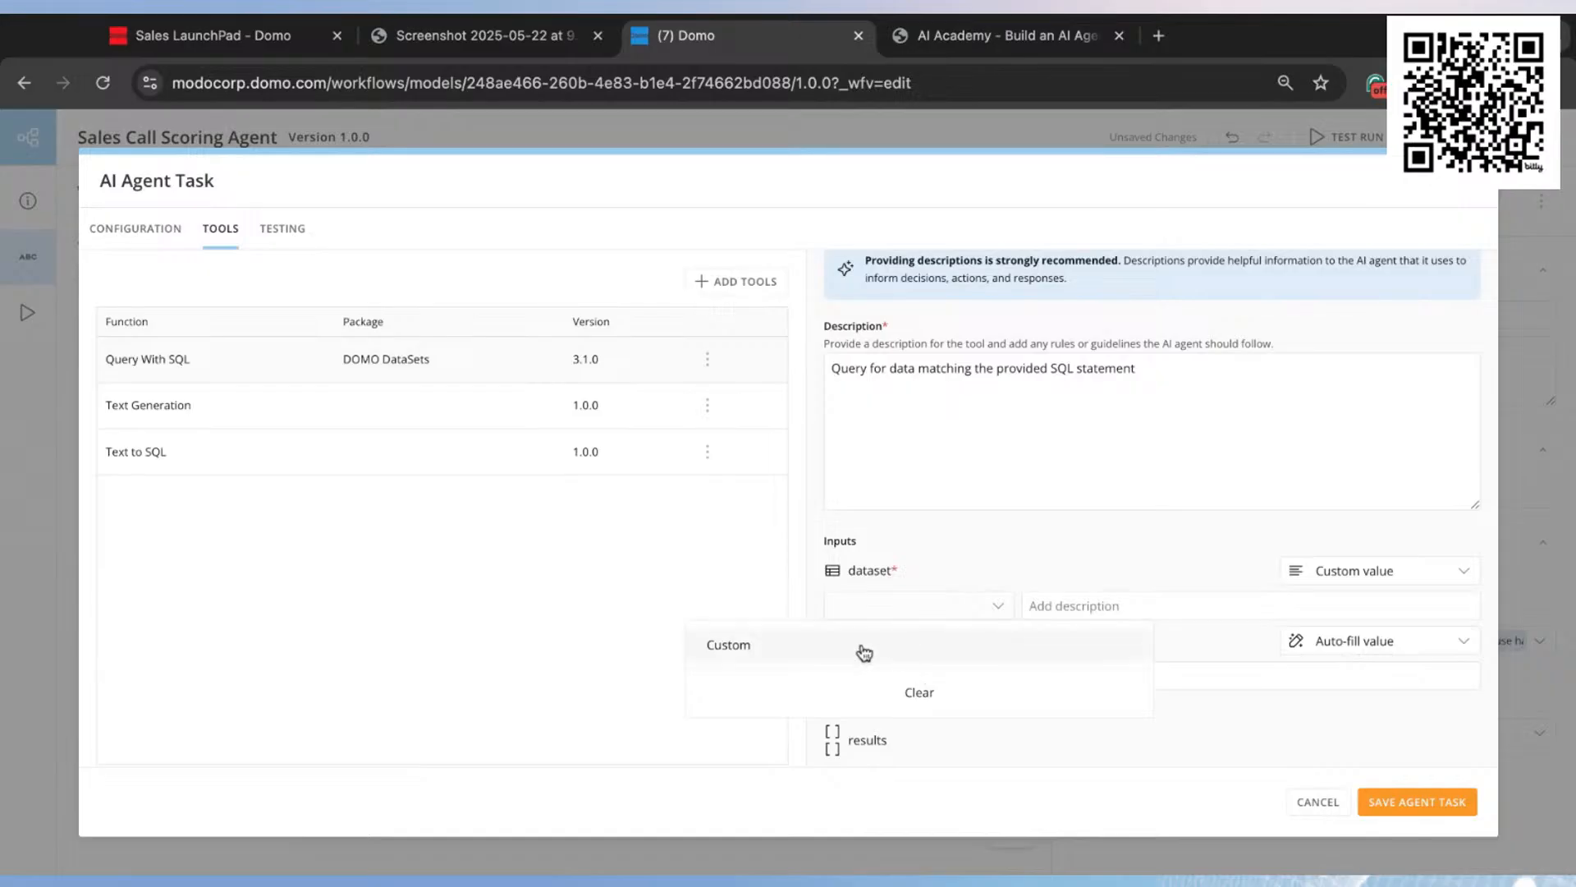
pyautogui.click(785, 648)
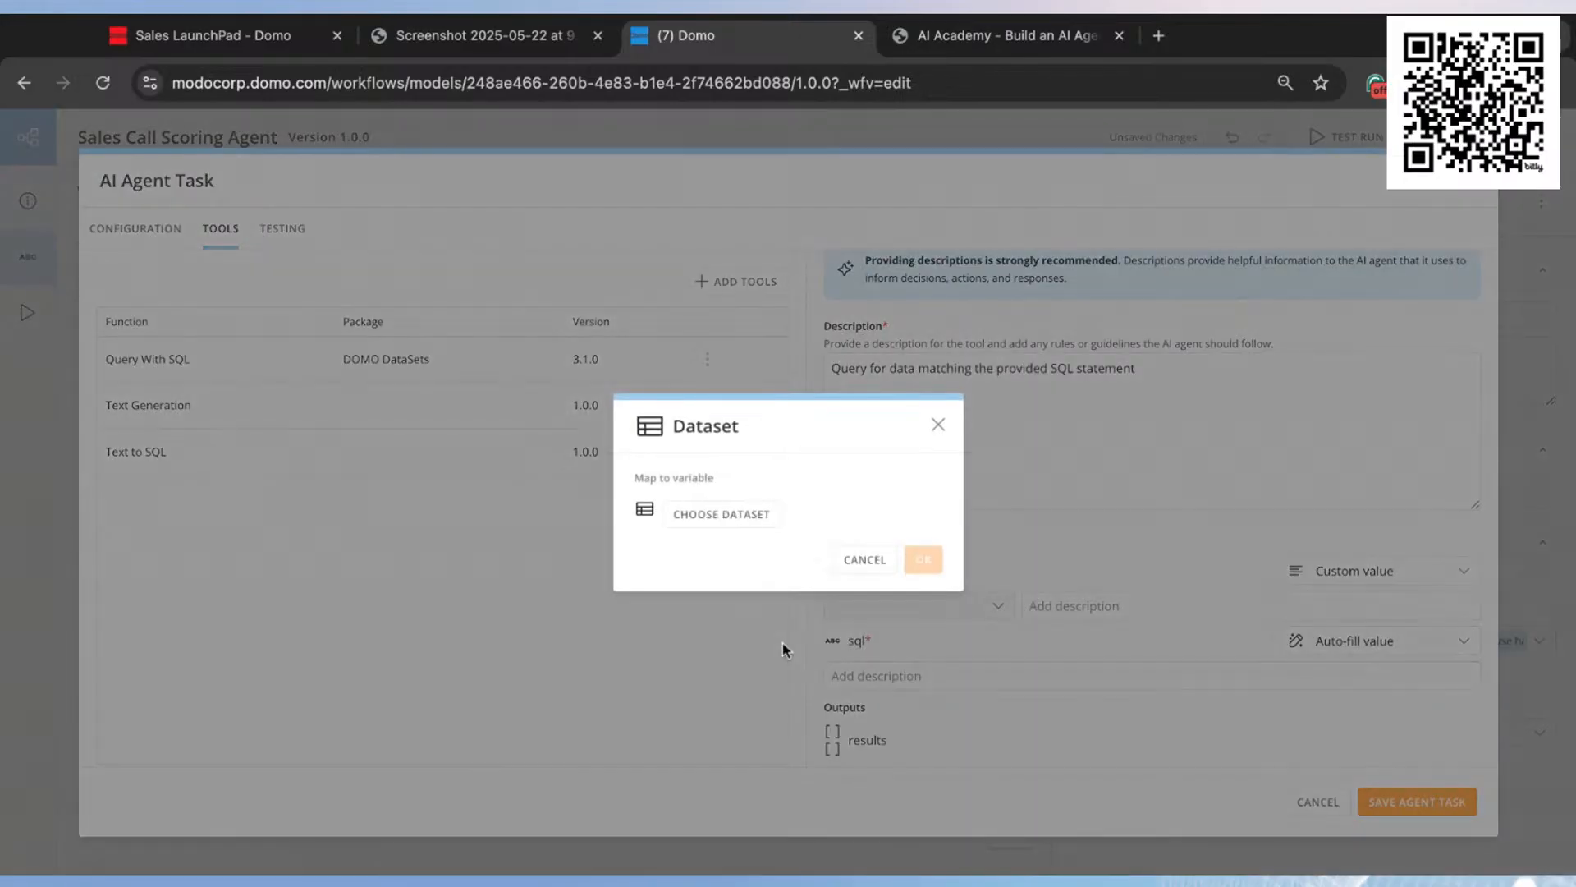
pyautogui.click(722, 516)
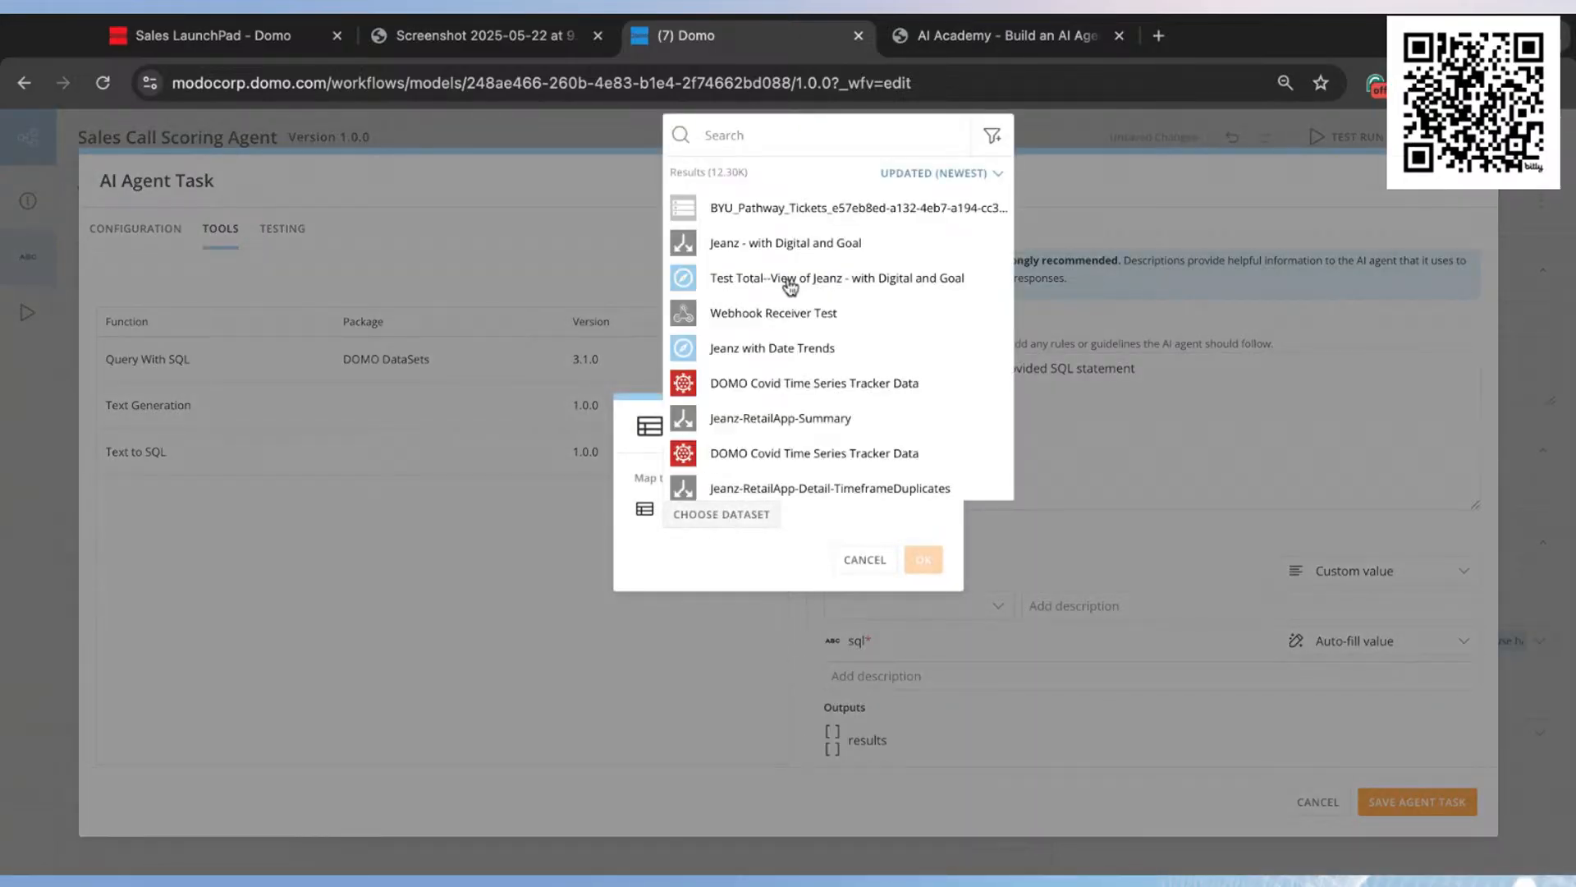
pyautogui.click(758, 132)
pyautogui.write('call')
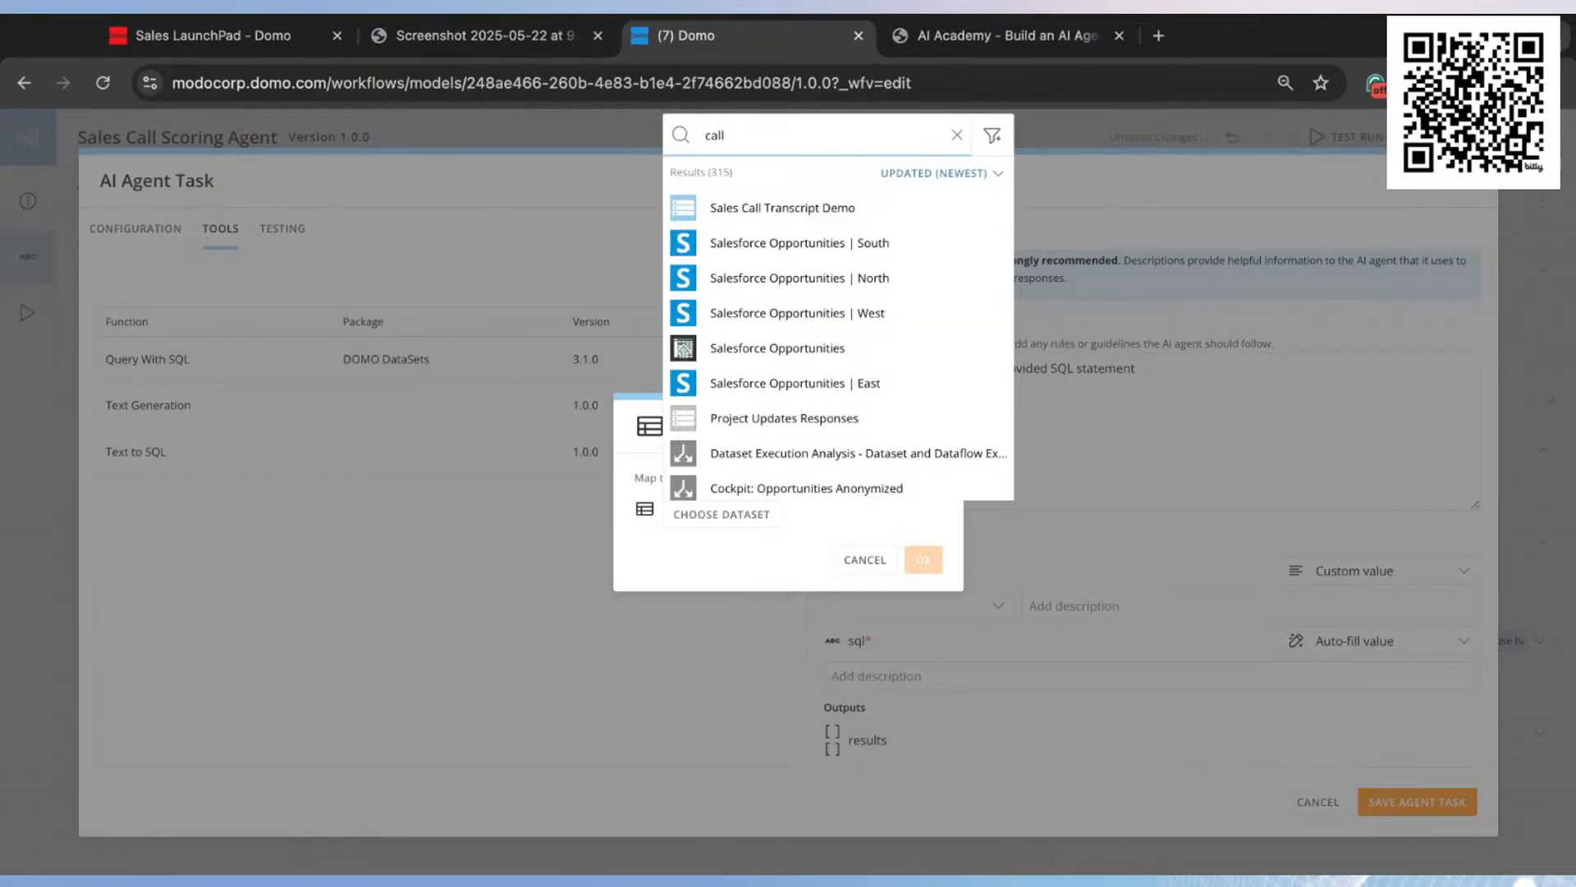
pyautogui.click(797, 209)
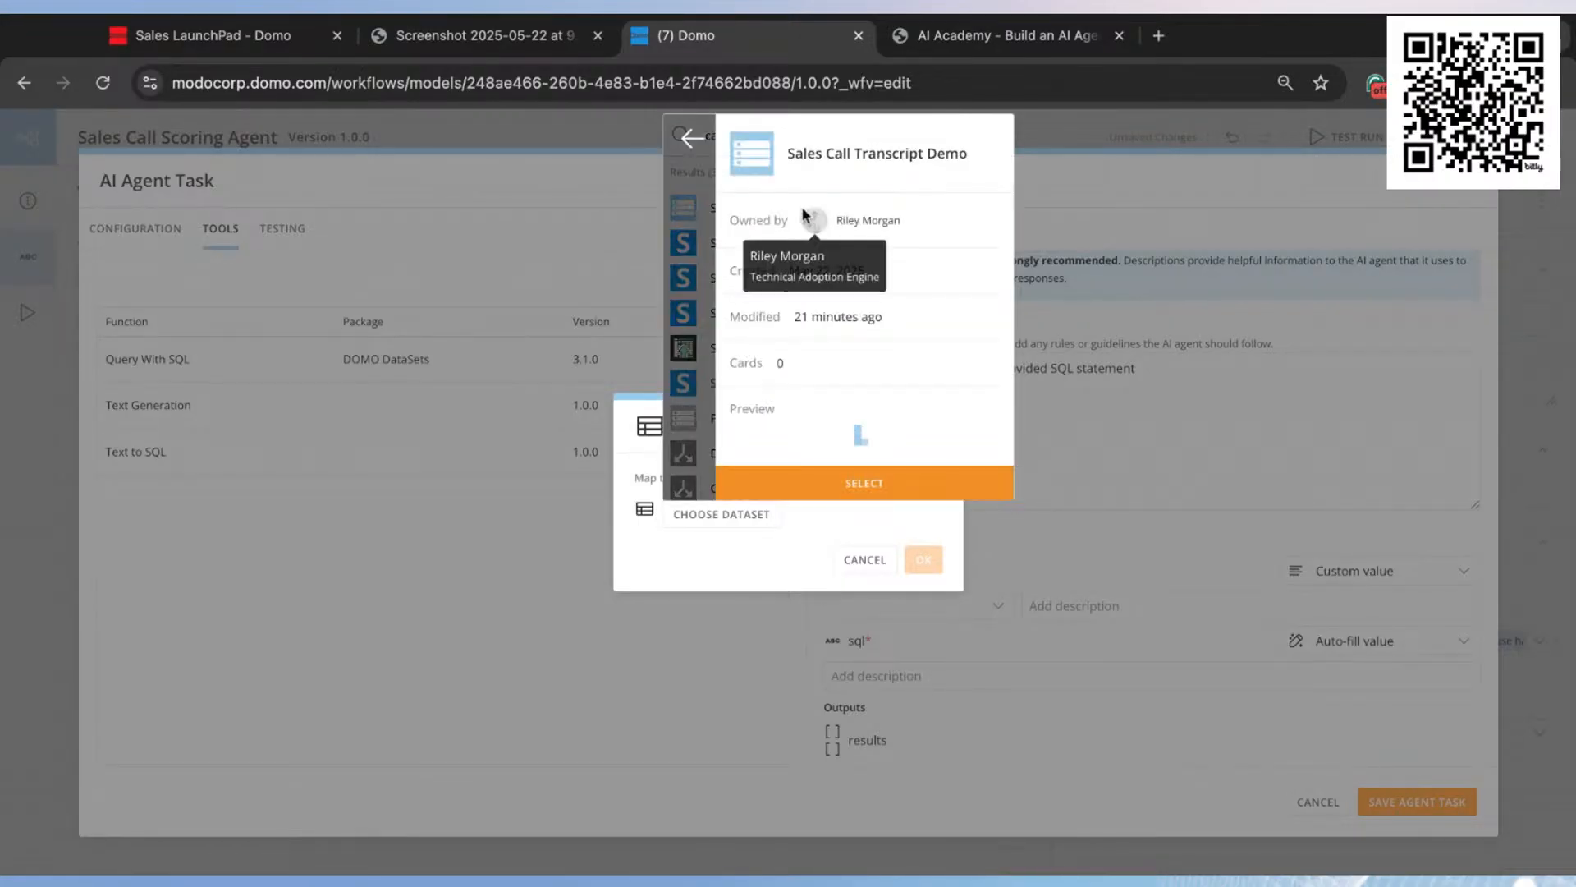
pyautogui.click(913, 482)
pyautogui.click(923, 558)
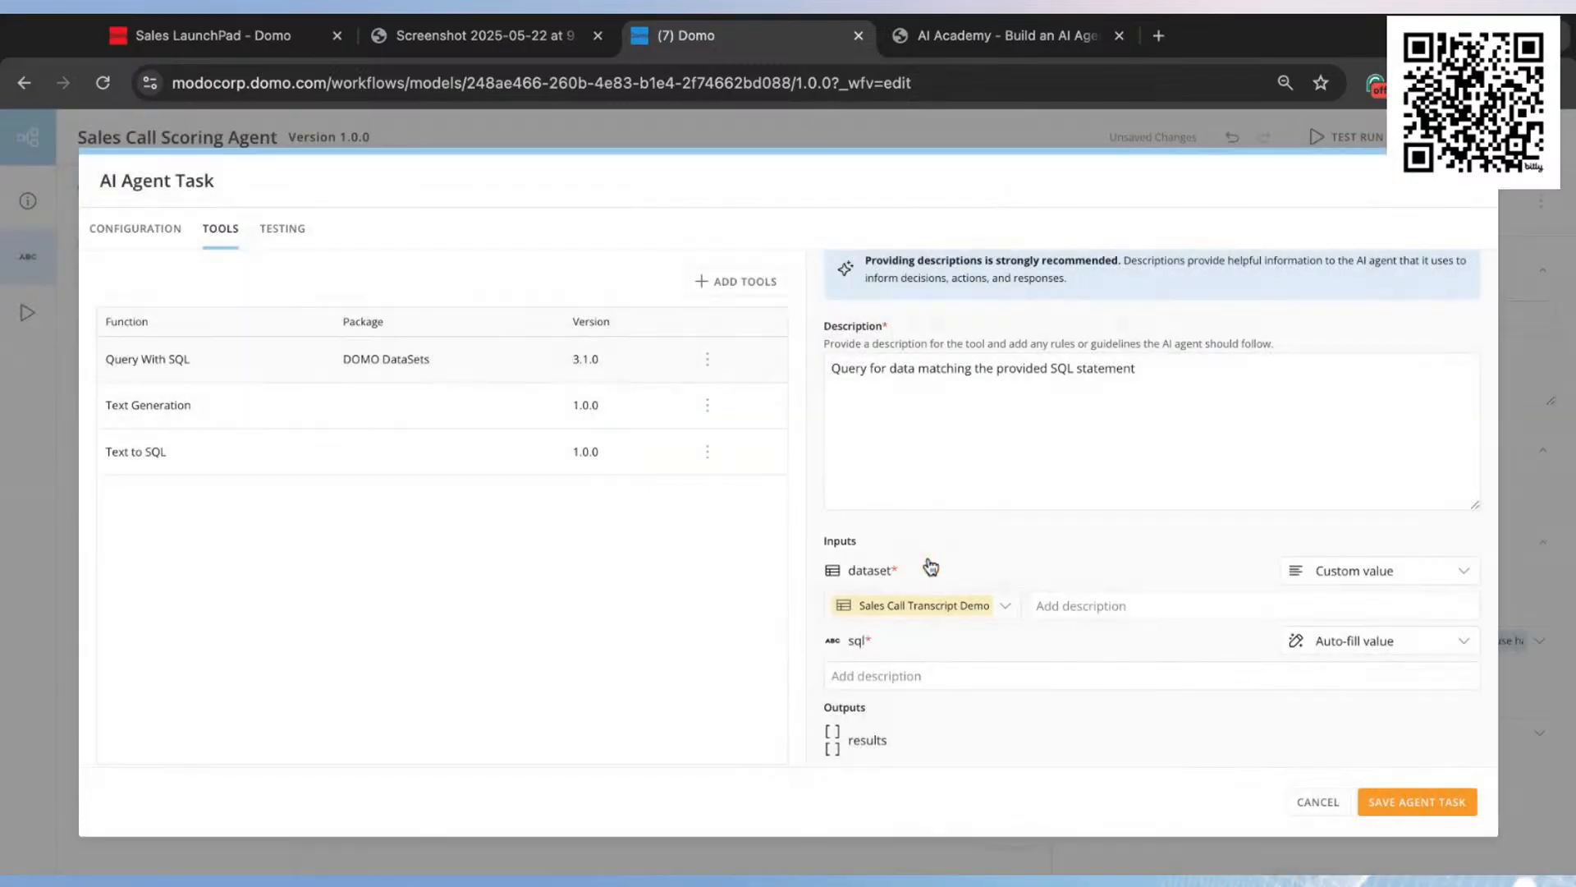
# Step: Describe the sql input of the Query With SQL tool as "Please query all columns needed to analyze the call"
pyautogui.click(903, 679)
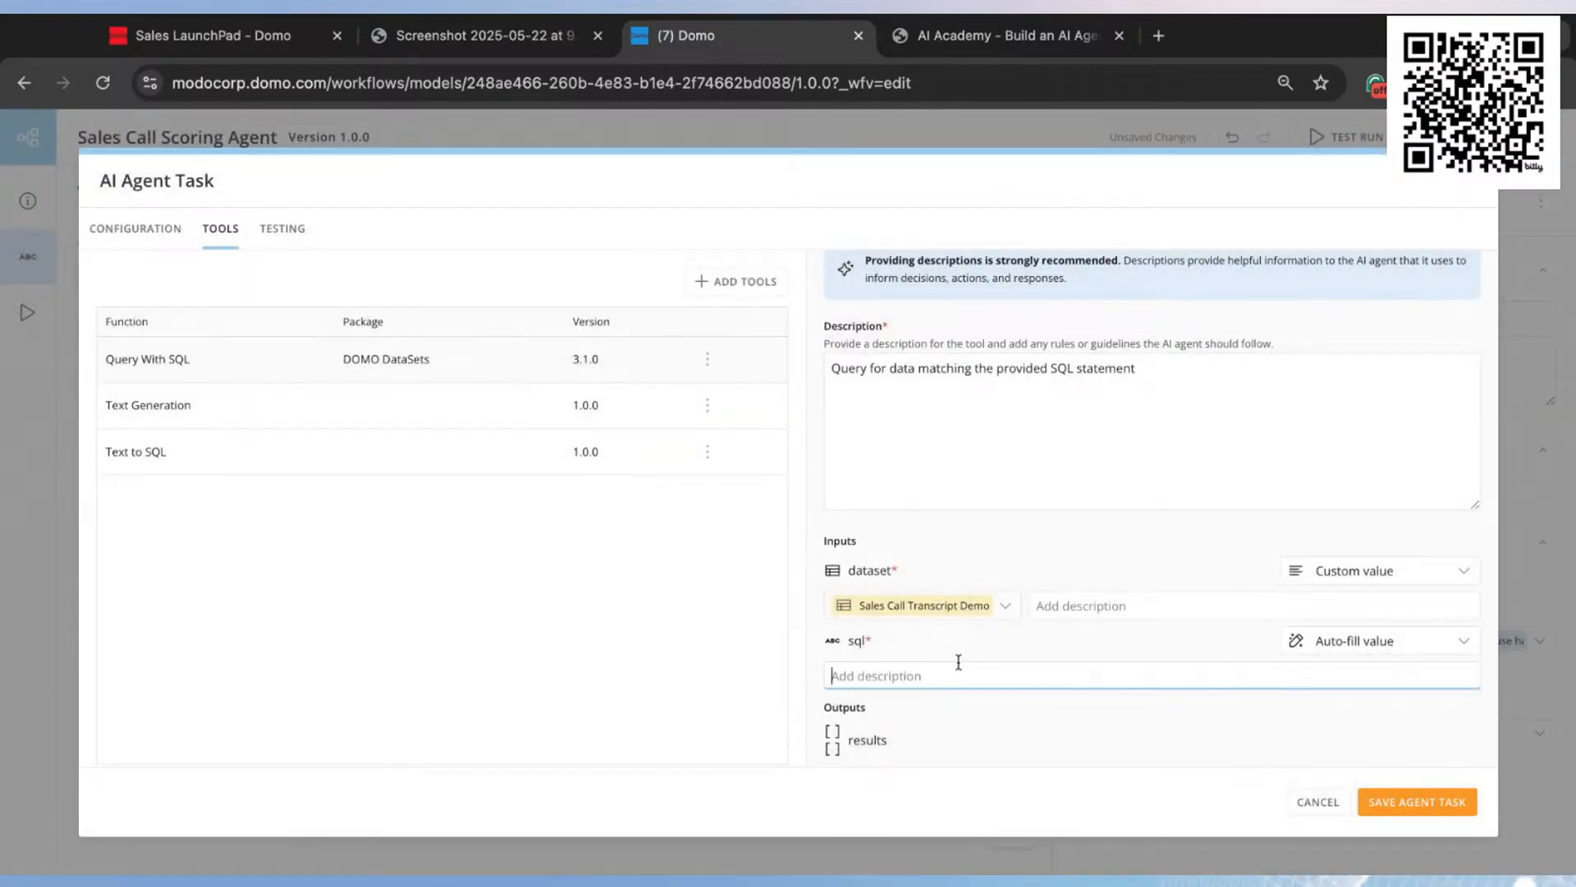
pyautogui.write('Pleasequery all columns needs')
pyautogui.write(' to an')
pyautogui.write('uze t')
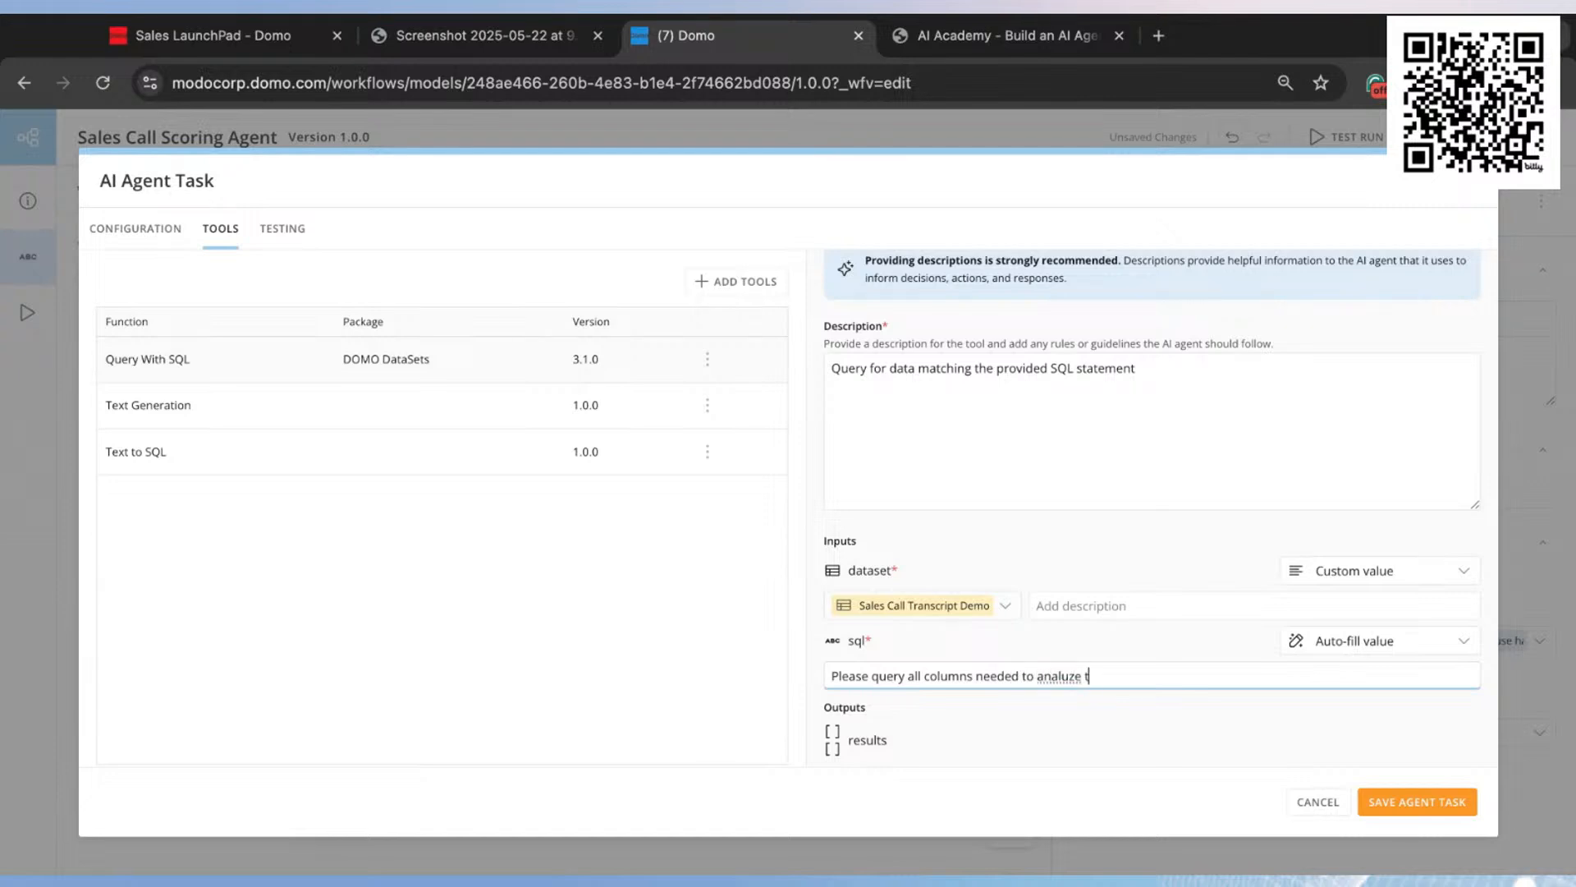
pyautogui.write('he call')
pyautogui.click(1039, 727)
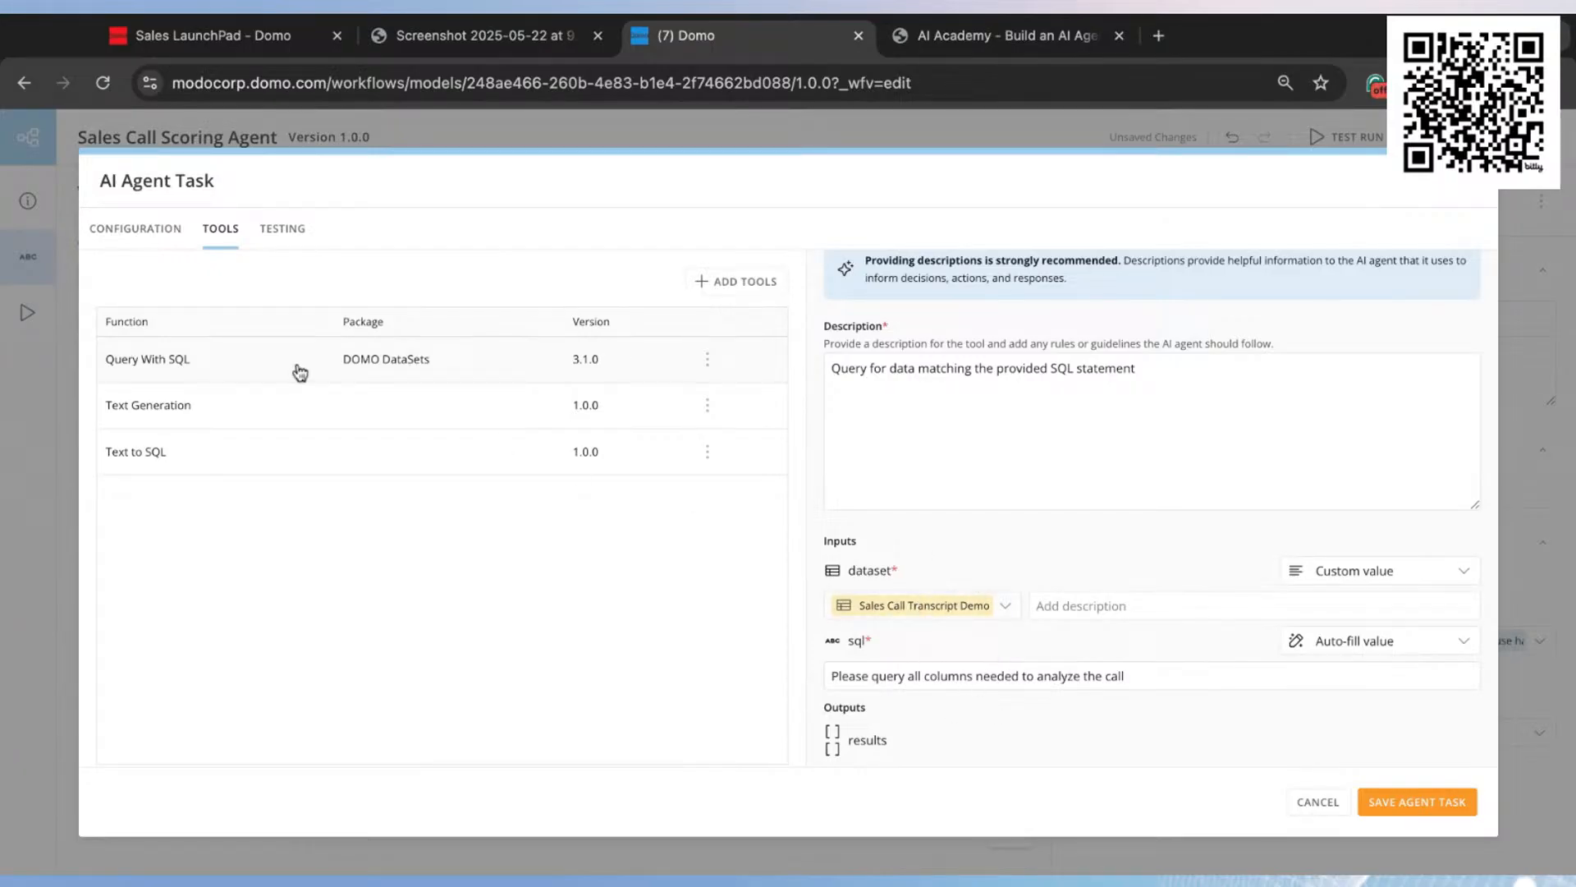
# Step: Review the Text Generation tool's inputs and set the dataSet input of the Text to SQL tool to use a custom value
pyautogui.click(326, 416)
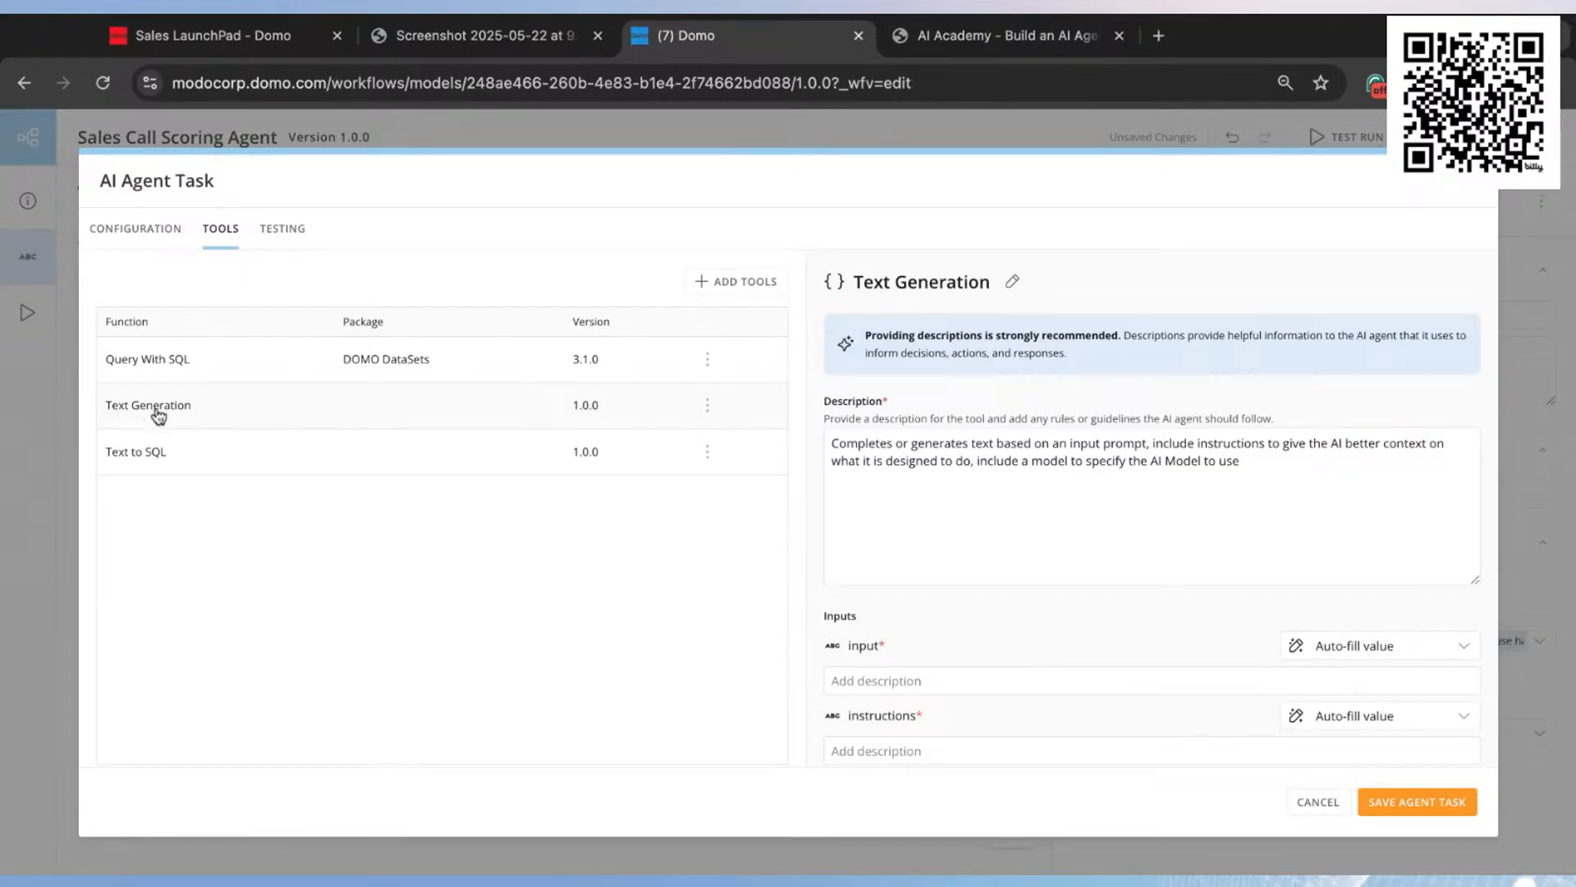
pyautogui.scroll(-2, 1027, 537)
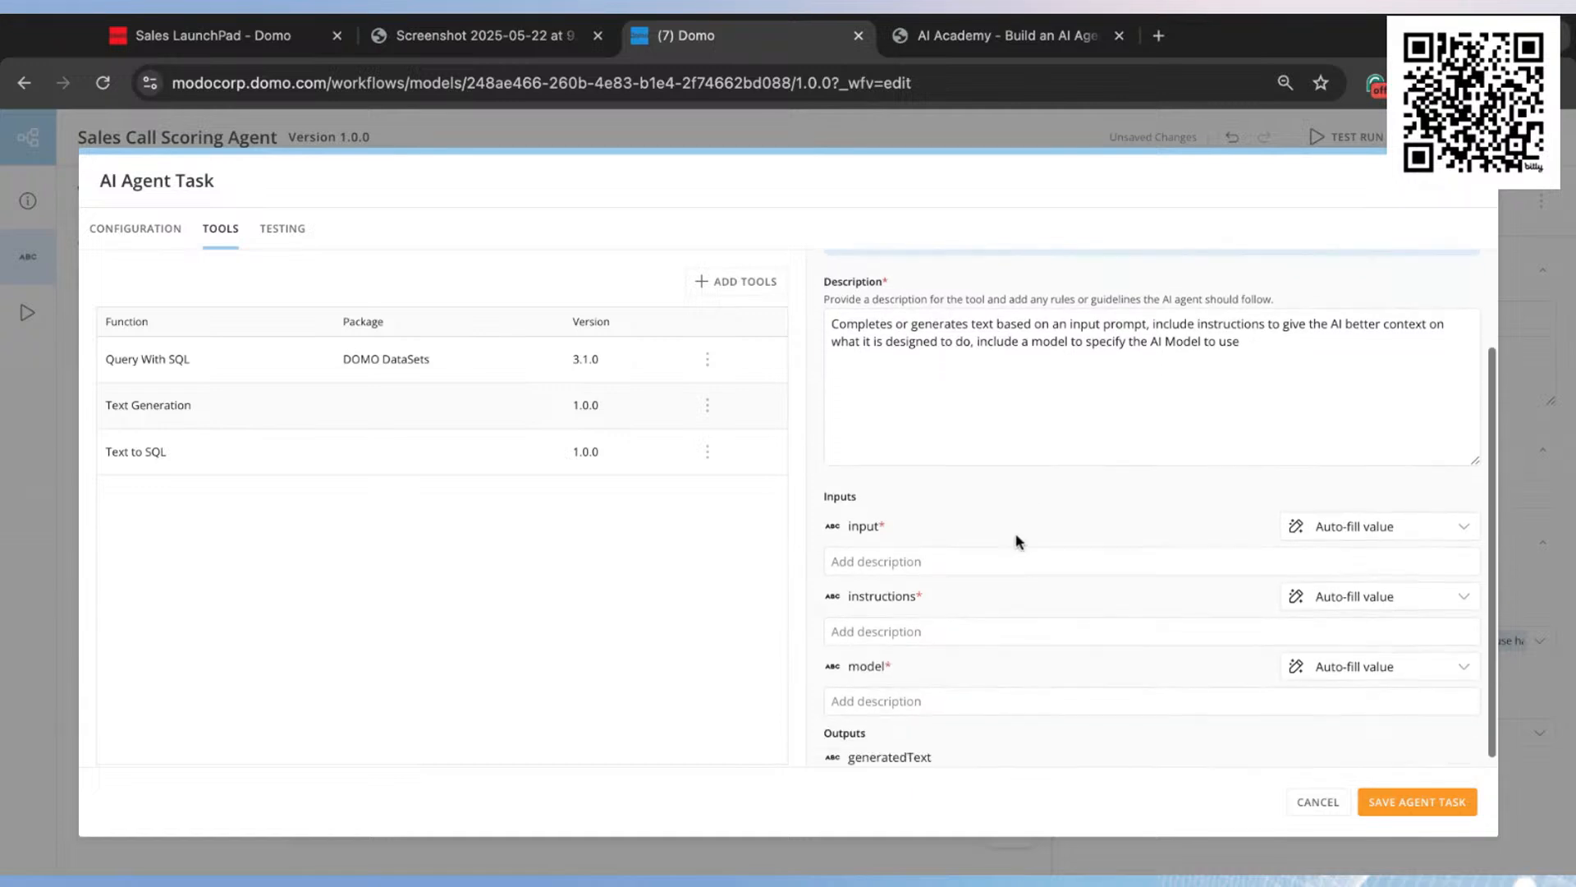
pyautogui.click(301, 461)
pyautogui.scroll(-1, 944, 616)
pyautogui.click(1407, 598)
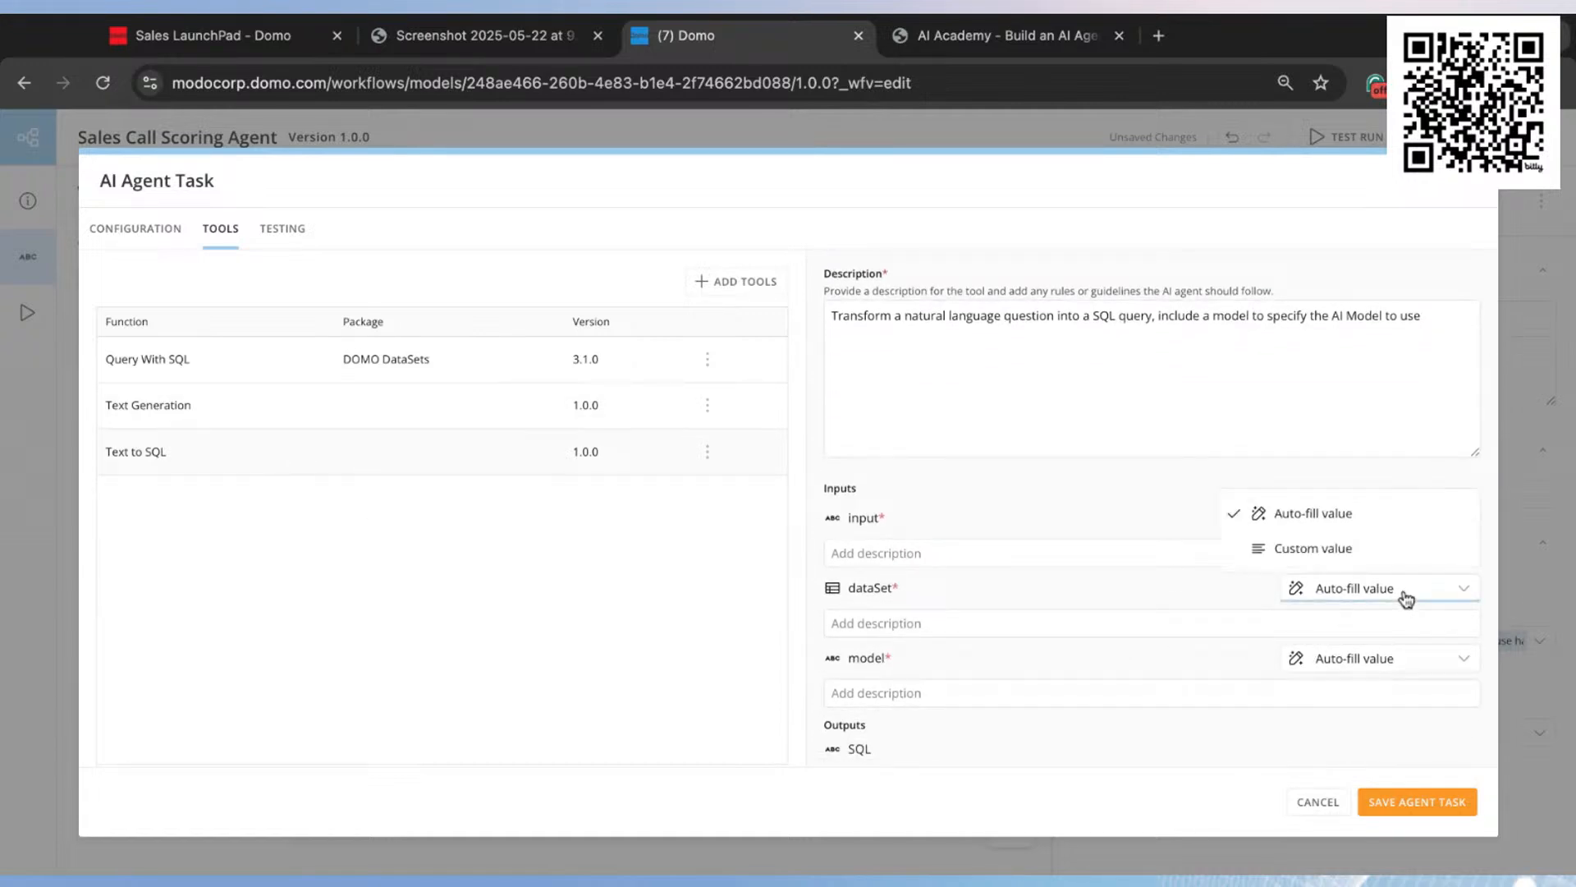
pyautogui.click(1398, 555)
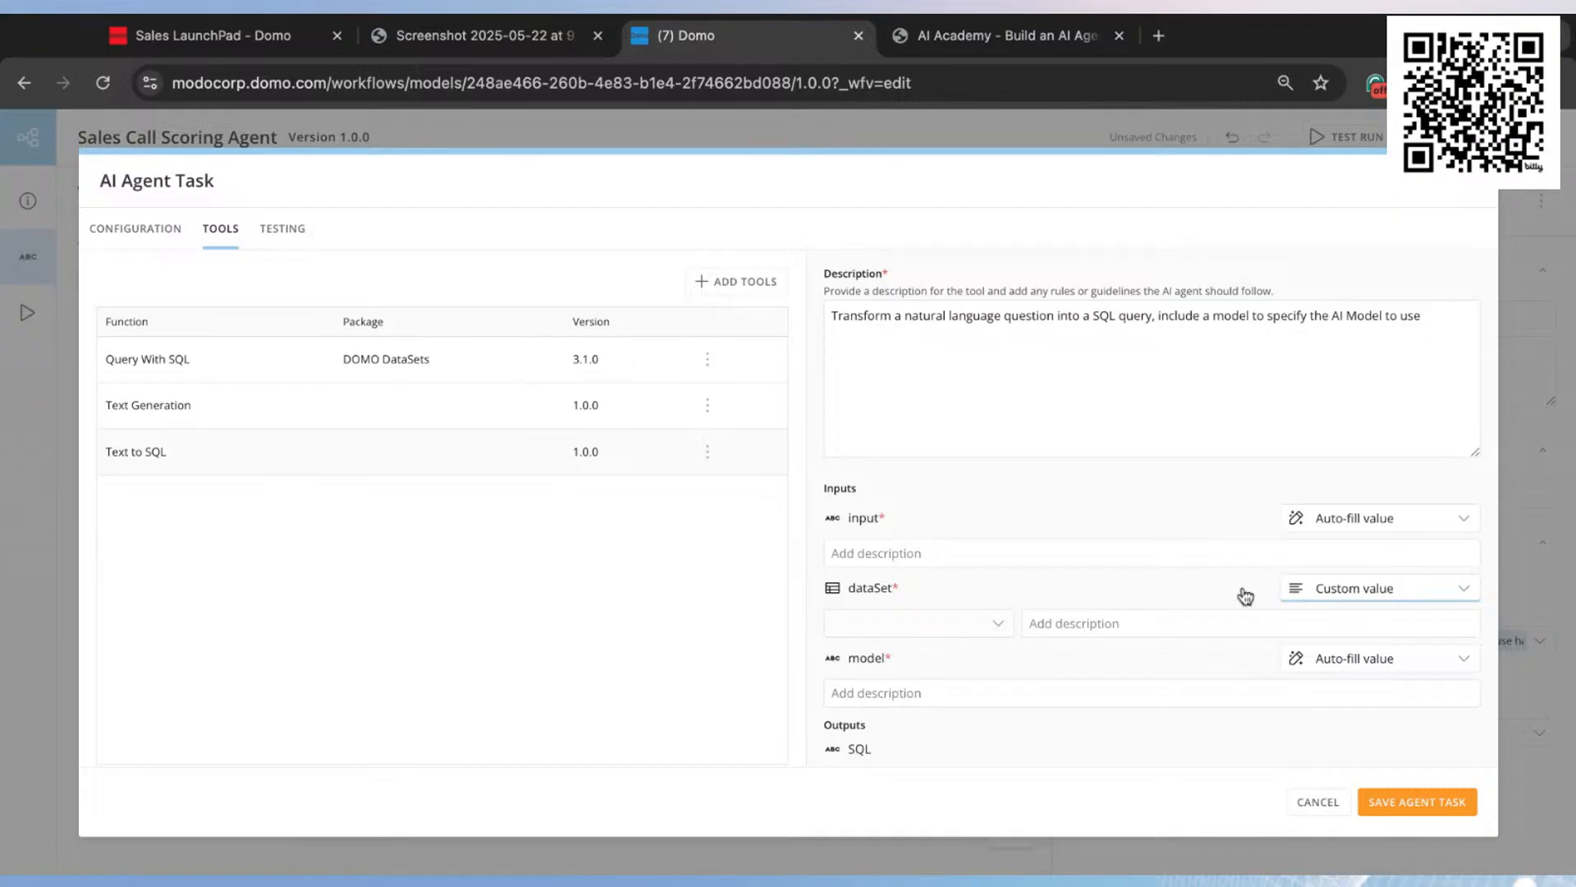
# Step: Select Sales Call Transcript Demo as the custom dataset for the Text to SQL tool
pyautogui.click(966, 636)
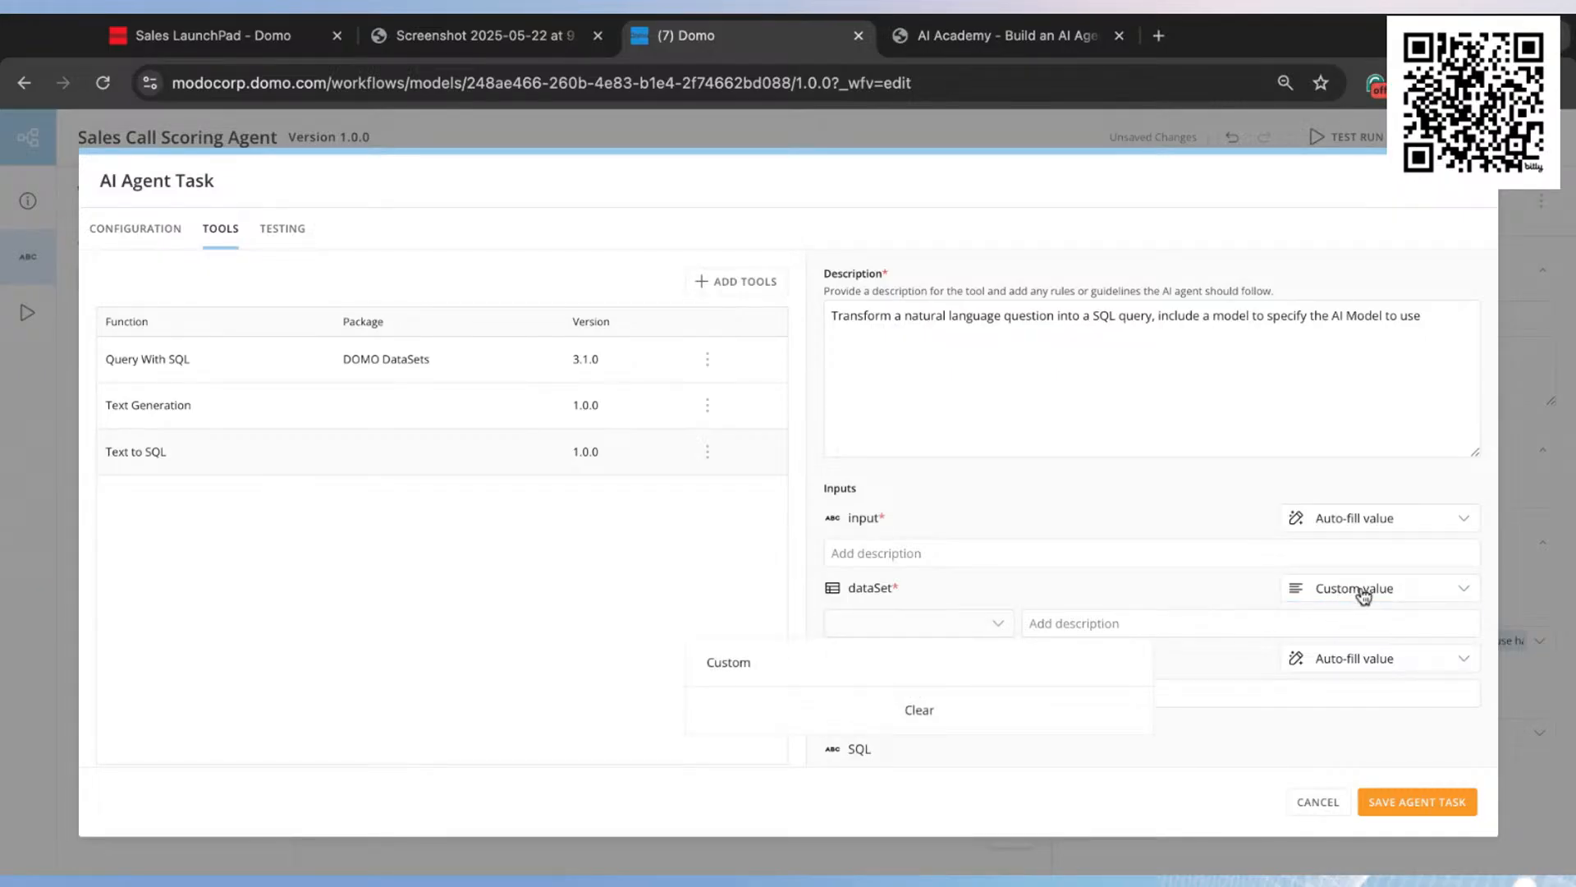
pyautogui.click(904, 660)
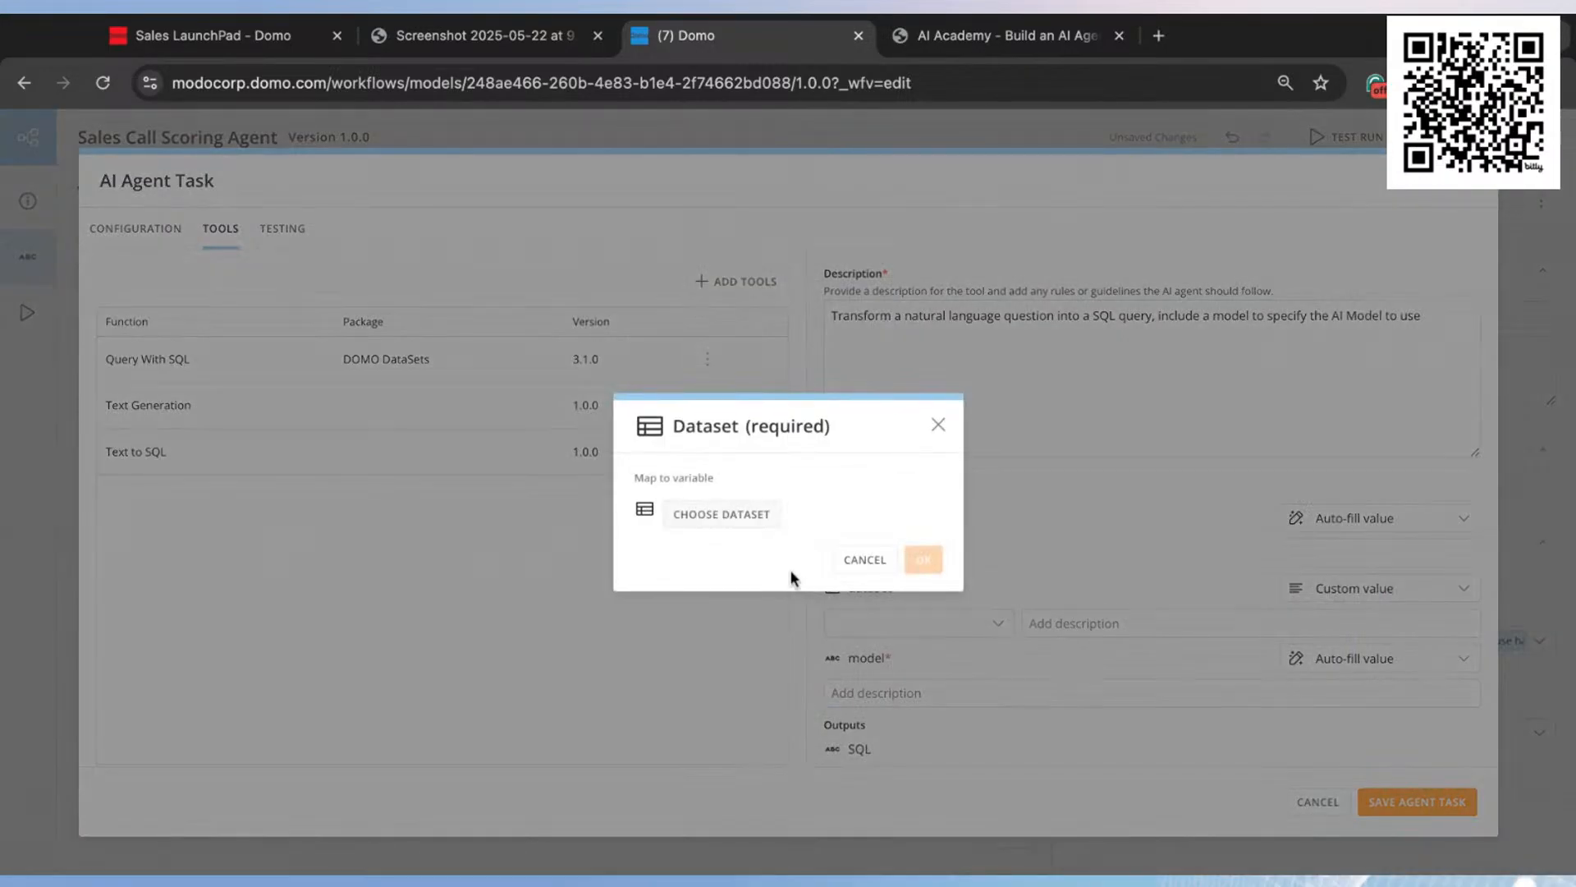
pyautogui.click(747, 525)
pyautogui.click(730, 137)
pyautogui.write('call')
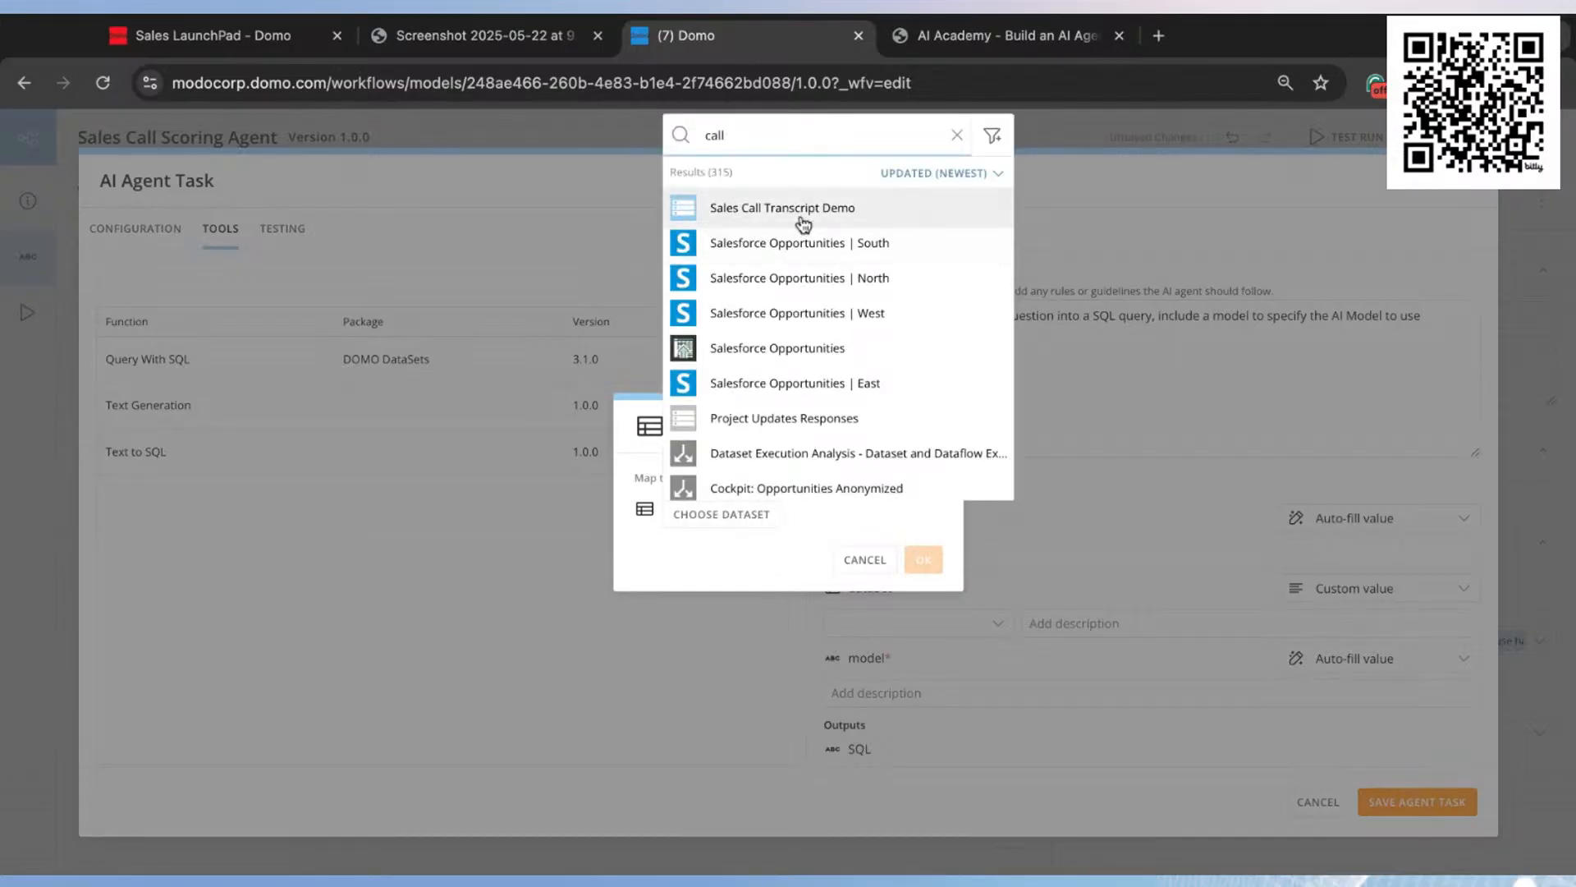
pyautogui.click(809, 220)
pyautogui.click(935, 492)
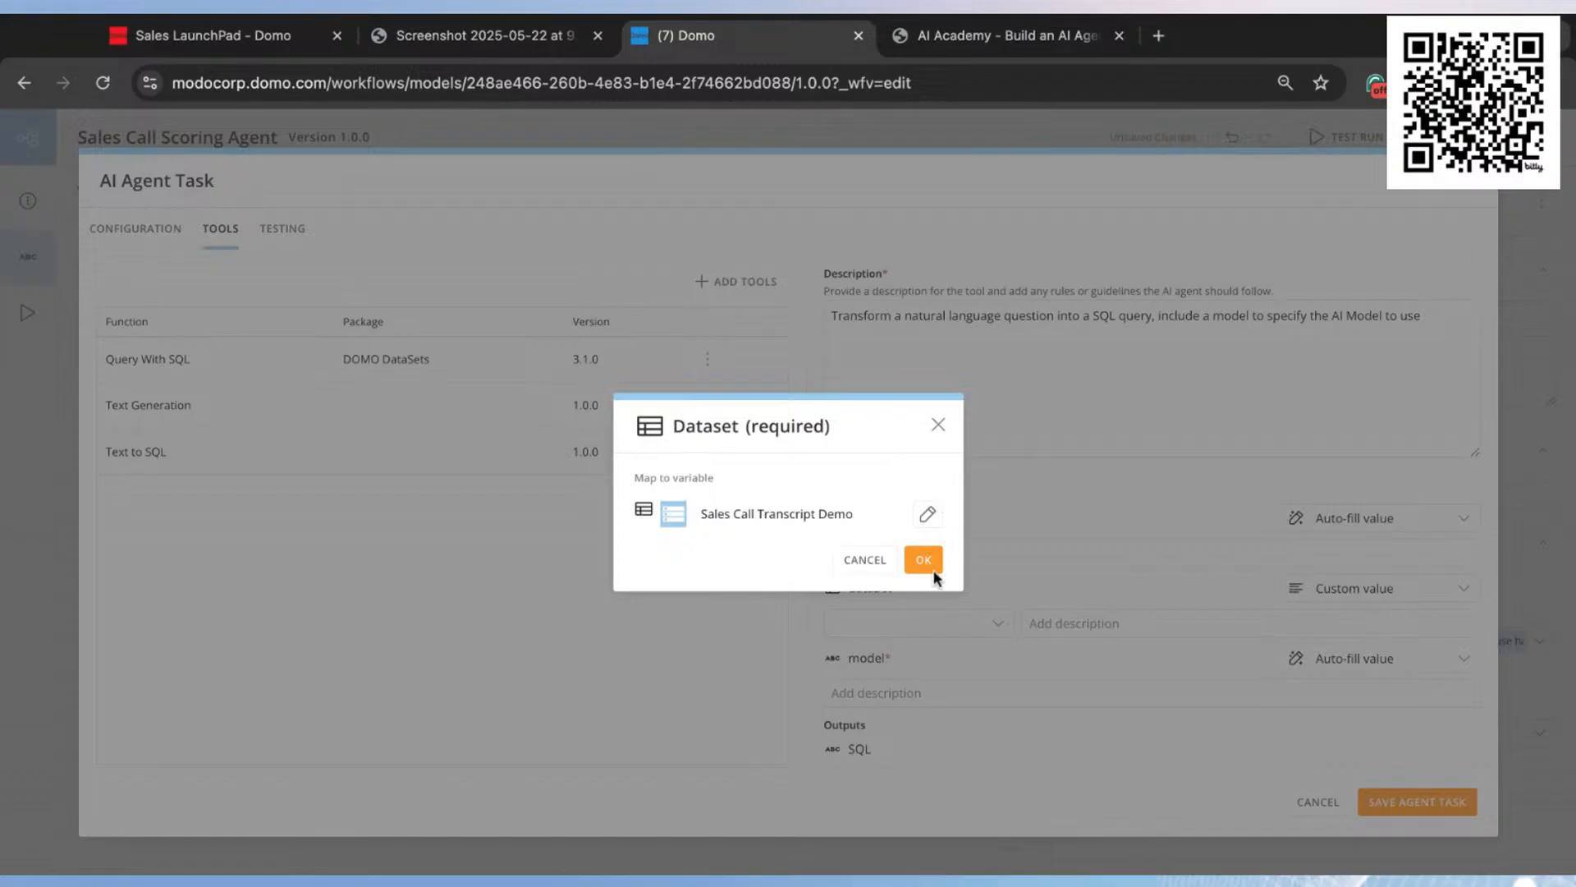
pyautogui.click(924, 562)
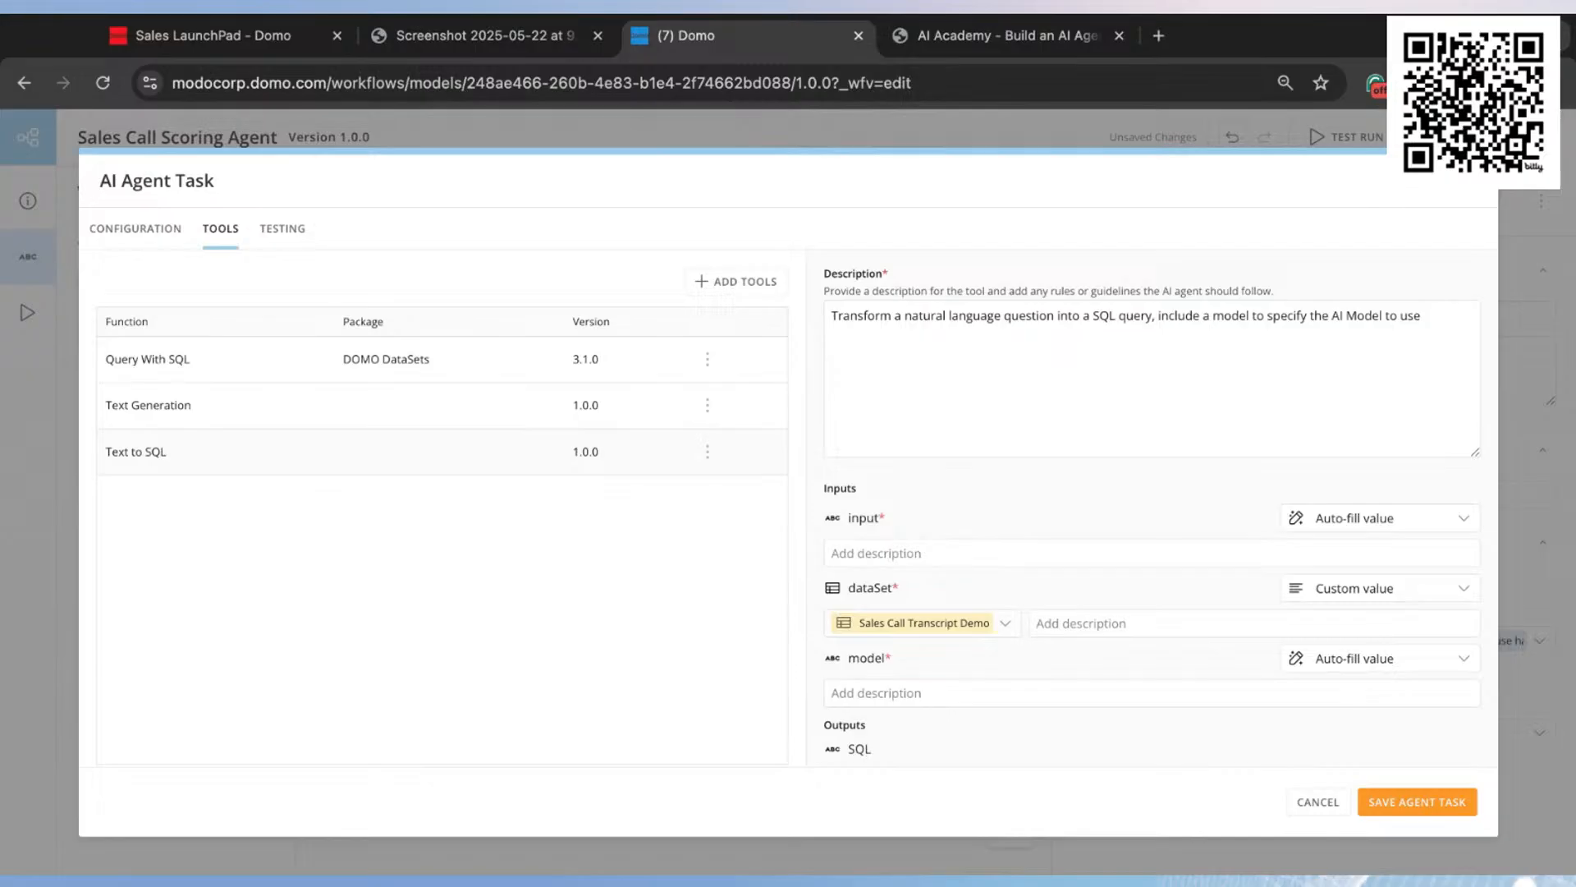
# Step: Review the agent task's configuration and tools, and open its testing area with the empty input ready for a prompt
pyautogui.click(151, 238)
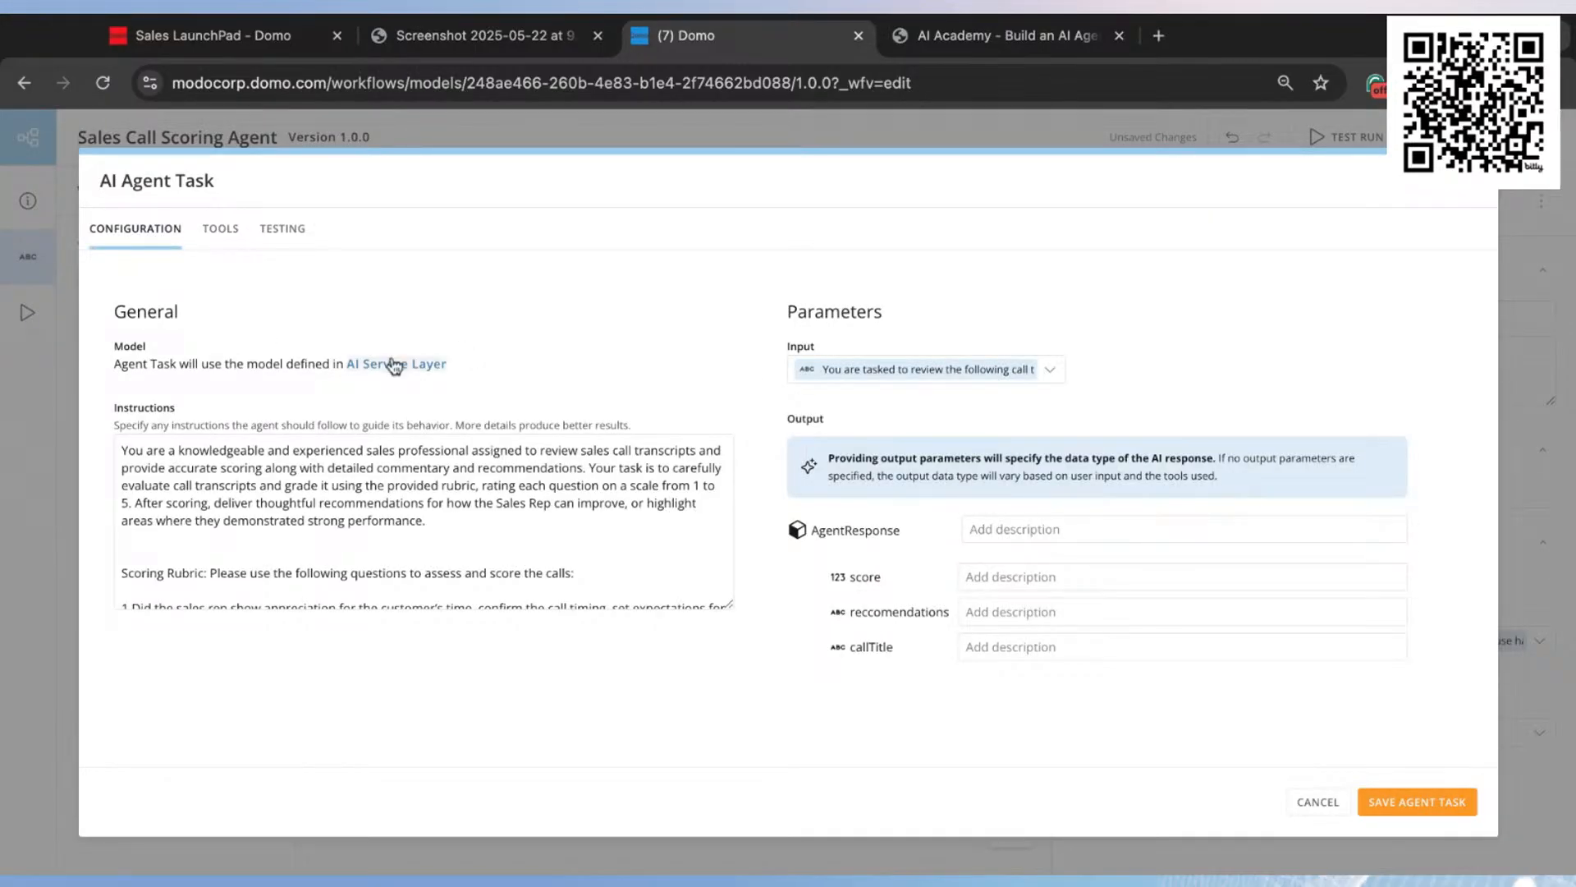
pyautogui.click(223, 238)
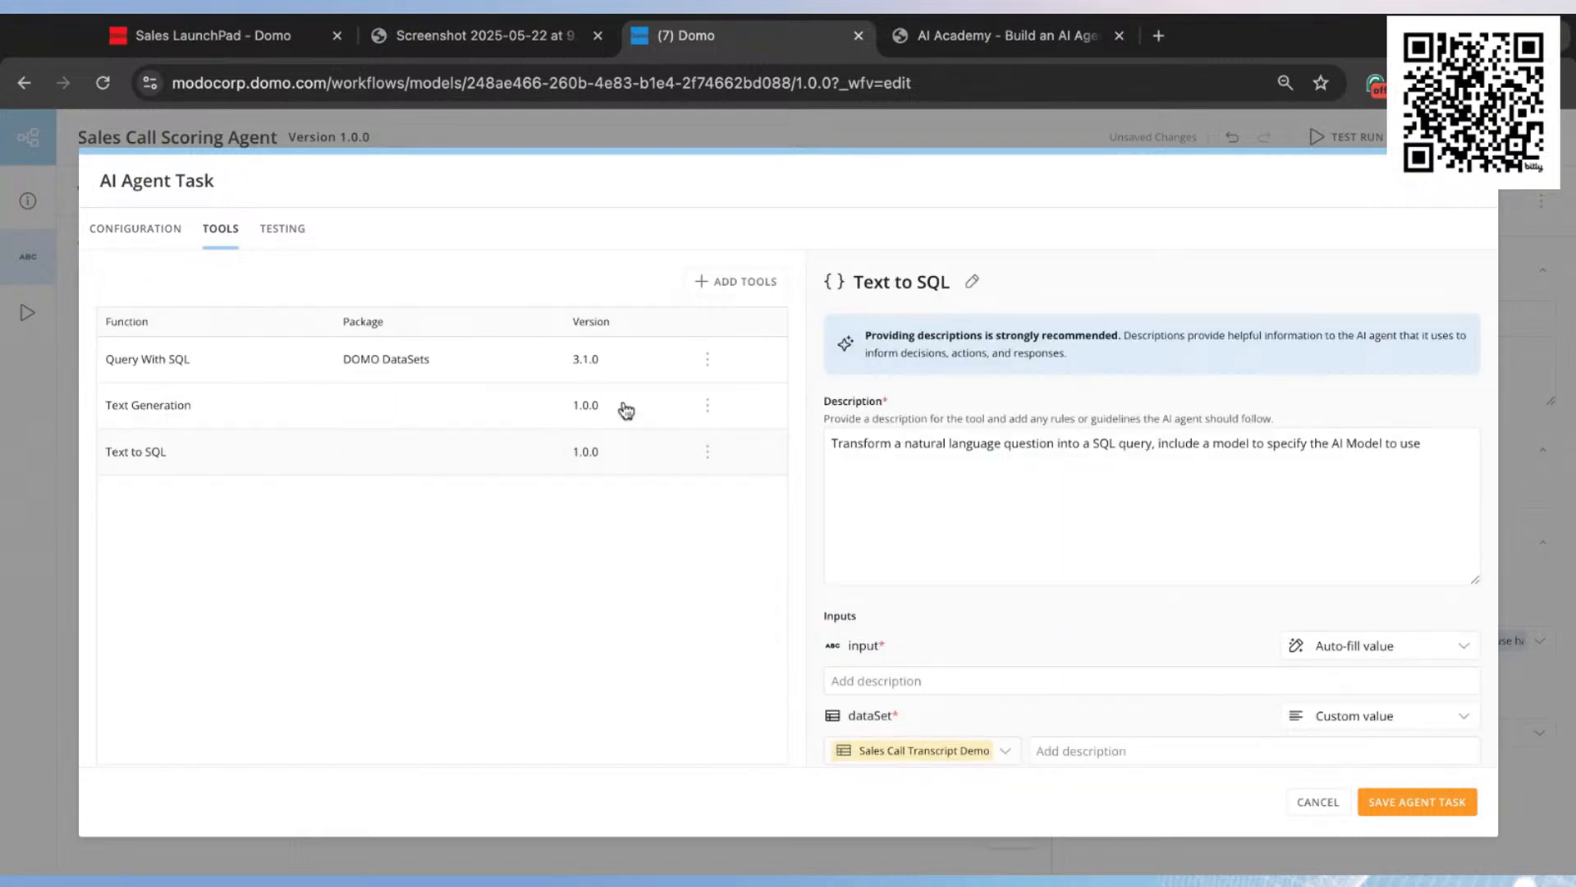
pyautogui.click(284, 231)
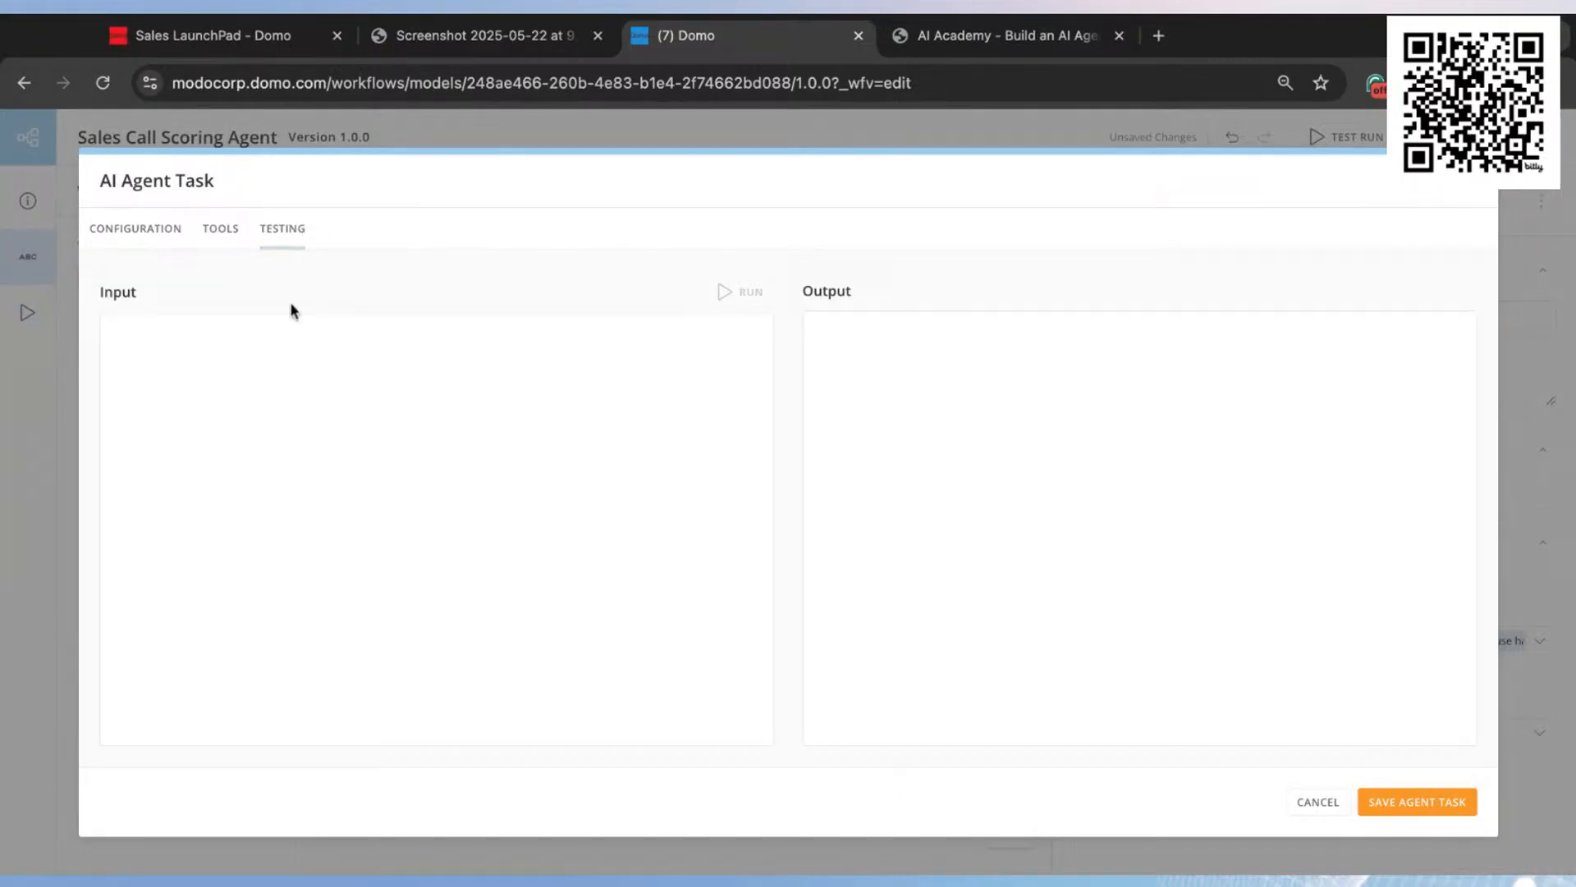
pyautogui.click(242, 387)
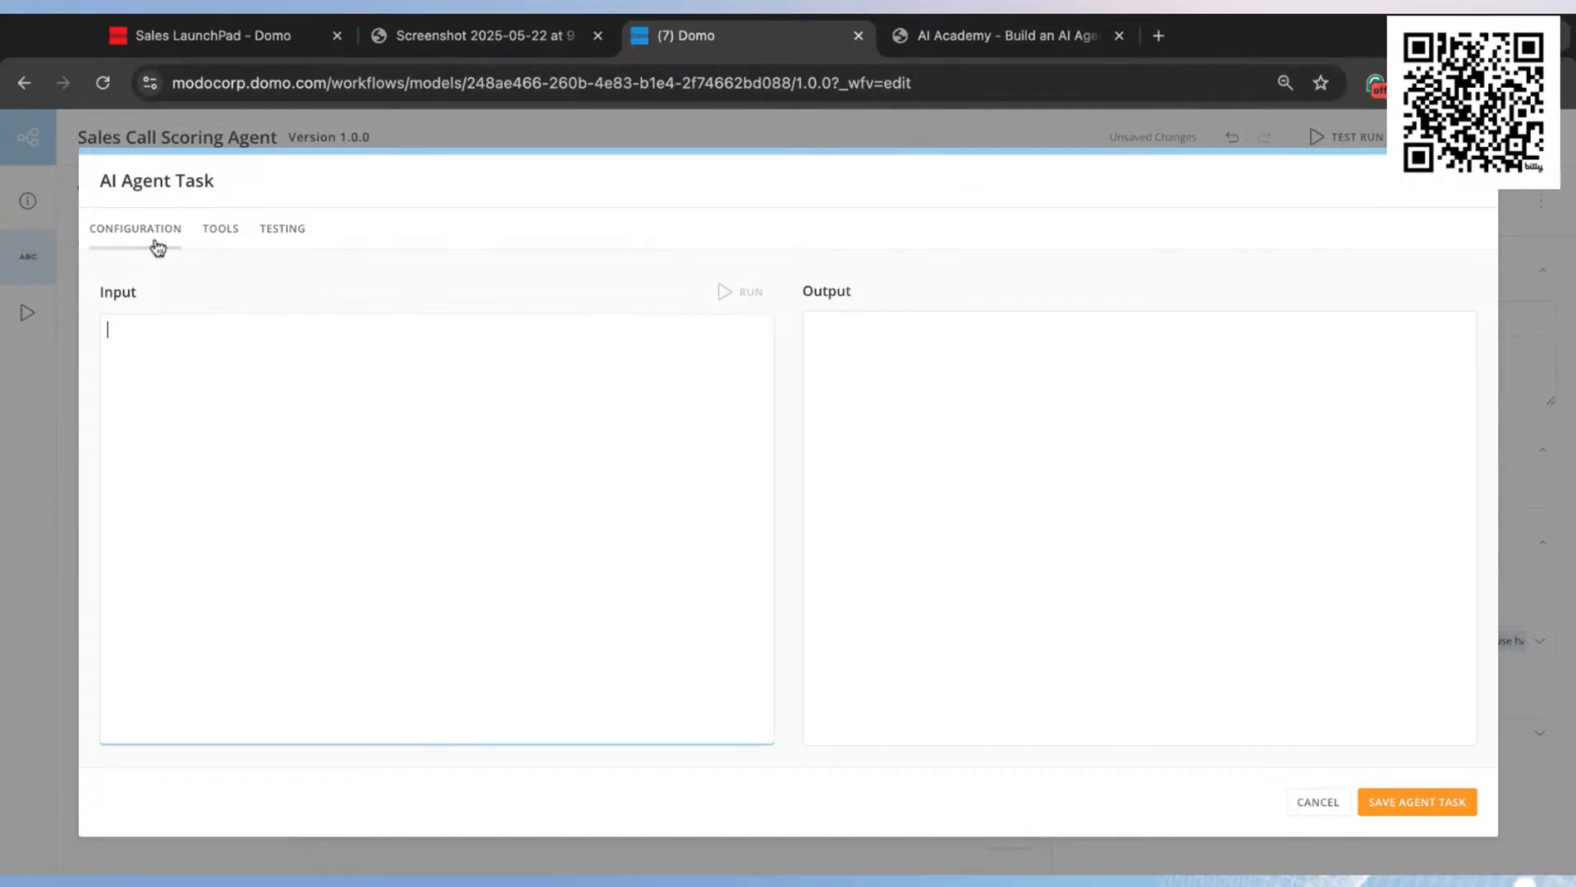
# Step: Copy the two-paragraph AI Agent Testing Prompt for ModoRetail + ElectroHub from the Word document into the Domo agent's test input
pyautogui.click(977, 37)
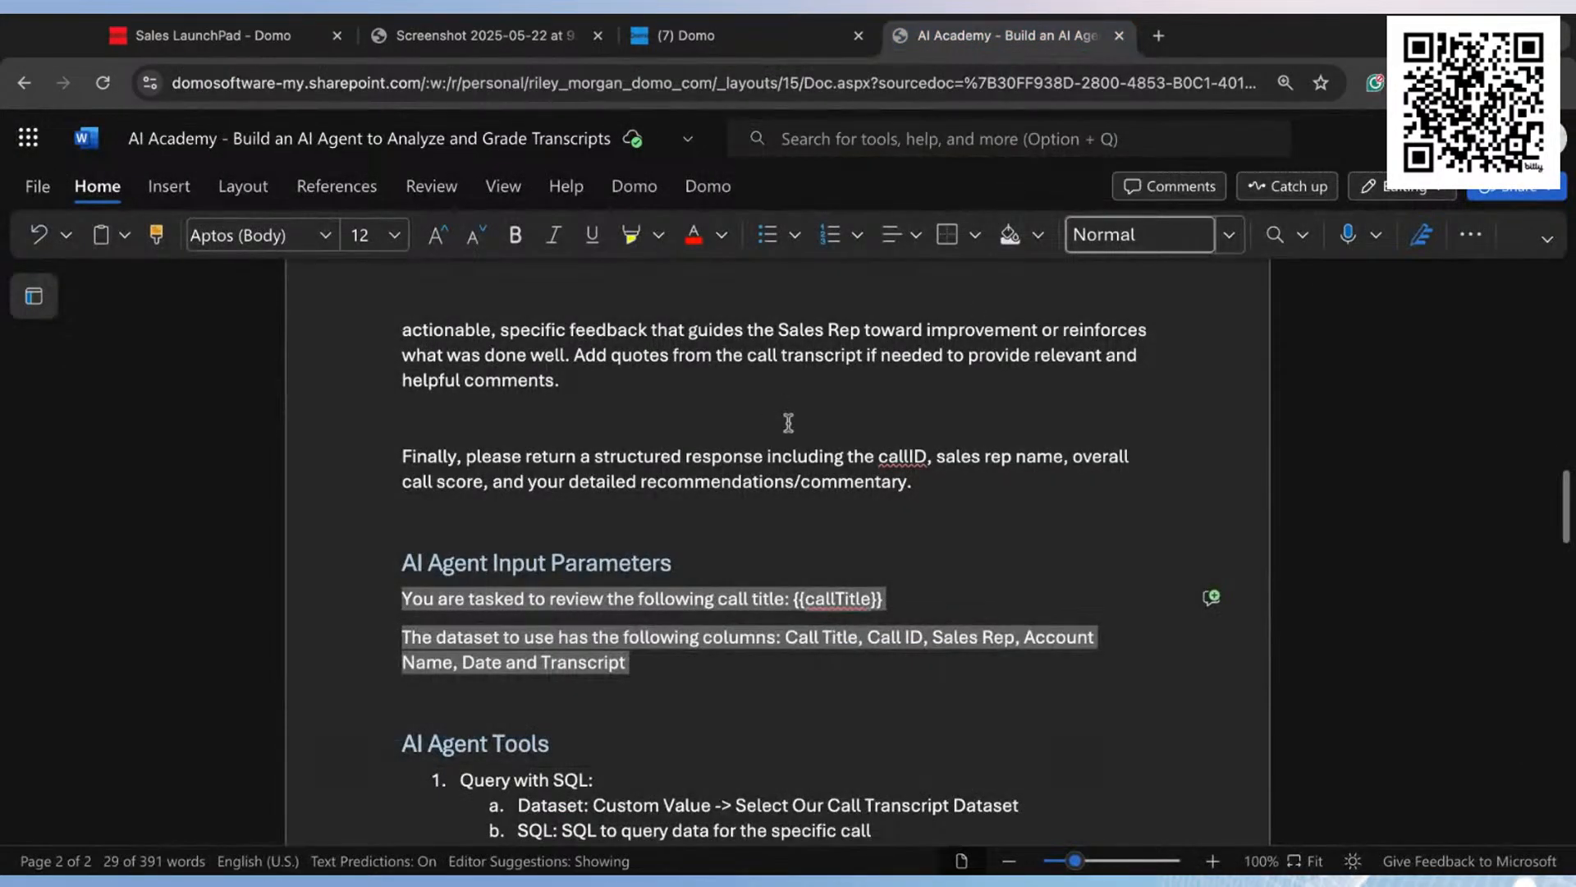
pyautogui.scroll(-3, 830, 606)
pyautogui.scroll(-3, 849, 576)
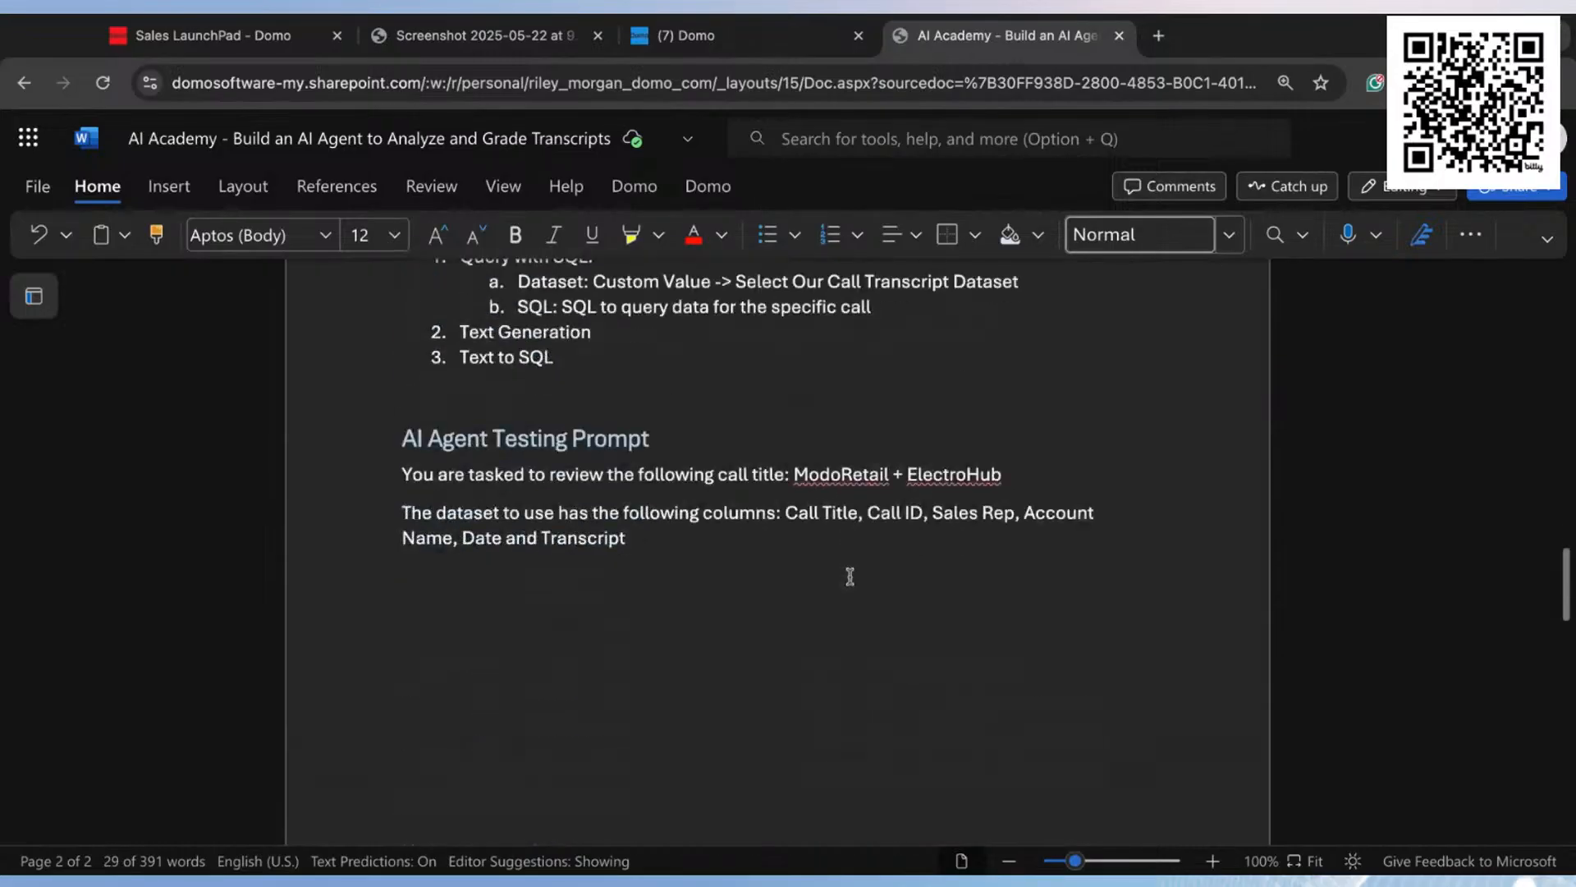
pyautogui.click(661, 538)
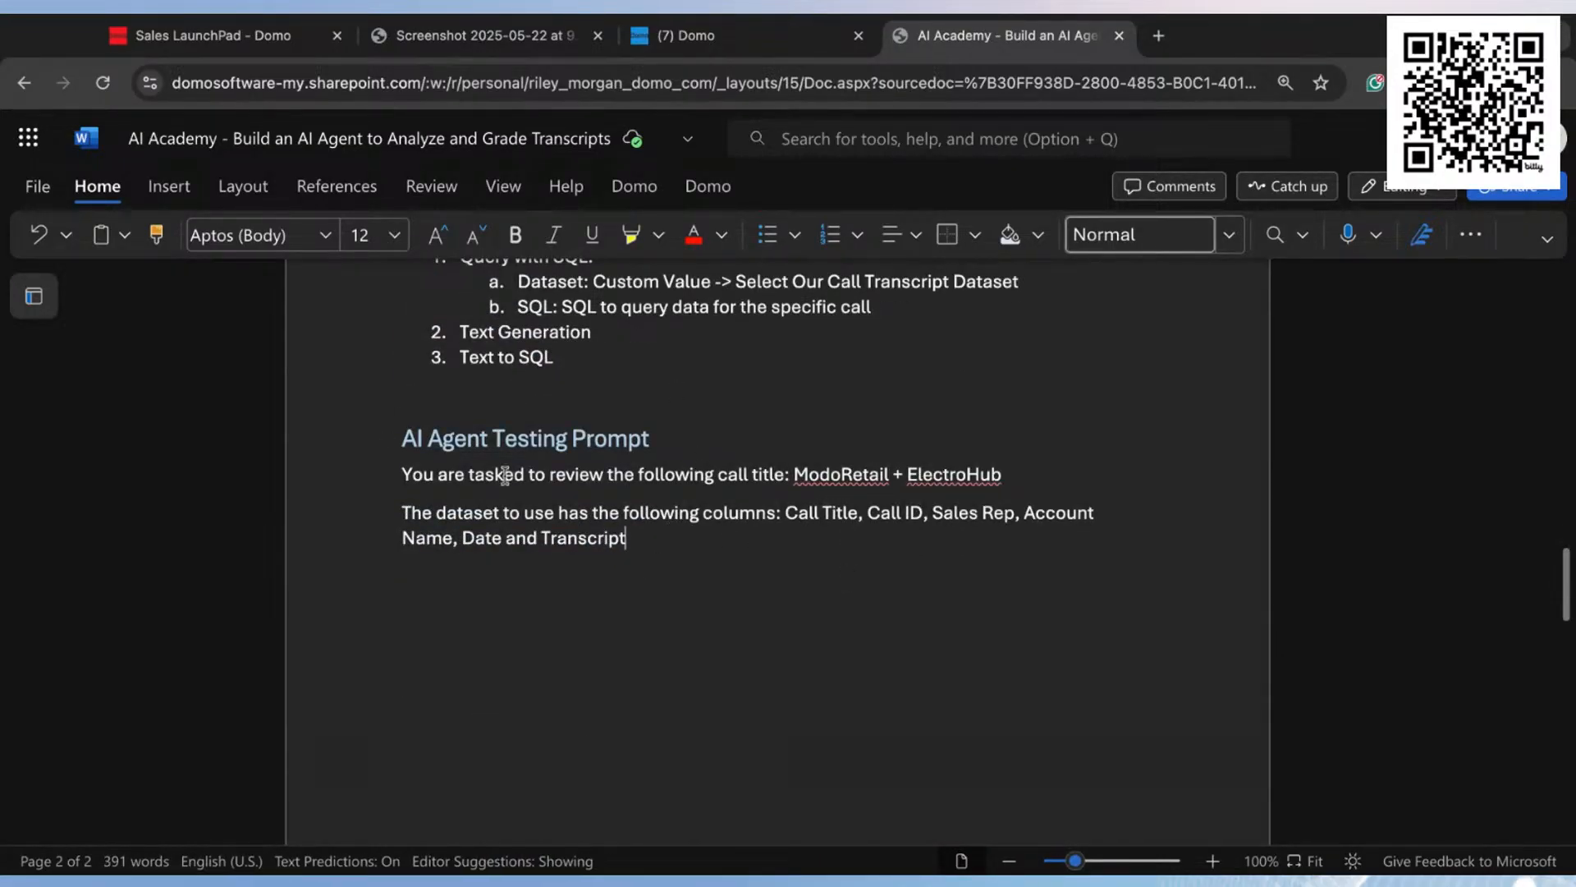
pyautogui.moveTo(646, 543); pyautogui.dragTo(377, 481)
pyautogui.press('super+c')
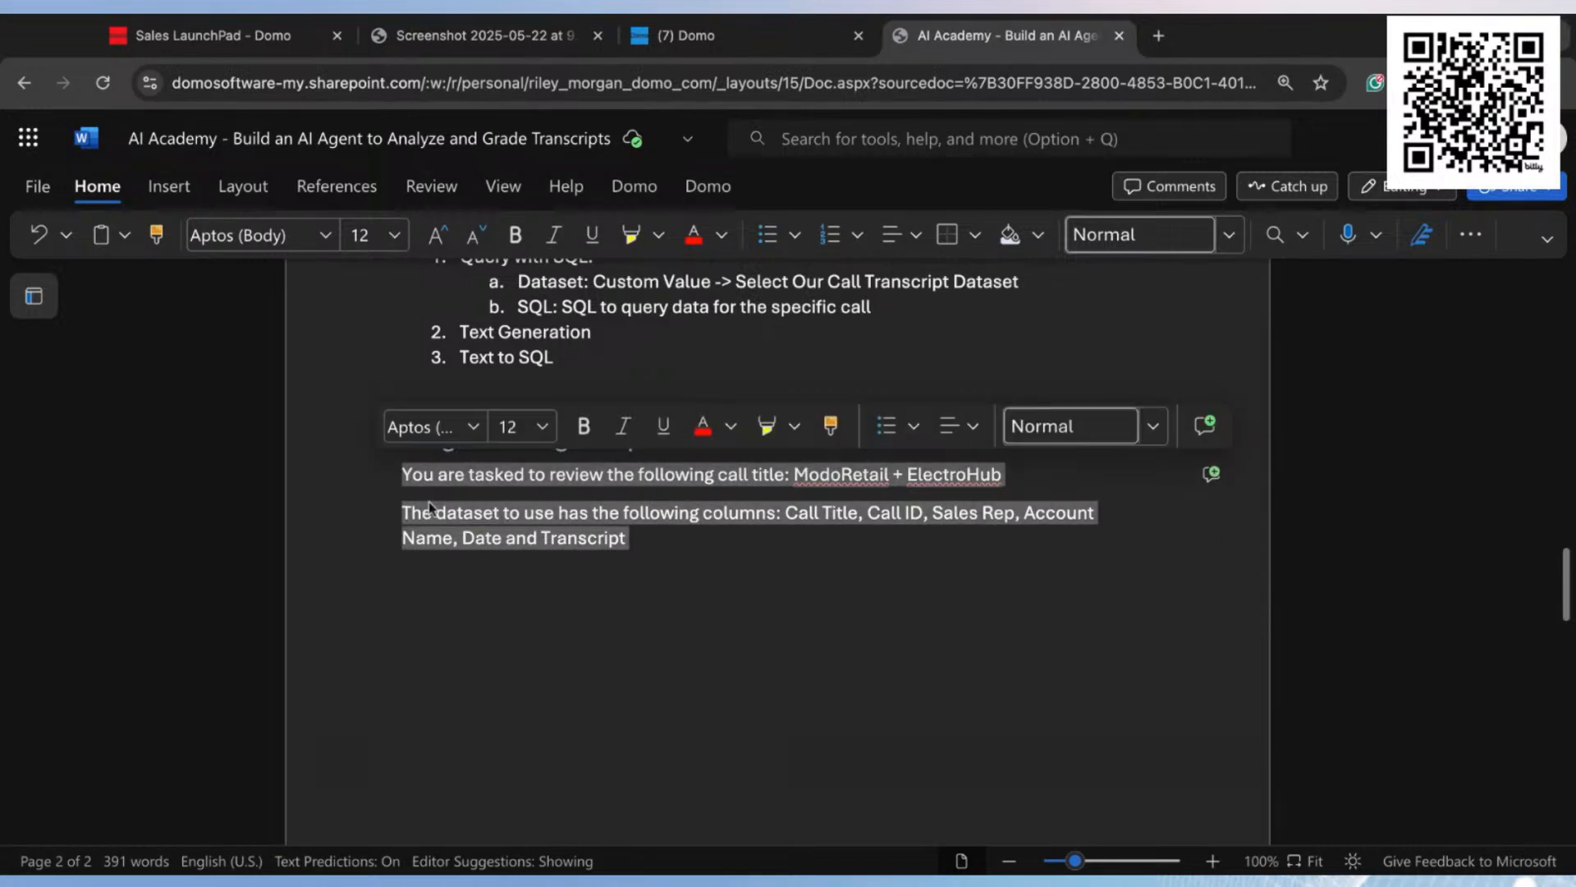
pyautogui.click(728, 42)
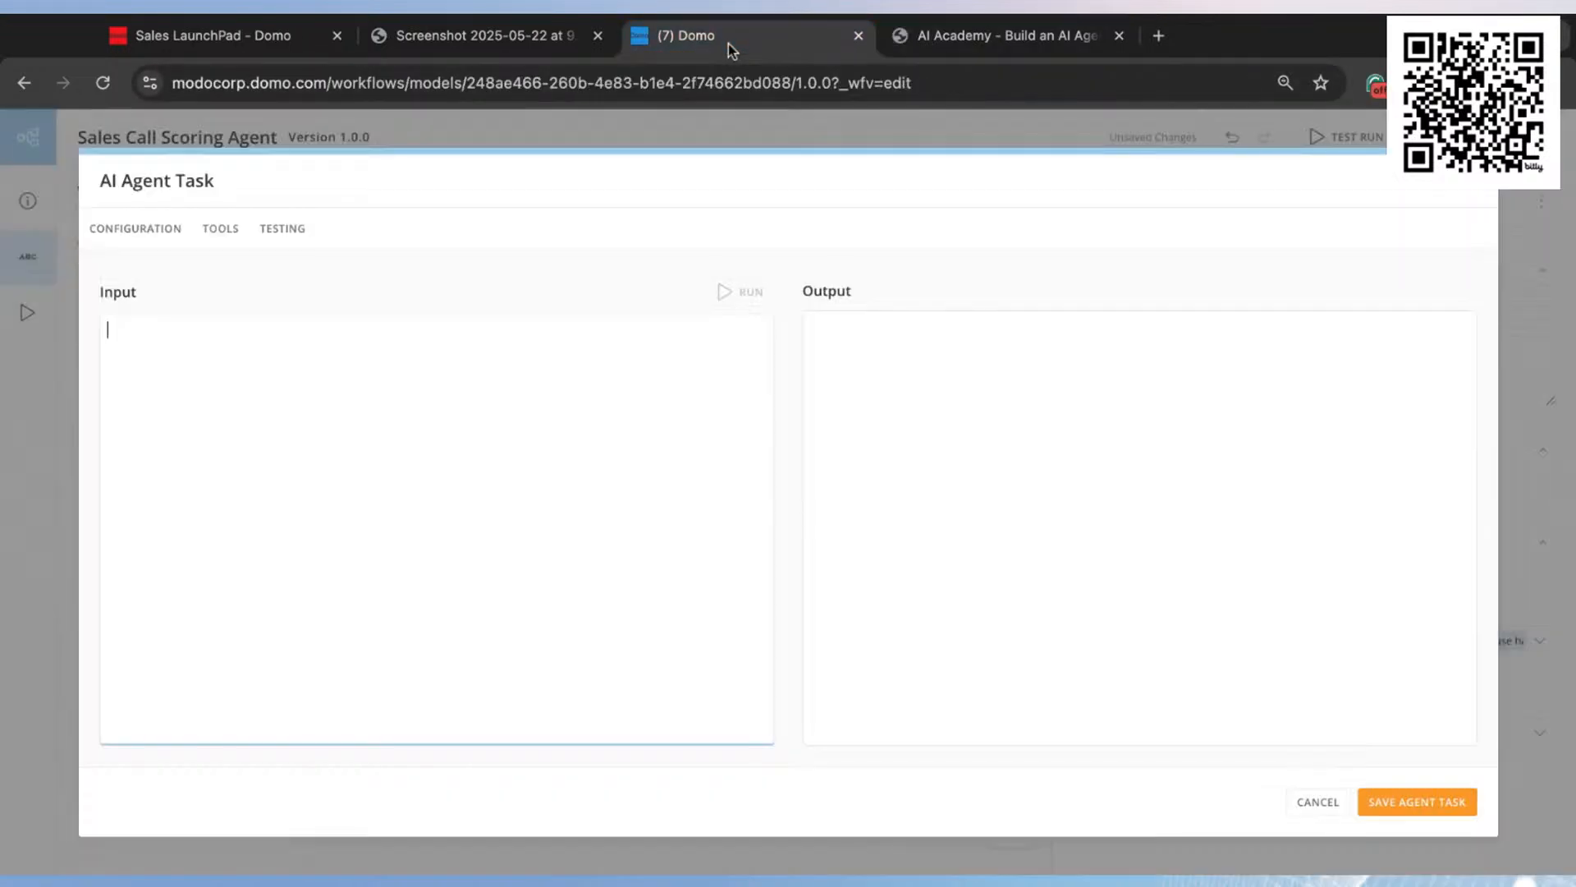
pyautogui.click(298, 383)
pyautogui.press('super+v')
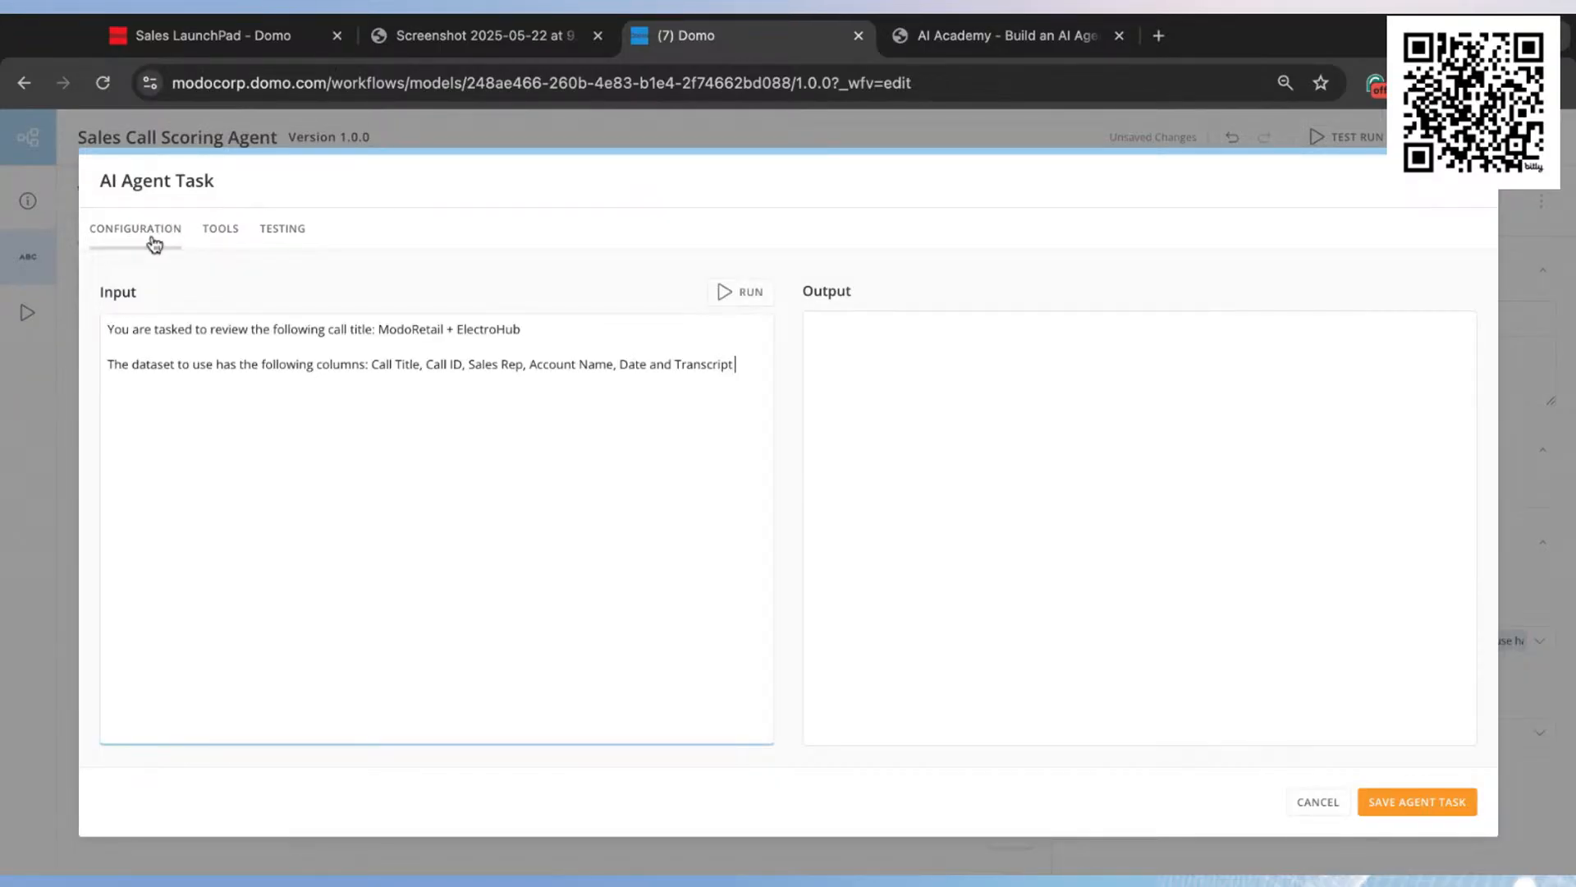
# Step: Check the call title and dataset column names in the test prompt, and run the agent test
pyautogui.moveTo(379, 333); pyautogui.dragTo(521, 332)
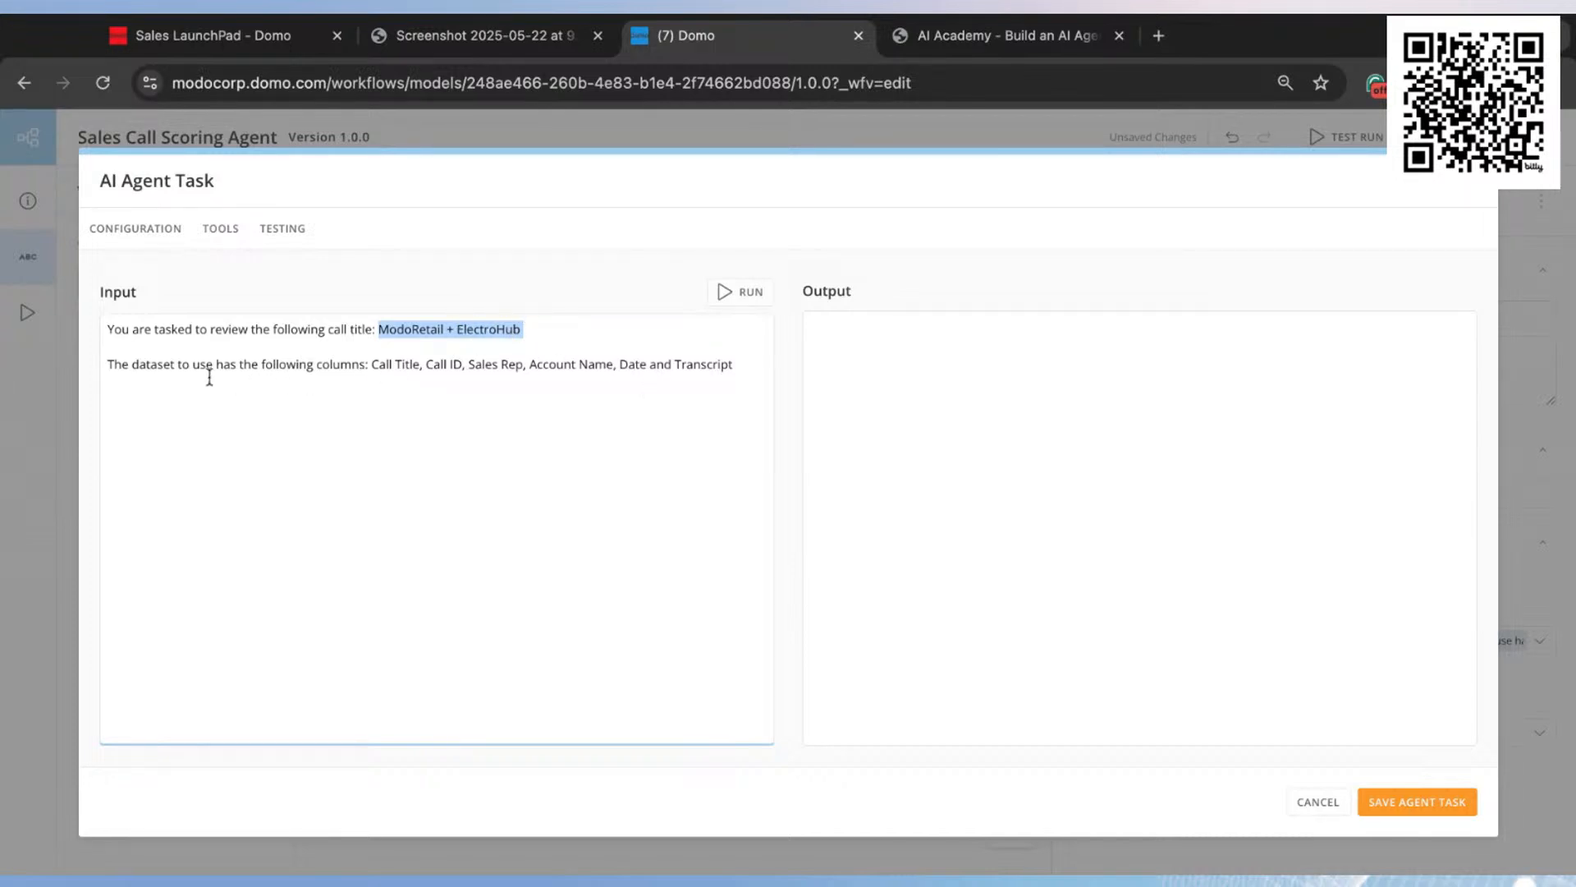
pyautogui.click(109, 356)
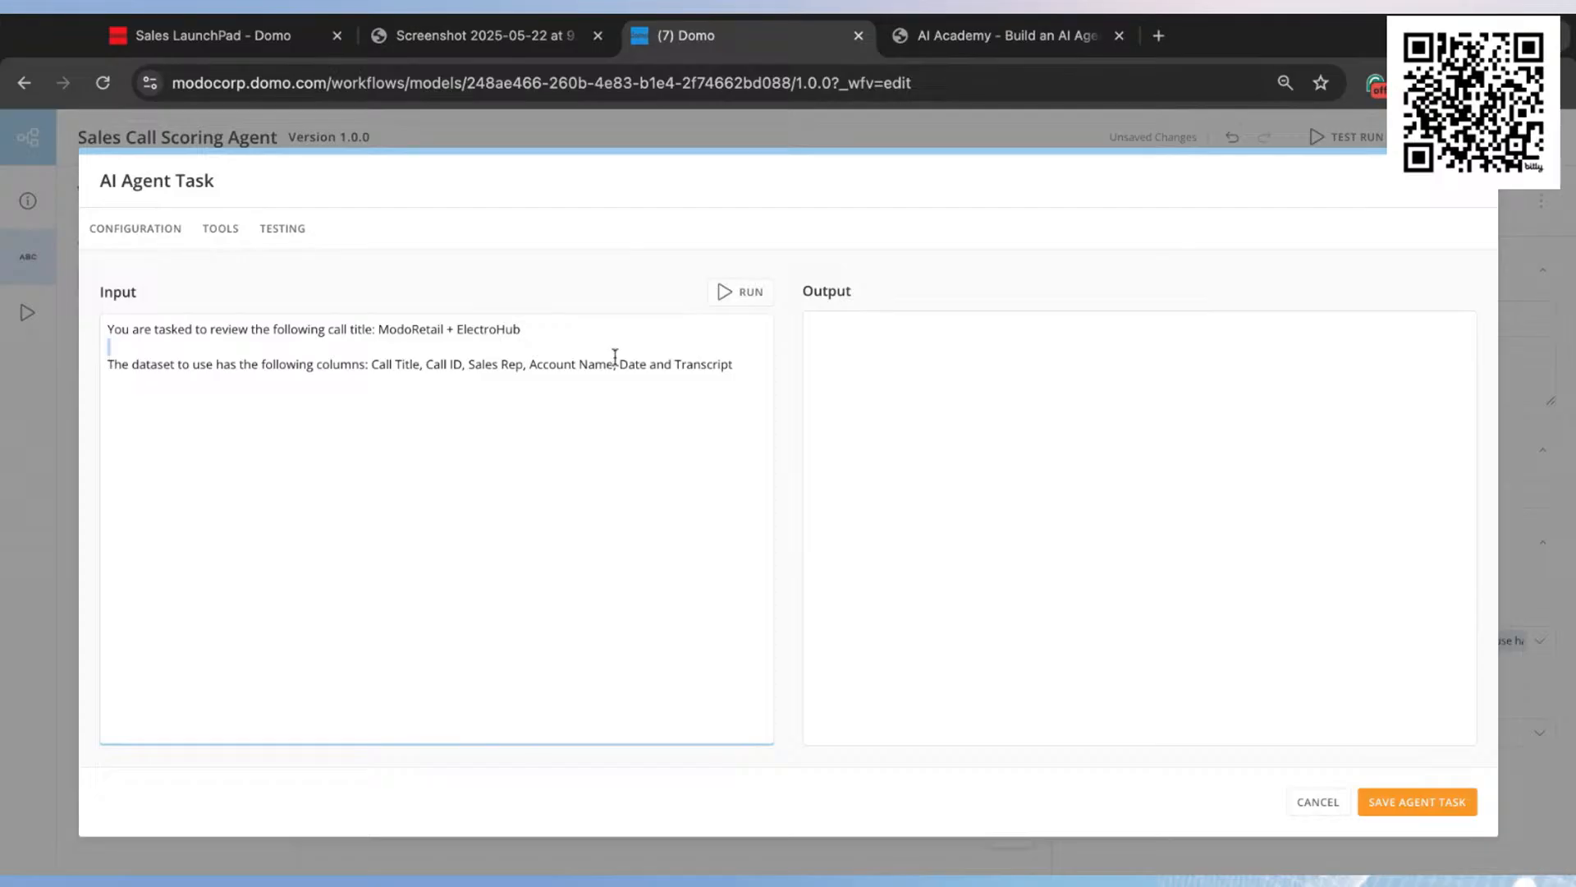
pyautogui.moveTo(743, 360); pyautogui.dragTo(411, 376)
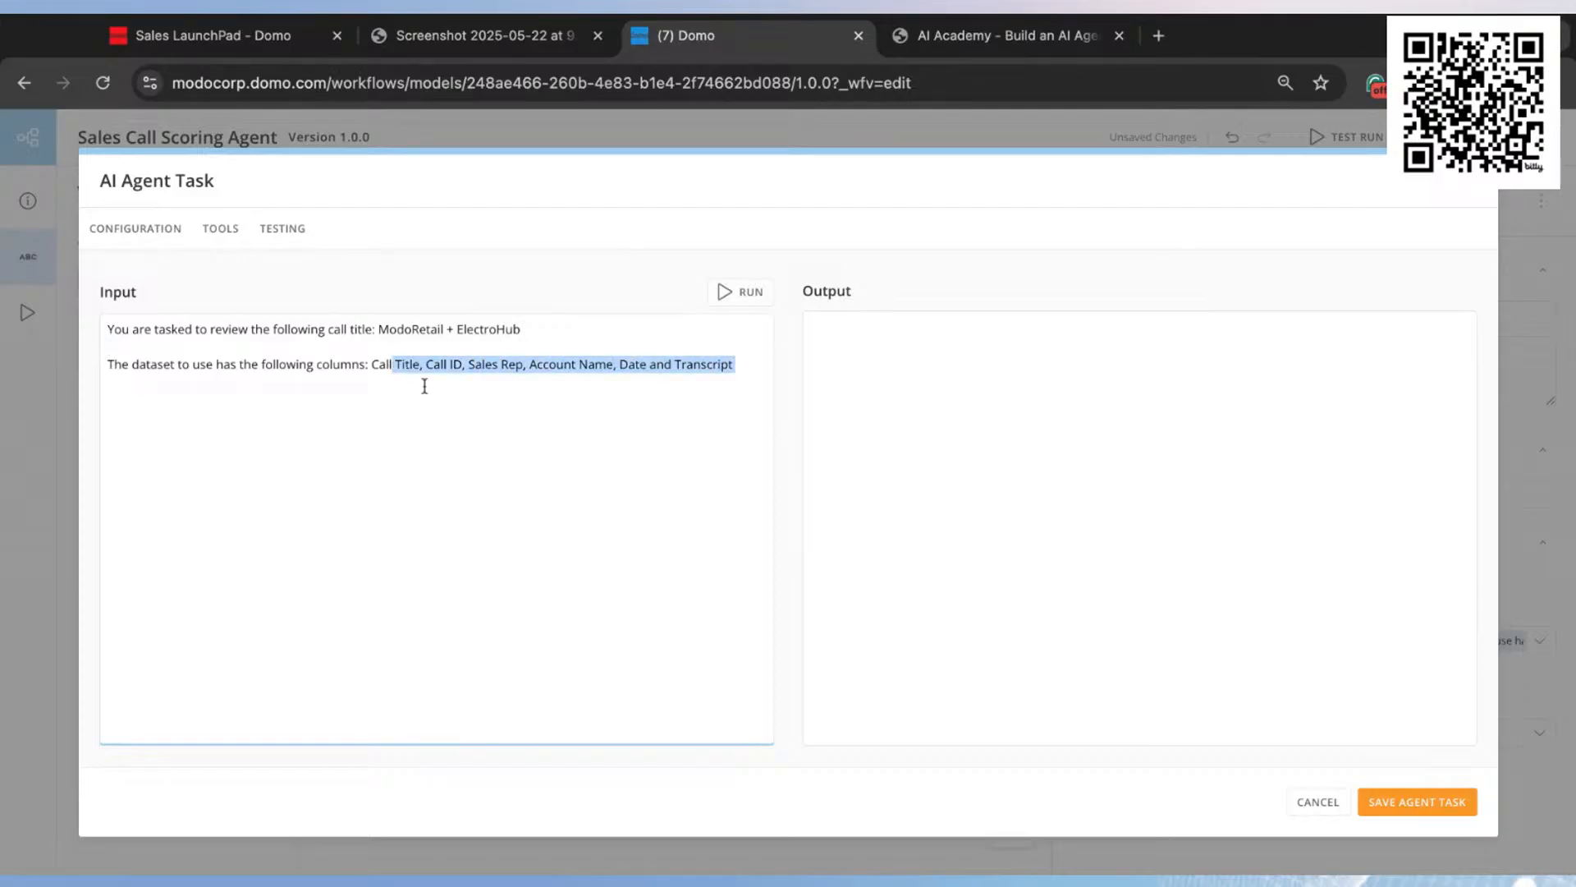
pyautogui.click(587, 414)
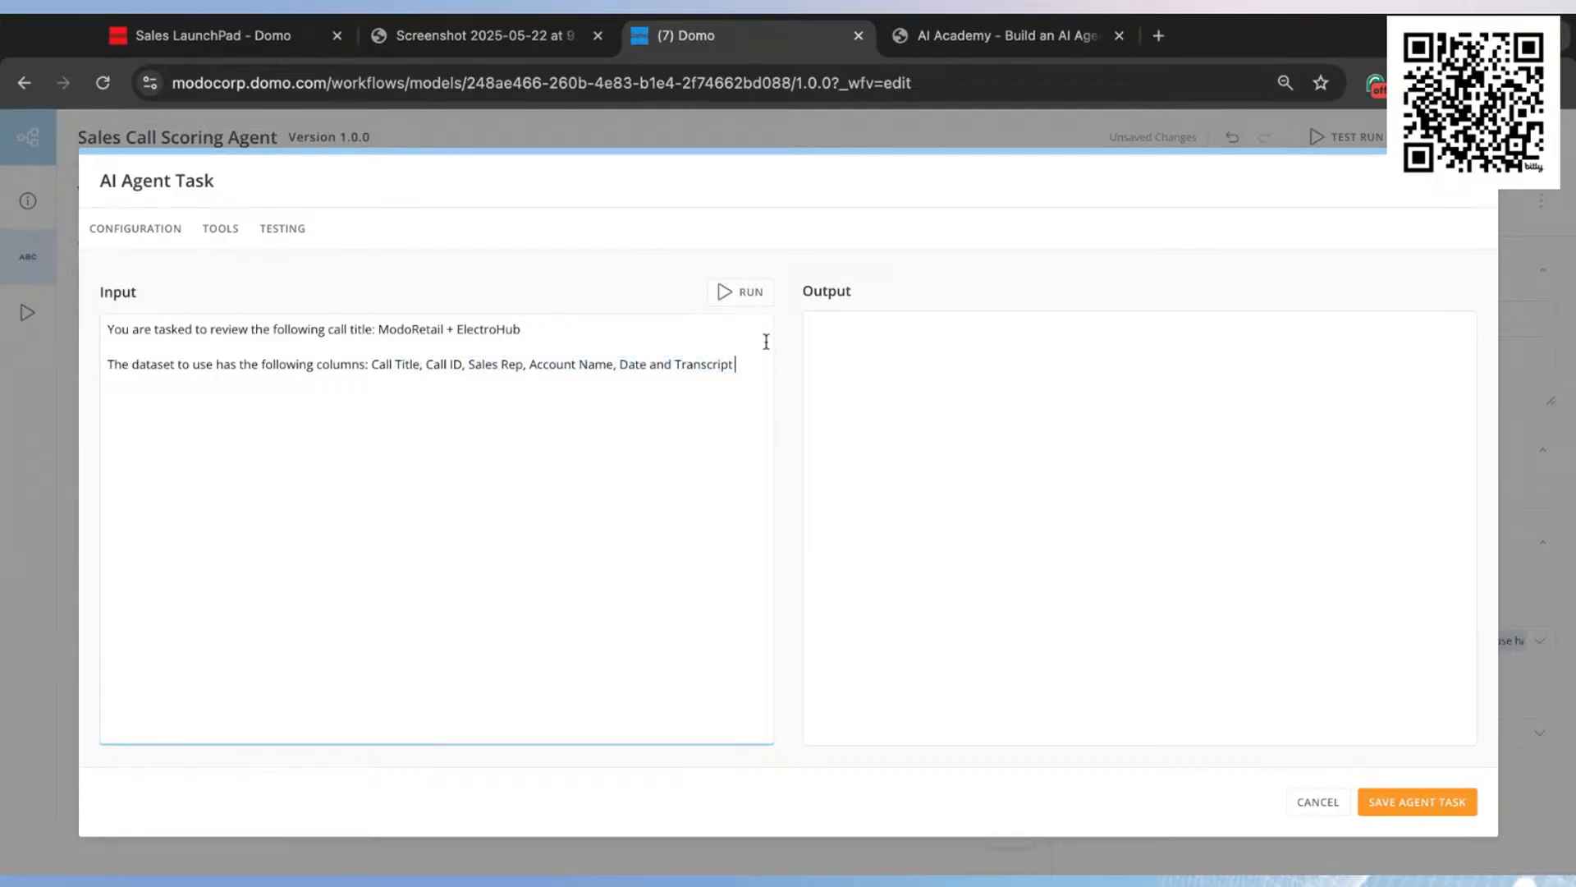
pyautogui.click(749, 294)
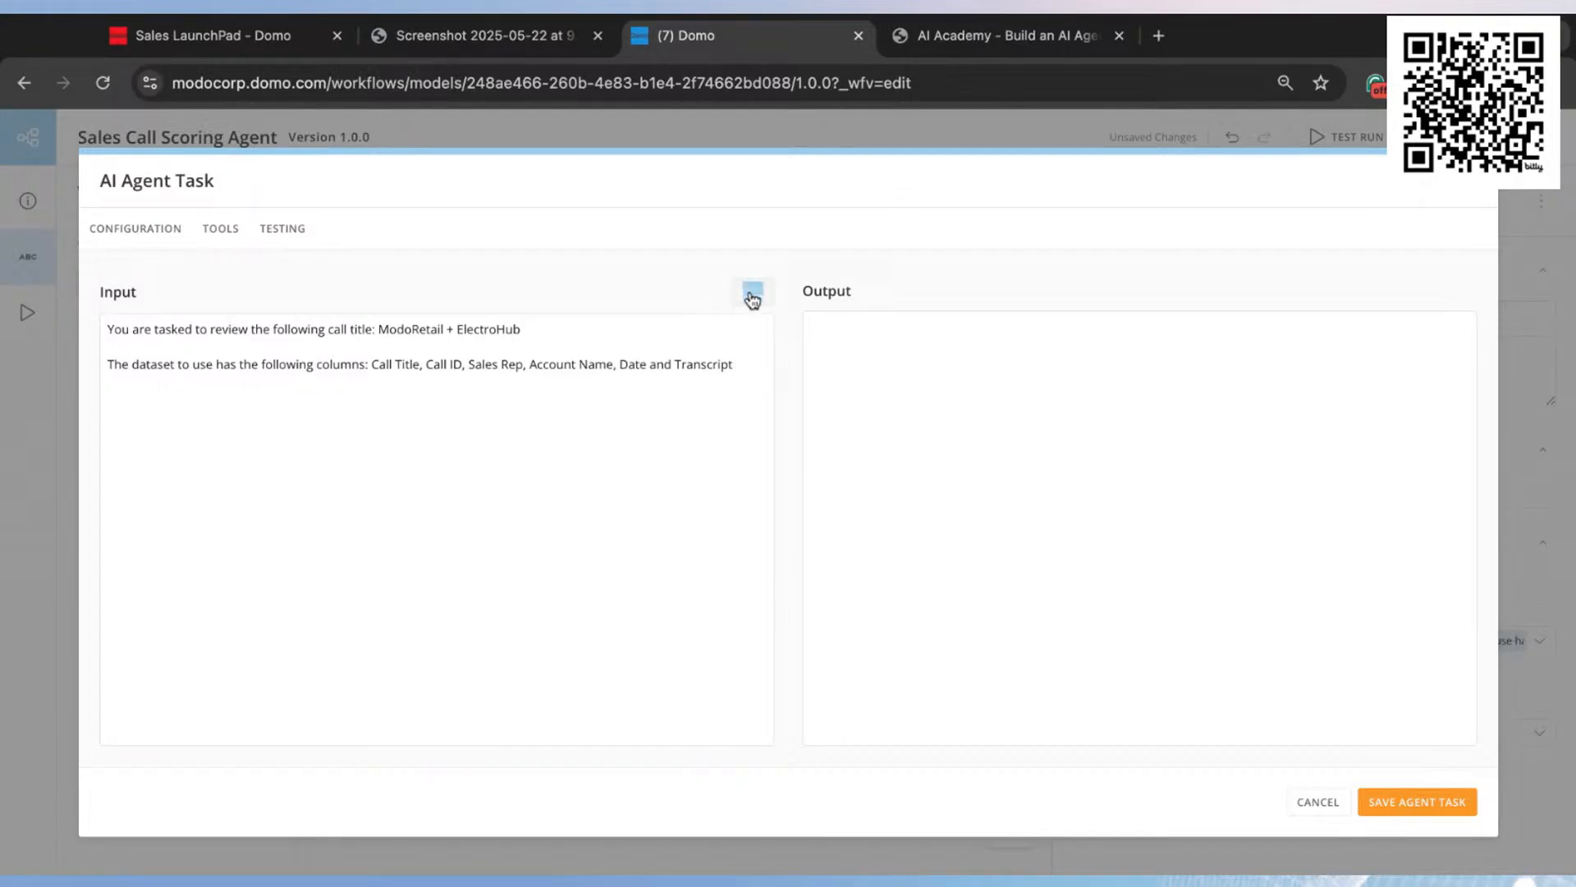
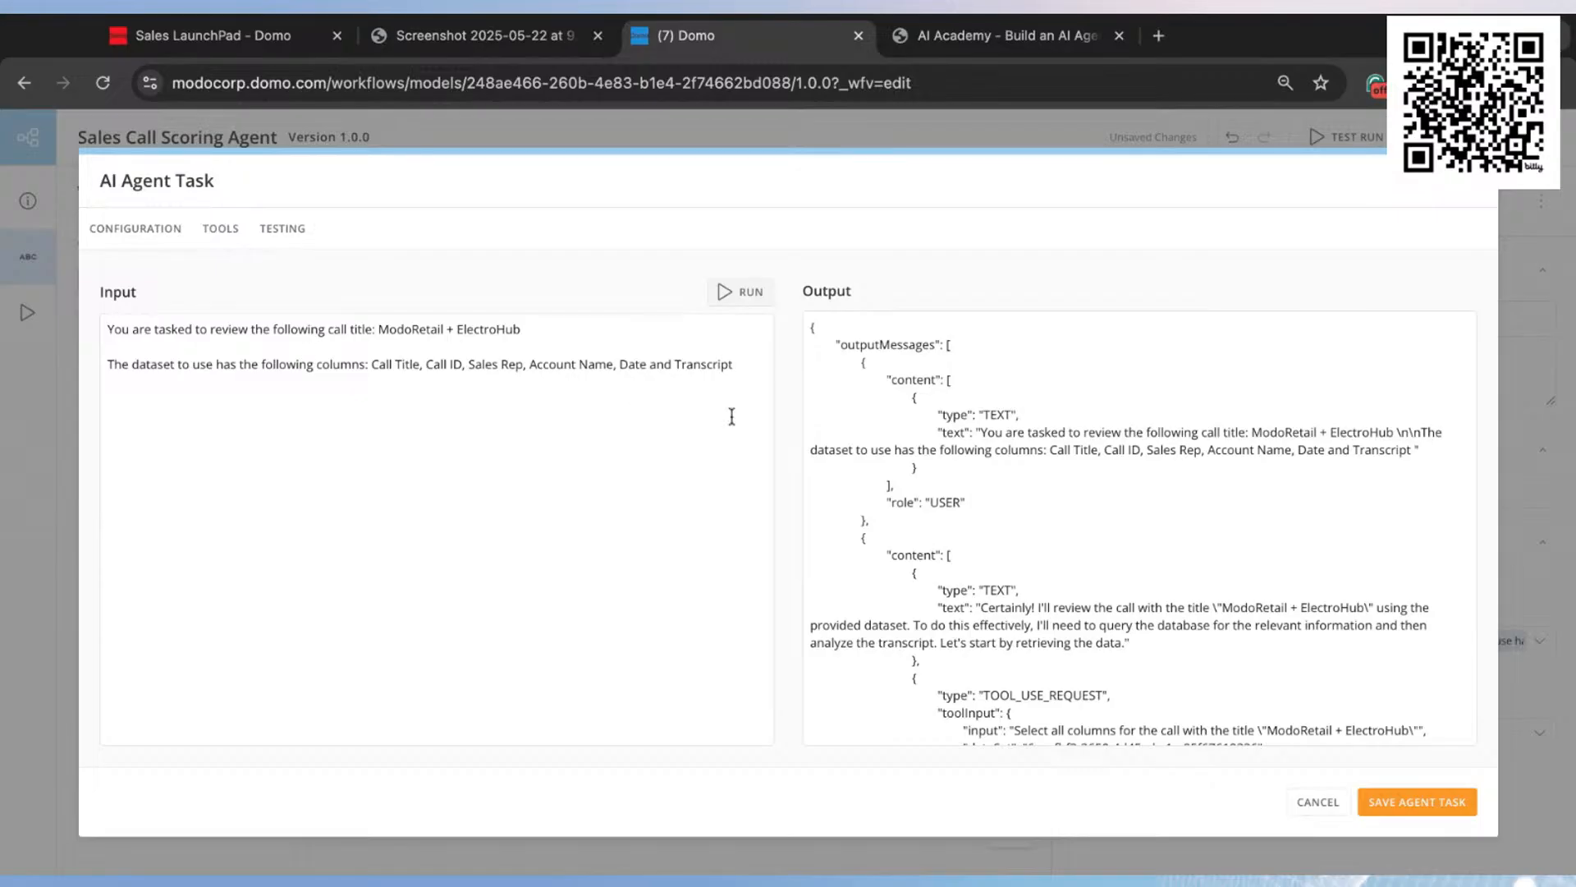
# Step: Examine the test output's opening messages, including the agent's Text to SQL request and the query generated for the call
pyautogui.scroll(-1, 1307, 533)
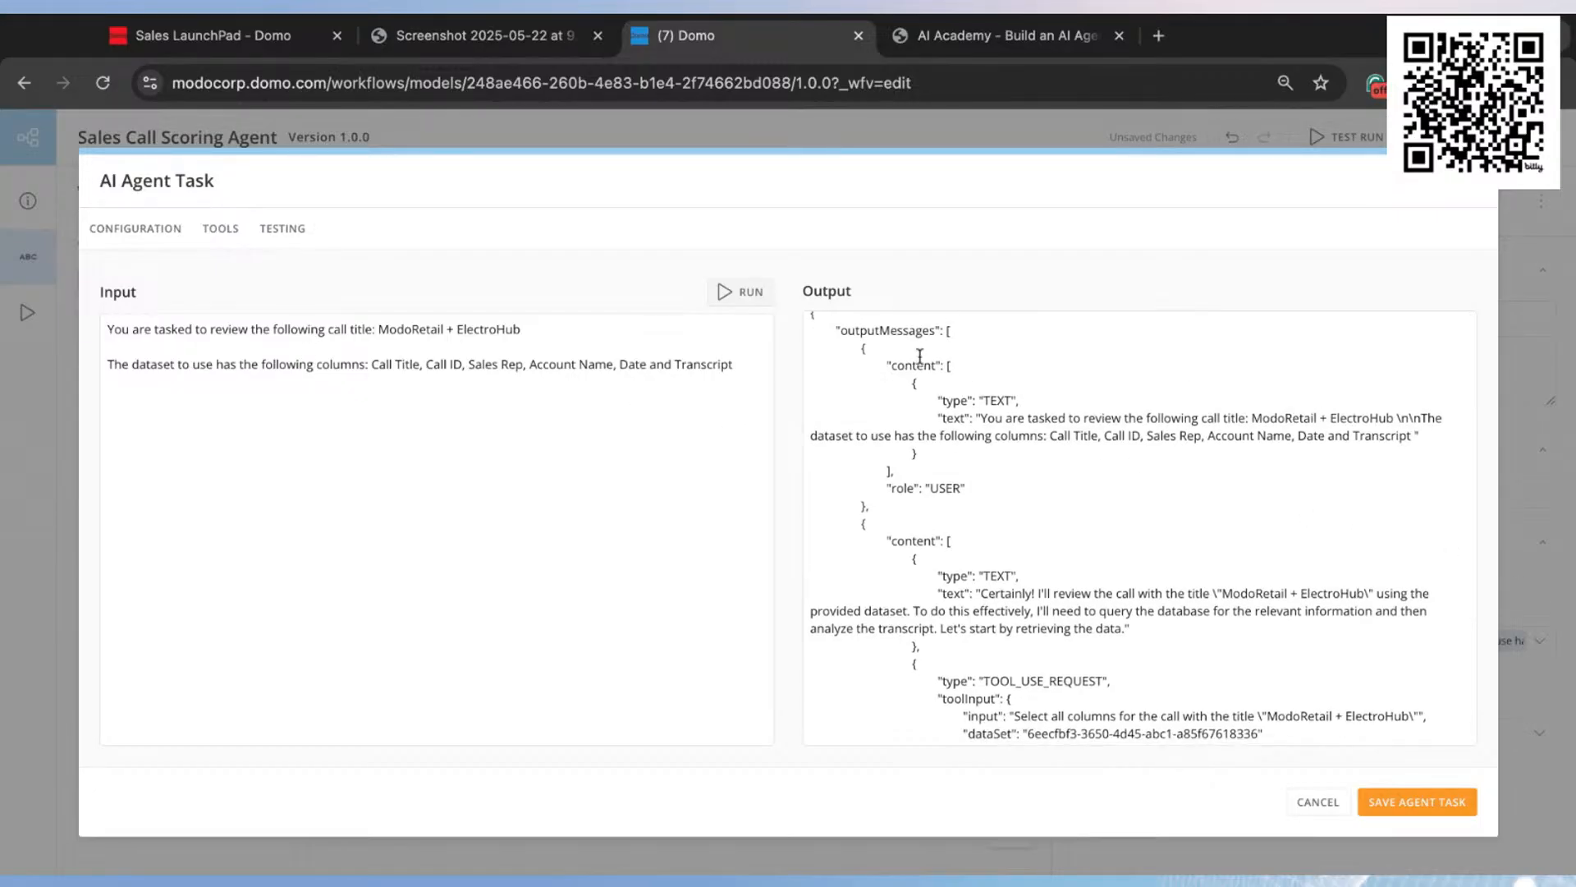
pyautogui.scroll(-1, 1091, 431)
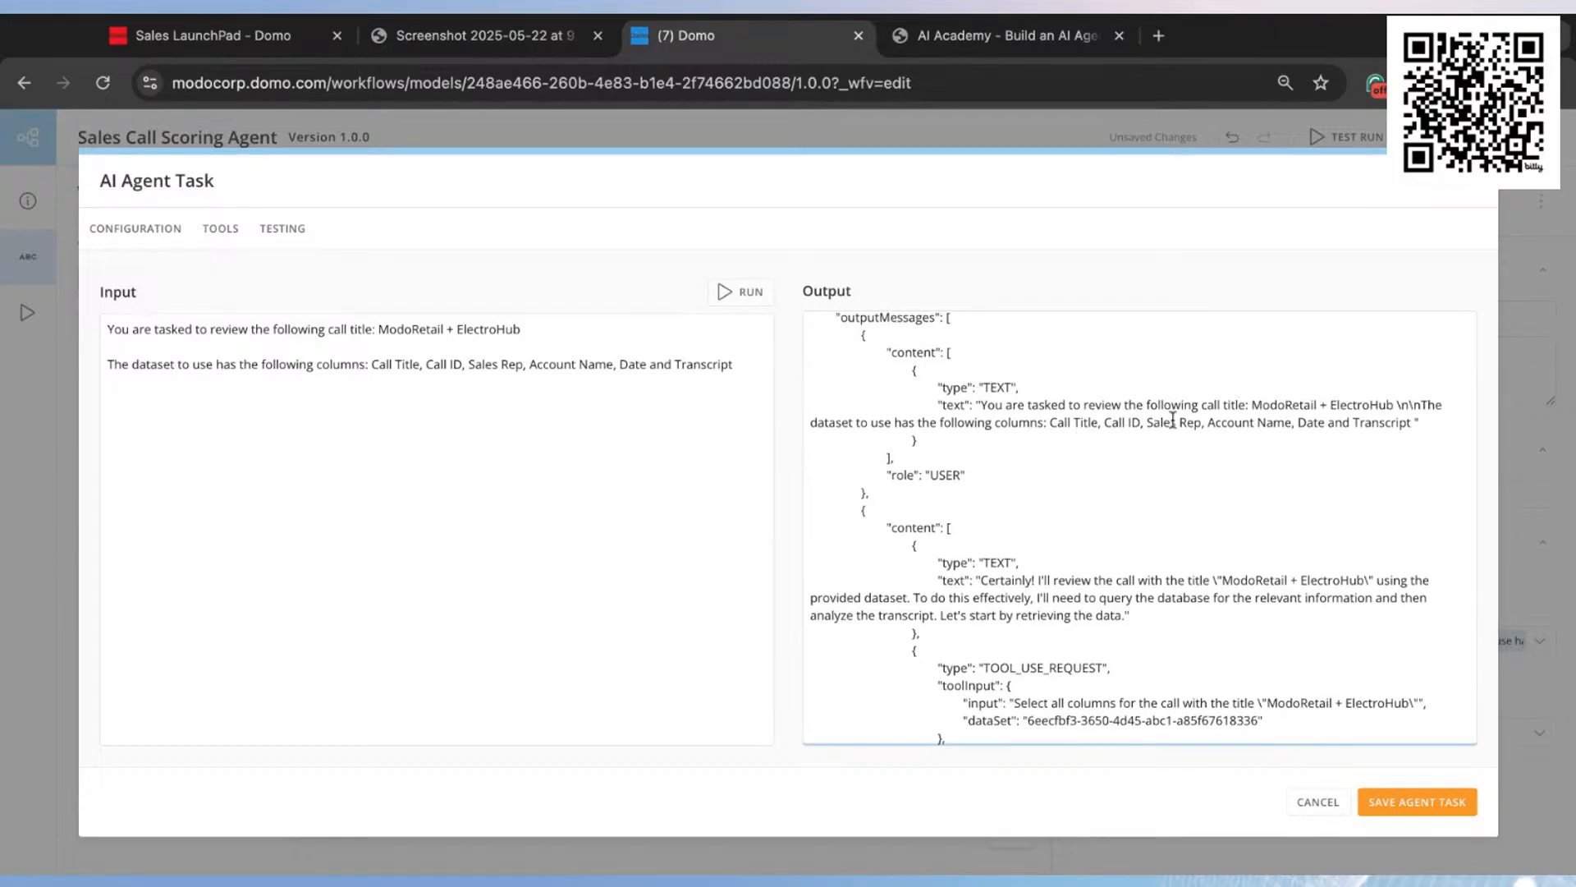
pyautogui.scroll(-3, 1172, 421)
pyautogui.scroll(-2, 1082, 492)
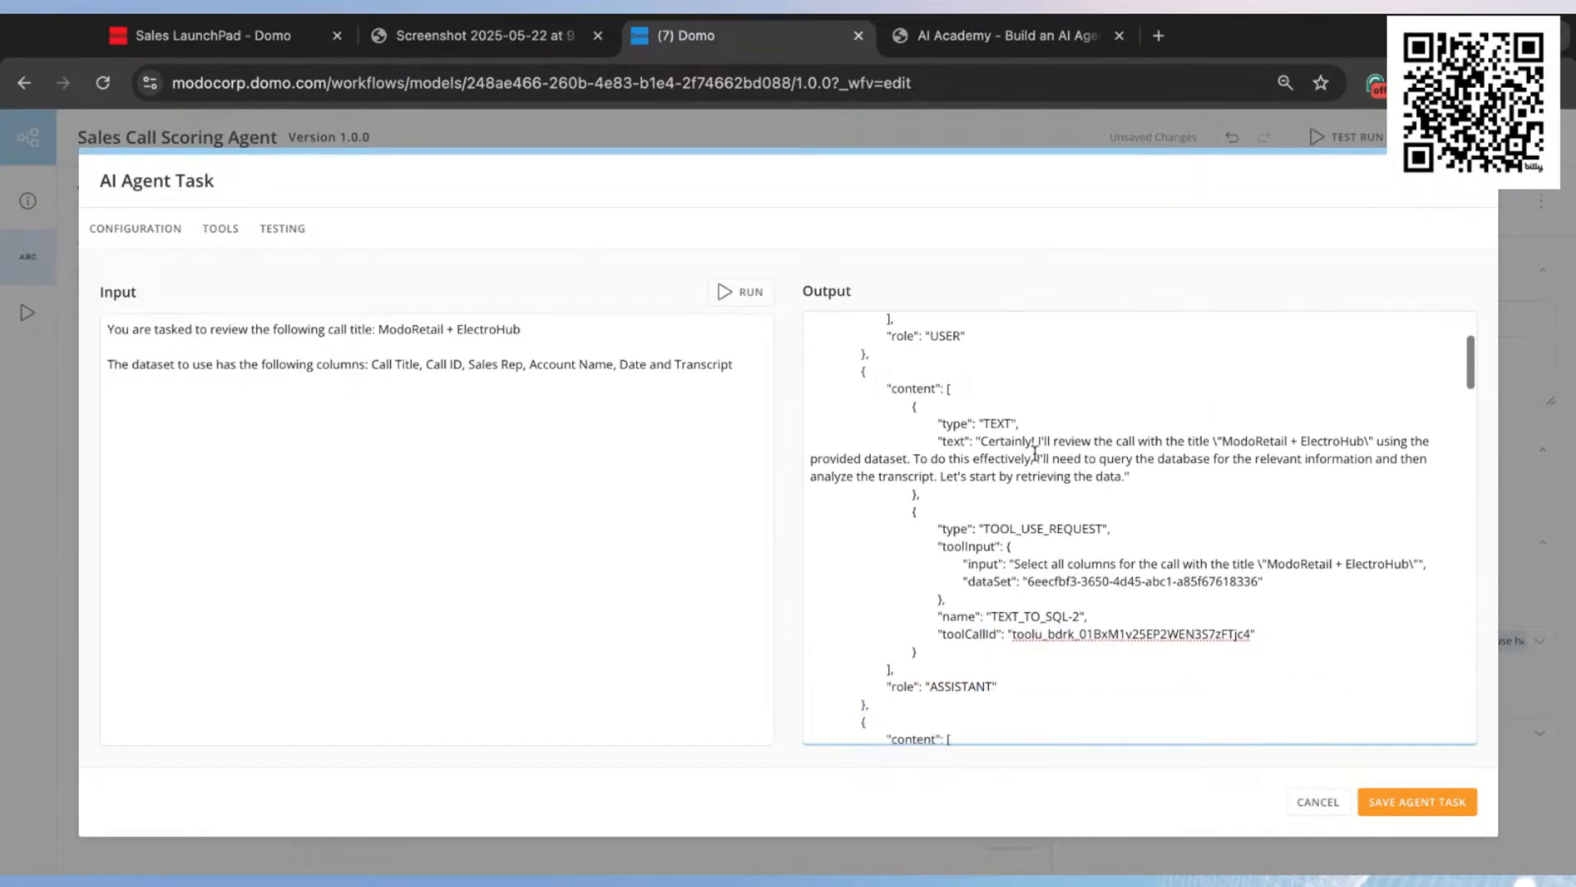
pyautogui.scroll(-1, 1008, 448)
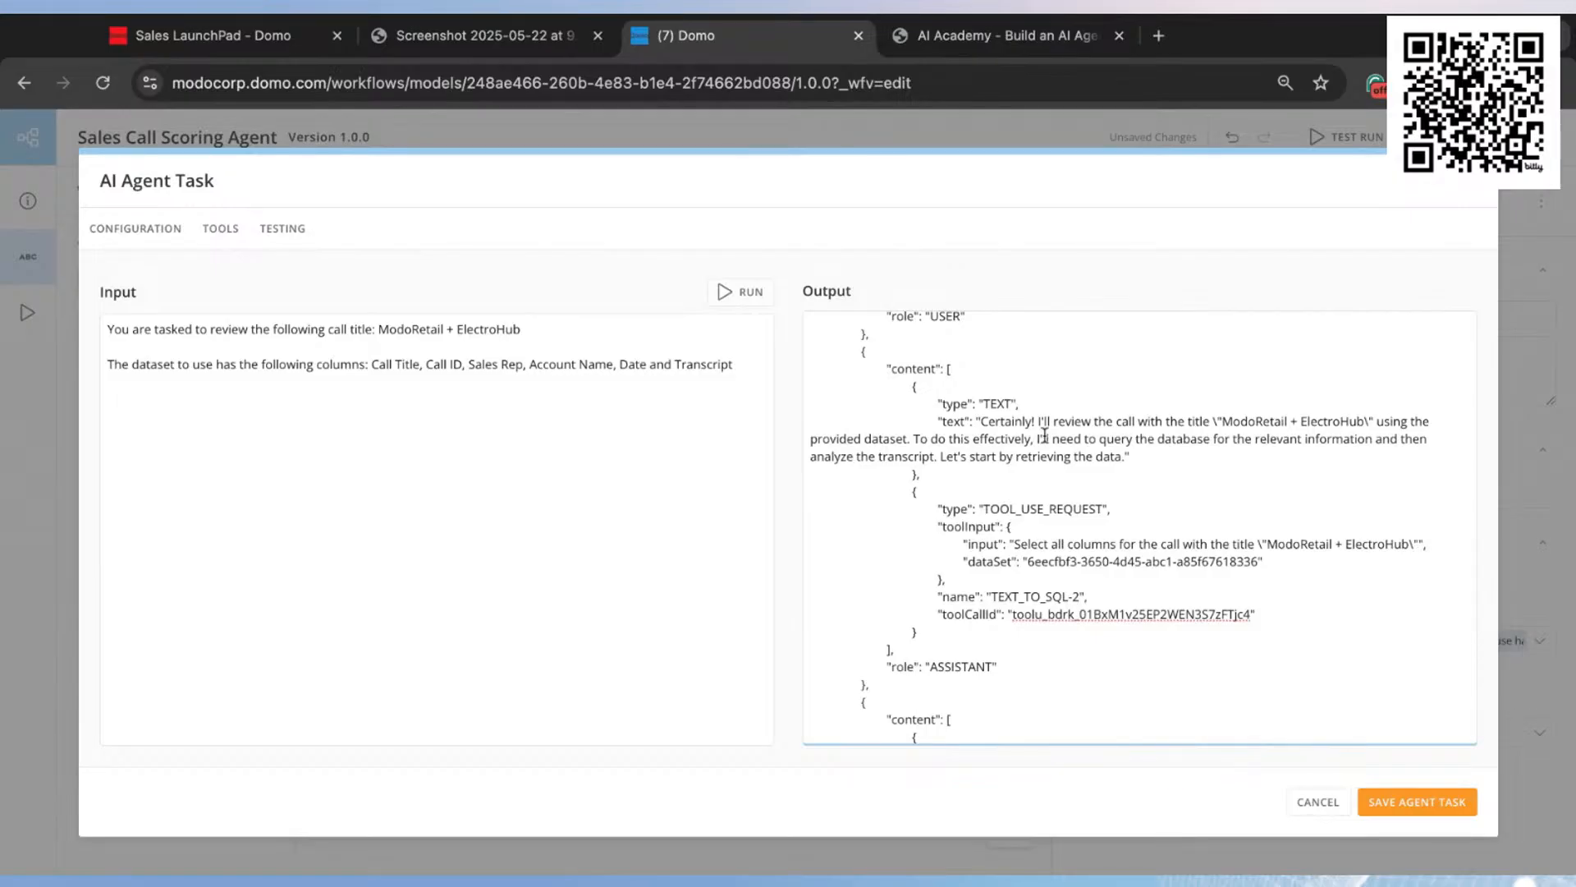
pyautogui.scroll(-3, 1082, 508)
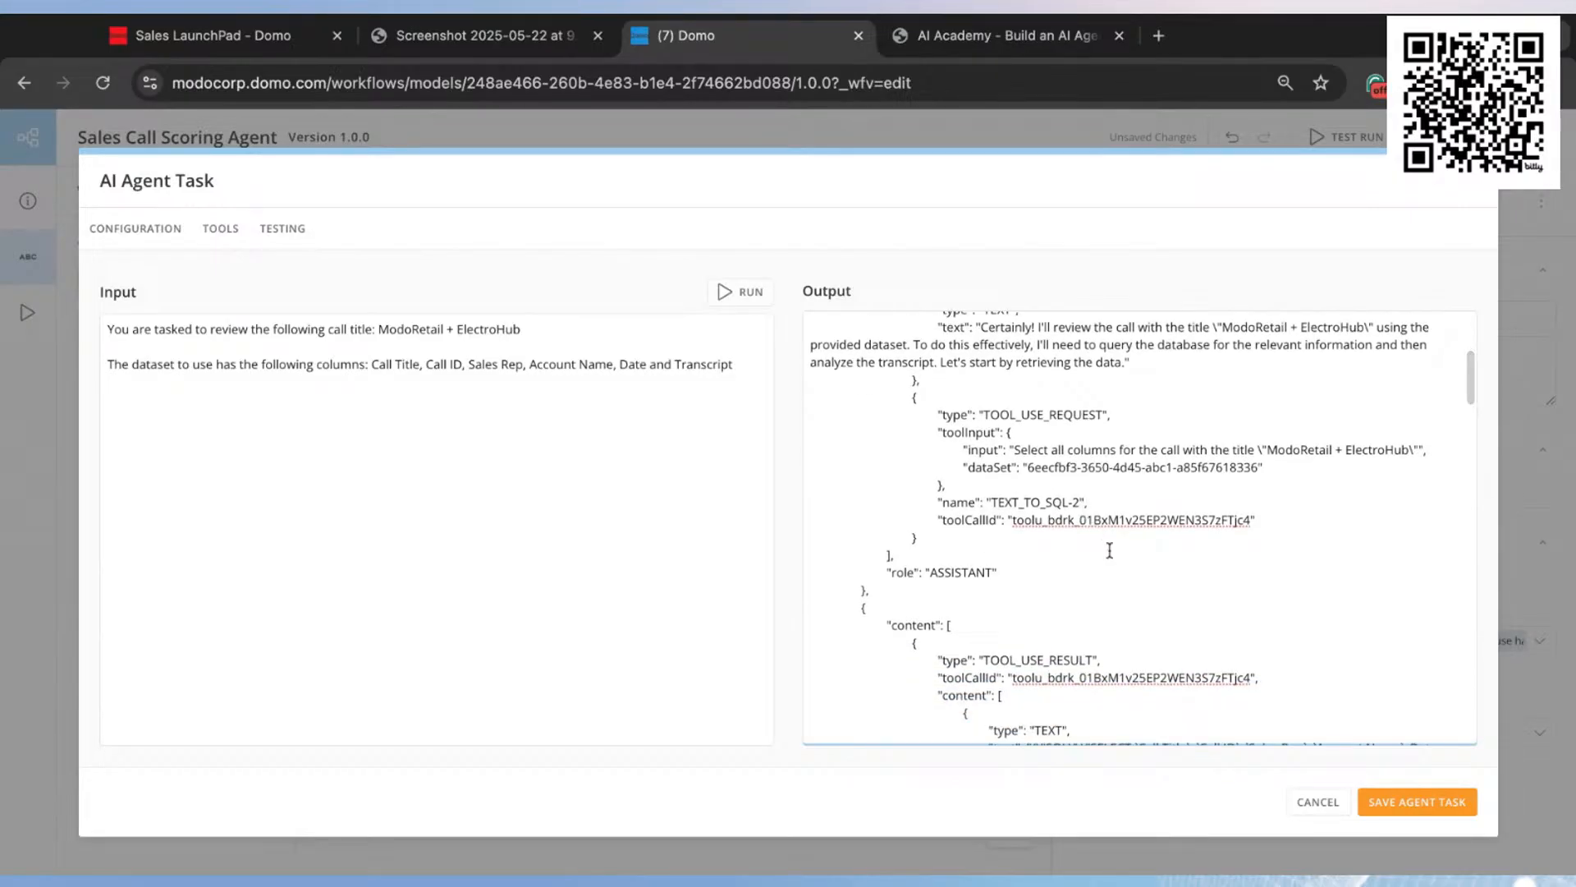
pyautogui.scroll(-5, 1109, 550)
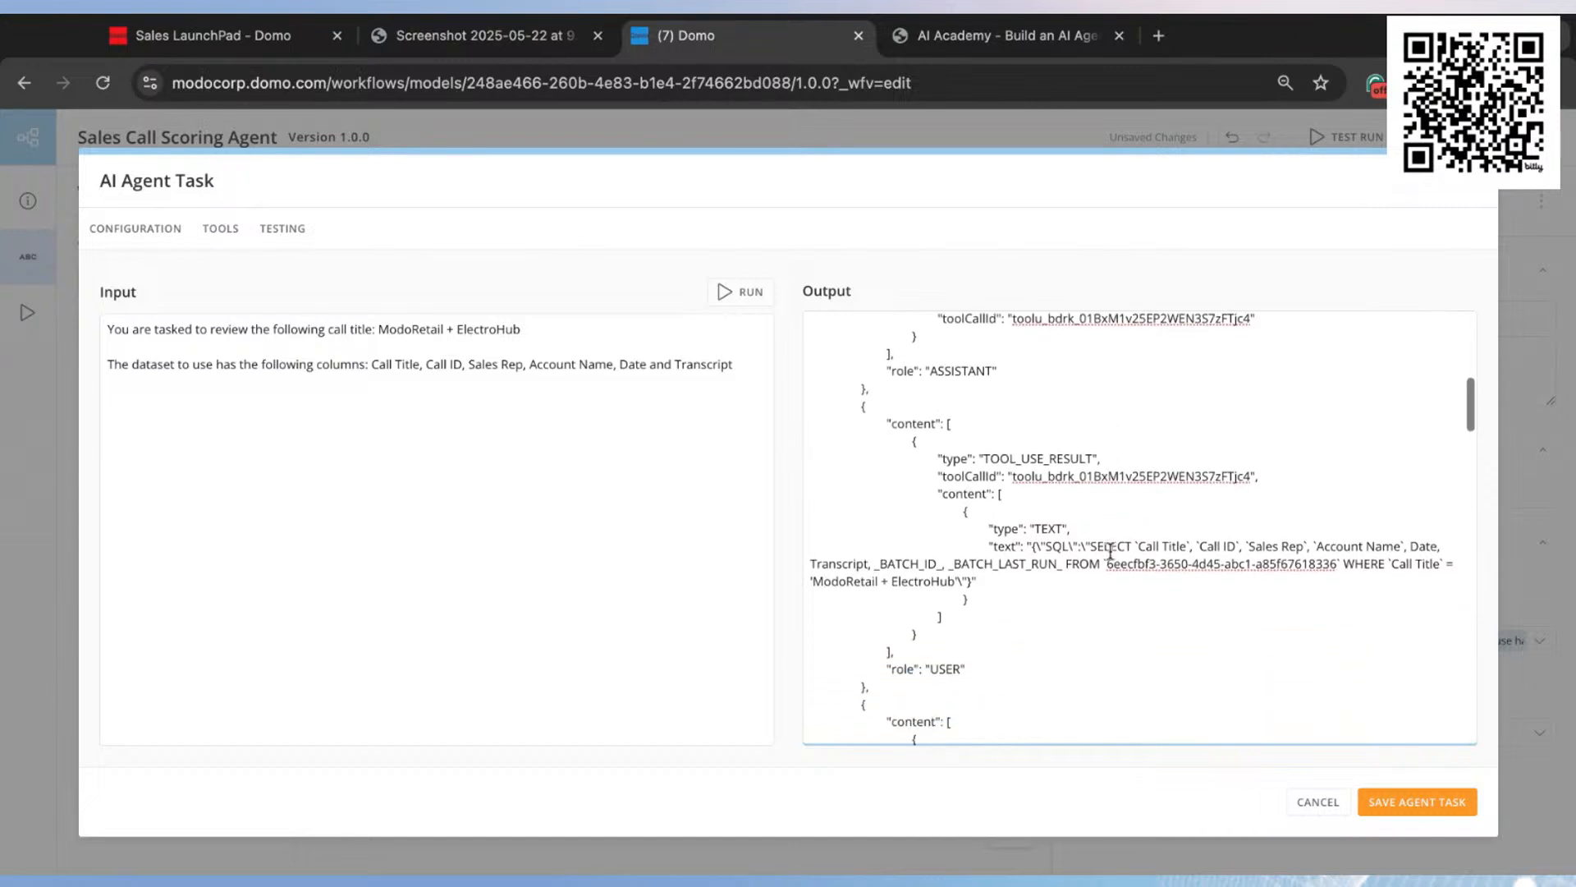
pyautogui.scroll(-2, 1105, 541)
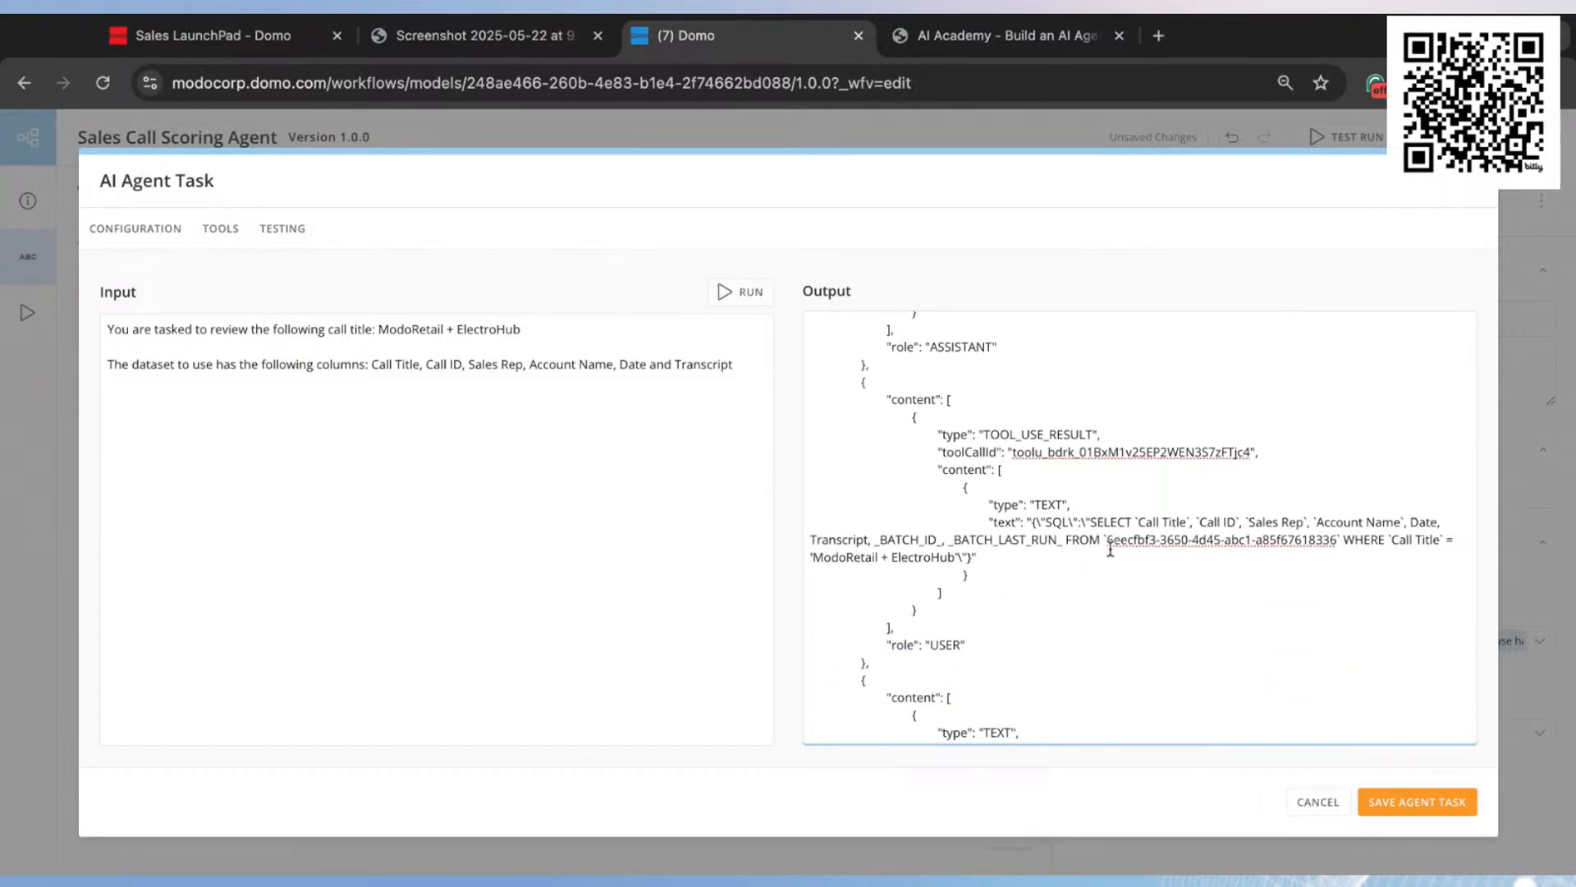
pyautogui.scroll(-7, 1110, 550)
# Step: Examine the agent's rubric scoring and commentary, and the call title, score and recommendations in the structured result
pyautogui.scroll(-16, 1110, 547)
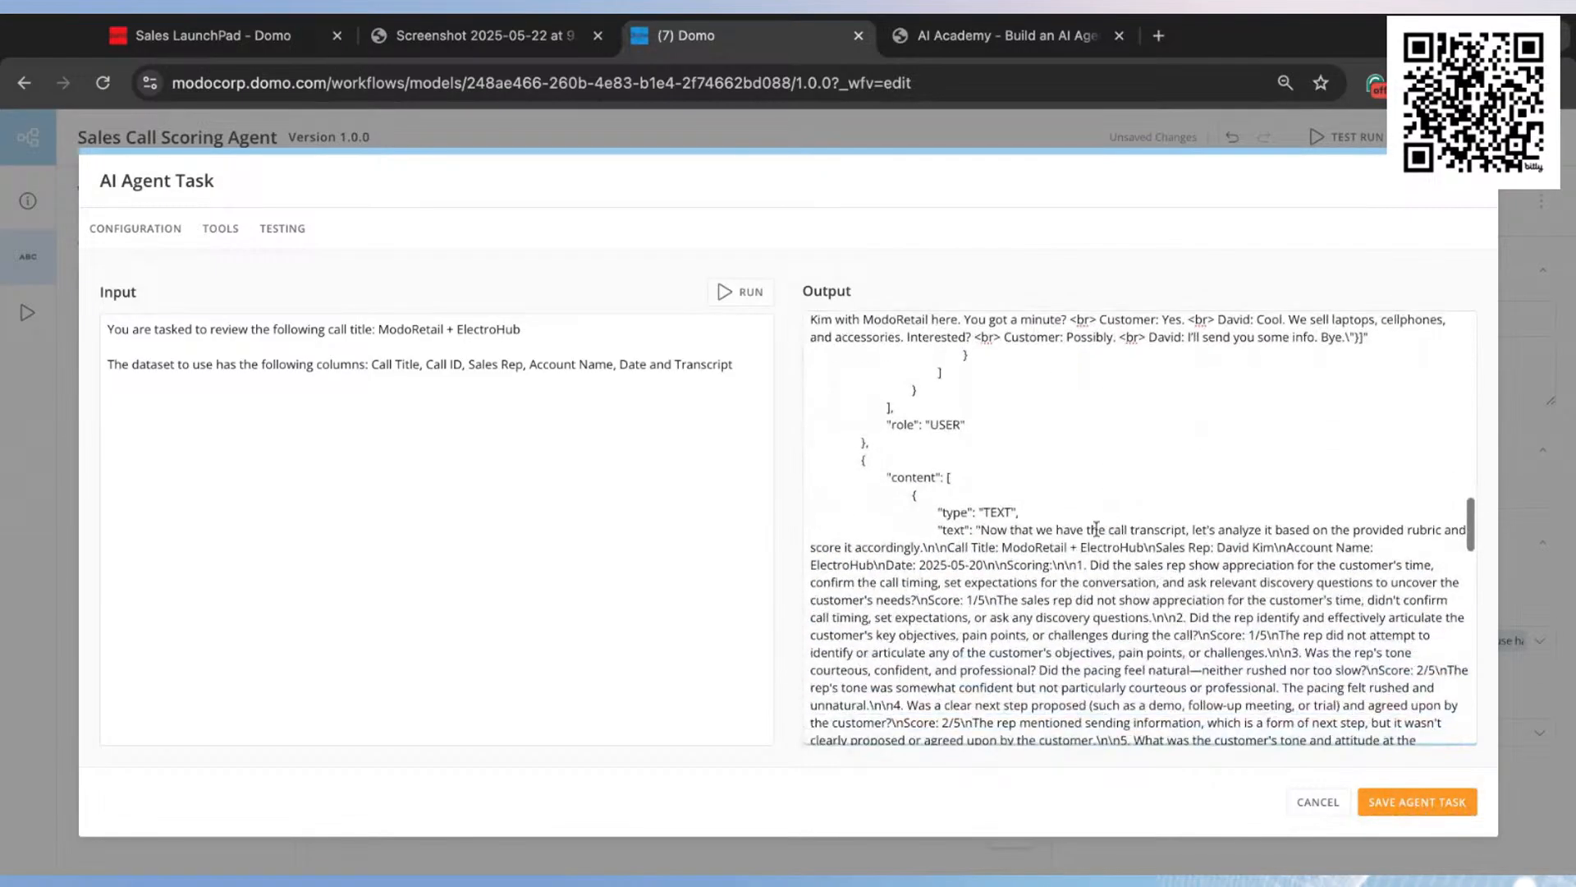
pyautogui.scroll(-10, 1139, 552)
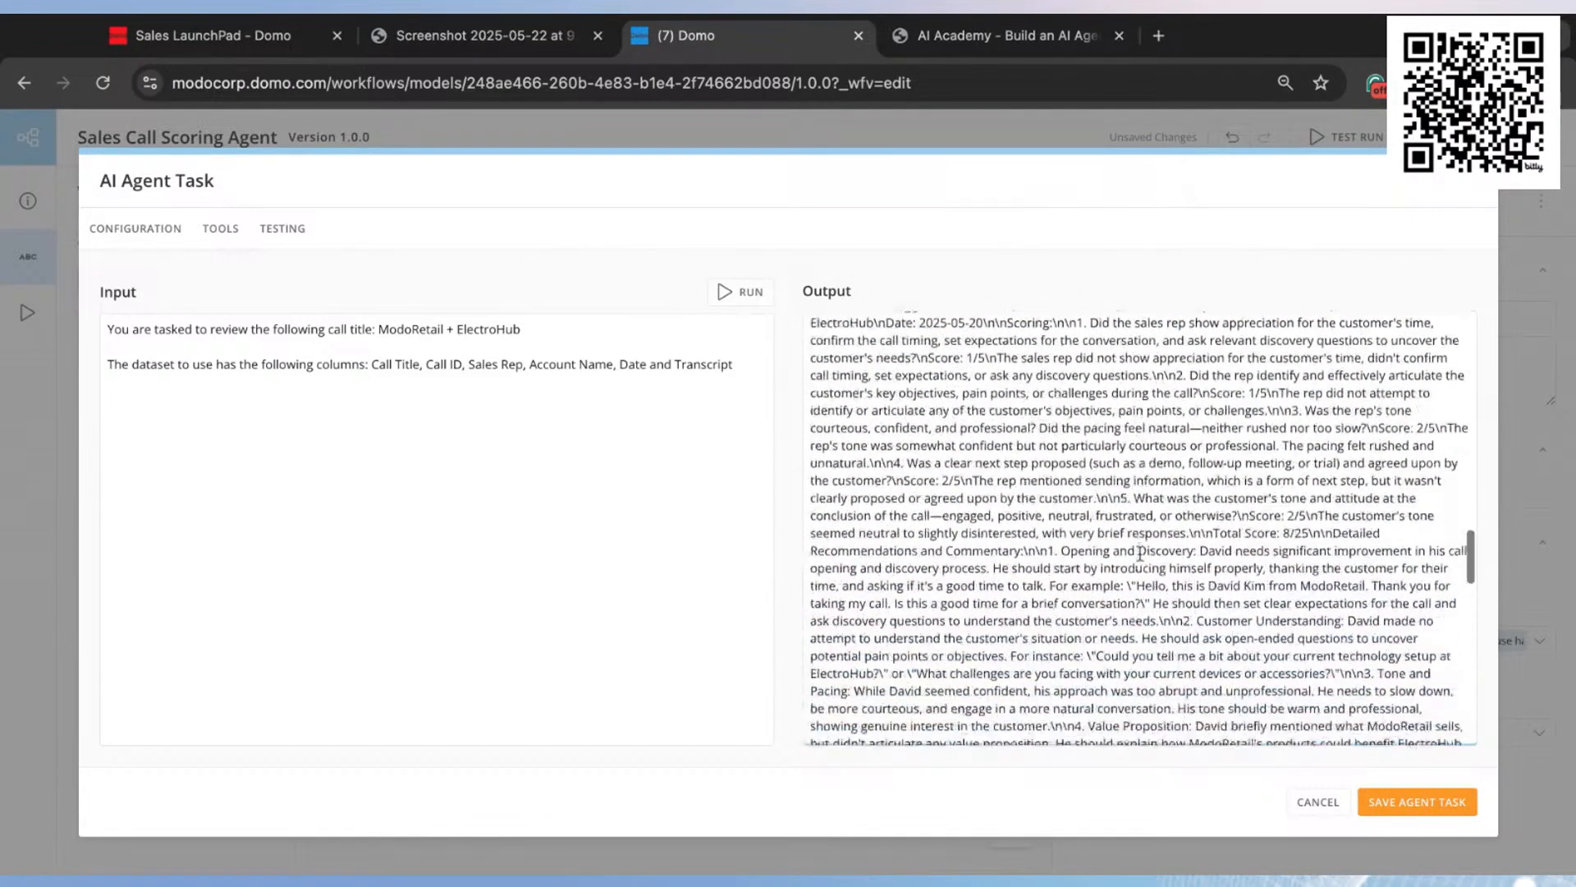
pyautogui.scroll(-4, 1201, 476)
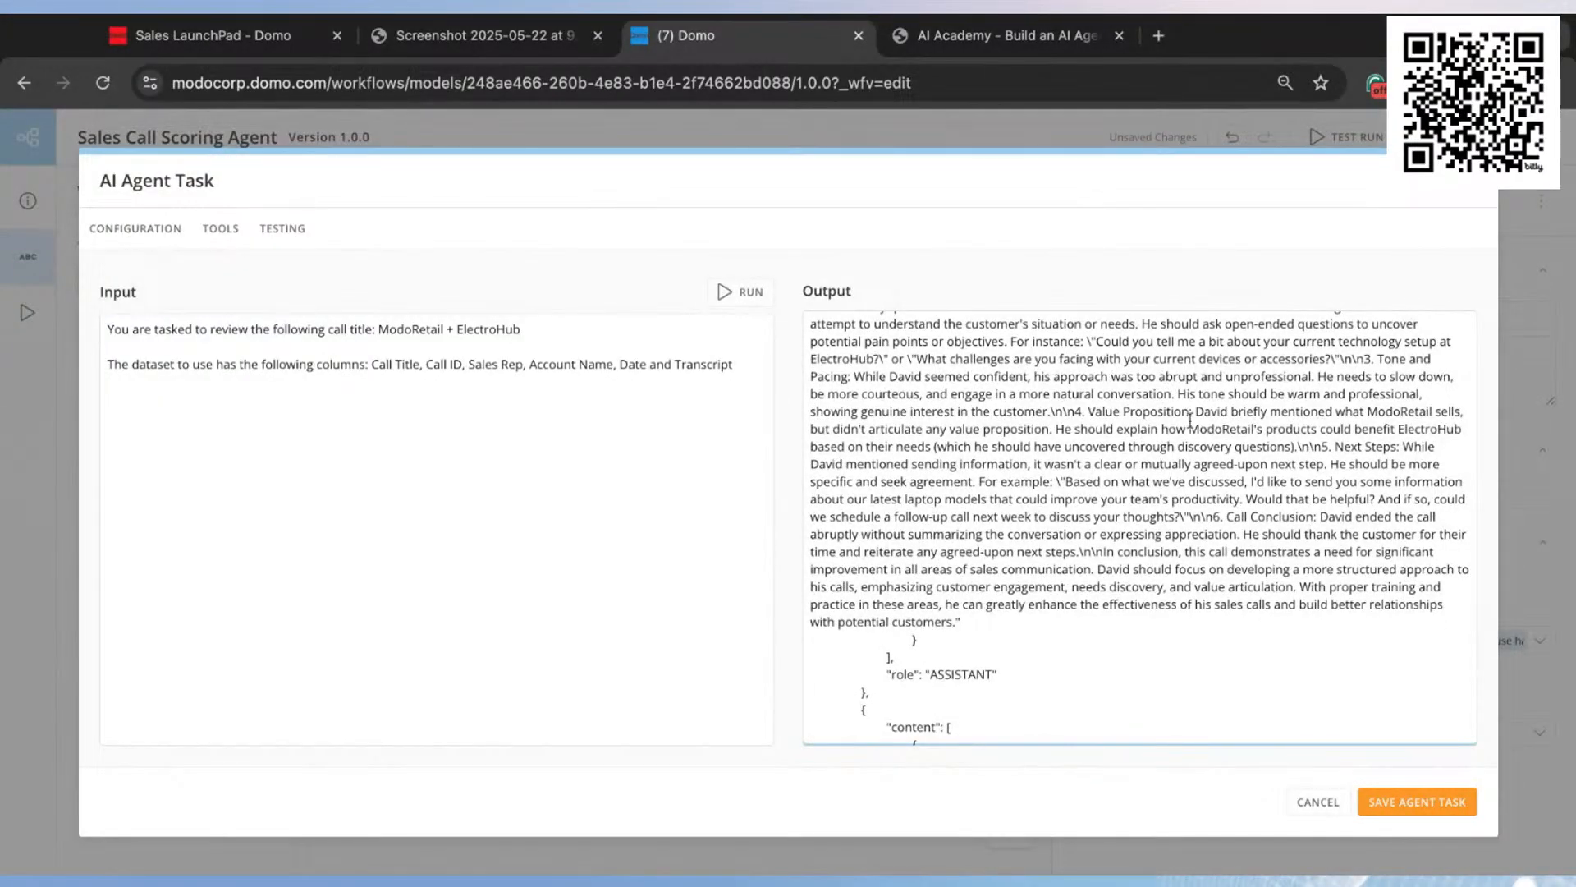
pyautogui.moveTo(1196, 411); pyautogui.dragTo(1253, 503)
pyautogui.scroll(-9, 1182, 542)
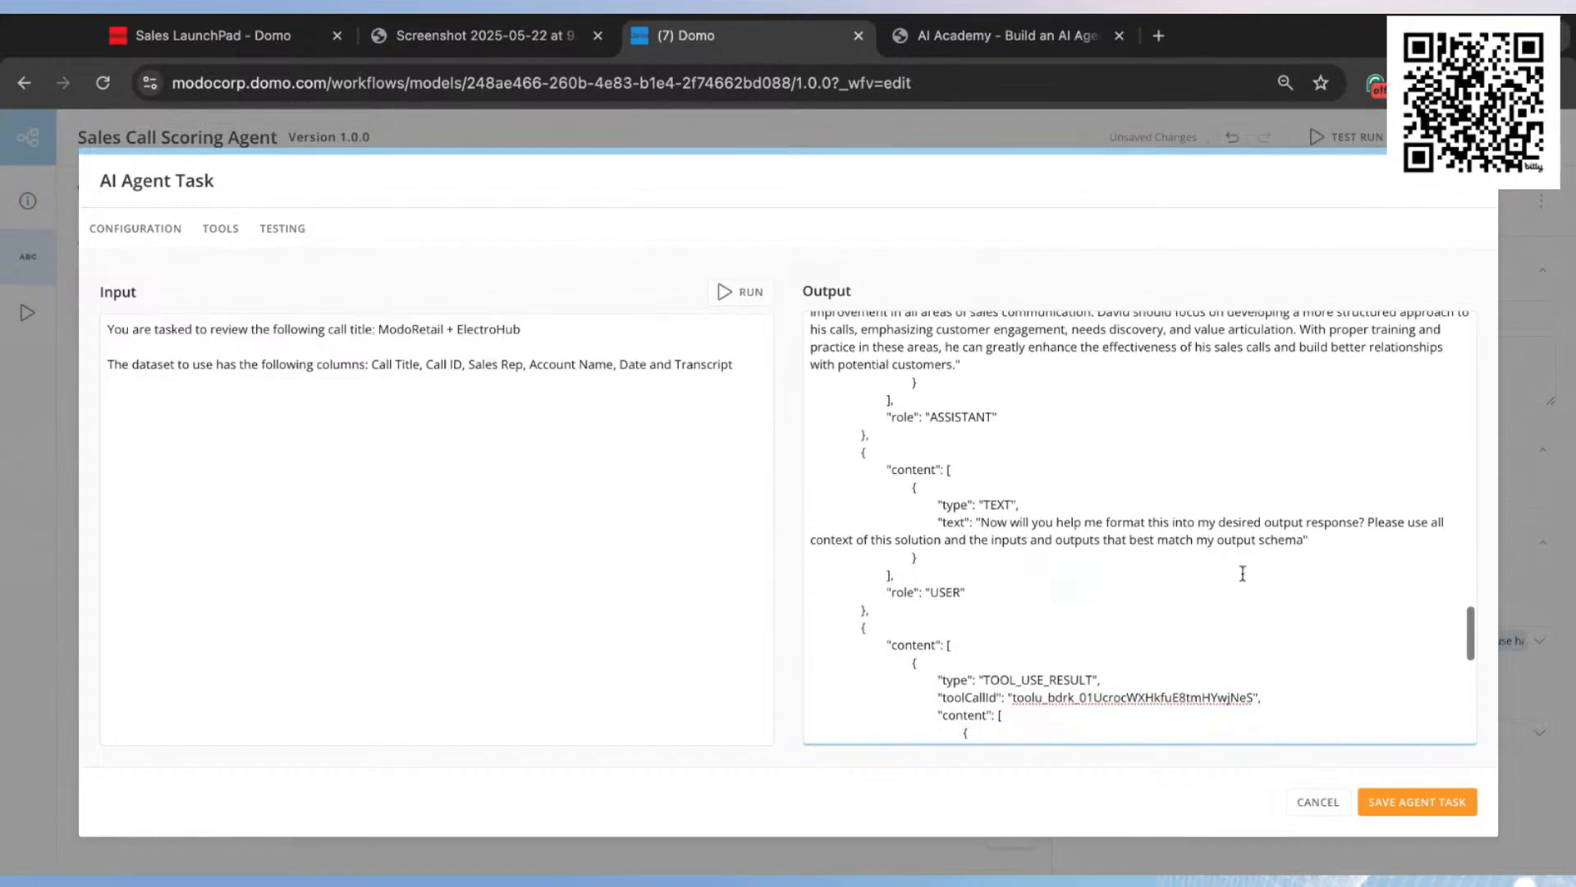
pyautogui.scroll(-15, 1183, 542)
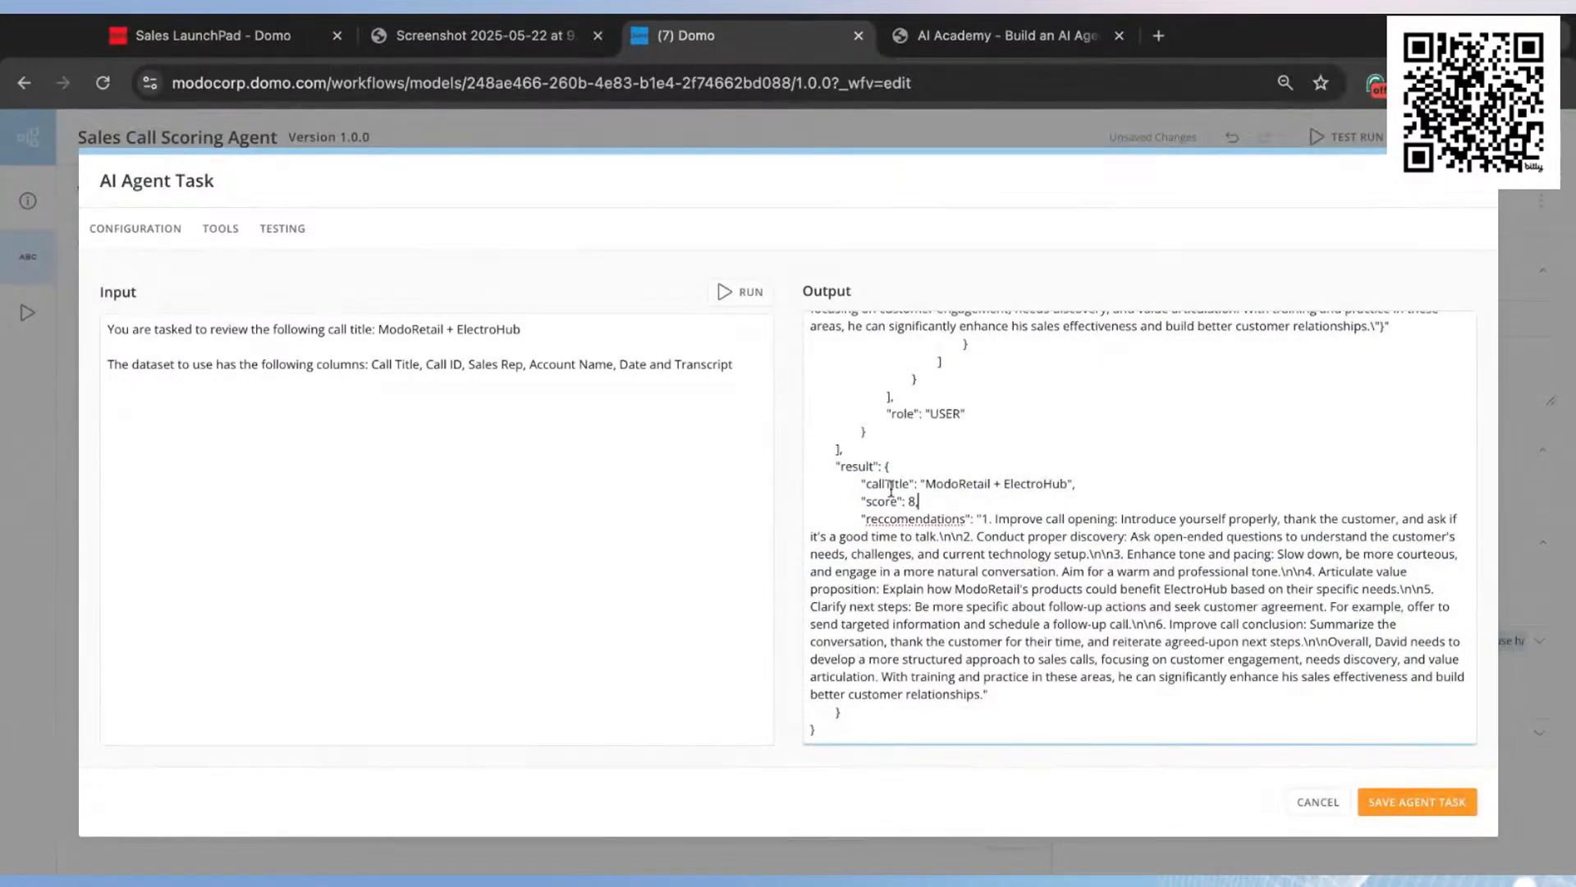
pyautogui.tripleClick(866, 486)
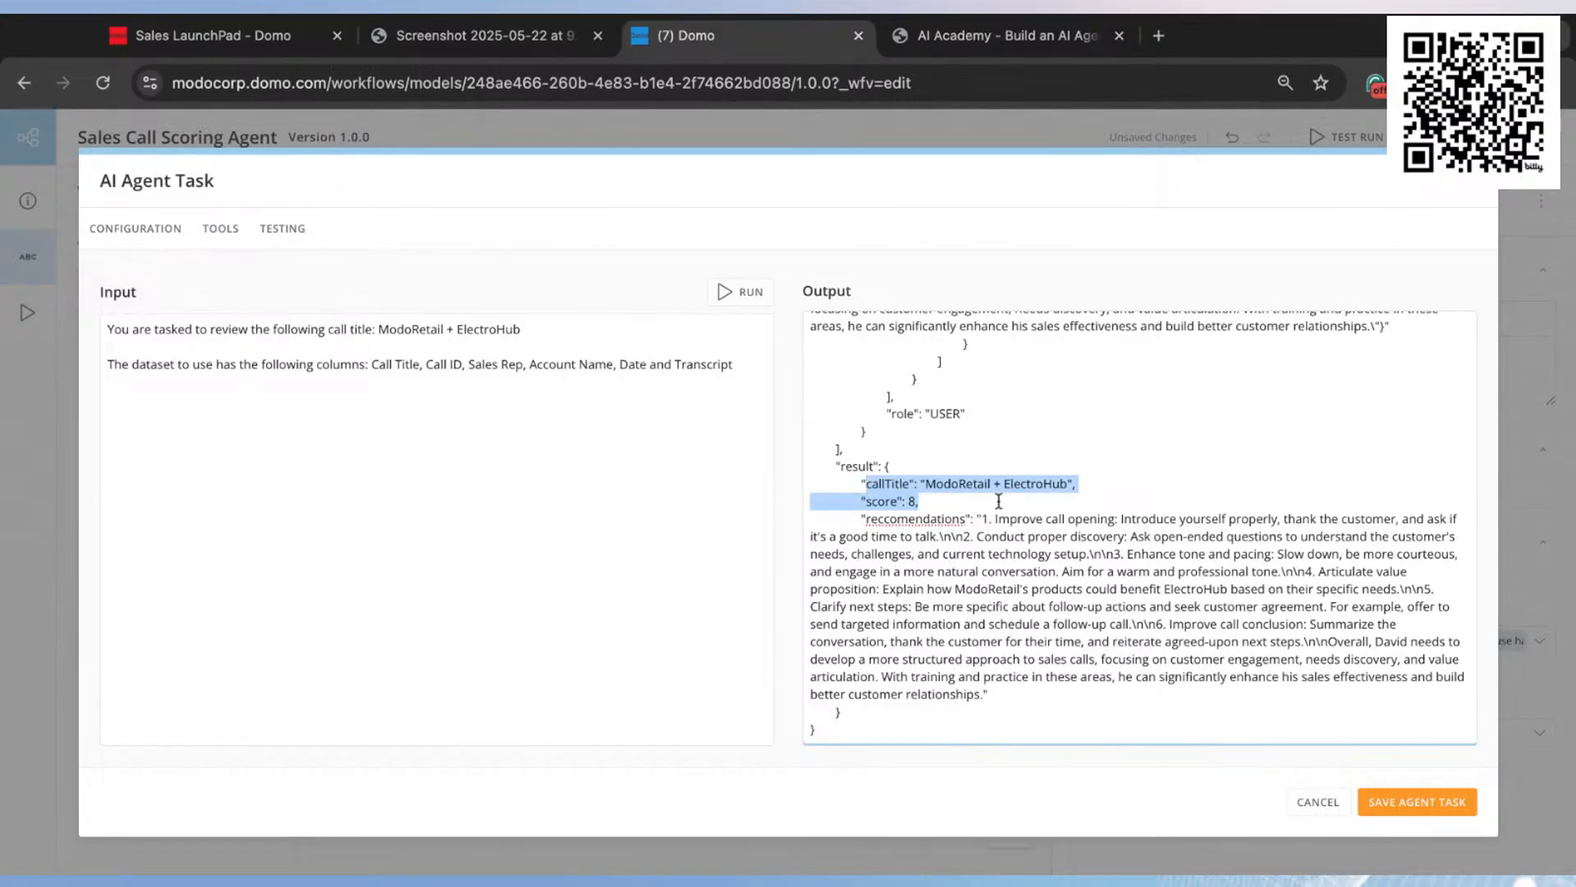
pyautogui.click(1113, 481)
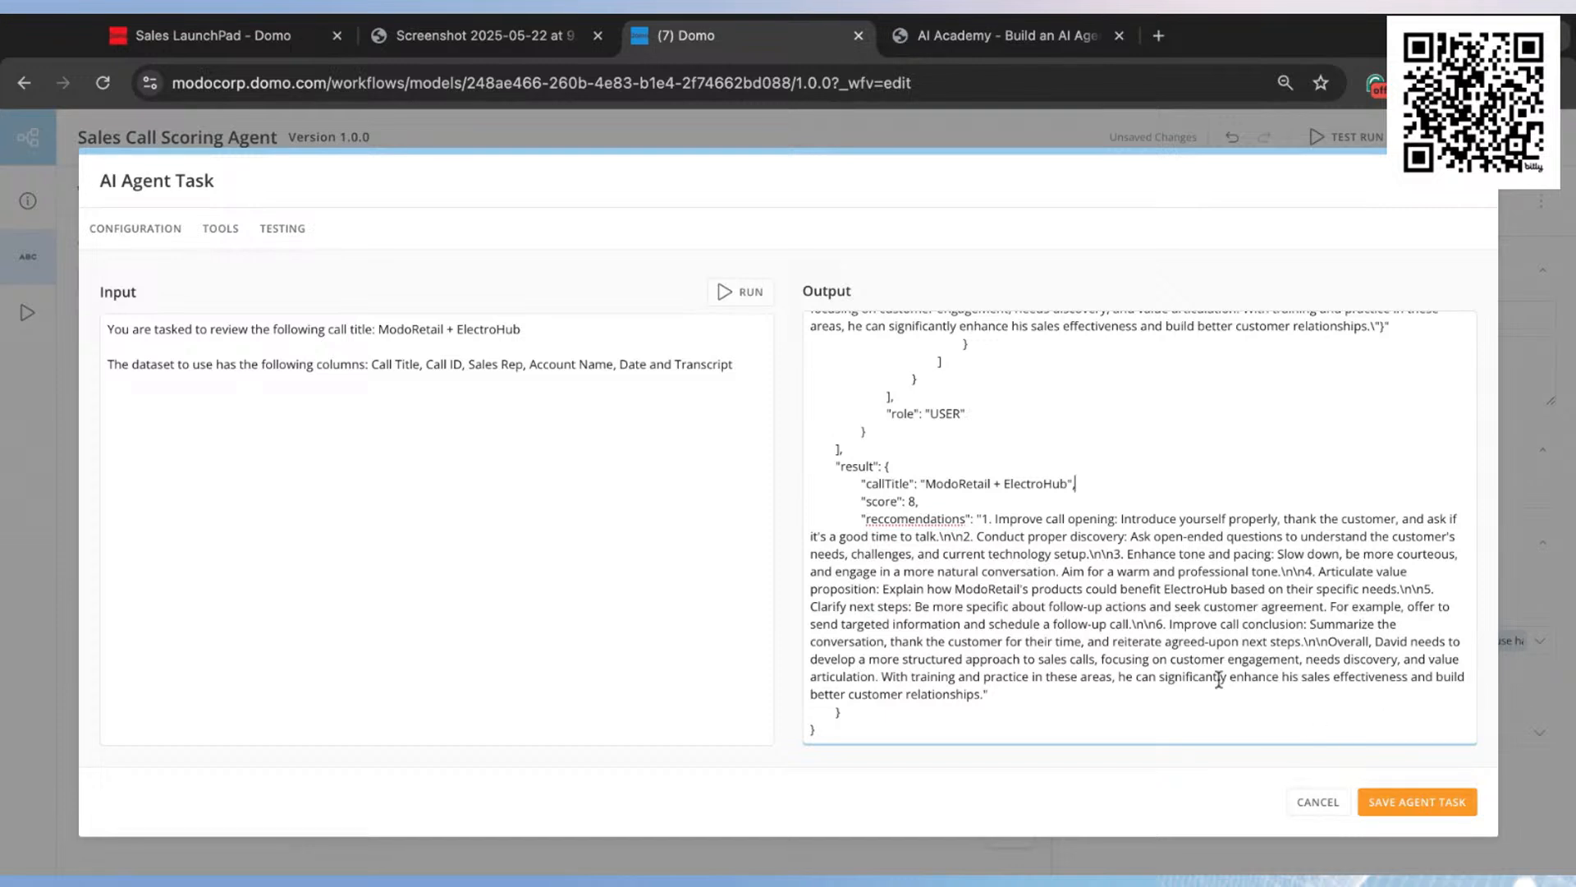
# Step: Save the agent task and map its Result output to a newly created variable
pyautogui.click(1446, 808)
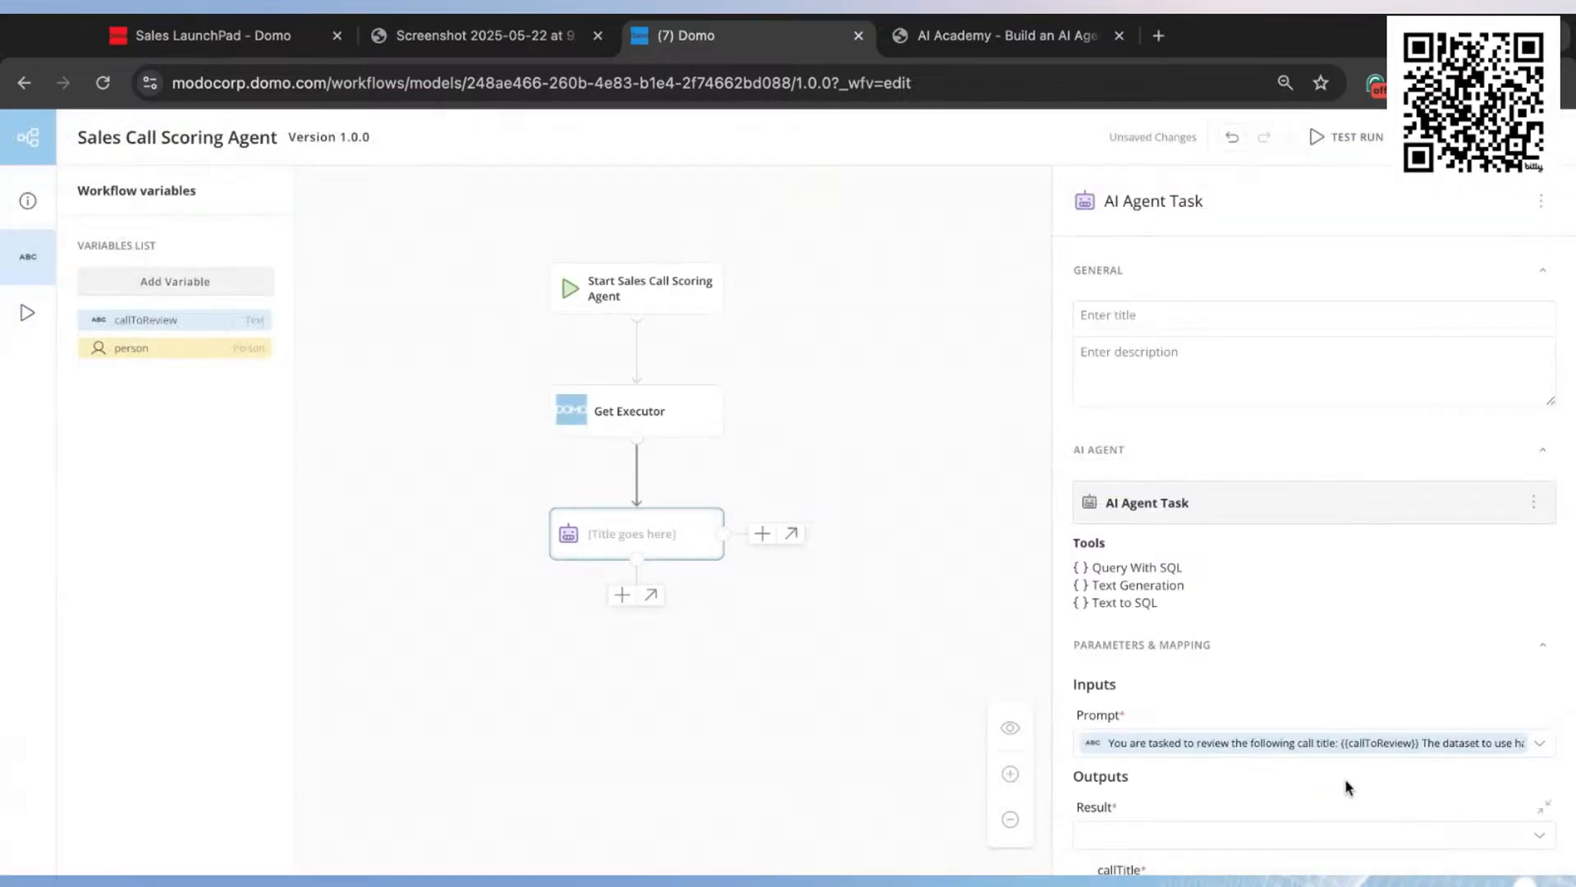
pyautogui.scroll(-3, 1263, 650)
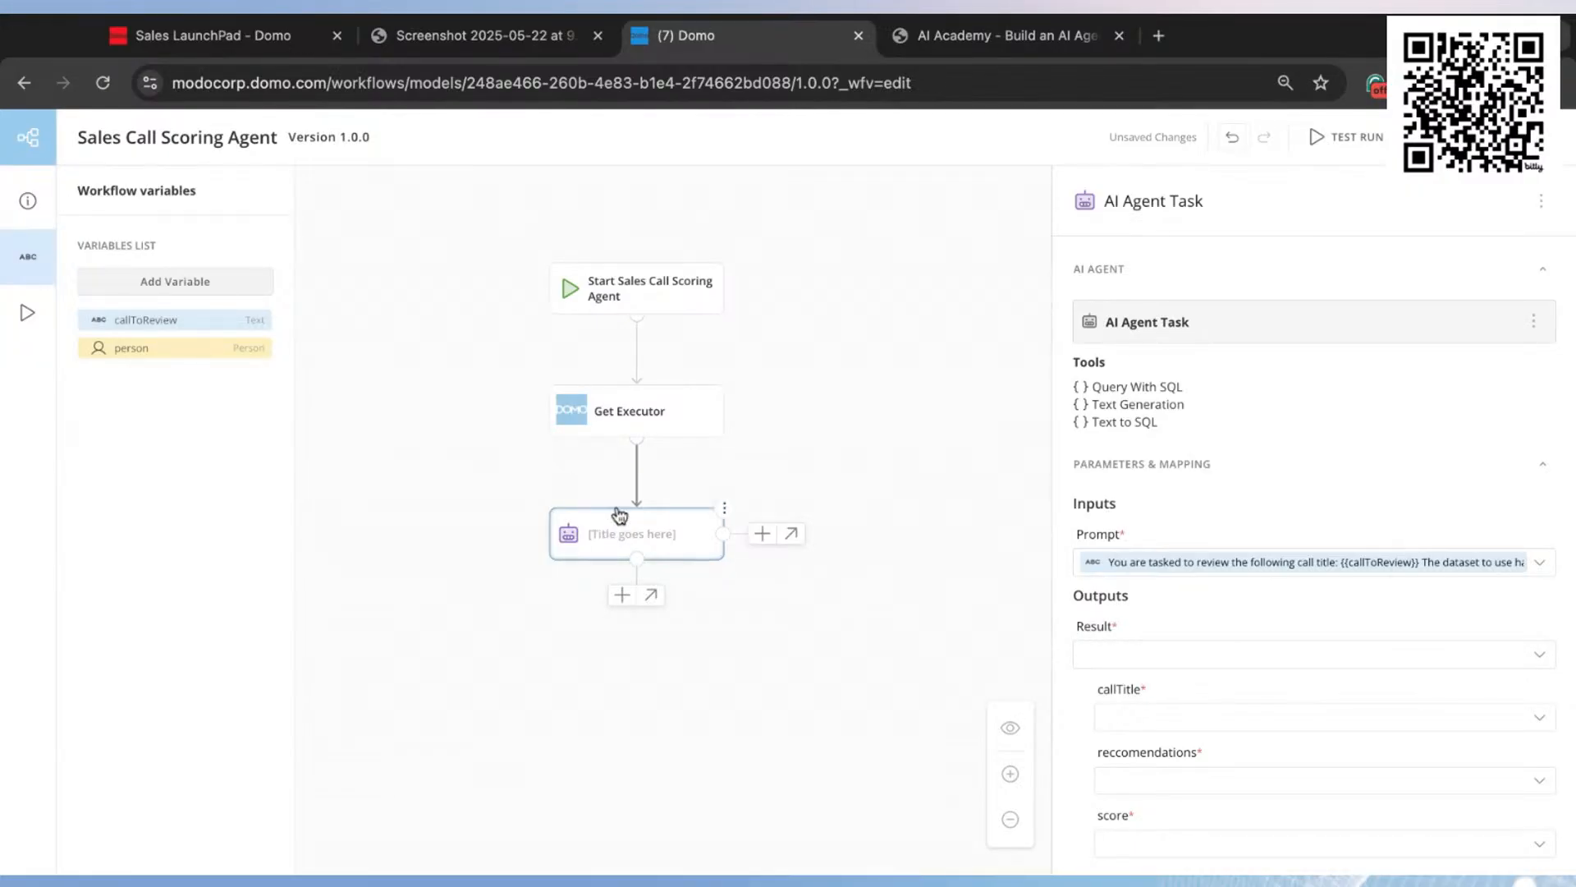
pyautogui.click(1151, 656)
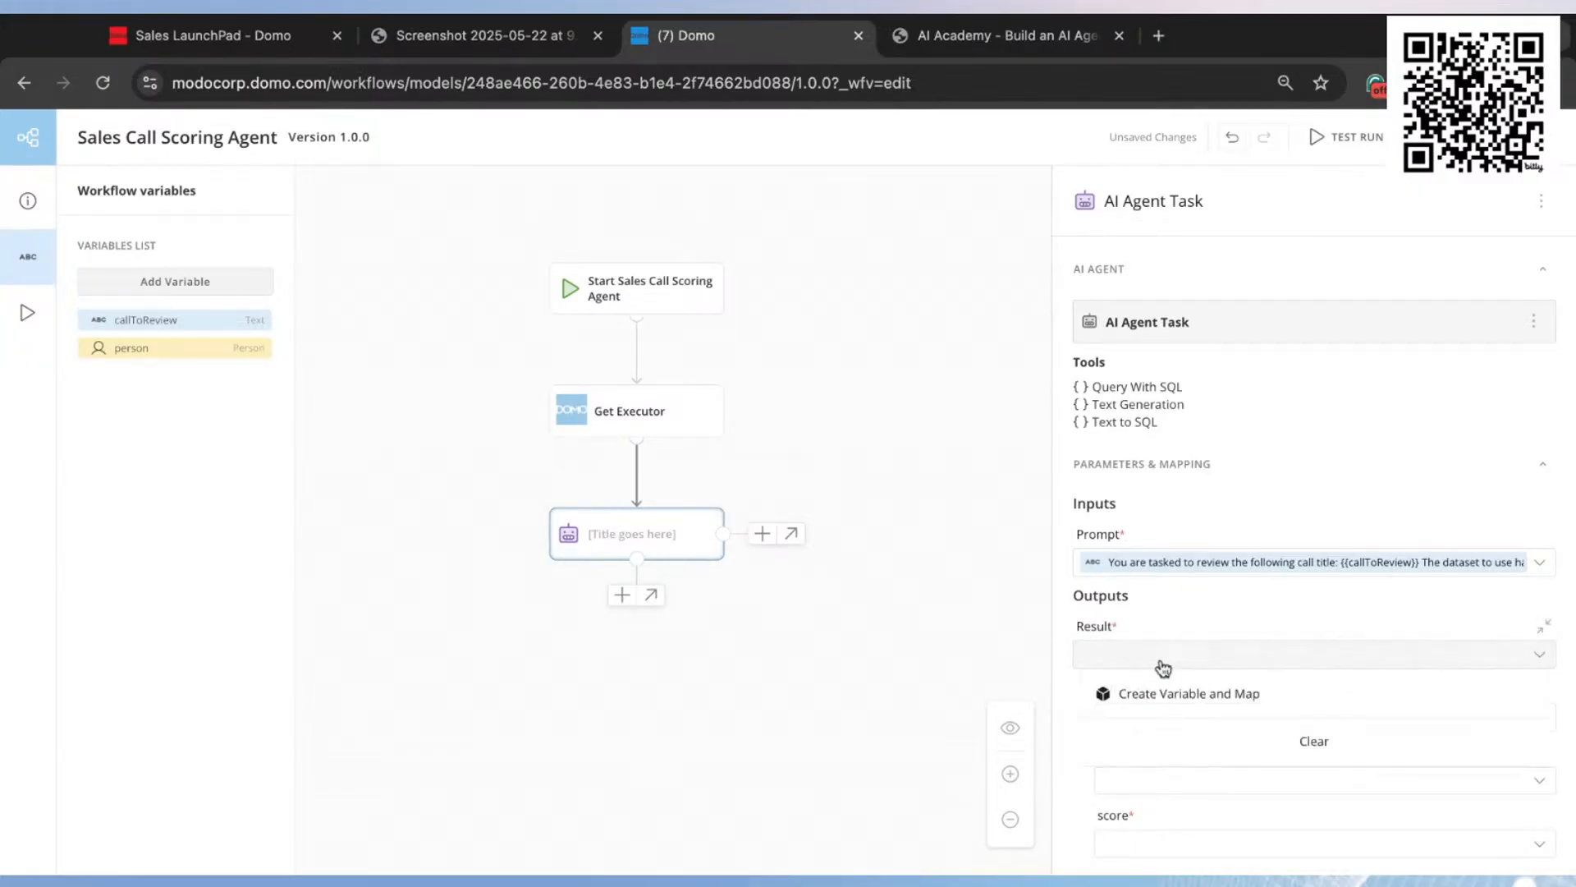
pyautogui.click(1190, 696)
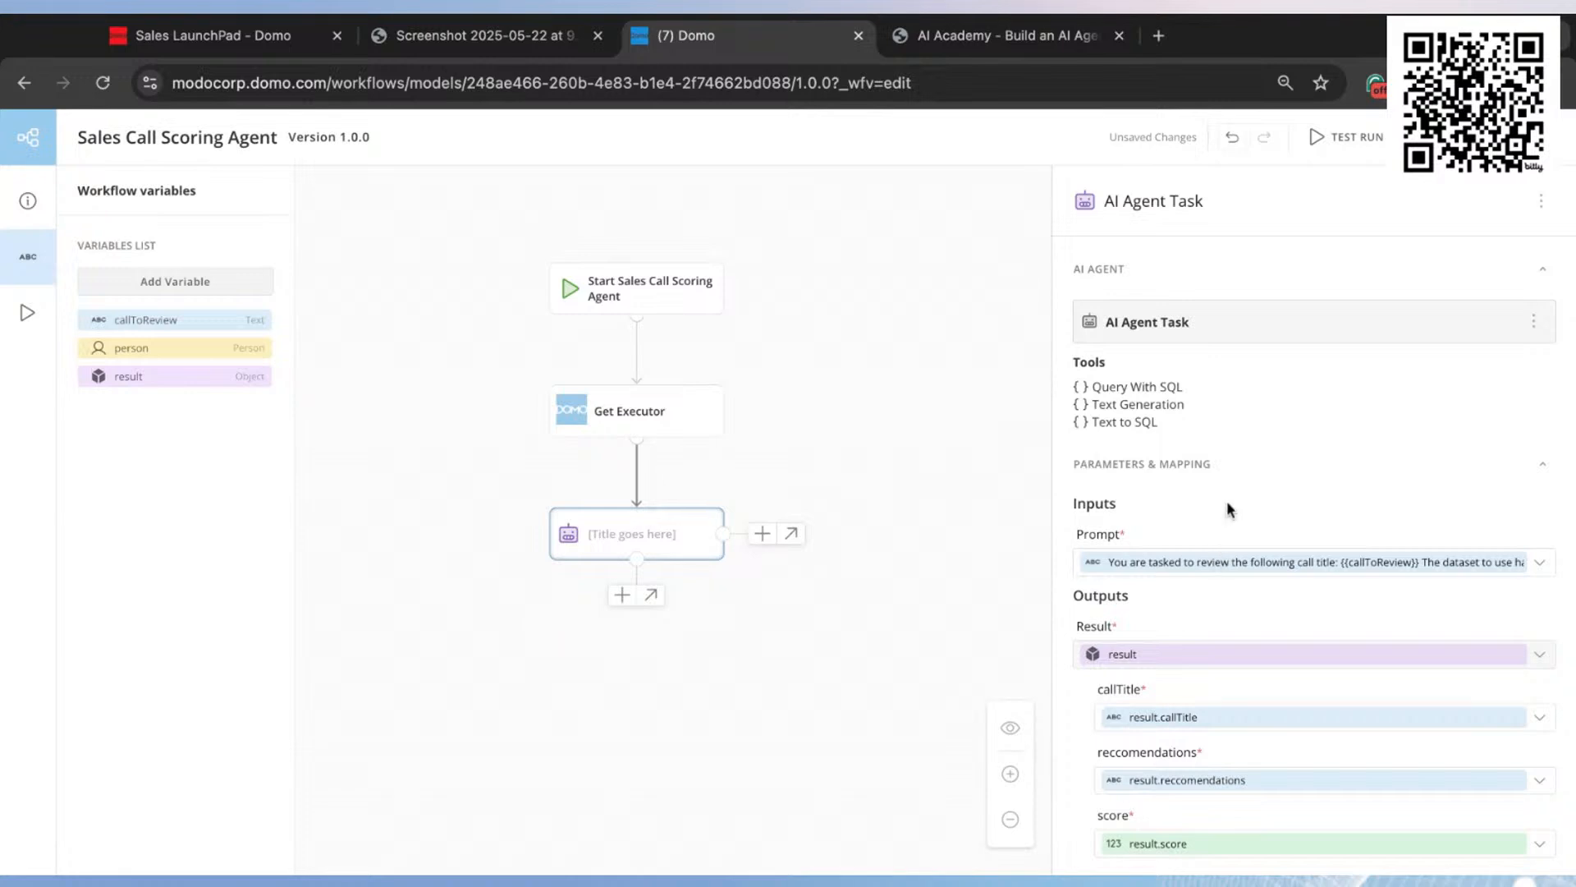
# Step: Title the agent task "AI Scoring Agent"
pyautogui.click(1176, 314)
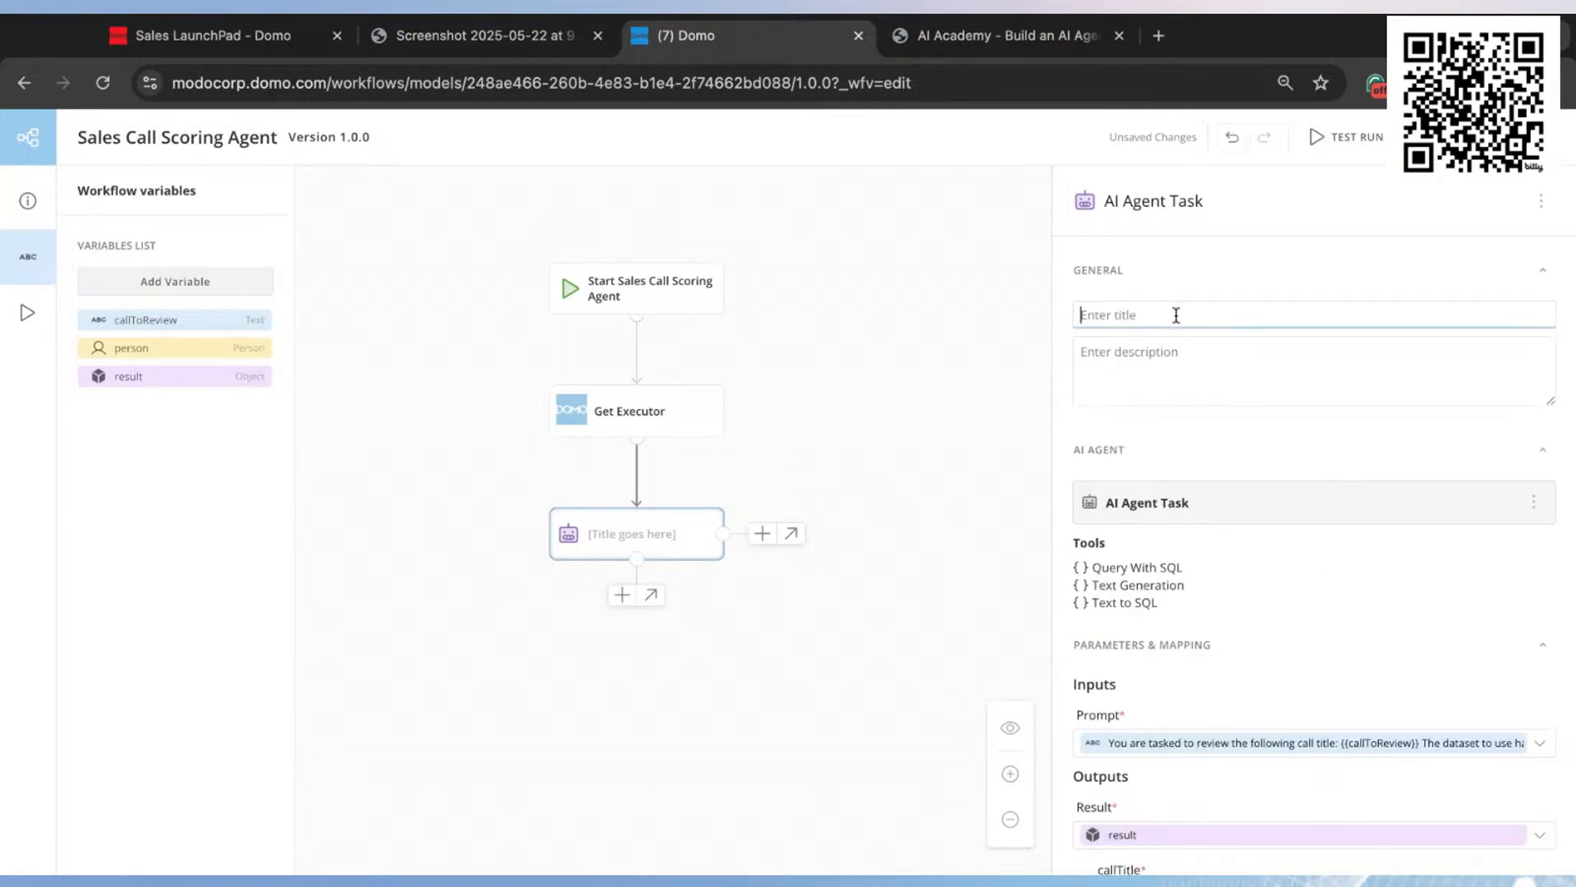
pyautogui.write('Scor')
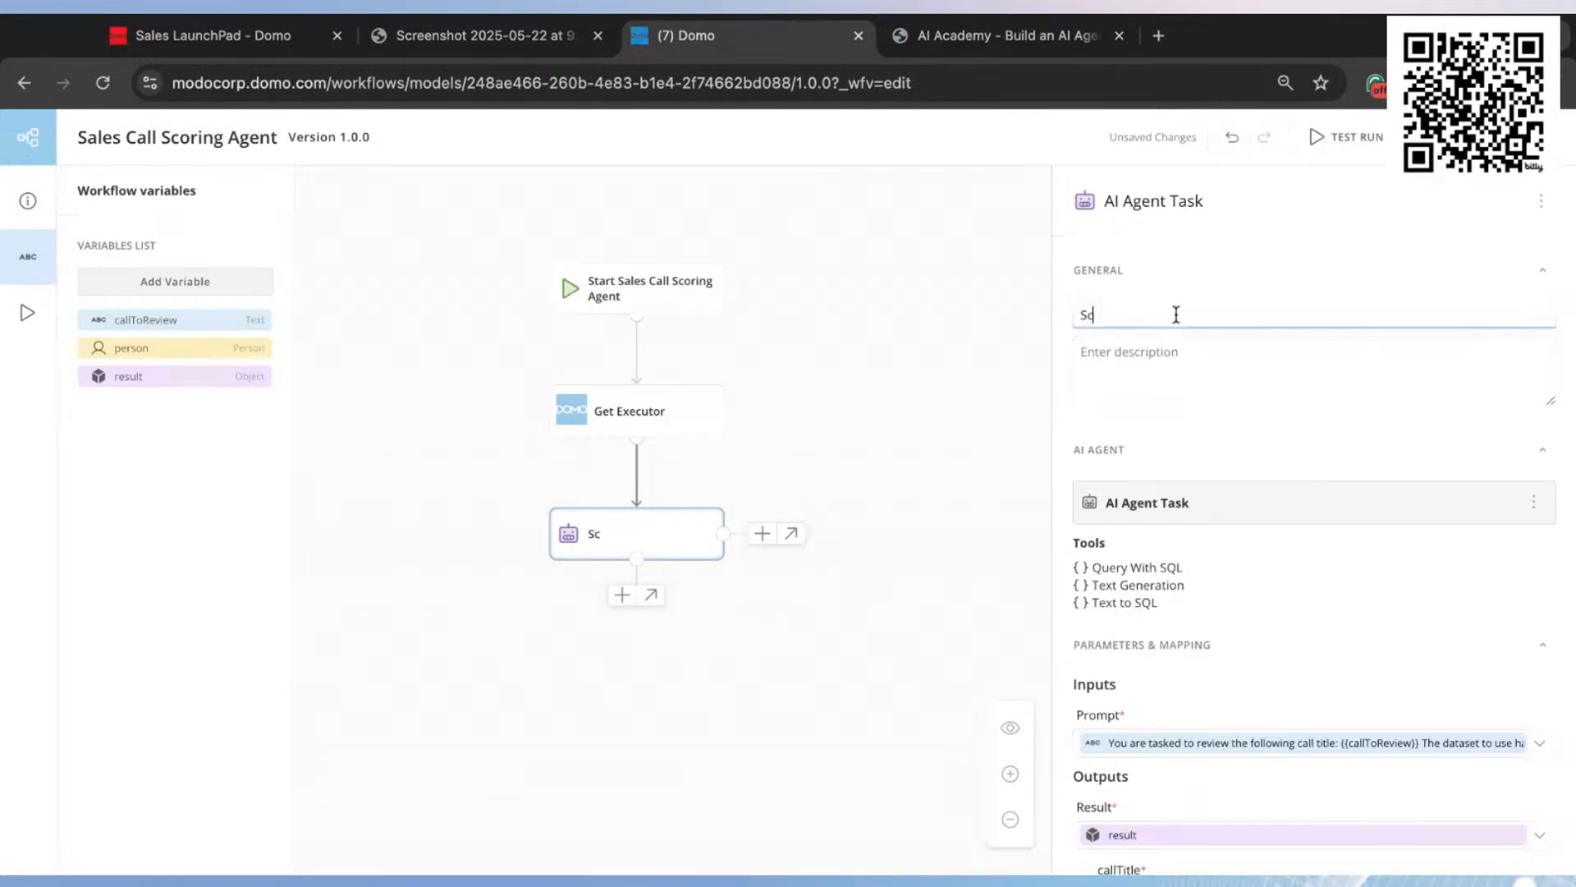
pyautogui.press('BackSpace')
pyautogui.write('AI Scoring Agent')
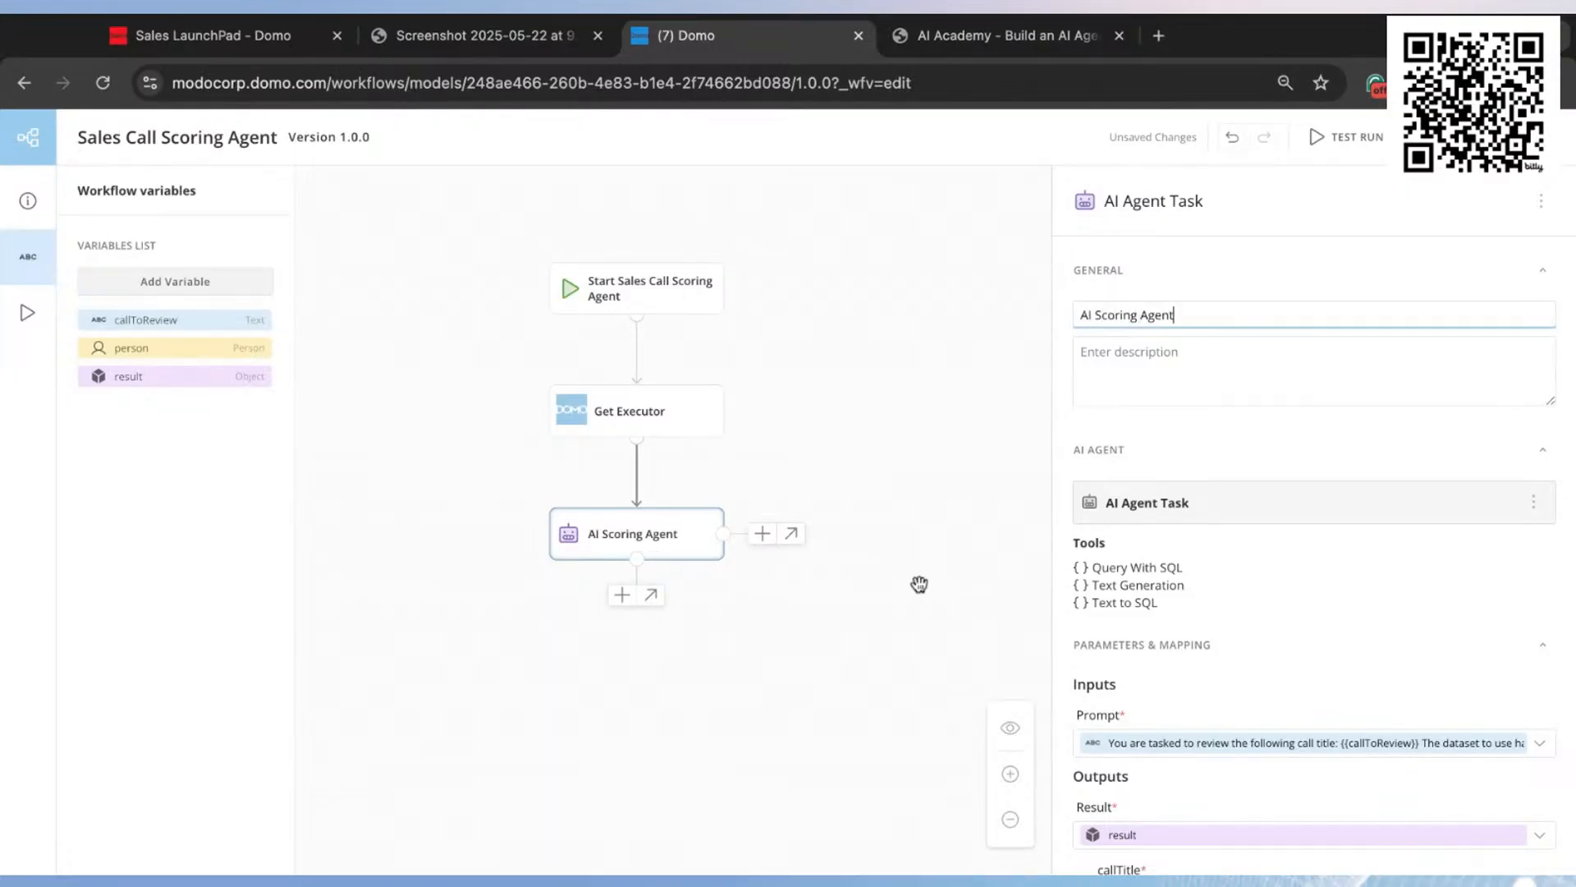
# Step: Add the Send Email To Person automation from DOMO Notifications directly after the AI Scoring Agent
pyautogui.moveTo(837, 702); pyautogui.dragTo(862, 631)
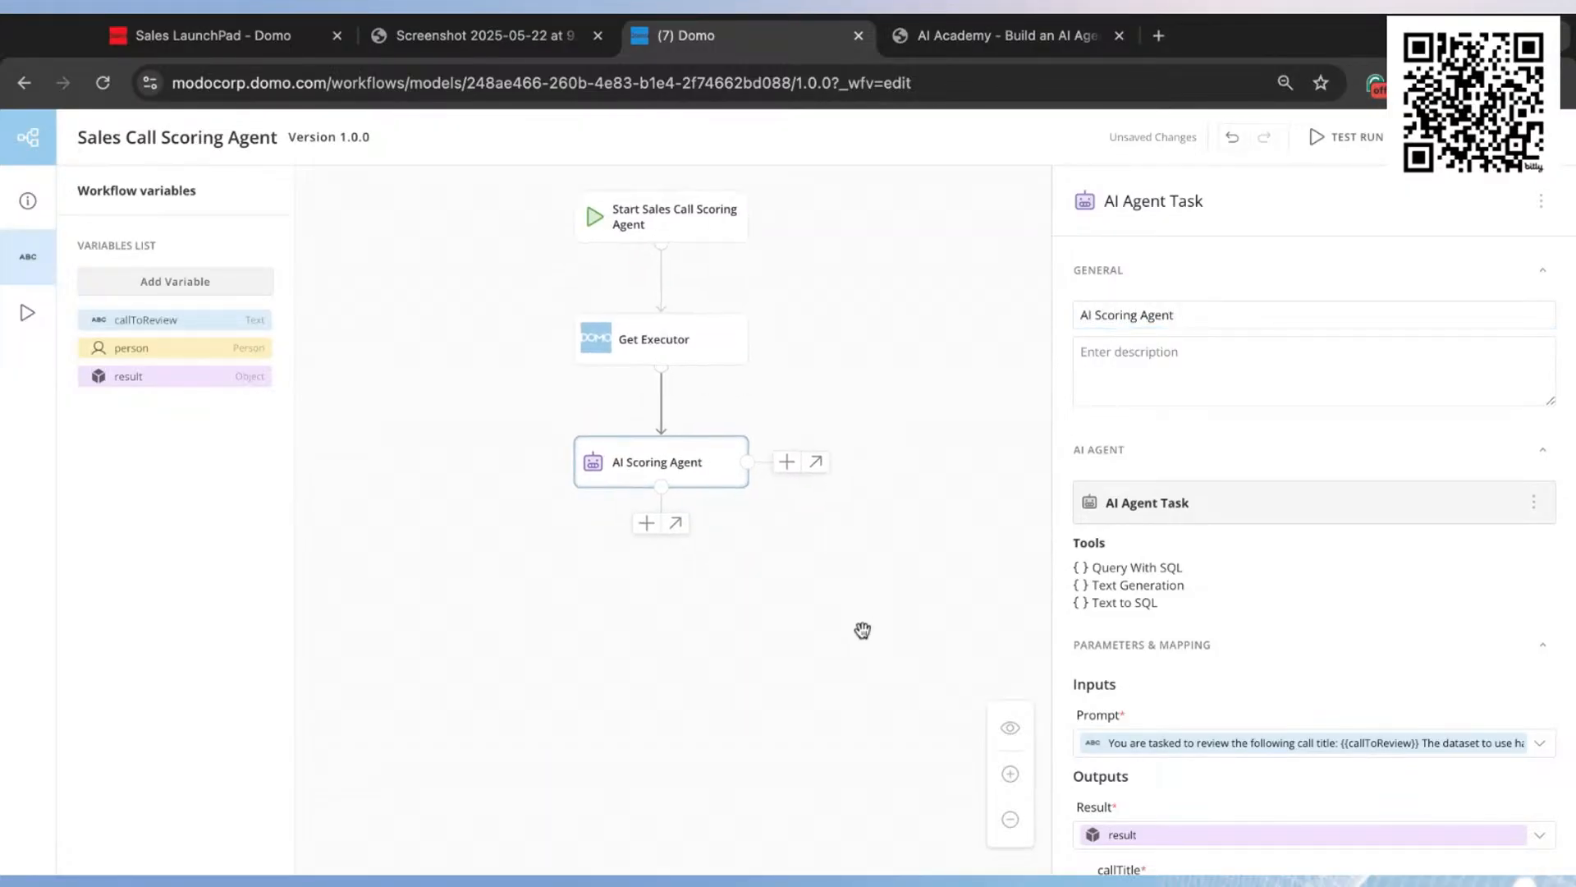
pyautogui.click(647, 527)
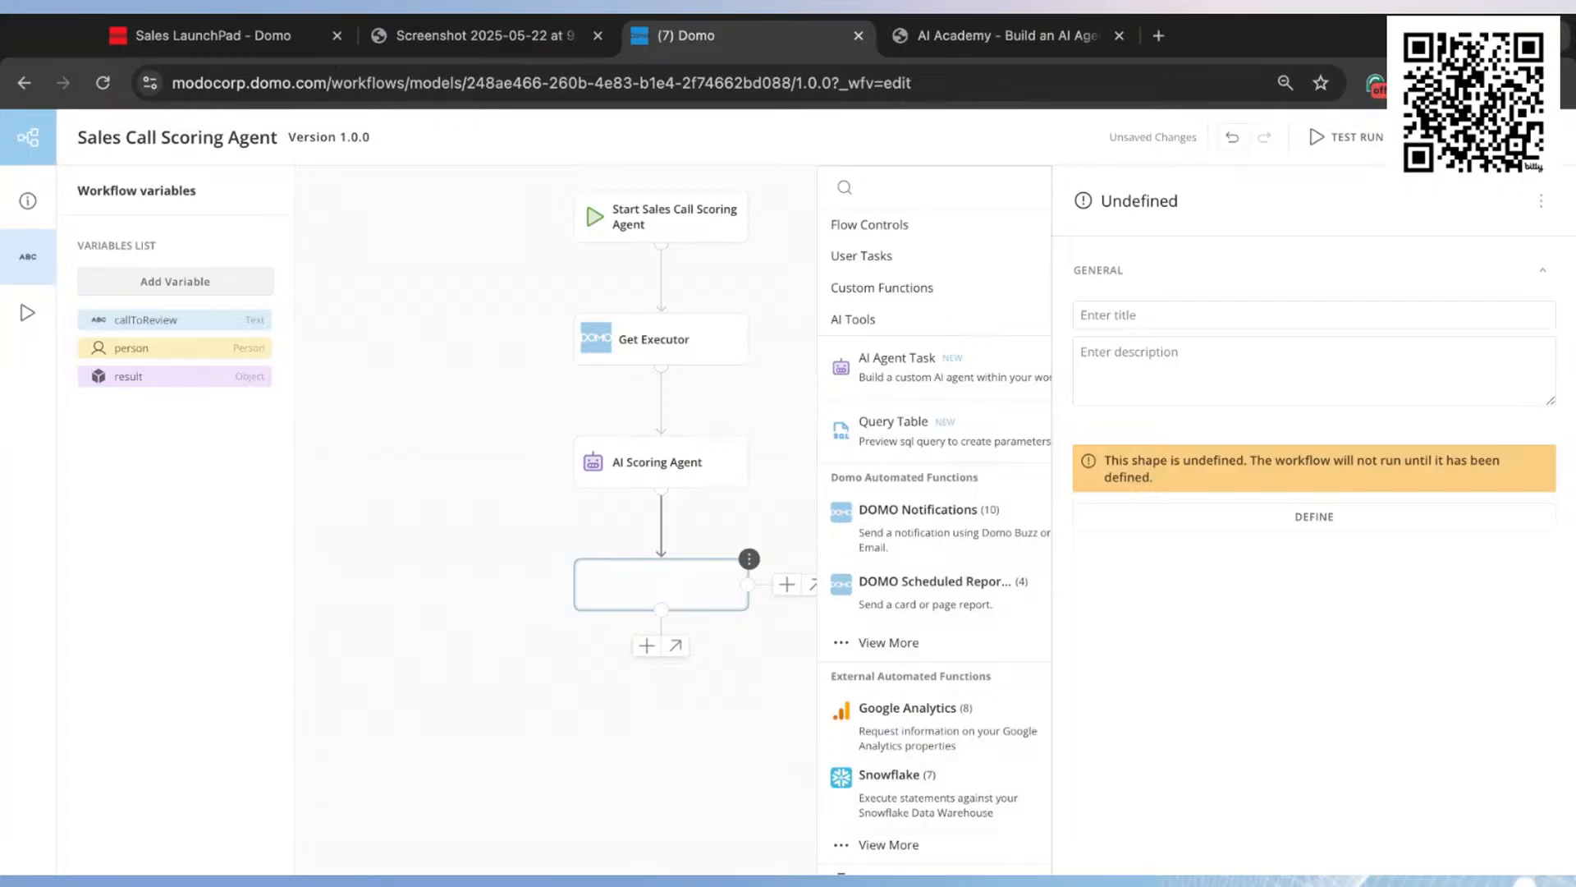
pyautogui.click(929, 529)
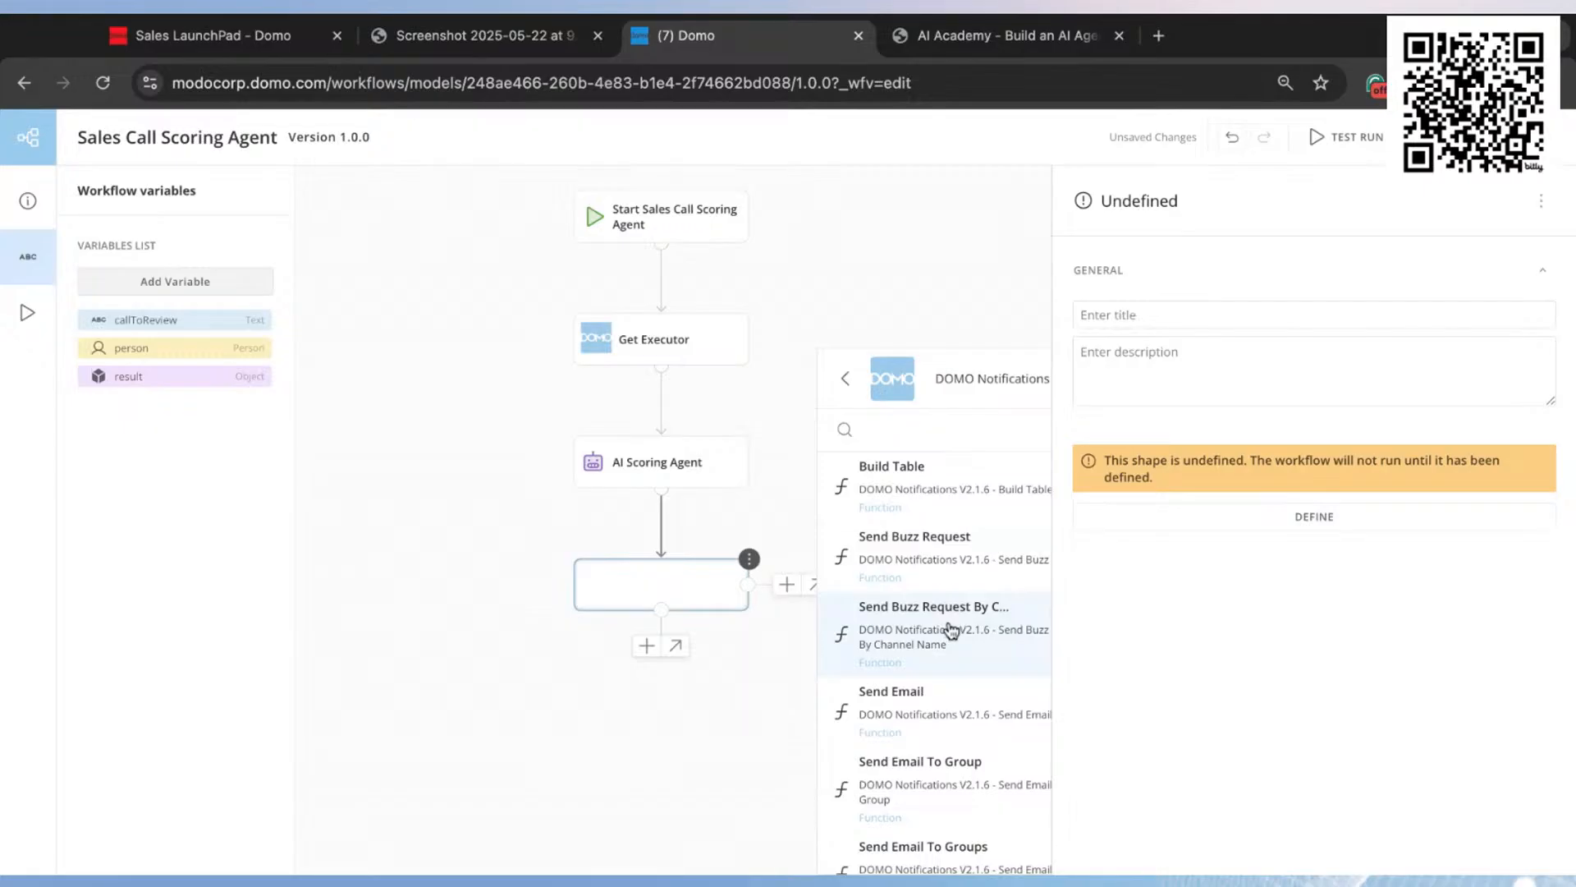
pyautogui.scroll(-1, 950, 631)
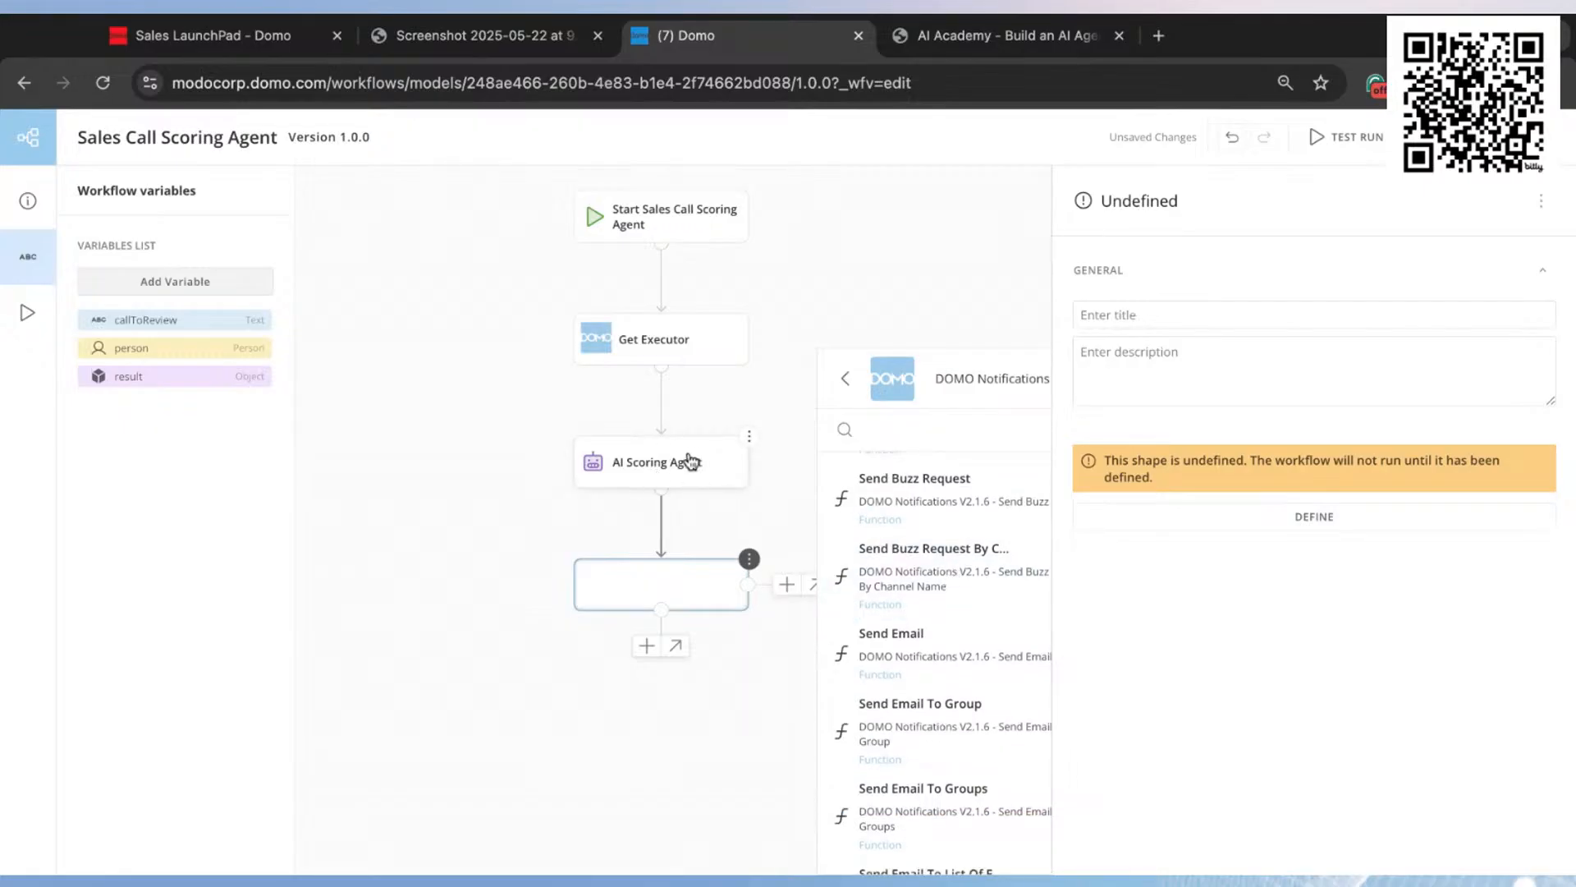
pyautogui.scroll(-5, 940, 632)
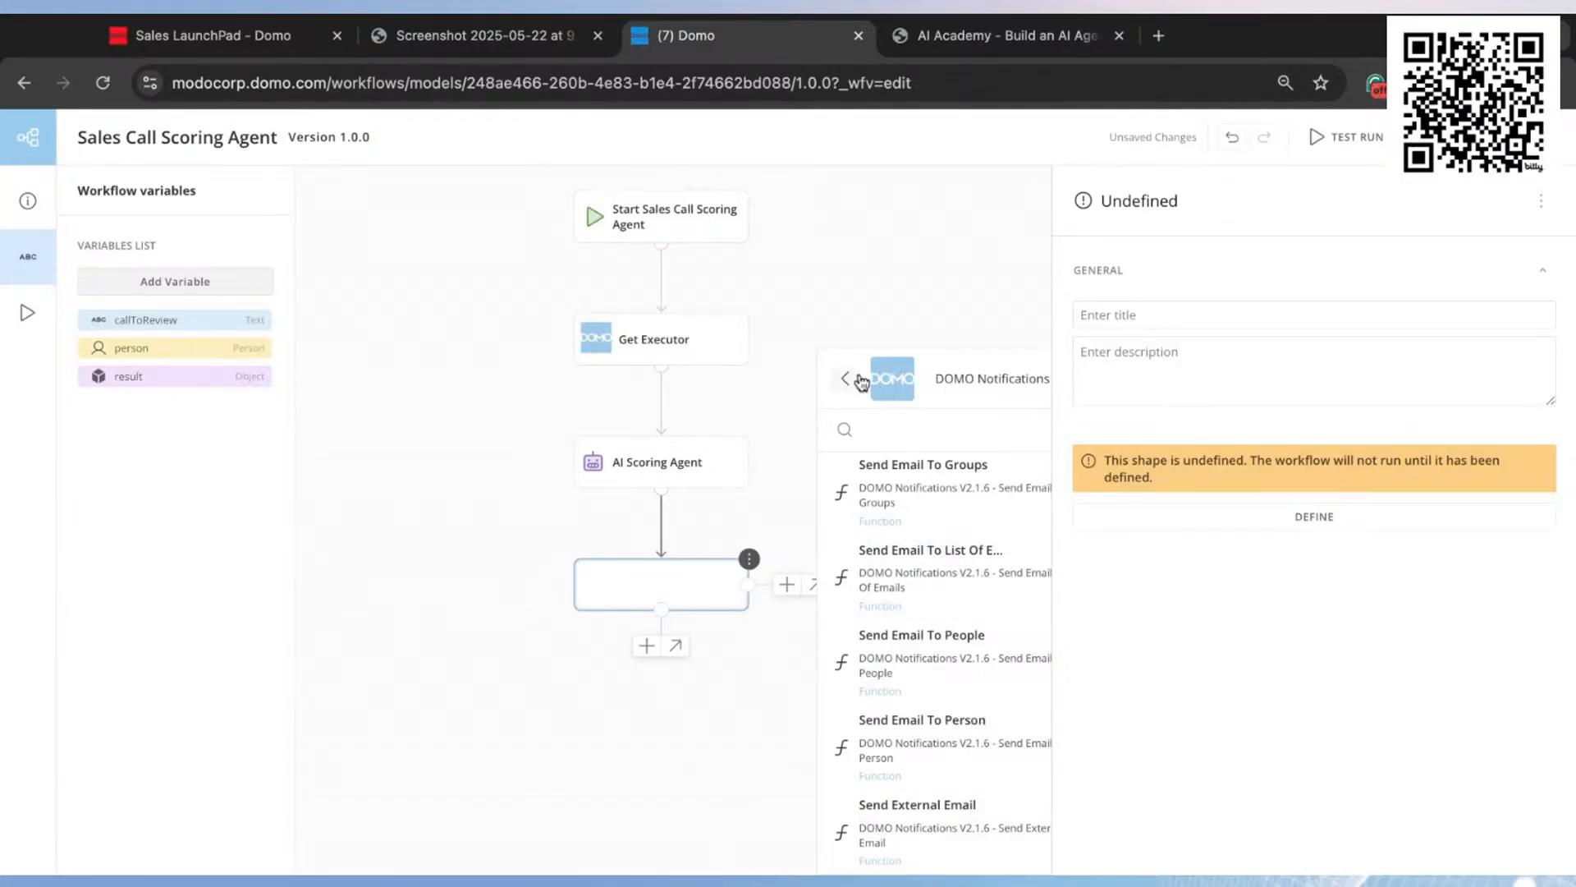
pyautogui.click(846, 379)
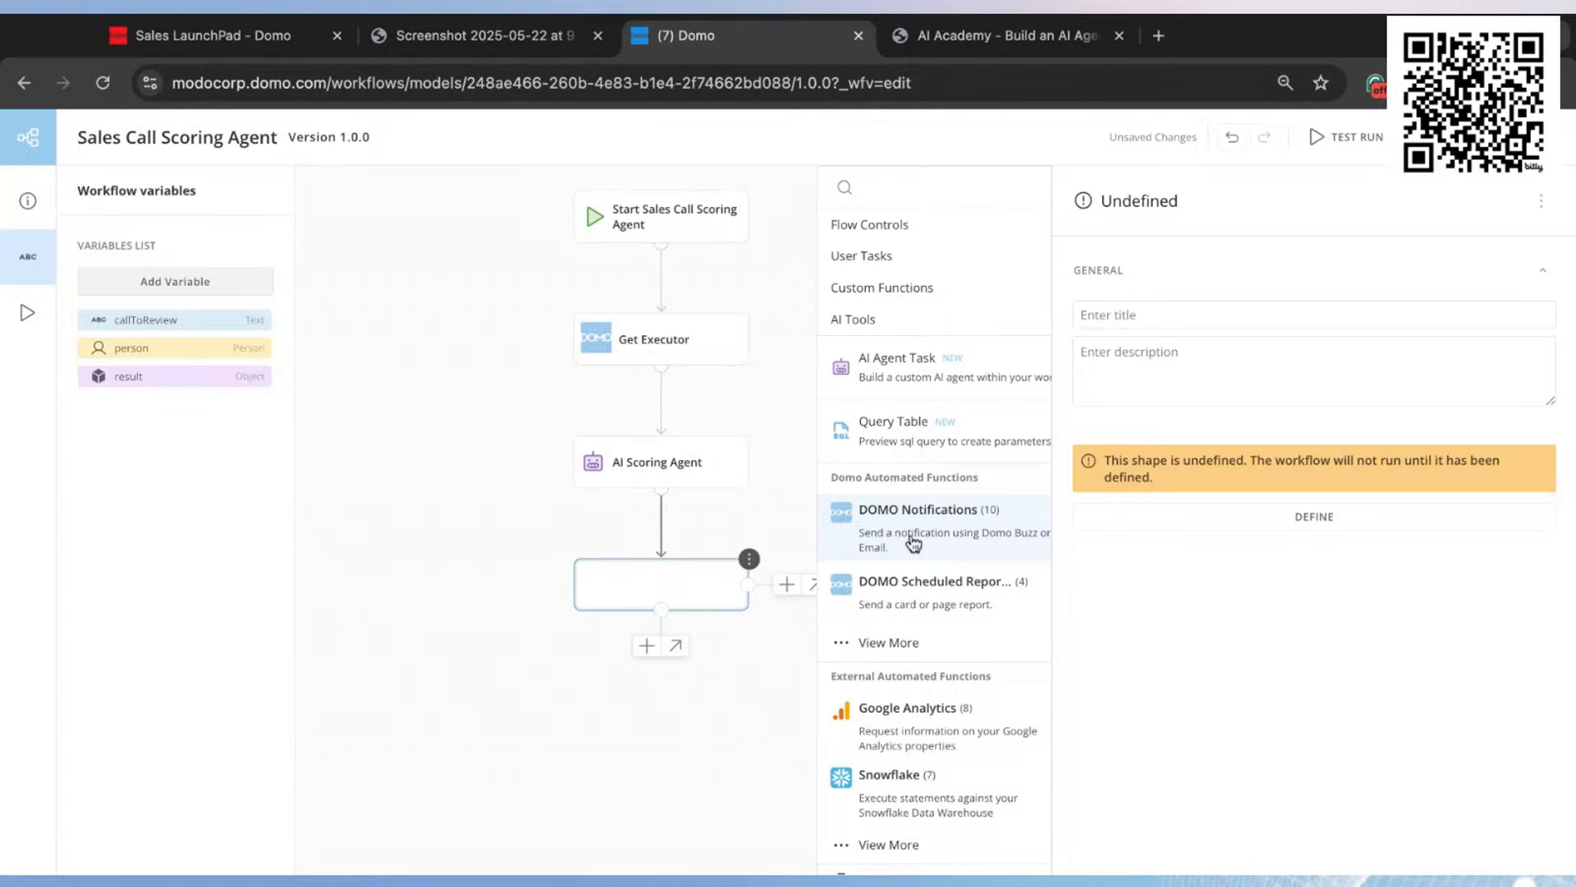
pyautogui.click(974, 538)
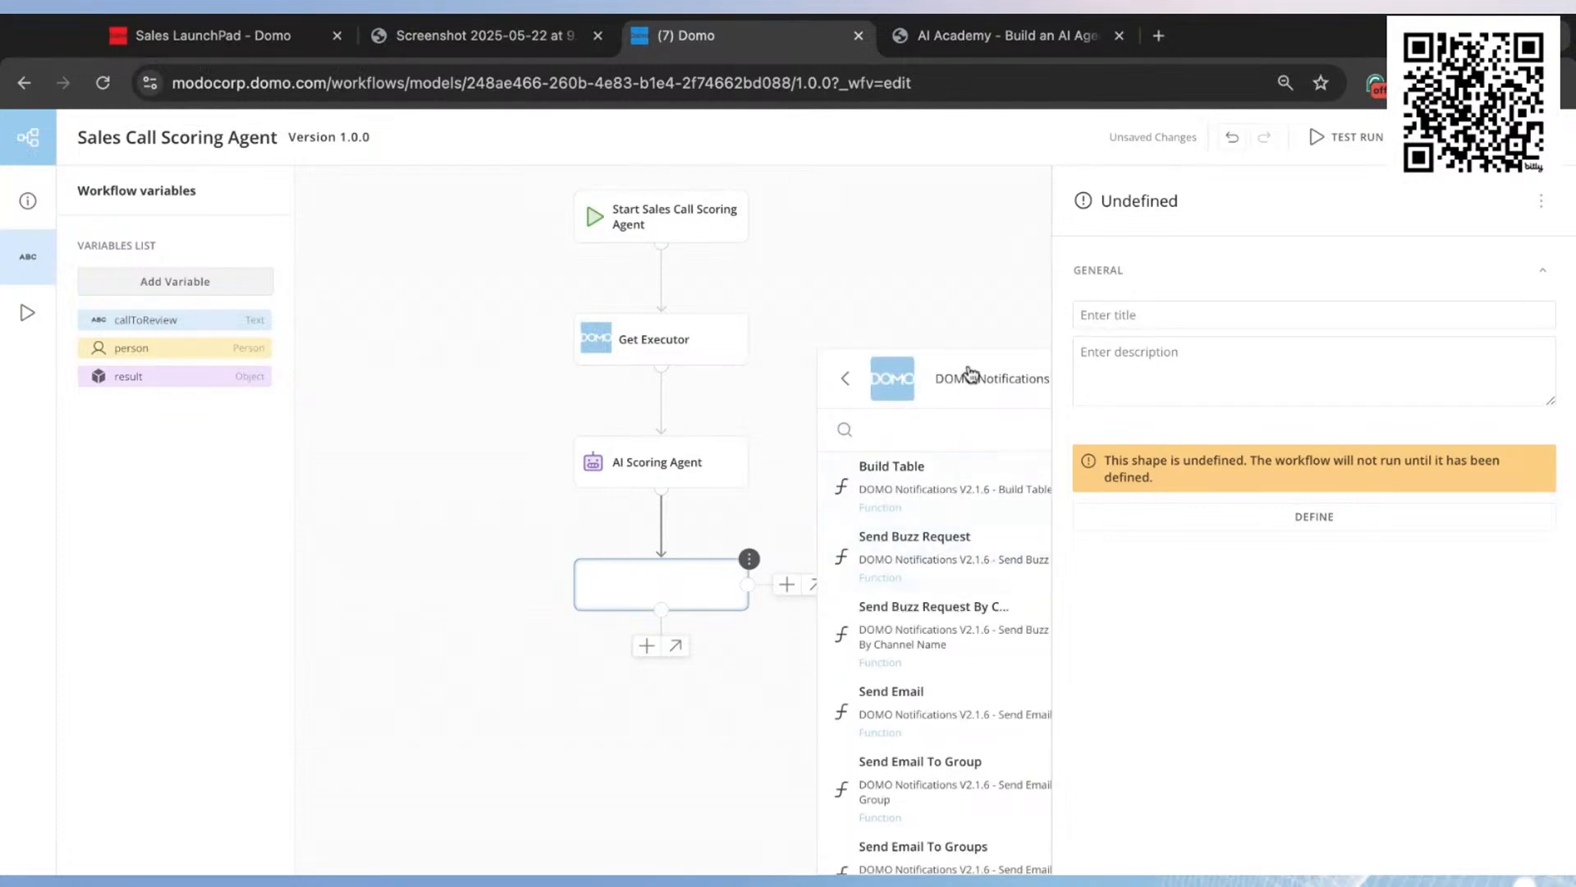
pyautogui.scroll(-3, 965, 620)
pyautogui.scroll(-2, 958, 632)
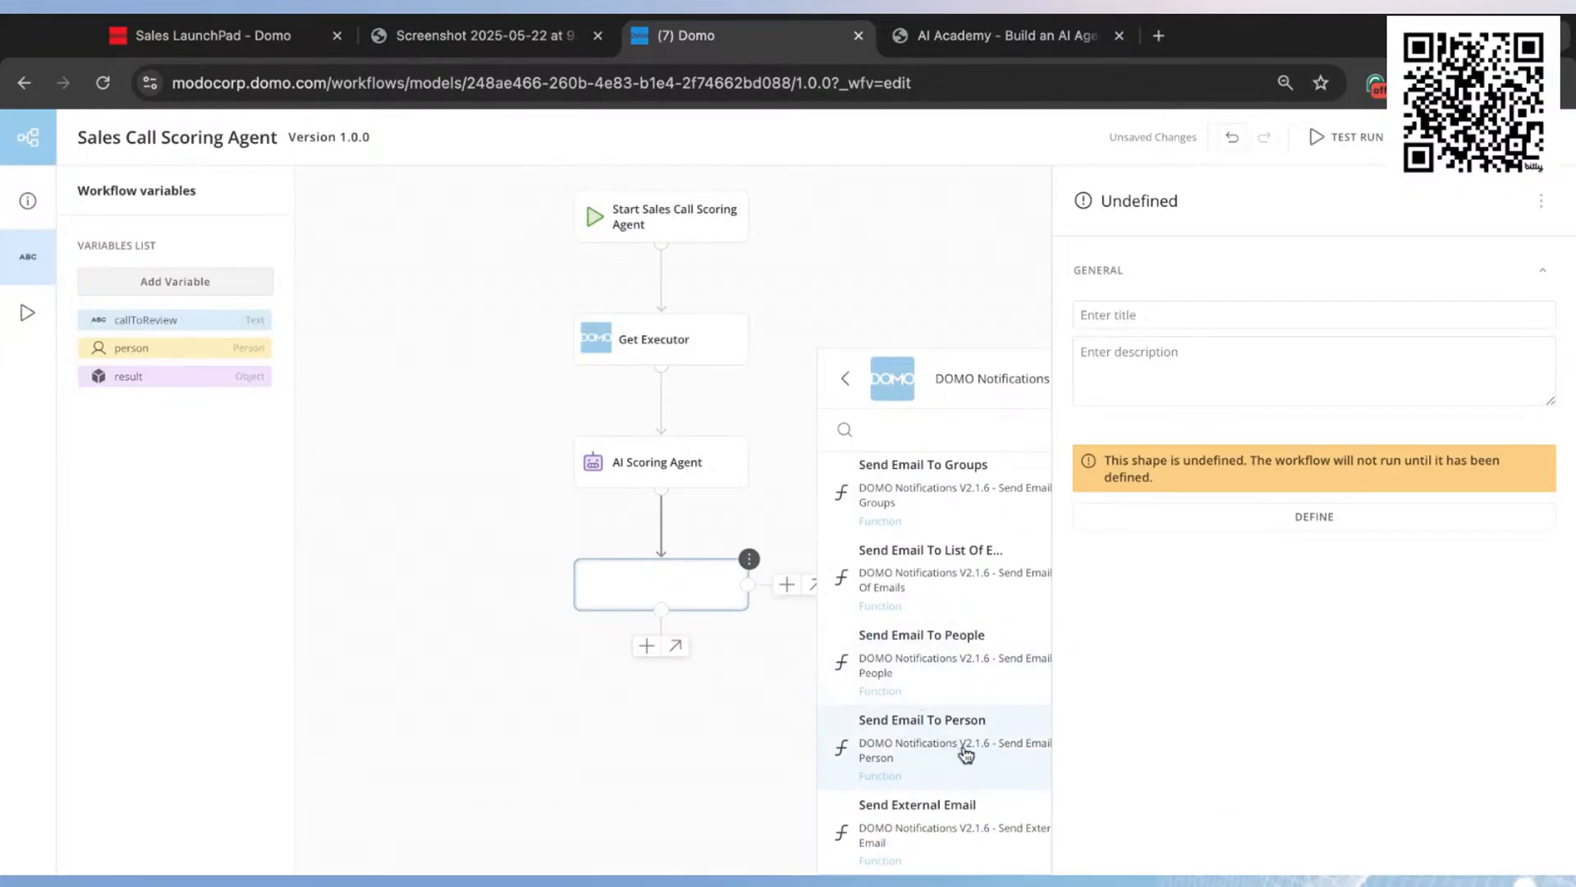
pyautogui.click(998, 751)
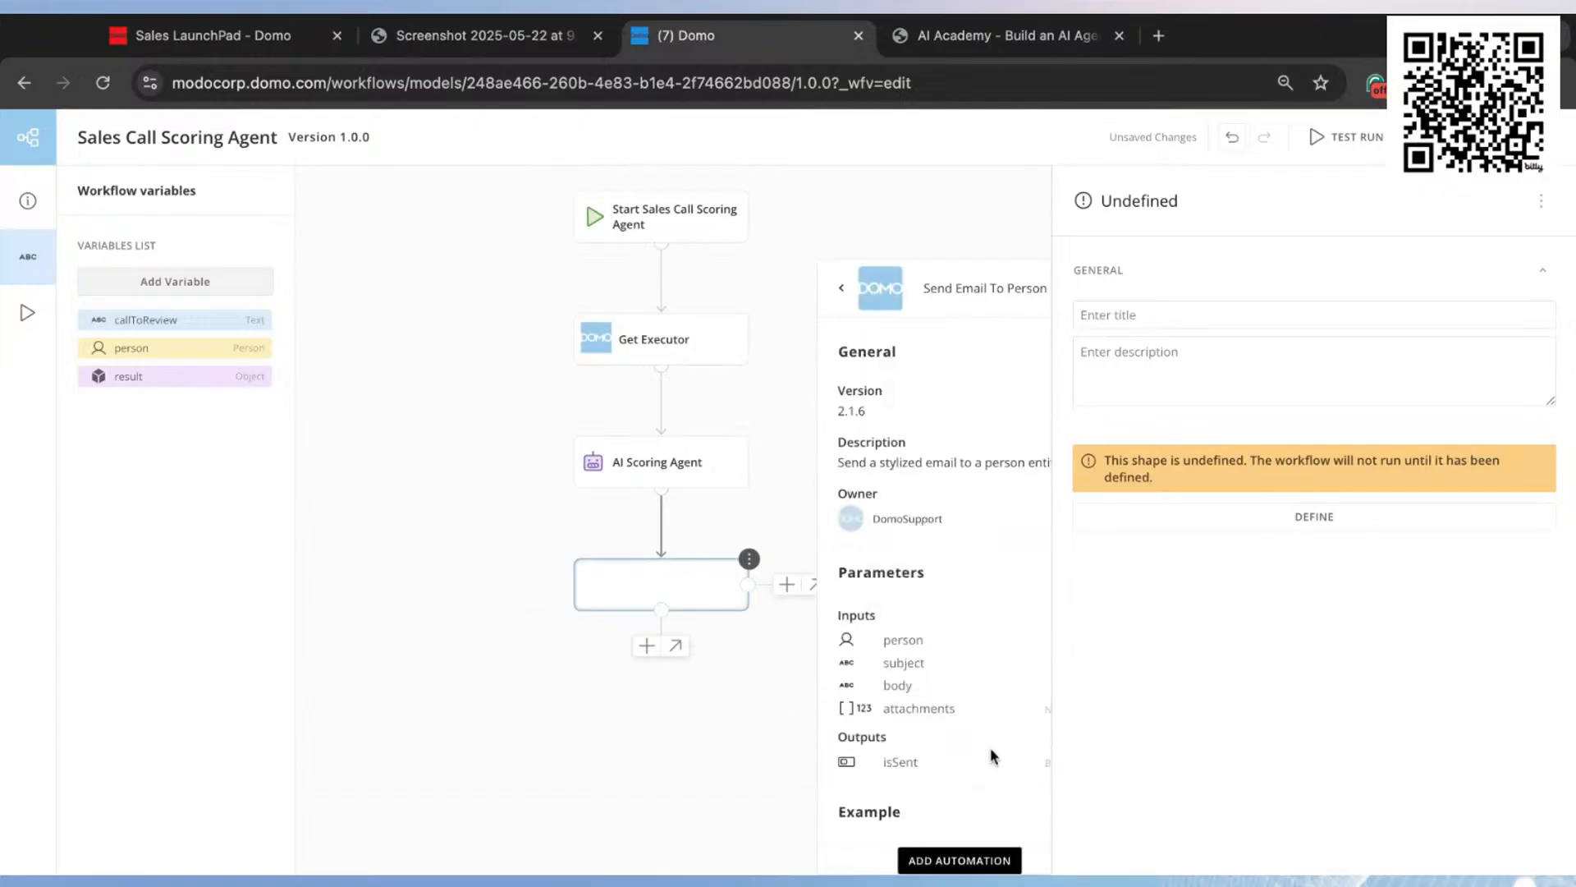
pyautogui.click(984, 862)
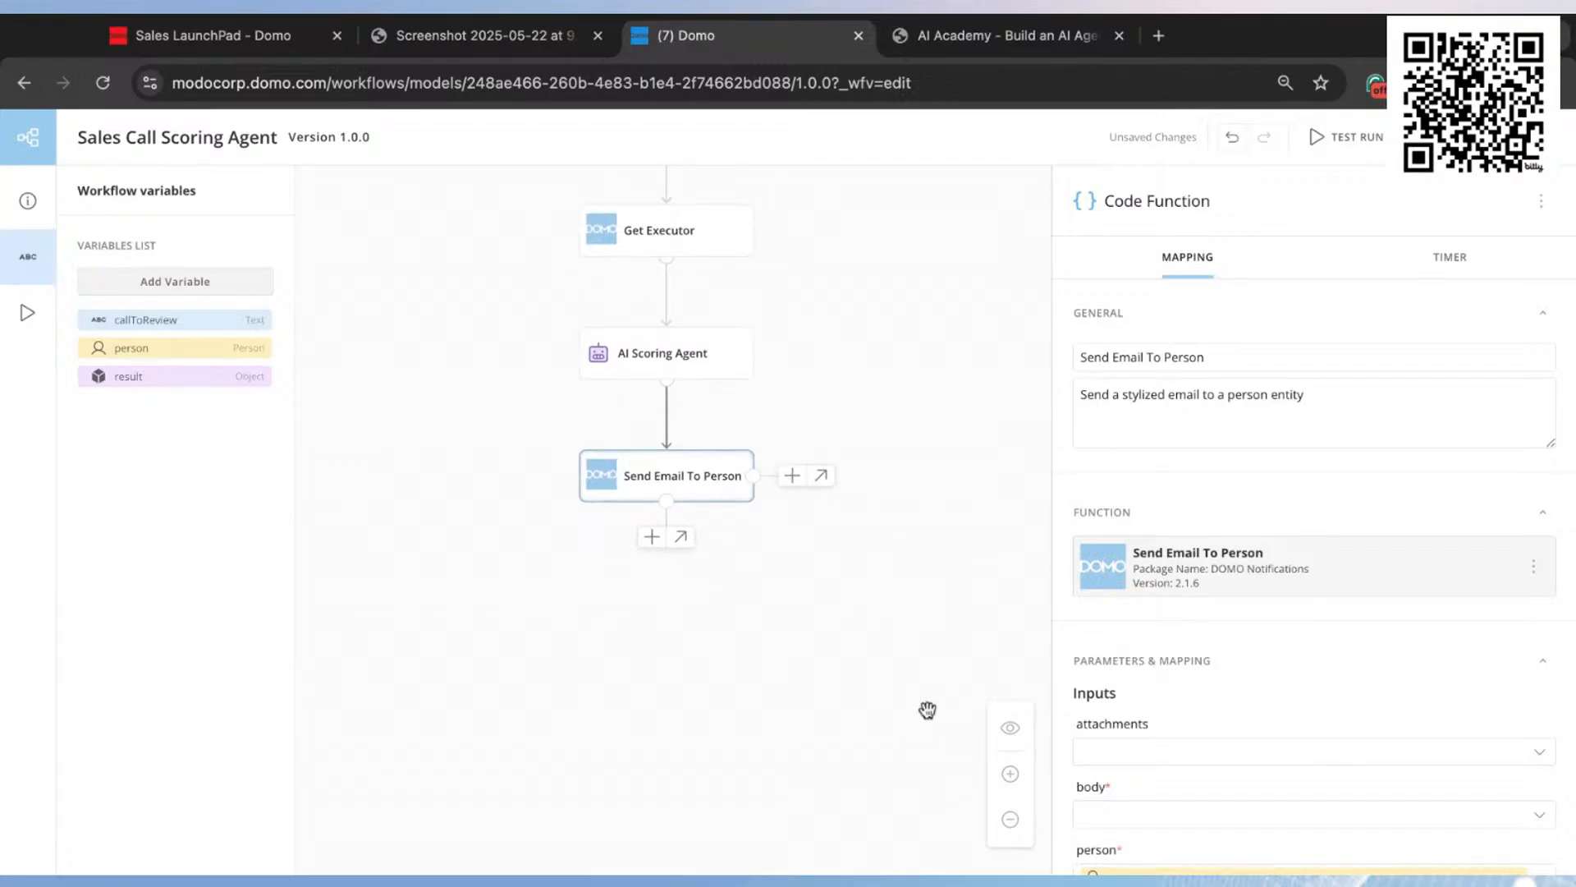
# Step: Give the Send Email To Person action a custom subject starting with "AI Agent Call Review -"
pyautogui.scroll(-3, 1243, 660)
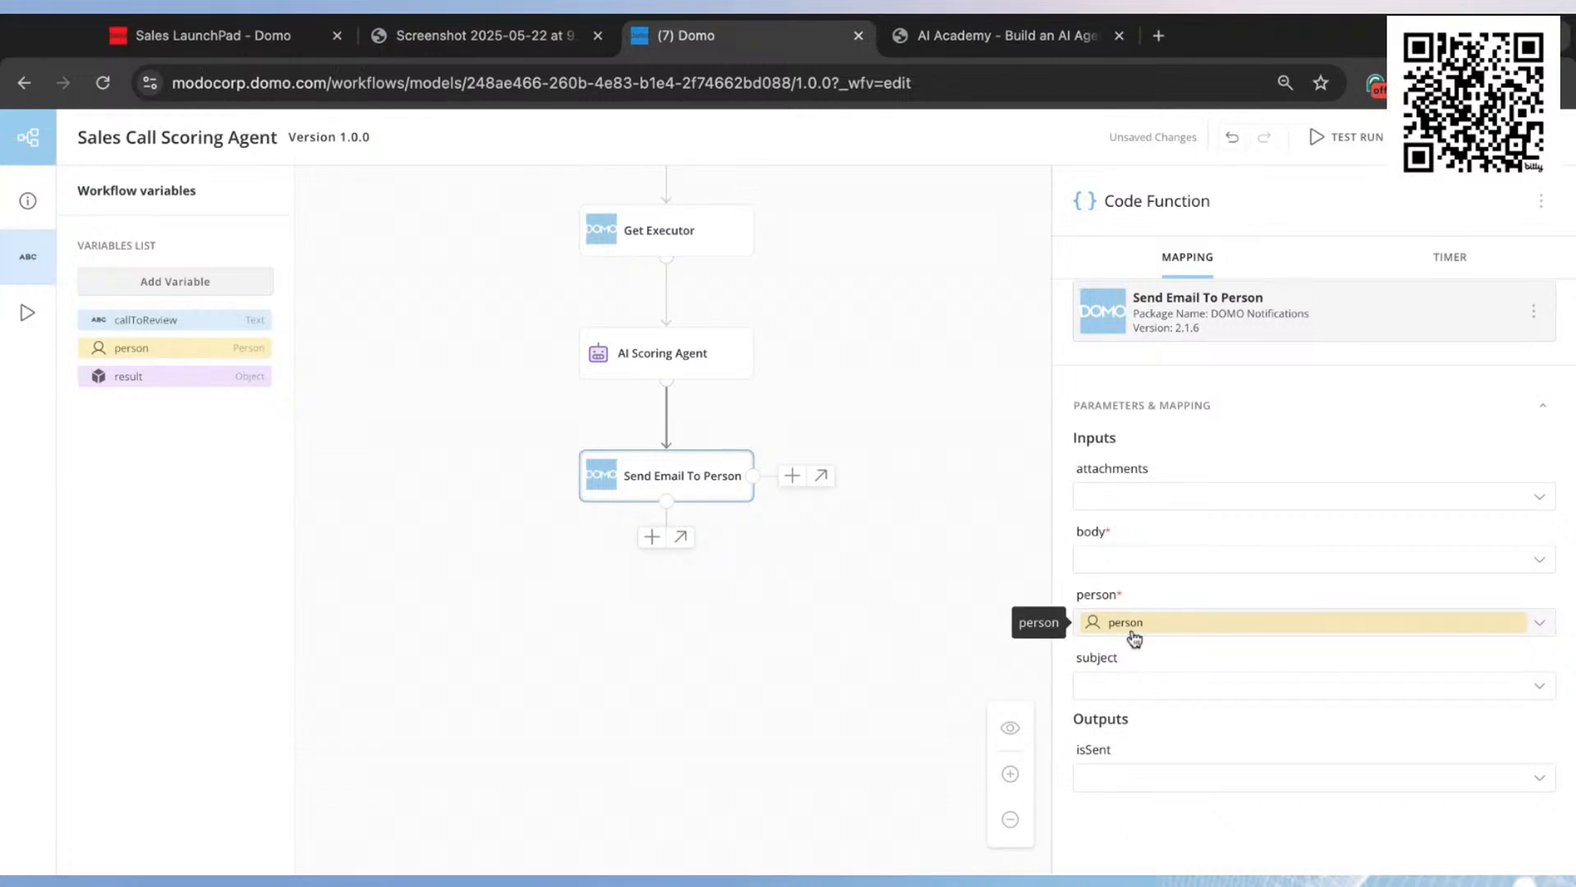
pyautogui.click(1164, 688)
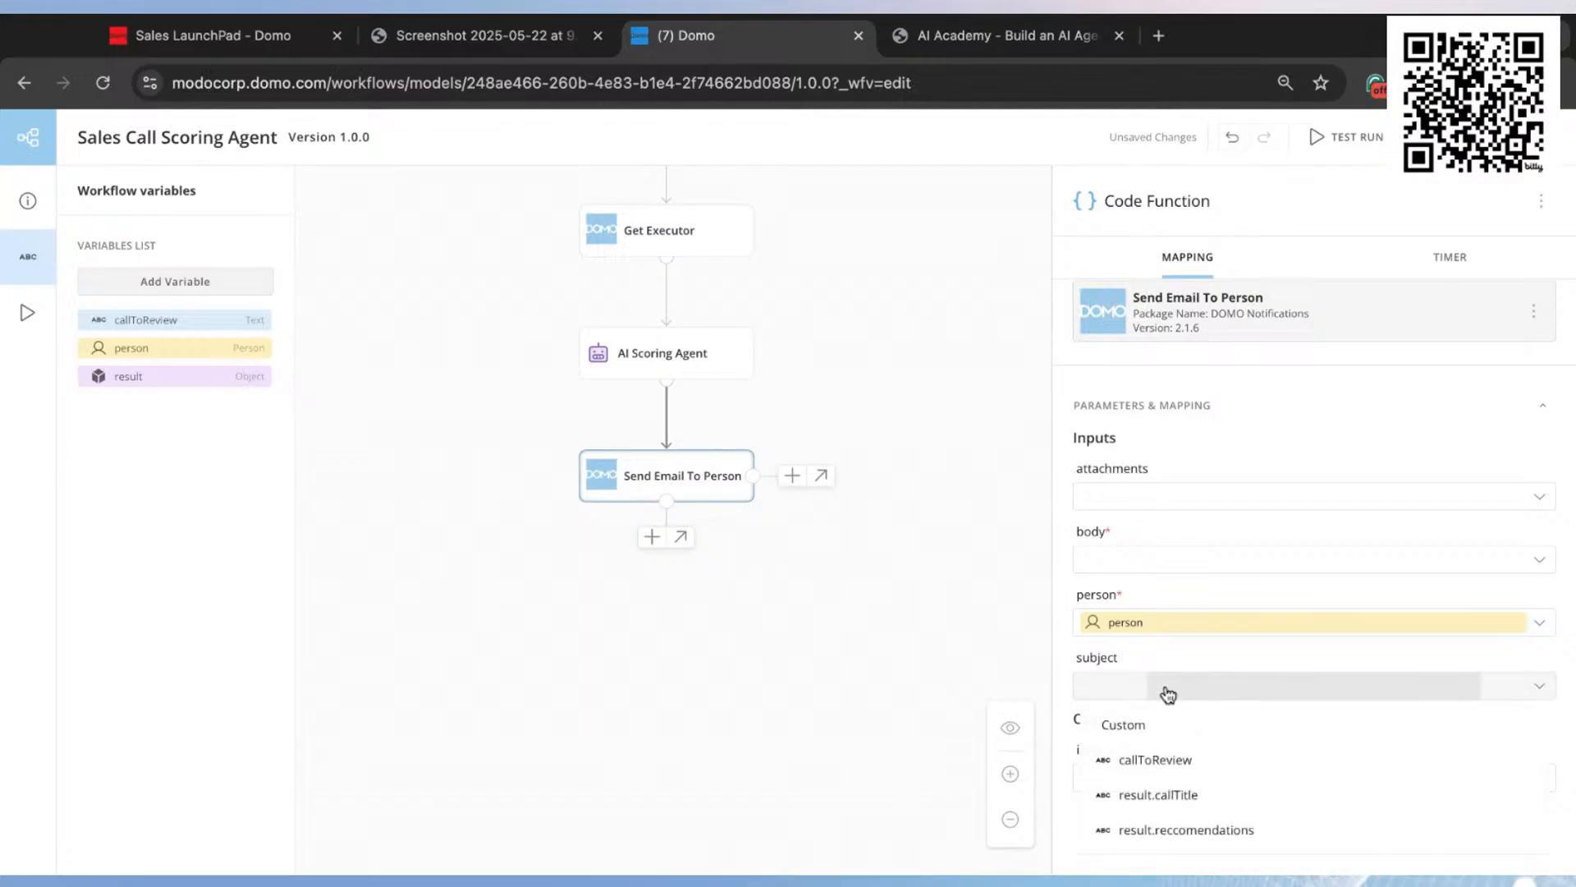
pyautogui.click(1150, 735)
pyautogui.write('AI Age')
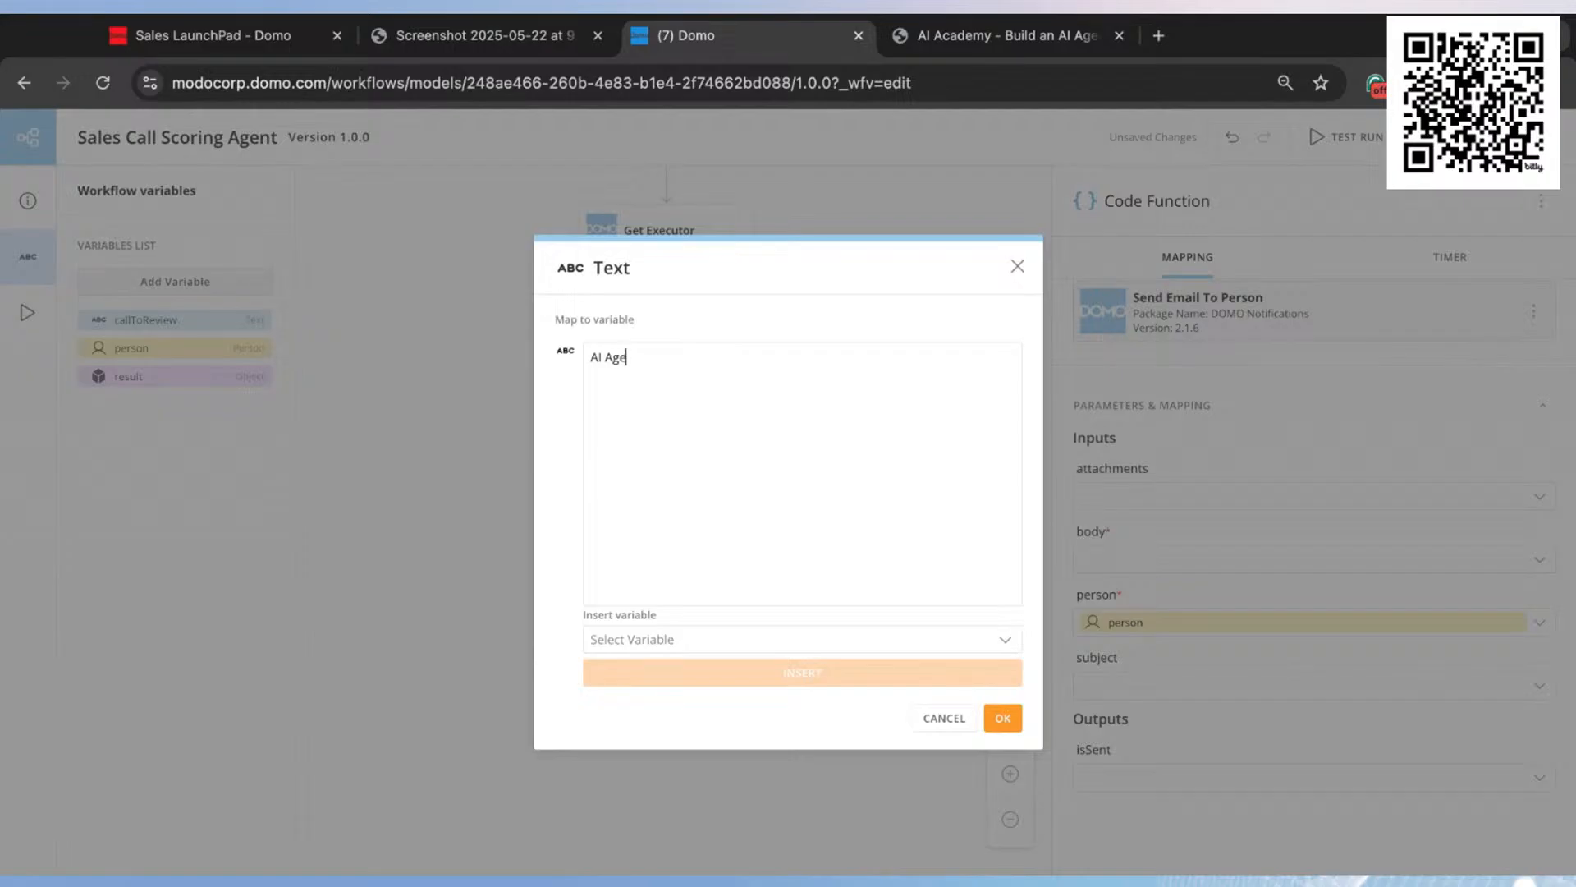
pyautogui.write('nt Call REview')
pyautogui.press('BackSpace')
pyautogui.press('BackSpace')
pyautogui.press('BackSpace')
pyautogui.press('BackSpace')
pyautogui.press('BackSpace')
pyautogui.write('eview -')
# Step: Append the Result.callTitle variable to the email subject and confirm the subject text
pyautogui.click(677, 639)
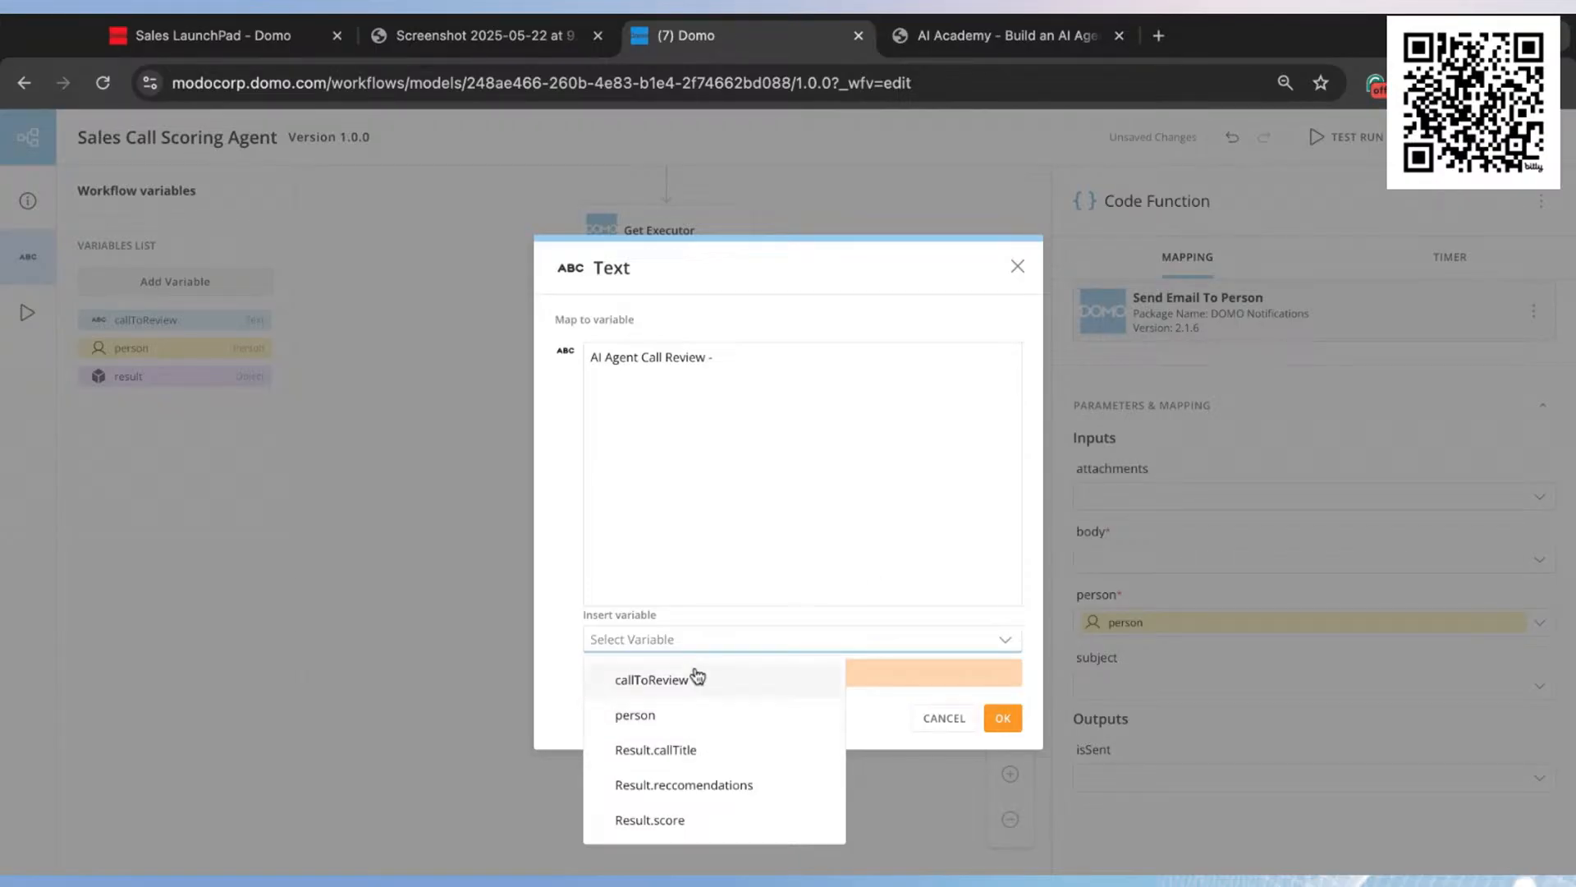
pyautogui.click(703, 752)
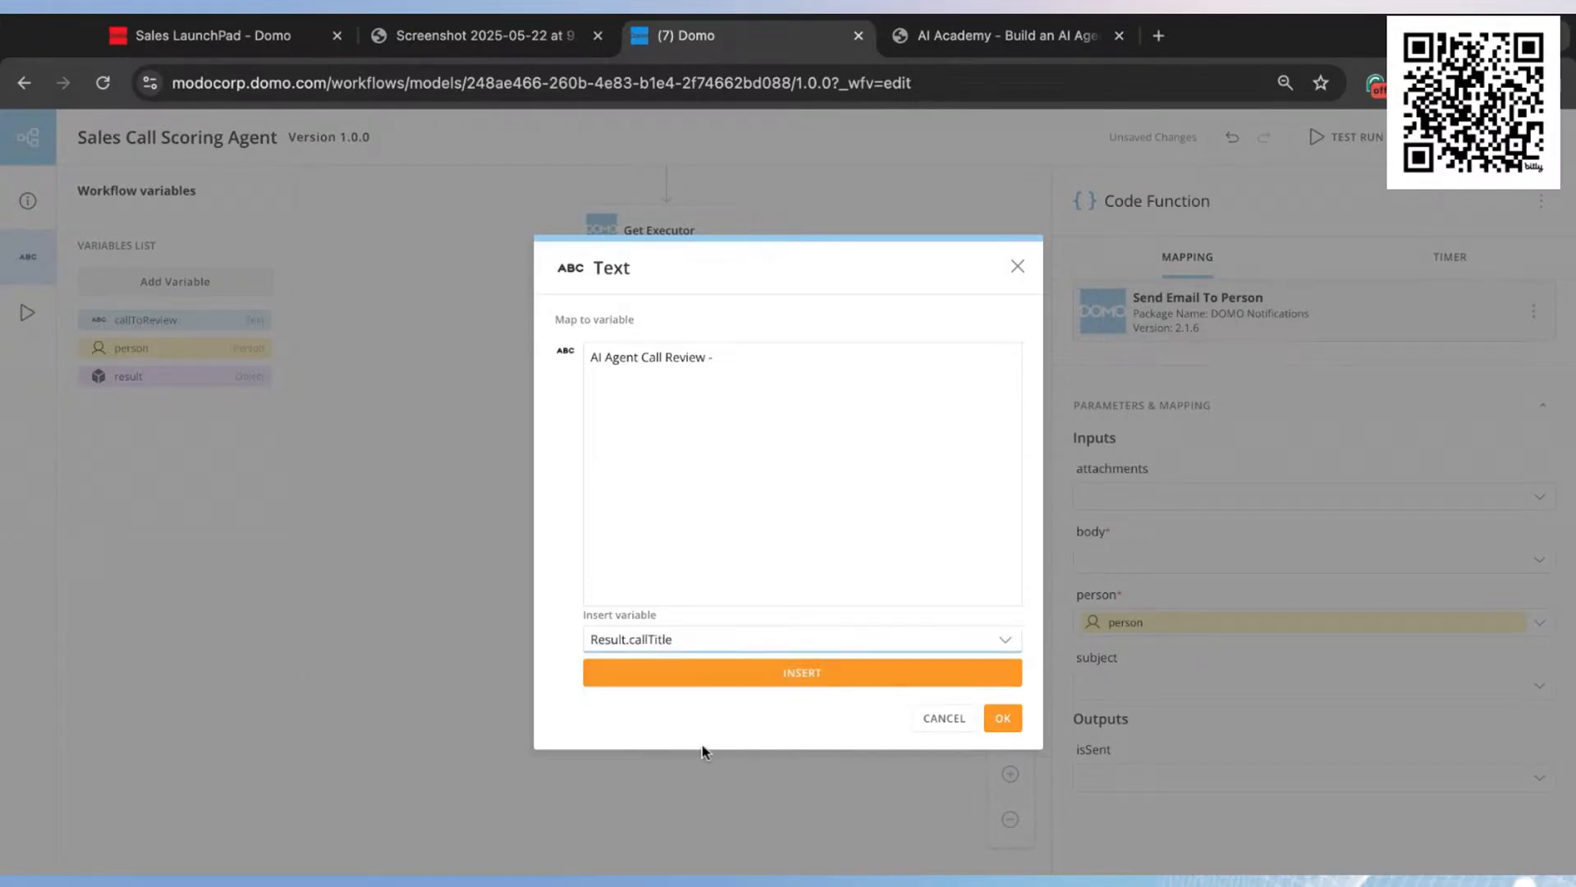
pyautogui.click(760, 673)
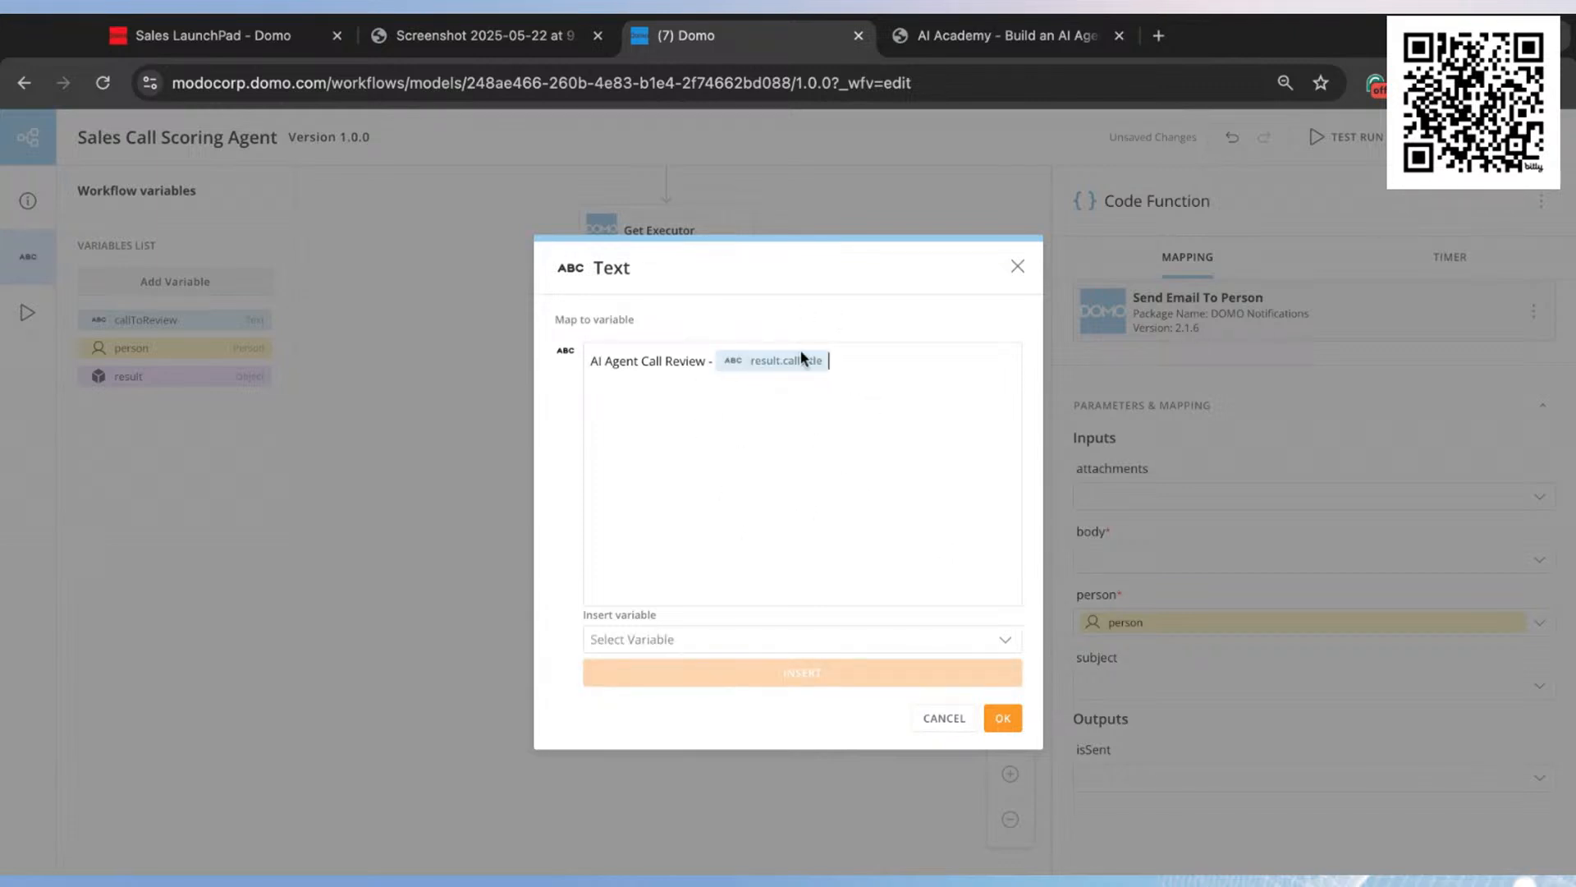
pyautogui.click(1002, 717)
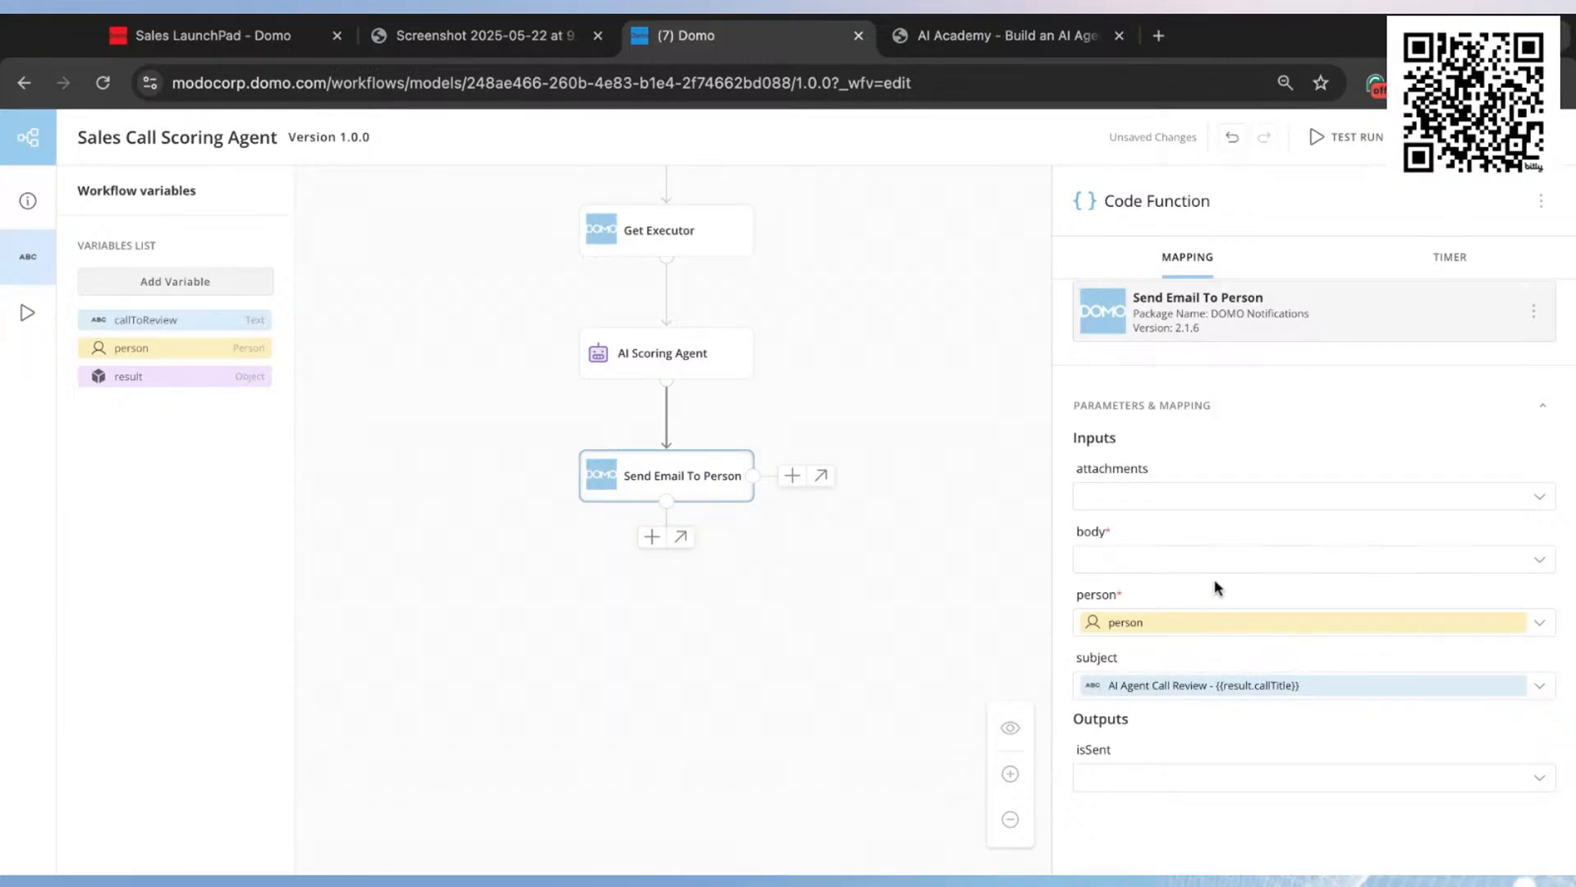
# Step: Start a custom text for the email body with the greeting "Hi," followed by a blank line
pyautogui.click(1172, 560)
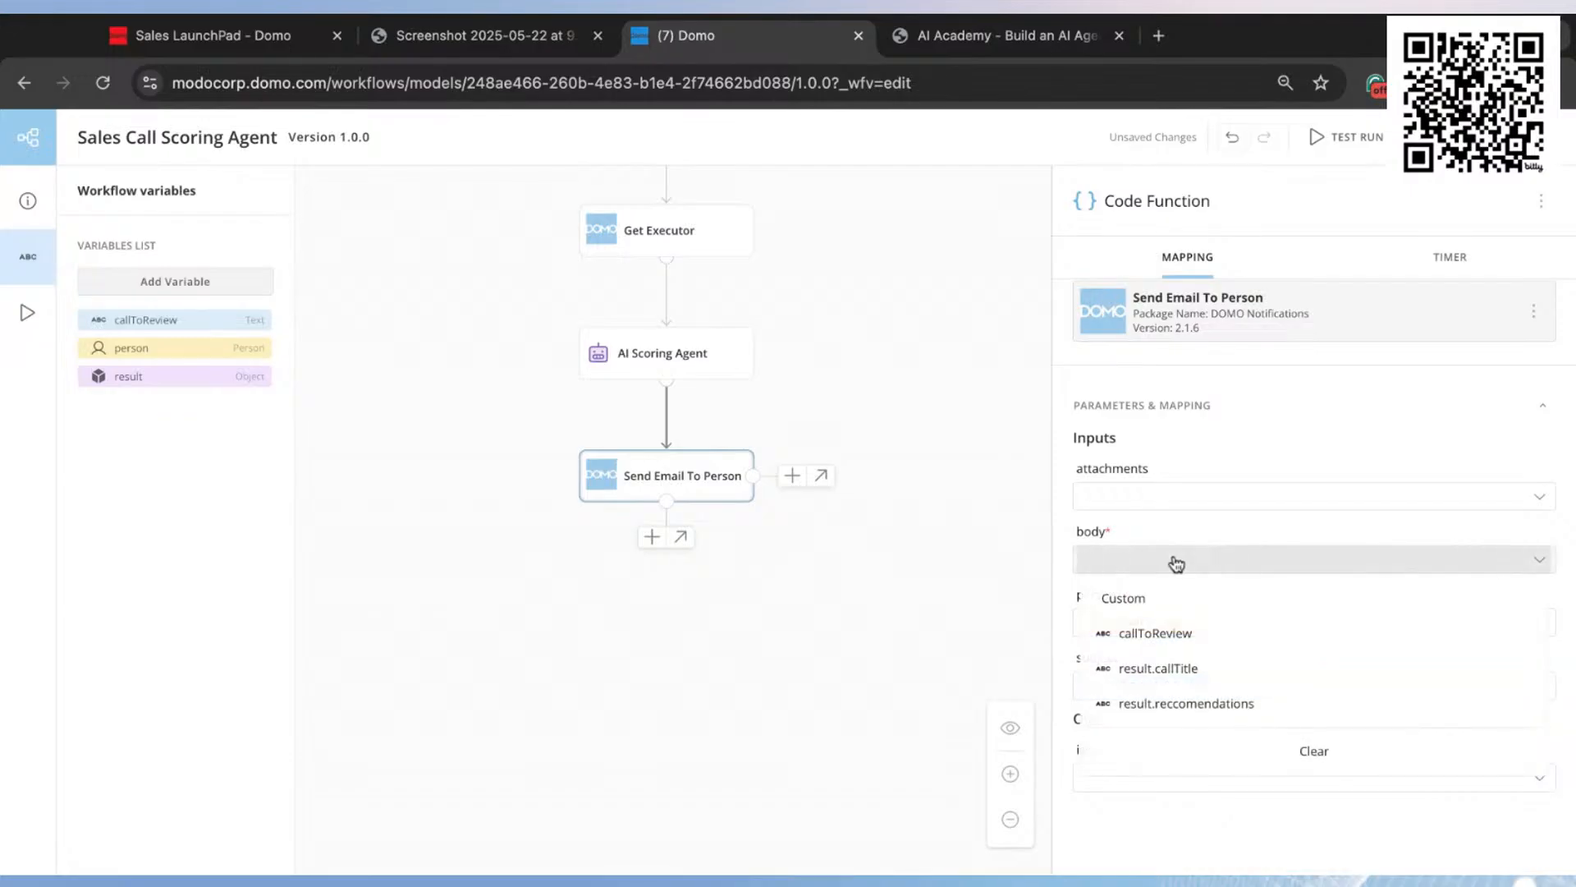
pyautogui.click(1157, 609)
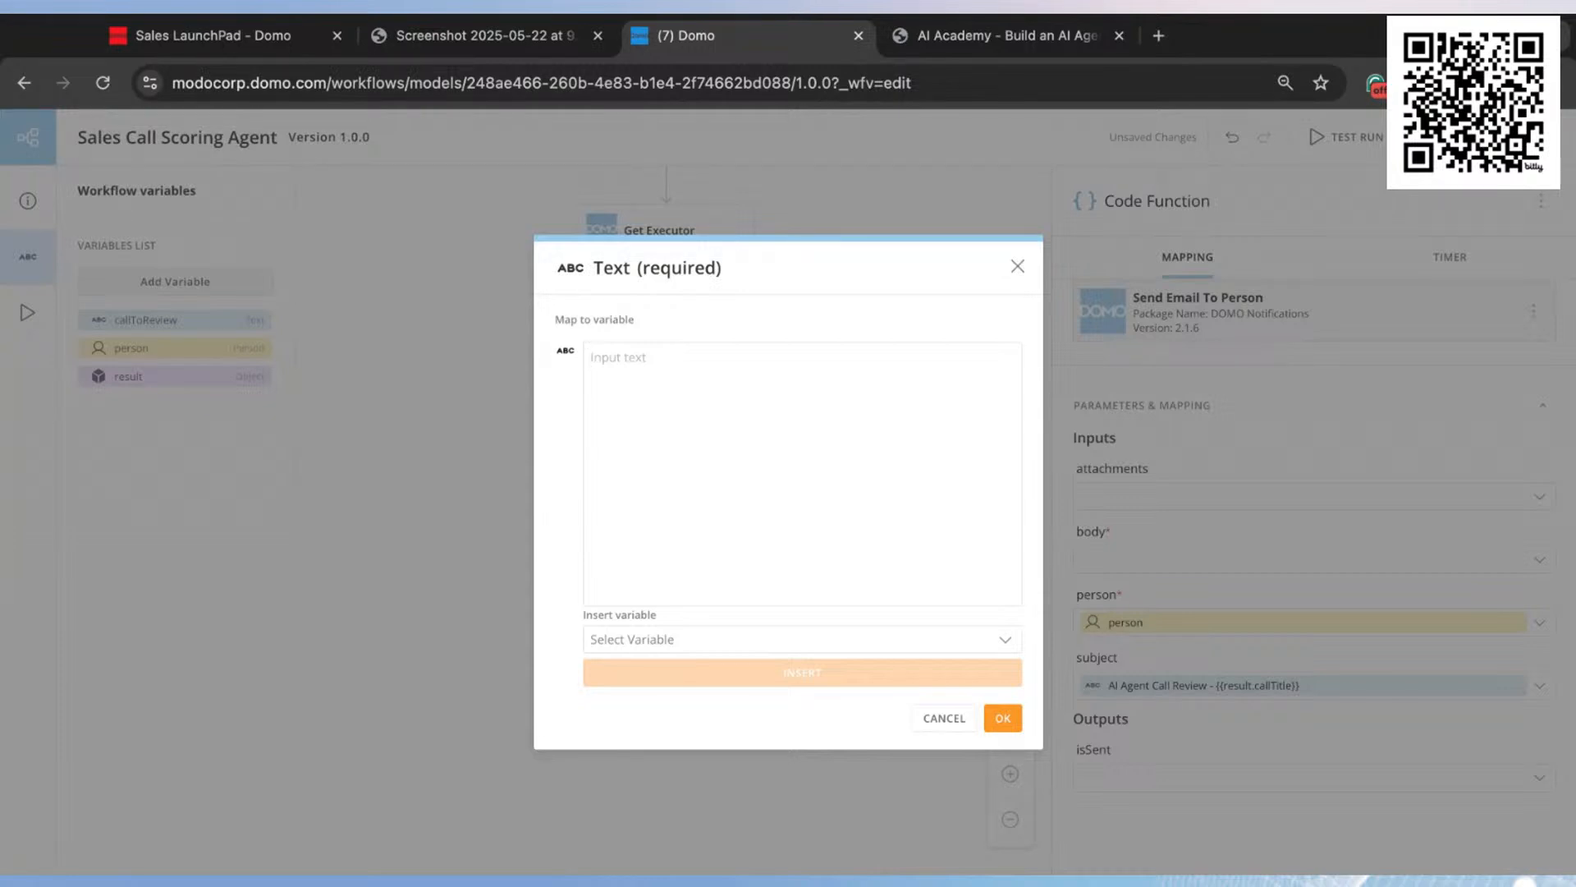
pyautogui.write('Hi,')
pyautogui.press('Return')
pyautogui.press('Return')
# Step: Write "The AI Call Review Agent has completed is review of your call." below the greeting in the email body
pyautogui.write('The AI Call Review Agent has completed is')
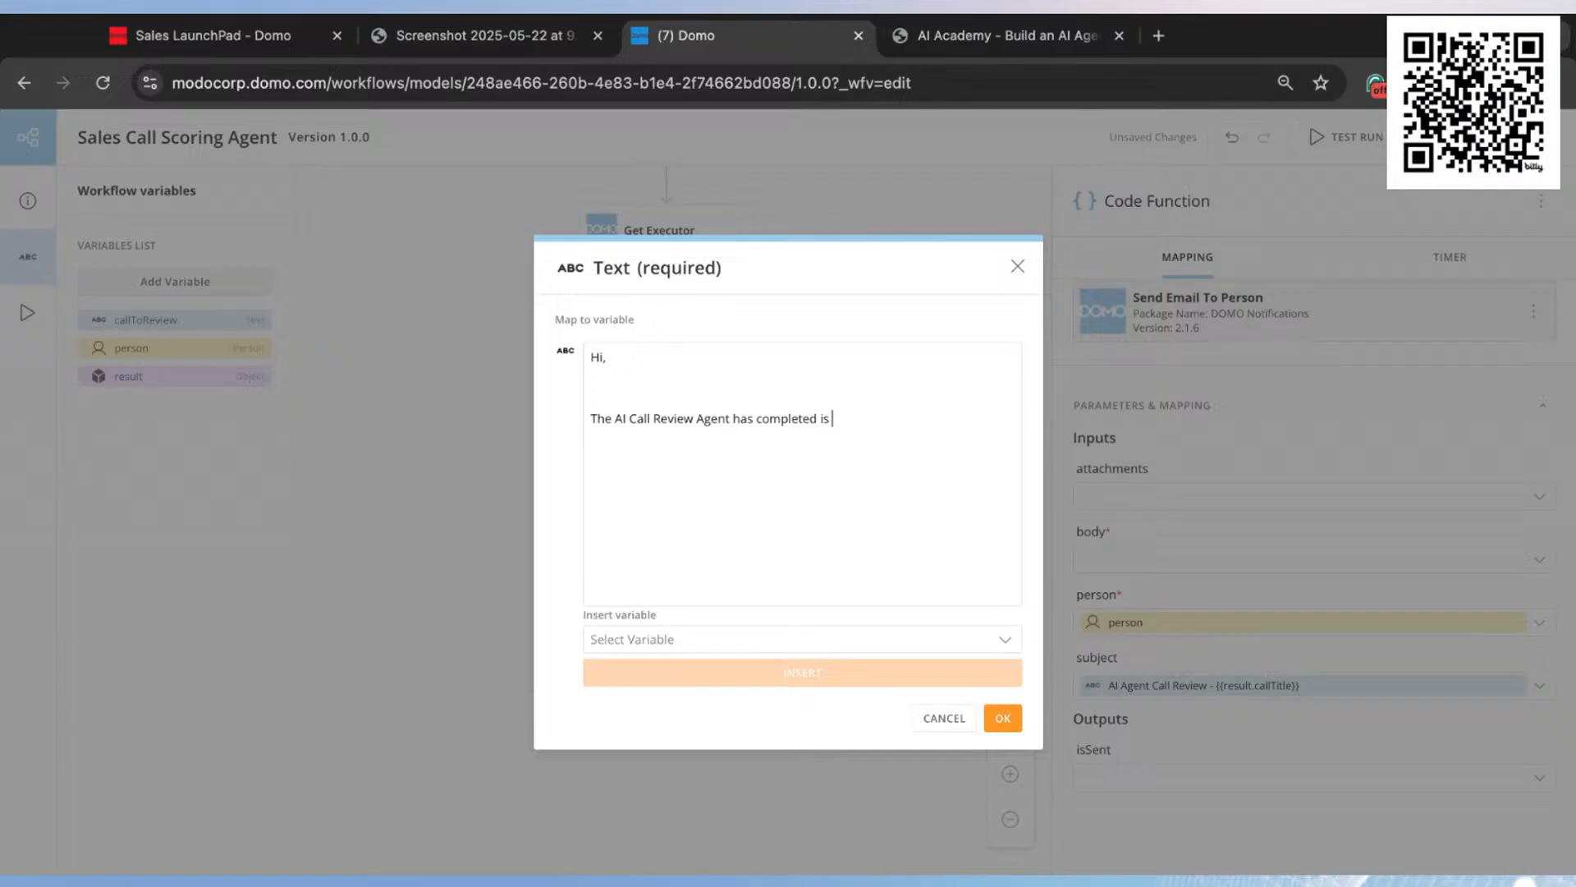
pyautogui.write(' review of your call. The call that has been rev')
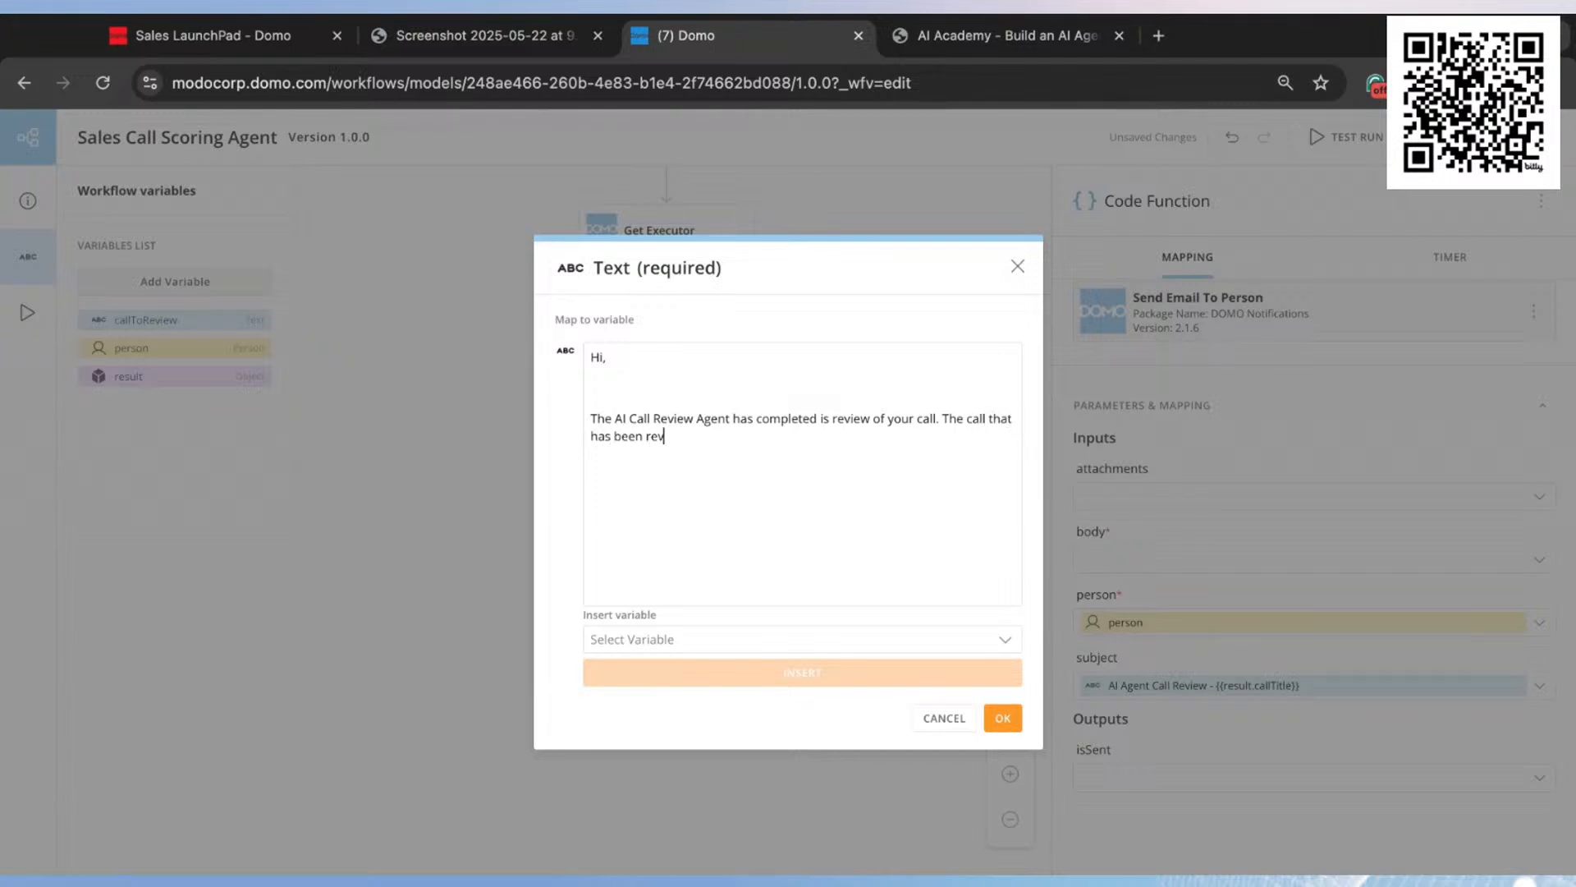
pyautogui.write('iewed is:')
# Step: Complete the next body sentence as "The call that has been reviewed is:" and insert the Result.callTitle variable after it
pyautogui.click(743, 638)
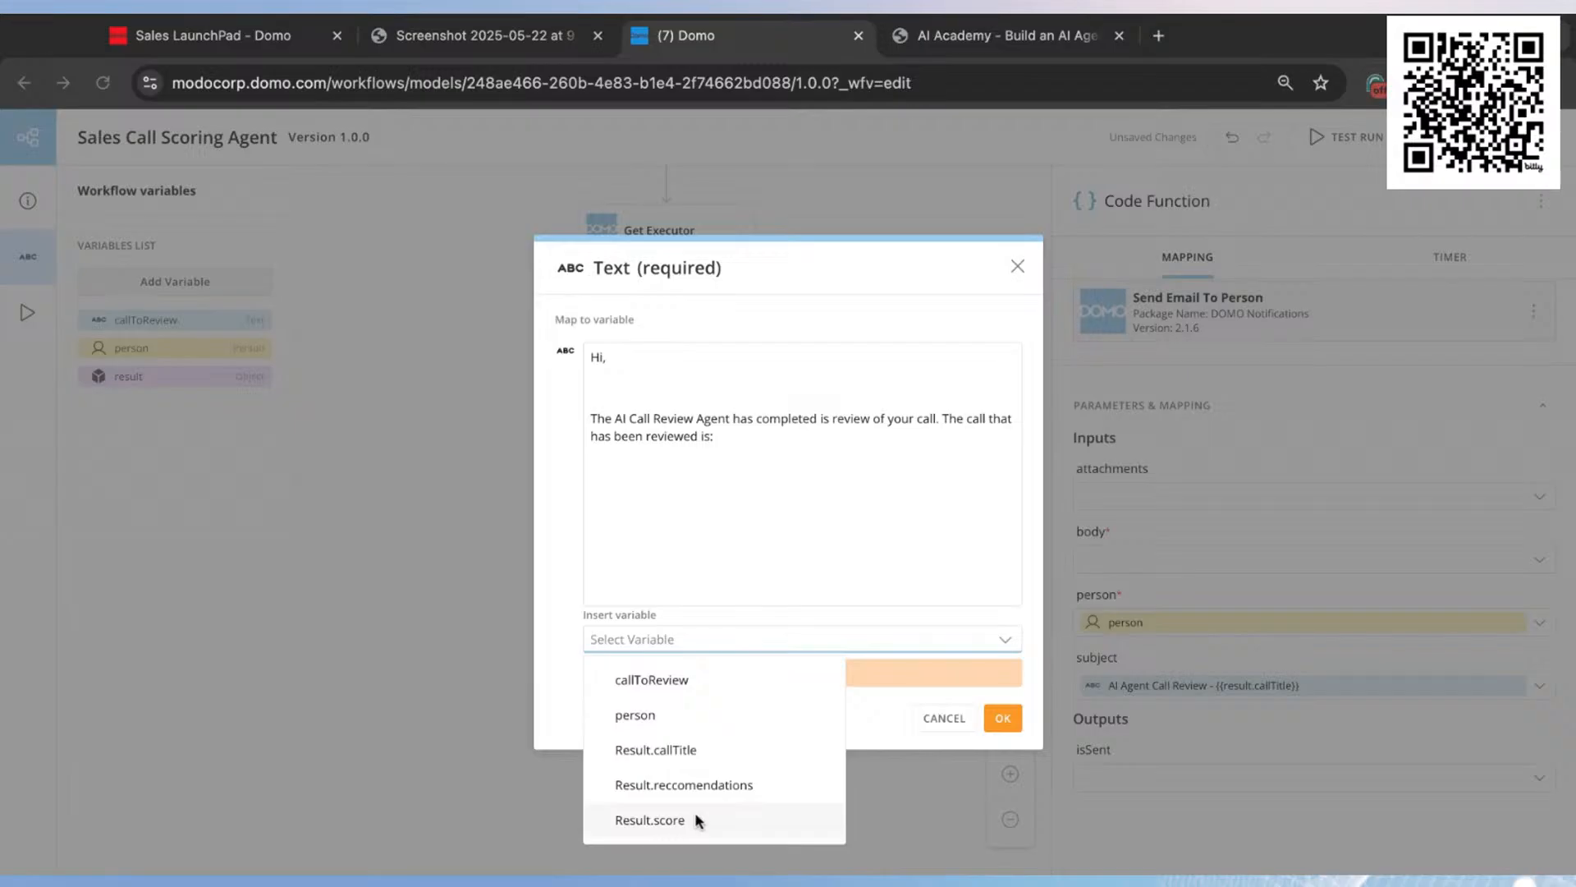
pyautogui.click(694, 750)
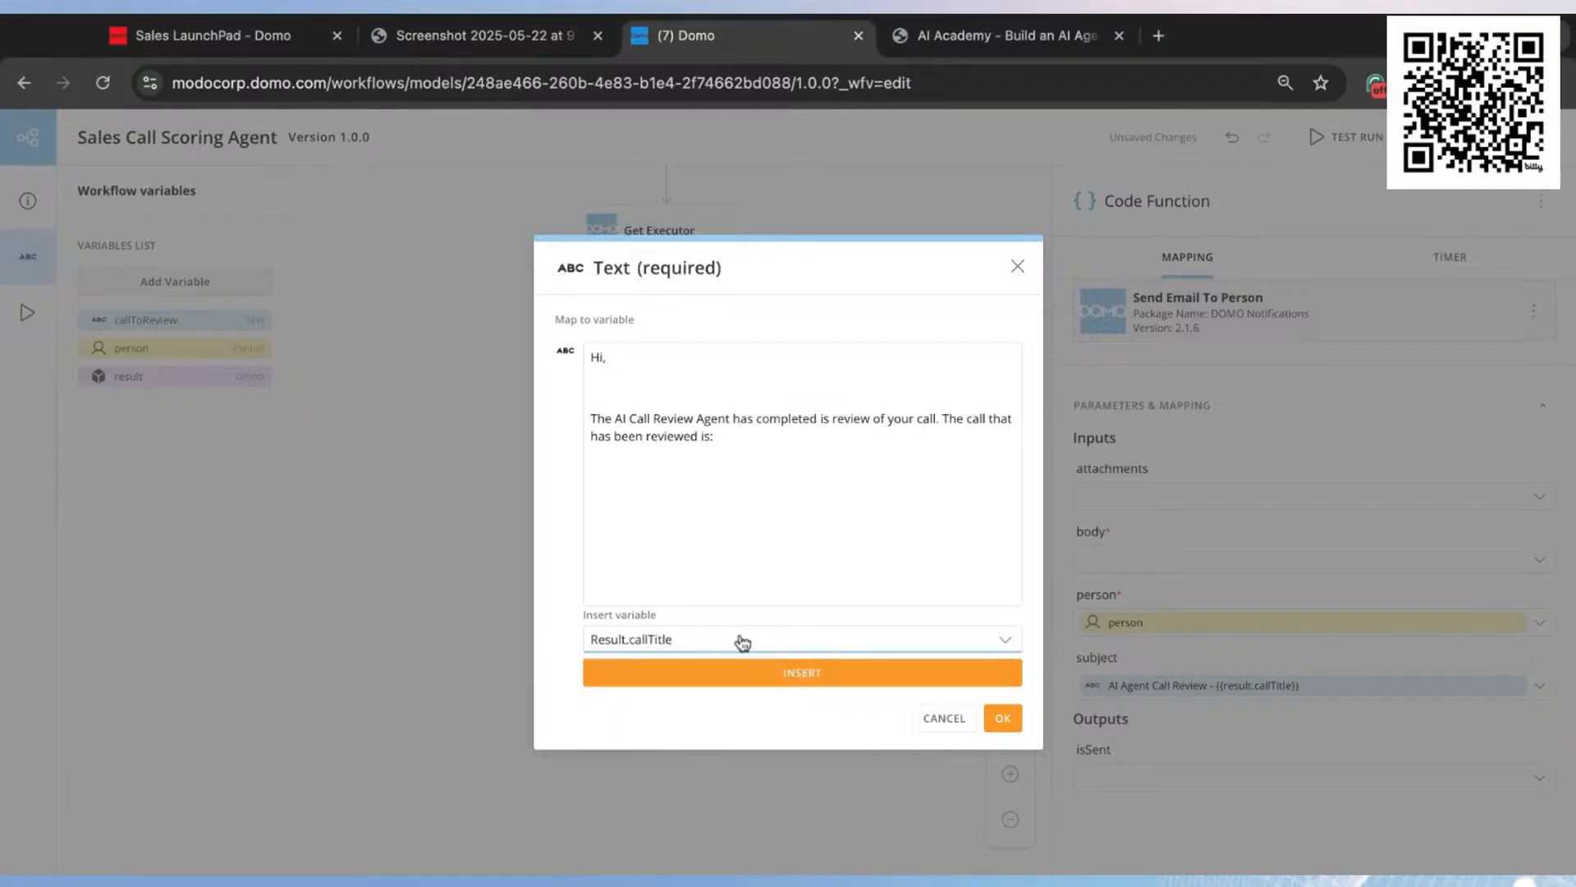
pyautogui.click(788, 678)
pyautogui.press('Return')
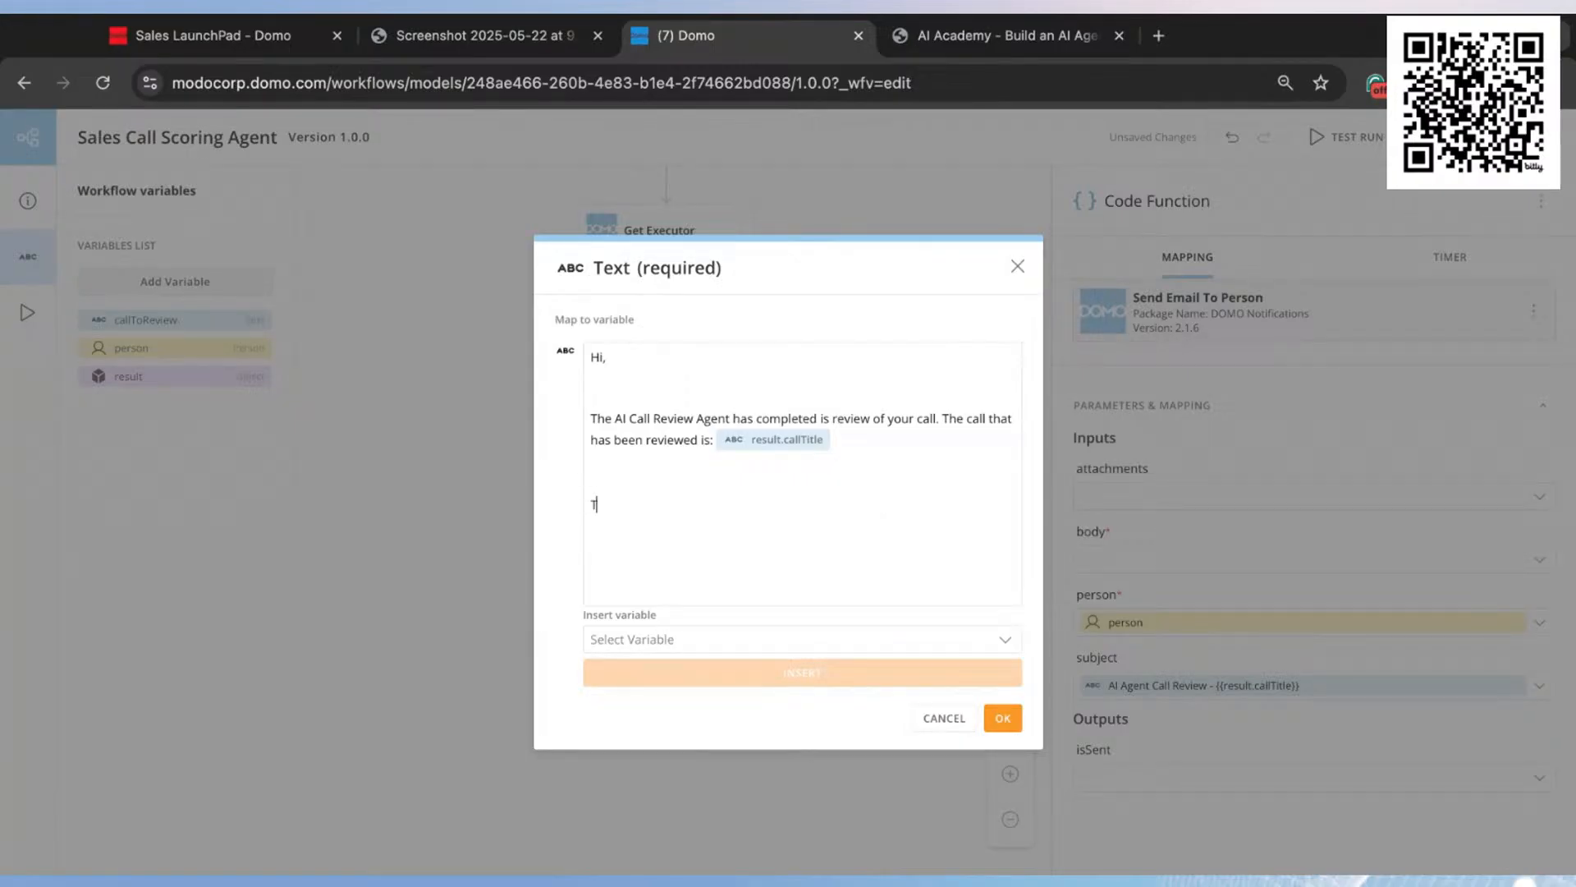
# Step: Add the line "Our AI Generated Score was:" to the email body, followed by the Result.score variable
pyautogui.write('B')
pyautogui.press('BackSpace')
pyautogui.press('BackSpace')
pyautogui.press('BackSpace')
pyautogui.write('Our AI Generated Score was')
pyautogui.click(837, 639)
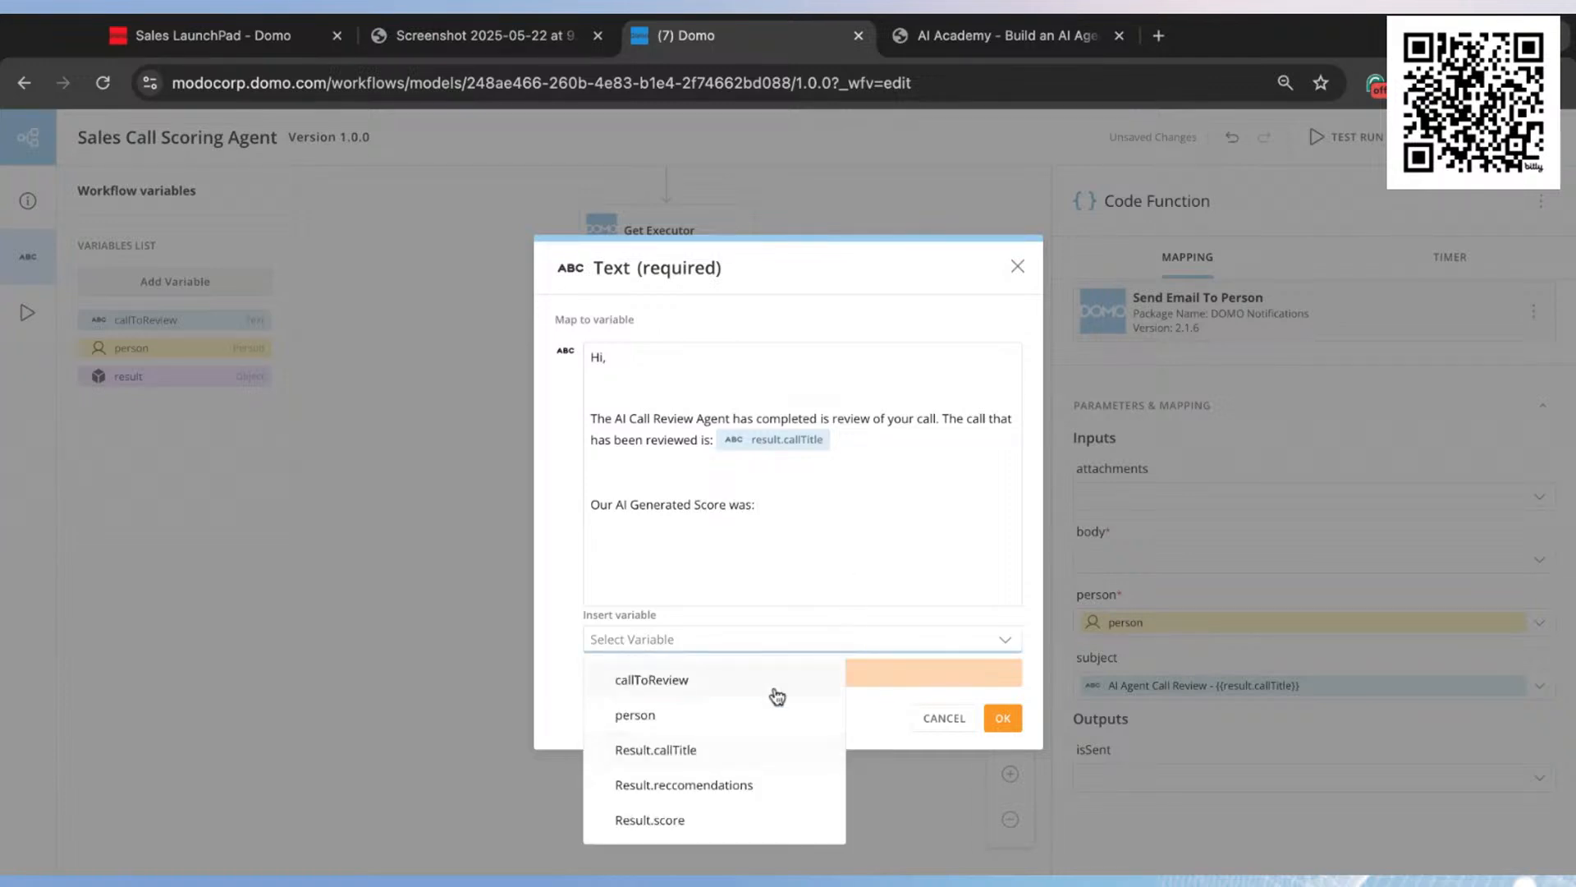
pyautogui.click(675, 825)
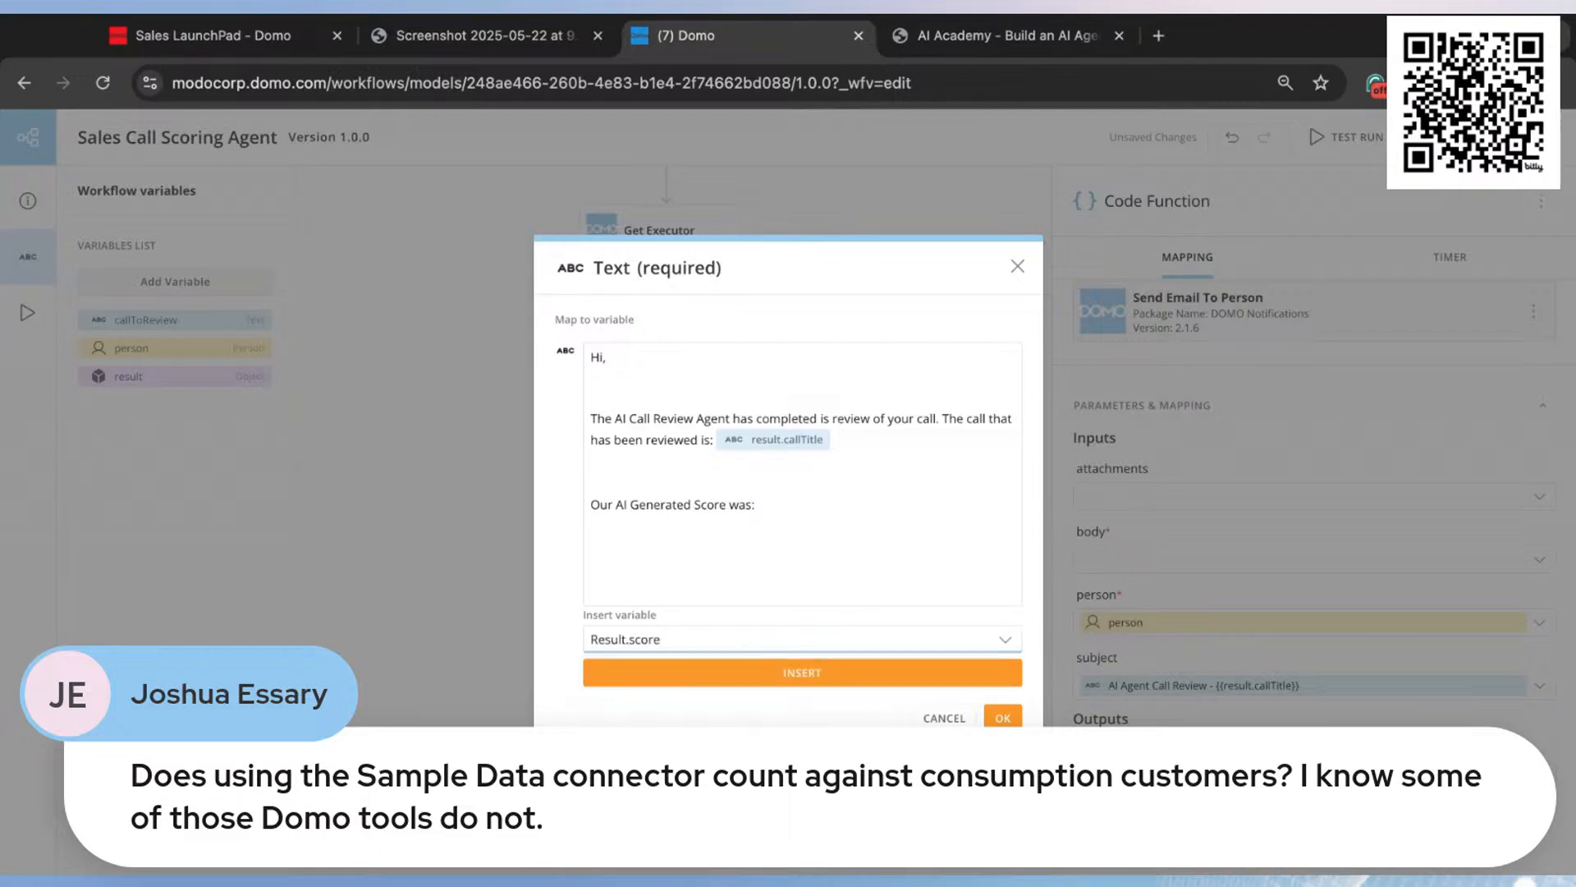
pyautogui.click(771, 672)
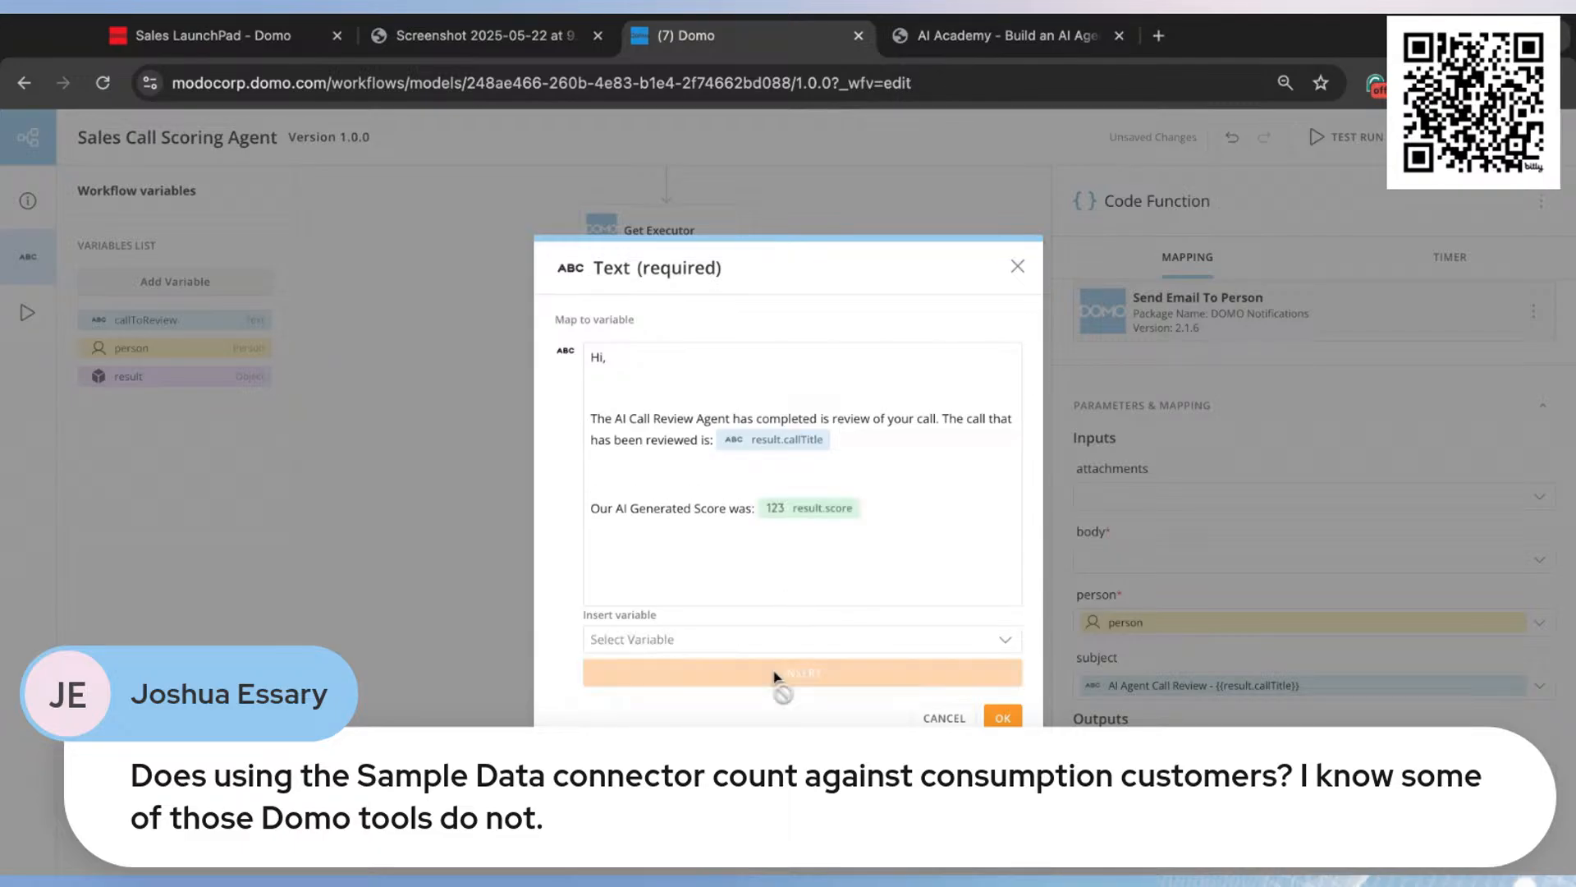
# Step: Add the line "Below is feedback for future calls:" and insert the Result.reccomendations variable beneath it
pyautogui.write('B')
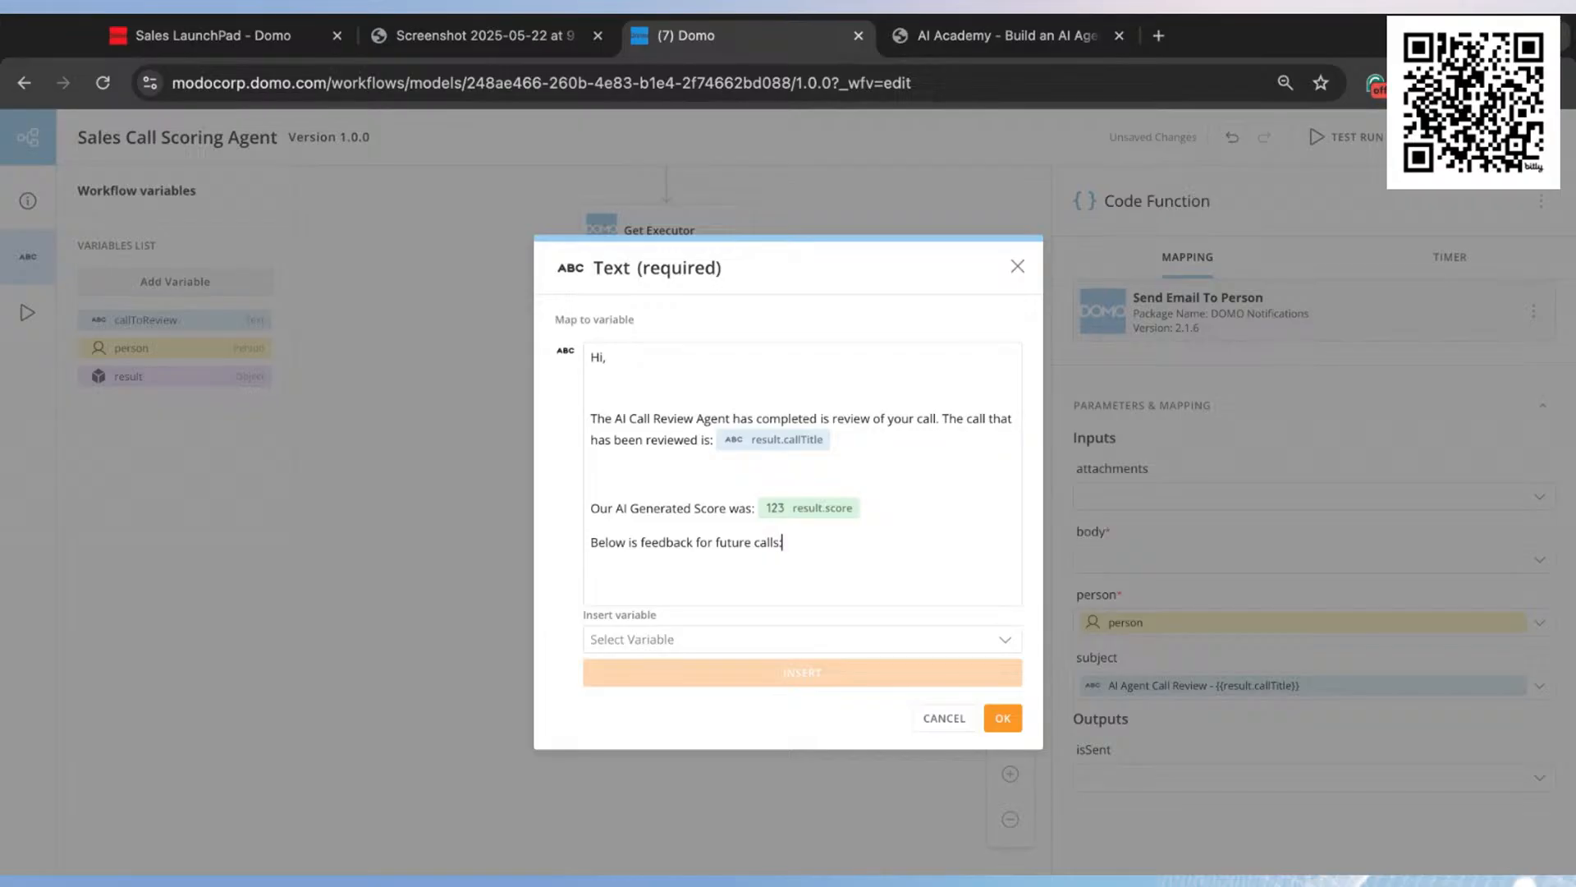
pyautogui.click(756, 639)
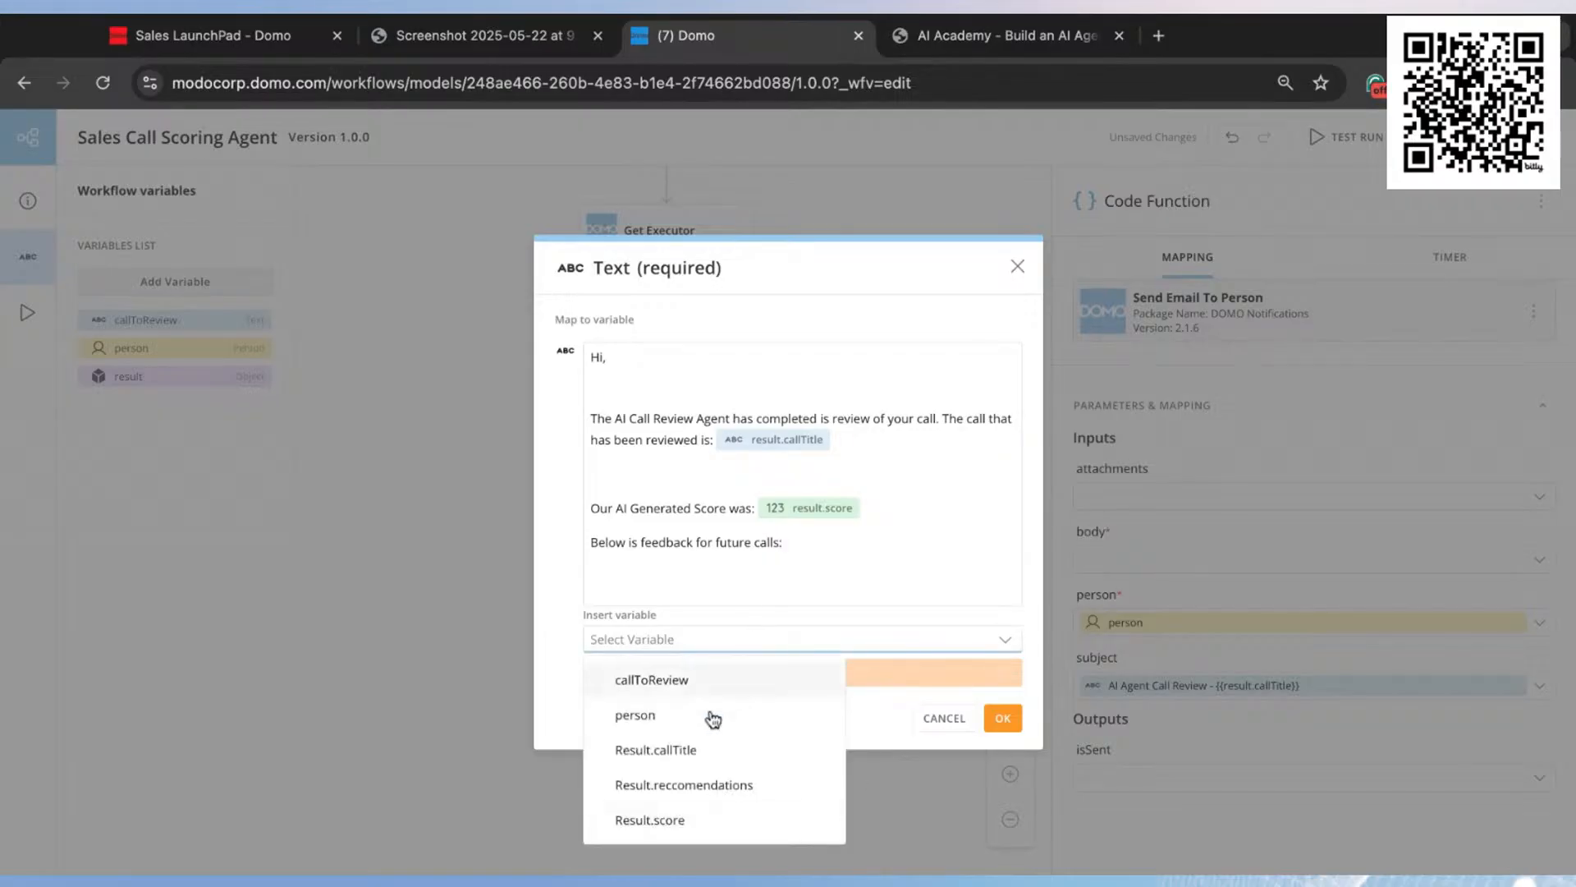
pyautogui.click(703, 786)
pyautogui.click(821, 673)
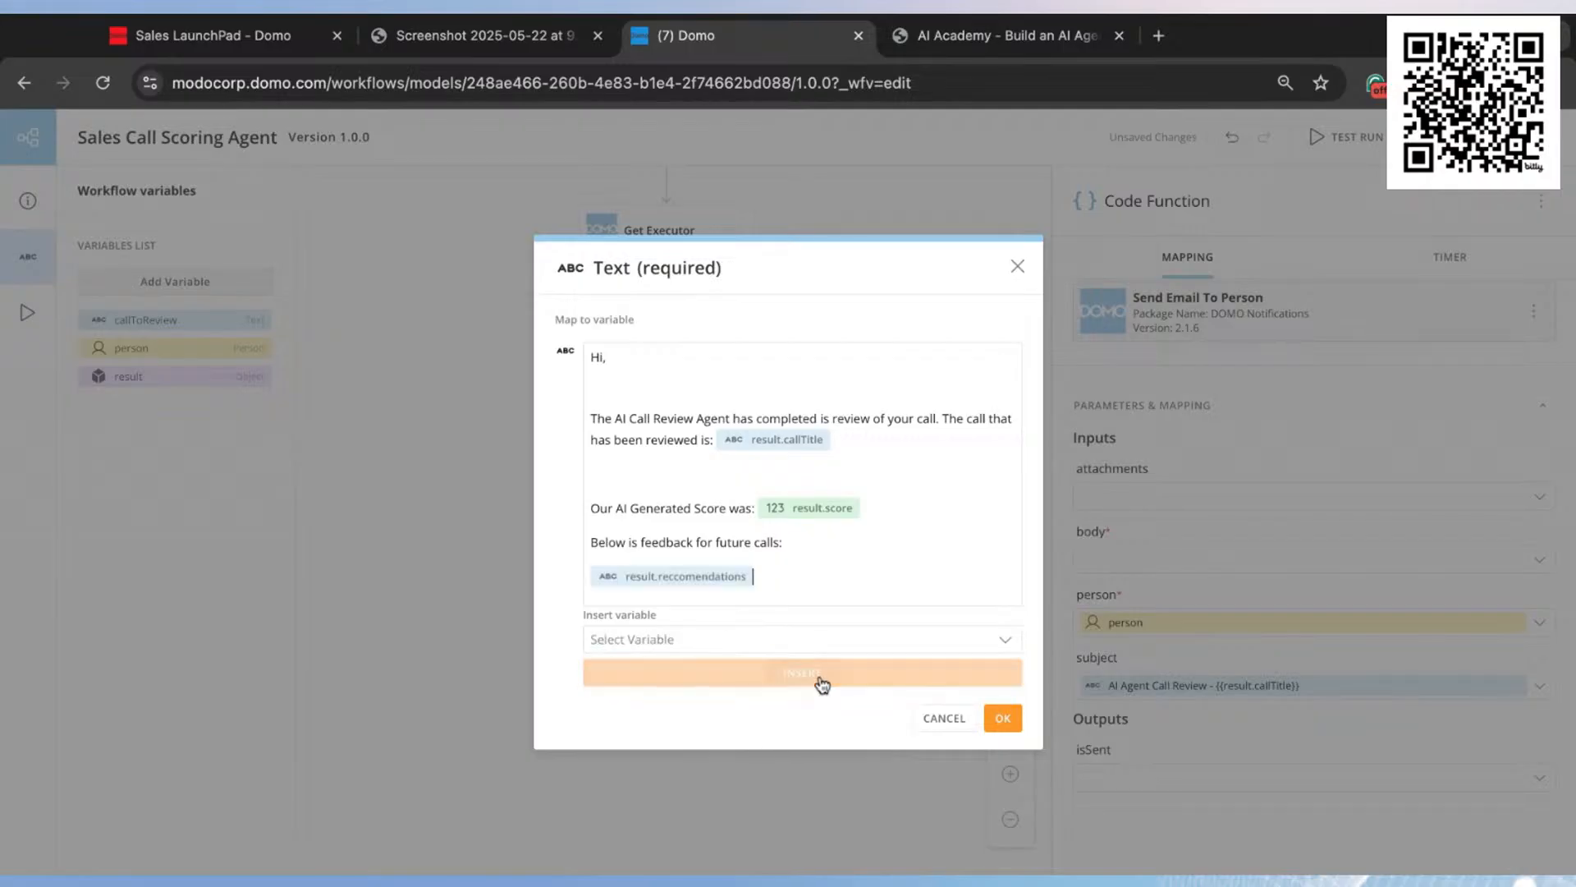
# Step: Close the email body with the sign-off "Best," and "AI Scoring Agent" on the line below
pyautogui.scroll(-1, 880, 585)
pyautogui.click(883, 586)
pyautogui.write('Best,')
pyautogui.press('Return')
pyautogui.write('AI ')
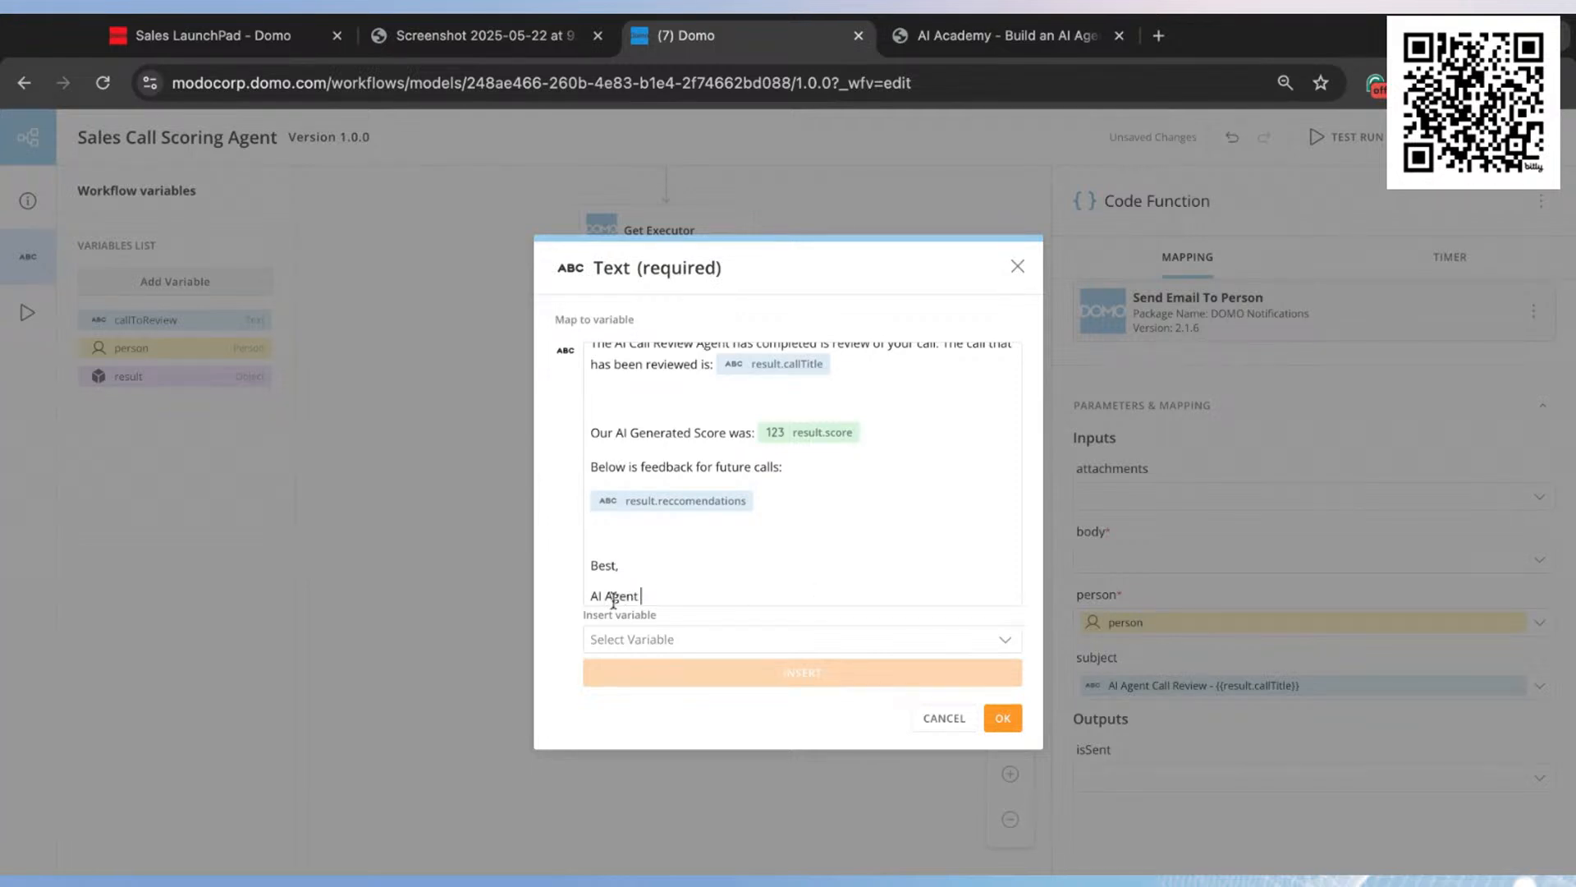
pyautogui.write('Scoring')
# Step: Remove the blank line between the "Hi," greeting and the first paragraph of the email body
pyautogui.scroll(2, 780, 575)
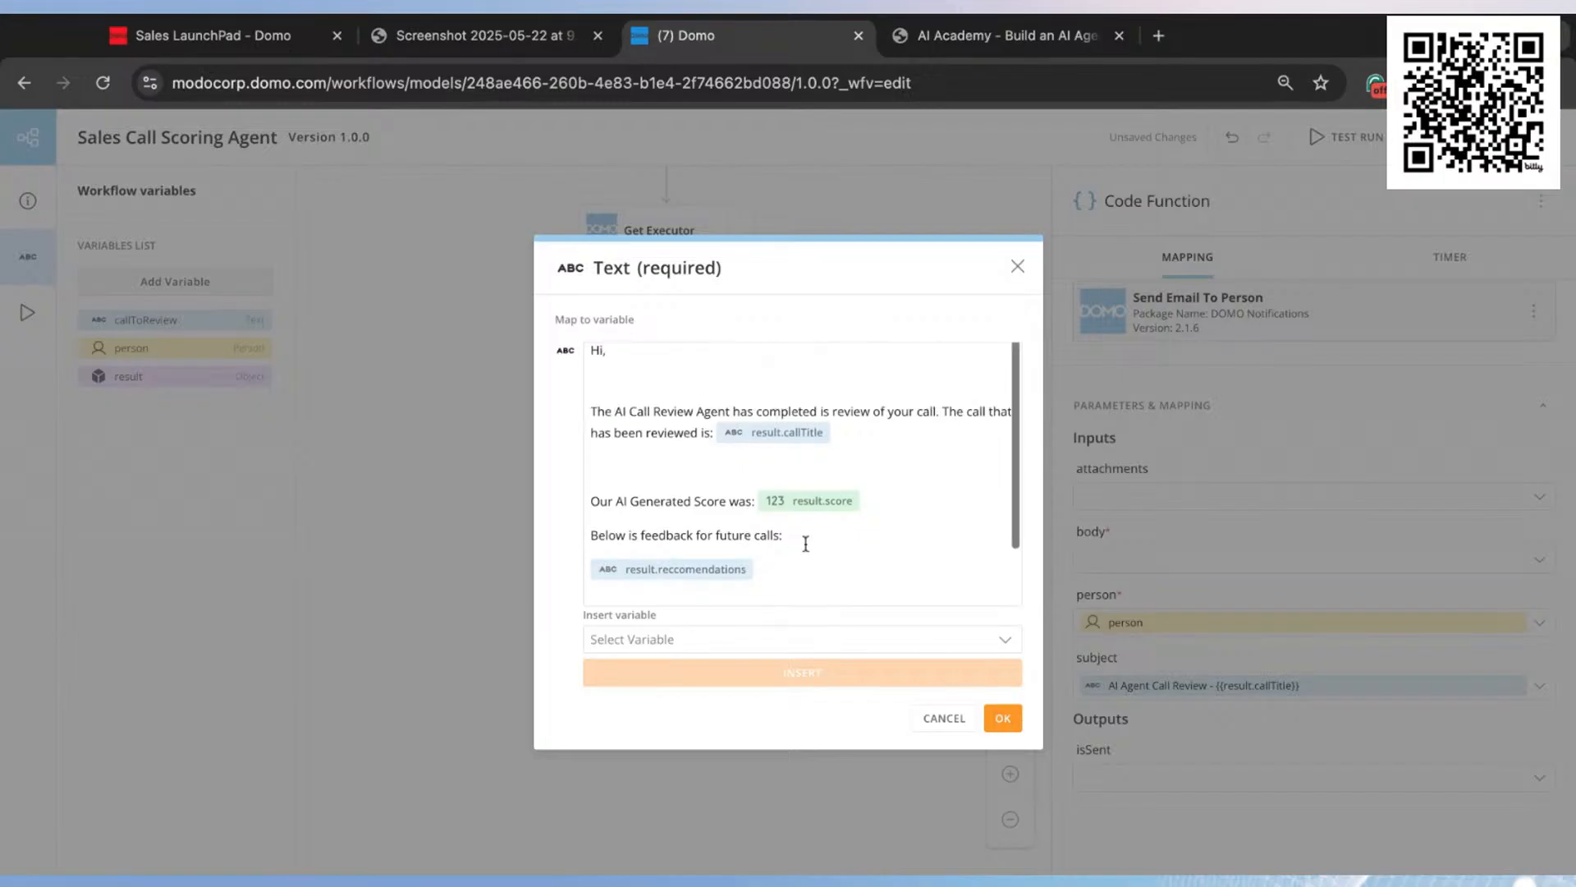
pyautogui.click(607, 374)
pyautogui.press('BackSpace')
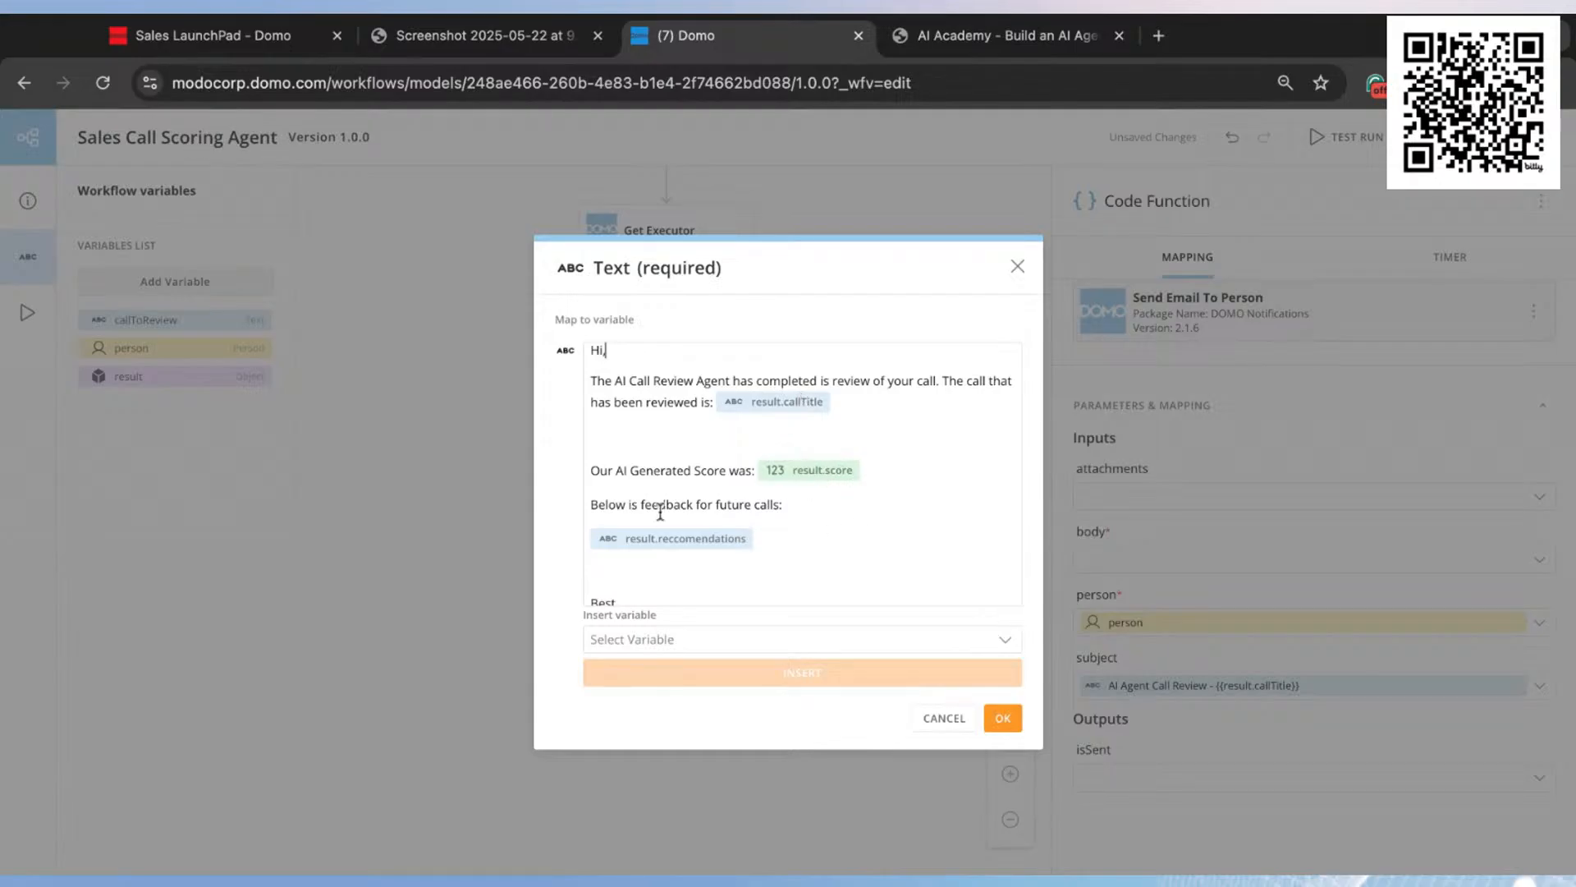
# Step: Confirm the email body text and map the isSent output to a newly created variable
pyautogui.scroll(-1, 720, 557)
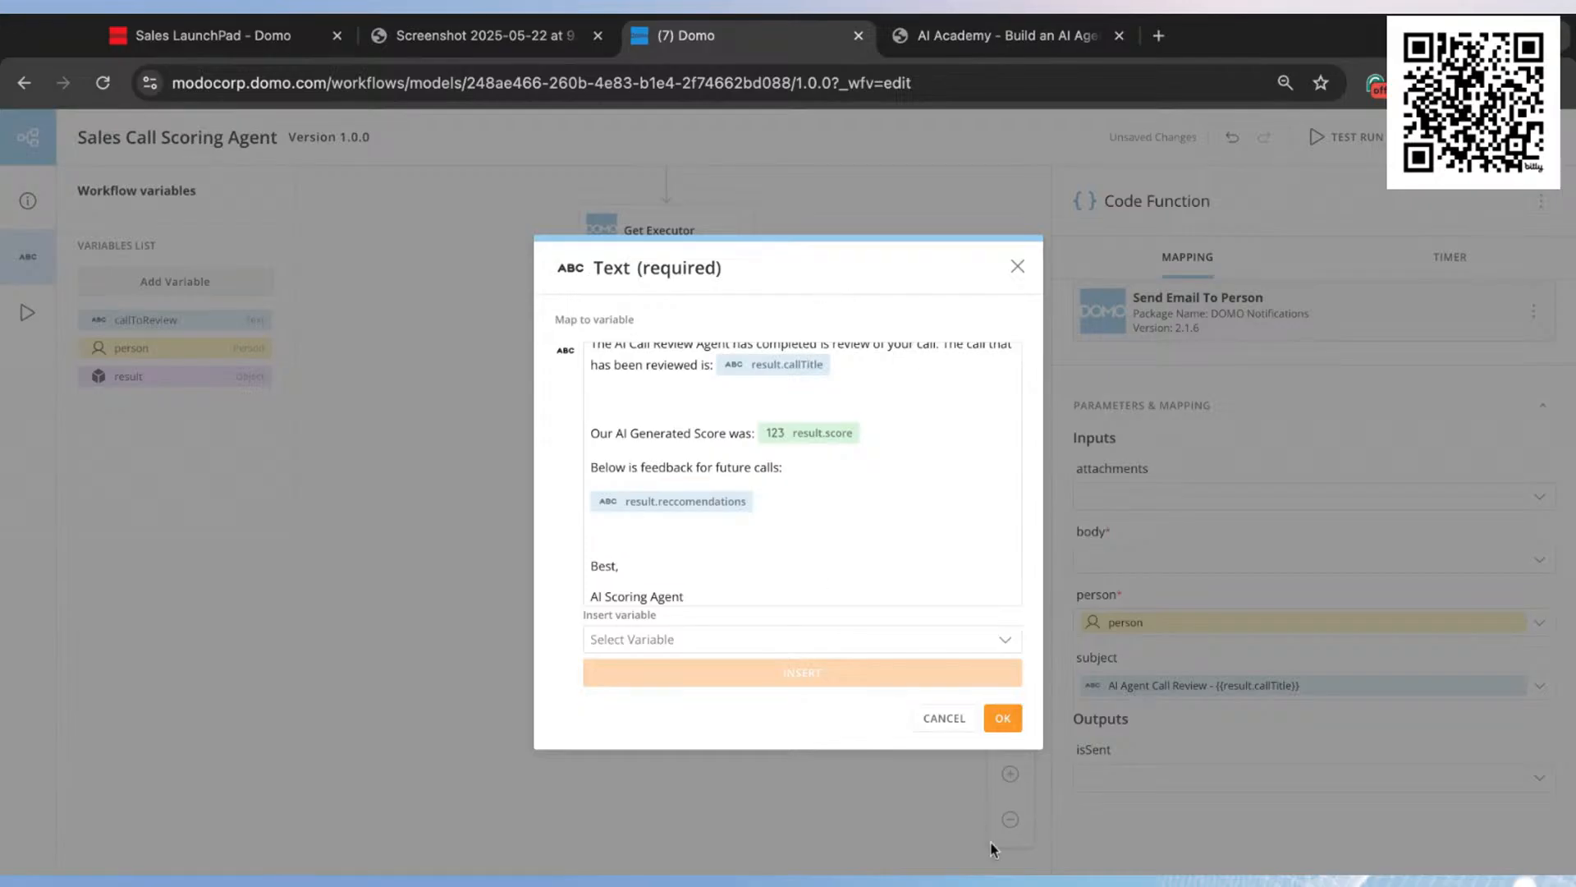
pyautogui.click(1007, 718)
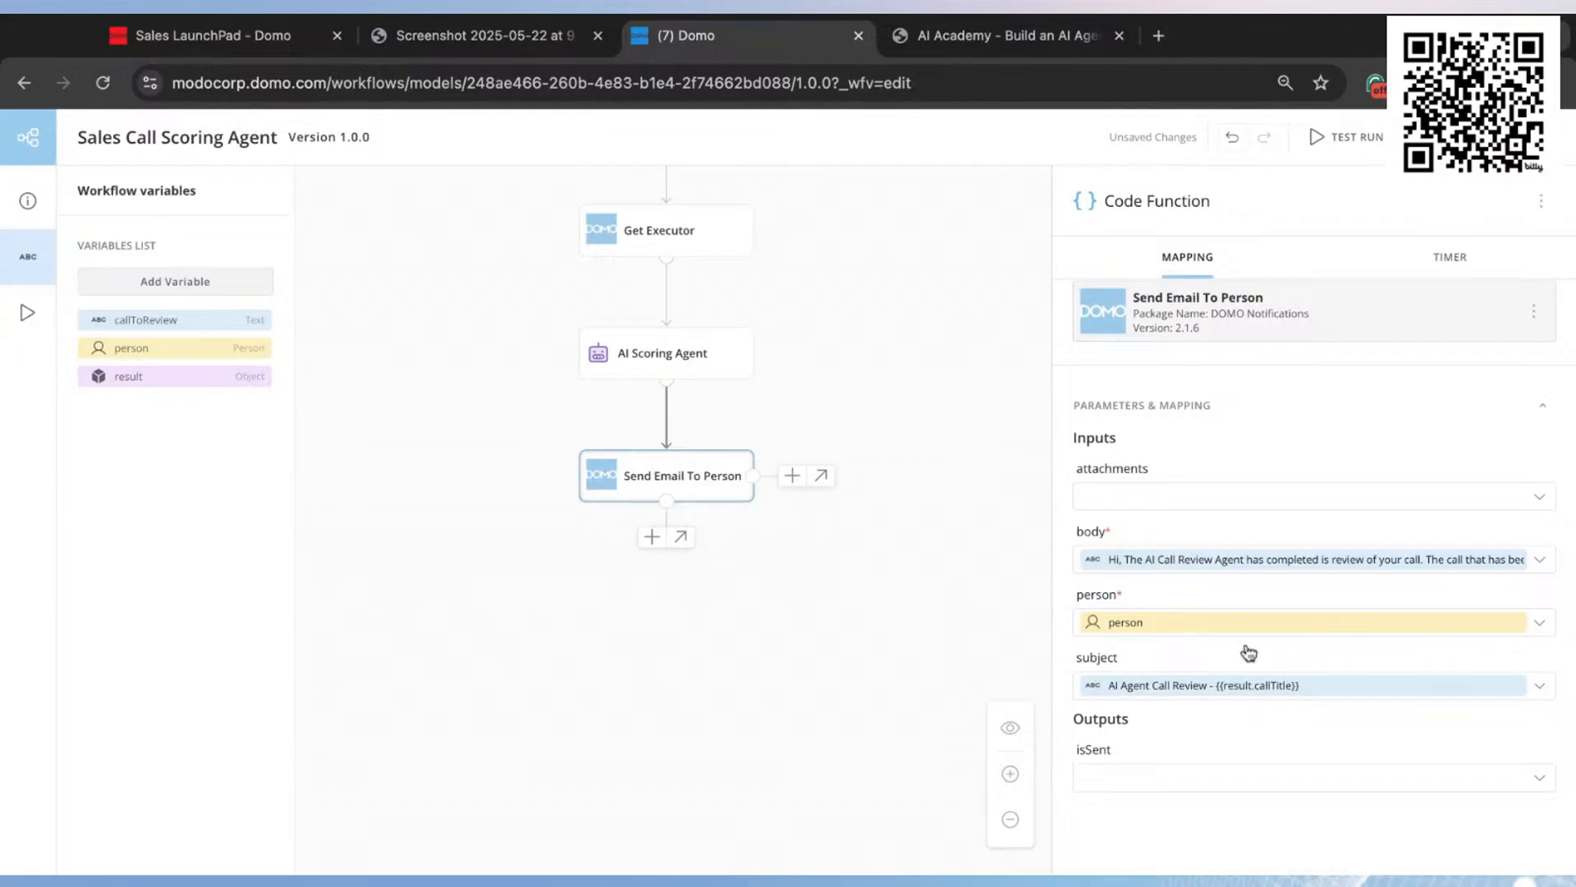
pyautogui.click(1233, 779)
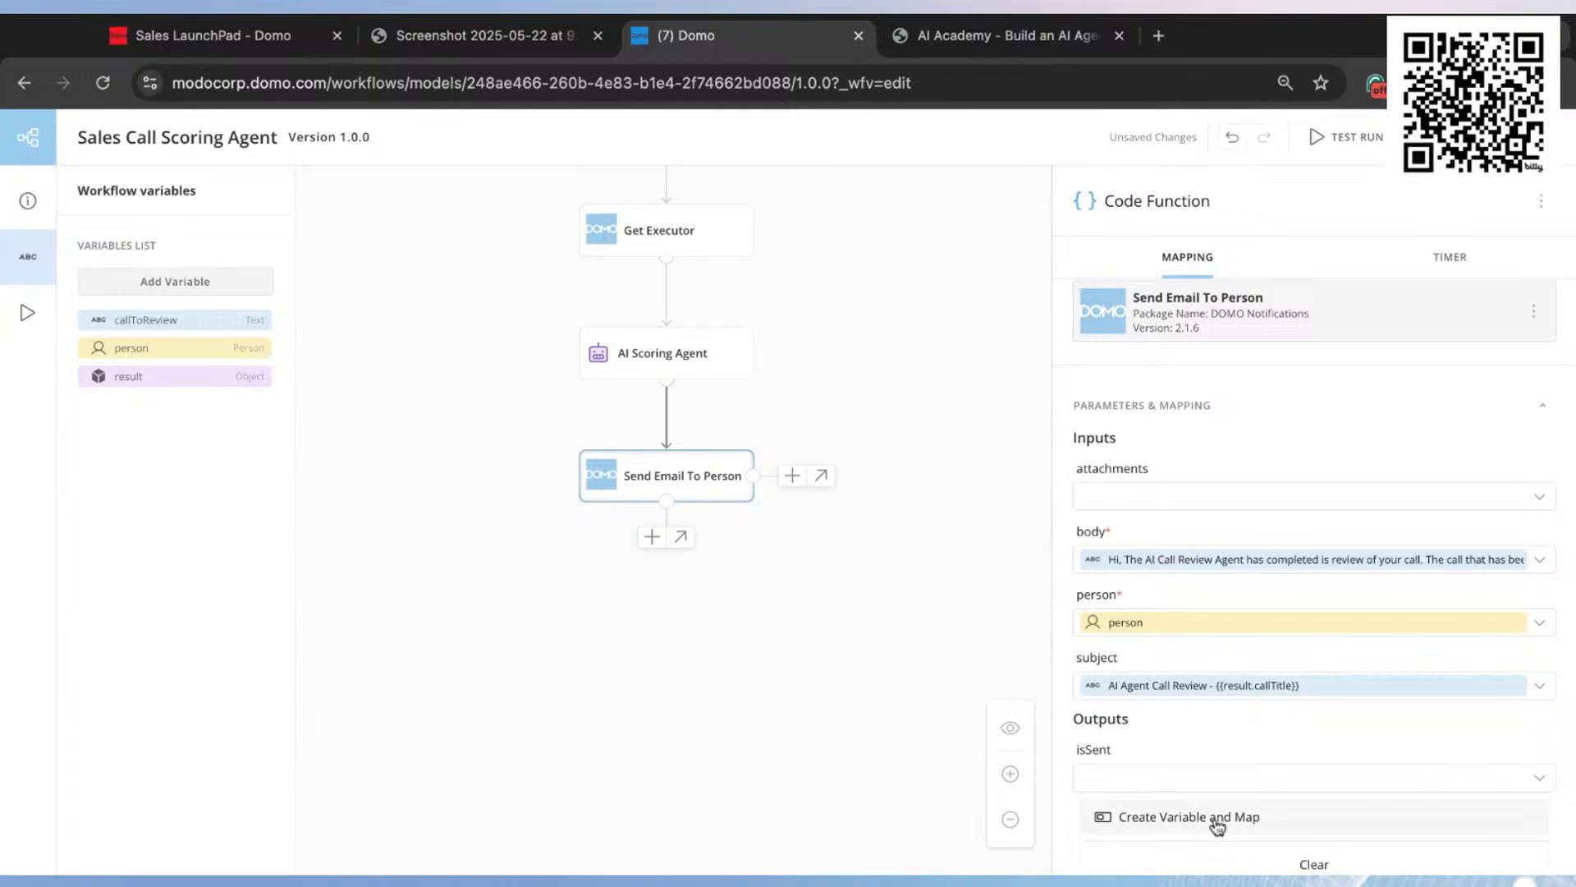
pyautogui.click(1217, 818)
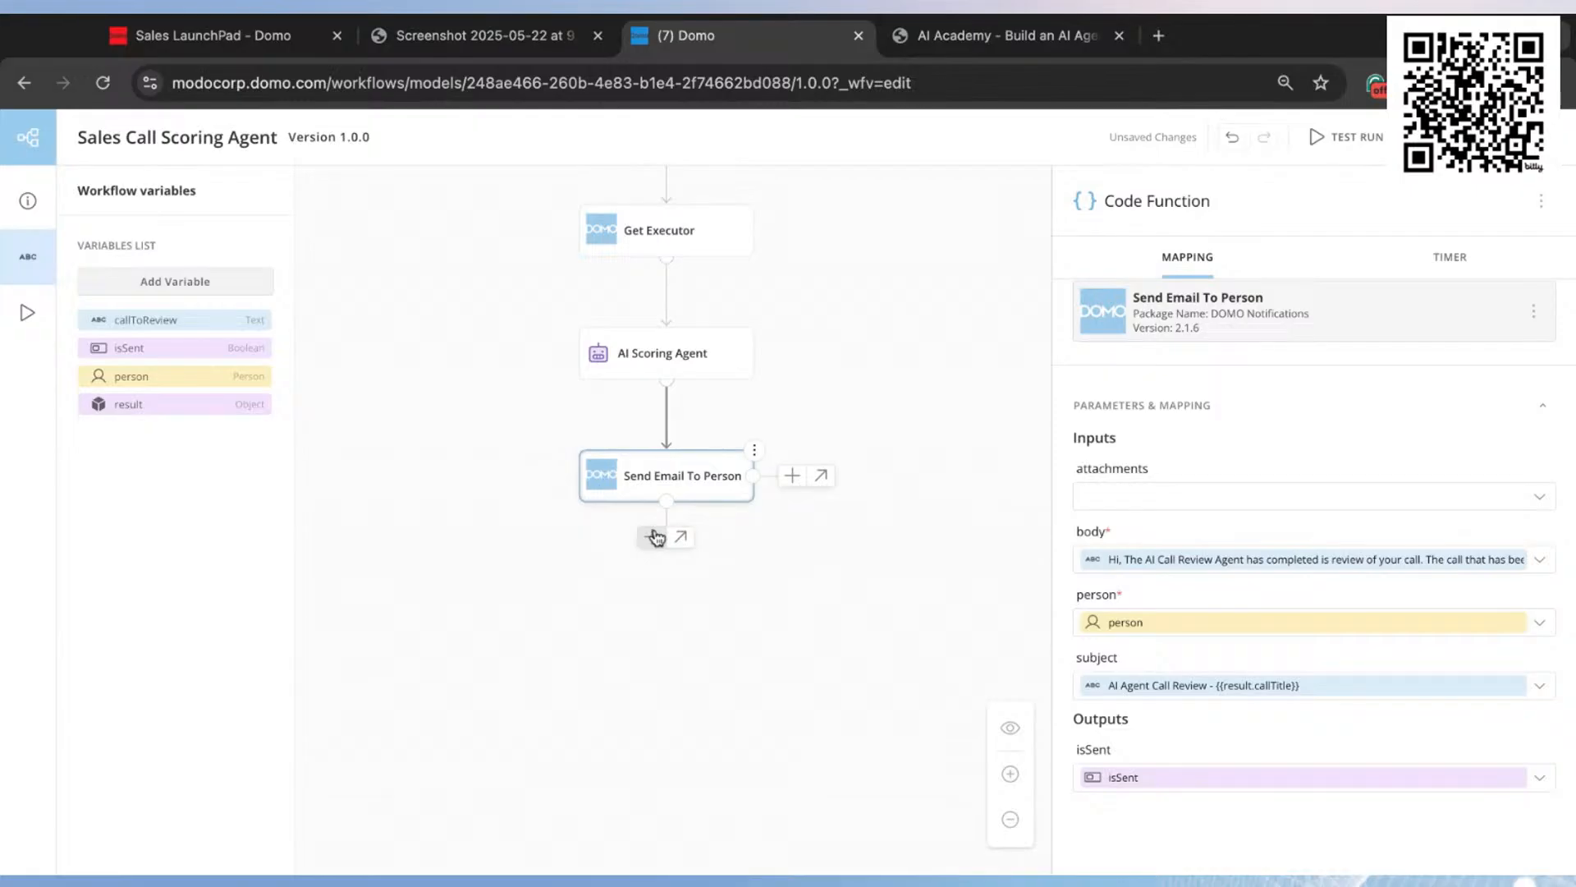
# Step: Add an End flow control after Send Email To Person and title it "END"
pyautogui.click(789, 481)
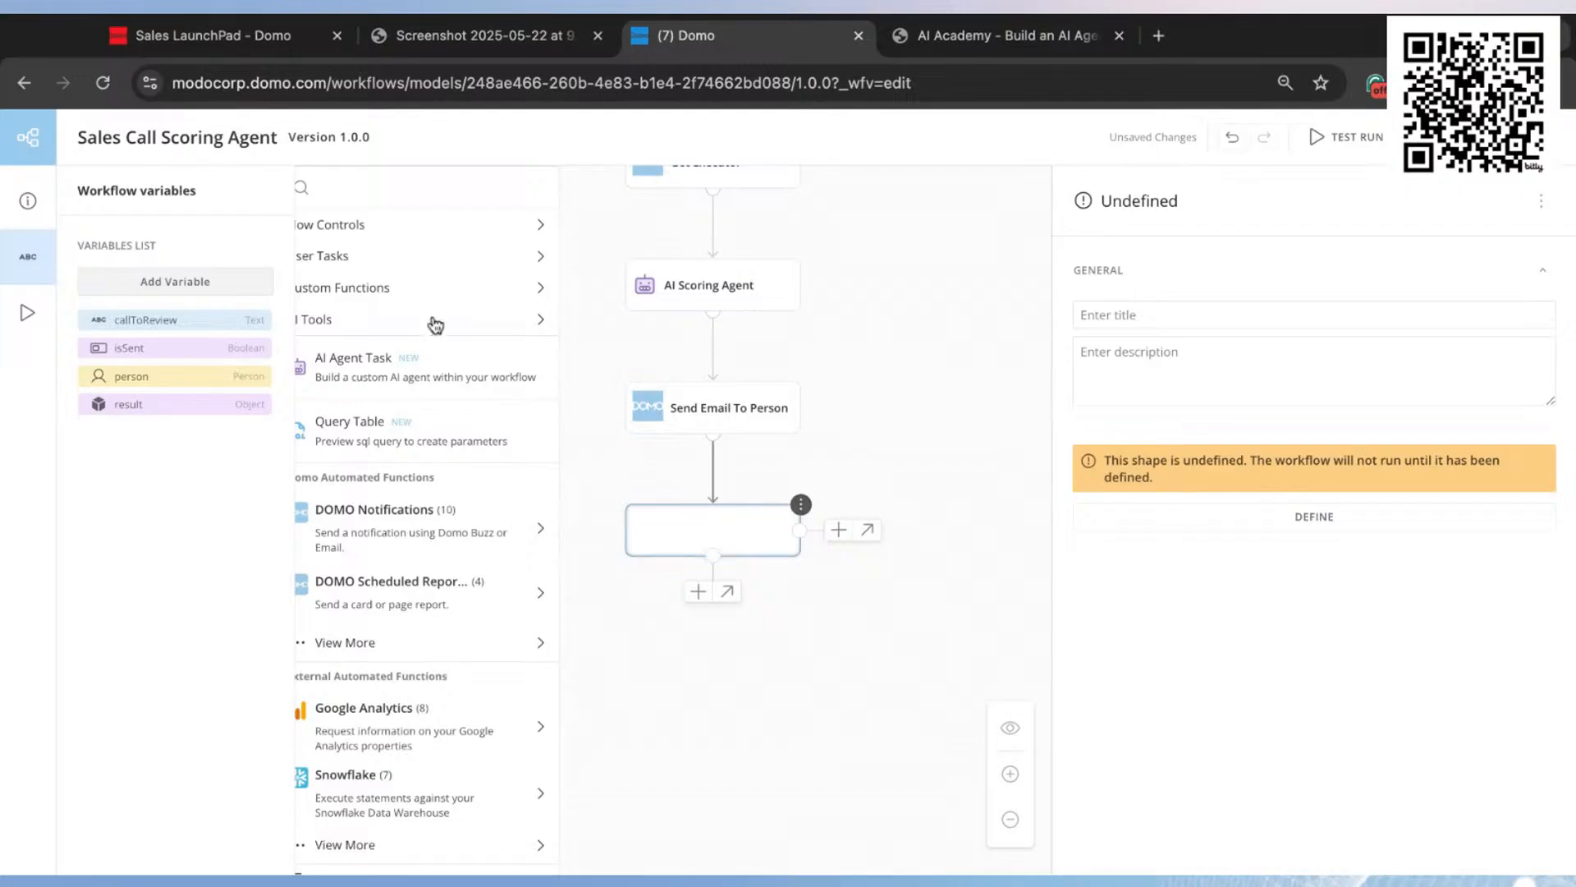
pyautogui.click(491, 233)
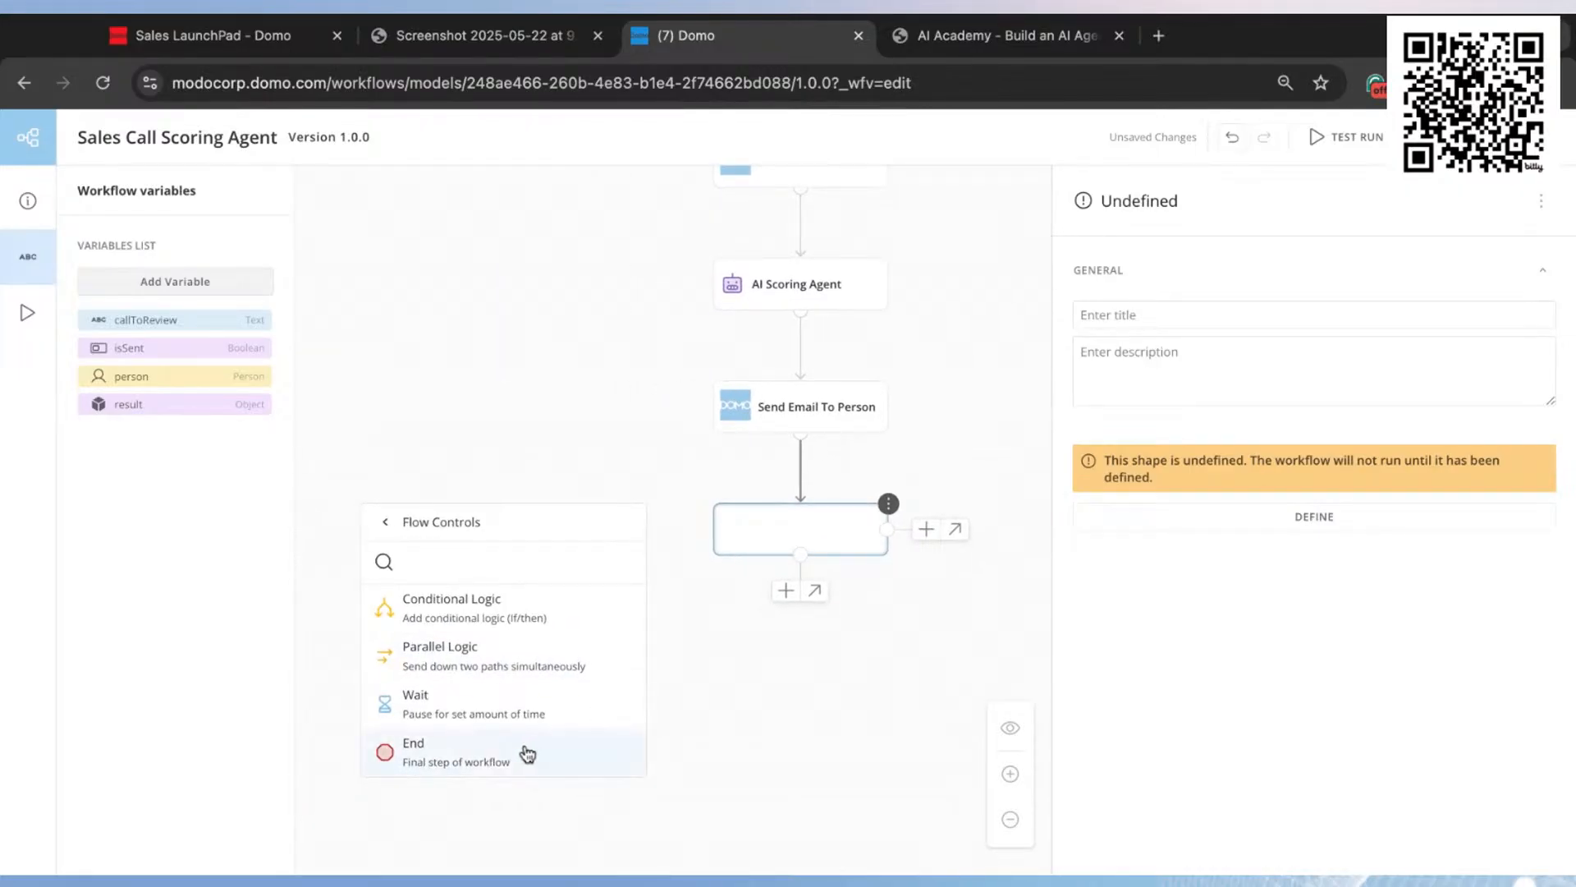
pyautogui.click(534, 756)
pyautogui.click(1198, 304)
pyautogui.write('END')
pyautogui.click(999, 404)
pyautogui.scroll(5, 999, 394)
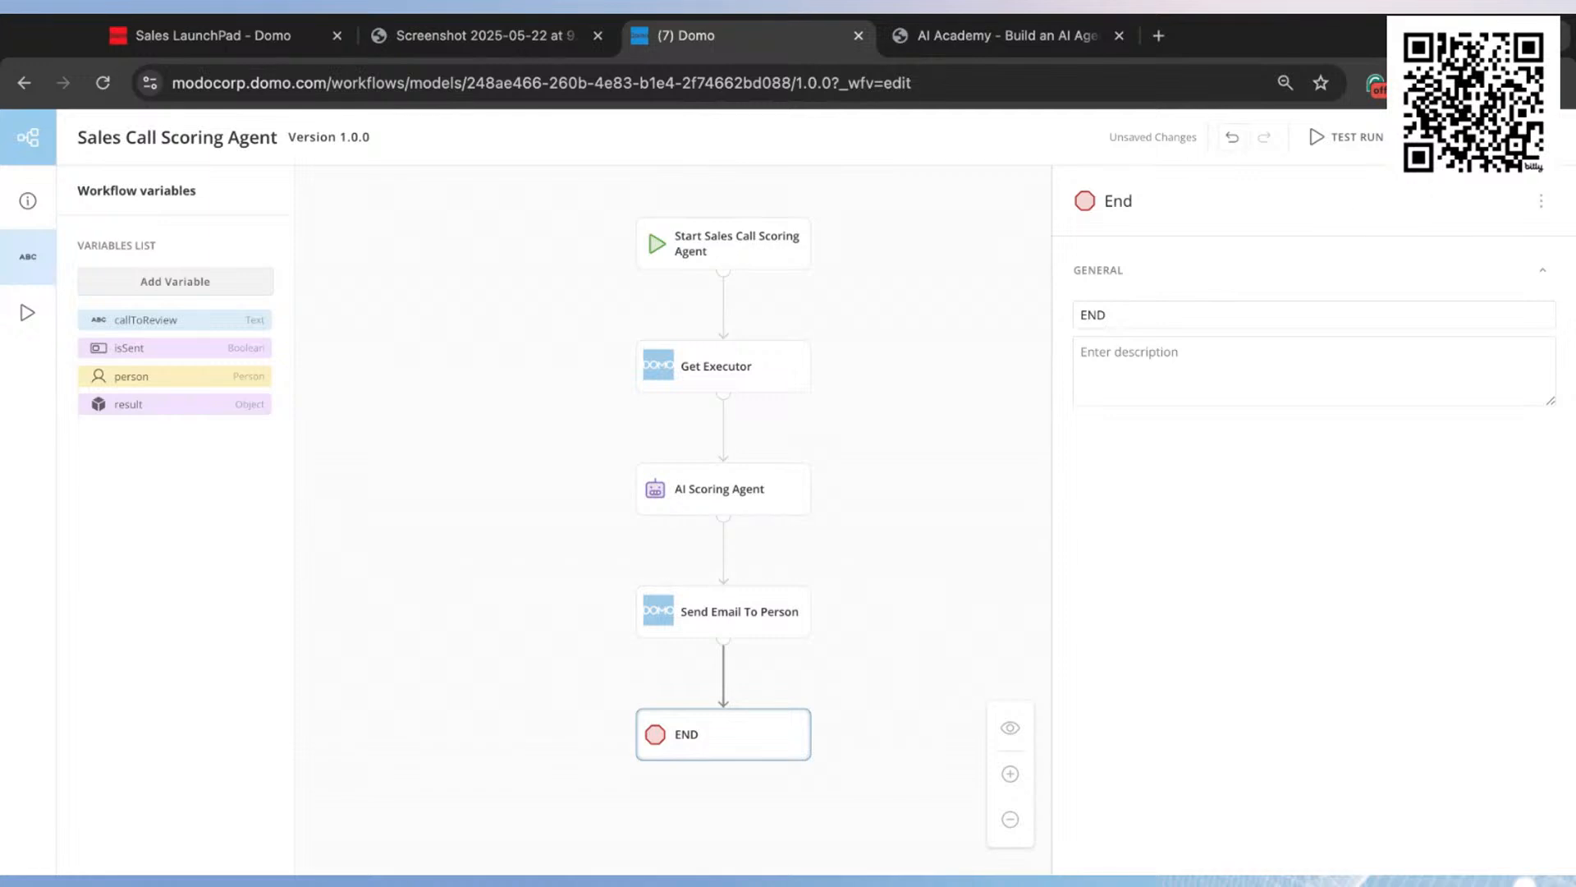
# Step: Save the Sales Call Scoring Agent workflow and validate it
pyautogui.click(1488, 138)
pyautogui.click(1421, 137)
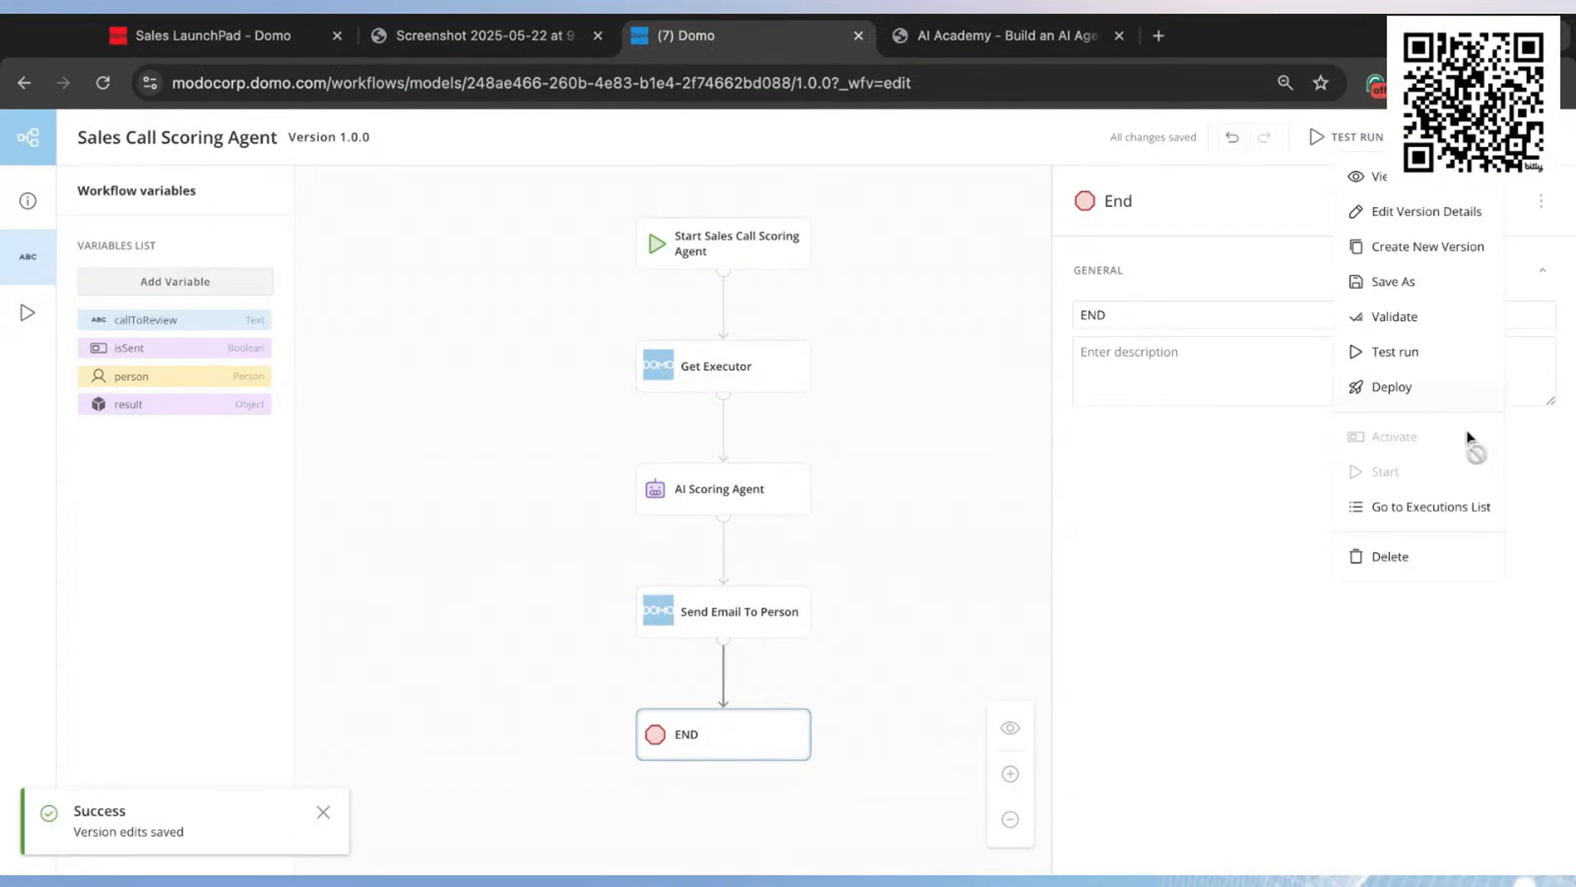
pyautogui.click(1393, 317)
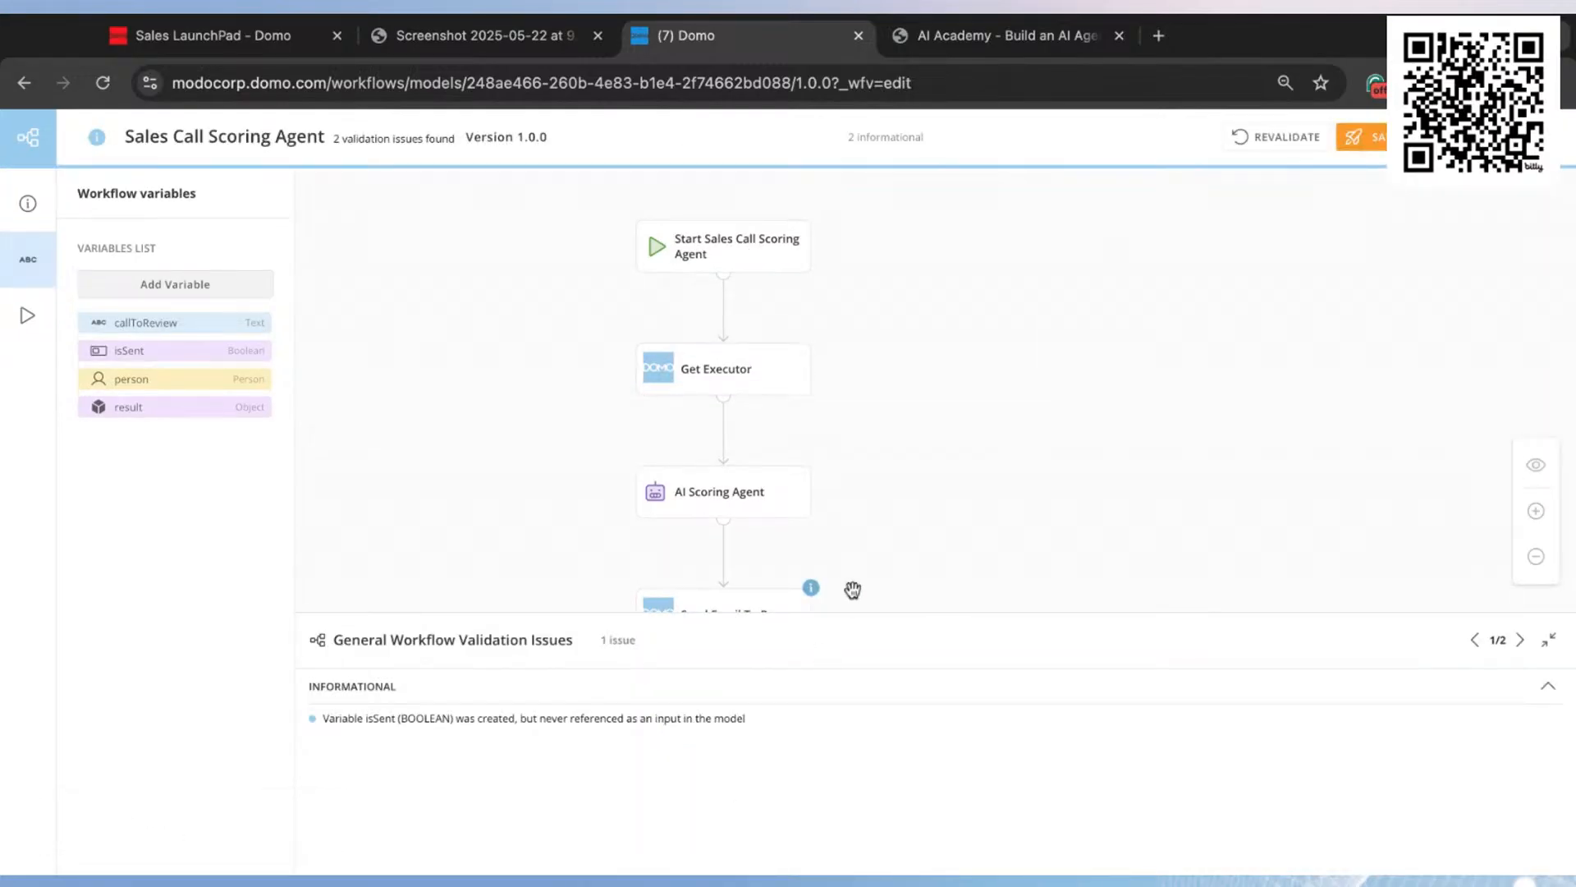
# Step: Review the validation issues and deploy version 1.0.0 of the workflow without resolving them
pyautogui.scroll(-4, 852, 592)
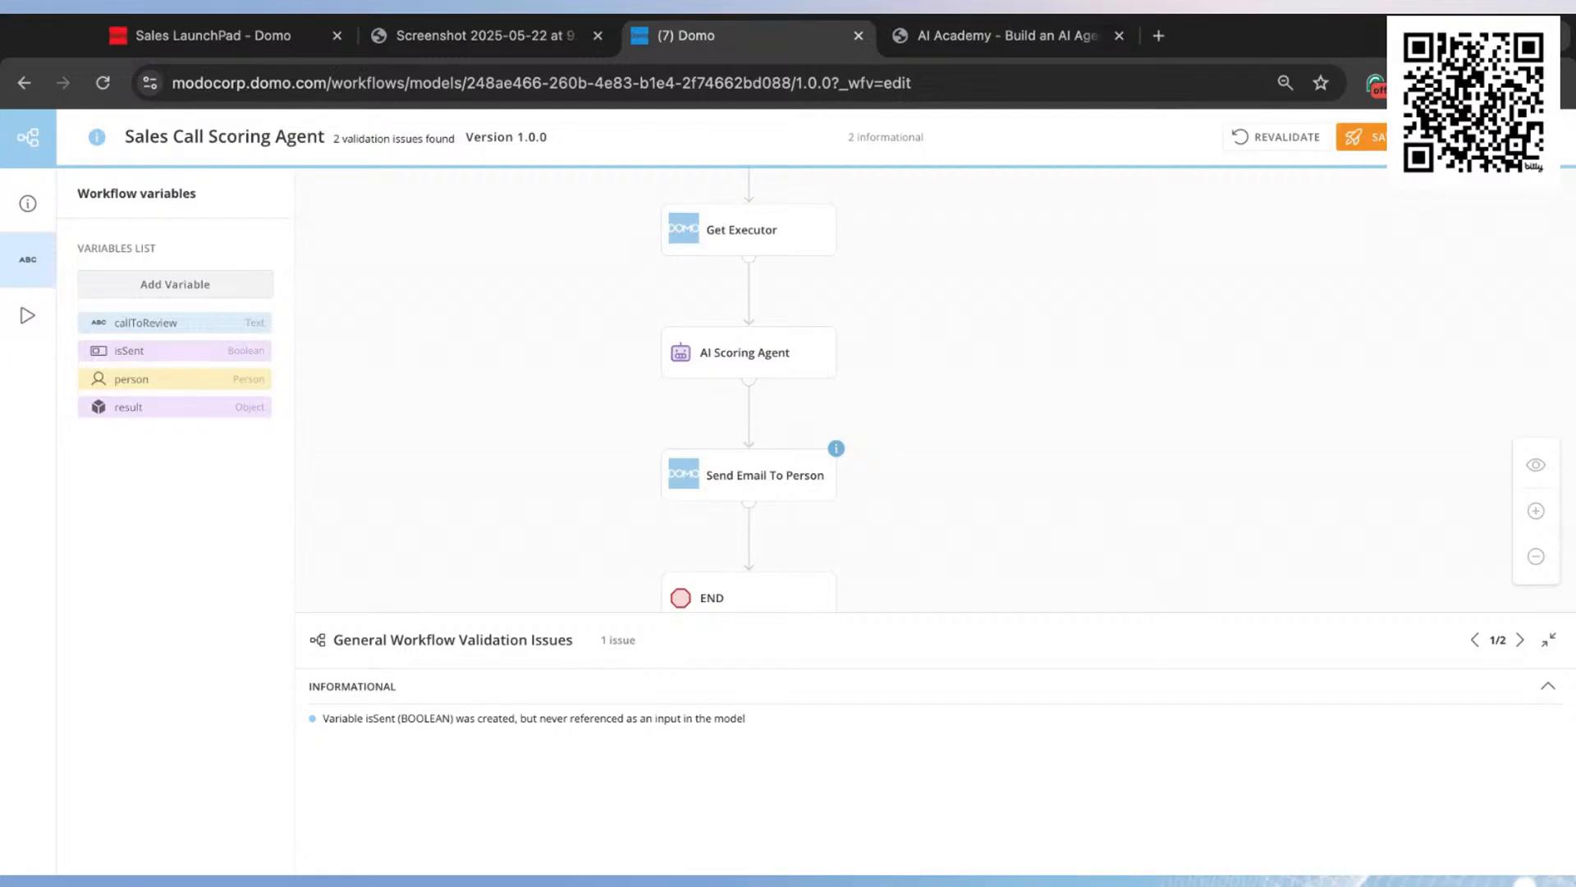
pyautogui.click(1363, 138)
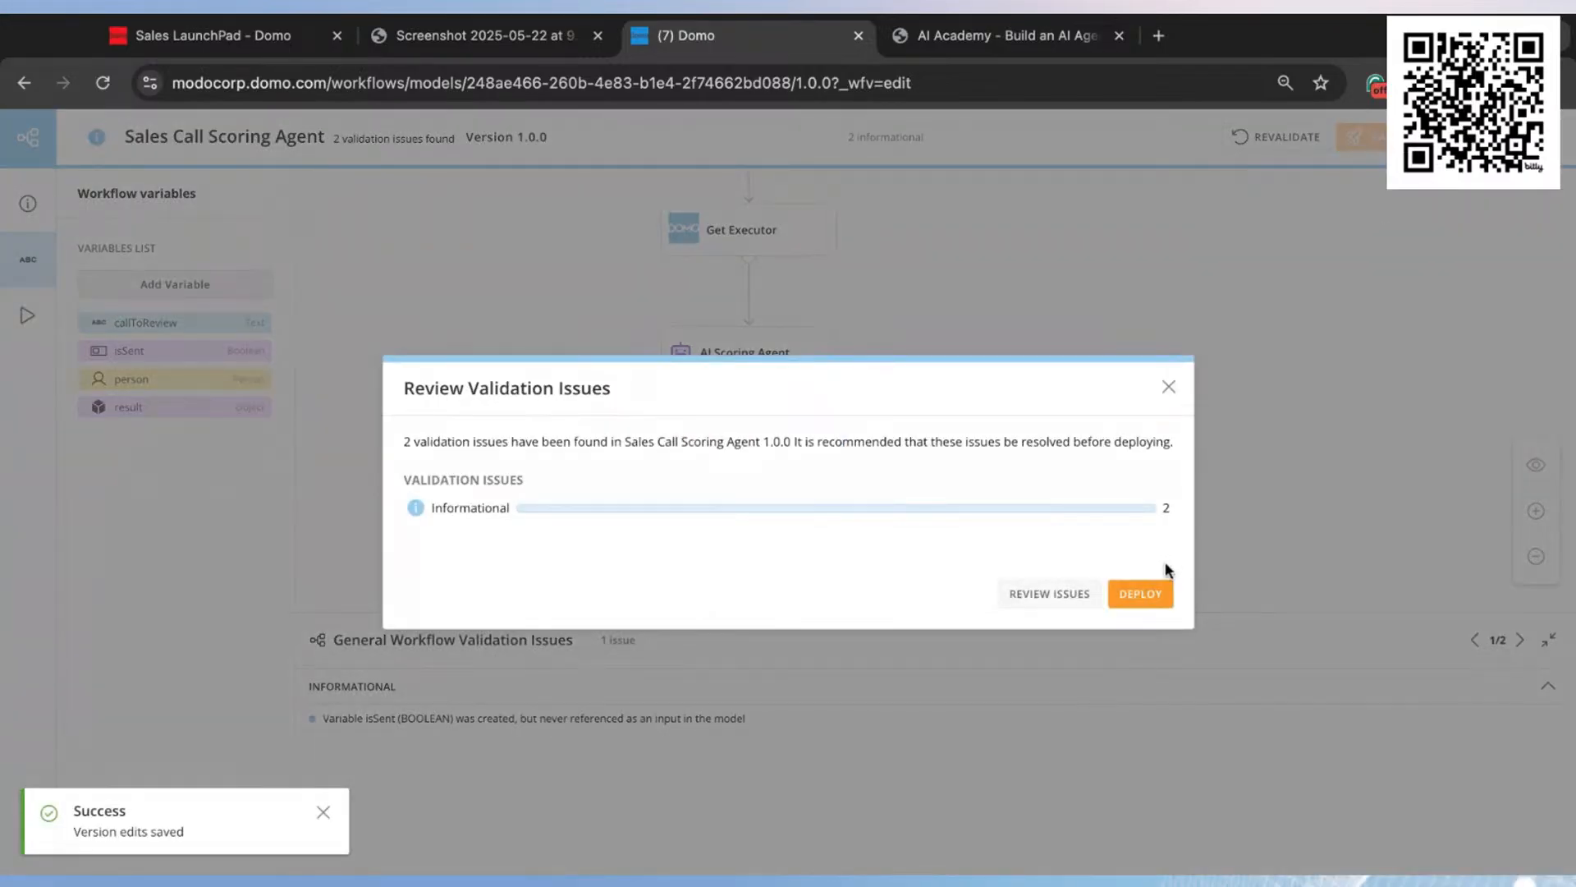
pyautogui.click(1139, 593)
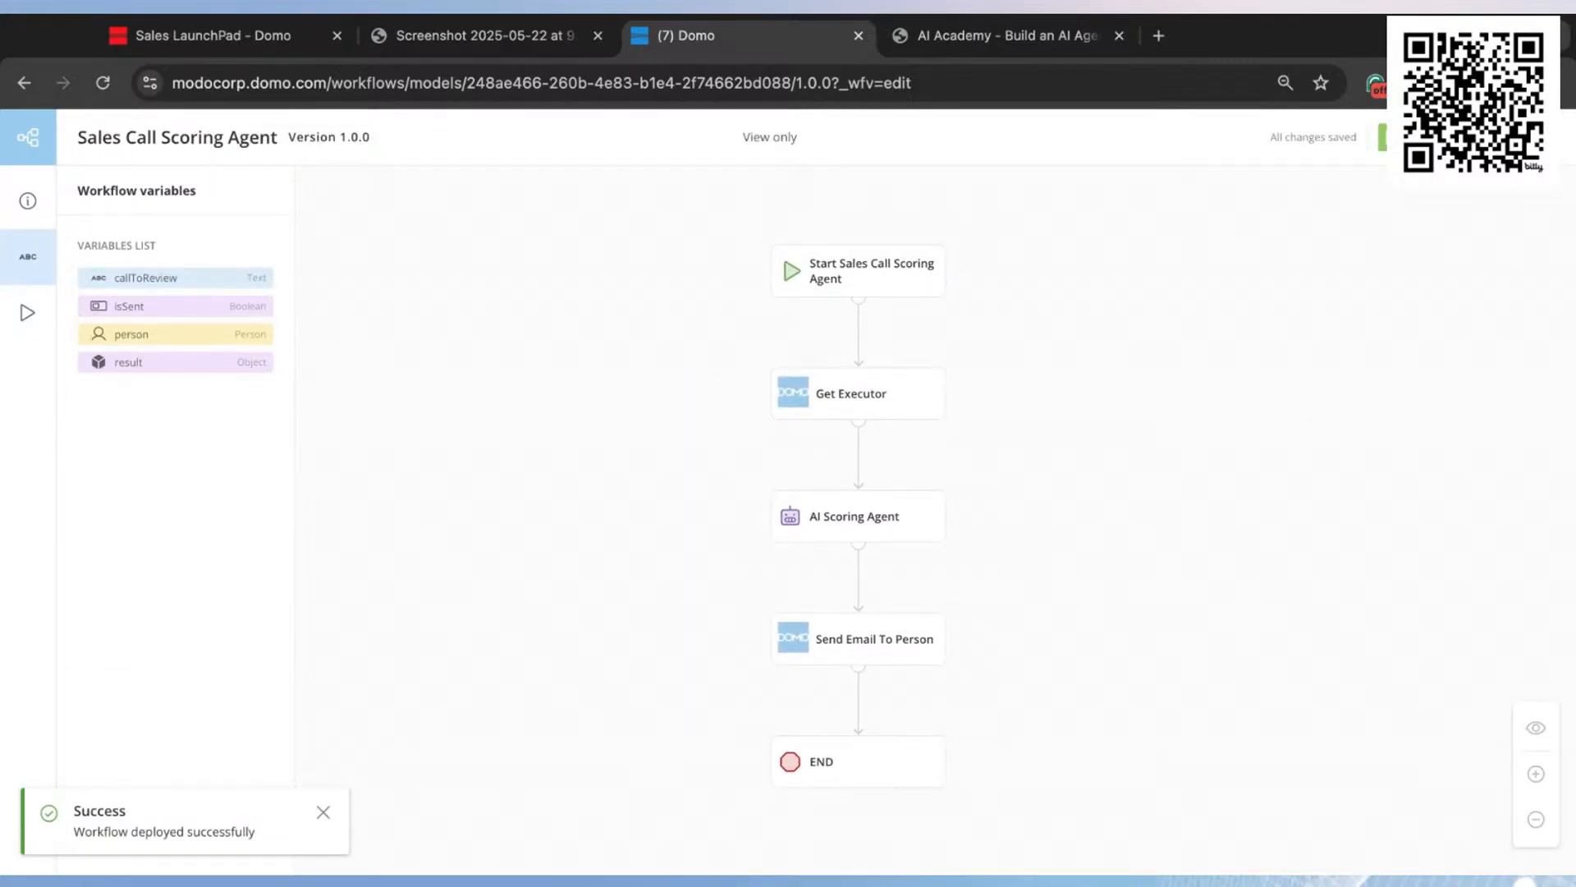
# Step: Preview the deployed workflow's start form and its selectable call transcripts, then close it without submitting
pyautogui.click(1392, 137)
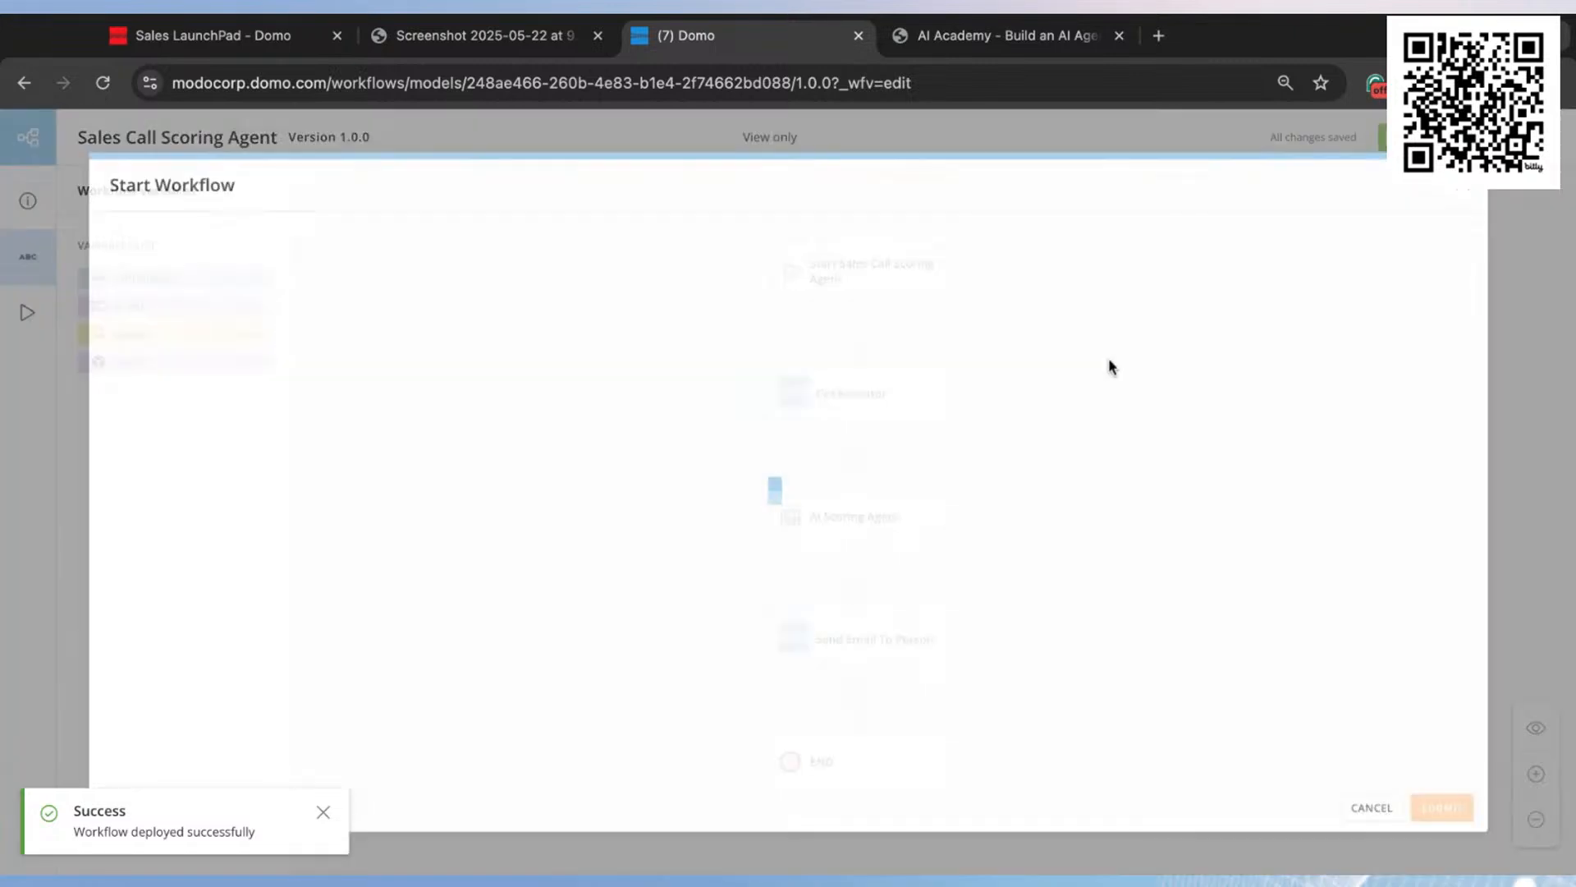
pyautogui.click(938, 332)
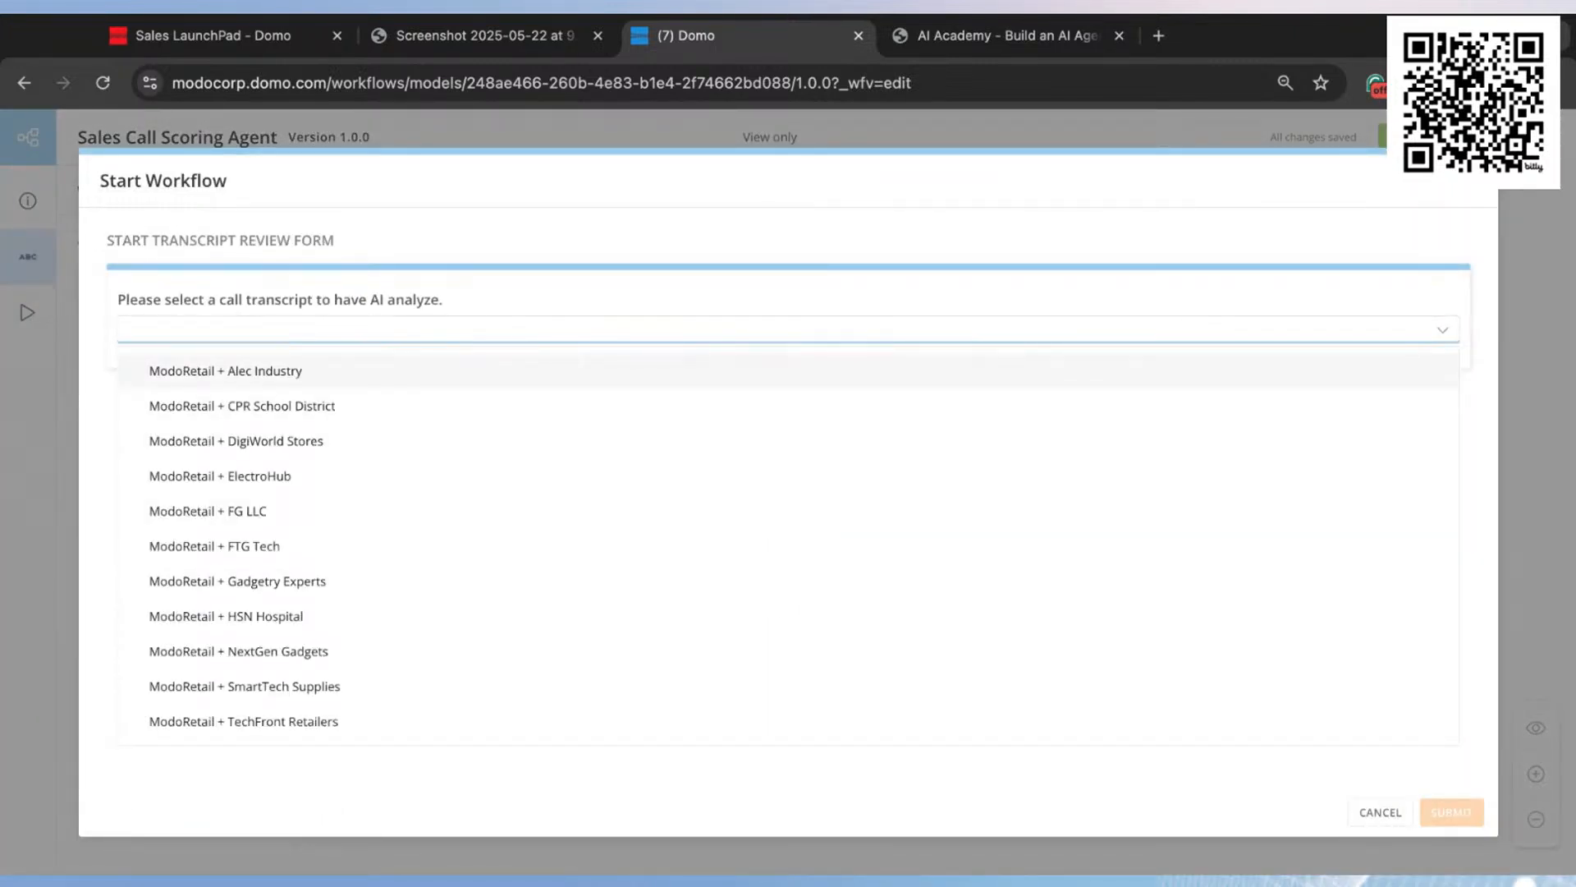
pyautogui.click(1479, 181)
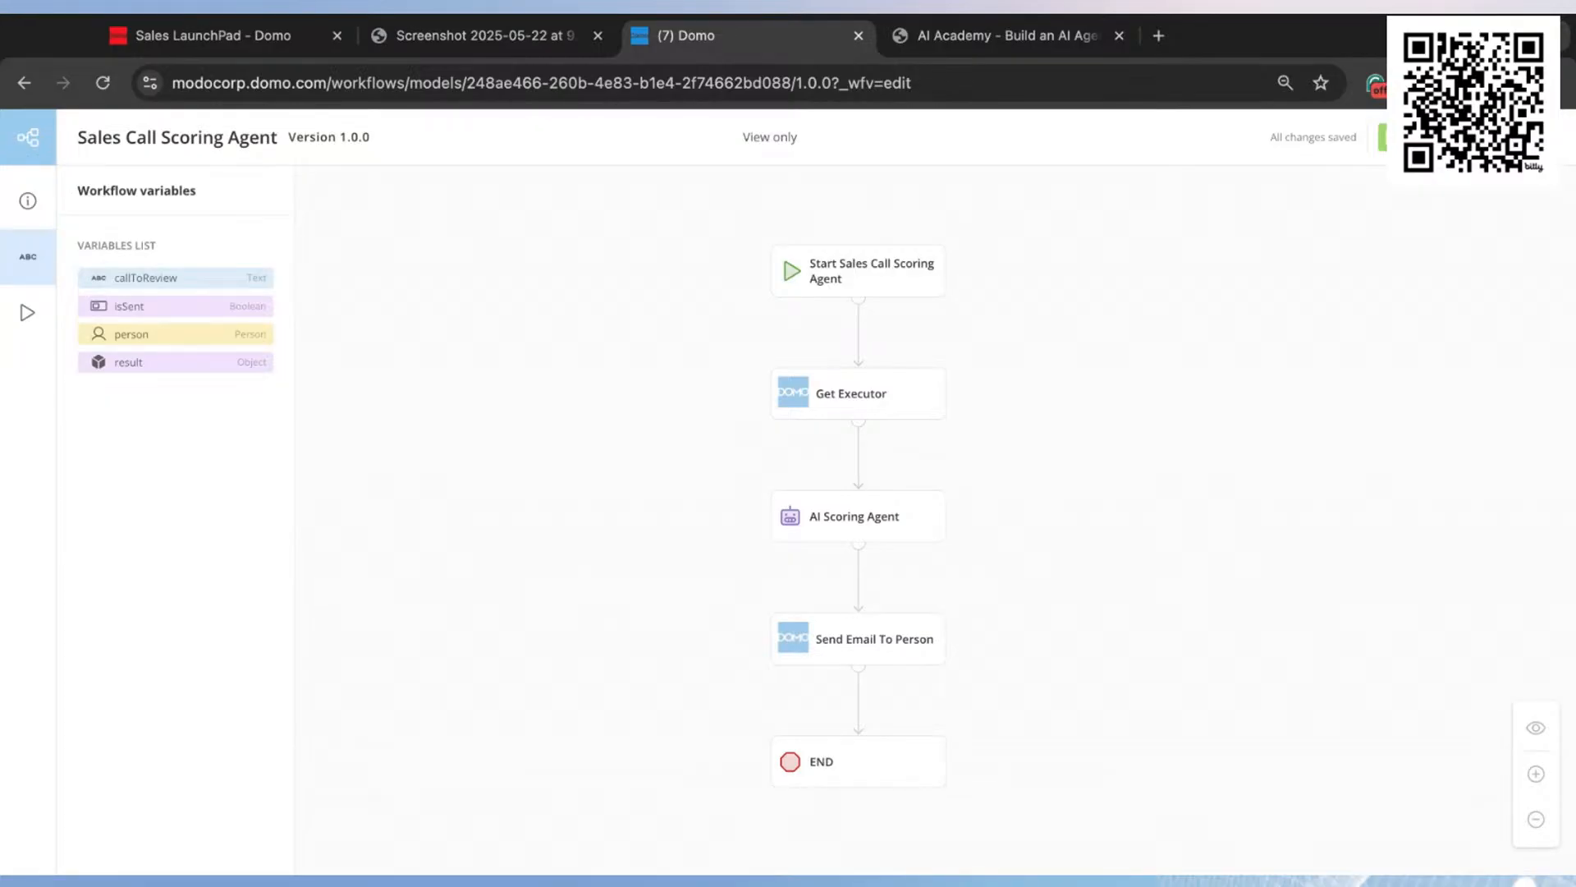
# Step: Leave the workflow editor and create a new App Studio app with the Clarion theme
pyautogui.click(28, 137)
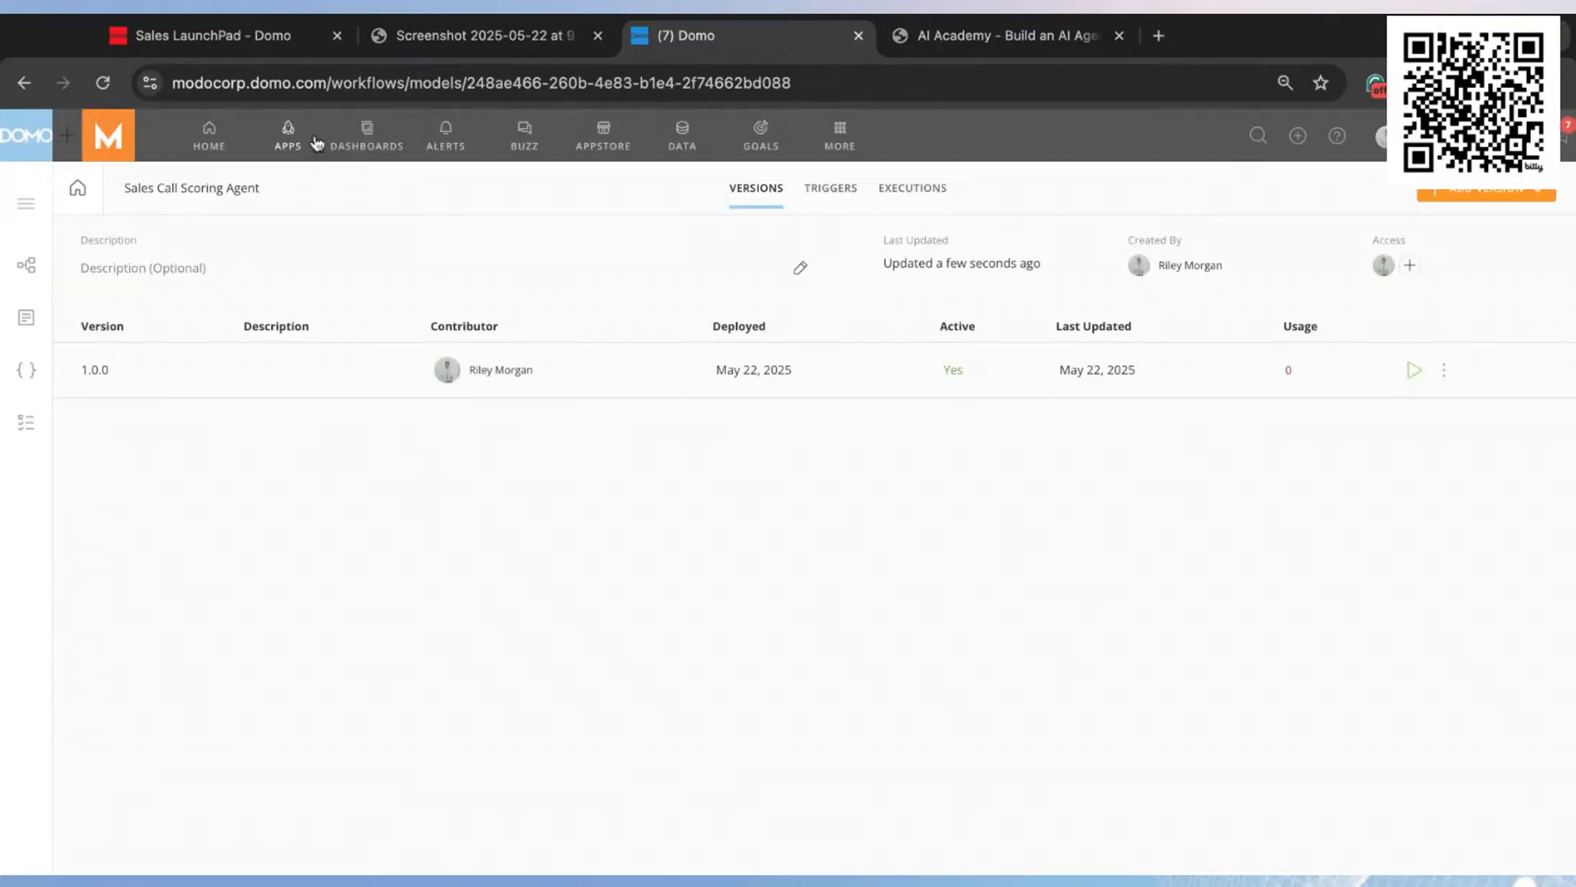
pyautogui.click(289, 137)
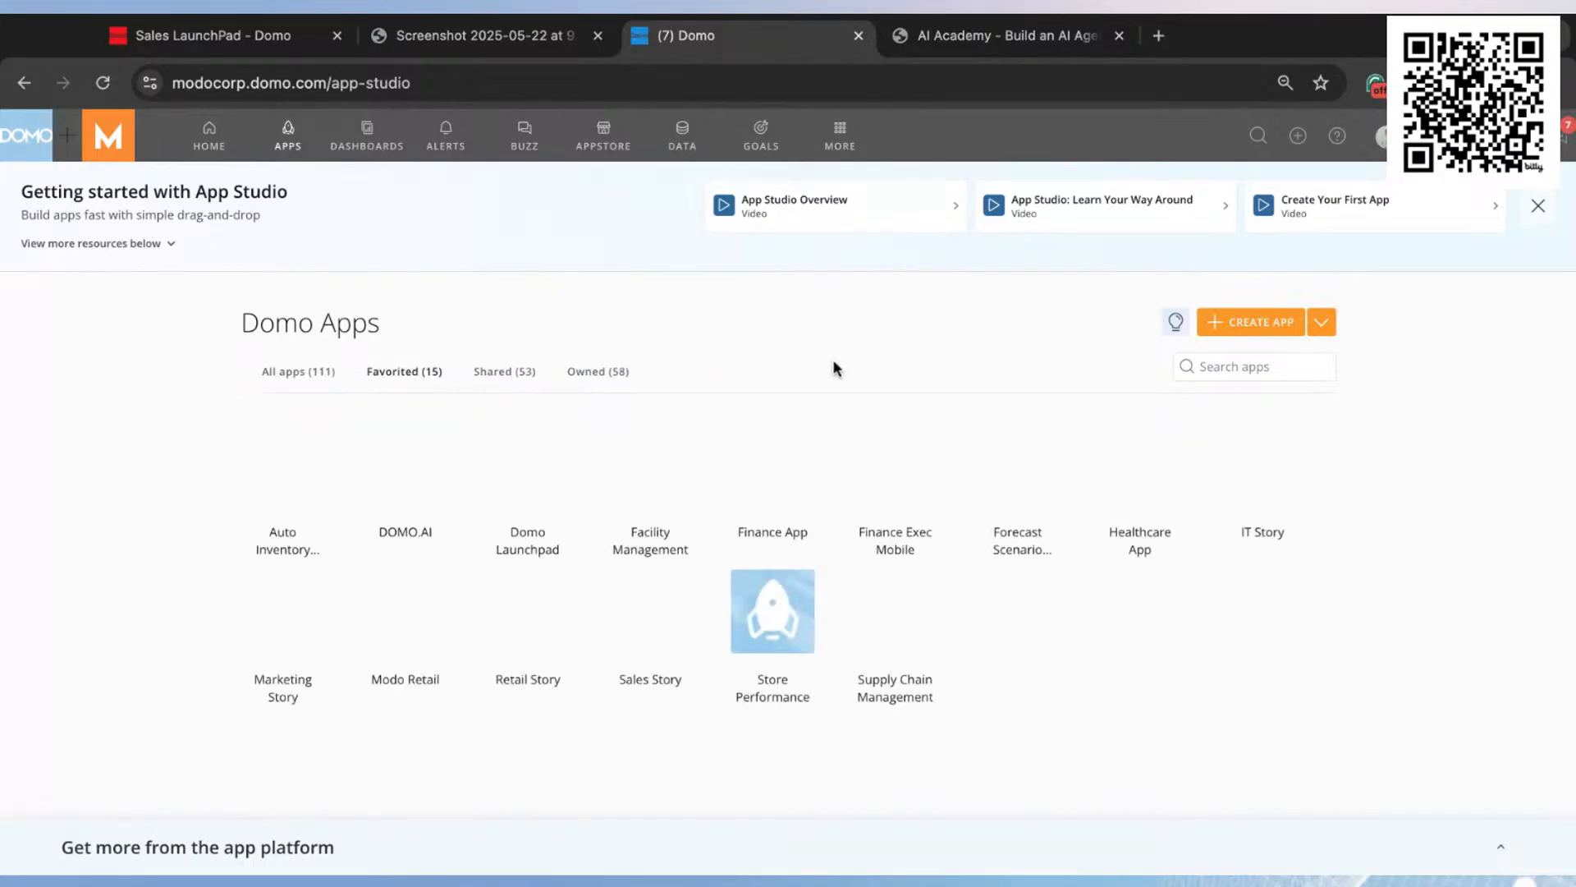
pyautogui.click(1246, 322)
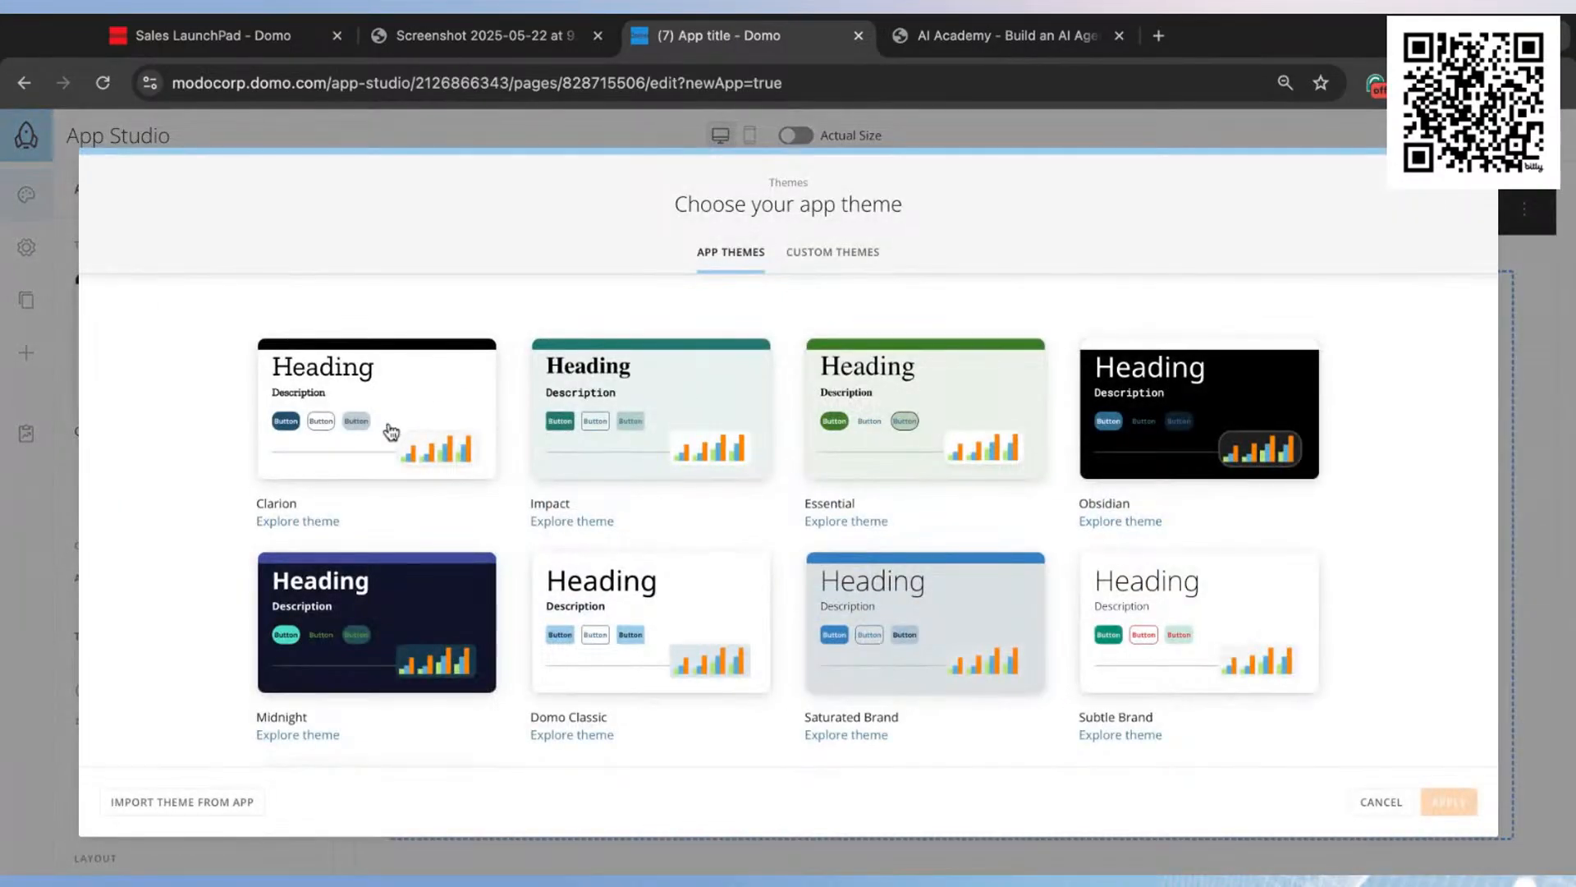
pyautogui.click(391, 432)
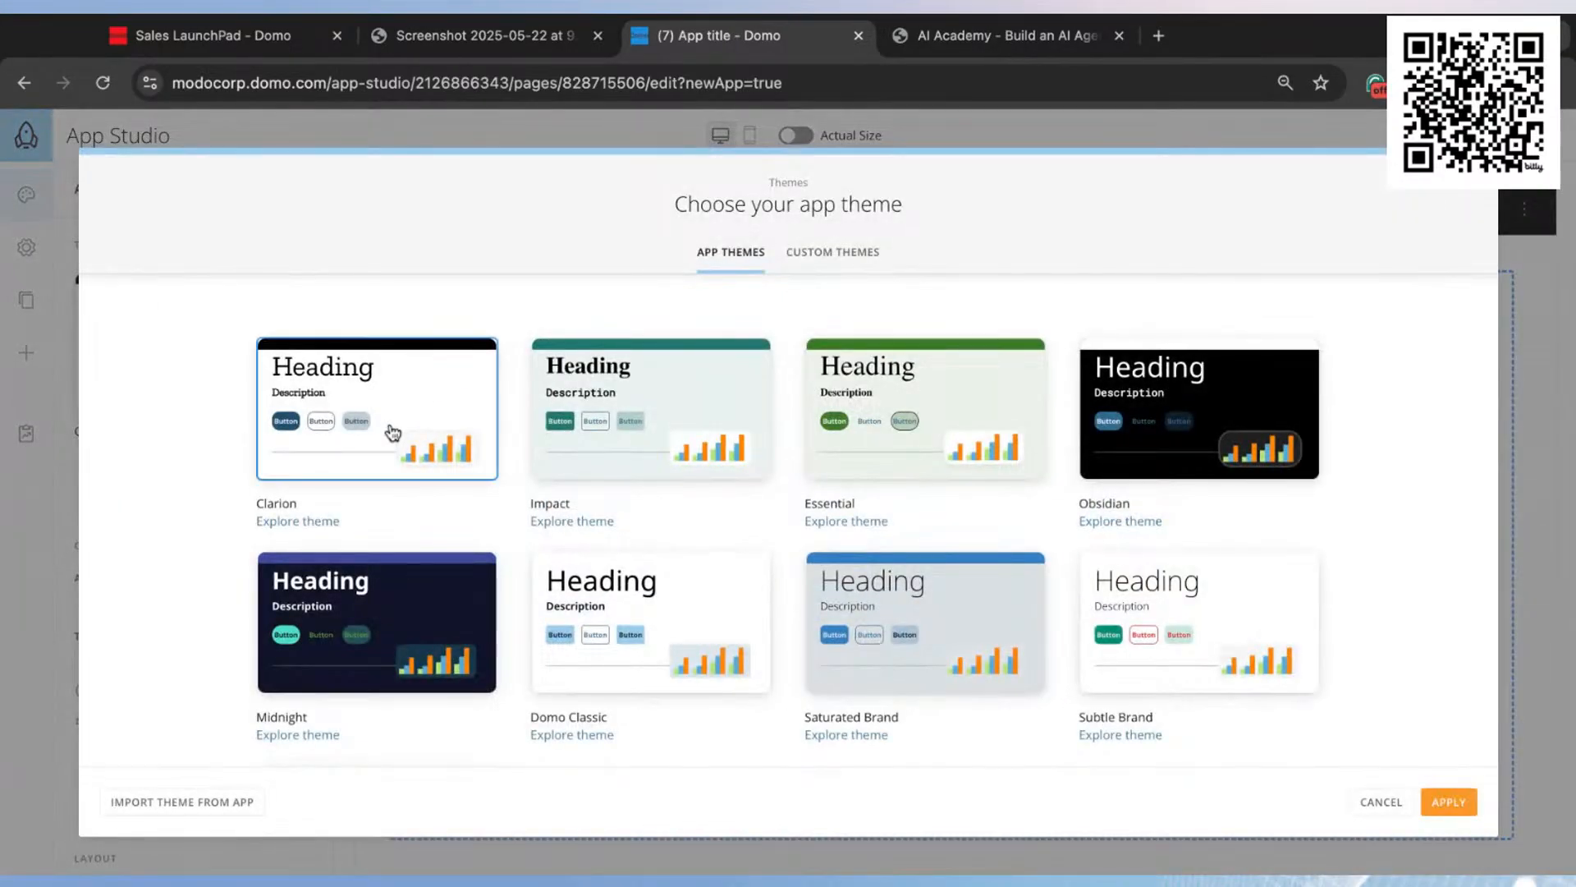
pyautogui.click(1449, 802)
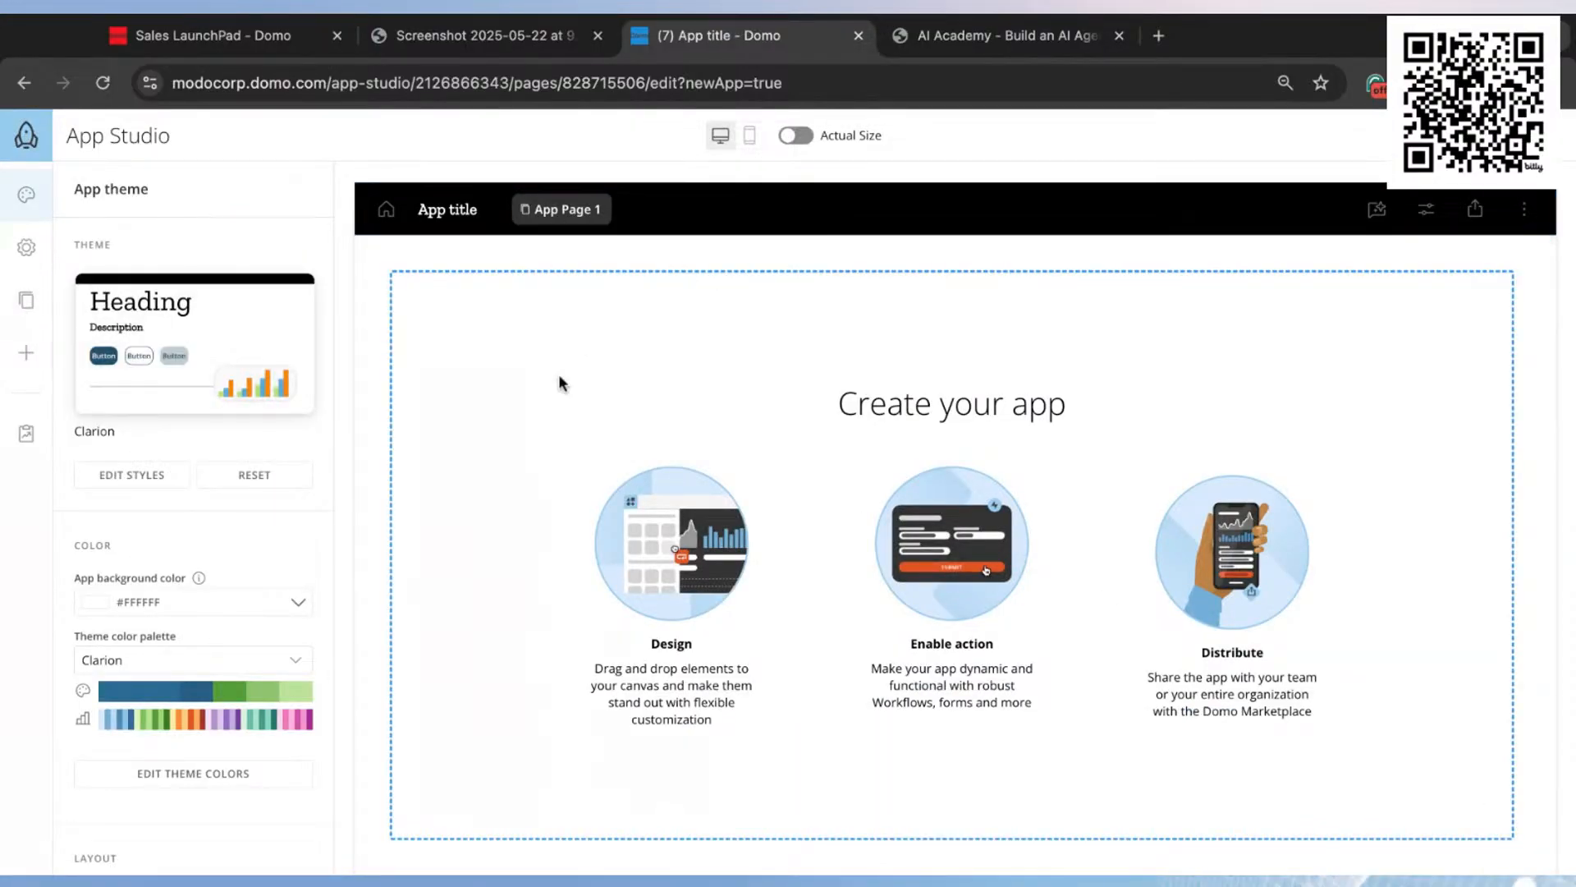
# Step: Add a Workflow element to the app page and link it to the Sales Call Scoring Agent workflow
pyautogui.click(27, 355)
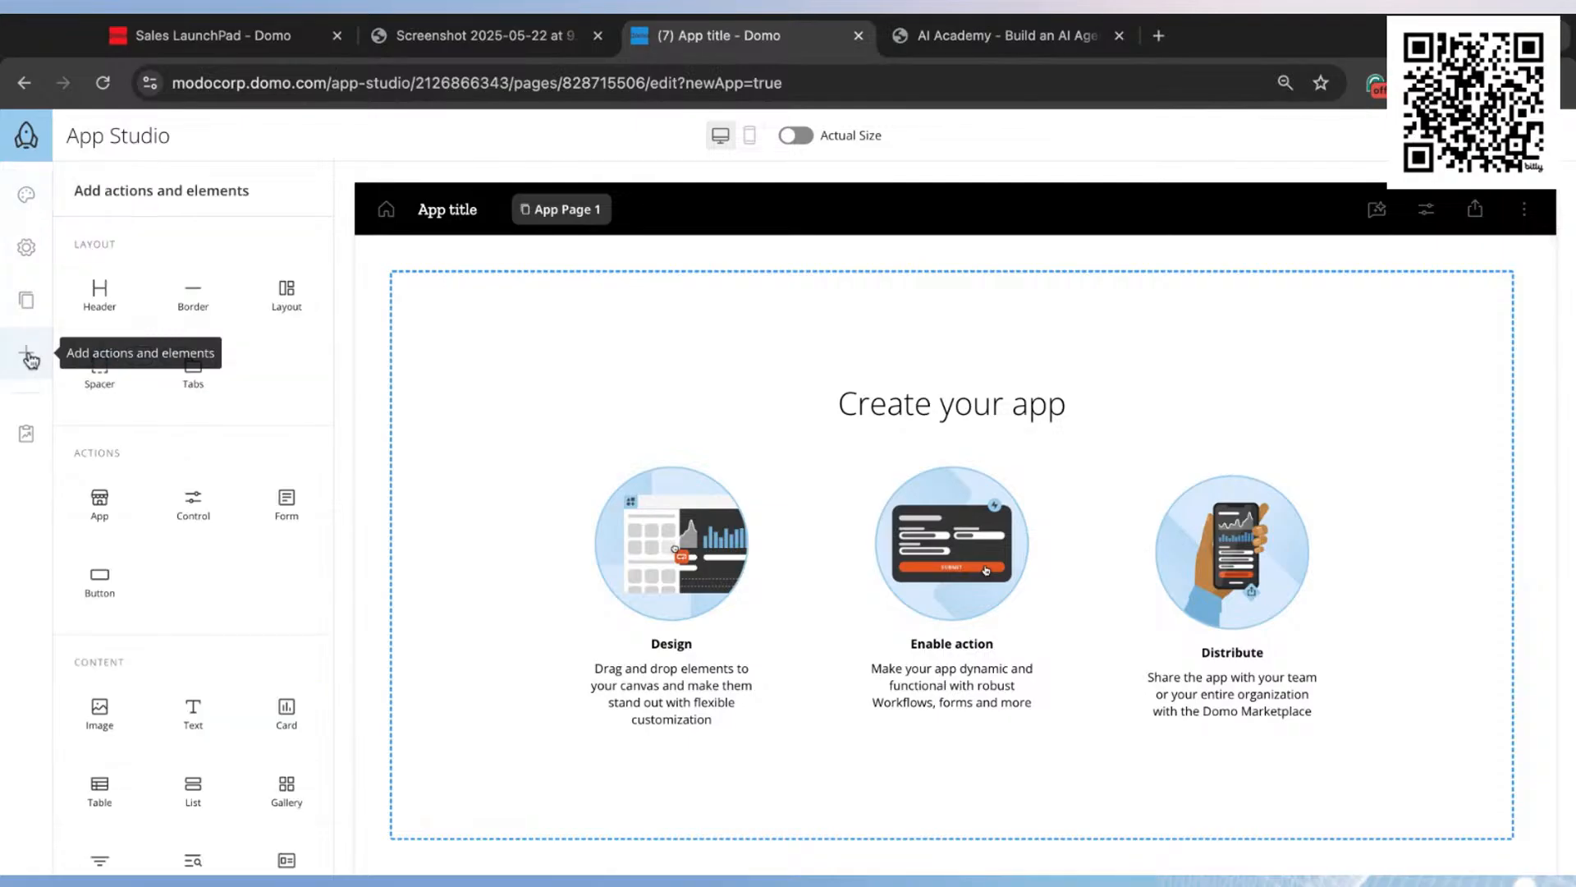
pyautogui.scroll(-3, 140, 407)
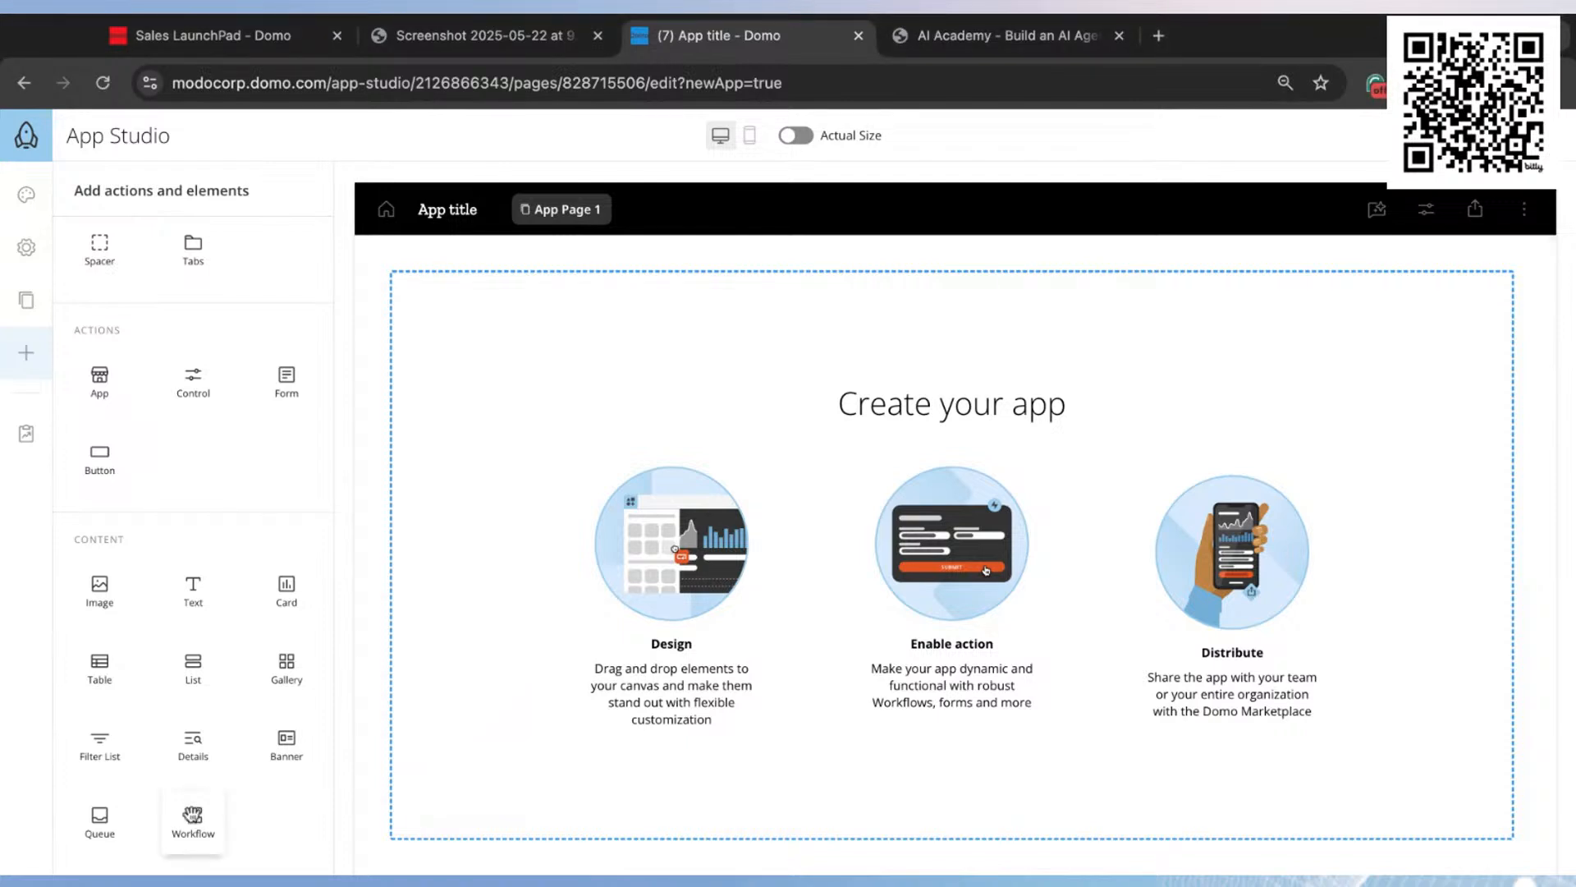
pyautogui.moveTo(193, 815); pyautogui.dragTo(712, 391)
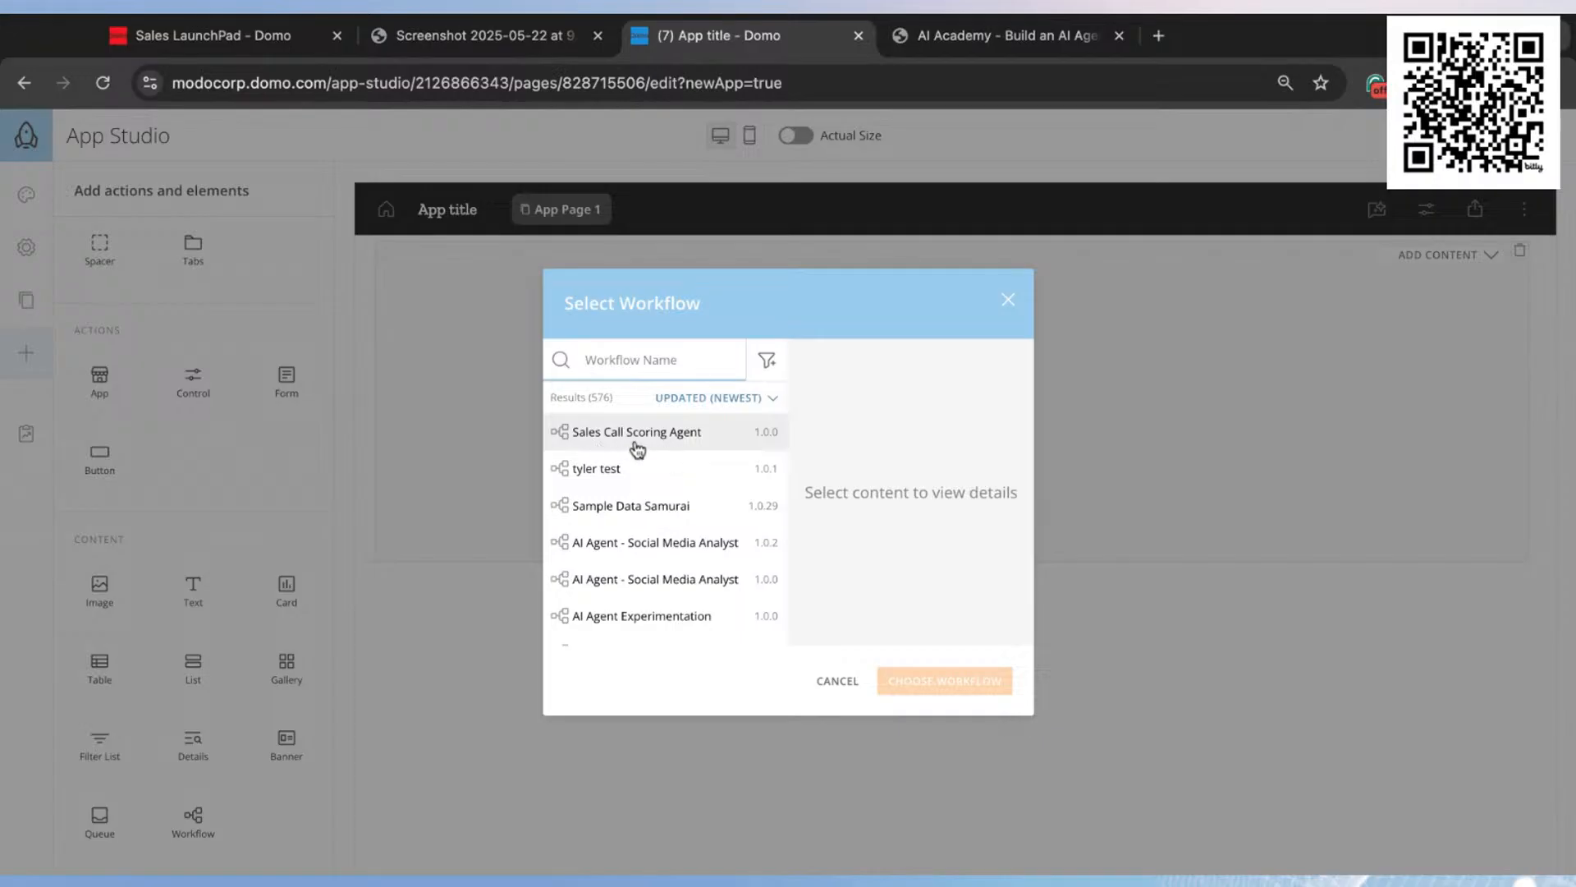
pyautogui.click(677, 441)
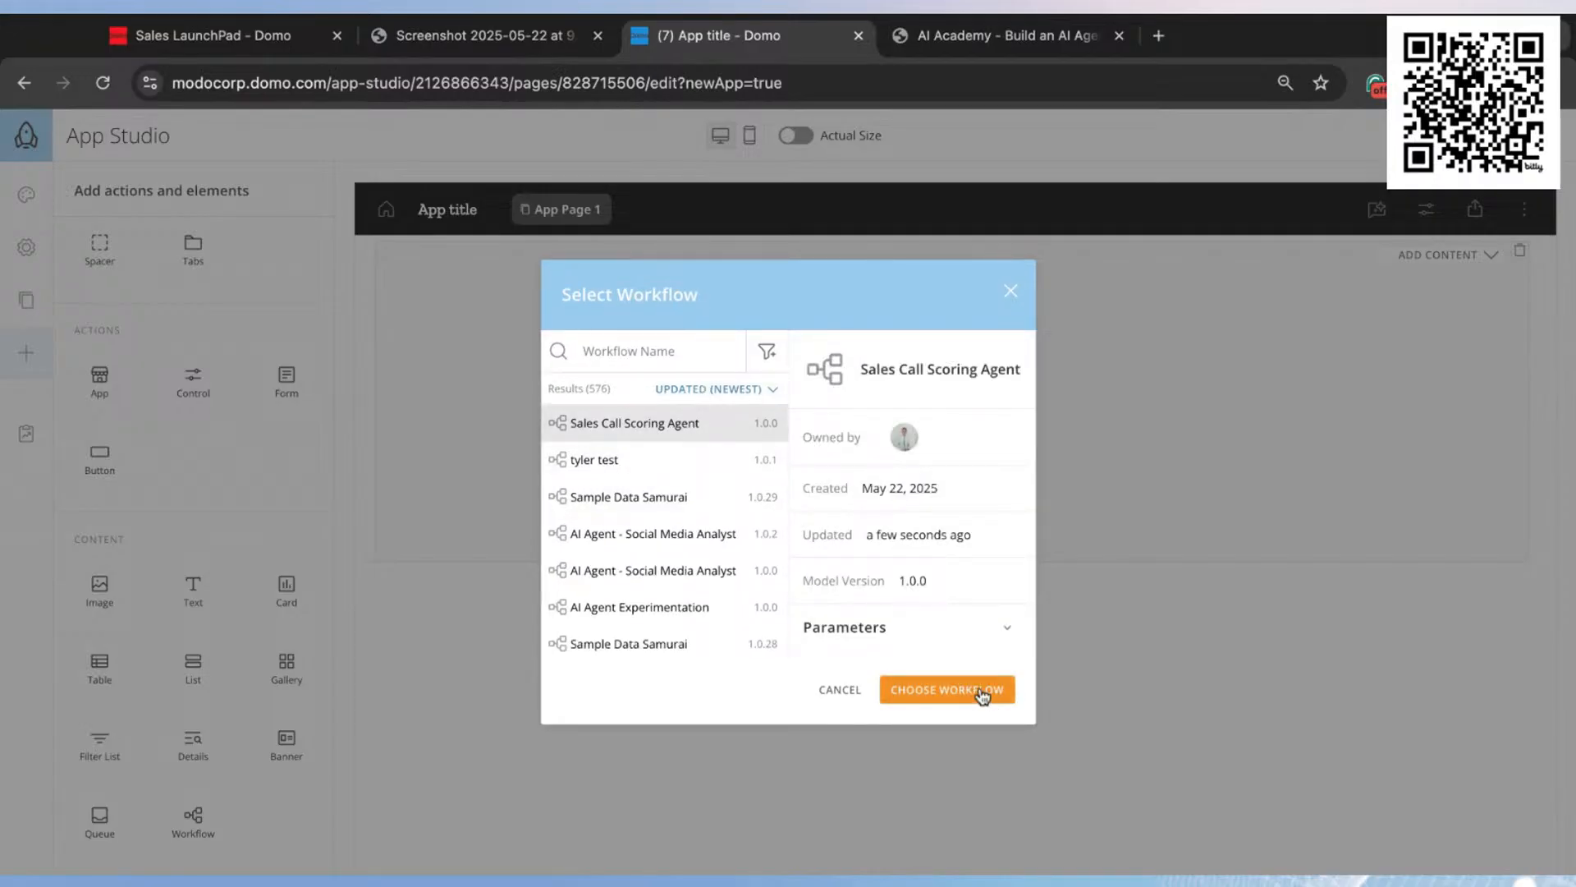
pyautogui.click(961, 691)
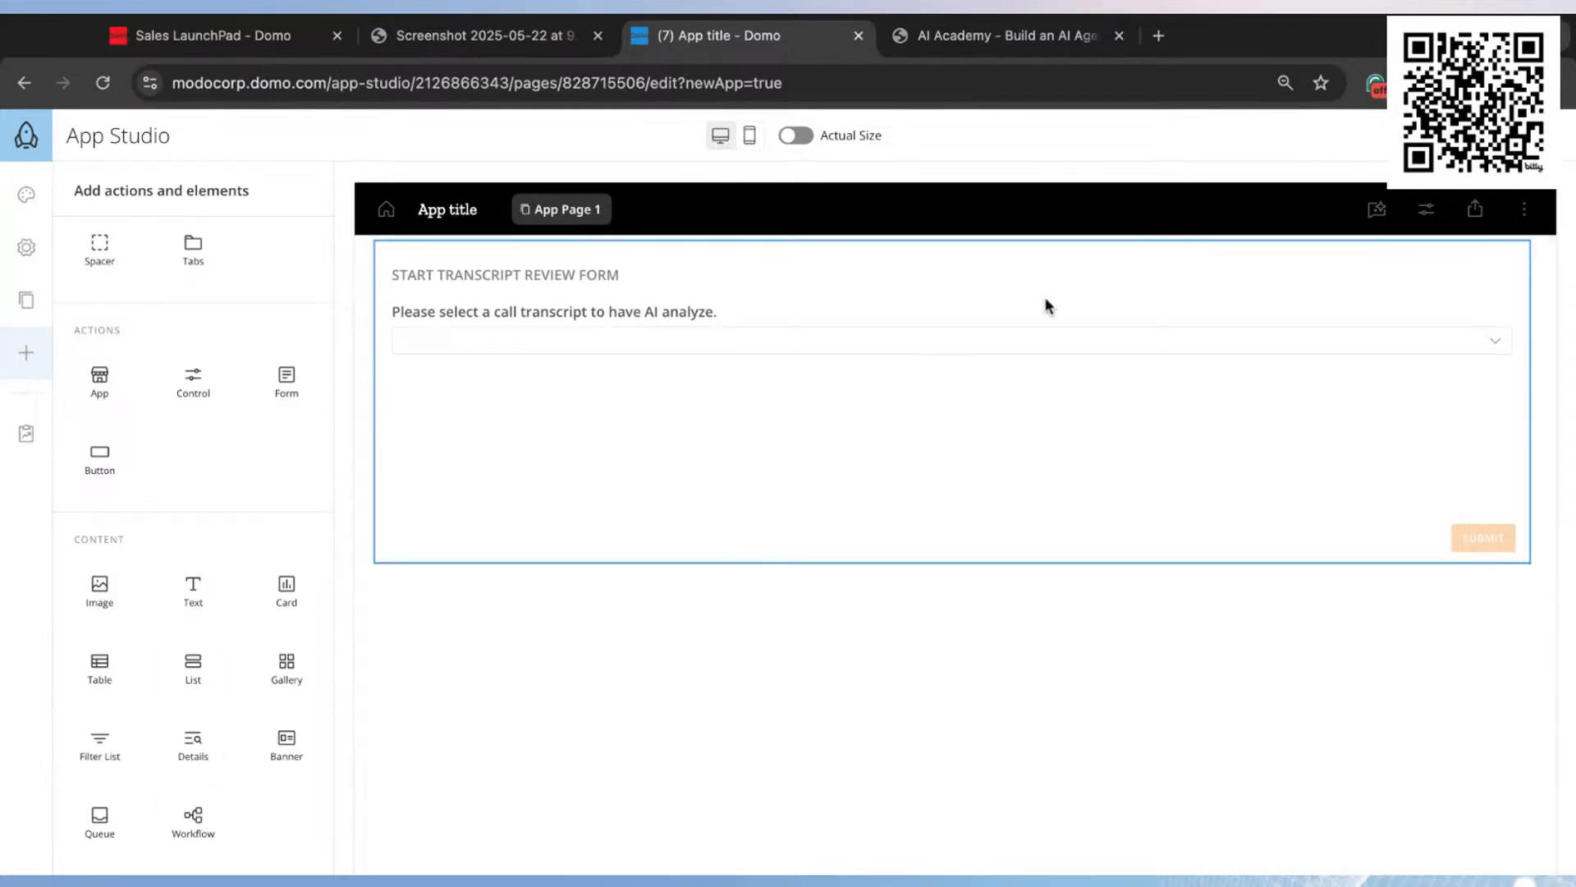
# Step: Exit the app editor and submit the transcript review form for the "ModoRetail + Gadgetry Experts" call
pyautogui.click(1477, 135)
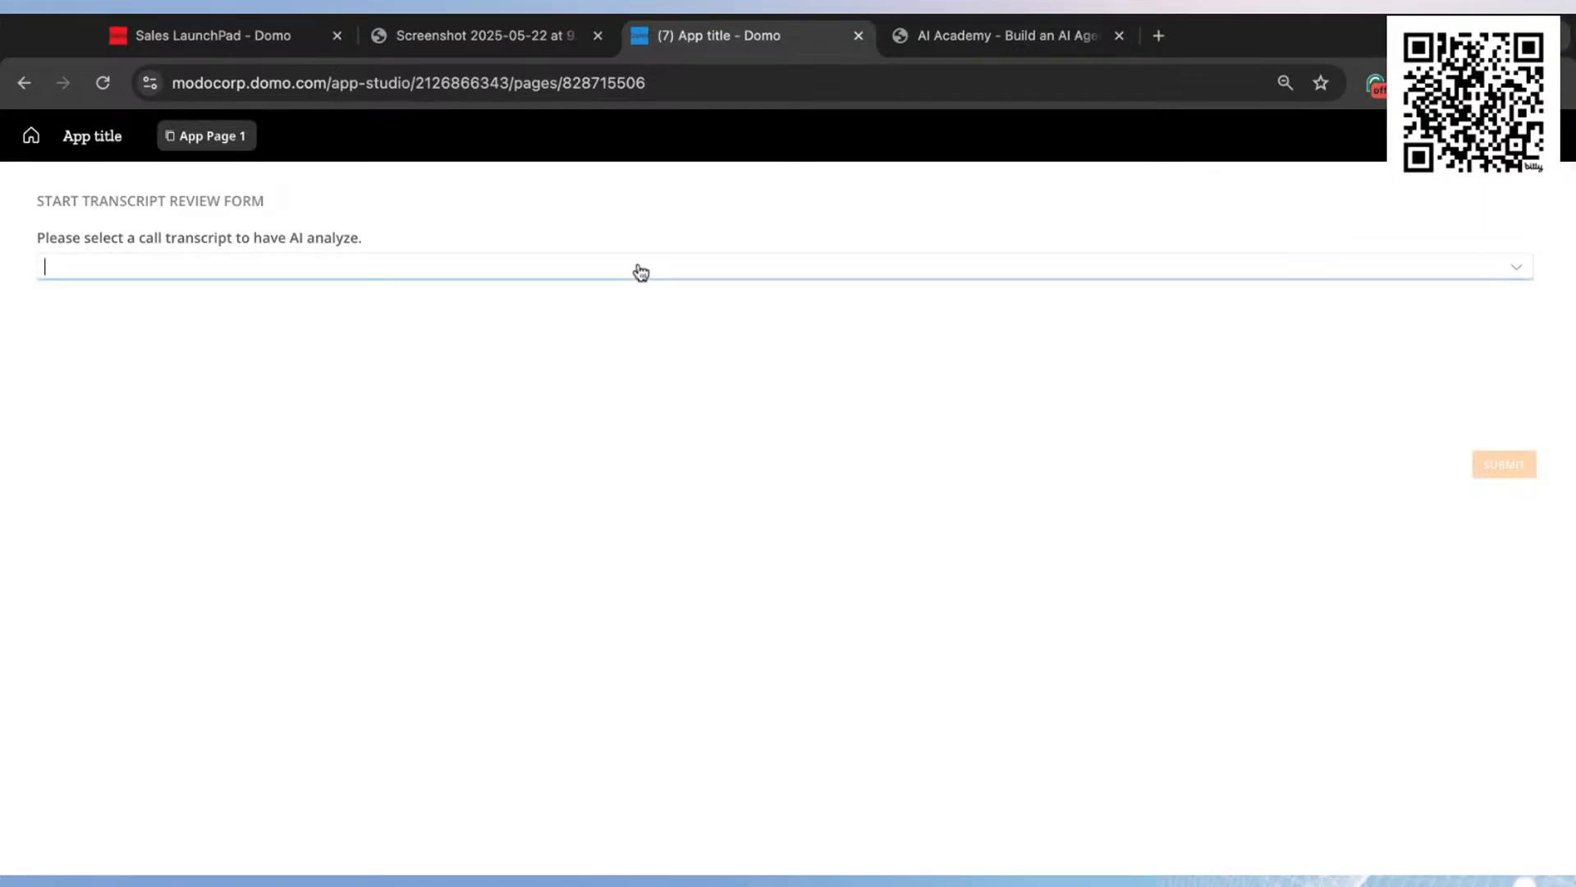
pyautogui.click(642, 268)
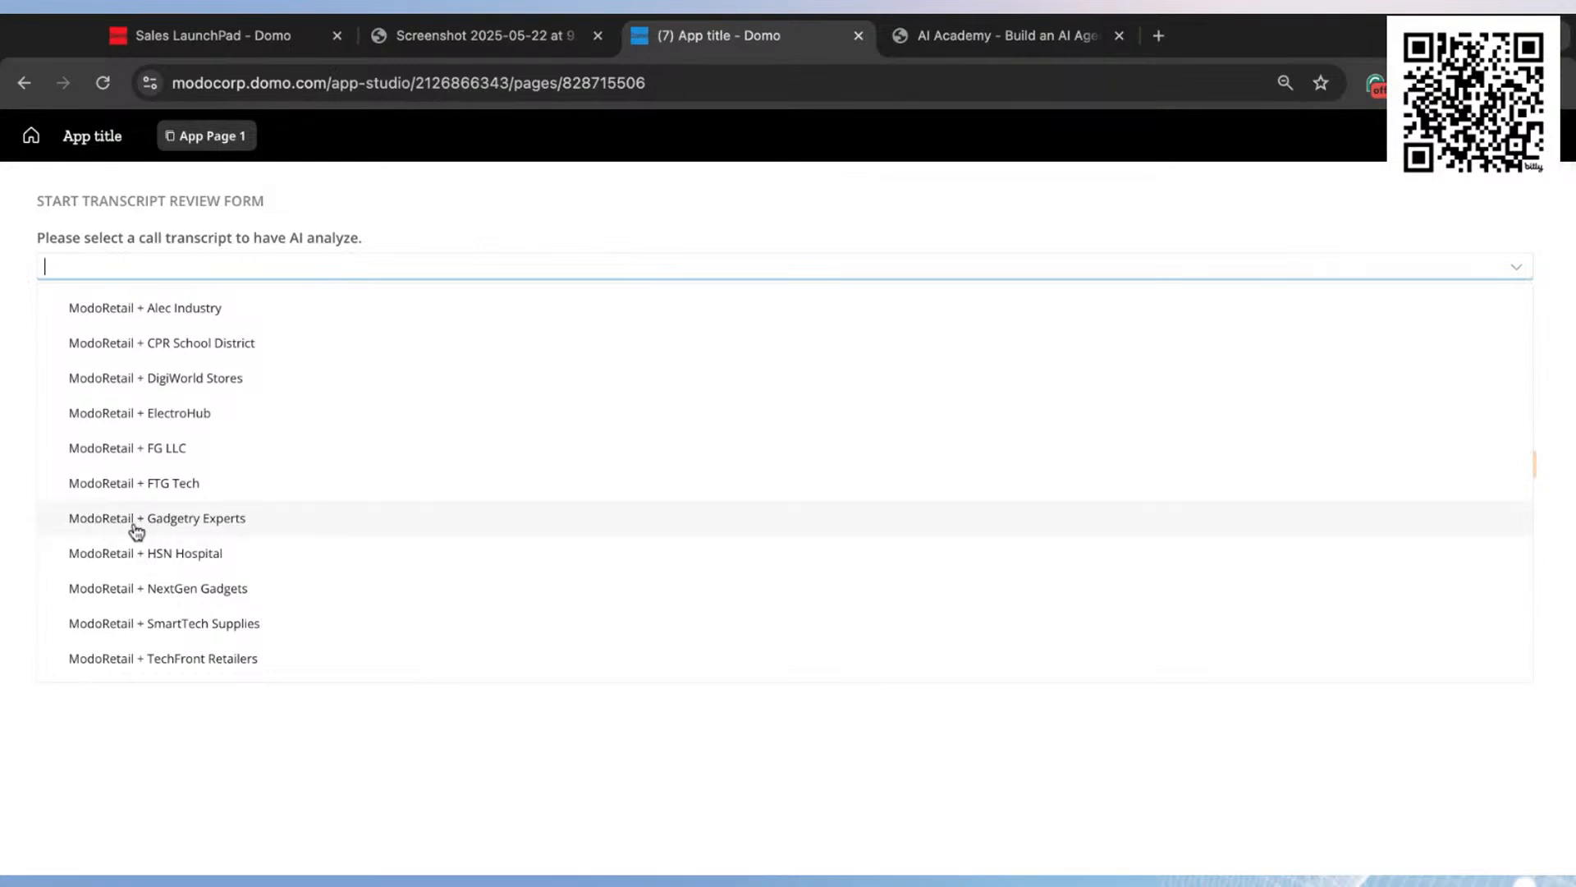
pyautogui.click(242, 525)
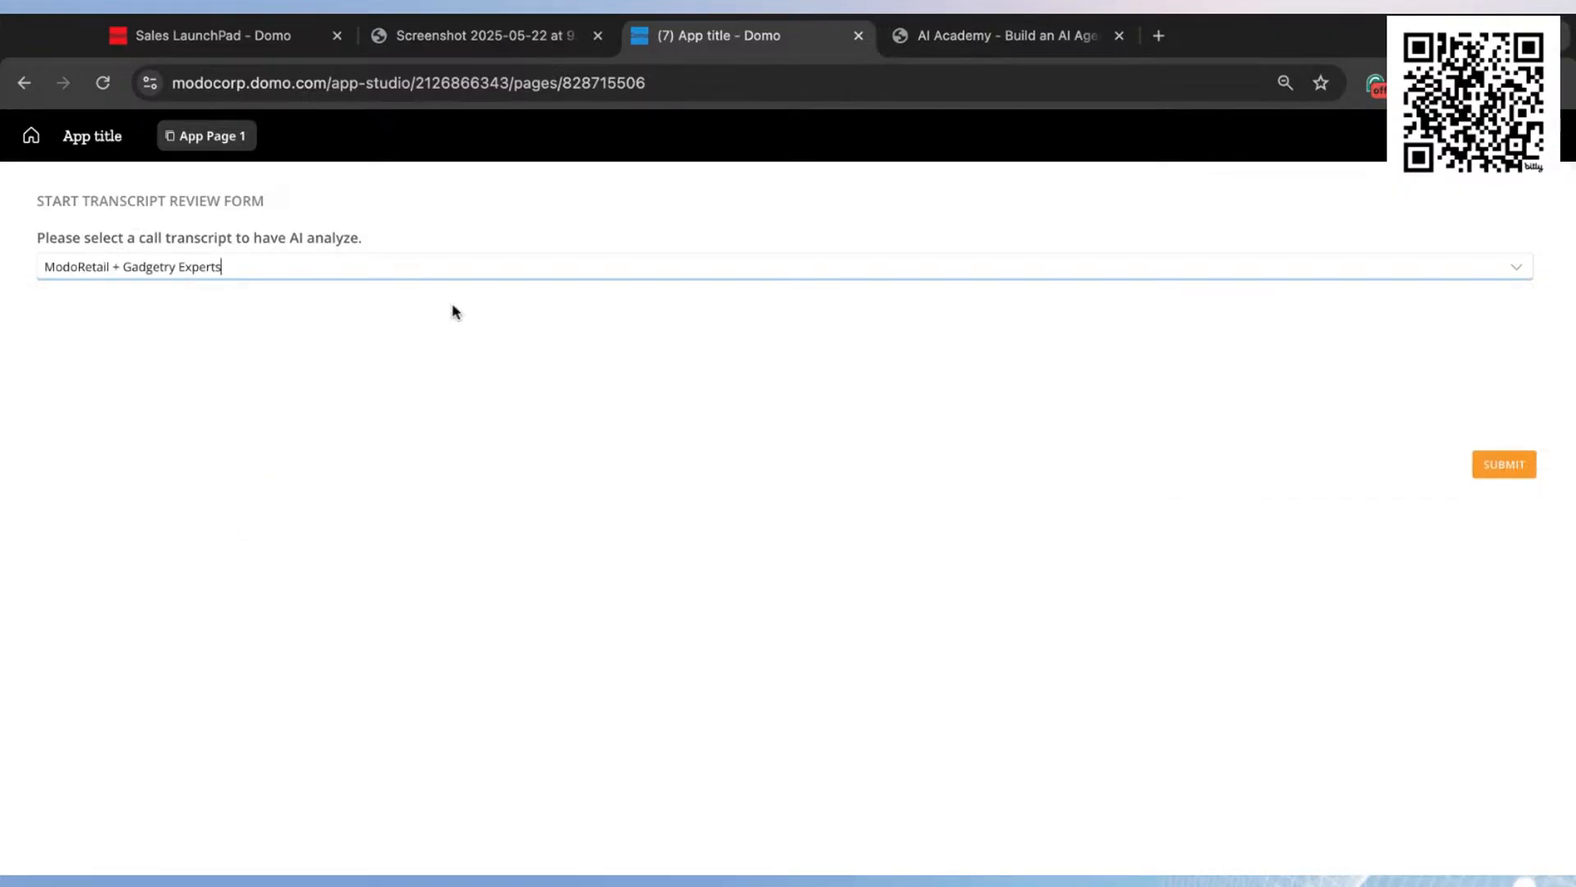
pyautogui.click(1502, 464)
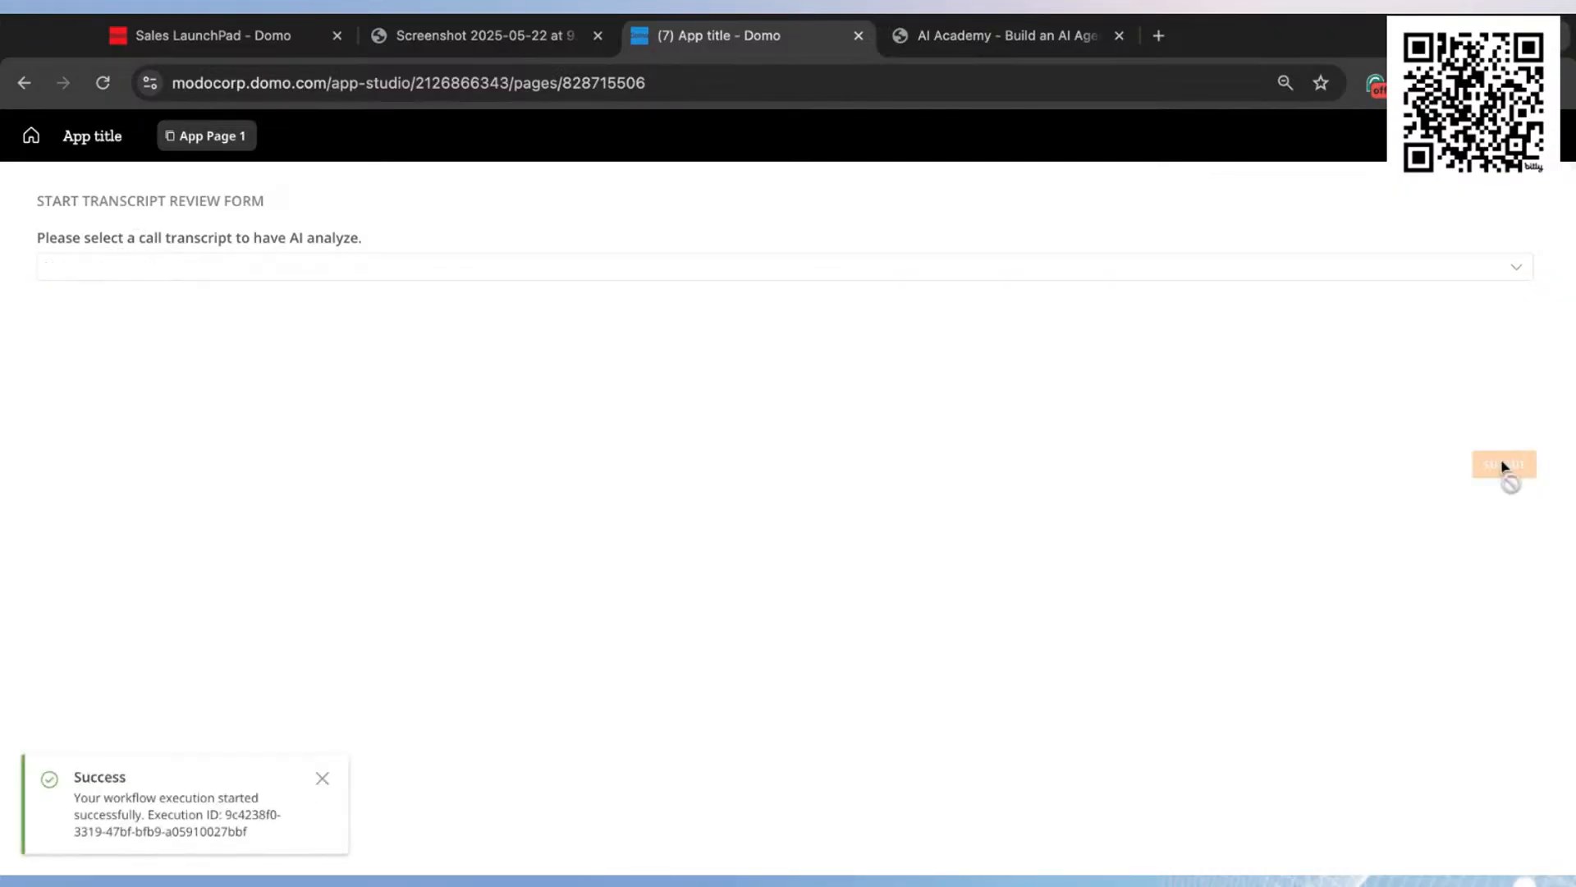
# Step: Open the started workflow execution and examine its variables and the details of the start and Get Executor steps
pyautogui.click(123, 801)
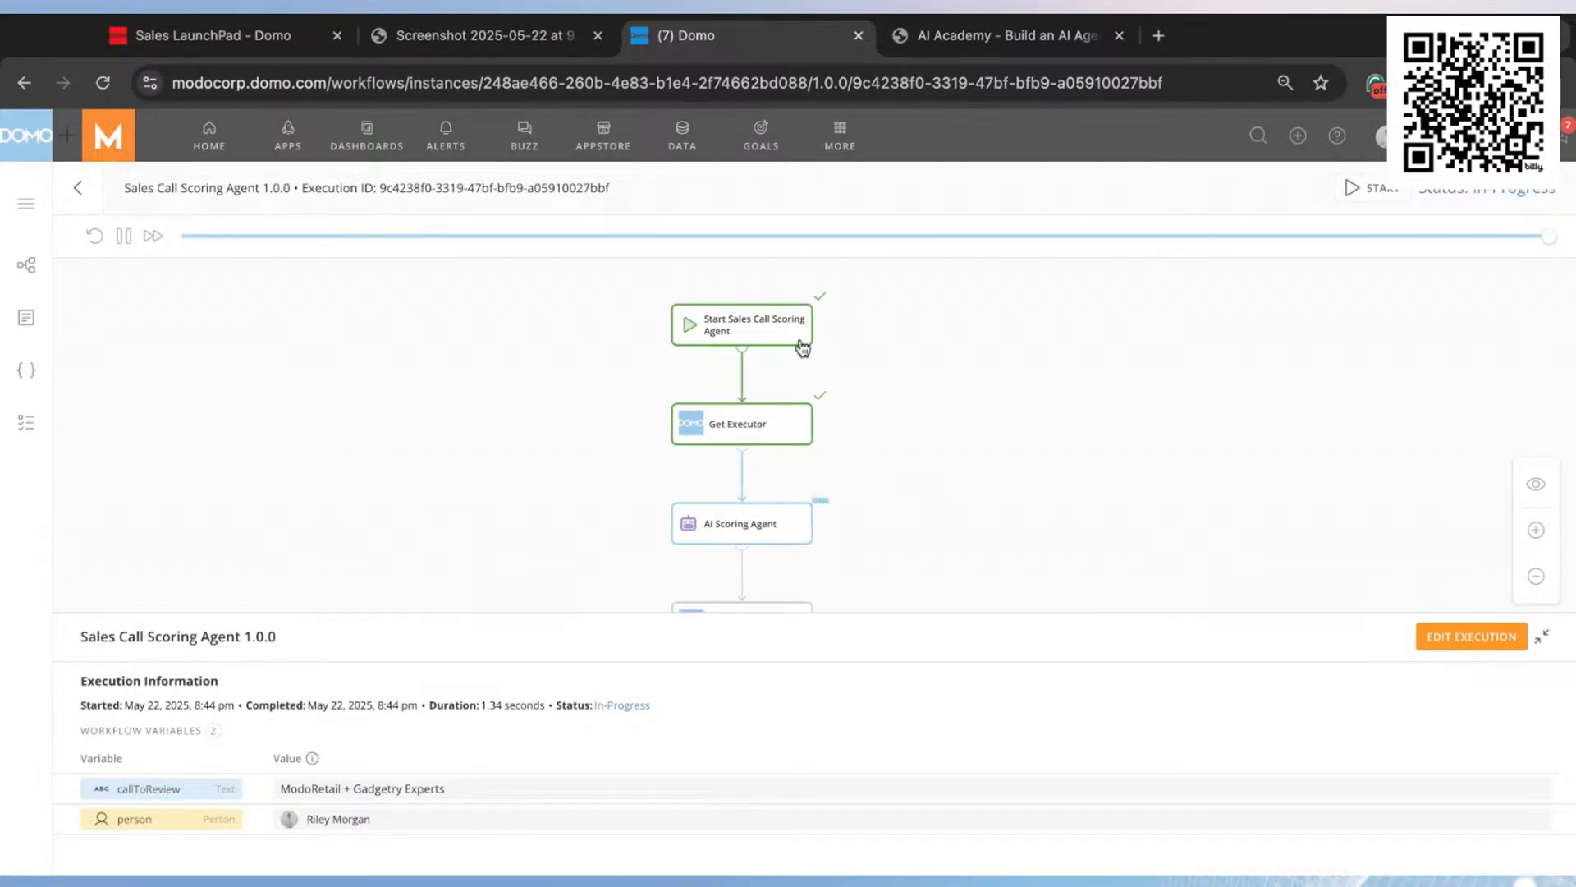
pyautogui.click(782, 332)
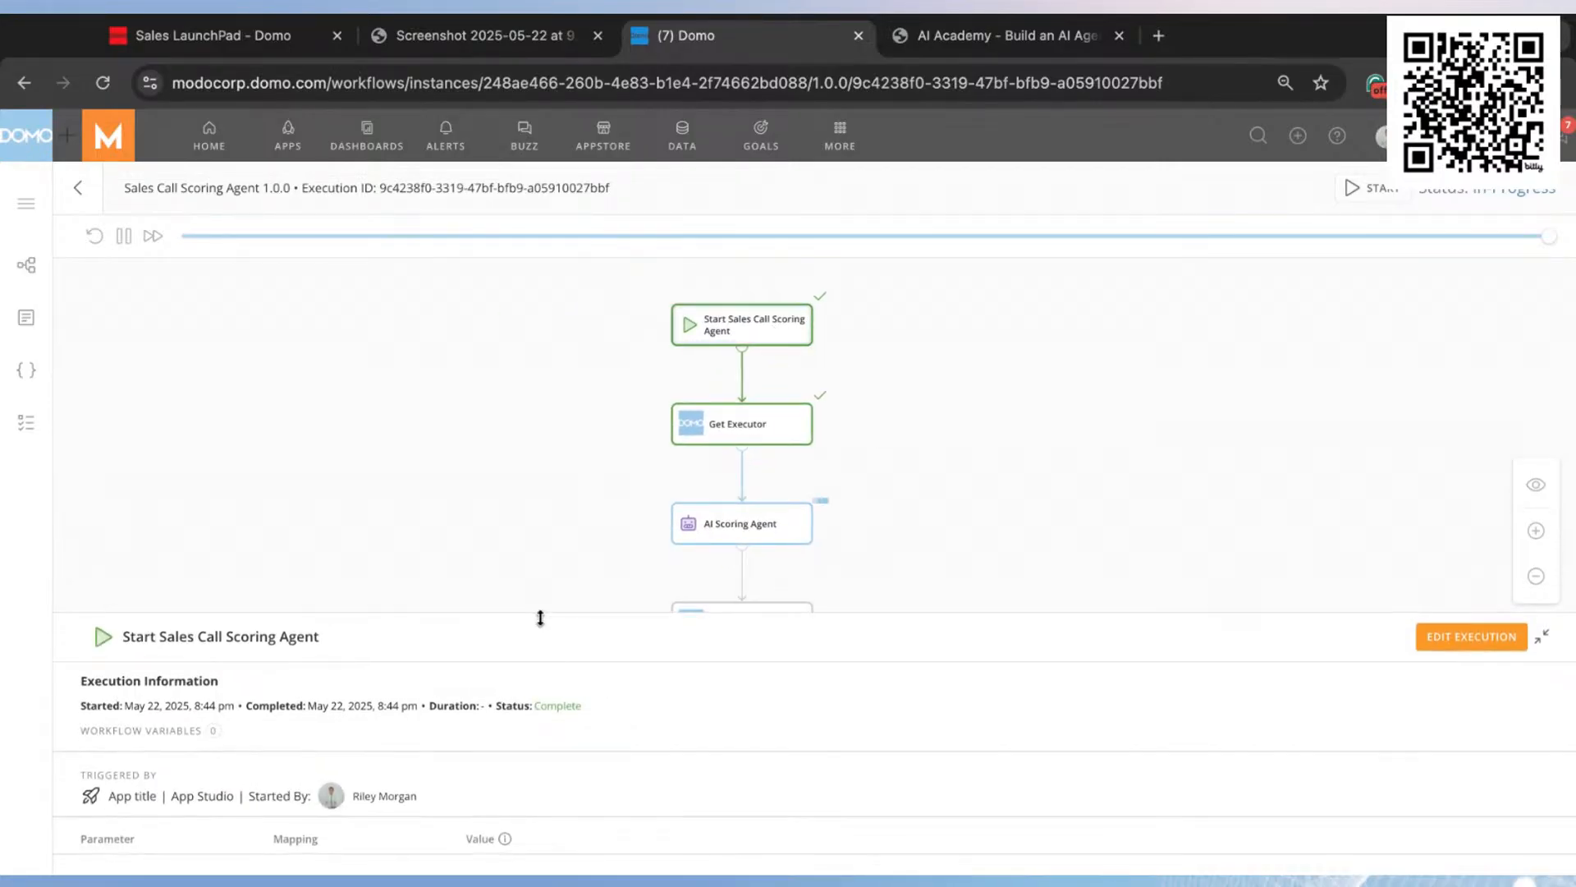
pyautogui.scroll(-2, 922, 330)
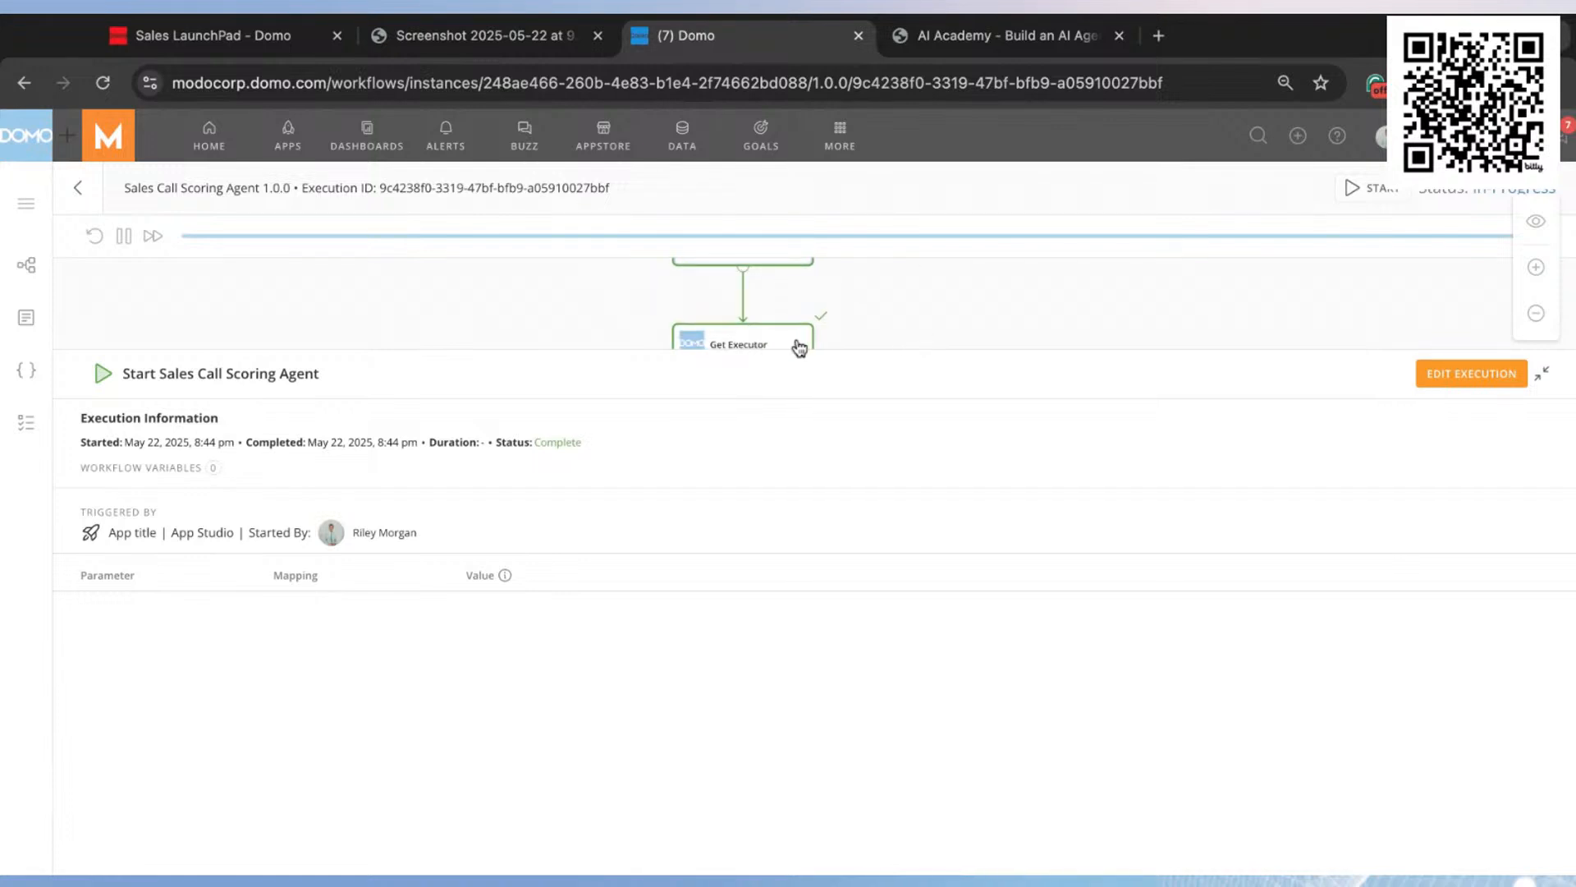
pyautogui.click(1121, 299)
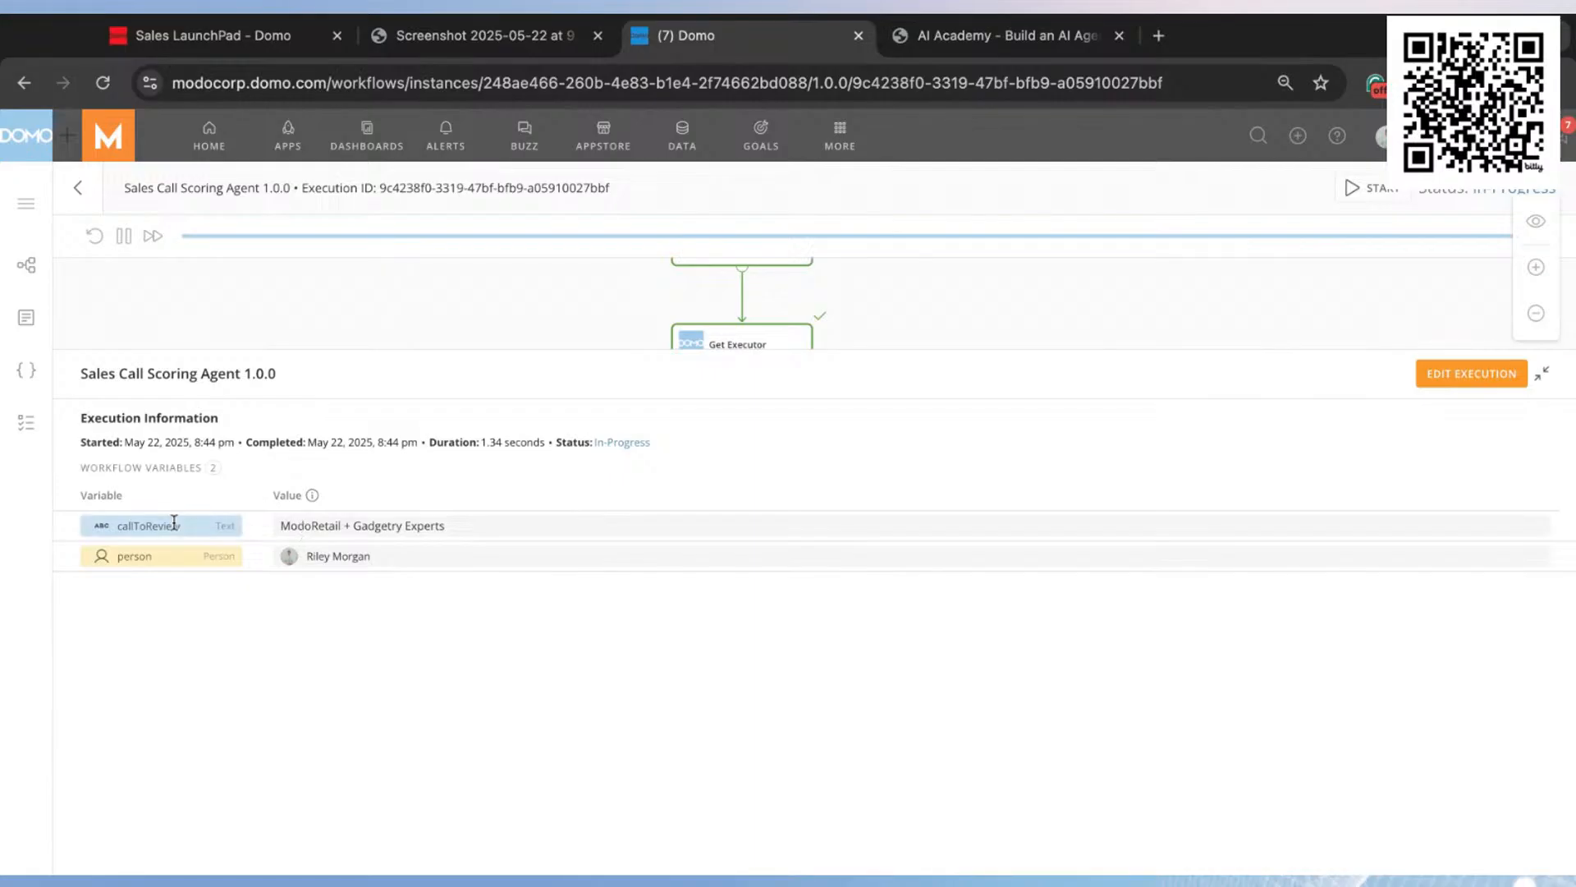
pyautogui.moveTo(952, 303); pyautogui.dragTo(964, 257)
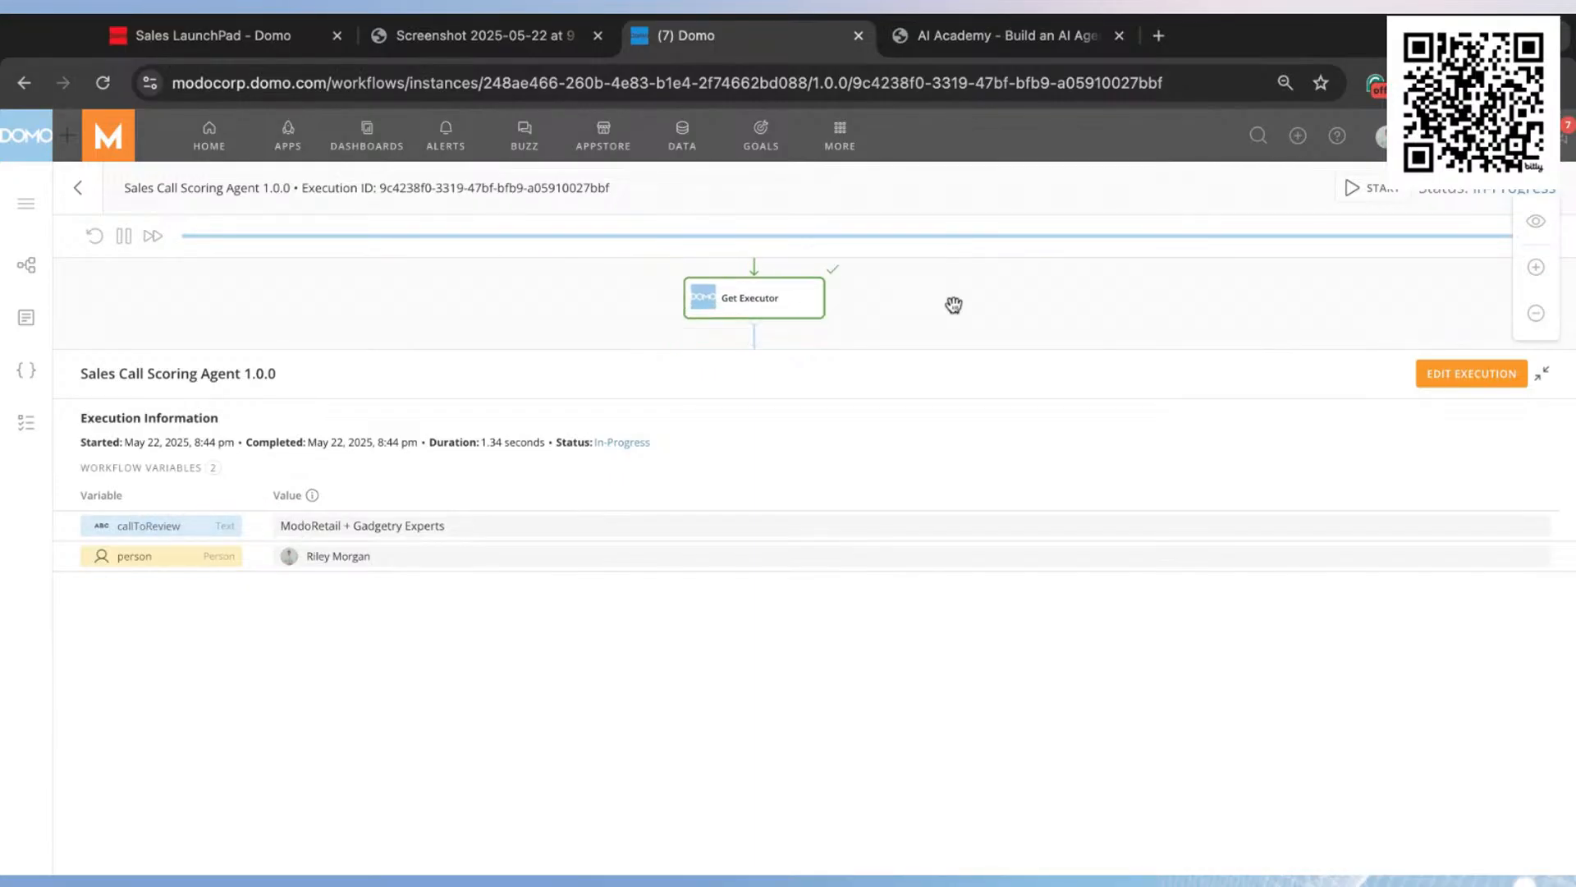
pyautogui.moveTo(1134, 355); pyautogui.dragTo(1133, 452)
pyautogui.click(780, 316)
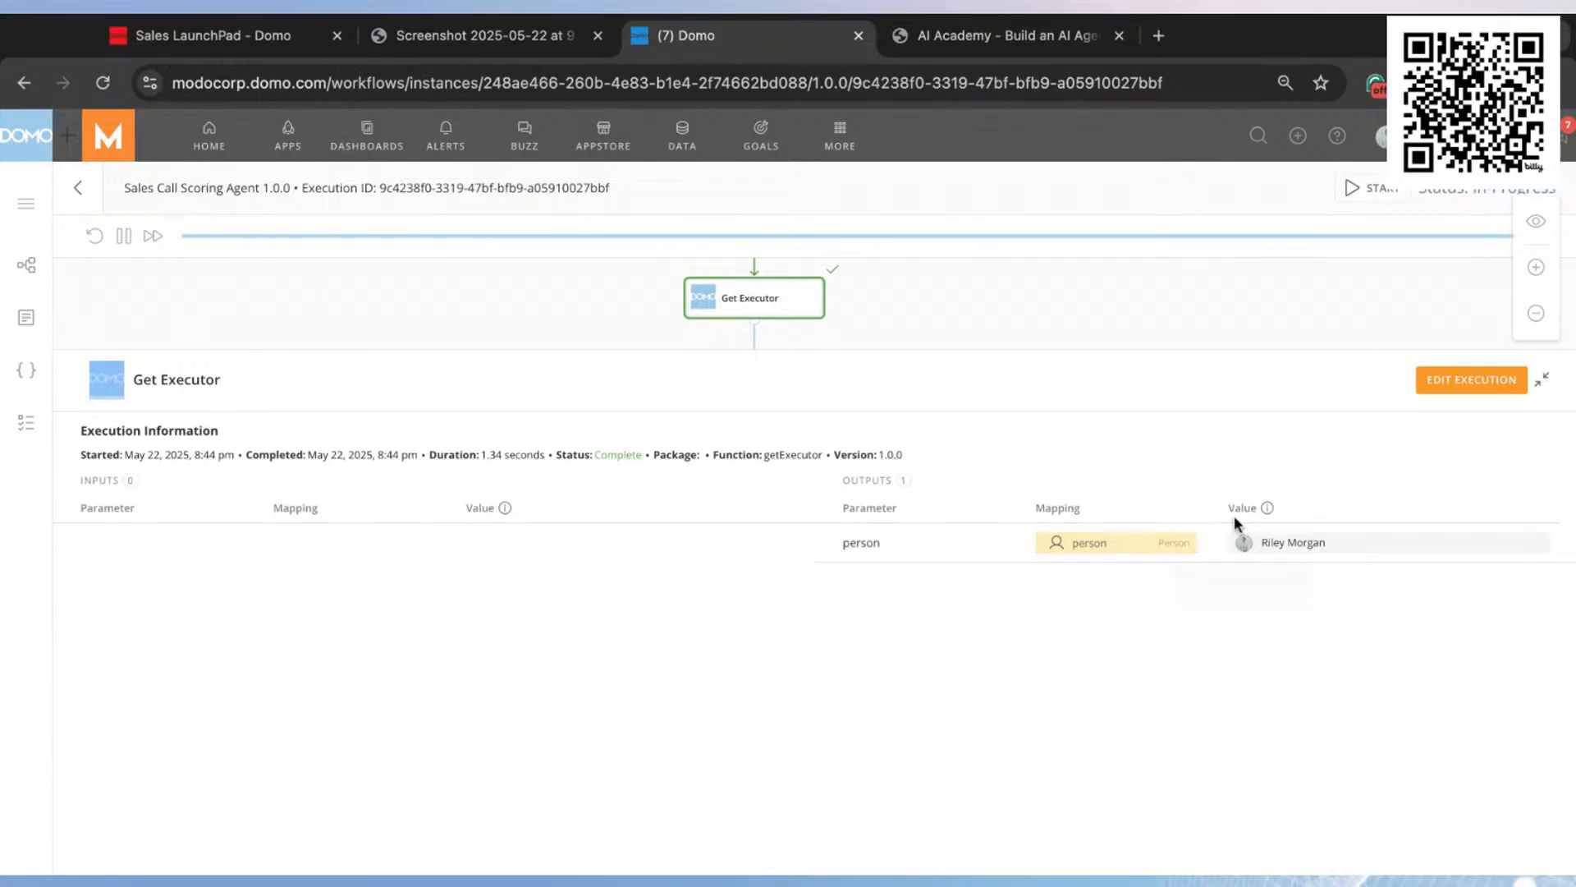
pyautogui.click(1548, 382)
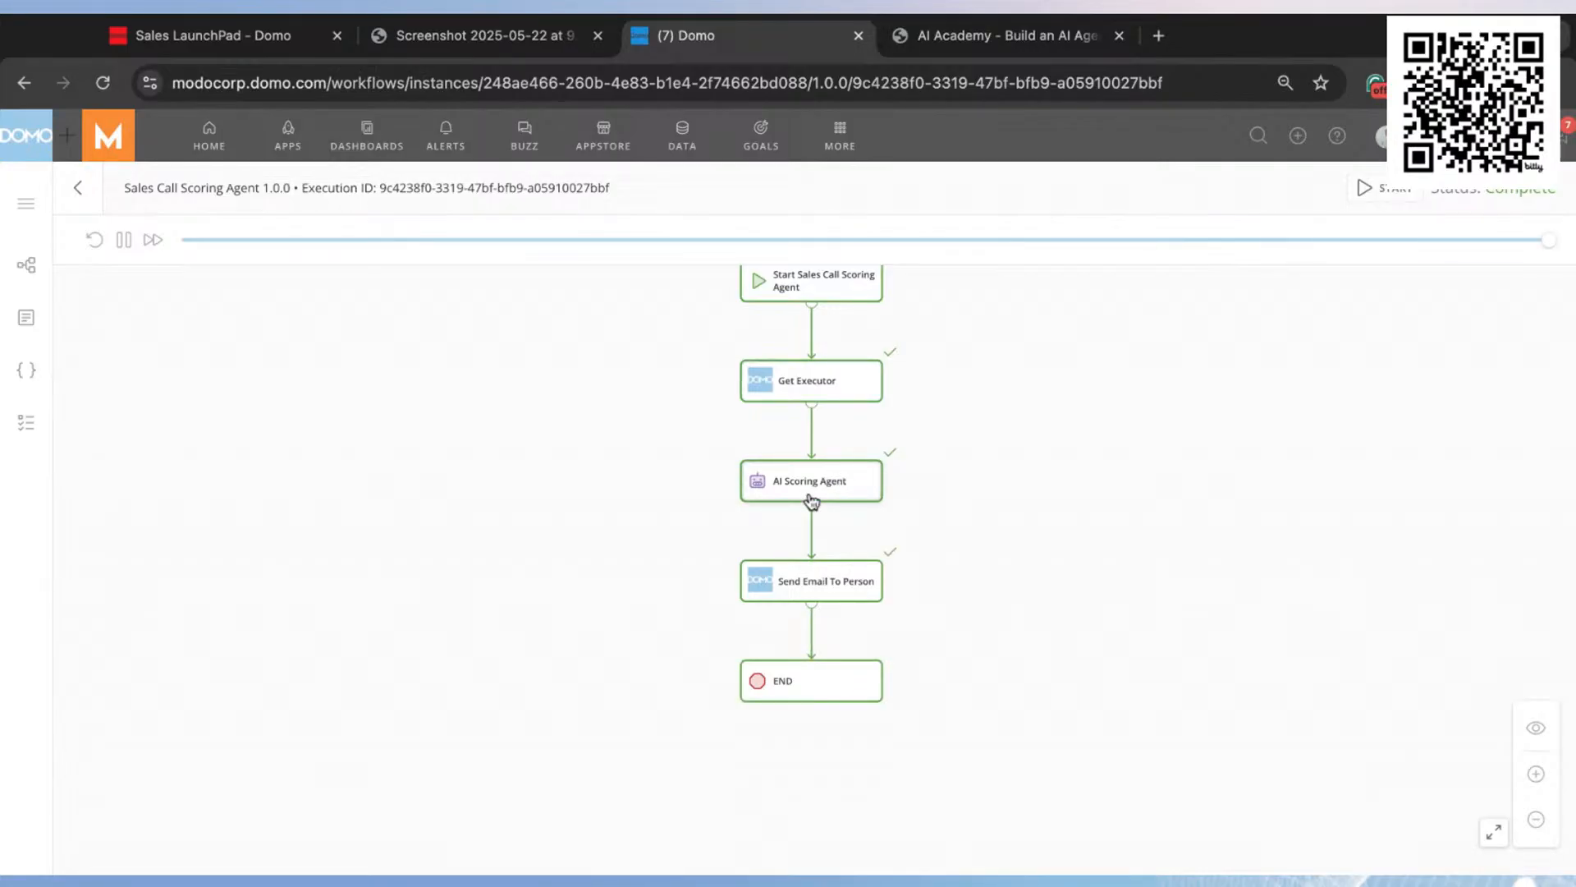
# Step: Reload the workflow execution and open the full email body value of its Send Email To Person step
pyautogui.scroll(3, 813, 488)
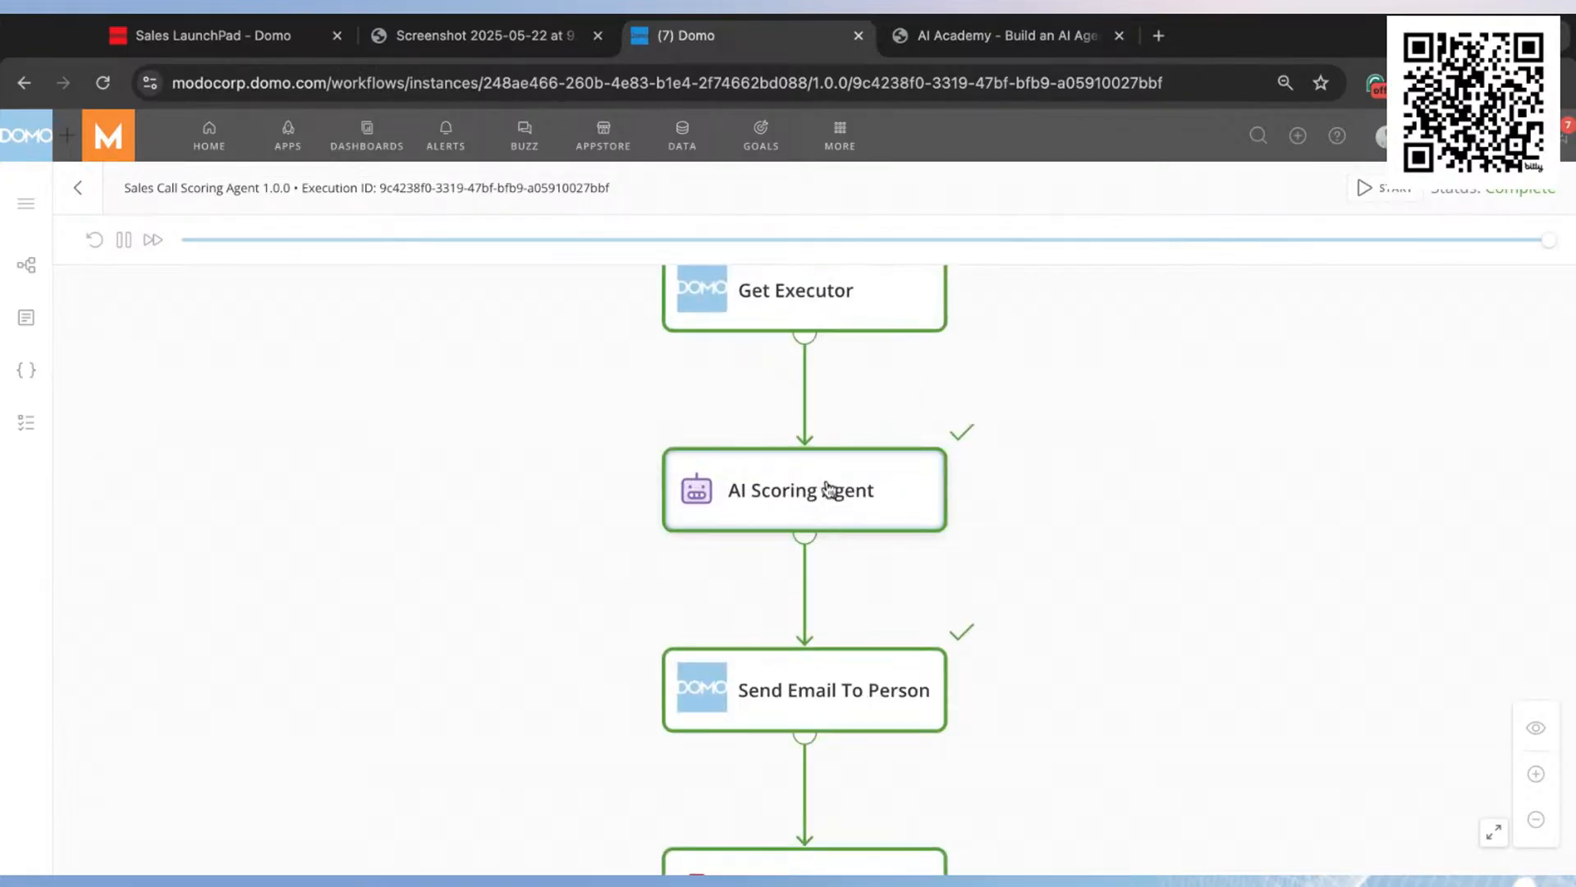
pyautogui.scroll(-3, 1182, 542)
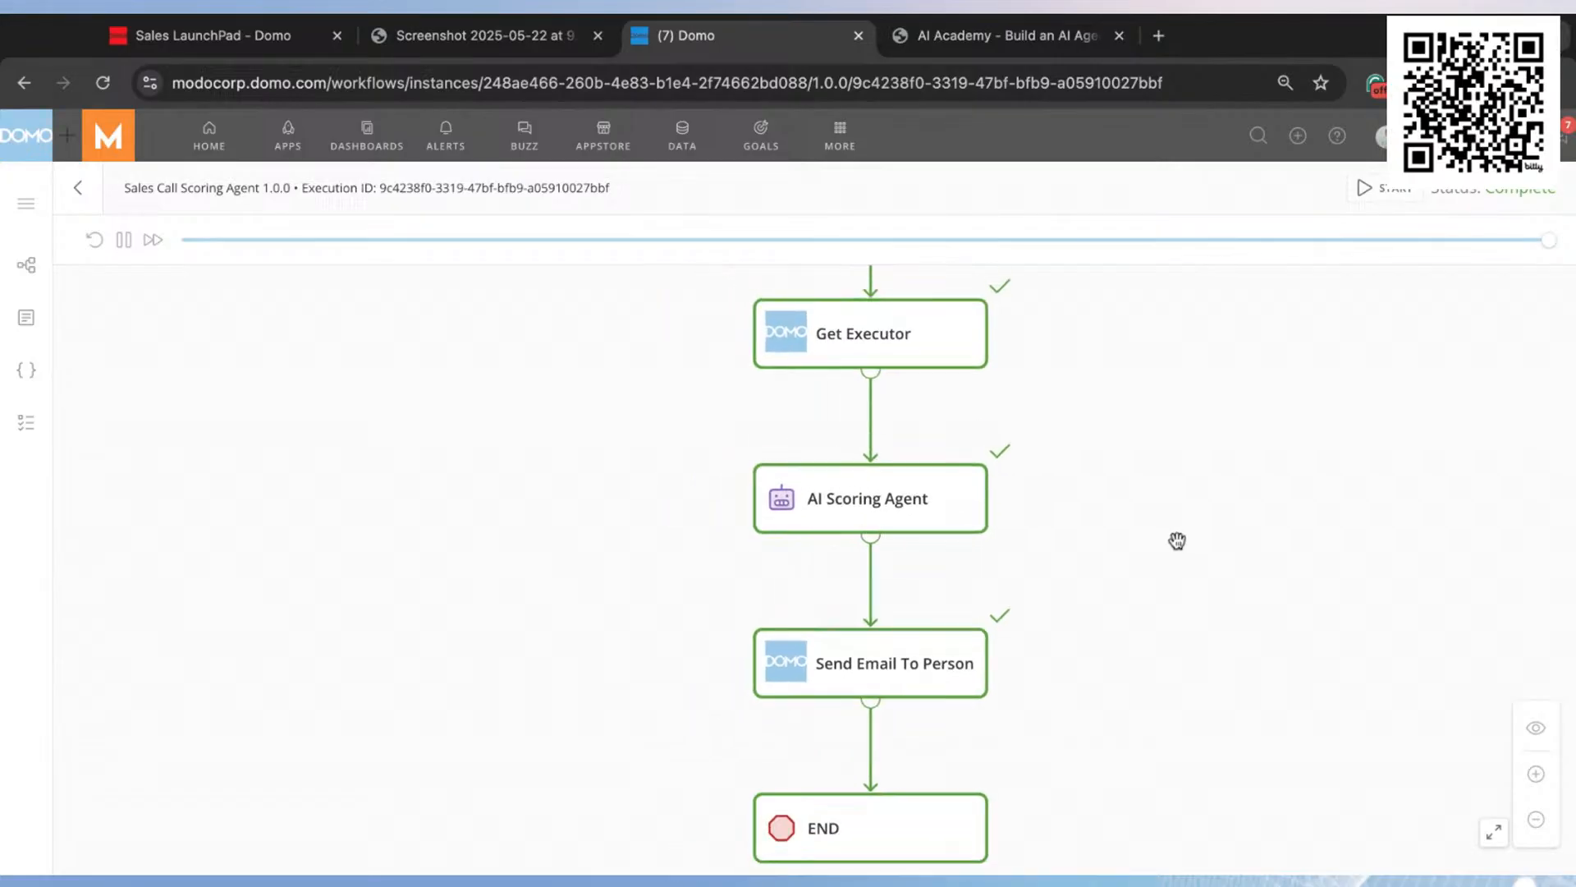
pyautogui.scroll(3, 854, 654)
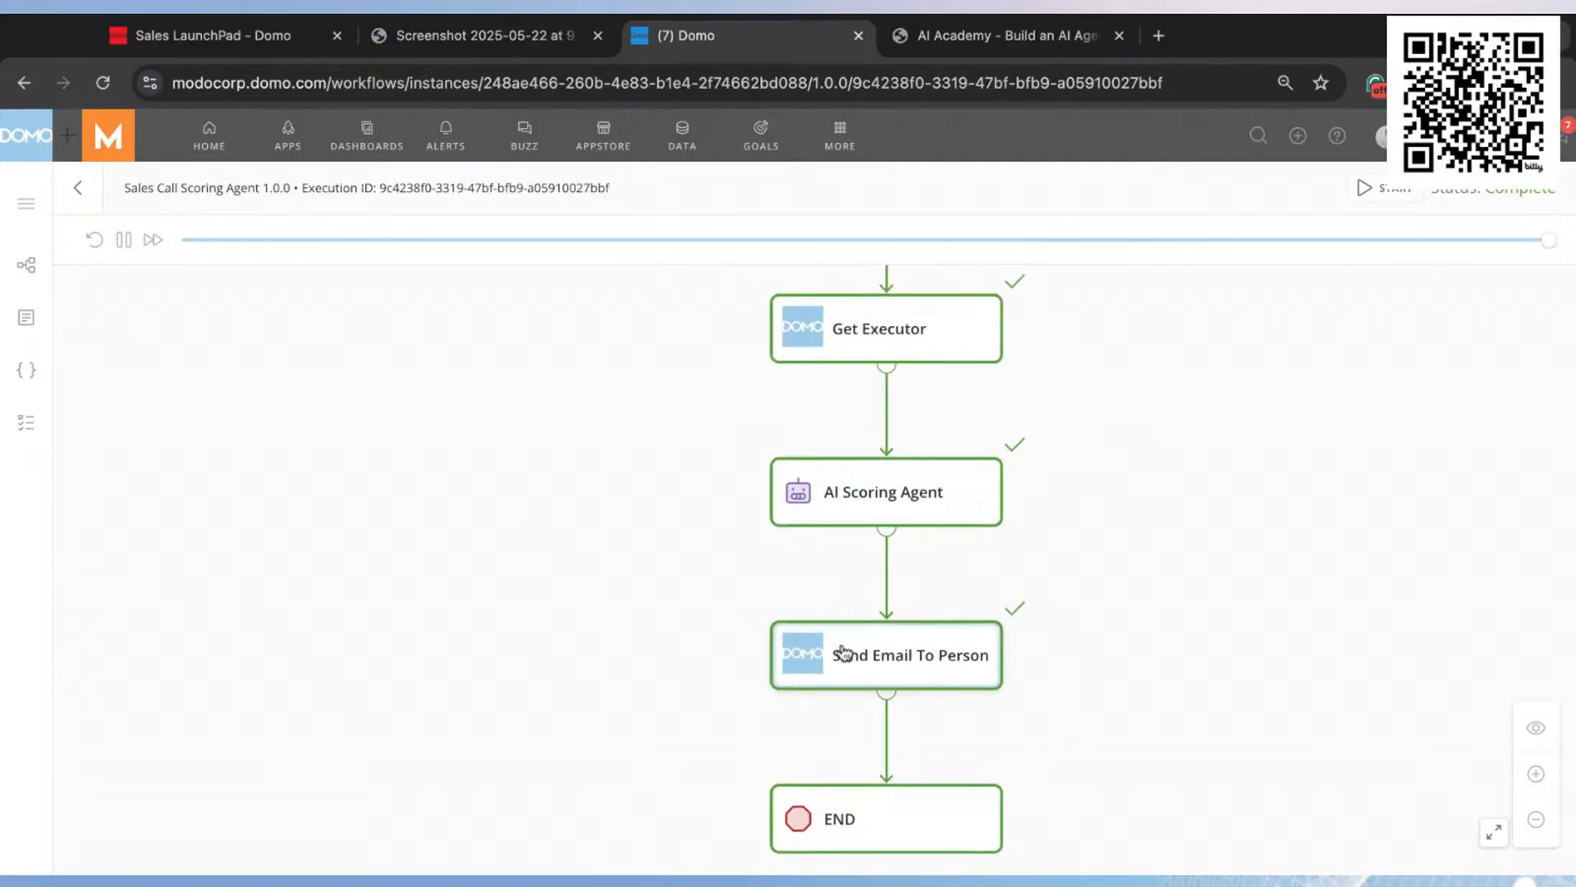
pyautogui.click(103, 82)
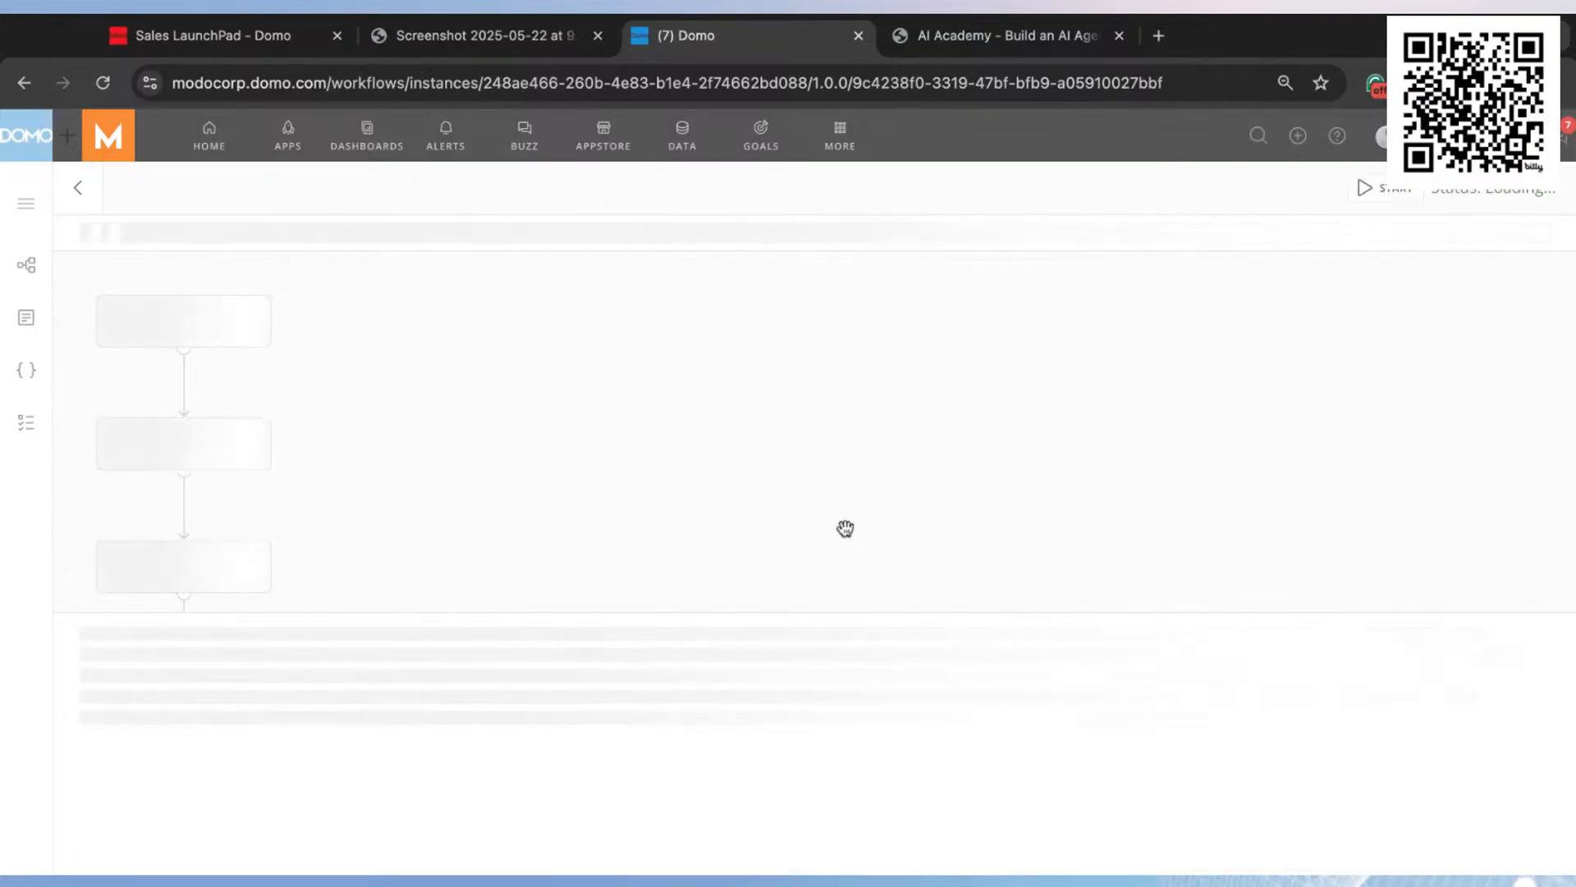
pyautogui.scroll(-4, 596, 514)
pyautogui.hscroll(-4, 597, 514)
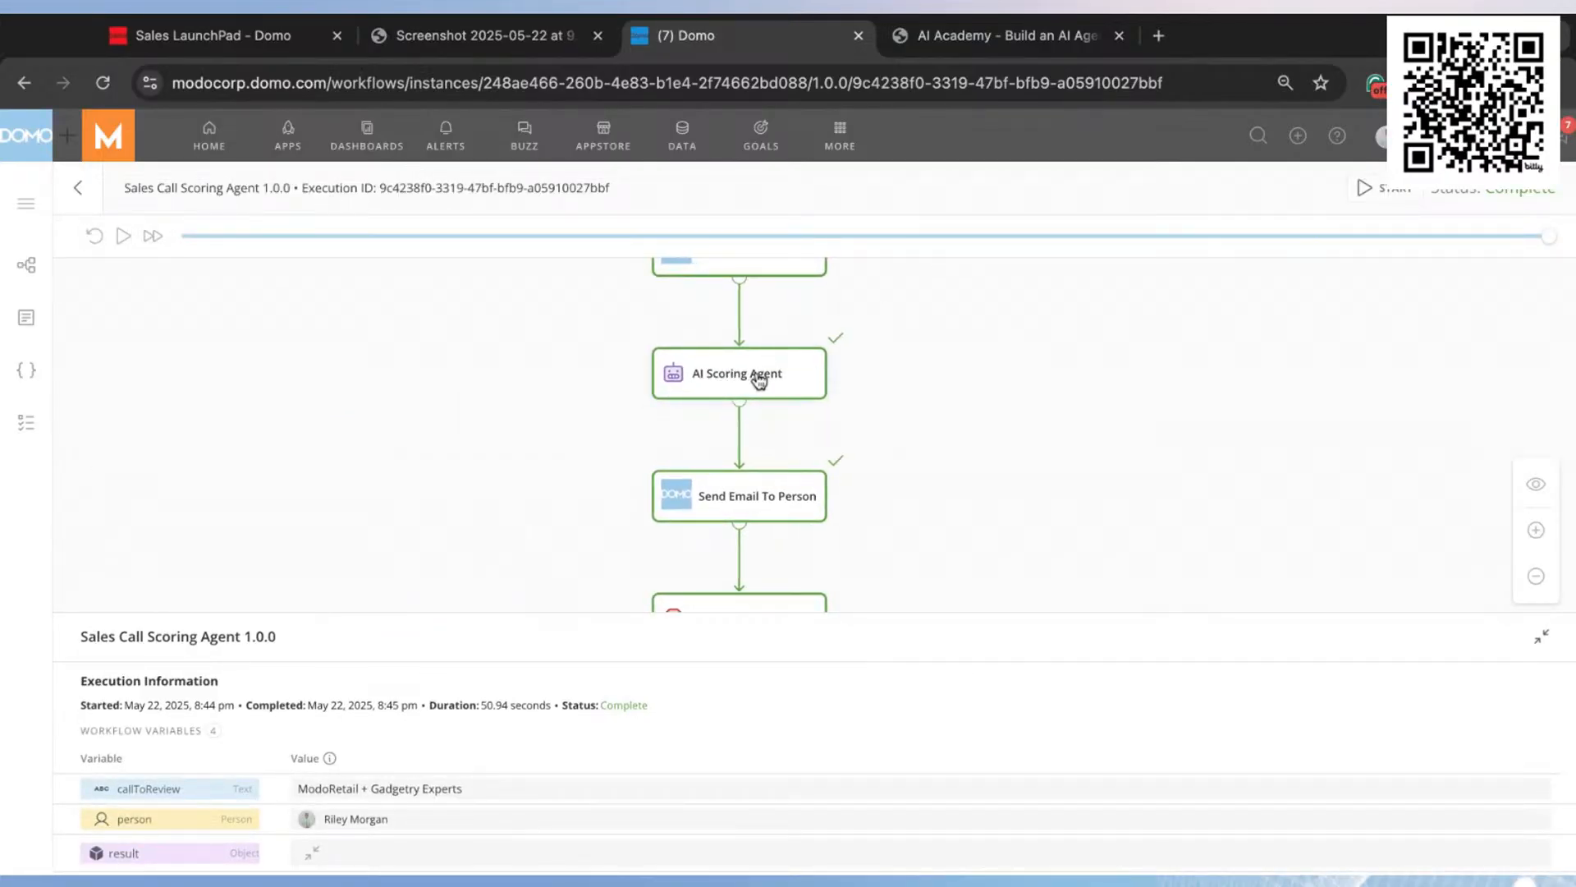
pyautogui.scroll(-2, 854, 482)
pyautogui.click(756, 423)
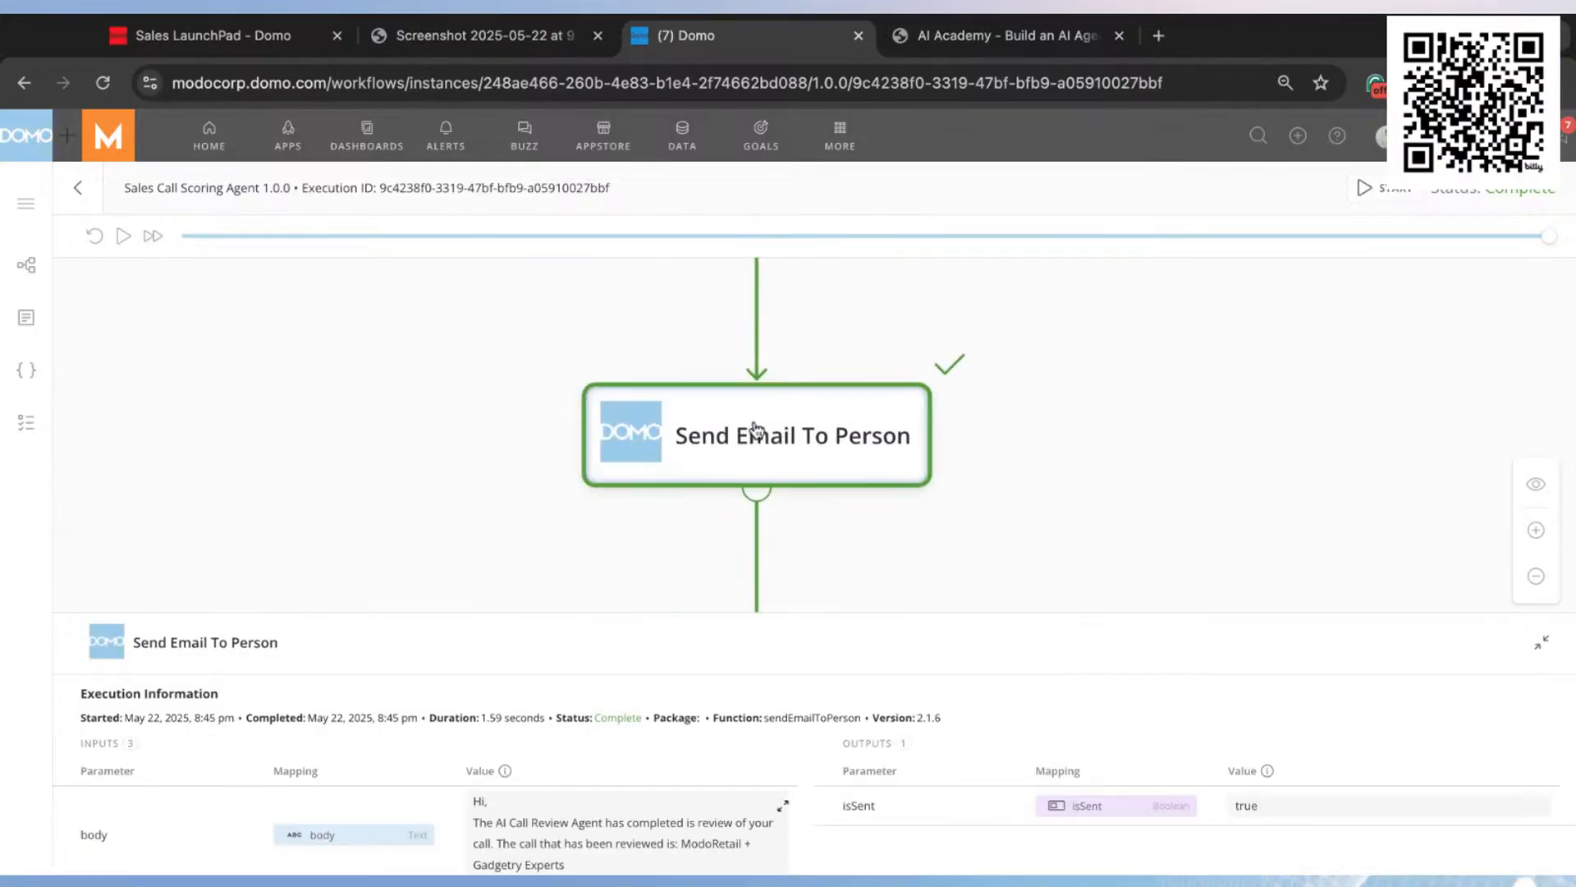
pyautogui.scroll(-3, 1026, 499)
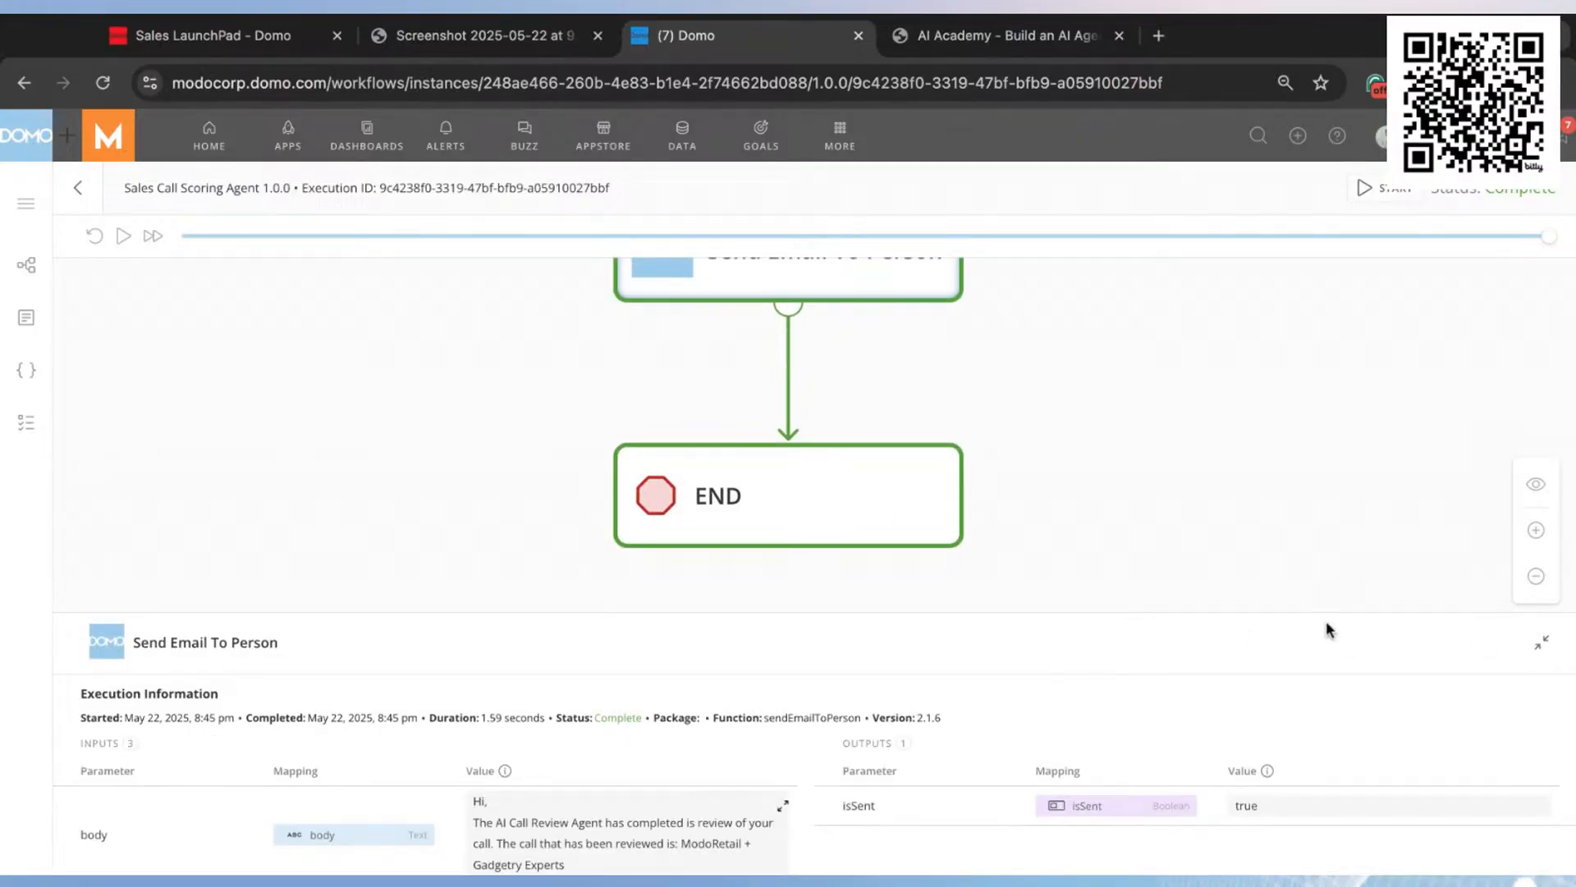
pyautogui.moveTo(1191, 613); pyautogui.dragTo(1191, 433)
pyautogui.click(785, 543)
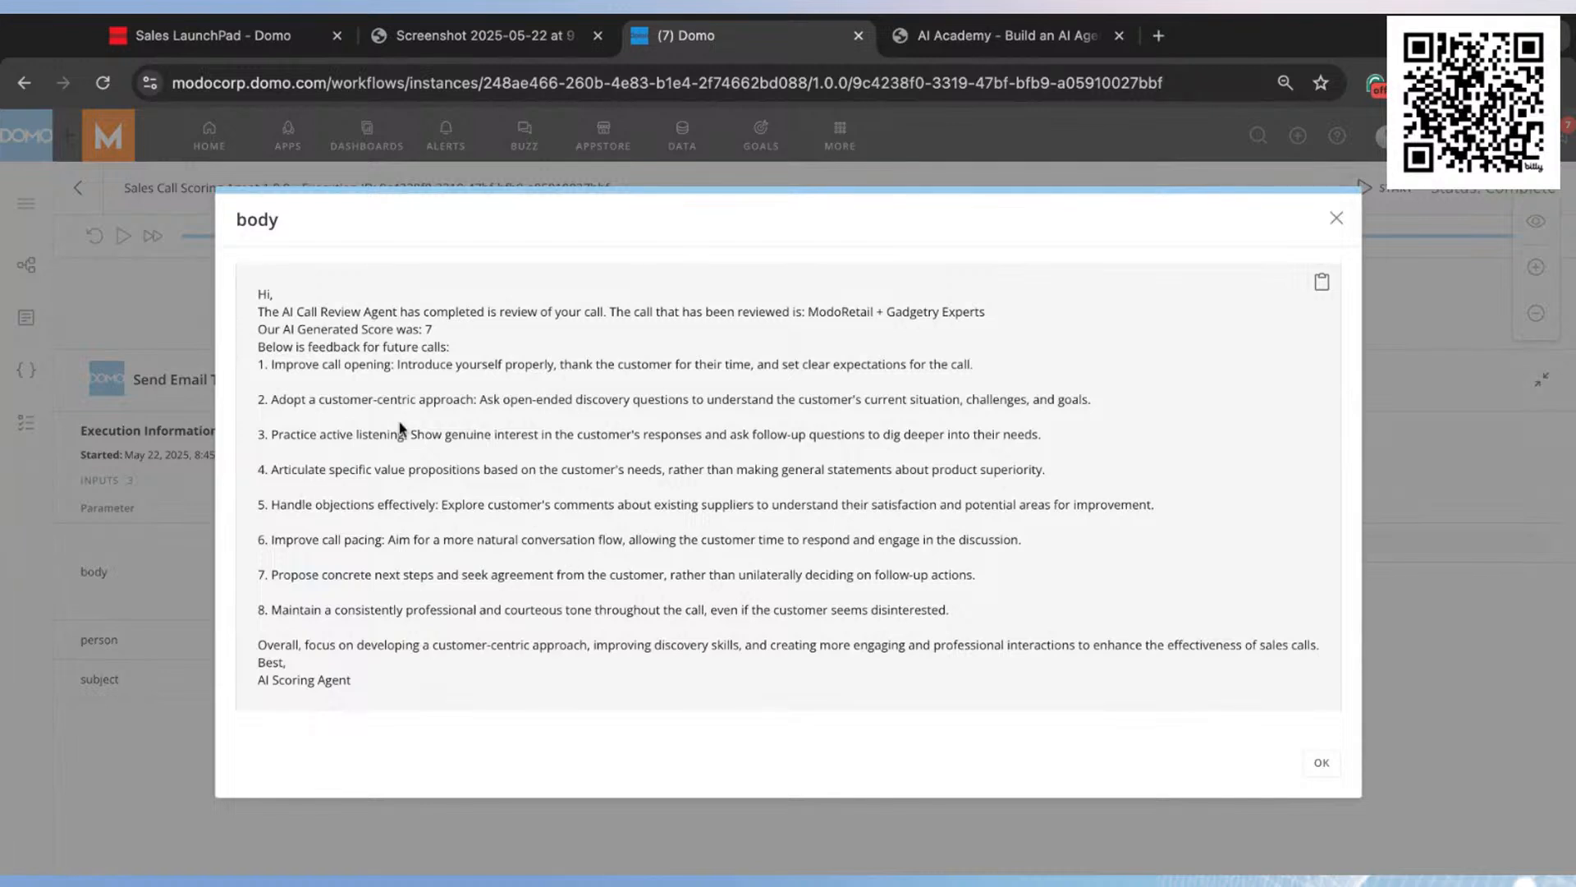
# Step: Read the score, numbered feedback and overall summary in the email body, then close the step details
pyautogui.doubleClick(427, 330)
pyautogui.moveTo(265, 367); pyautogui.dragTo(952, 611)
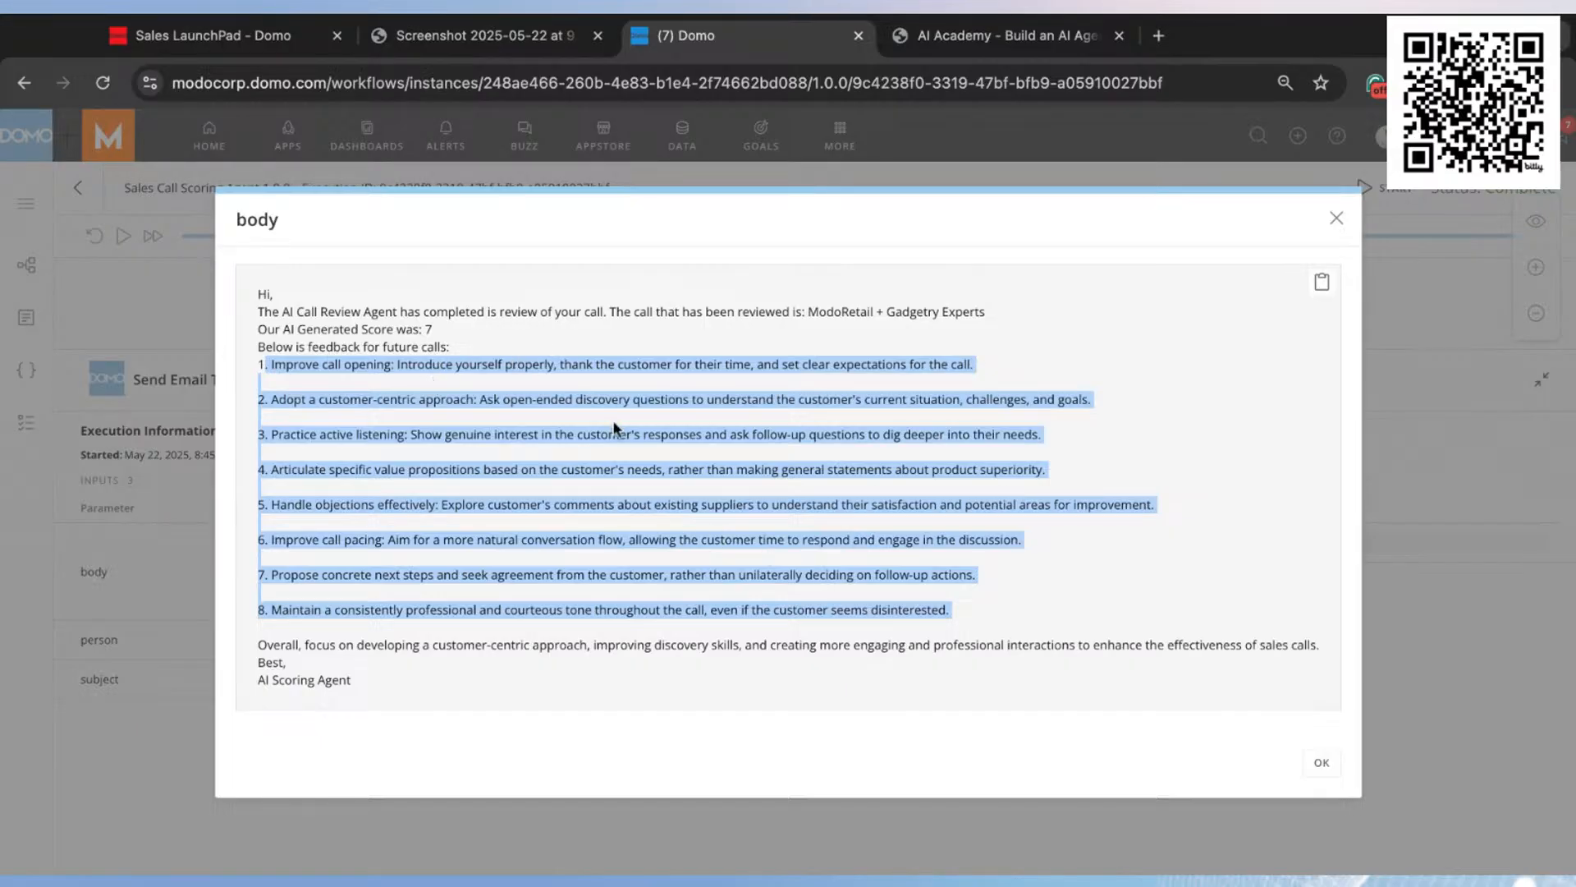
pyautogui.click(671, 457)
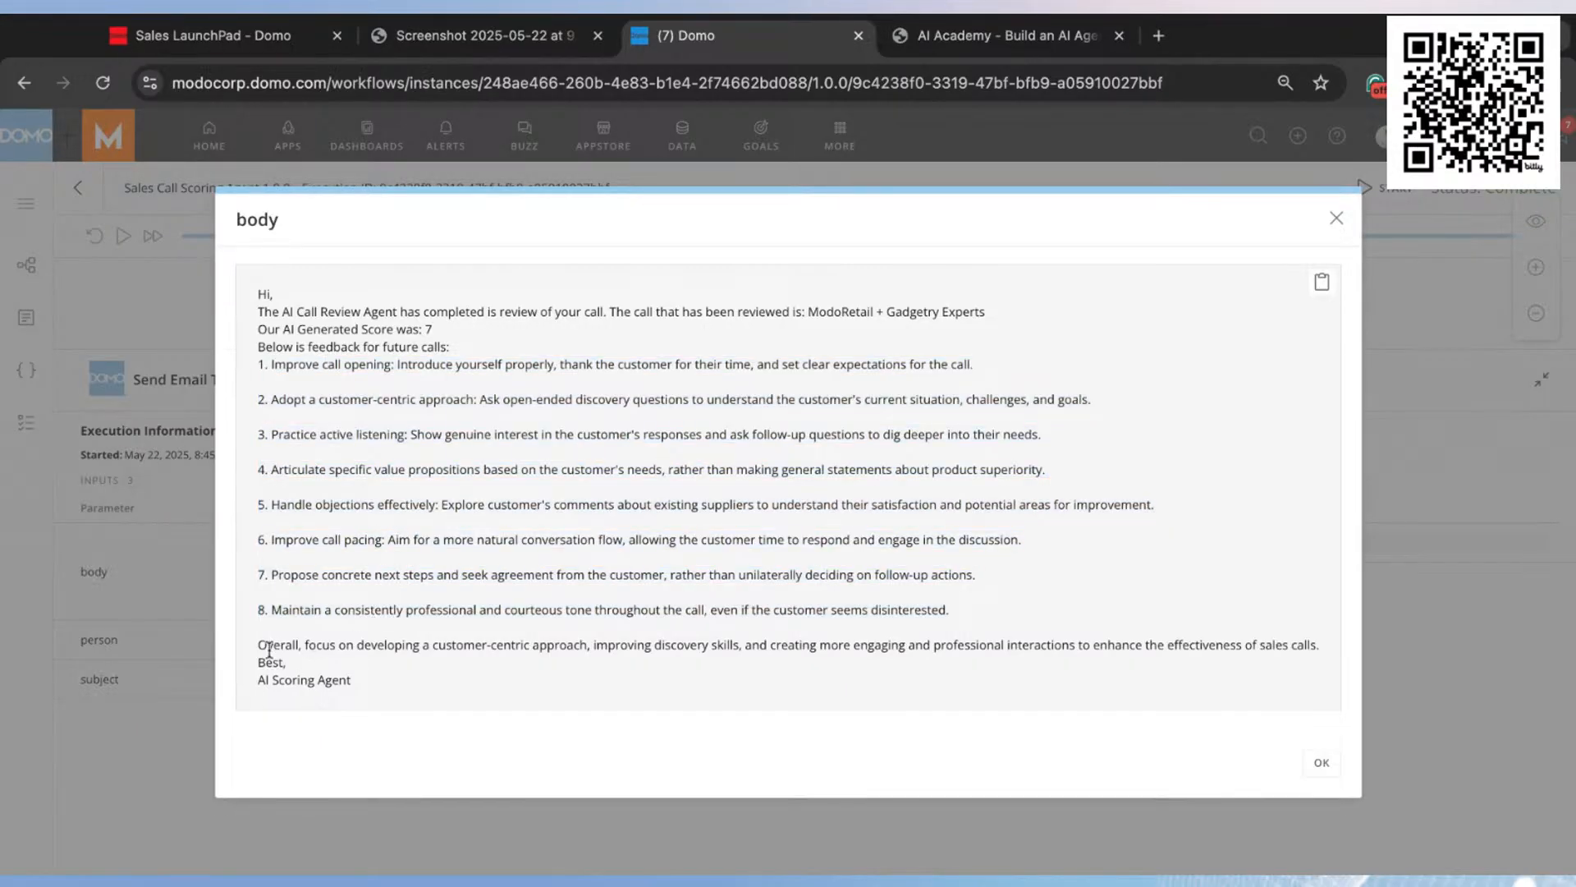
pyautogui.moveTo(273, 645); pyautogui.dragTo(403, 645)
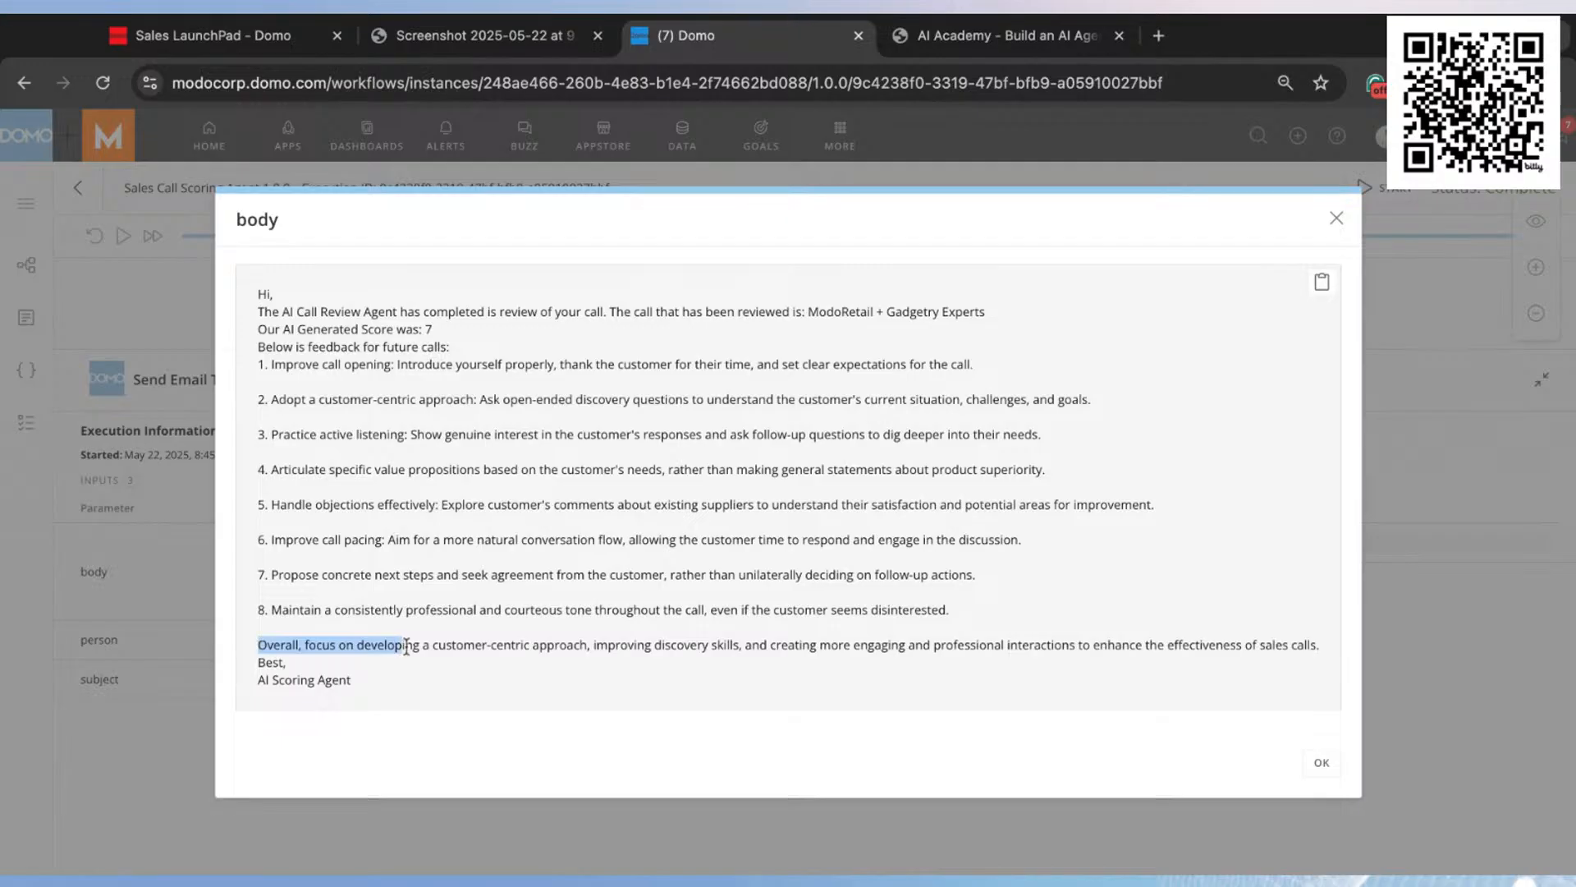
pyautogui.click(763, 649)
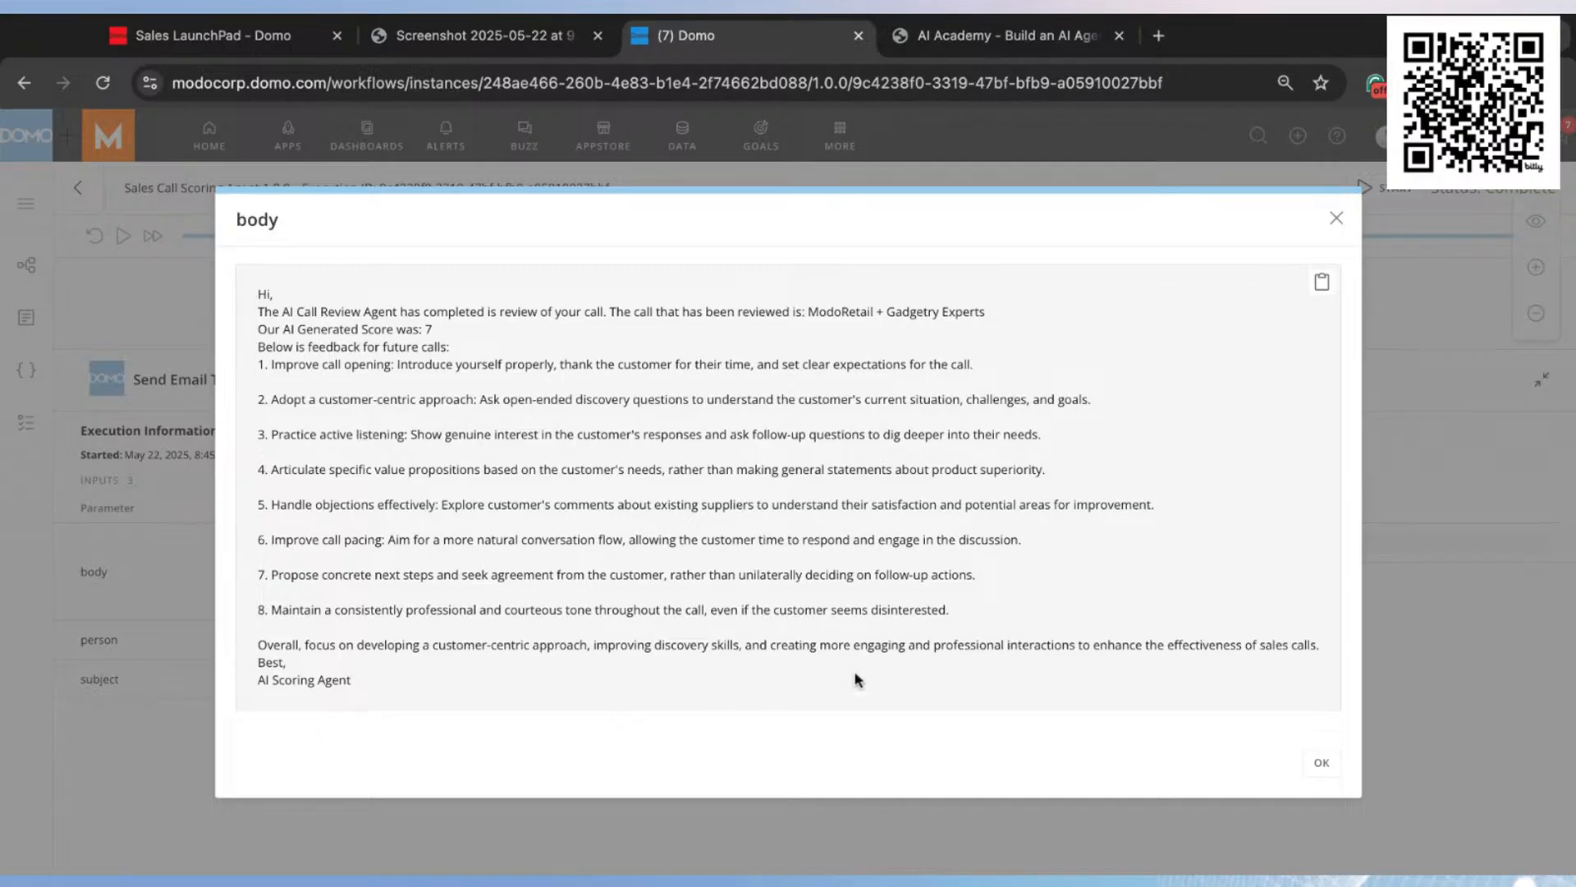
pyautogui.click(1343, 220)
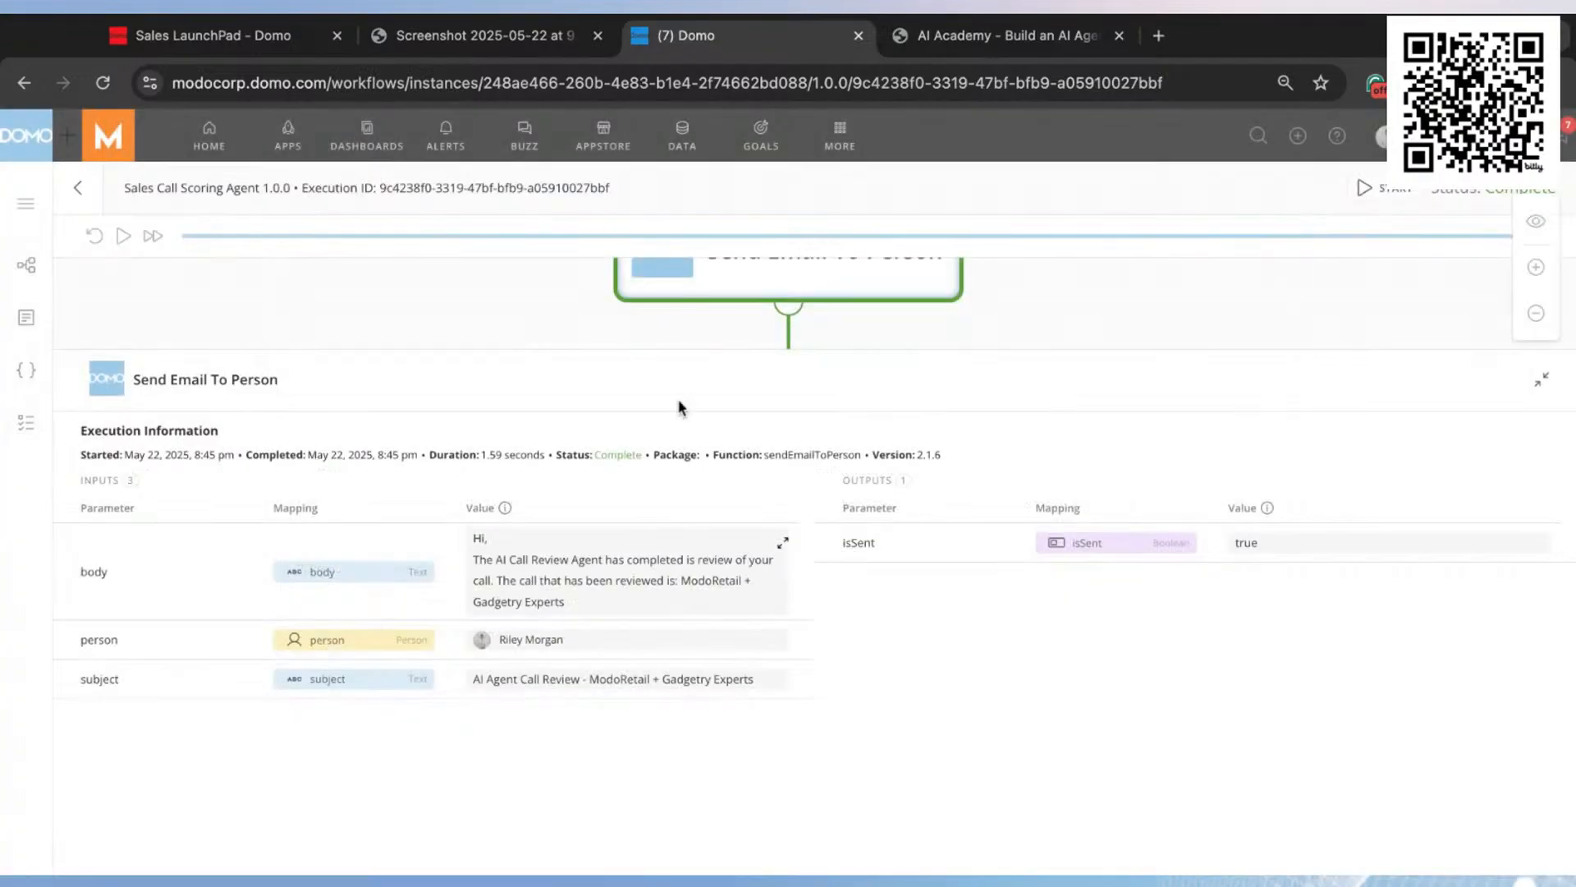
pyautogui.click(1548, 383)
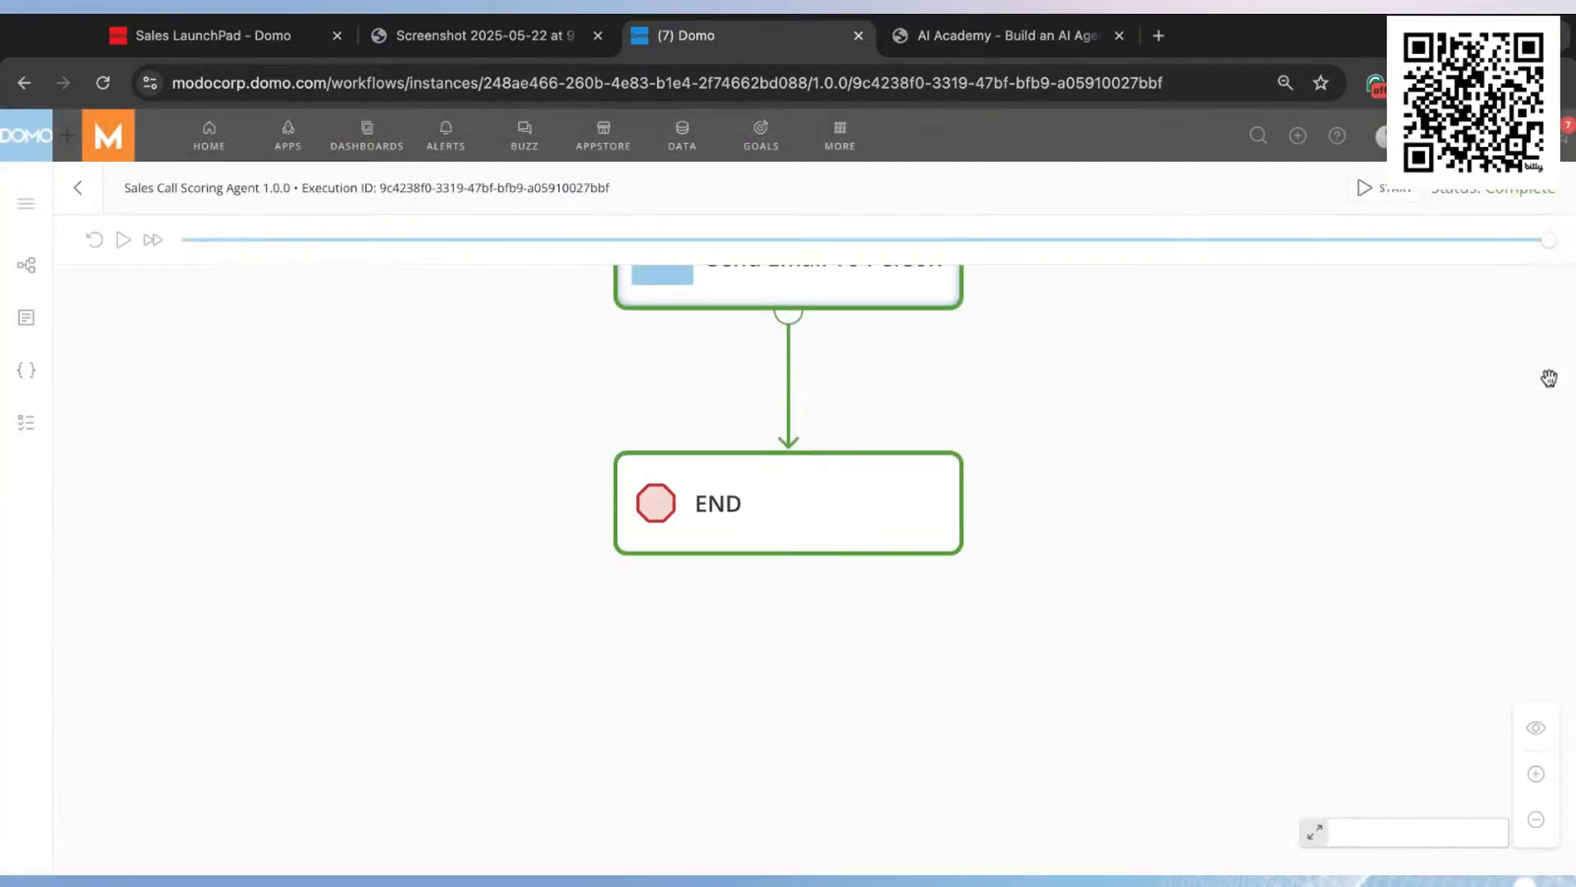
# Step: Open the AI Scoring Agent step's execution details to examine its prompt and outputs
pyautogui.scroll(-1, 1112, 528)
pyautogui.moveTo(1086, 347); pyautogui.dragTo(1070, 483)
pyautogui.scroll(-2, 1069, 483)
pyautogui.moveTo(1087, 359); pyautogui.dragTo(1005, 438)
pyautogui.scroll(-3, 1100, 449)
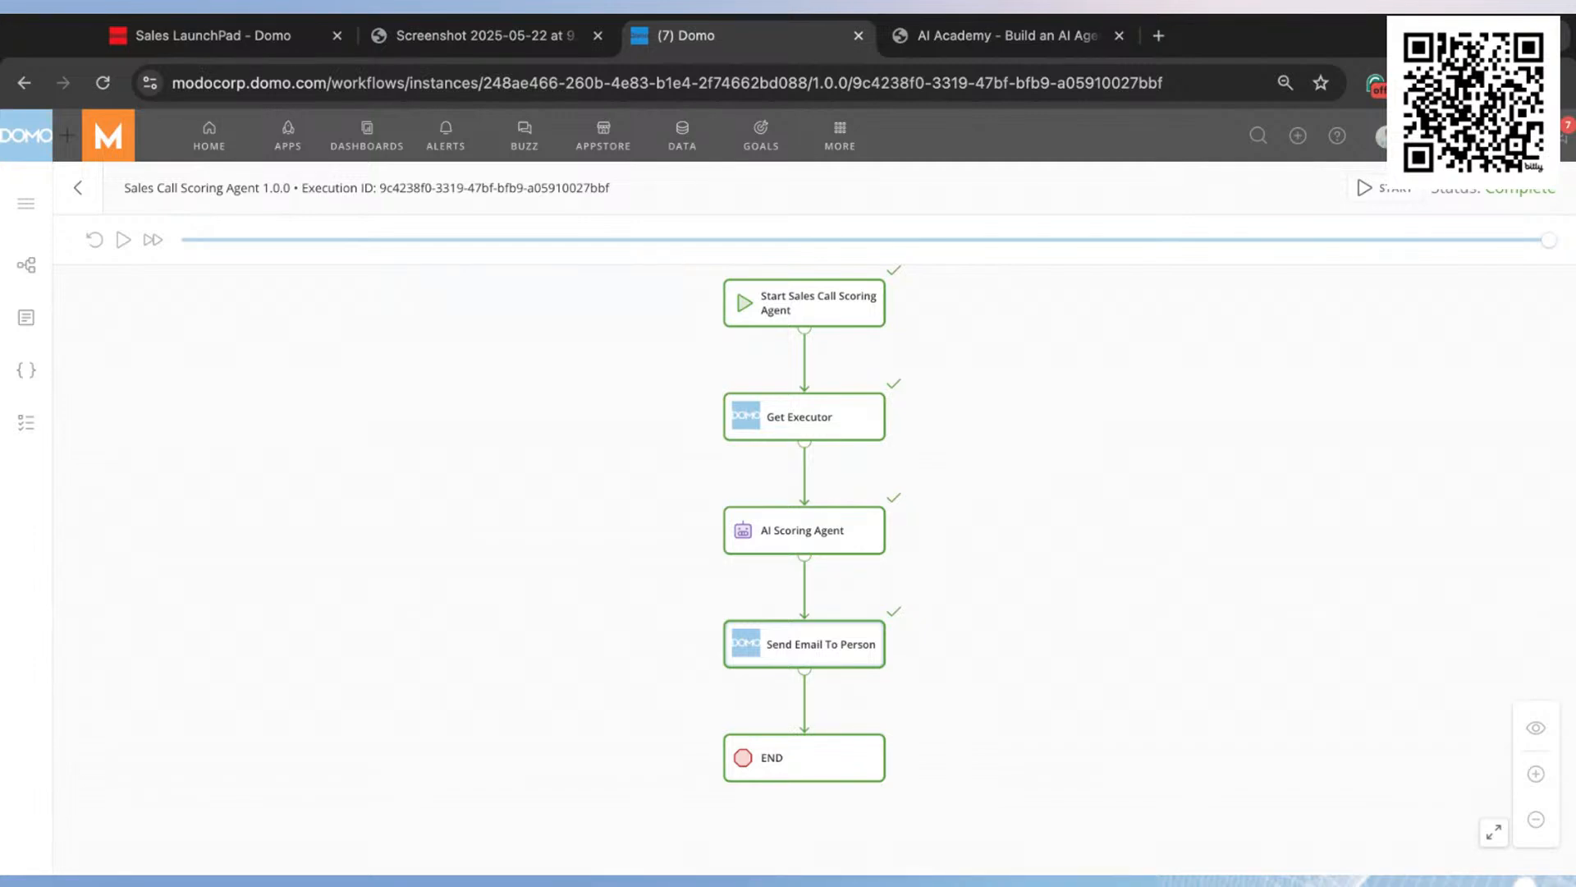
pyautogui.click(837, 529)
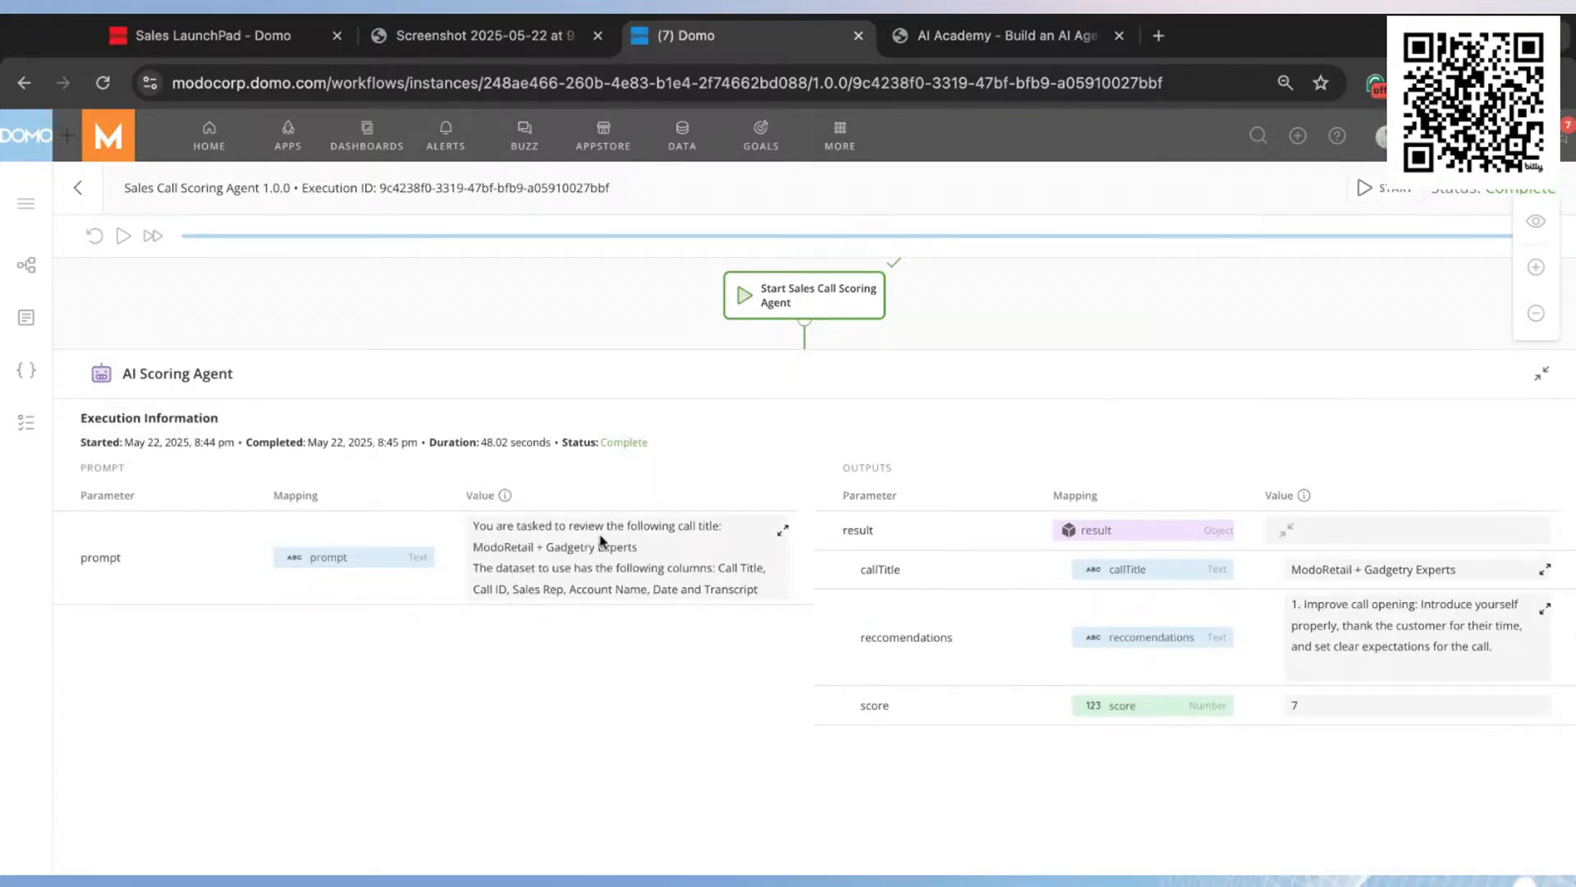